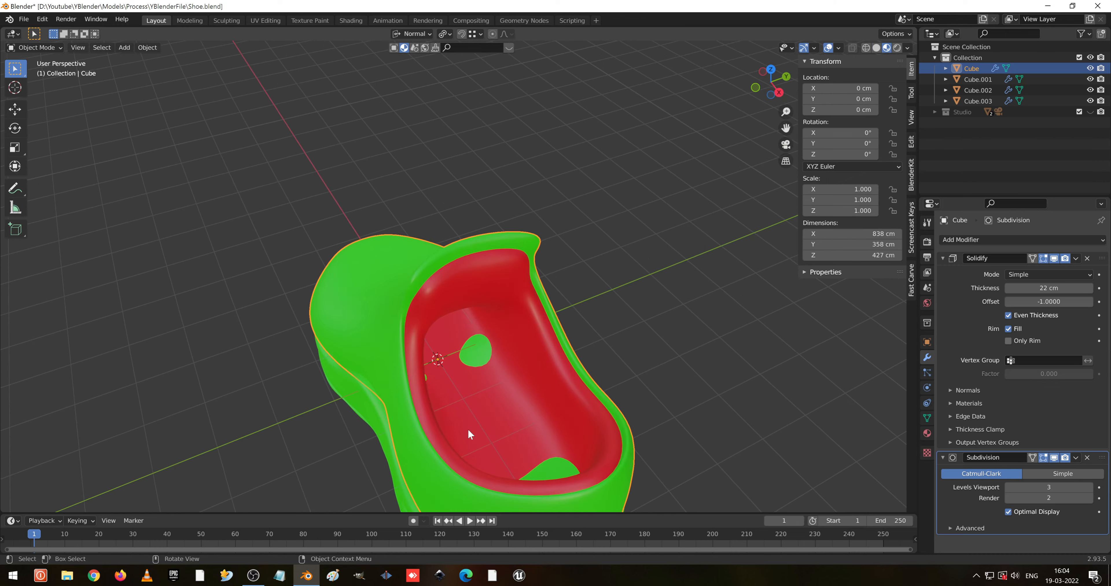
{"action": "left_click", "coordinate": [515, 433]}
{"action": "middle_click_drag", "start_coordinate": [503, 404], "coordinate": [460, 396]}
{"action": "left_click", "coordinate": [451, 407]}
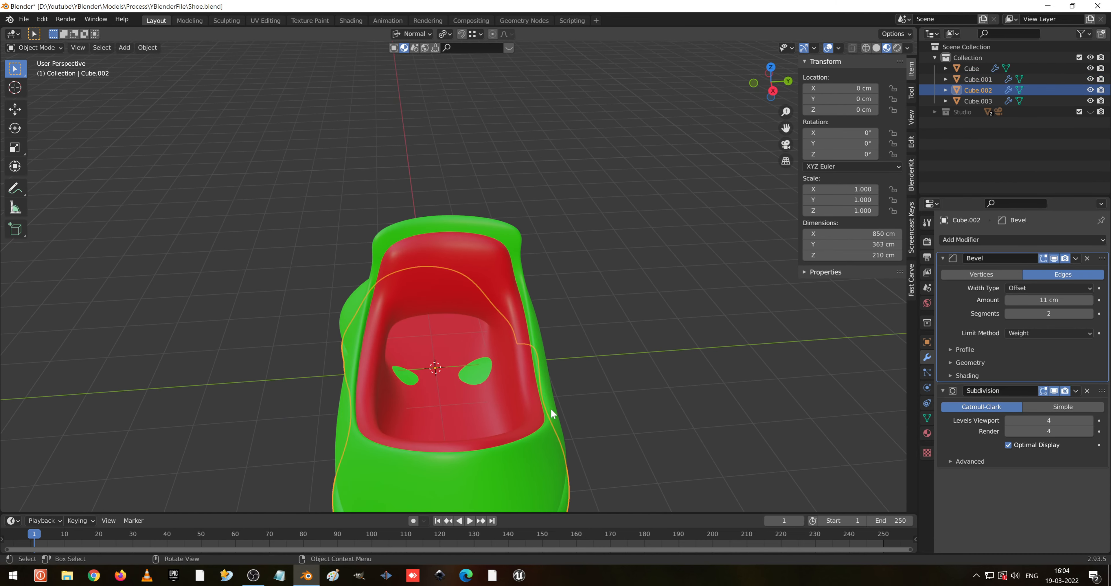
{"action": "key", "text": "s"}
{"action": "key", "text": "z"}
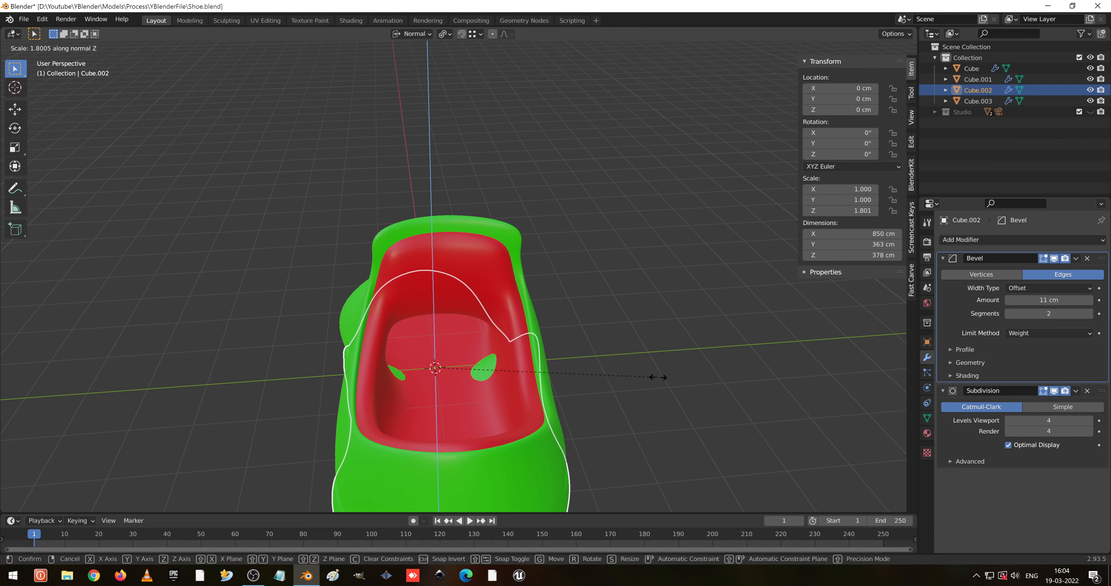
{"action": "key", "text": "Escape"}
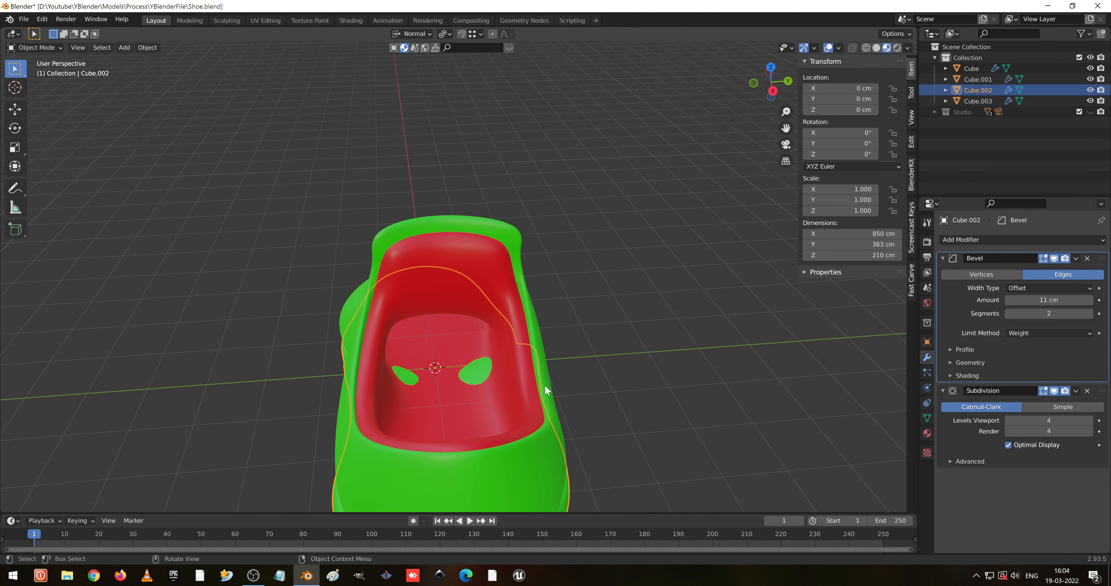
- Select the red inner lining and try scaling it down along its Z axis
{"action": "middle_click_drag", "start_coordinate": [546, 390], "coordinate": [650, 378]}
{"action": "left_click", "coordinate": [482, 258]}
{"action": "key", "text": "s"}
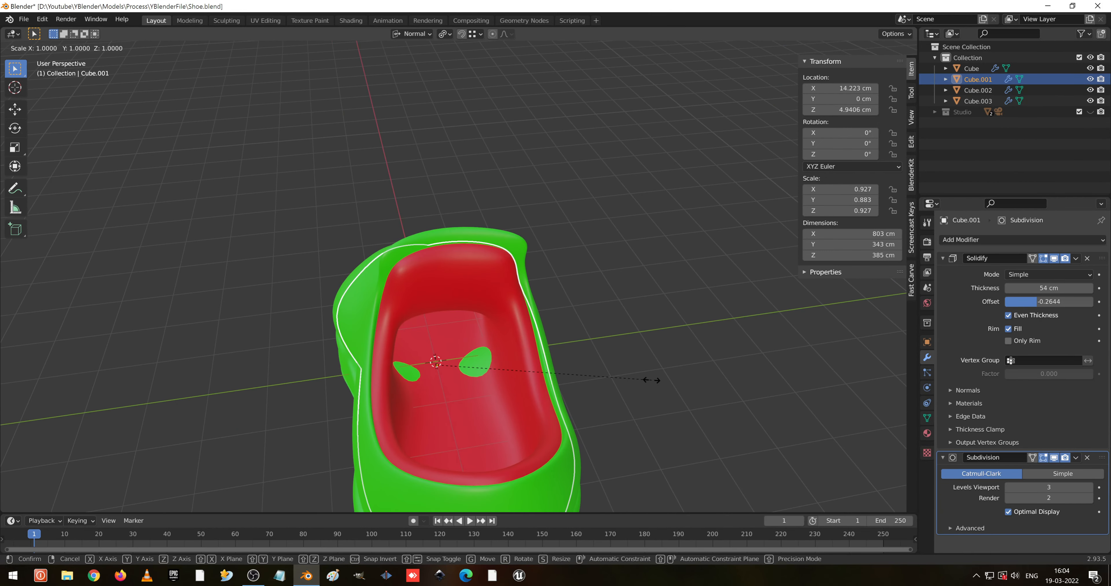
{"action": "key", "text": "z"}
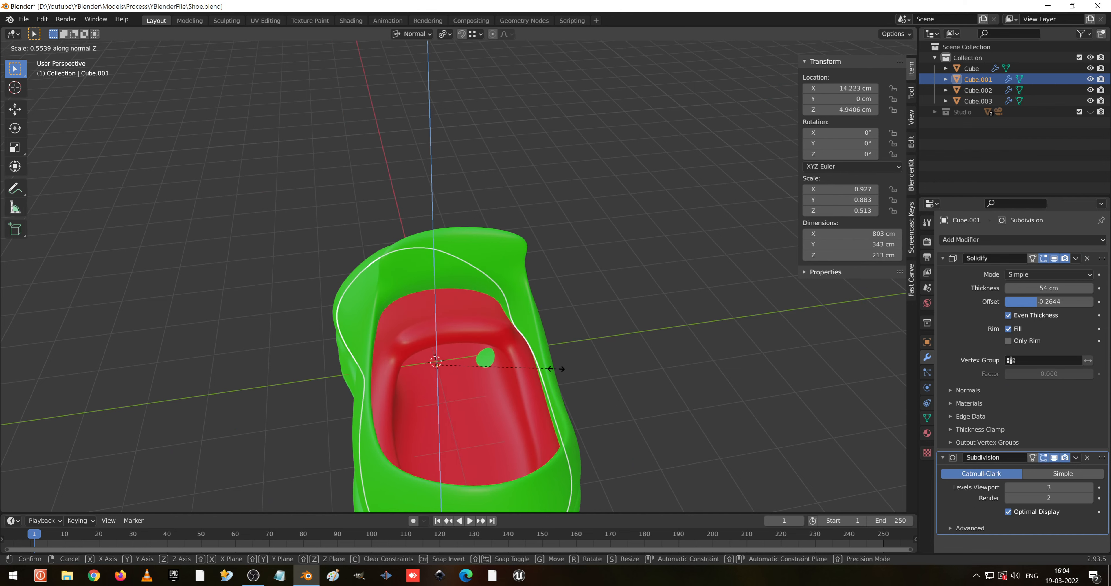
{"action": "key", "text": "Escape"}
- Raise the red inner lining along Z to a Z location of about 13.8 cm
{"action": "mouse_move", "coordinate": [554, 368]}
{"action": "middle_mouse_down"}
{"action": "mouse_move", "coordinate": [553, 378]}
{"action": "mouse_move", "coordinate": [562, 366]}
{"action": "middle_mouse_up"}
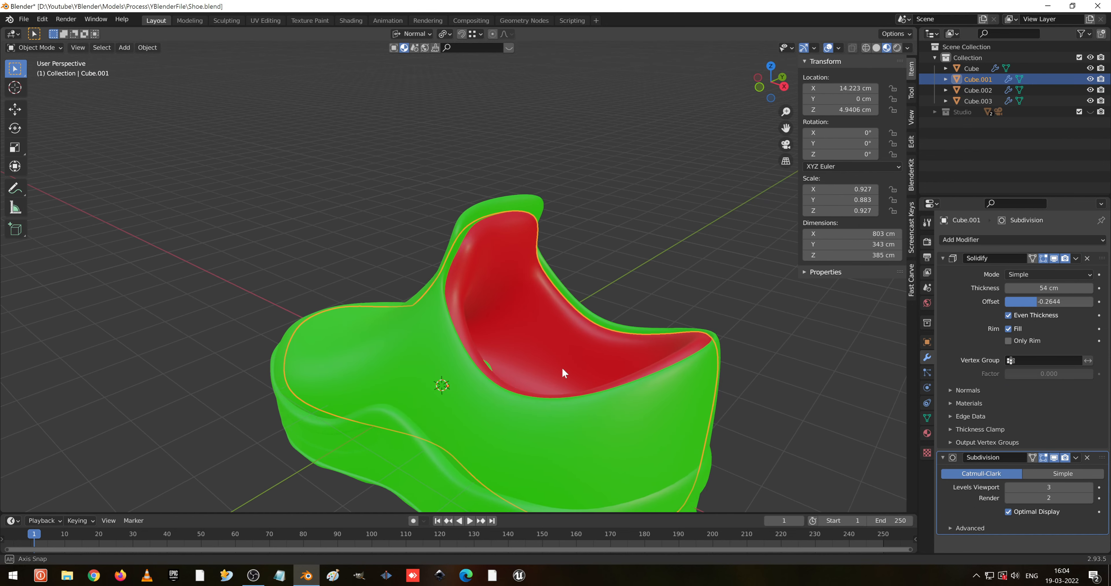
{"action": "key", "text": "g"}
{"action": "key", "text": "z"}
{"action": "left_click", "coordinate": [628, 358]}
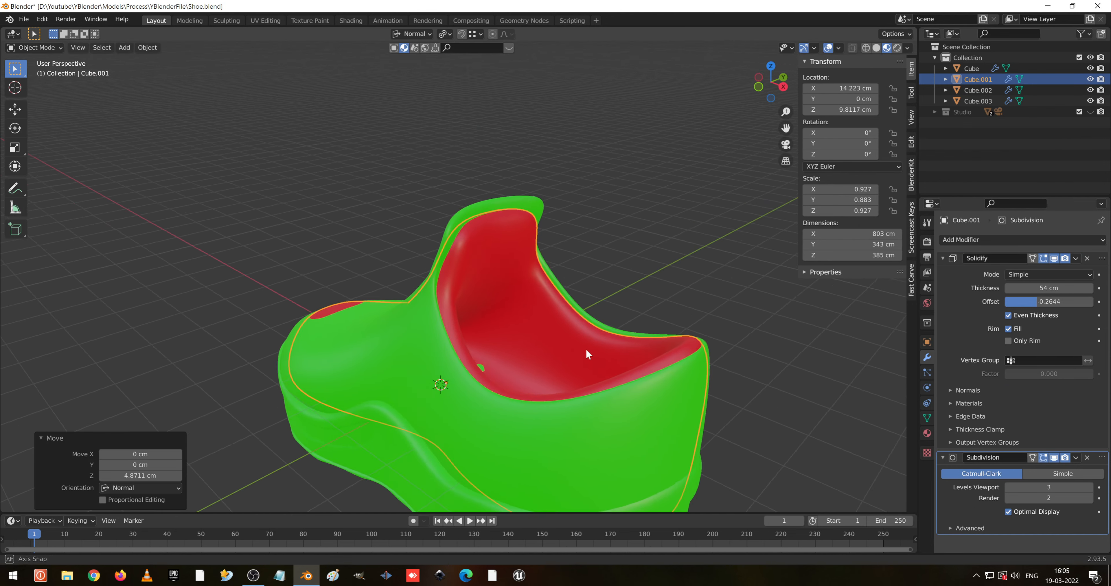
{"action": "middle_click_drag", "start_coordinate": [588, 355], "coordinate": [521, 363]}
{"action": "key", "text": "g"}
{"action": "key", "text": "z"}
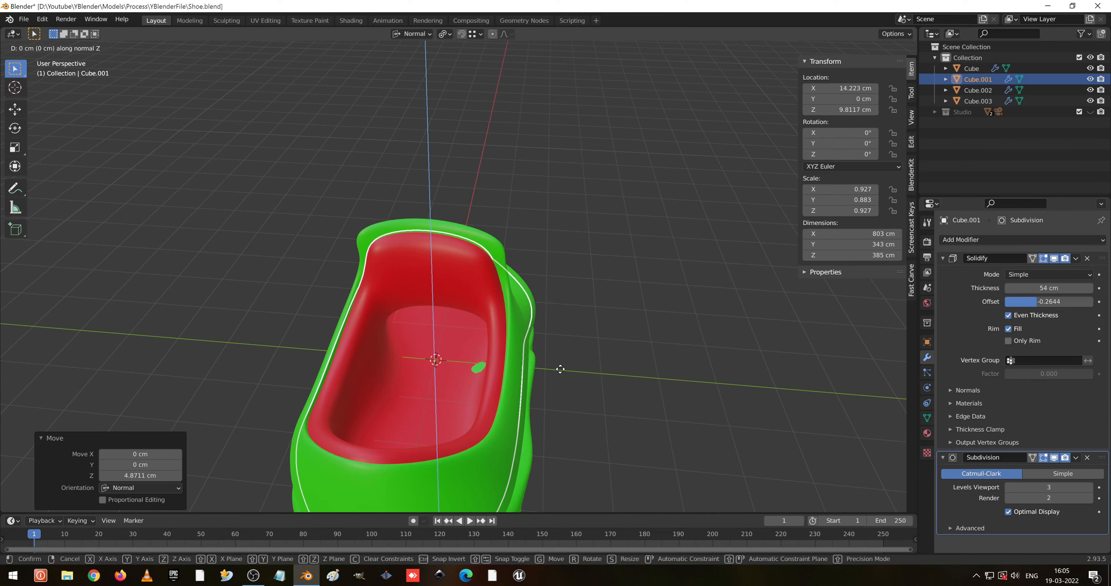
{"action": "left_click", "coordinate": [481, 340]}
- Enter Edit Mode on the lining and select its vertices at the front base of the ankle collar, including hidden ones
{"action": "middle_click_drag", "start_coordinate": [481, 340], "coordinate": [447, 305]}
{"action": "key", "text": "Tab"}
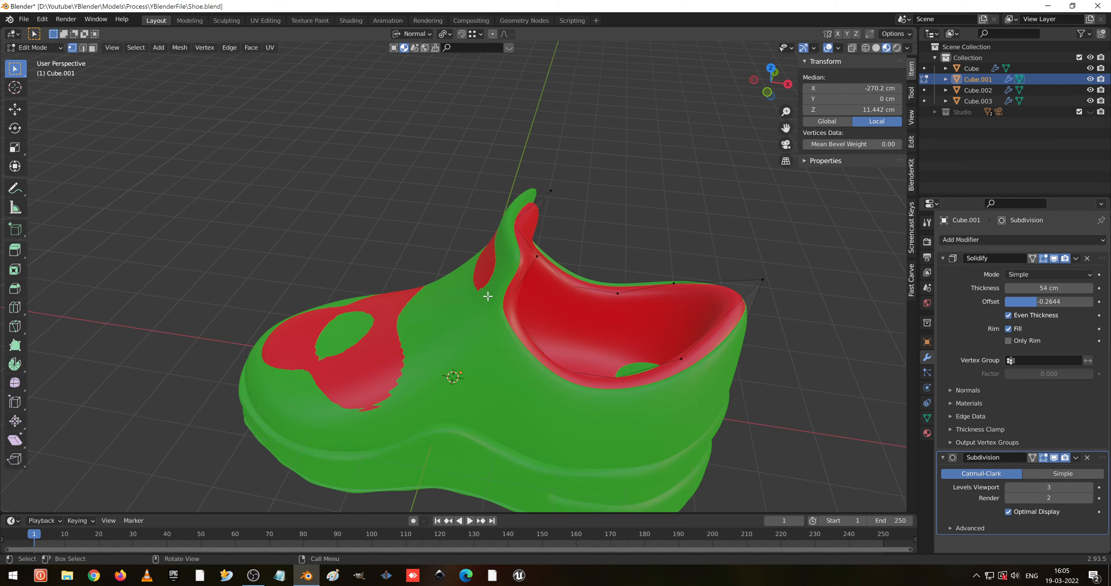
{"action": "scroll", "coordinate": [447, 305], "scroll_direction": "up", "scroll_amount": 3}
{"action": "scroll", "coordinate": [509, 239], "scroll_direction": "up", "scroll_amount": 1}
{"action": "key", "text": "shift+z"}
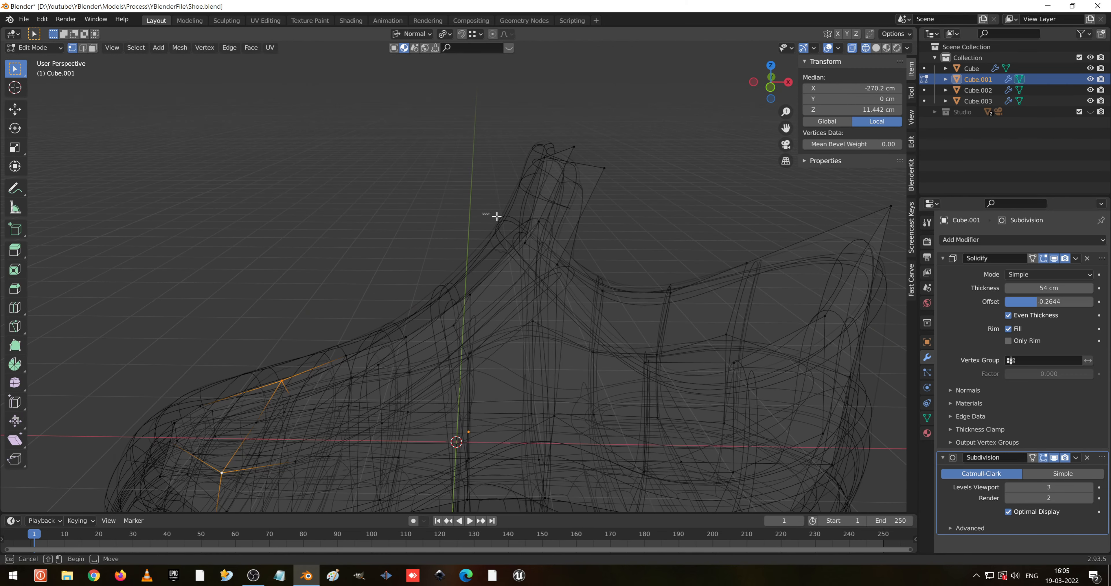
{"action": "left_click_drag", "start_coordinate": [497, 217], "coordinate": [552, 269]}
{"action": "left_click", "coordinate": [555, 266], "text": "shift"}
{"action": "middle_click_drag", "start_coordinate": [603, 277], "coordinate": [593, 279]}
{"action": "key", "text": "shift+z"}
{"action": "key", "text": "g"}
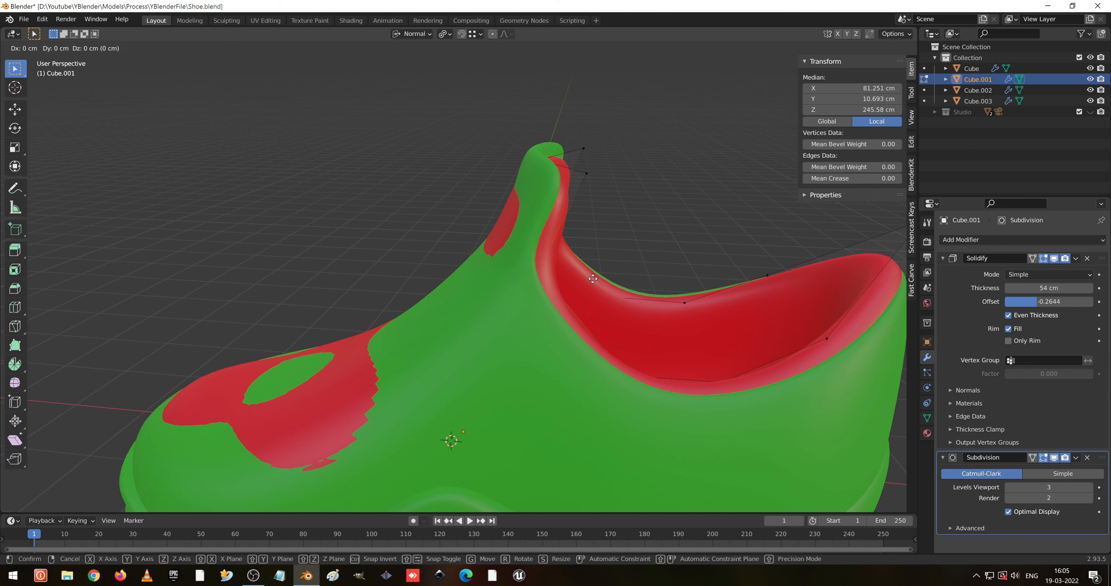
{"action": "key", "text": "x"}
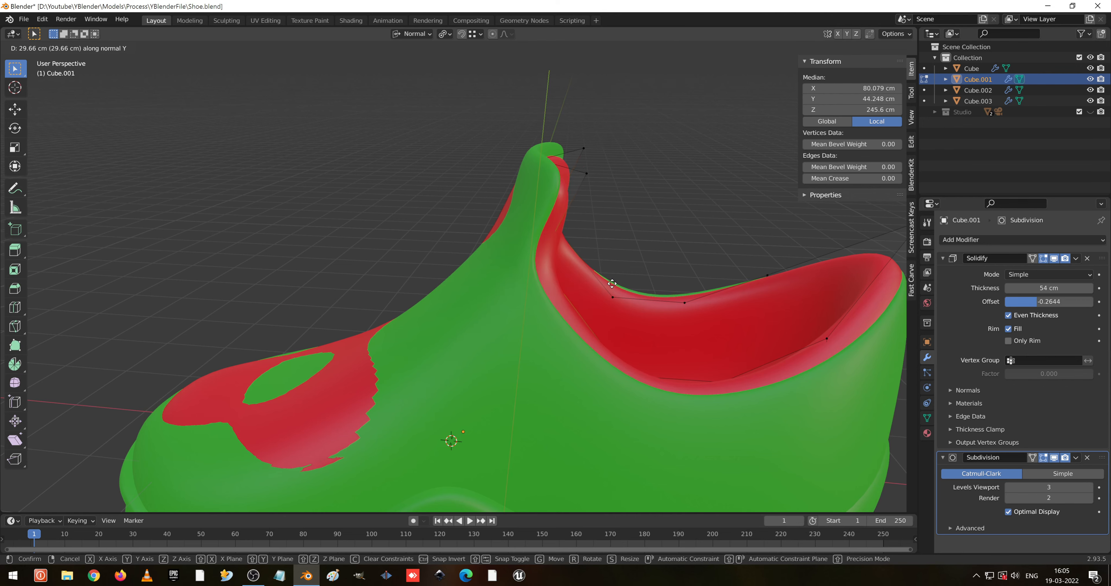
{"action": "left_click", "coordinate": [482, 225]}
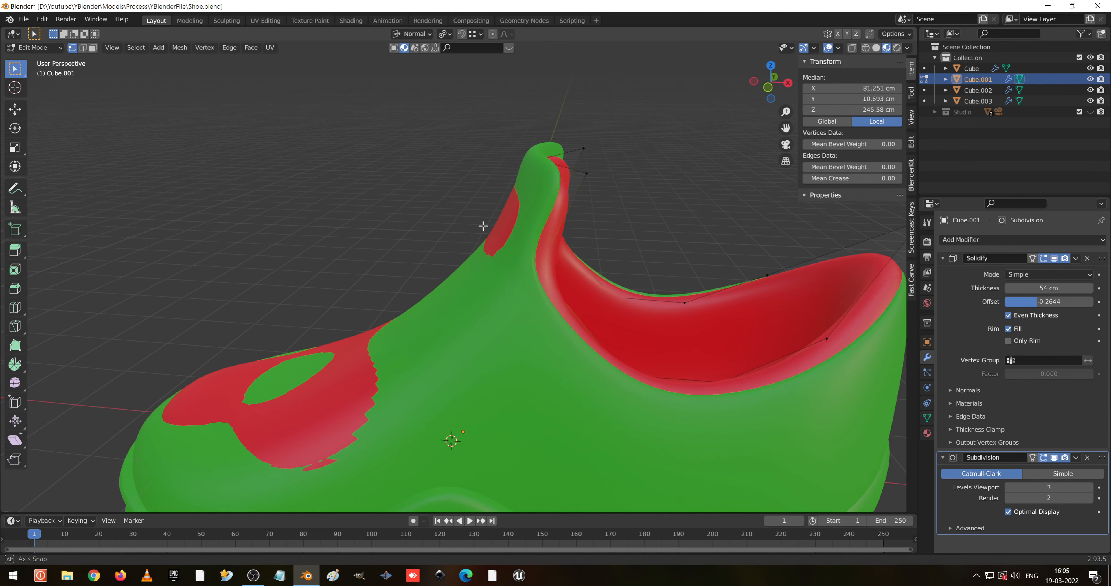
- Move the selected collar vertices about 15.7 cm along their normal Z axis and return to Object Mode
{"action": "middle_click_drag", "start_coordinate": [482, 225], "coordinate": [667, 222]}
{"action": "key", "text": "Tab"}
{"action": "key", "text": "Tab"}
{"action": "key", "text": "g"}
{"action": "key", "text": "z"}
{"action": "key", "text": "z"}
{"action": "left_click", "coordinate": [633, 269]}
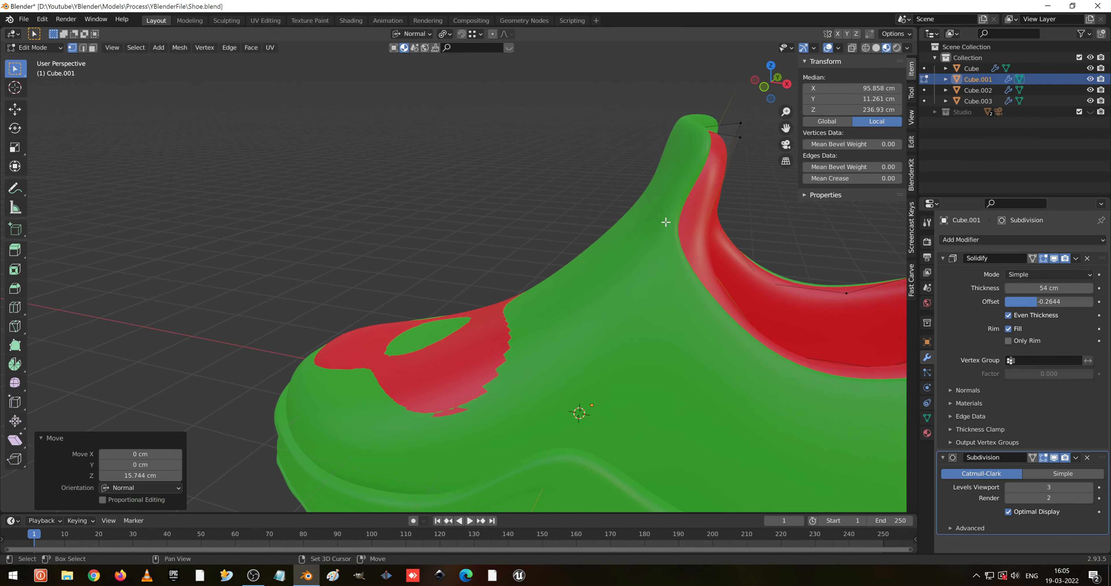
{"action": "key", "text": "Tab"}
- Reopen the lining in Edit Mode with wireframe shading and box-select the vertices on top of the forefoot
{"action": "scroll", "coordinate": [501, 358], "scroll_direction": "down", "scroll_amount": 5}
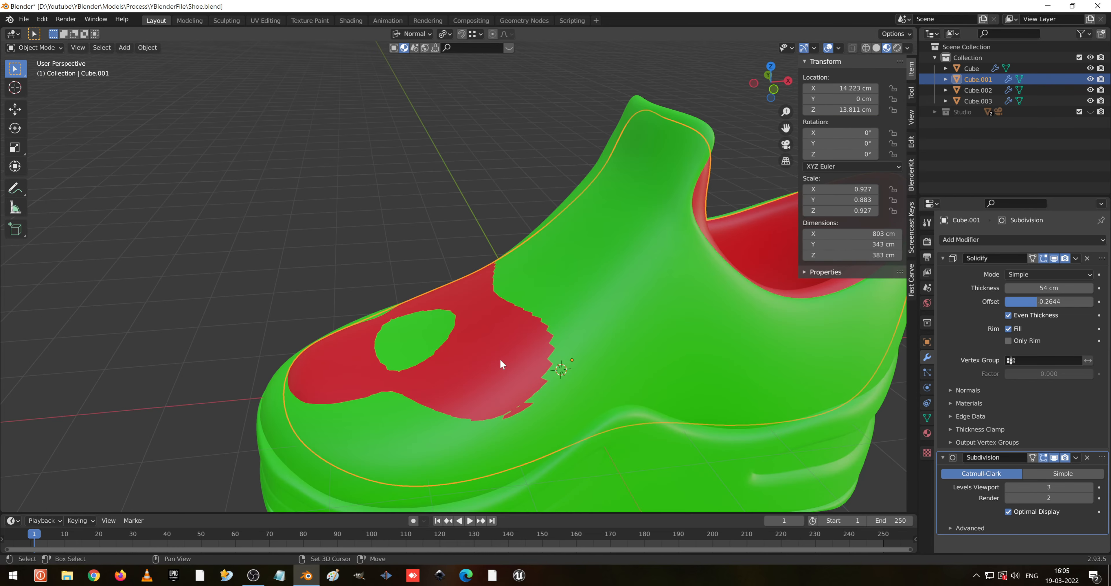
{"action": "key", "text": "shift+z"}
{"action": "key", "text": "Tab"}
{"action": "key", "text": "shift+z"}
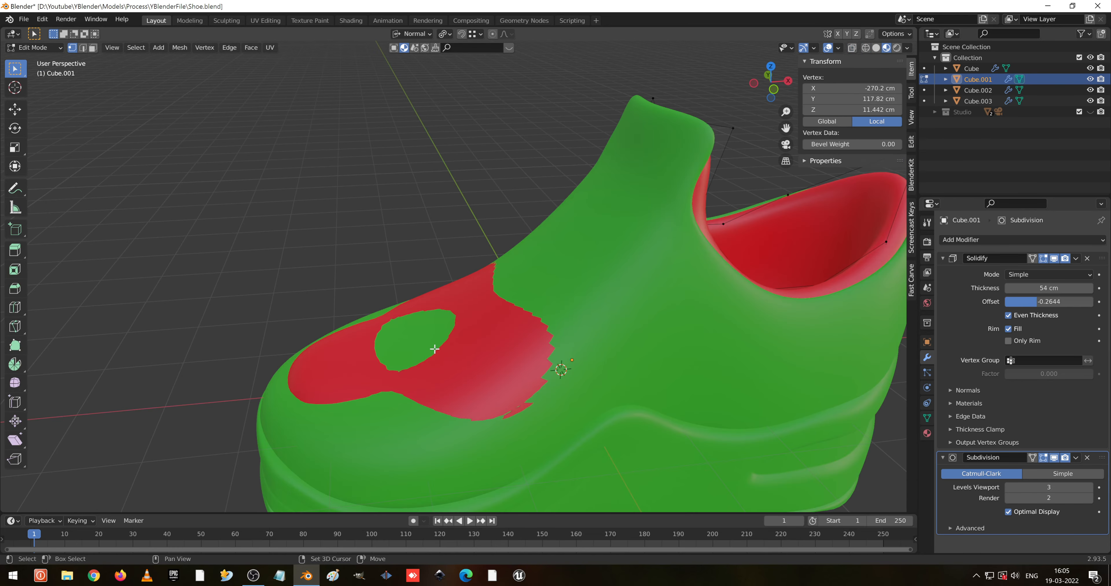
{"action": "key", "text": "Tab"}
{"action": "key", "text": "Tab"}
{"action": "key", "text": "shift+z"}
{"action": "mouse_move", "coordinate": [380, 335]}
{"action": "middle_mouse_down"}
{"action": "mouse_move", "coordinate": [588, 334]}
{"action": "mouse_move", "coordinate": [459, 333]}
{"action": "middle_mouse_up"}
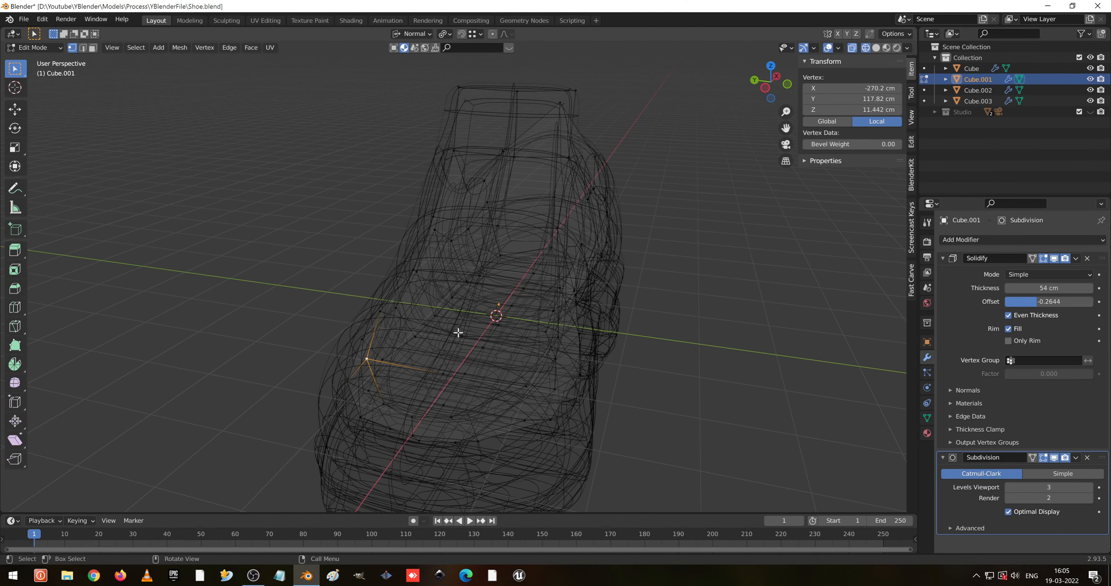
{"action": "left_click_drag", "start_coordinate": [426, 286], "coordinate": [497, 390]}
- Remove the lower vertices from the selection, keeping only the centre-line vertices on top of the lining's forefoot
{"action": "middle_click_drag", "start_coordinate": [503, 384], "coordinate": [580, 346]}
{"action": "scroll", "coordinate": [405, 359], "scroll_direction": "up", "scroll_amount": 3}
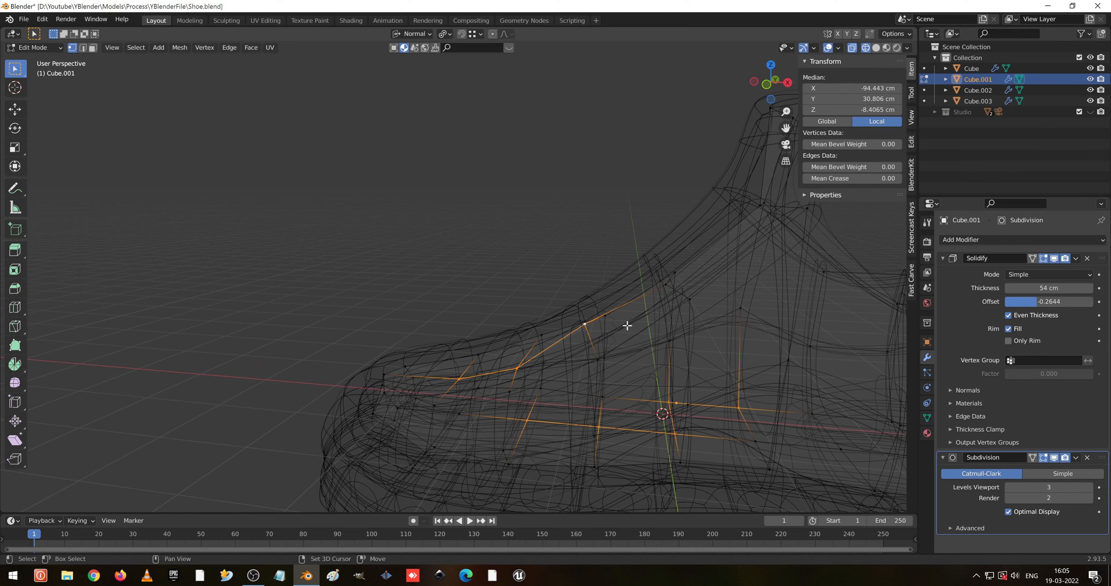
{"action": "middle_click_drag", "start_coordinate": [672, 391], "coordinate": [669, 384]}
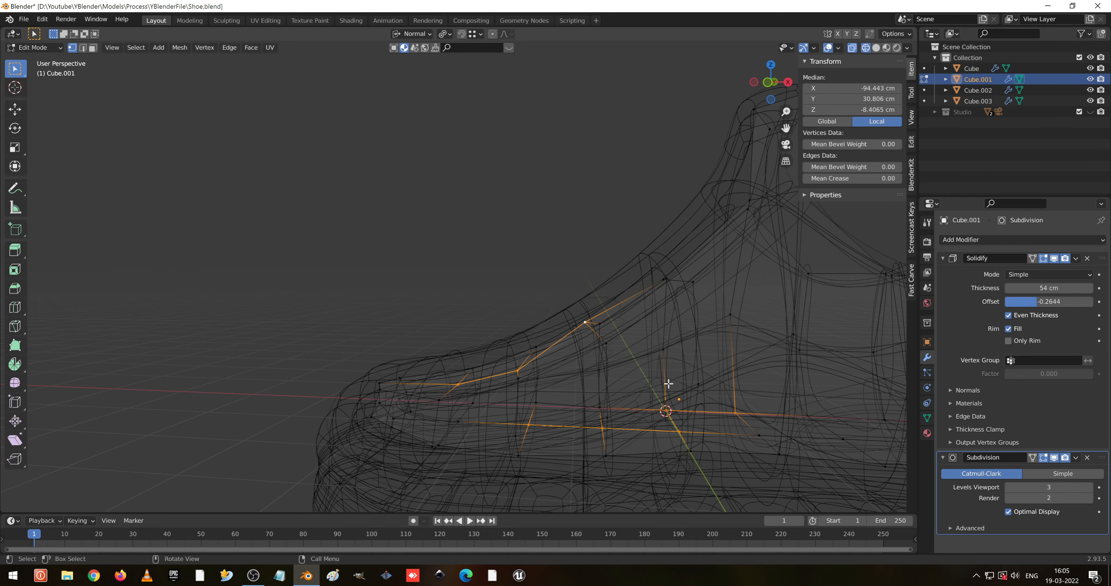
{"action": "scroll", "coordinate": [542, 438], "scroll_direction": "down", "scroll_amount": 6}
{"action": "mouse_move", "coordinate": [499, 430]}
{"action": "middle_mouse_down"}
{"action": "mouse_move", "coordinate": [670, 414]}
{"action": "mouse_move", "coordinate": [786, 456]}
{"action": "middle_mouse_up"}
{"action": "right_click", "coordinate": [797, 450]}
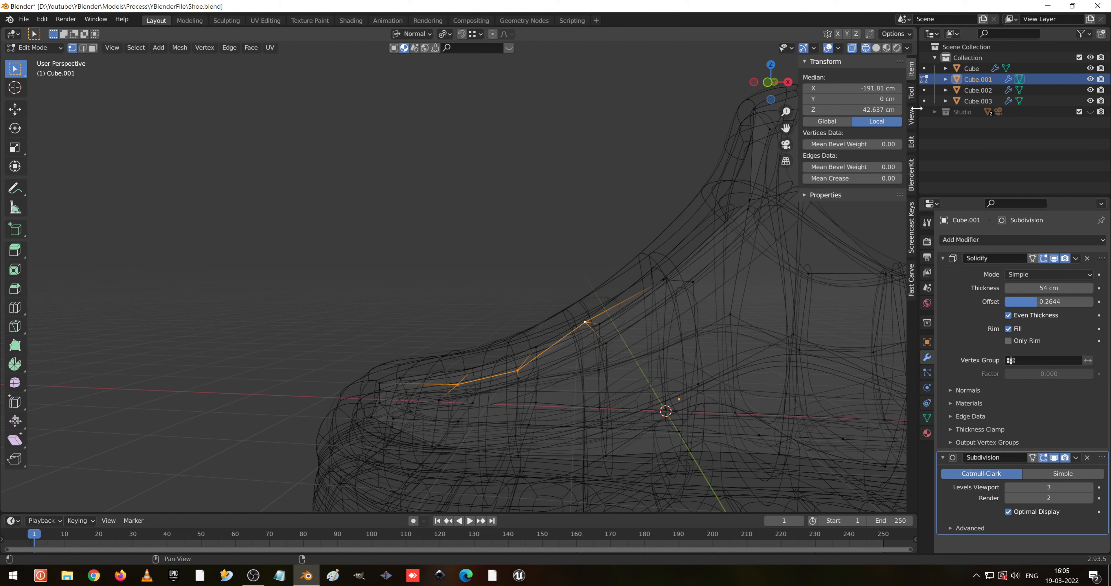
- Enable the Screencast Keys overlay and return to the item's transform properties
{"action": "left_click", "coordinate": [912, 224]}
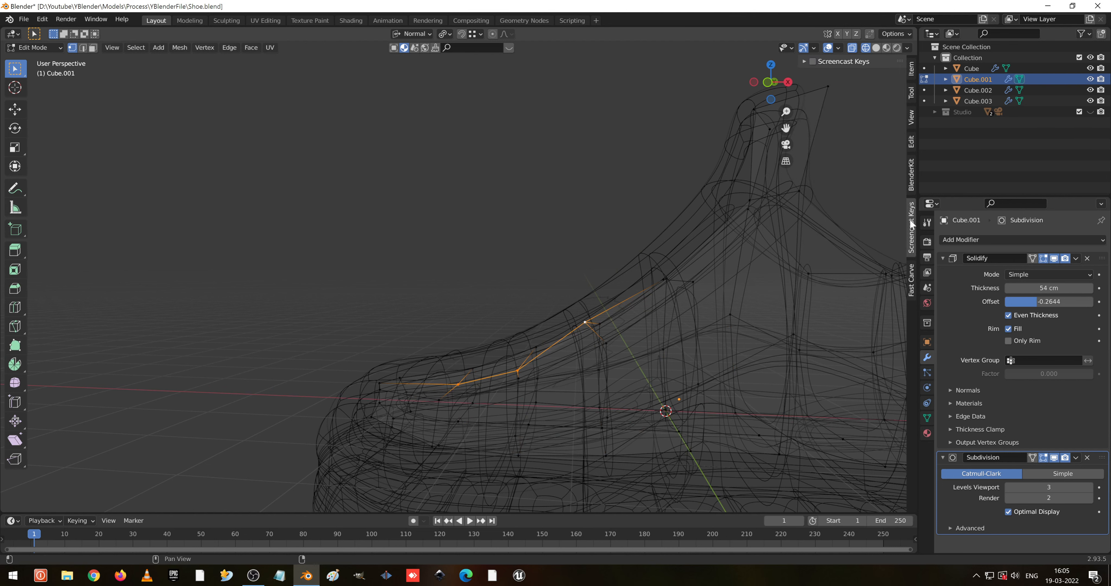
{"action": "left_click", "coordinate": [913, 70]}
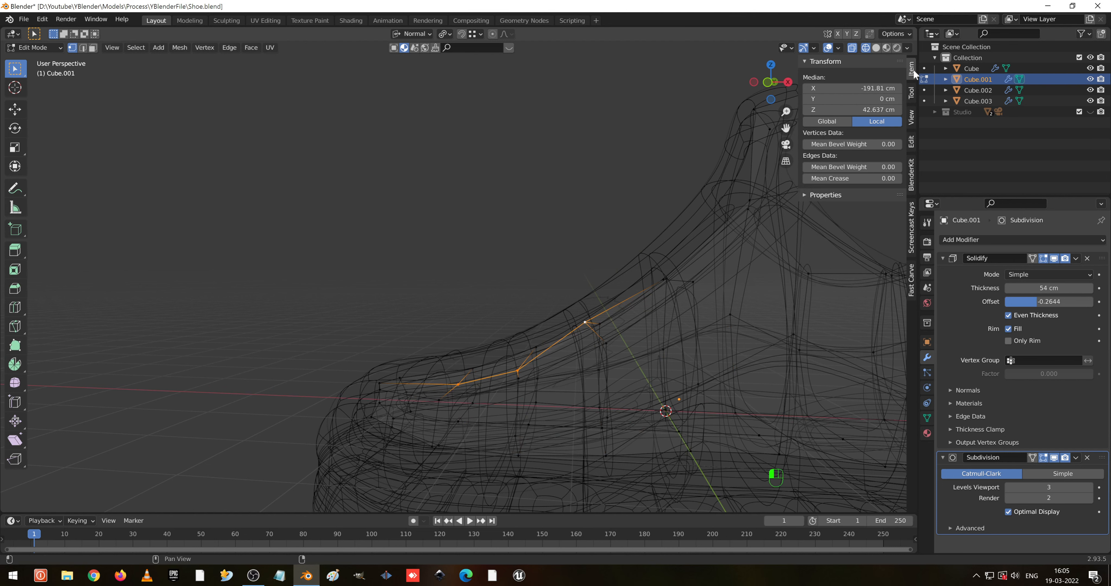
{"action": "middle_click_drag", "start_coordinate": [582, 293], "coordinate": [625, 327]}
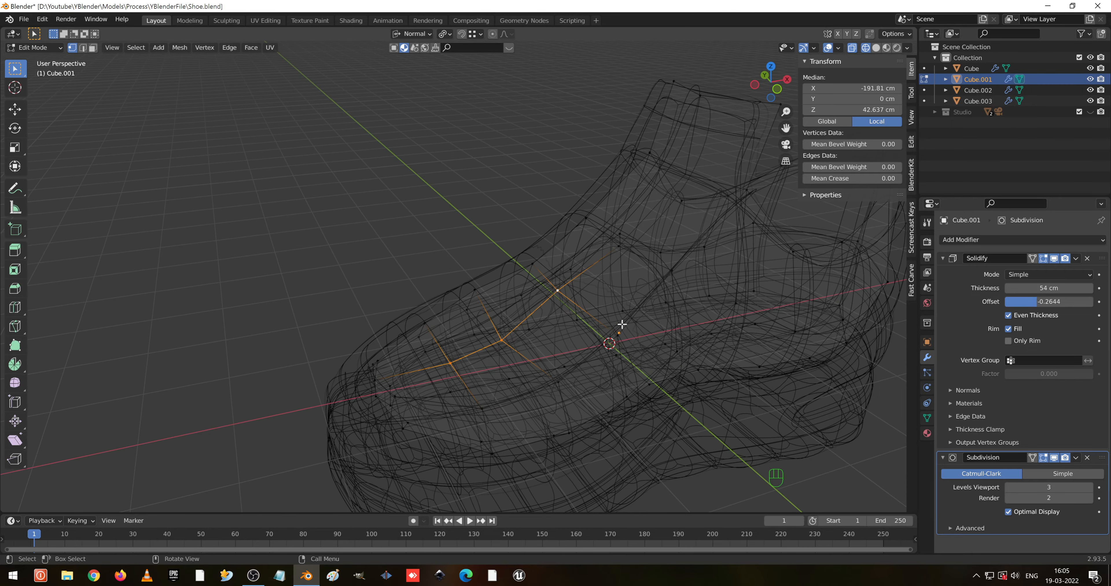
{"action": "key", "text": "shift+z"}
{"action": "key", "text": "g"}
{"action": "key", "text": "z"}
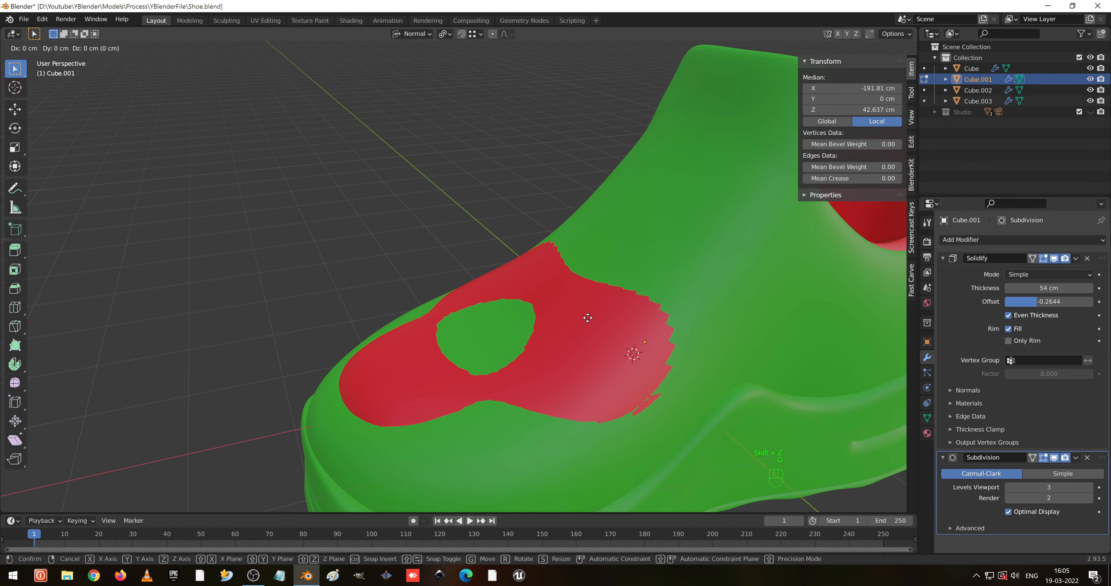
{"action": "left_click", "coordinate": [613, 382]}
- Switch the transform orientation to Global and try lowering the selected forefoot vertices along Z
{"action": "left_click", "coordinate": [414, 34]}
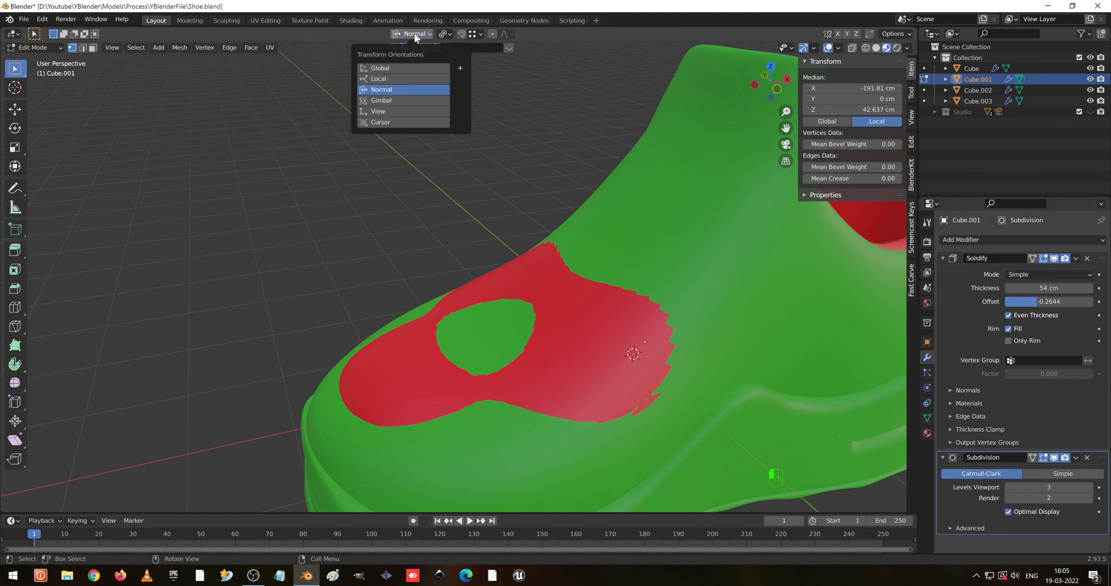
{"action": "left_click", "coordinate": [420, 67]}
{"action": "key", "text": "g"}
{"action": "key", "text": "z"}
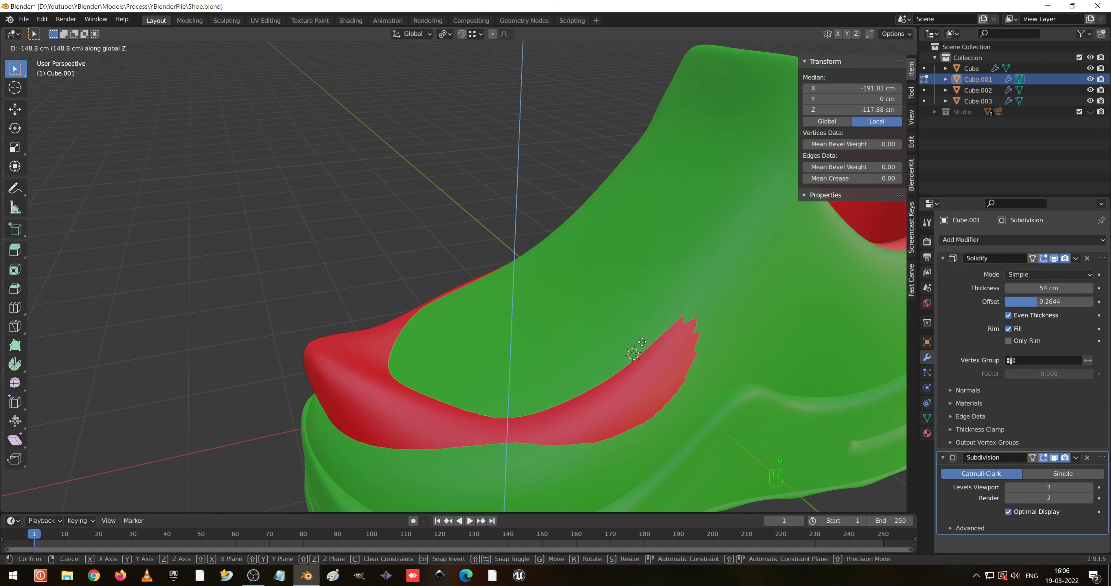
{"action": "left_click", "coordinate": [643, 343]}
- Lower the selected forefoot vertices of the lining about 9.6 cm along global Z in wireframe view
{"action": "middle_click_drag", "start_coordinate": [560, 324], "coordinate": [497, 317]}
{"action": "key", "text": "Tab"}
{"action": "key", "text": "Tab"}
{"action": "middle_click_drag", "start_coordinate": [622, 345], "coordinate": [718, 325]}
{"action": "key", "text": "shift+z"}
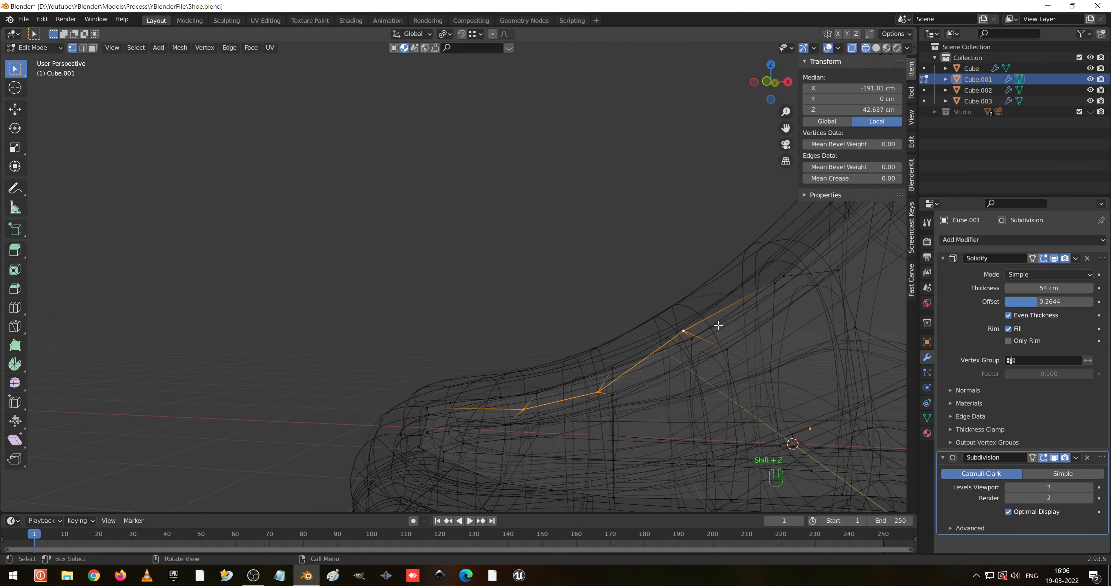
{"action": "key", "text": "g"}
{"action": "key", "text": "z"}
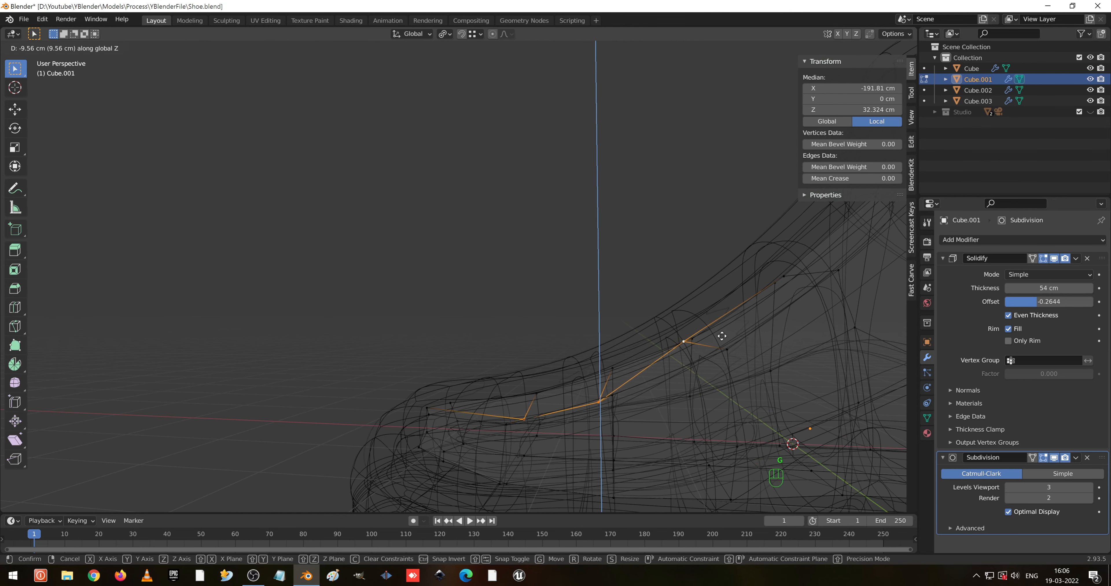
{"action": "left_click", "coordinate": [723, 337]}
- Lower the rearmost of the forefoot vertices along global Z to a local Z of about 49 cm and return to solid-shaded Object Mode
{"action": "left_click", "coordinate": [689, 339]}
{"action": "key", "text": "g"}
{"action": "key", "text": "z"}
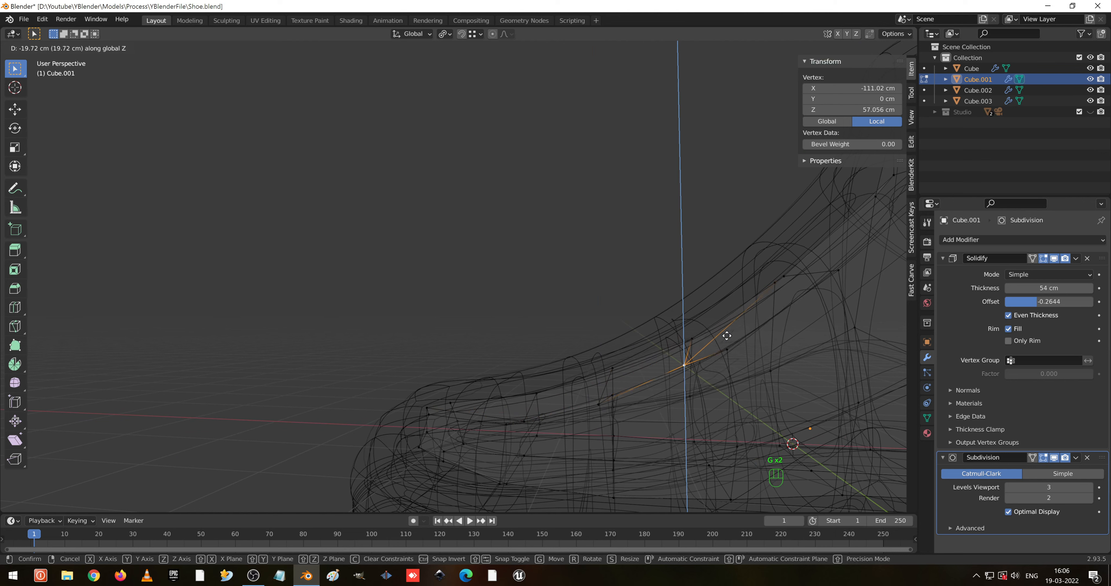
{"action": "left_click", "coordinate": [727, 335]}
{"action": "key", "text": "Tab"}
{"action": "key", "text": "shift+z"}
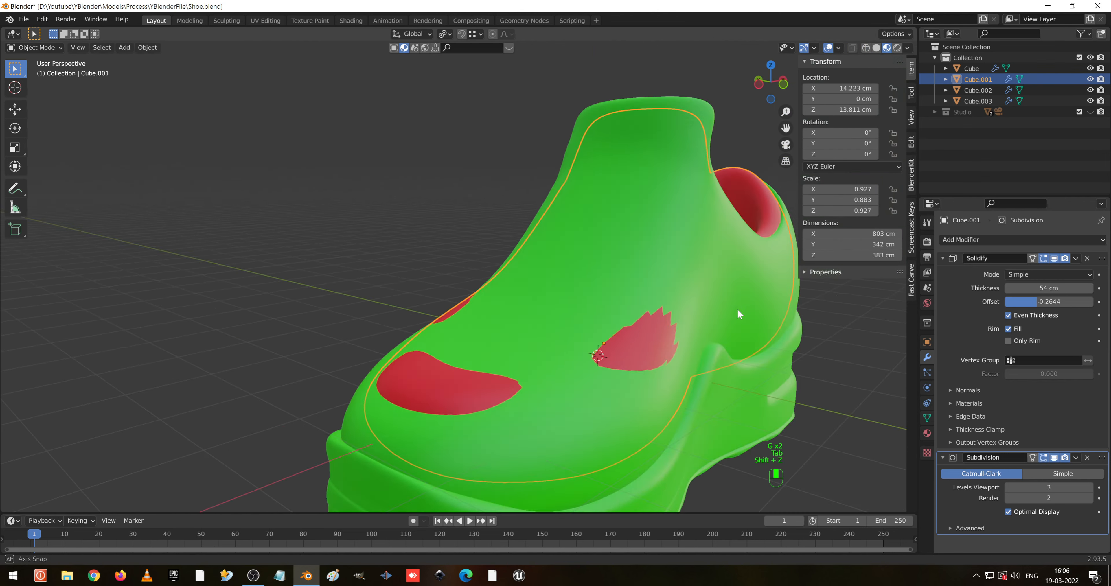
{"action": "middle_click_drag", "start_coordinate": [738, 311], "coordinate": [791, 313]}
- Select the lining's toe section in wireframe Edit Mode, leave out the vertices near the instep, and delete the selection
{"action": "key", "text": "Tab"}
{"action": "middle_click_drag", "start_coordinate": [591, 331], "coordinate": [481, 319]}
{"action": "key", "text": "shift+z"}
{"action": "scroll", "coordinate": [542, 356], "scroll_direction": "down", "scroll_amount": 1}
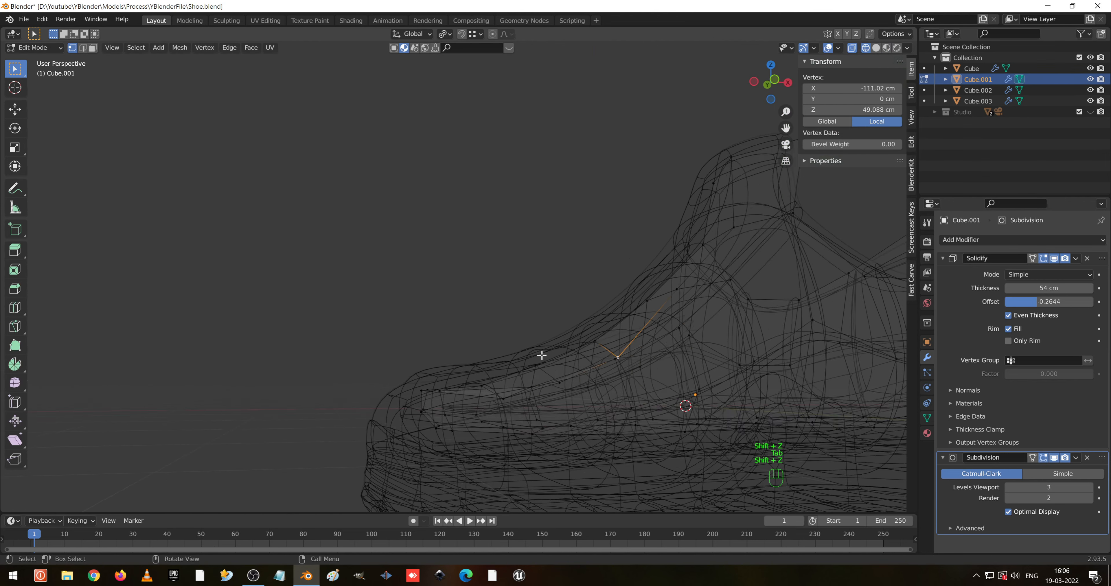
{"action": "scroll", "coordinate": [542, 356], "scroll_direction": "down", "scroll_amount": 1}
{"action": "left_click_drag", "start_coordinate": [385, 316], "coordinate": [618, 417]}
{"action": "middle_click_drag", "start_coordinate": [618, 417], "coordinate": [607, 384]}
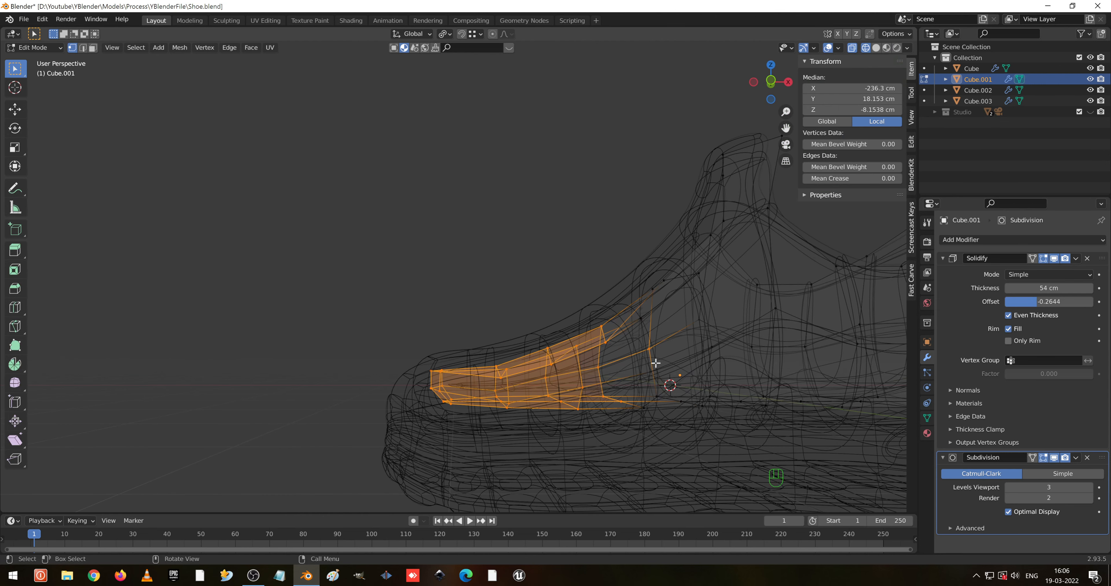
{"action": "key", "text": "v"}
{"action": "key", "text": "c"}
{"action": "left_click", "coordinate": [665, 348]}
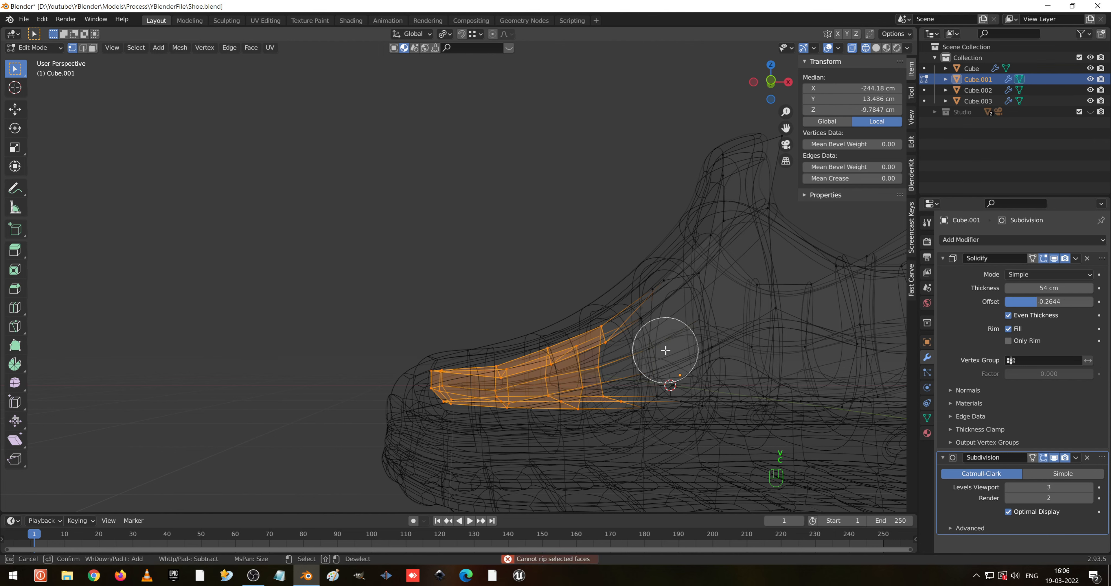
{"action": "right_click", "coordinate": [665, 351]}
{"action": "key", "text": "x"}
{"action": "left_click", "coordinate": [665, 349]}
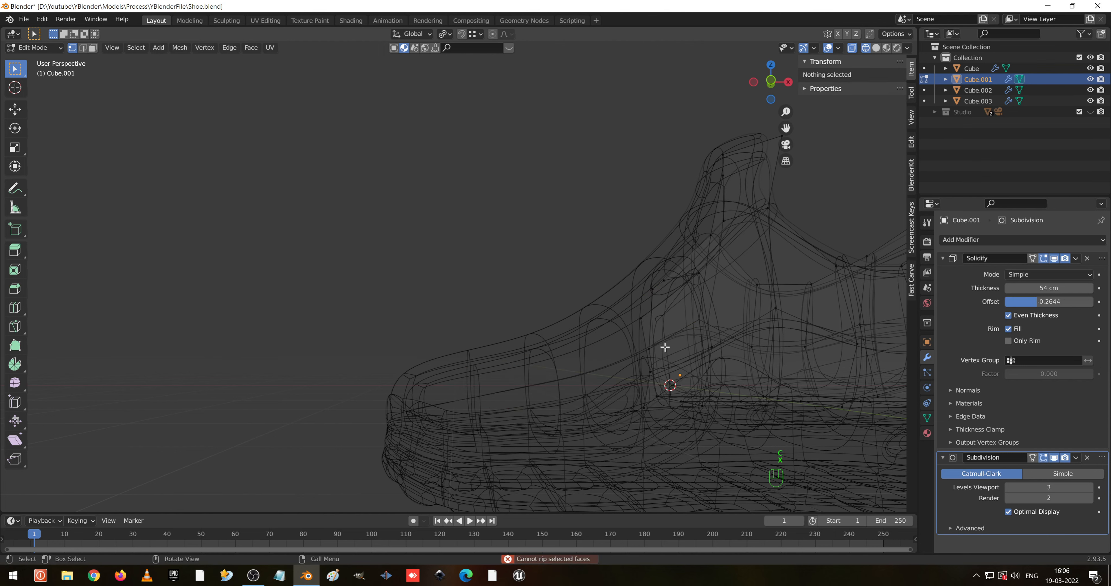
- Return to Object Mode with solid shading and inspect the lining through the shoe's opening
{"action": "key", "text": "Tab"}
{"action": "key", "text": "shift+z"}
{"action": "middle_click_drag", "start_coordinate": [740, 317], "coordinate": [565, 374]}
{"action": "scroll", "coordinate": [568, 365], "scroll_direction": "up", "scroll_amount": 4}
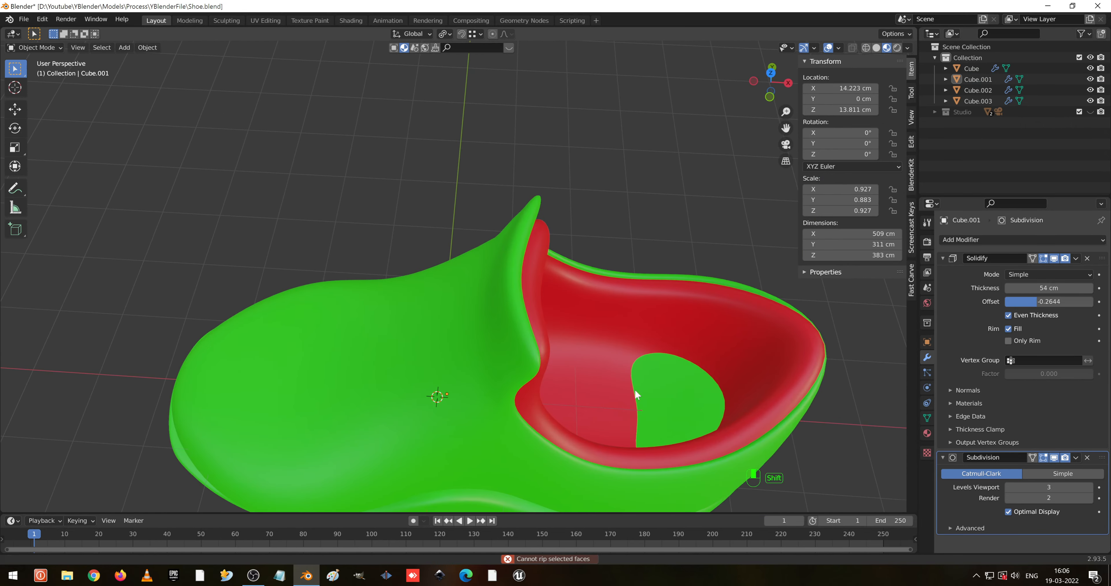
- Try to lower the green outer body's heel-floor vertices along global Z, selecting them in wireframe Edit Mode
{"action": "middle_click_drag", "start_coordinate": [637, 395], "coordinate": [638, 359], "text": "shift"}
{"action": "left_click", "coordinate": [633, 306]}
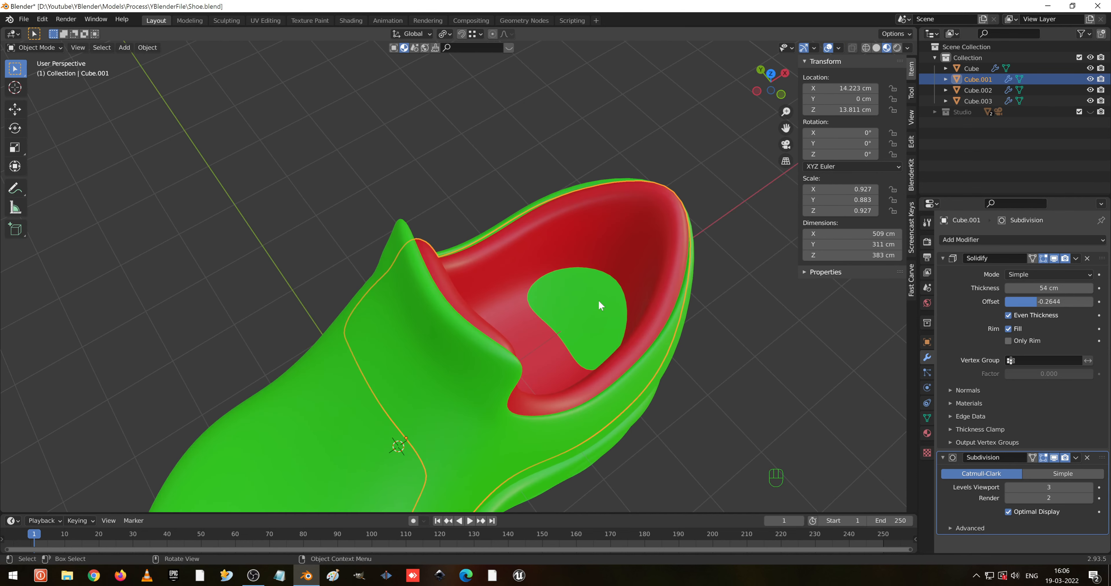
{"action": "left_click", "coordinate": [630, 421]}
{"action": "key", "text": "Tab"}
{"action": "scroll", "coordinate": [658, 377], "scroll_direction": "up", "scroll_amount": 6}
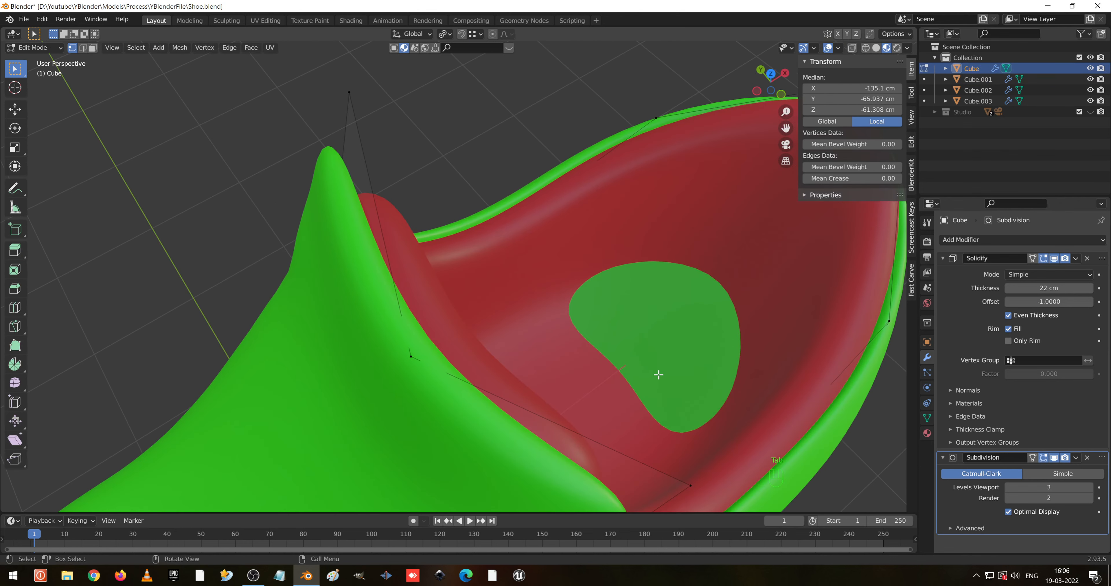
{"action": "scroll", "coordinate": [611, 362], "scroll_direction": "down", "scroll_amount": 4}
{"action": "key", "text": "shift+z"}
{"action": "middle_click_drag", "start_coordinate": [618, 377], "coordinate": [608, 297]}
{"action": "left_click_drag", "start_coordinate": [469, 300], "coordinate": [606, 362]}
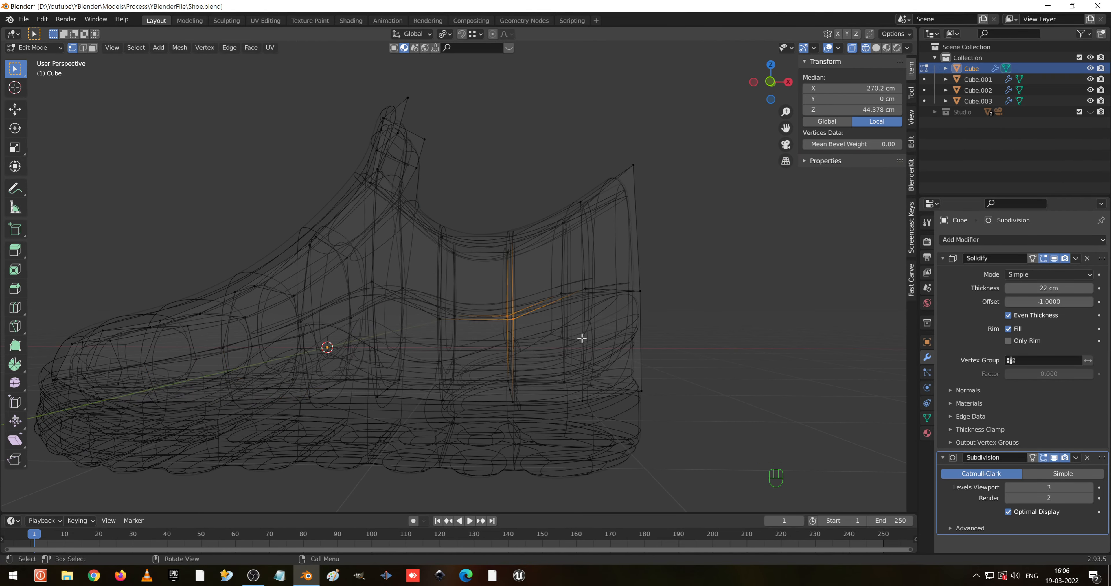
{"action": "middle_click_drag", "start_coordinate": [582, 338], "coordinate": [536, 349]}
{"action": "left_click_drag", "start_coordinate": [488, 329], "coordinate": [687, 431]}
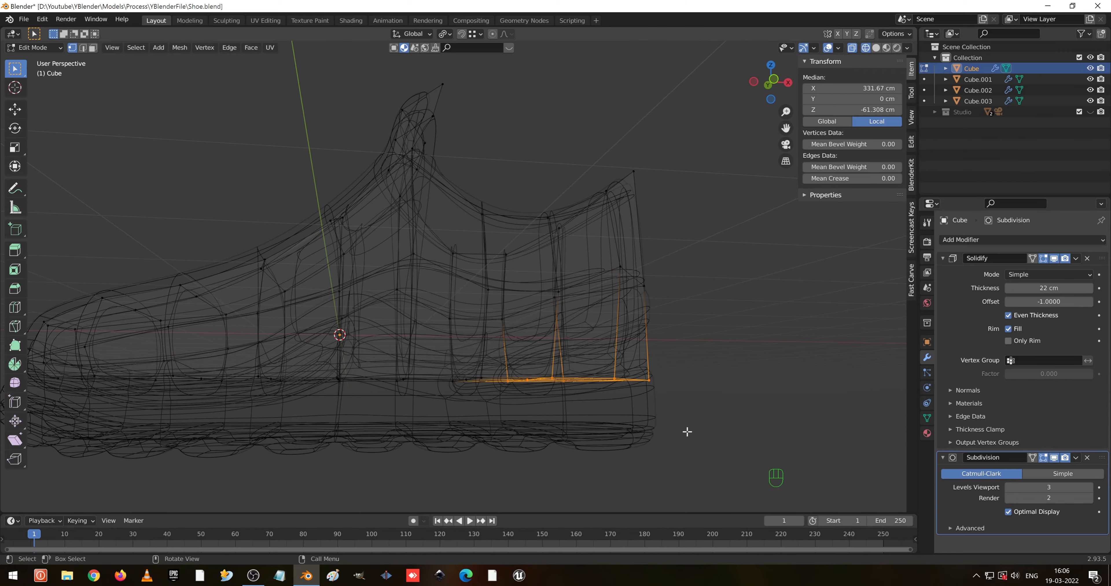
{"action": "mouse_move", "coordinate": [626, 326]}
{"action": "middle_mouse_down"}
{"action": "mouse_move", "coordinate": [606, 385]}
{"action": "mouse_move", "coordinate": [582, 391]}
{"action": "mouse_move", "coordinate": [573, 377]}
{"action": "middle_mouse_up"}
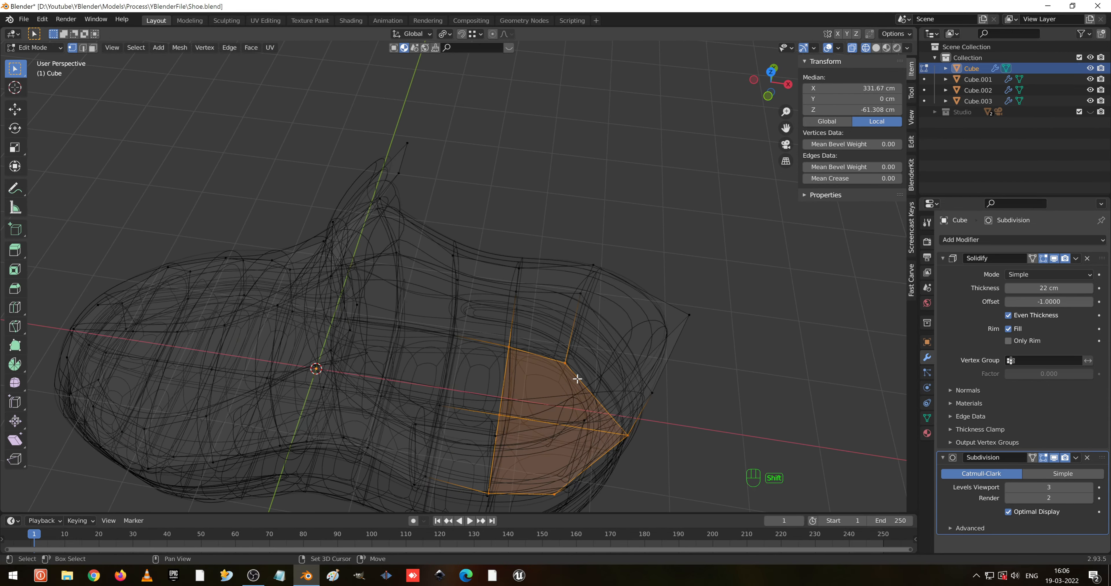
{"action": "key", "text": "shift+z"}
{"action": "scroll", "coordinate": [628, 419], "scroll_direction": "up", "scroll_amount": 3}
{"action": "key", "text": "g"}
{"action": "key", "text": "z"}
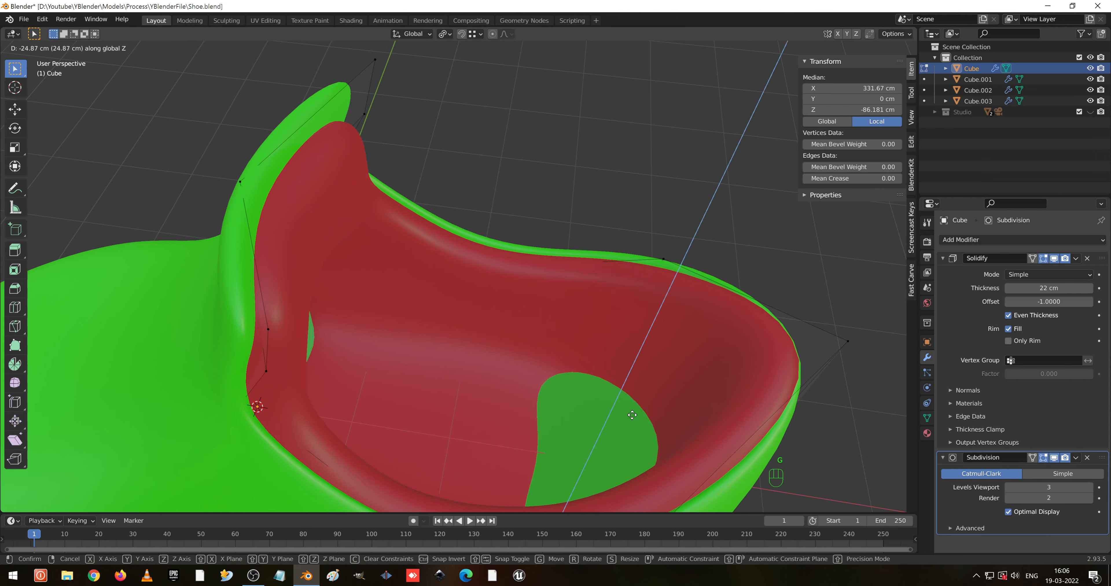
{"action": "right_click", "coordinate": [605, 300]}
{"action": "mouse_move", "coordinate": [672, 407]}
{"action": "middle_mouse_down"}
{"action": "mouse_move", "coordinate": [680, 381]}
{"action": "mouse_move", "coordinate": [690, 413]}
{"action": "middle_mouse_up"}
{"action": "left_click", "coordinate": [679, 381]}
{"action": "key", "text": "Tab"}
- Select the red lining's lower back-of-heel vertices in wireframe Edit Mode and raise them about 90.4 cm along global Z
{"action": "left_click", "coordinate": [724, 365]}
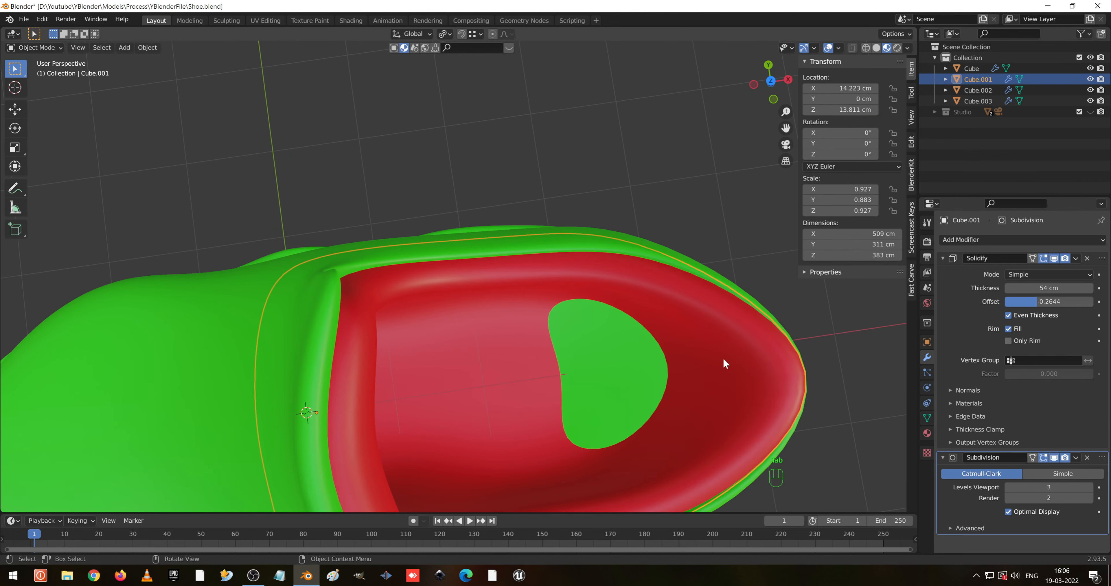
{"action": "key", "text": "Tab"}
{"action": "middle_click_drag", "start_coordinate": [712, 373], "coordinate": [682, 332]}
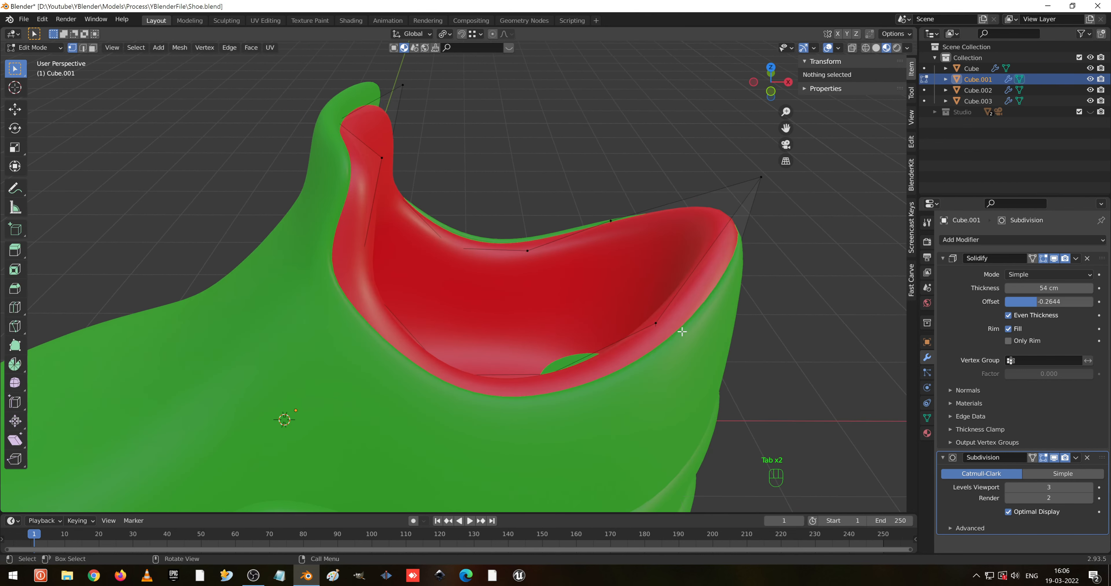
{"action": "middle_click_drag", "start_coordinate": [703, 297], "coordinate": [672, 366]}
{"action": "key", "text": "shift+z"}
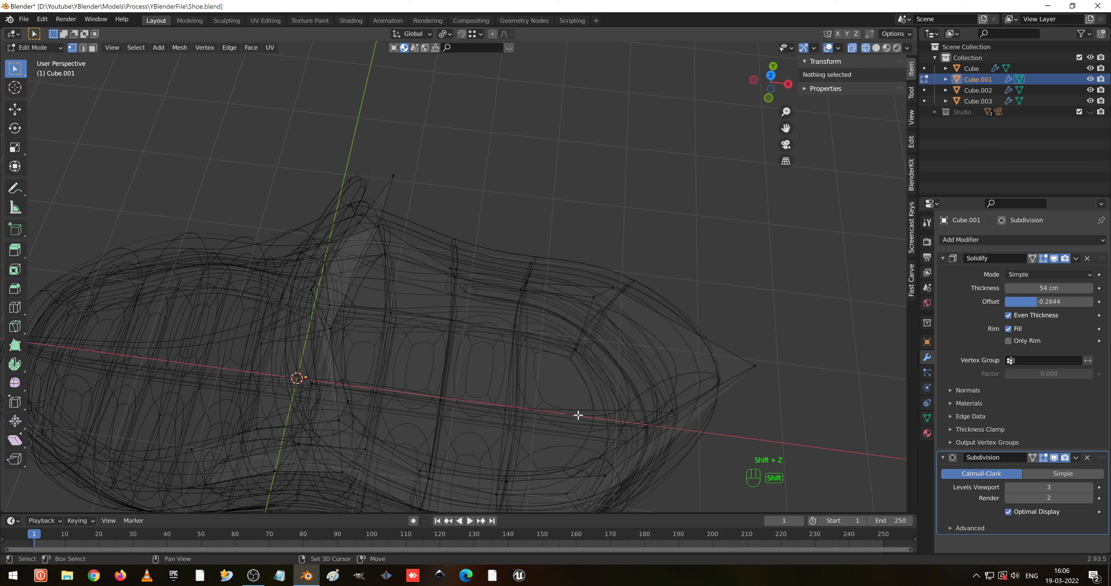
{"action": "left_click_drag", "start_coordinate": [596, 385], "coordinate": [672, 440]}
{"action": "middle_click_drag", "start_coordinate": [673, 440], "coordinate": [688, 354]}
{"action": "key", "text": "shift+z"}
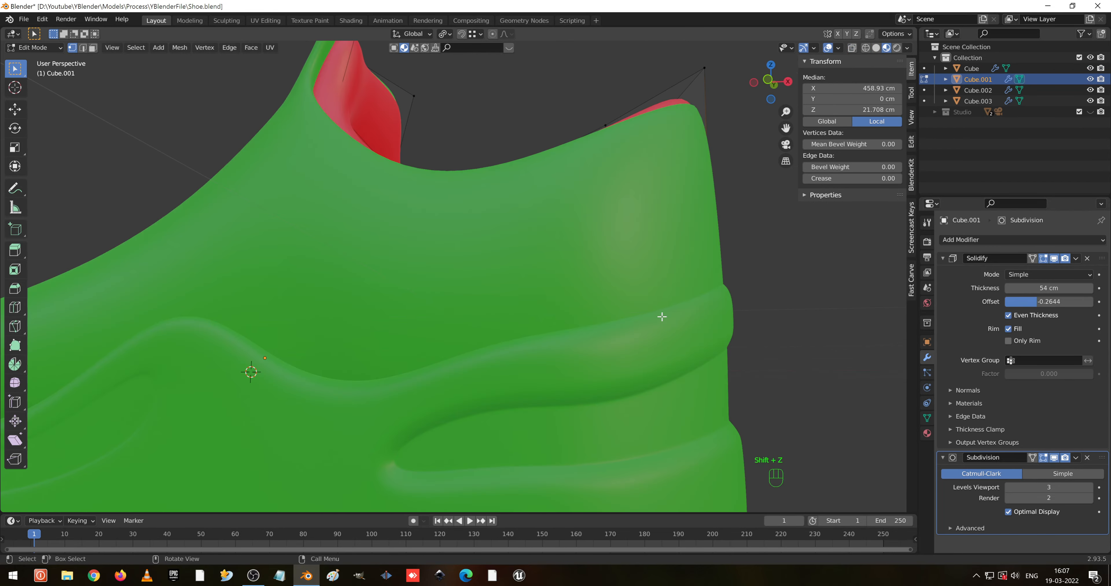
{"action": "mouse_move", "coordinate": [660, 317]}
{"action": "middle_mouse_down"}
{"action": "mouse_move", "coordinate": [665, 377]}
{"action": "mouse_move", "coordinate": [772, 398]}
{"action": "middle_mouse_up"}
{"action": "key", "text": "g"}
{"action": "key", "text": "z"}
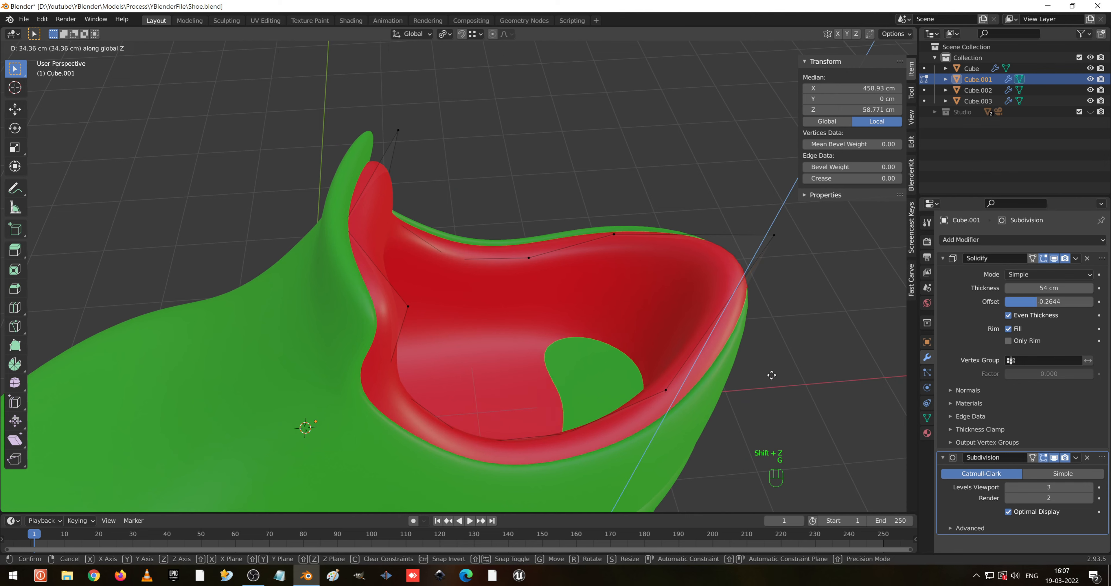
{"action": "left_click", "coordinate": [757, 336]}
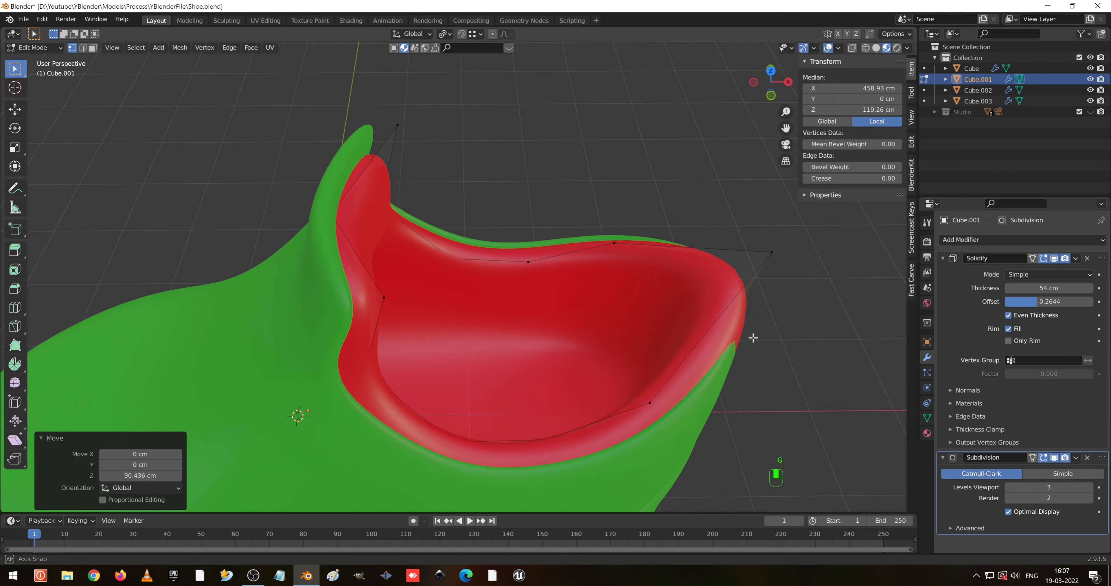
- Move the lining's topmost heel vertex about -13 cm along global X
{"action": "middle_click_drag", "start_coordinate": [751, 335], "coordinate": [708, 298]}
{"action": "left_click", "coordinate": [716, 202]}
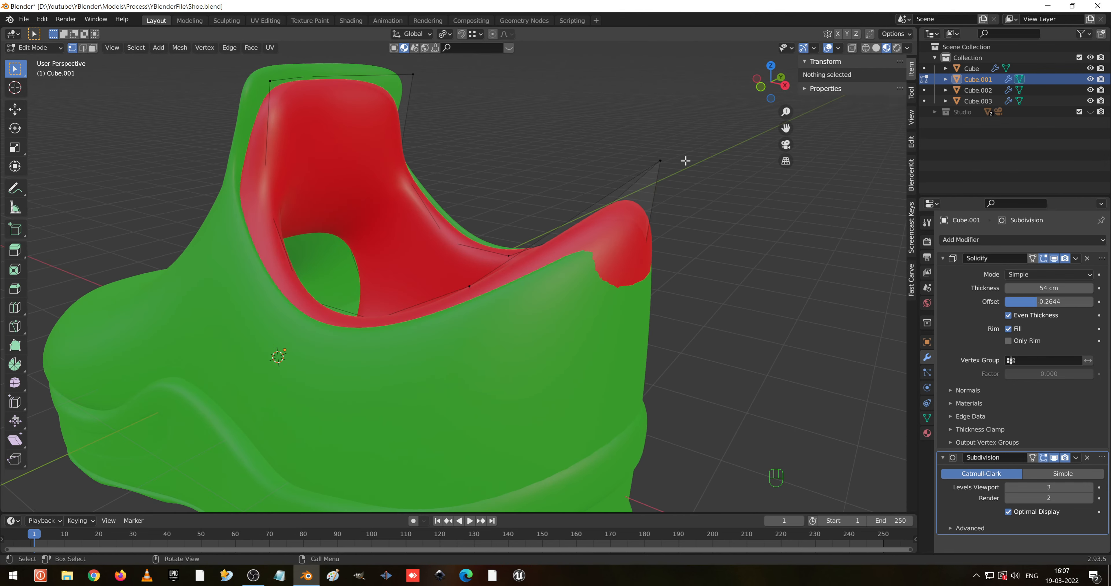
{"action": "left_click_drag", "start_coordinate": [662, 182], "coordinate": [718, 224]}
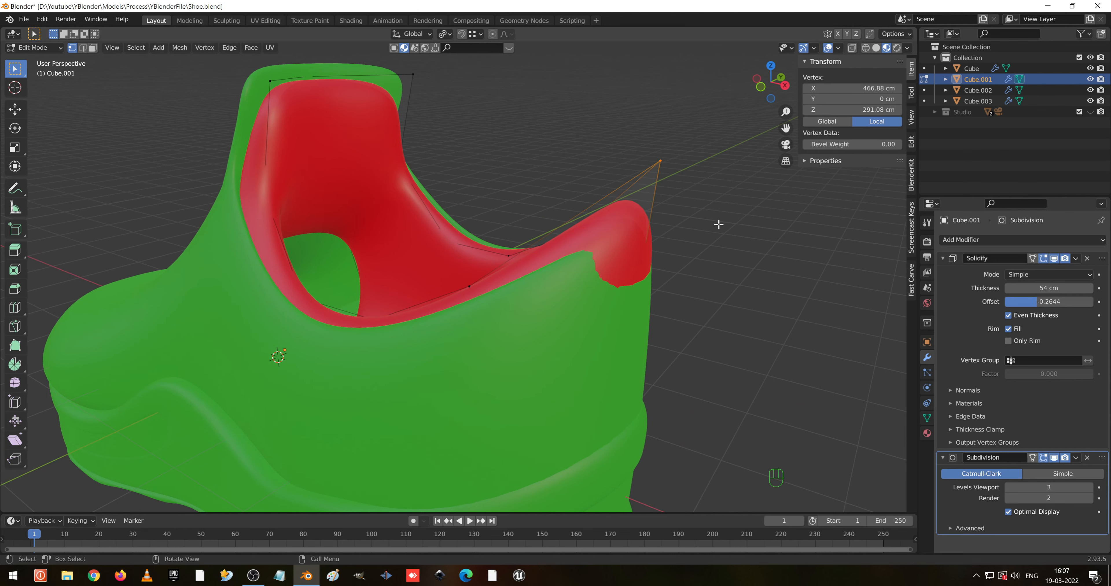
{"action": "key", "text": "g"}
{"action": "key", "text": "x"}
{"action": "left_click", "coordinate": [689, 303]}
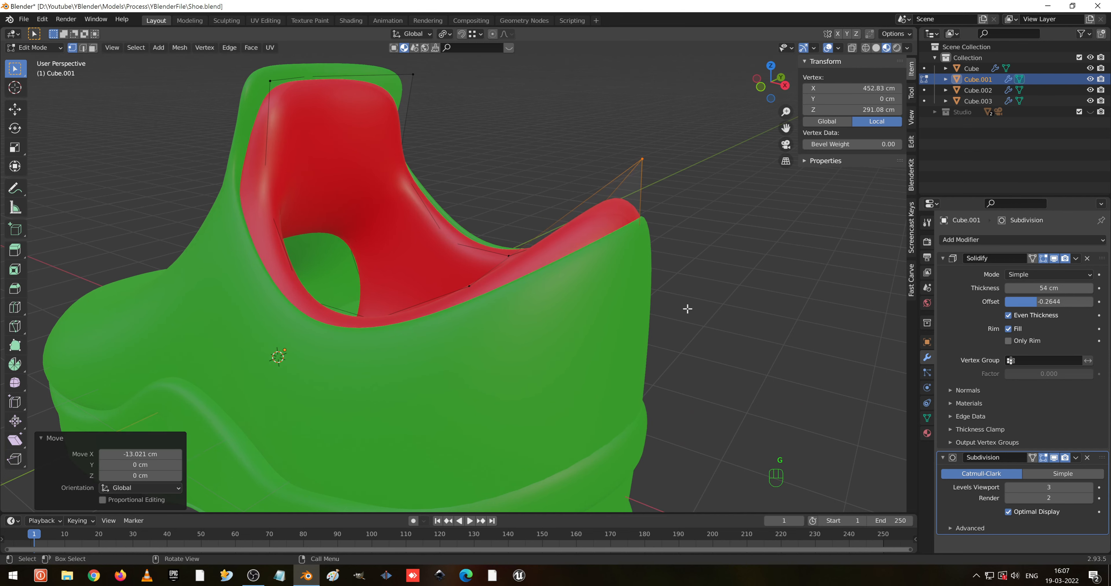
- Set the transform pivot point to Median Point and save the file from Object Mode
{"action": "middle_click_drag", "start_coordinate": [687, 307], "coordinate": [654, 308]}
{"action": "left_click", "coordinate": [444, 34]}
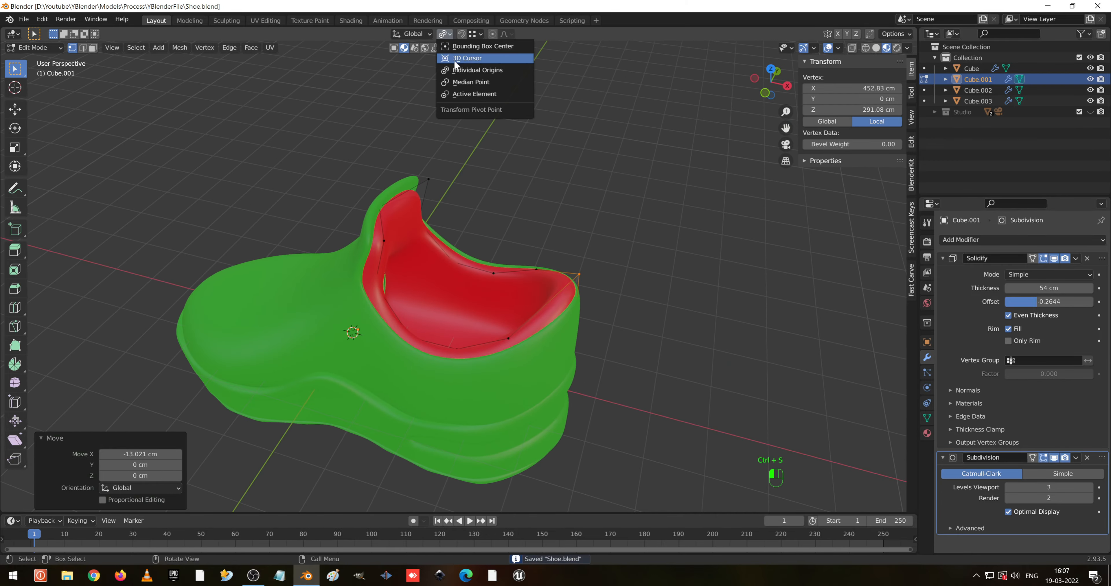
{"action": "left_click", "coordinate": [468, 79]}
{"action": "scroll", "coordinate": [476, 310], "scroll_direction": "down", "scroll_amount": 2}
{"action": "scroll", "coordinate": [477, 311], "scroll_direction": "up", "scroll_amount": 5}
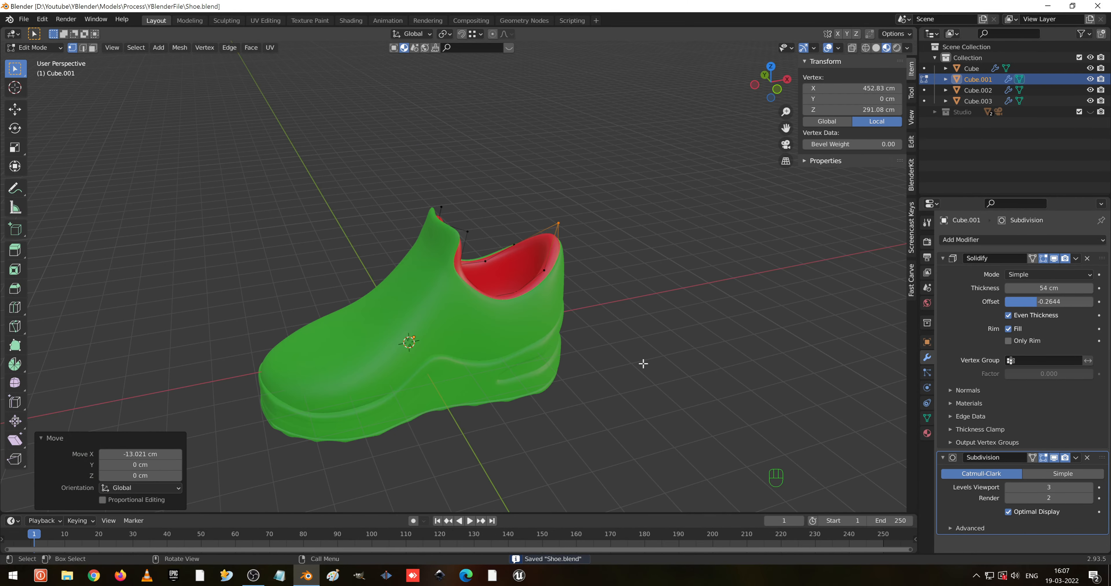
{"action": "key", "text": "Tab"}
{"action": "middle_click_drag", "start_coordinate": [610, 340], "coordinate": [542, 337], "text": "shift"}
{"action": "key", "text": "ctrl+s"}
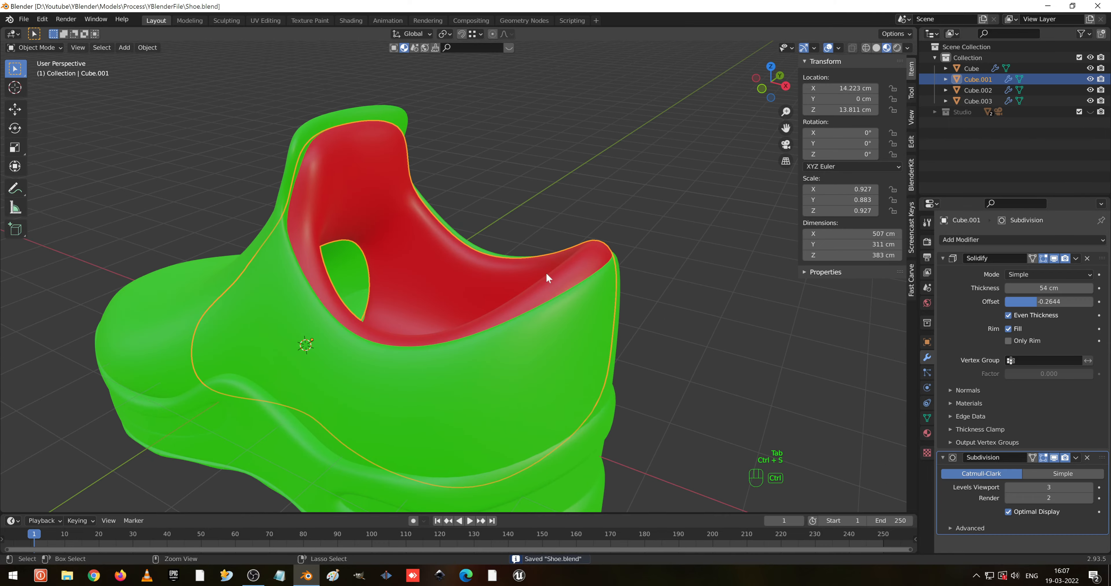
- Switch the viewport to Solid shading and inspect the lining's open front end through the shoe's opening
{"action": "mouse_move", "coordinate": [546, 272]}
{"action": "middle_mouse_down"}
{"action": "mouse_move", "coordinate": [543, 320]}
{"action": "mouse_move", "coordinate": [470, 302]}
{"action": "mouse_move", "coordinate": [536, 283]}
{"action": "mouse_move", "coordinate": [575, 256]}
{"action": "mouse_move", "coordinate": [636, 261]}
{"action": "mouse_move", "coordinate": [462, 298]}
{"action": "mouse_move", "coordinate": [339, 262]}
{"action": "mouse_move", "coordinate": [433, 199]}
{"action": "middle_mouse_up"}
{"action": "key", "text": "z"}
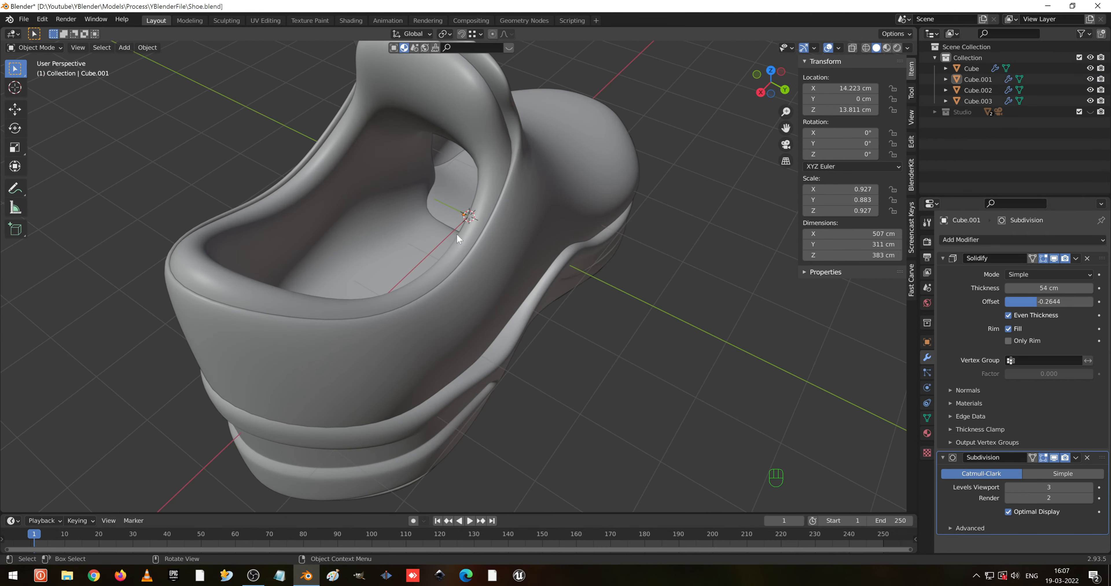
{"action": "scroll", "coordinate": [457, 233], "scroll_direction": "up", "scroll_amount": 1}
{"action": "middle_click_drag", "start_coordinate": [457, 233], "coordinate": [536, 265]}
- Delete the two side vertices at the lining's front instep in wireframe Edit Mode
{"action": "key", "text": "Tab"}
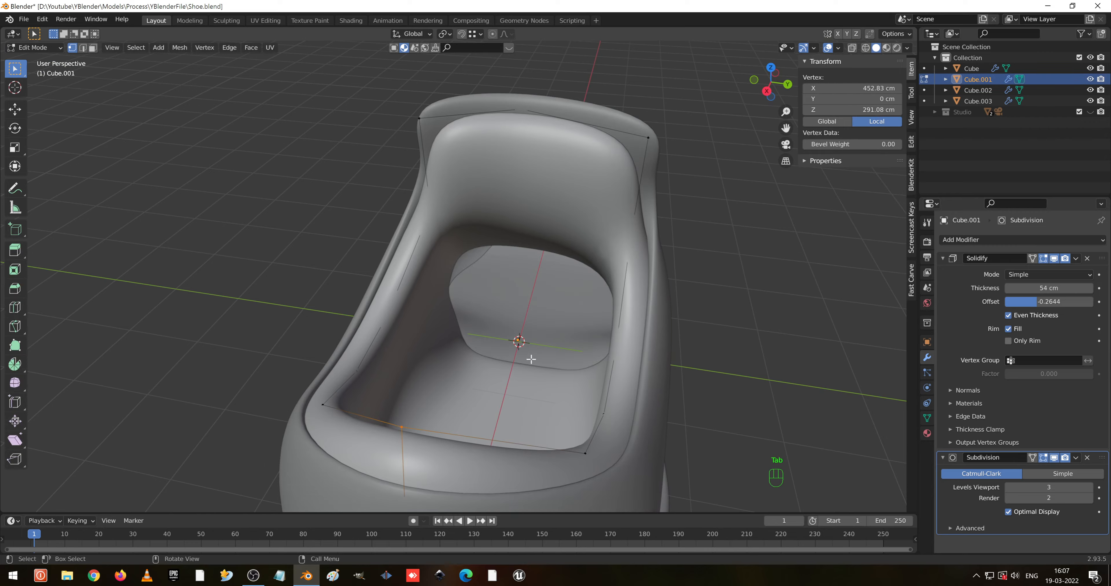
{"action": "scroll", "coordinate": [531, 360], "scroll_direction": "up", "scroll_amount": 2}
{"action": "key", "text": "shift+z"}
{"action": "middle_click_drag", "start_coordinate": [521, 336], "coordinate": [647, 298]}
{"action": "scroll", "coordinate": [449, 310], "scroll_direction": "down", "scroll_amount": 3}
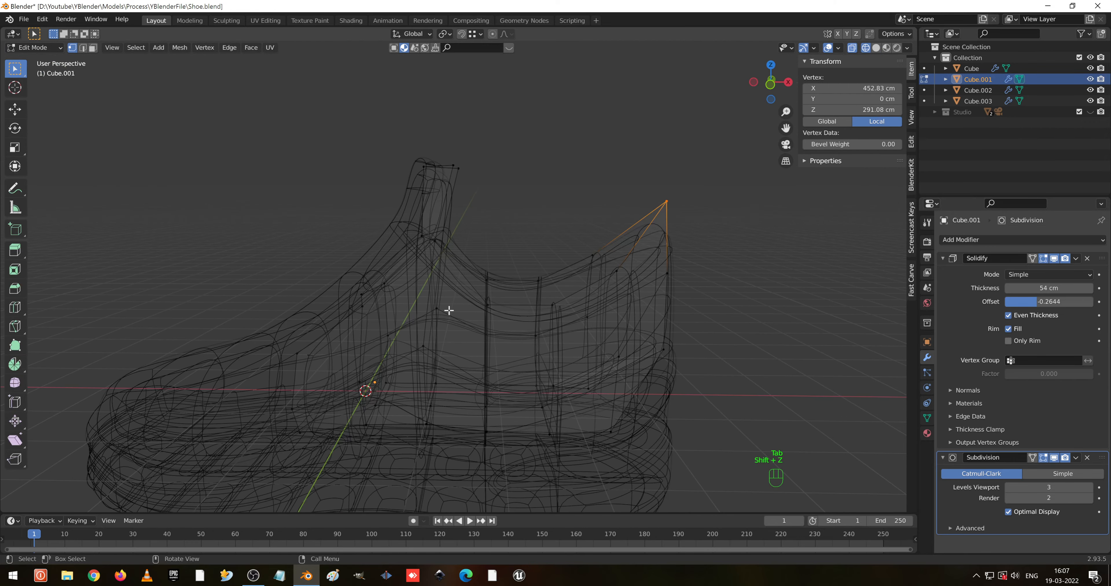
{"action": "middle_click_drag", "start_coordinate": [449, 311], "coordinate": [447, 286]}
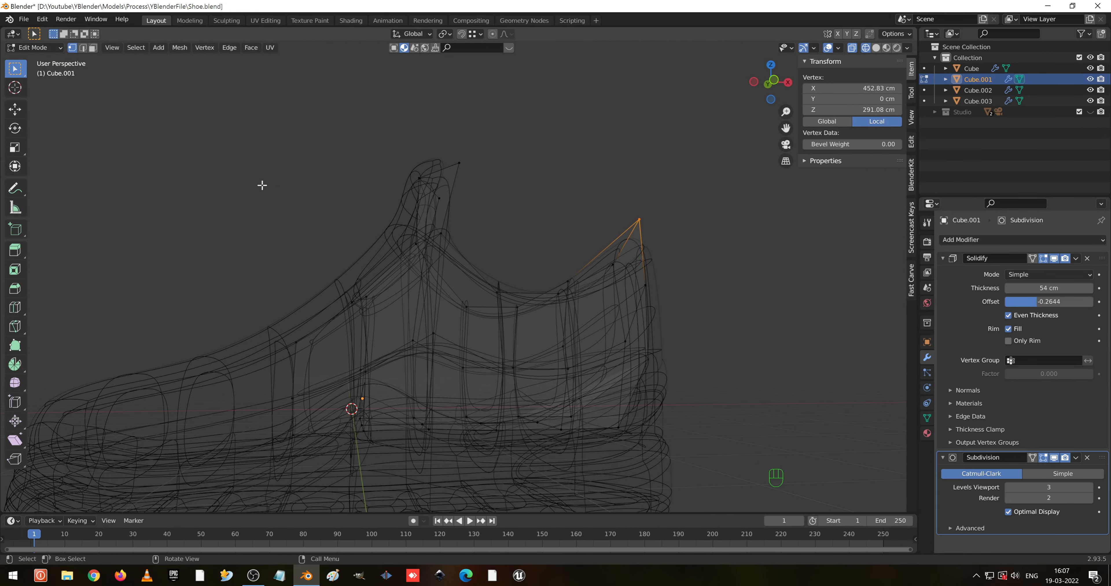
{"action": "left_click_drag", "start_coordinate": [262, 185], "coordinate": [386, 448]}
{"action": "middle_click_drag", "start_coordinate": [392, 461], "coordinate": [444, 305]}
{"action": "left_click", "coordinate": [452, 319]}
{"action": "left_click", "coordinate": [465, 386], "text": "shift"}
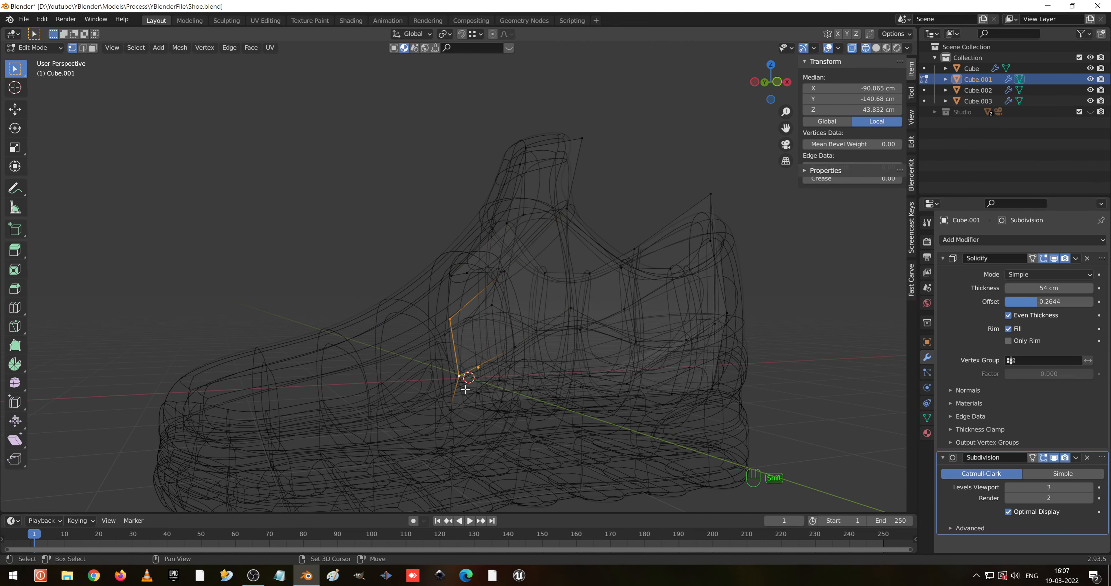
{"action": "key", "text": "x"}
{"action": "left_click", "coordinate": [467, 409]}
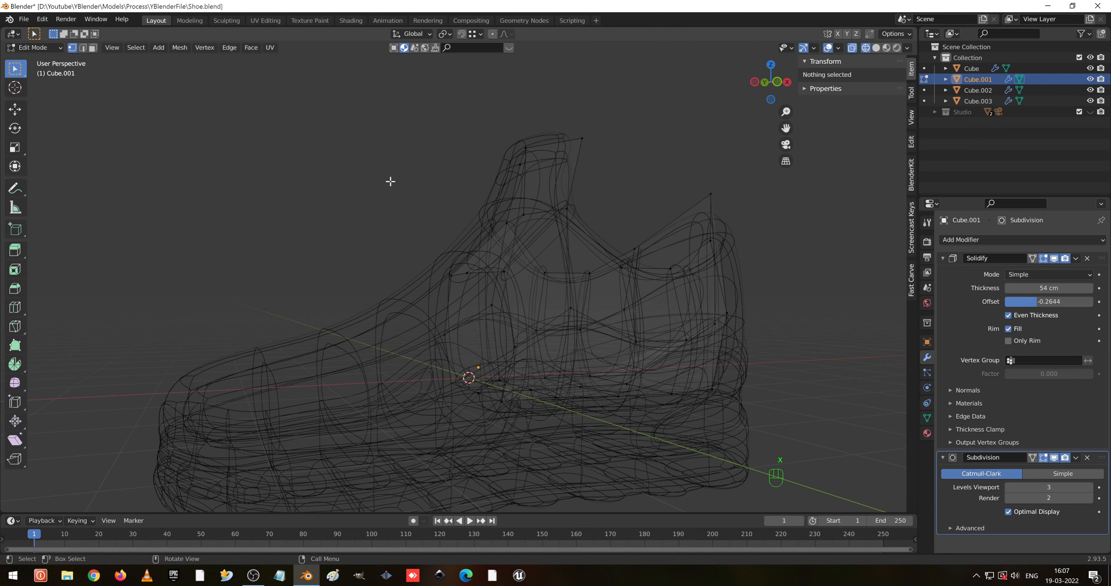
- Try to extrude the lining's front instep vertices in front view, then undo the extrusion
{"action": "left_click_drag", "start_coordinate": [390, 181], "coordinate": [521, 455]}
{"action": "middle_click_drag", "start_coordinate": [520, 453], "coordinate": [477, 382]}
{"action": "key", "text": "KP_3"}
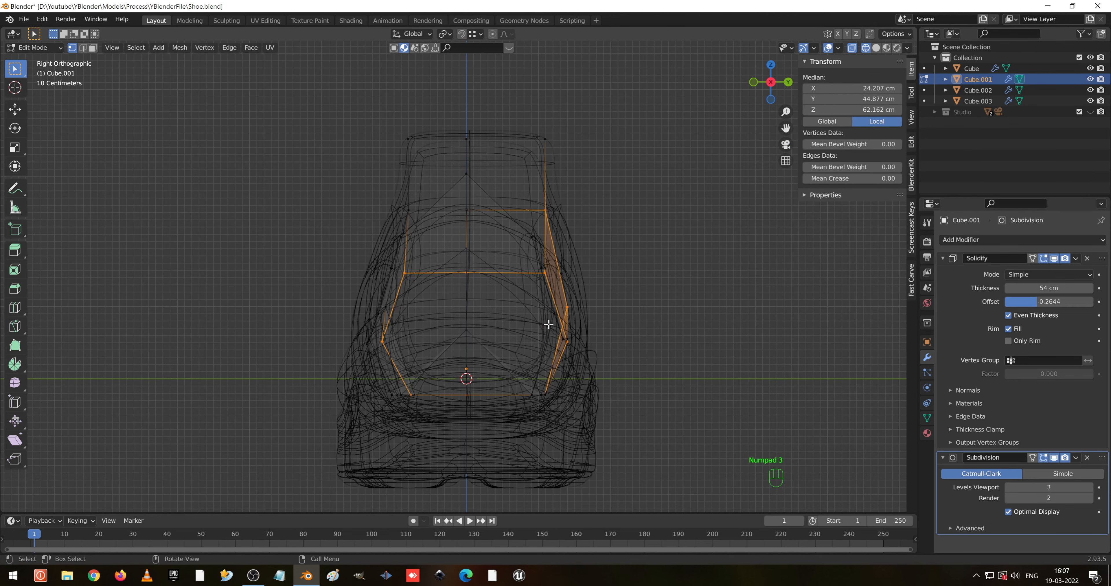
{"action": "key", "text": "KP_1"}
{"action": "key", "text": "e"}
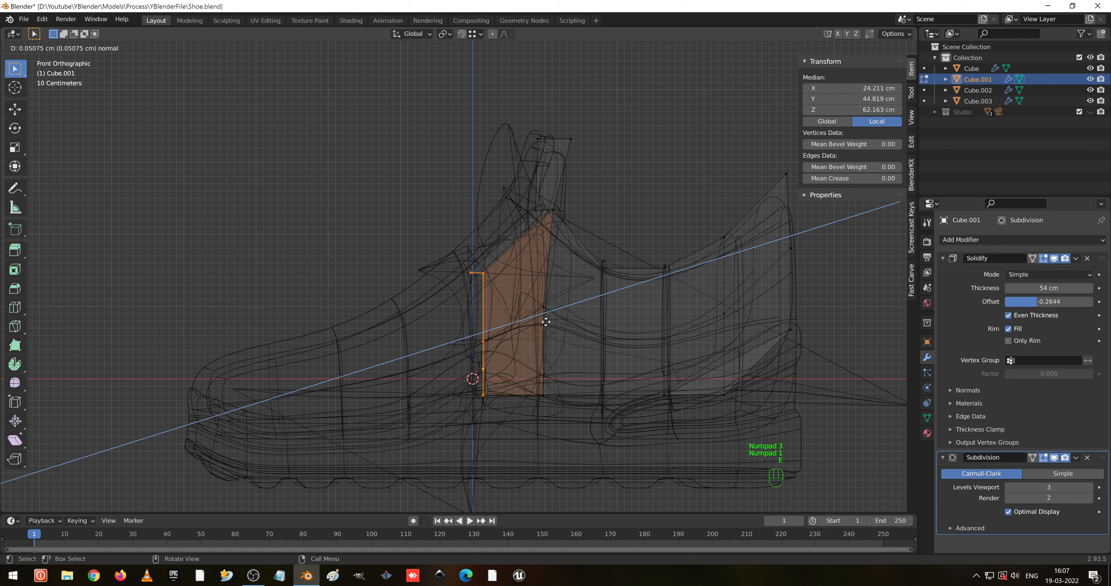
{"action": "left_click", "coordinate": [511, 340]}
{"action": "key", "text": "ctrl+z"}
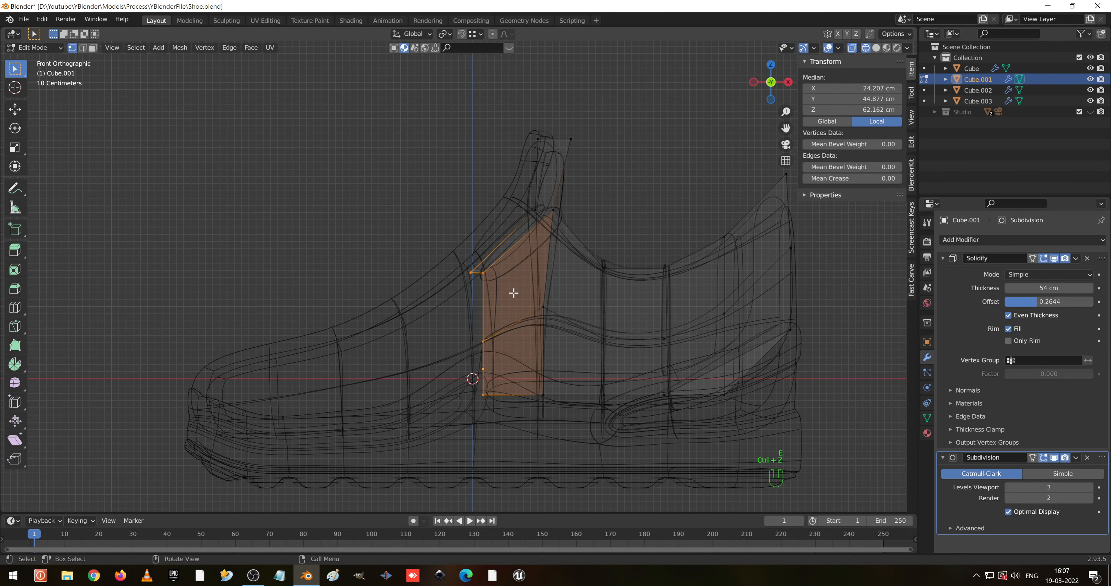
- Select only the lining's open front edge loop and extrude it toward the toe by -138.91 cm in X and -58.194 cm in Z
{"action": "mouse_move", "coordinate": [513, 293]}
{"action": "middle_mouse_down"}
{"action": "mouse_move", "coordinate": [551, 308]}
{"action": "mouse_move", "coordinate": [518, 297]}
{"action": "middle_mouse_up"}
{"action": "left_click", "coordinate": [488, 332]}
{"action": "left_click_drag", "start_coordinate": [431, 212], "coordinate": [540, 486]}
{"action": "middle_click_drag", "start_coordinate": [501, 491], "coordinate": [639, 389]}
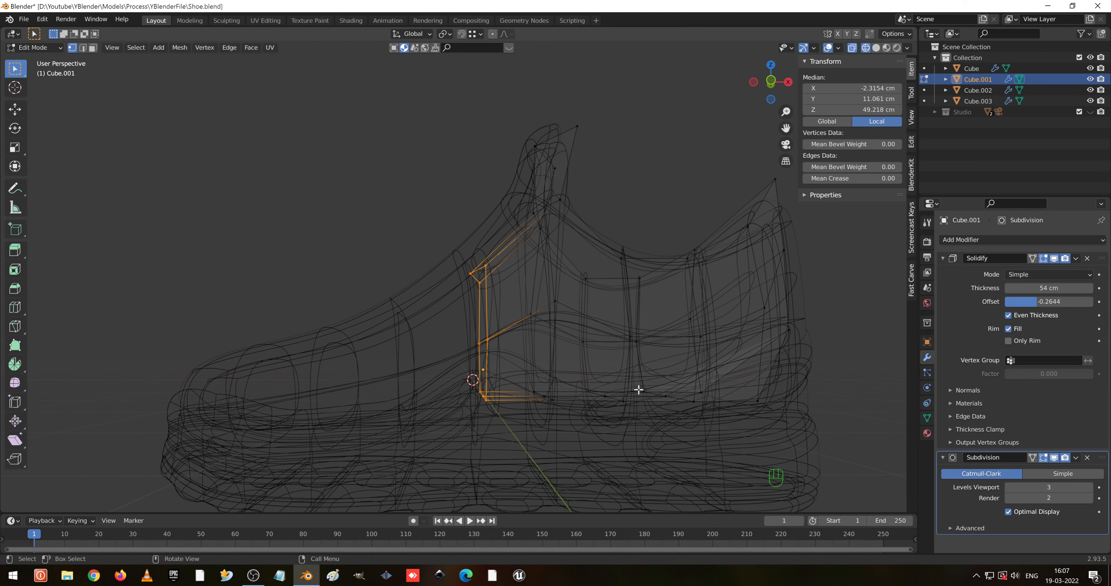
{"action": "key", "text": "KP_3"}
{"action": "key", "text": "KP_1"}
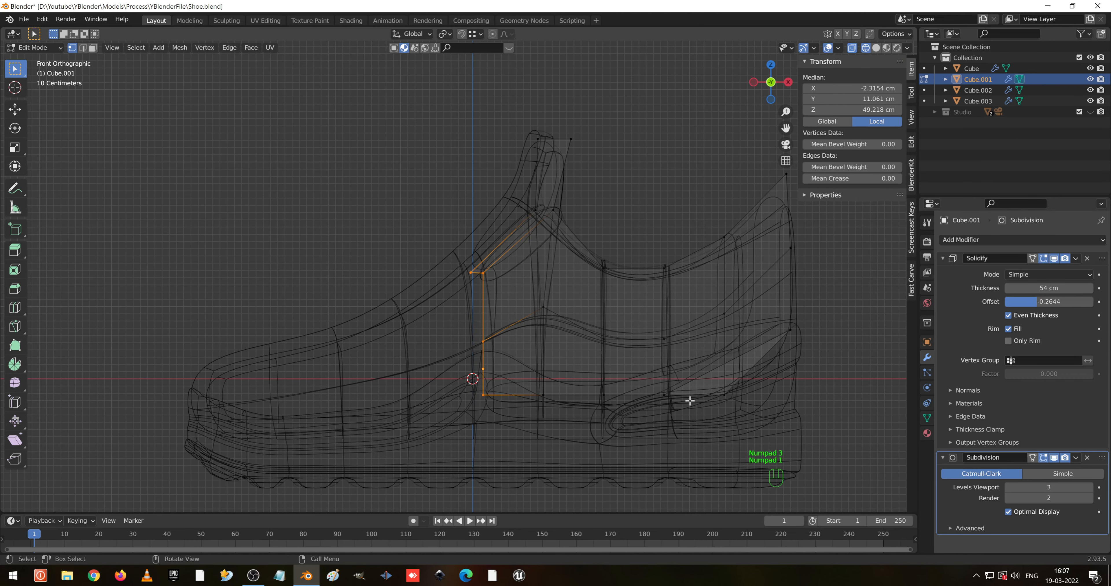
{"action": "key", "text": "e"}
{"action": "left_click", "coordinate": [591, 442]}
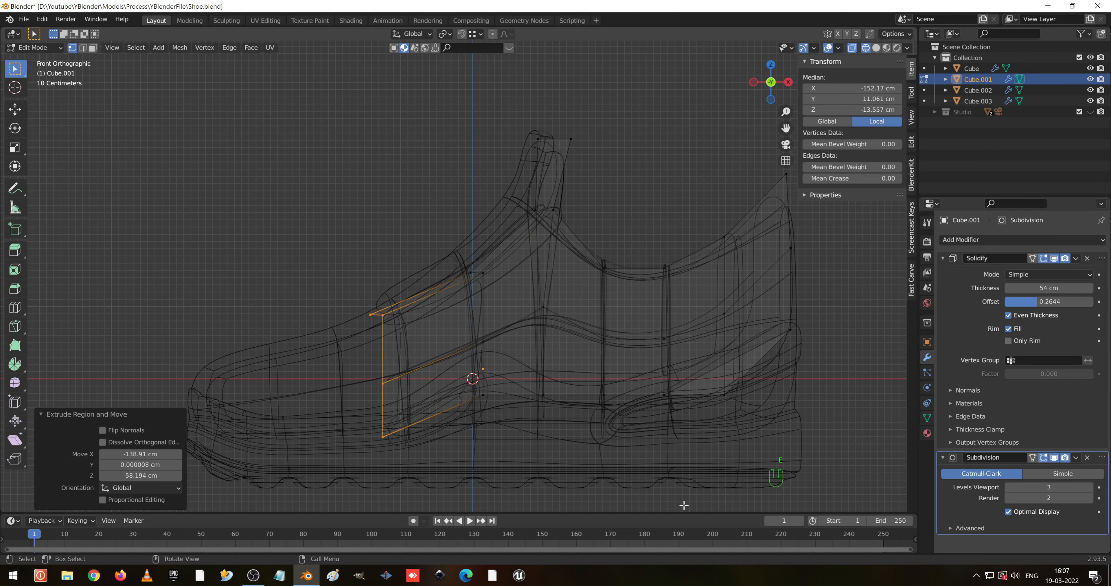
- Scale the extruded front edge loop to 0.281 along global Z
{"action": "key", "text": "s"}
{"action": "key", "text": "z"}
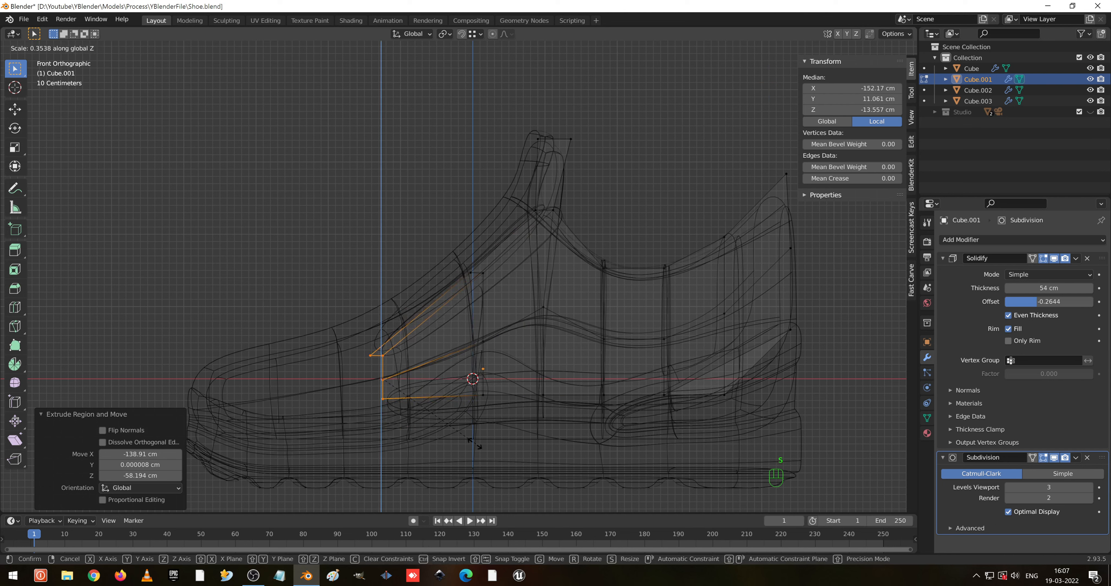
{"action": "left_click", "coordinate": [453, 436]}
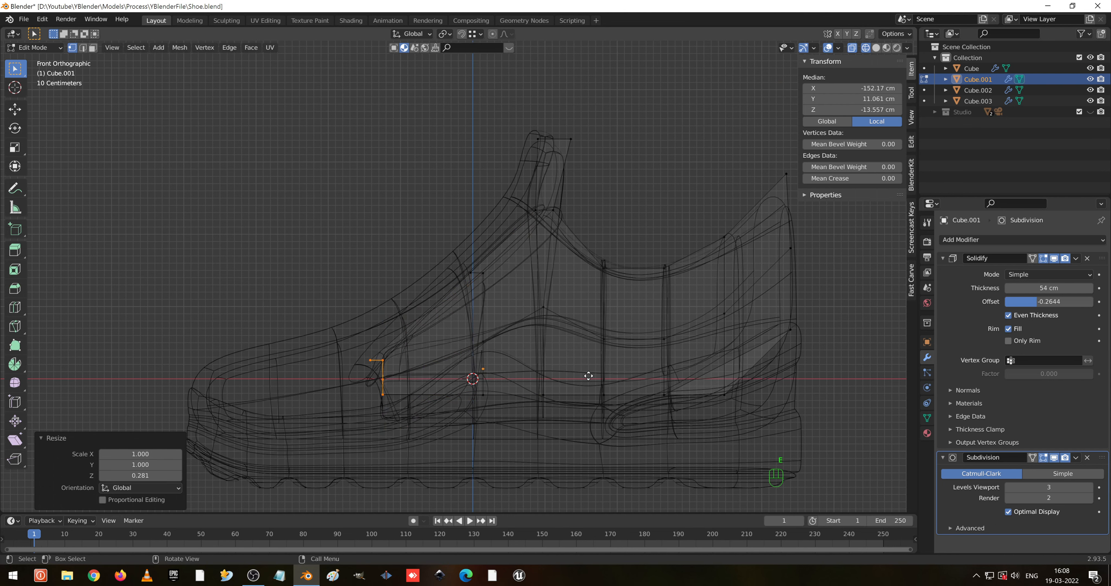
- Extrude the loop further into the toe by -149.8 cm in X and -22.902 cm in Z, and return to solid-shaded Object Mode
{"action": "key", "text": "e"}
{"action": "left_click", "coordinate": [502, 384]}
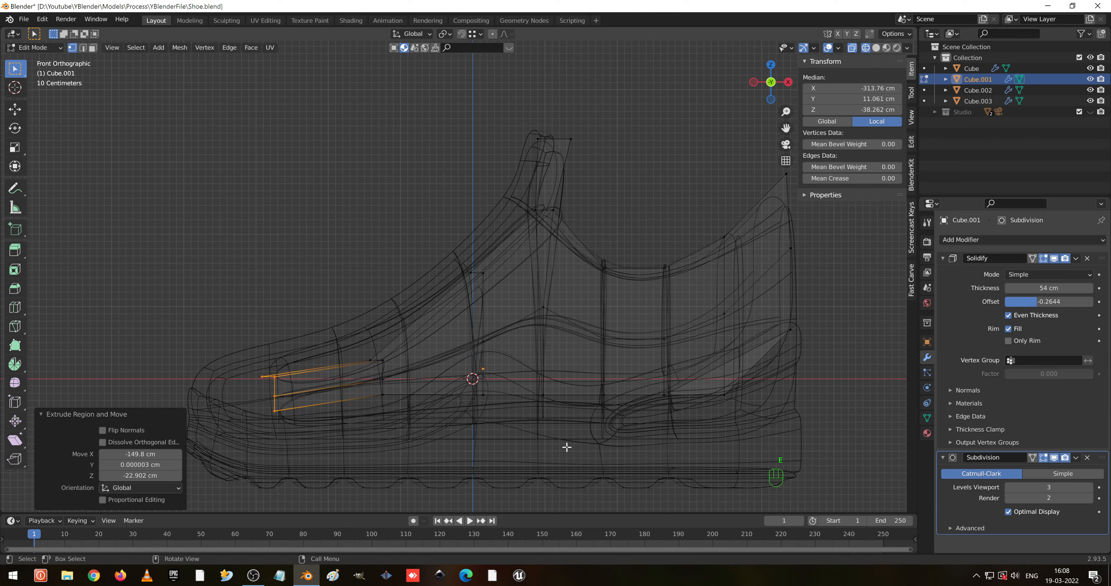
{"action": "middle_click_drag", "start_coordinate": [568, 448], "coordinate": [557, 406]}
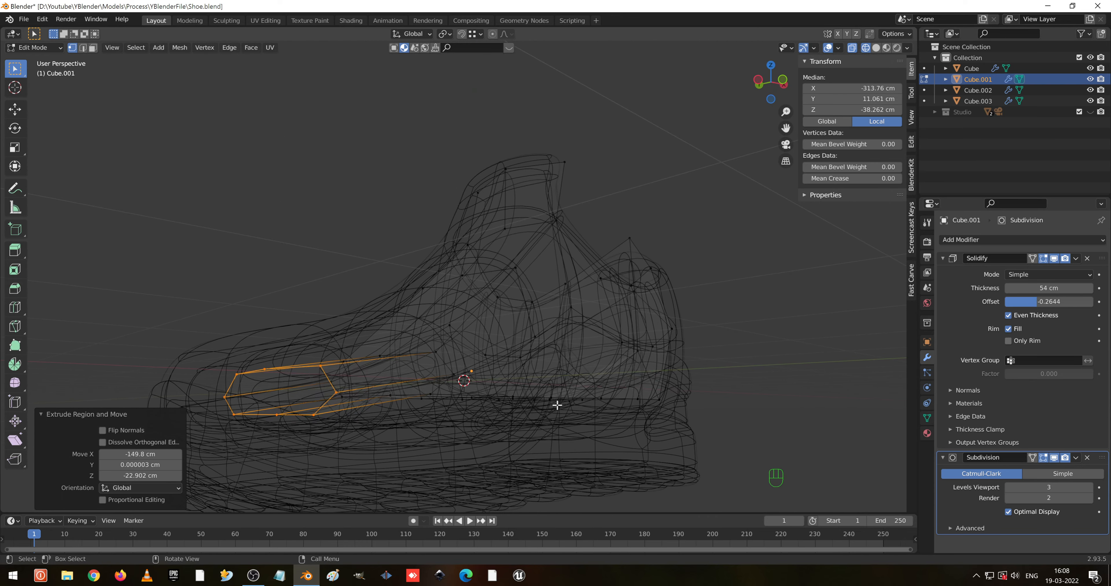
{"action": "key", "text": "a"}
{"action": "key", "text": "Tab"}
{"action": "key", "text": "shift+z"}
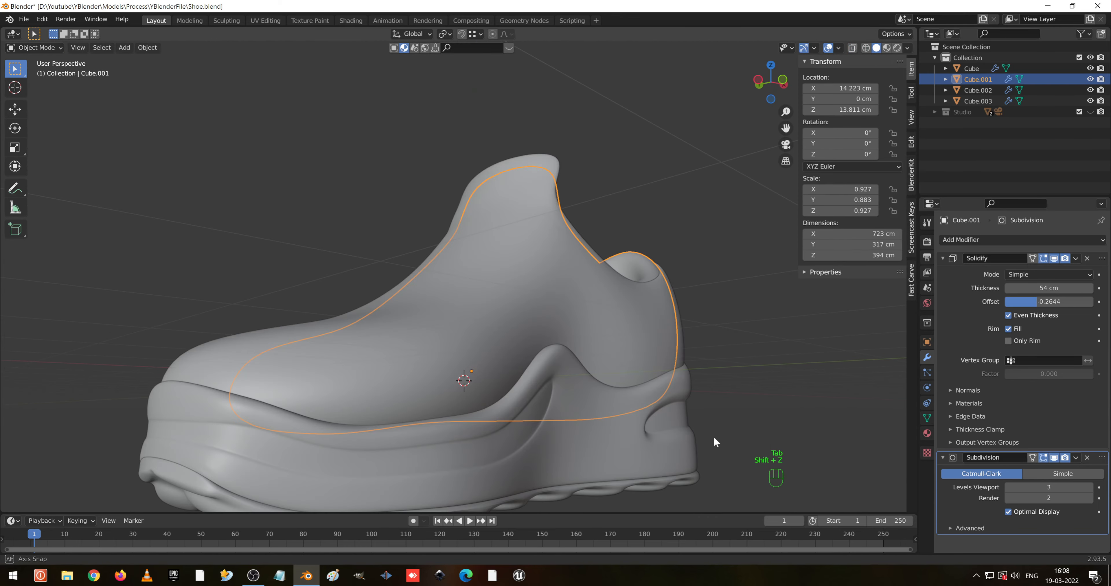
- Deselect the lining and inspect how it sits inside the shoe in Material Preview shading
{"action": "mouse_move", "coordinate": [715, 443]}
{"action": "middle_mouse_down"}
{"action": "mouse_move", "coordinate": [552, 478]}
{"action": "mouse_move", "coordinate": [737, 376]}
{"action": "middle_mouse_up"}
{"action": "left_click", "coordinate": [695, 330]}
{"action": "middle_click_drag", "start_coordinate": [695, 330], "coordinate": [812, 321]}
{"action": "key", "text": "shift+z"}
{"action": "key", "text": "z"}
{"action": "left_click", "coordinate": [652, 379]}
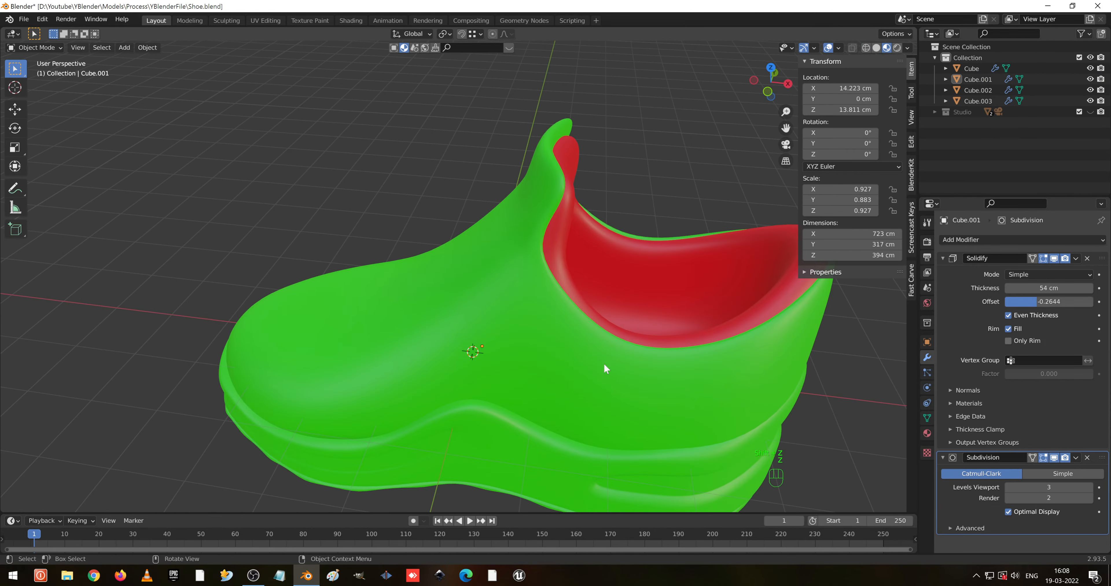
- Return the viewport to solid shading and save the shoe file
{"action": "mouse_move", "coordinate": [603, 363]}
{"action": "middle_mouse_down"}
{"action": "mouse_move", "coordinate": [737, 331]}
{"action": "mouse_move", "coordinate": [861, 249]}
{"action": "mouse_move", "coordinate": [576, 302]}
{"action": "mouse_move", "coordinate": [556, 365]}
{"action": "mouse_move", "coordinate": [565, 359]}
{"action": "middle_mouse_up"}
{"action": "key", "text": "z"}
{"action": "left_click", "coordinate": [734, 365]}
{"action": "scroll", "coordinate": [765, 366], "scroll_direction": "down", "scroll_amount": 3}
{"action": "mouse_move", "coordinate": [765, 366]}
{"action": "middle_mouse_down"}
{"action": "mouse_move", "coordinate": [549, 326]}
{"action": "mouse_move", "coordinate": [604, 329]}
{"action": "mouse_move", "coordinate": [548, 305]}
{"action": "middle_mouse_up"}
{"action": "key", "text": "ctrl+s"}
{"action": "scroll", "coordinate": [548, 304], "scroll_direction": "up", "scroll_amount": 2}
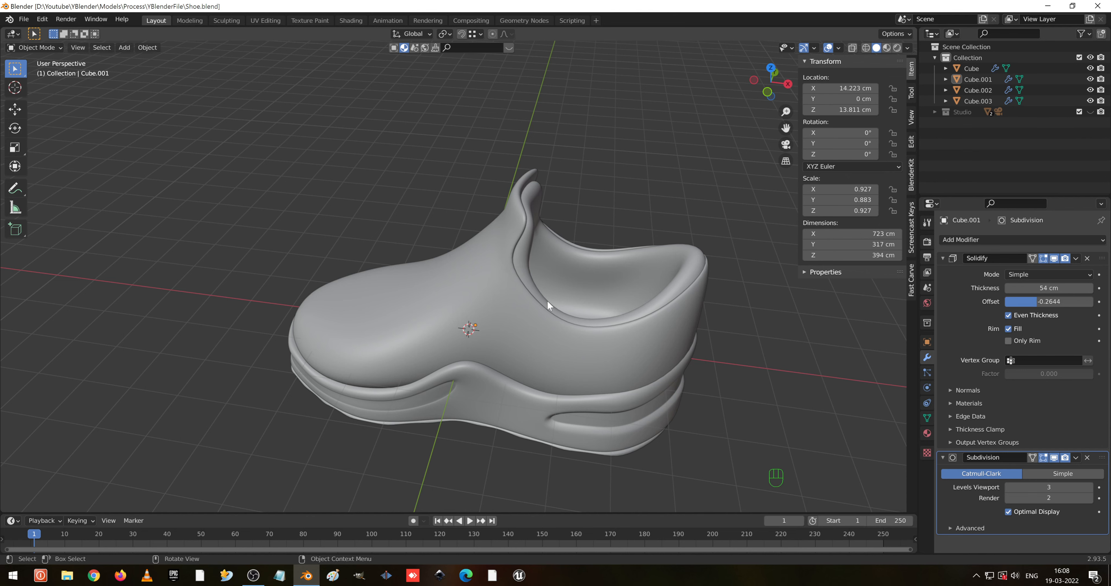
- Select the outer shoe body and switch it to Edit Mode
{"action": "middle_click_drag", "start_coordinate": [539, 306], "coordinate": [626, 292]}
{"action": "scroll", "coordinate": [509, 344], "scroll_direction": "up", "scroll_amount": 3}
{"action": "scroll", "coordinate": [625, 302], "scroll_direction": "up", "scroll_amount": 5}
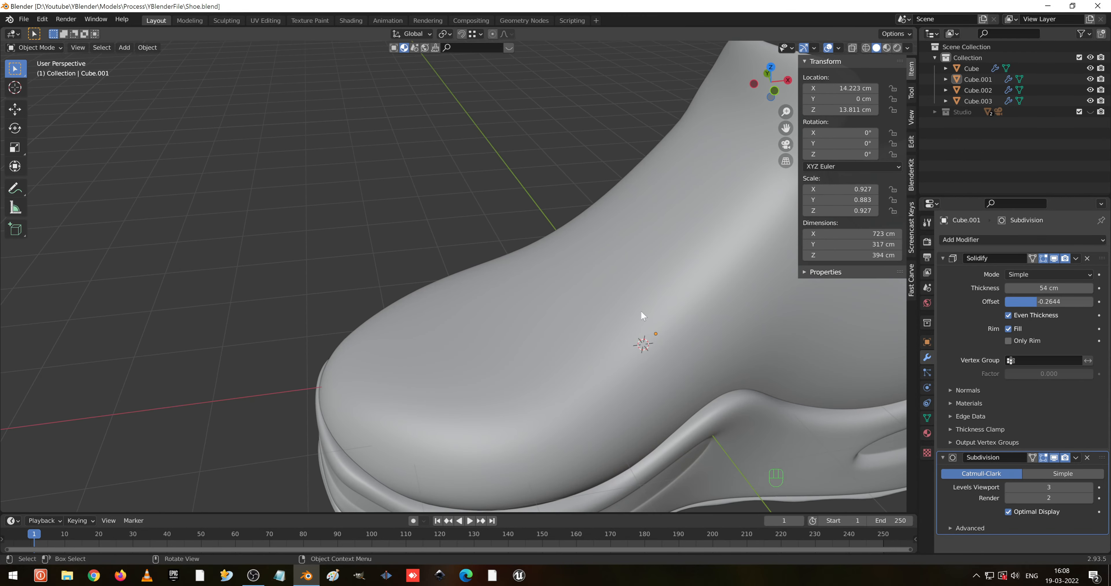
{"action": "scroll", "coordinate": [686, 315], "scroll_direction": "down", "scroll_amount": 5}
{"action": "middle_click_drag", "start_coordinate": [689, 316], "coordinate": [532, 312]}
{"action": "left_click", "coordinate": [584, 319]}
{"action": "left_click", "coordinate": [557, 353]}
{"action": "middle_click_drag", "start_coordinate": [557, 353], "coordinate": [562, 347]}
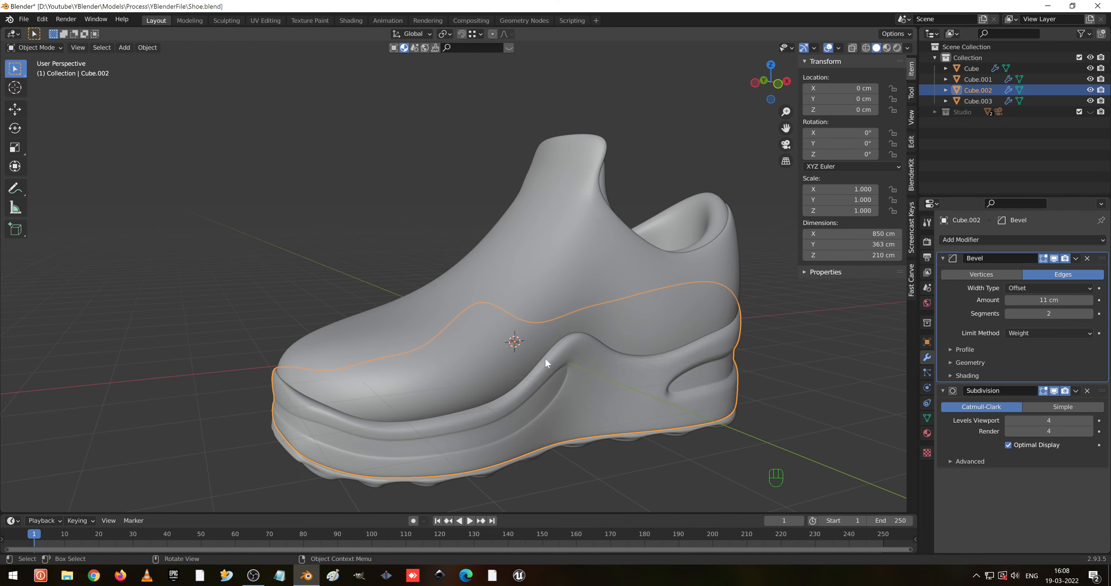
{"action": "left_click", "coordinate": [479, 359]}
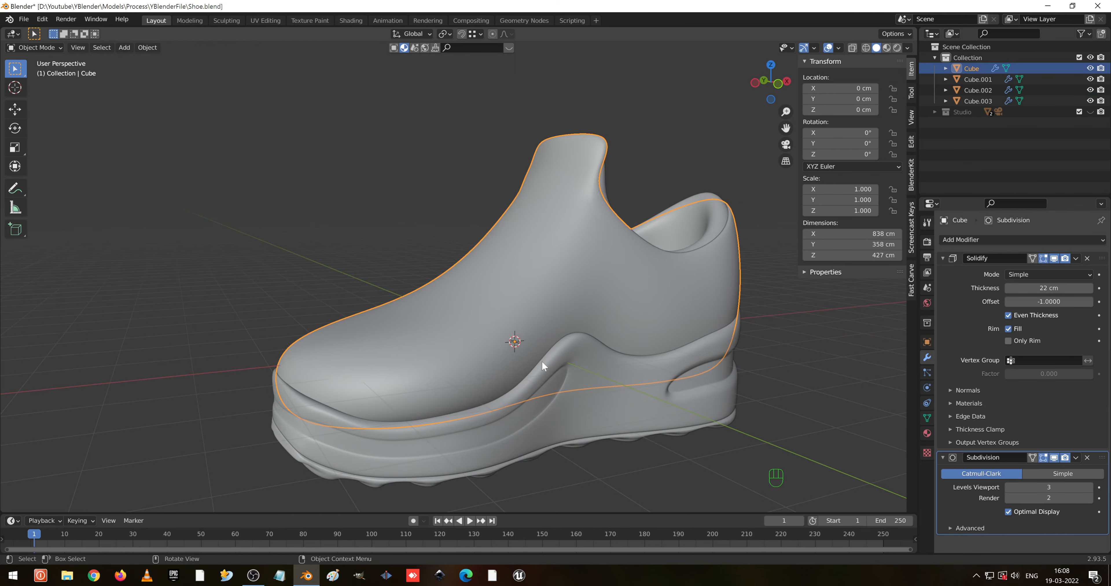
{"action": "key", "text": "Tab"}
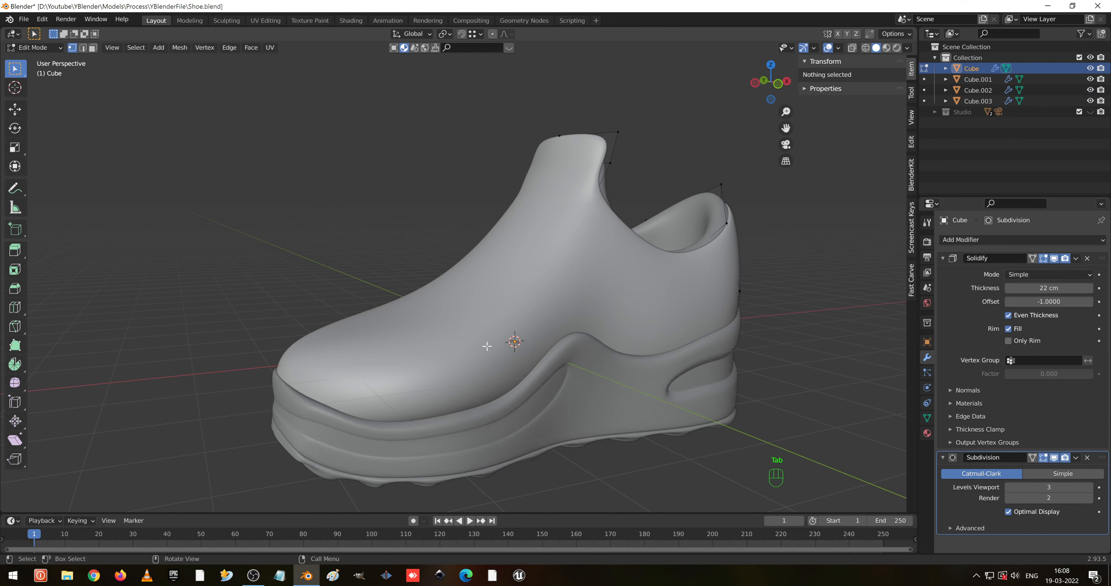
{"action": "key", "text": "Tab"}
{"action": "key", "text": "Tab"}
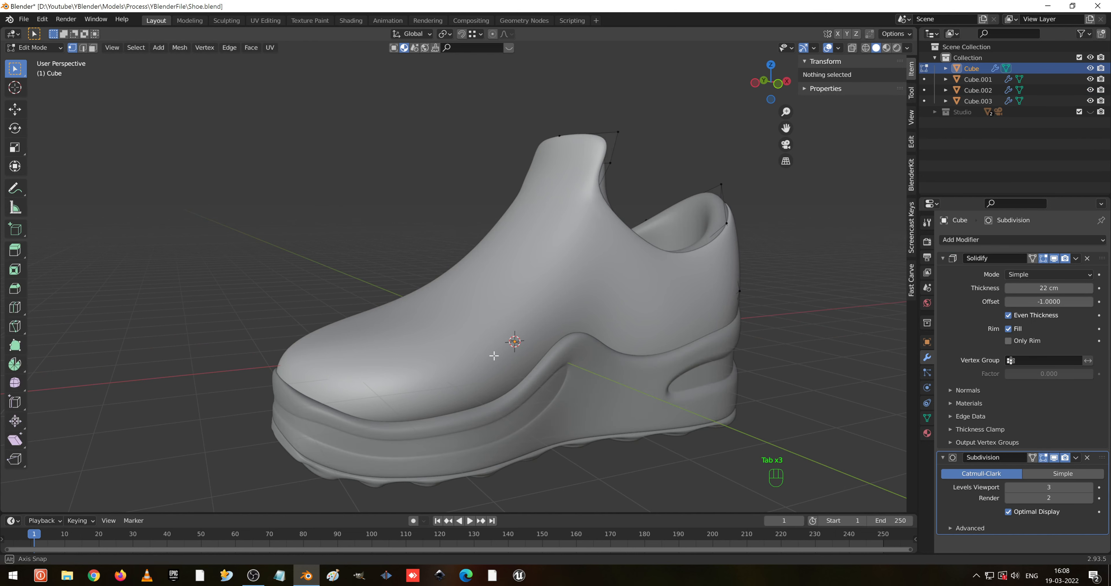
- Turn off the Edit Mode display of the outer body's Solidify and Subdivision modifiers
{"action": "middle_click_drag", "start_coordinate": [494, 356], "coordinate": [556, 342]}
{"action": "key", "text": "shift+z"}
{"action": "left_click", "coordinate": [480, 339]}
{"action": "key", "text": "shift+z"}
{"action": "key", "text": "Tab"}
{"action": "key", "text": "Tab"}
{"action": "left_click", "coordinate": [1044, 260]}
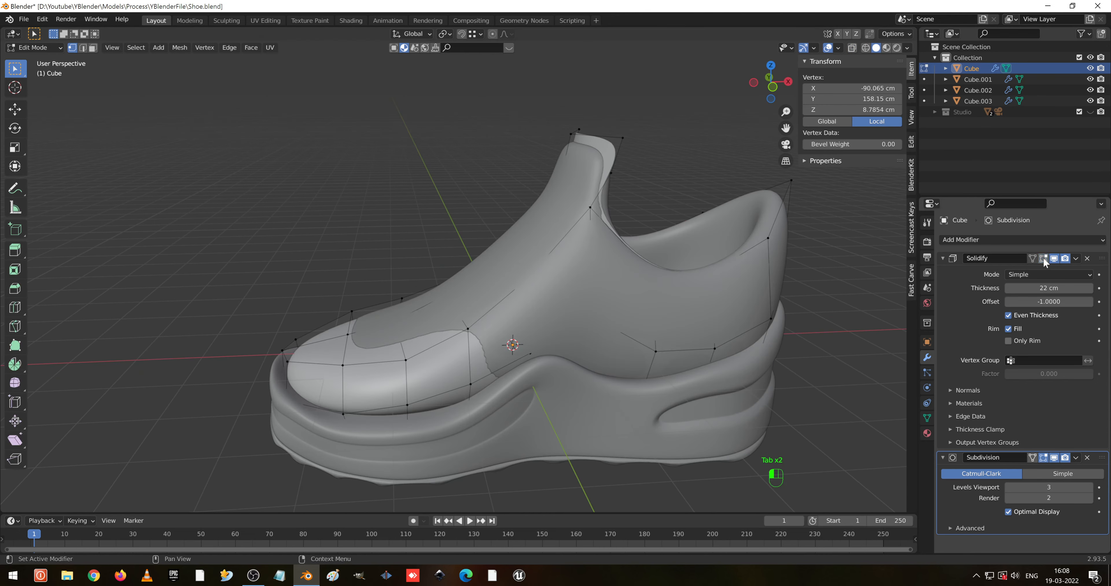
{"action": "left_click", "coordinate": [1037, 458]}
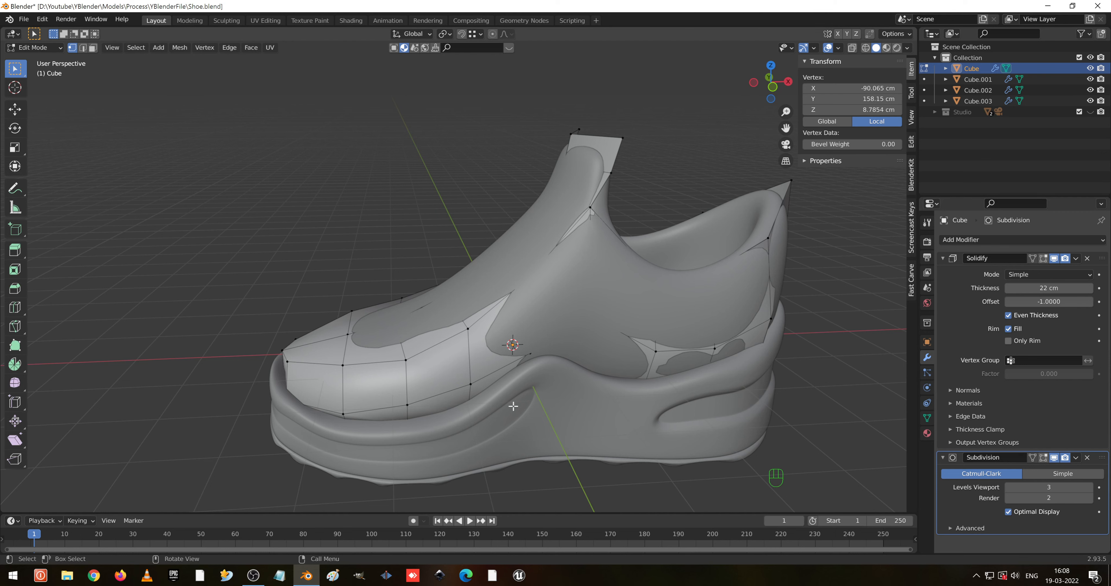
- Duplicate one face on the side of the outer body's forefoot in place and separate it into its own object
{"action": "left_click", "coordinate": [444, 368]}
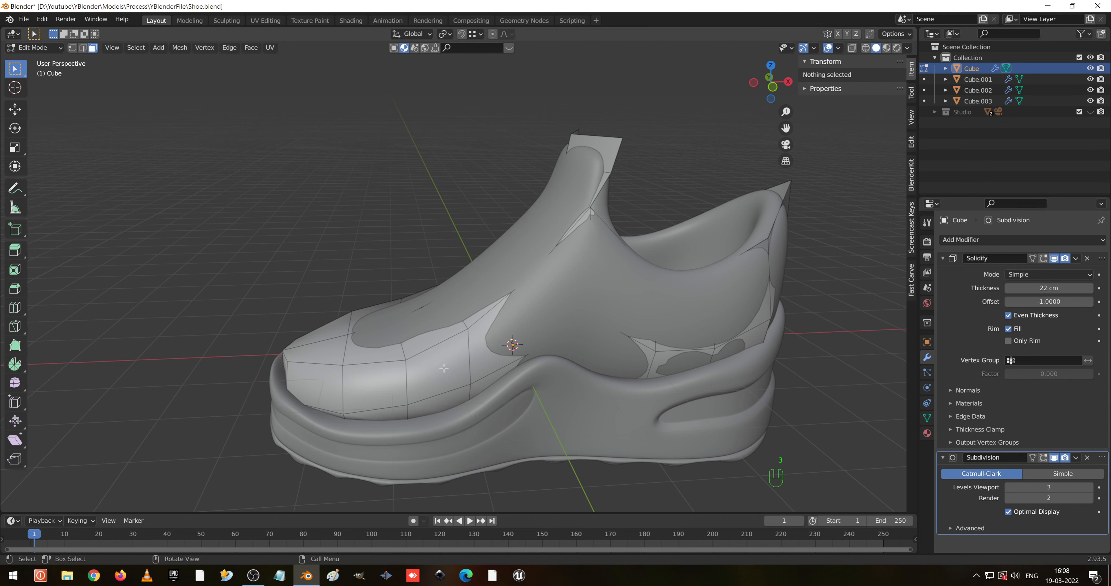
{"action": "left_click", "coordinate": [444, 368]}
{"action": "middle_click_drag", "start_coordinate": [444, 368], "coordinate": [555, 342]}
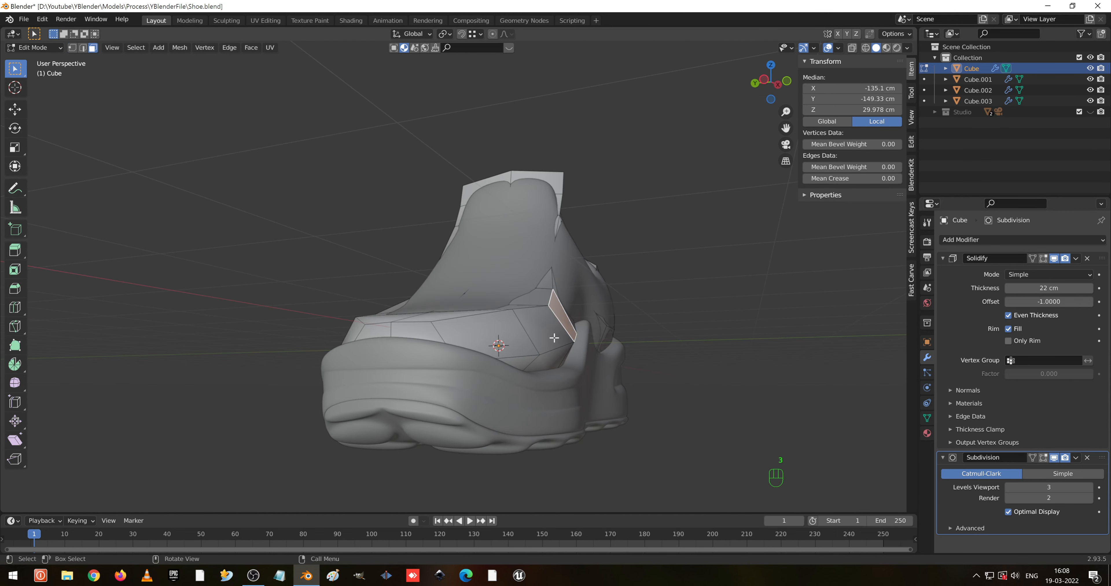
{"action": "left_click", "coordinate": [534, 337]}
{"action": "key", "text": "shift+d"}
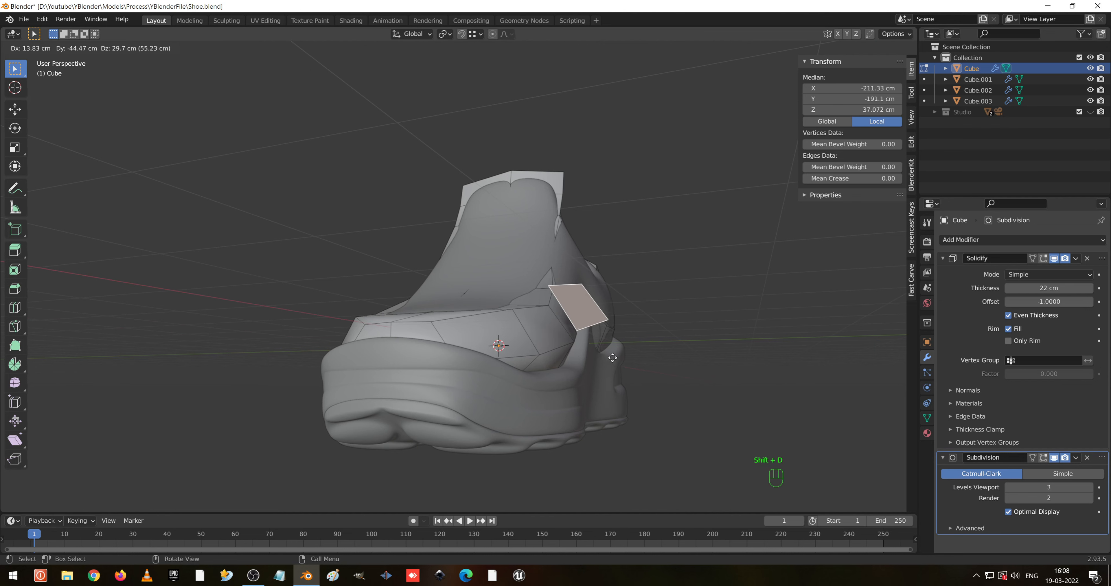
{"action": "right_click", "coordinate": [613, 358]}
{"action": "key", "text": "p"}
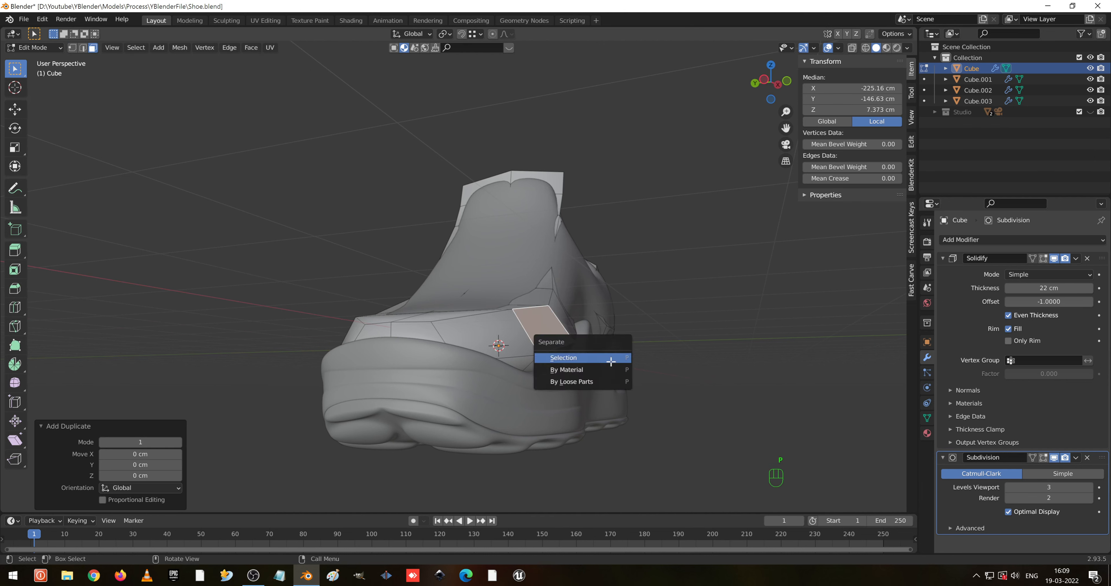
{"action": "left_click", "coordinate": [611, 359]}
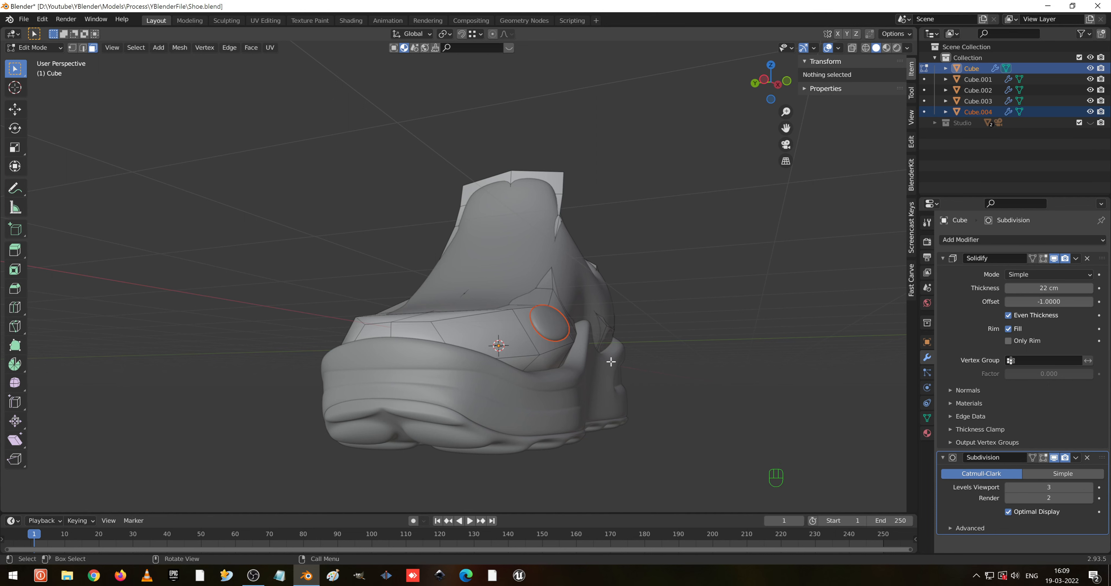
- Return to Object Mode, select the separated oval patch and set its Subdivision render level to 3
{"action": "scroll", "coordinate": [596, 354], "scroll_direction": "up", "scroll_amount": 3}
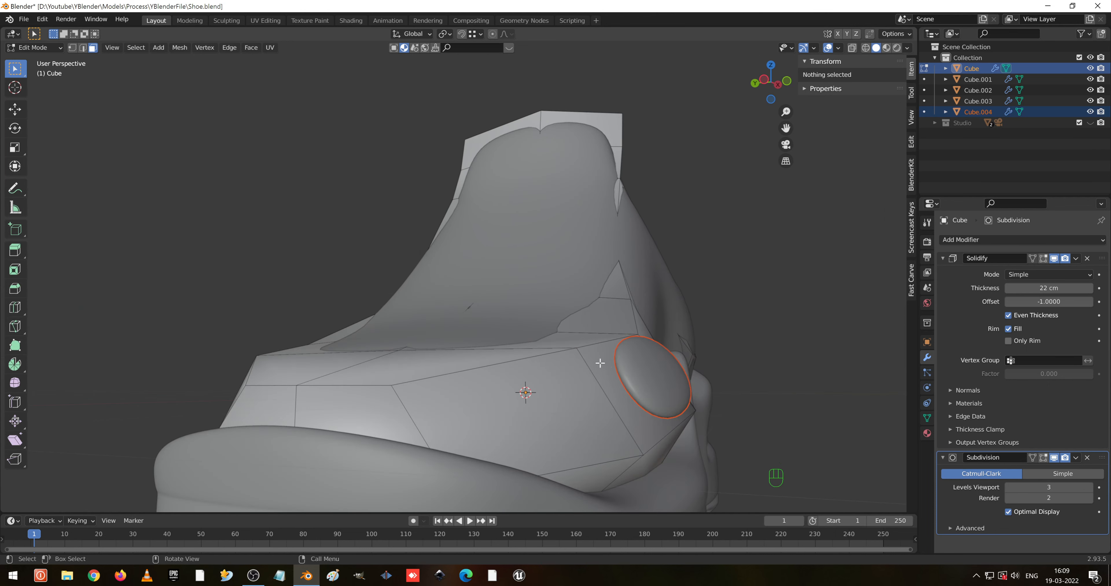
{"action": "middle_click_drag", "start_coordinate": [674, 397], "coordinate": [578, 378], "text": "shift"}
{"action": "key", "text": "Tab"}
{"action": "left_click", "coordinate": [540, 325]}
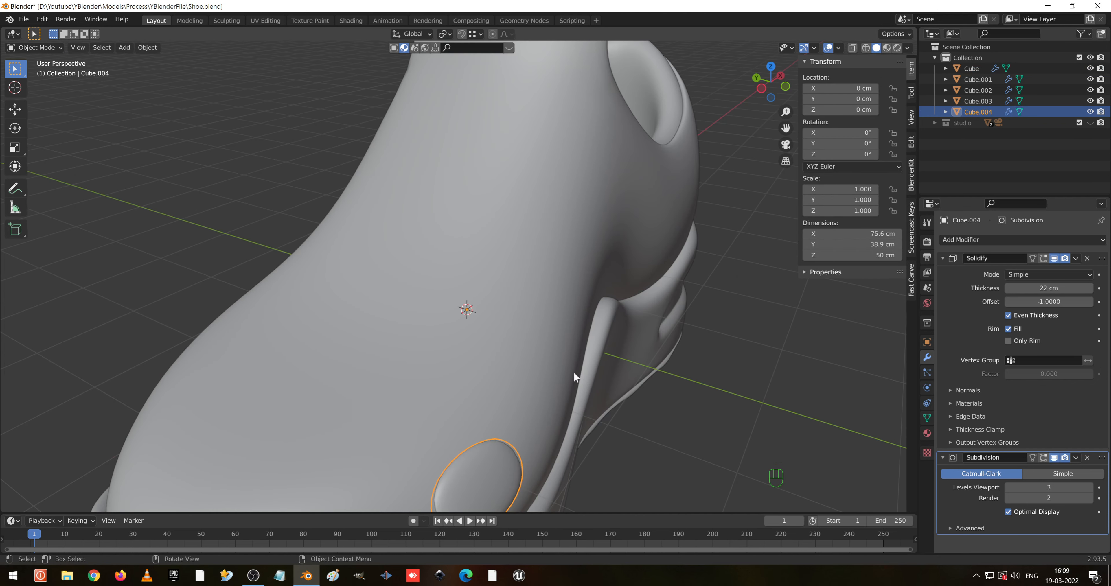
{"action": "mouse_move", "coordinate": [550, 407]}
{"action": "middle_mouse_down"}
{"action": "mouse_move", "coordinate": [592, 372]}
{"action": "mouse_move", "coordinate": [548, 395]}
{"action": "middle_mouse_up"}
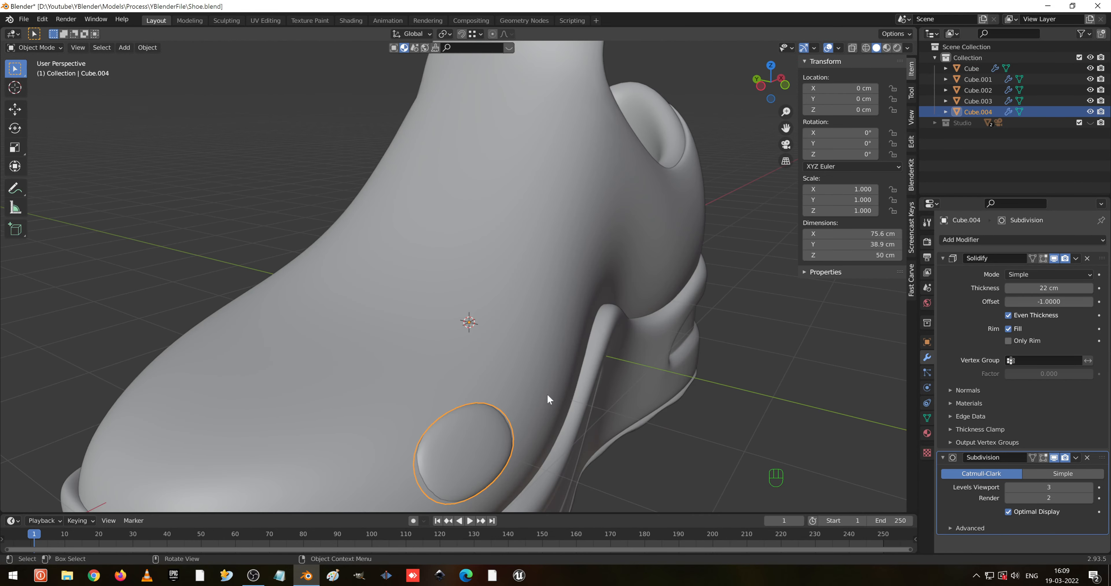
{"action": "scroll", "coordinate": [547, 398], "scroll_direction": "down", "scroll_amount": 6}
{"action": "middle_click_drag", "start_coordinate": [476, 397], "coordinate": [496, 380]}
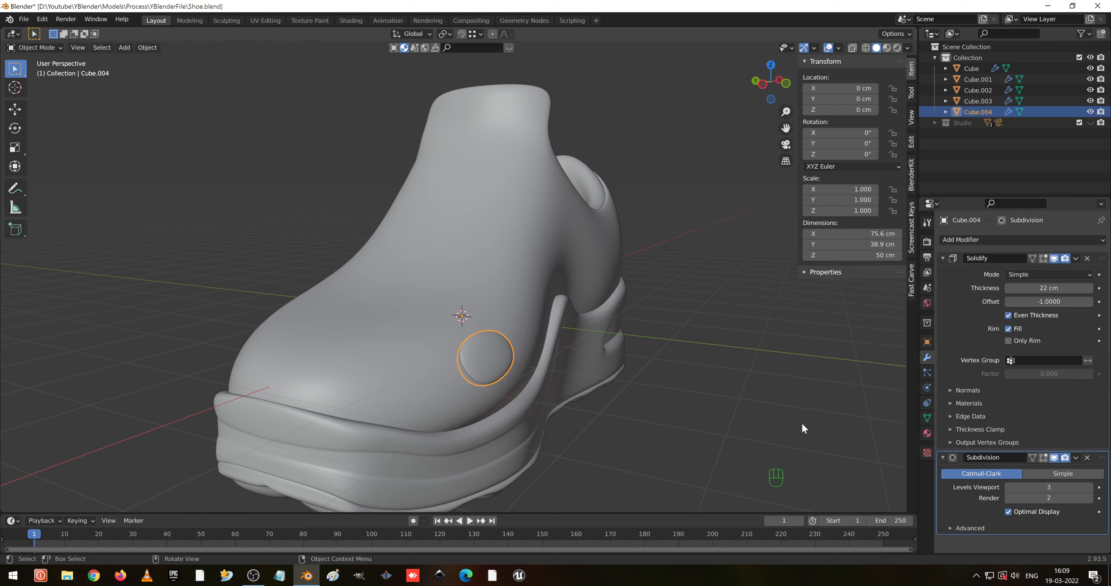
{"action": "left_click", "coordinate": [1089, 498]}
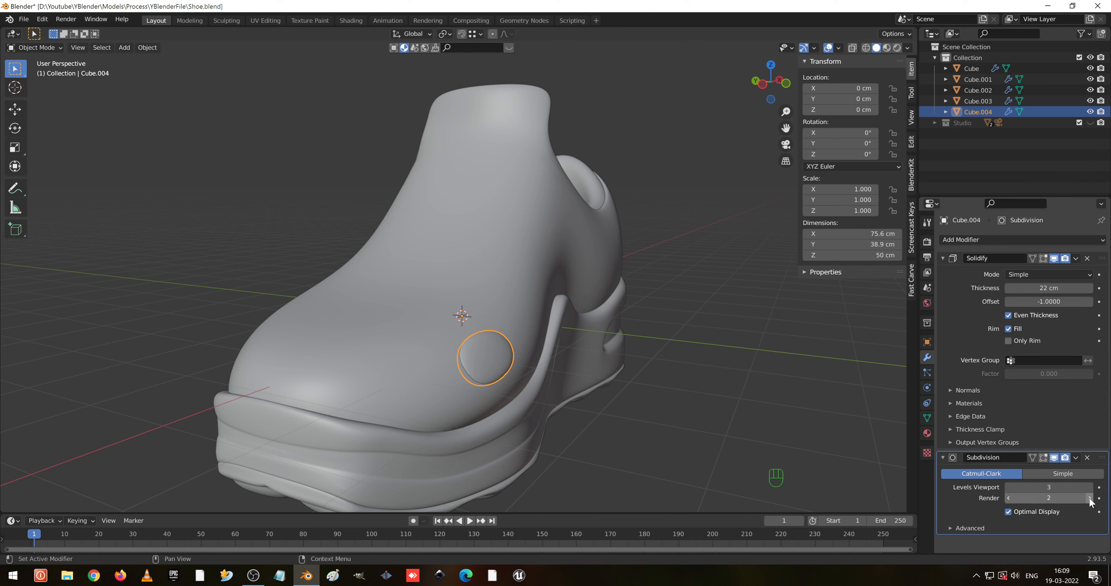
- Set the outer body's Subdivision render level to 3 and save the file
{"action": "left_click", "coordinate": [522, 300]}
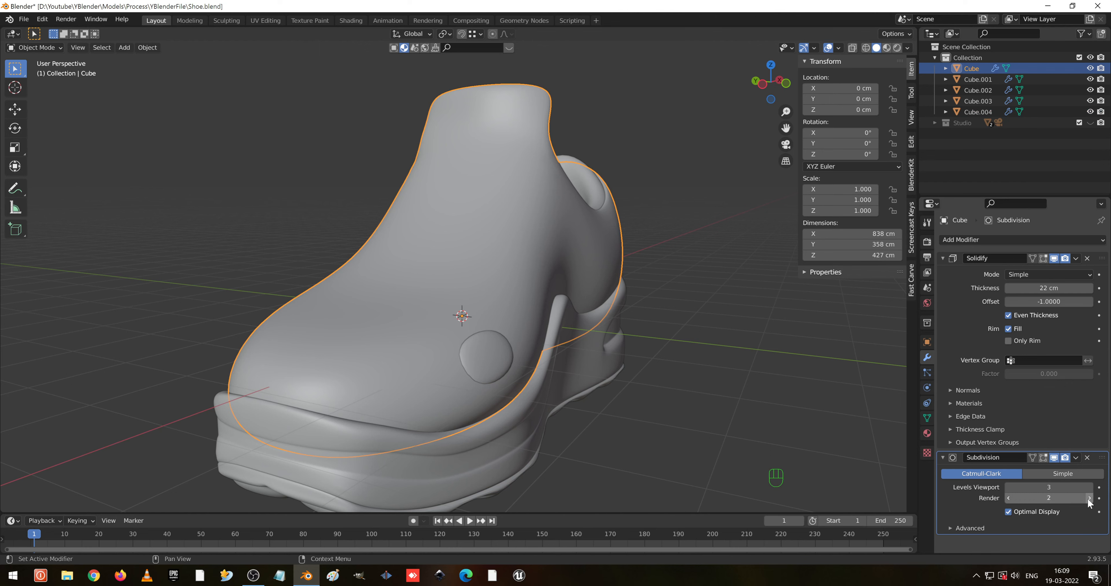
{"action": "scroll", "coordinate": [593, 354], "scroll_direction": "up", "scroll_amount": 2}
{"action": "key", "text": "ctrl+s"}
{"action": "scroll", "coordinate": [493, 368], "scroll_direction": "up", "scroll_amount": 2}
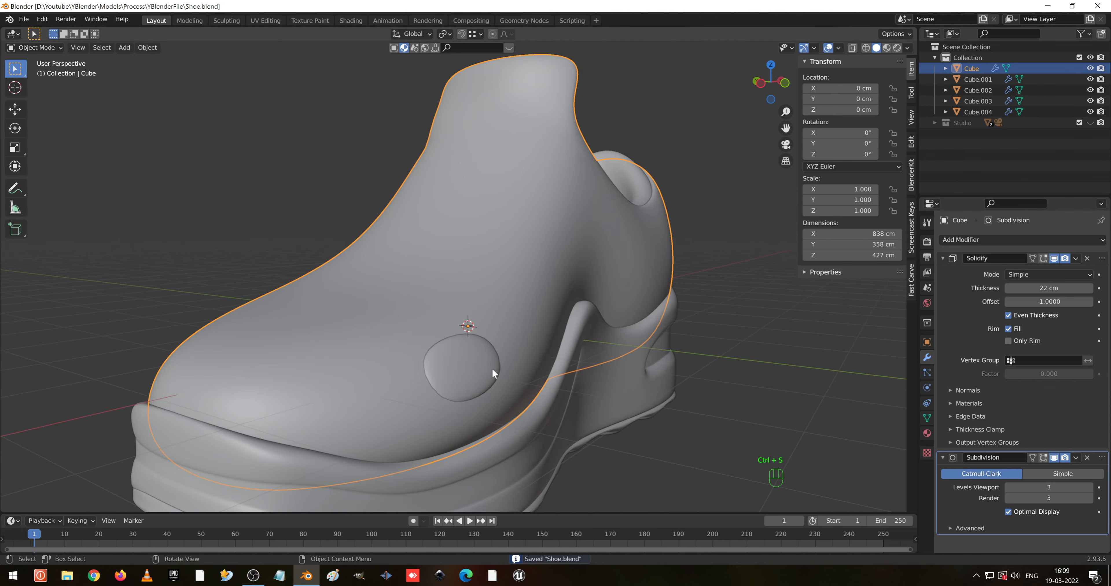
- Add a Shrinkwrap modifier to the oval patch and move it above Solidify and Subdivision in the modifier stack
{"action": "left_click", "coordinate": [492, 367]}
{"action": "middle_click_drag", "start_coordinate": [523, 408], "coordinate": [588, 355]}
{"action": "scroll", "coordinate": [501, 407], "scroll_direction": "up", "scroll_amount": 1}
{"action": "middle_click_drag", "start_coordinate": [558, 413], "coordinate": [500, 349], "text": "shift"}
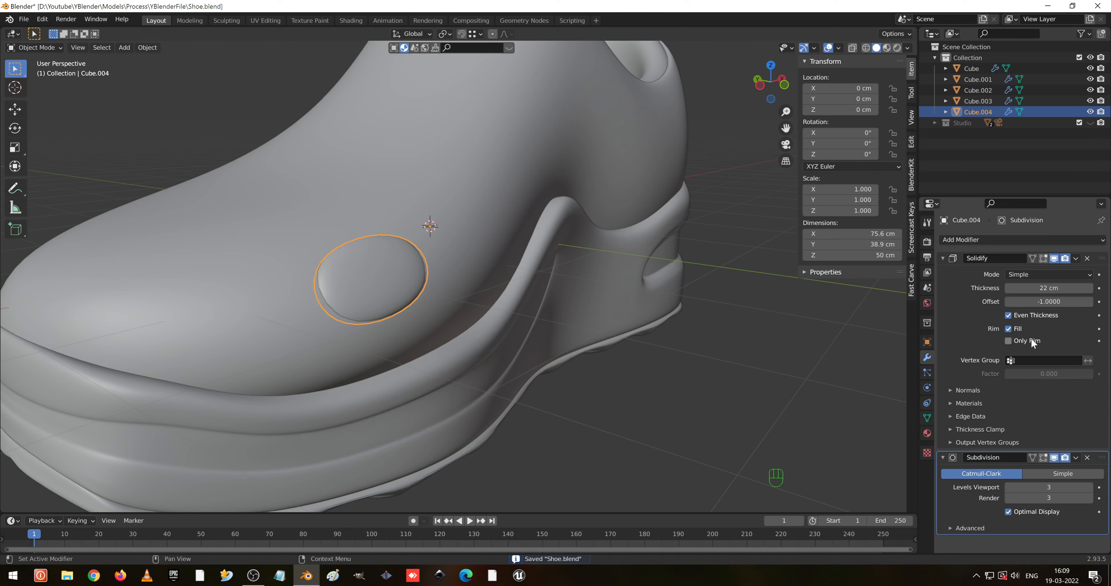
{"action": "left_click", "coordinate": [1013, 238]}
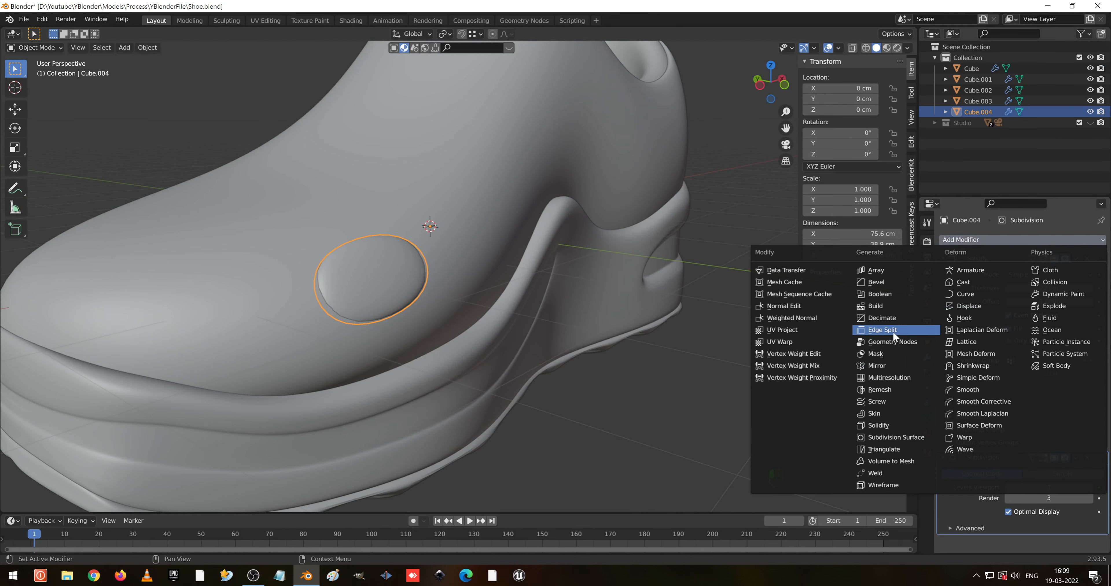
{"action": "left_click", "coordinate": [992, 366]}
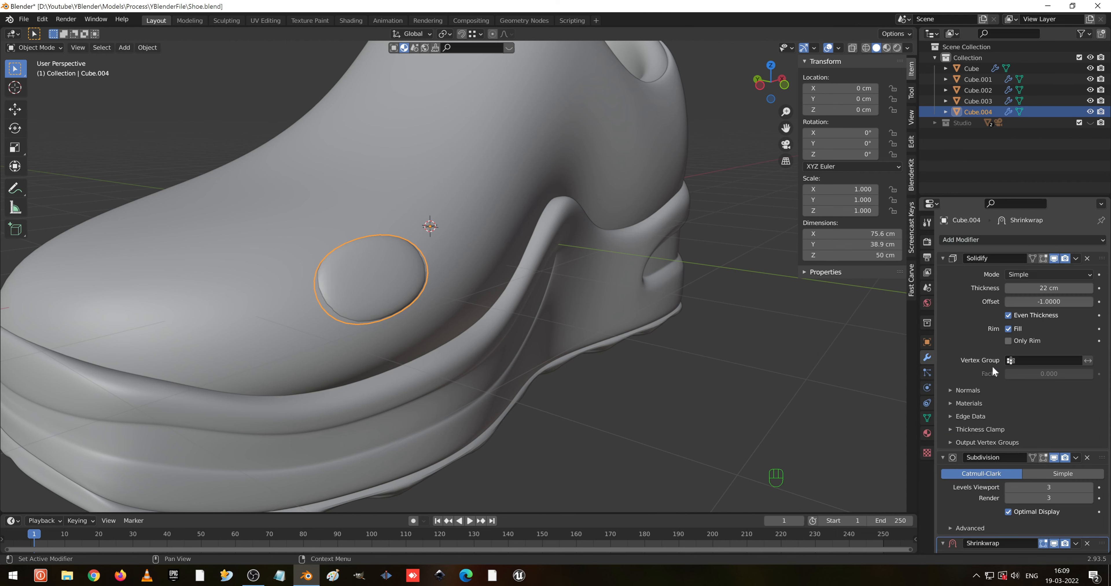
{"action": "left_click_drag", "start_coordinate": [1101, 546], "coordinate": [1070, 390]}
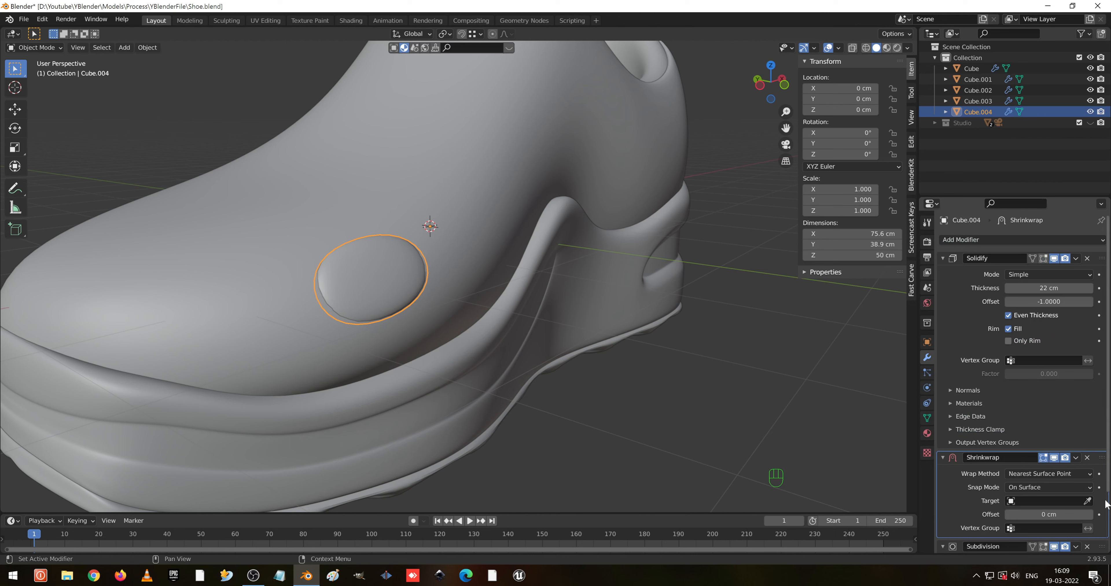
{"action": "left_click_drag", "start_coordinate": [1099, 458], "coordinate": [1097, 250]}
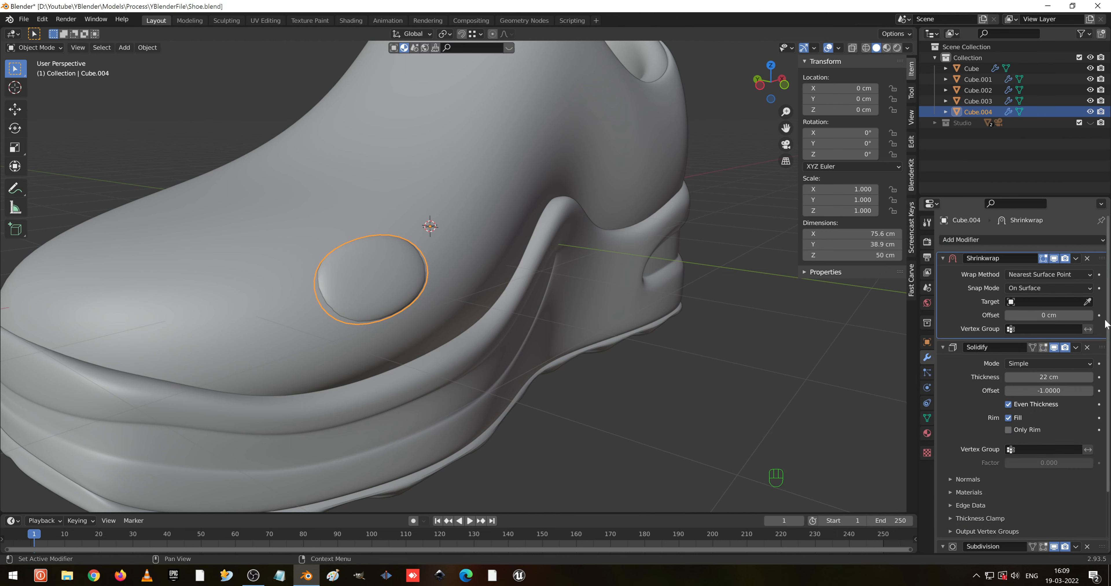
- Set the outer shoe body (Cube) as the target of the patch's Shrinkwrap modifier
{"action": "scroll", "coordinate": [1066, 408], "scroll_direction": "down", "scroll_amount": 2}
{"action": "scroll", "coordinate": [1065, 410], "scroll_direction": "down", "scroll_amount": 1}
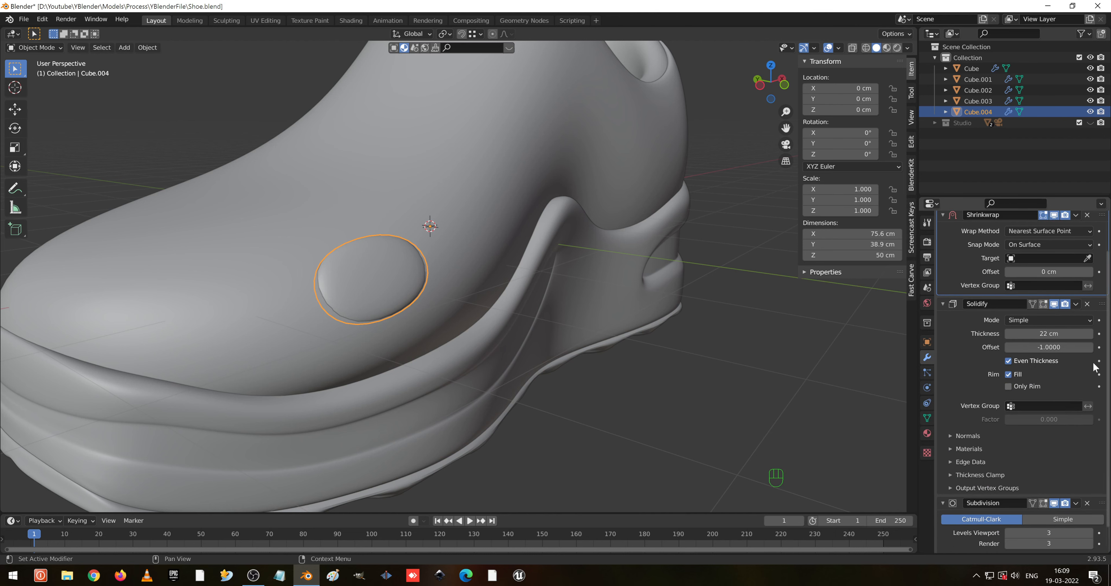
{"action": "left_click", "coordinate": [1089, 259]}
{"action": "left_click", "coordinate": [486, 148]}
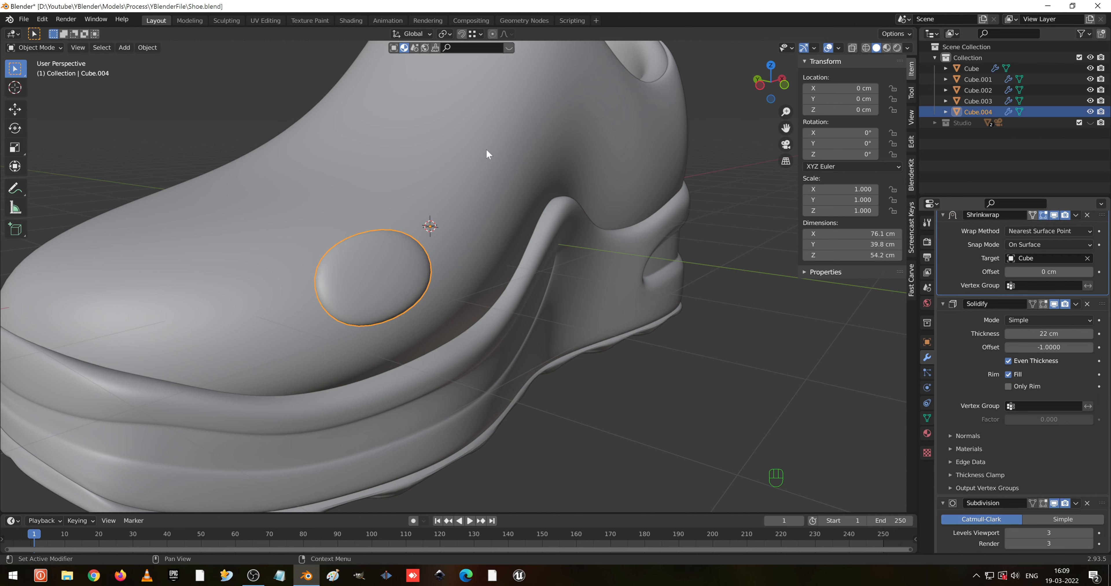
- Try thinner Solidify values on the oval patch, lowering its thickness to 15 cm and to 9 cm
{"action": "middle_click_drag", "start_coordinate": [614, 348], "coordinate": [647, 300]}
{"action": "scroll", "coordinate": [696, 307], "scroll_direction": "up", "scroll_amount": 2}
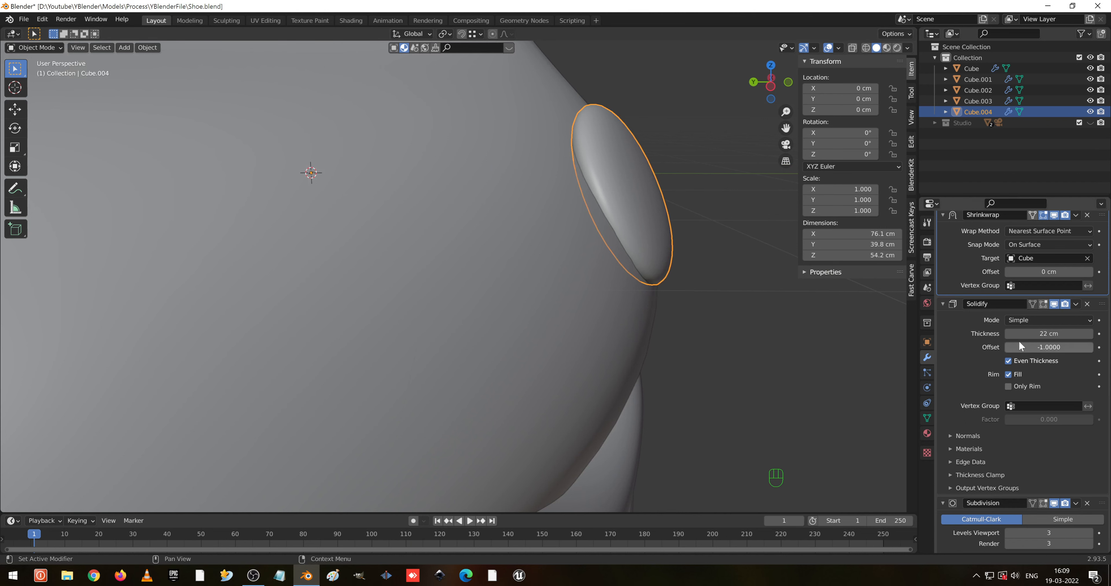
{"action": "left_click", "coordinate": [1008, 334]}
{"action": "left_click", "coordinate": [1009, 334]}
{"action": "left_click", "coordinate": [1009, 333]}
{"action": "left_click", "coordinate": [1009, 333]}
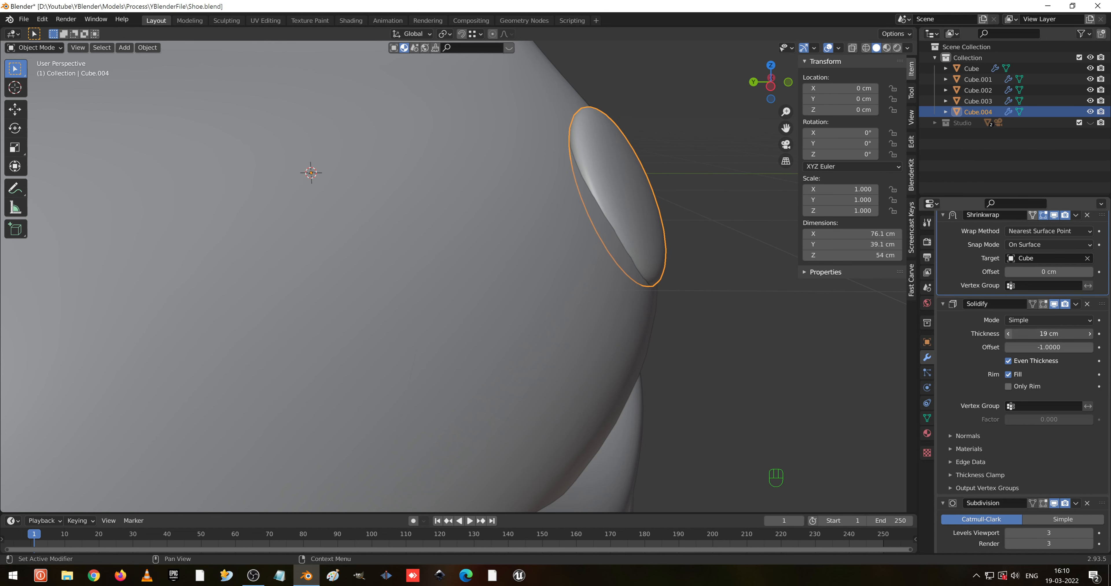
{"action": "left_click", "coordinate": [1009, 334]}
{"action": "left_click", "coordinate": [1009, 333]}
{"action": "left_click", "coordinate": [1009, 334]}
{"action": "middle_click_drag", "start_coordinate": [717, 333], "coordinate": [648, 327]}
{"action": "middle_click_drag", "start_coordinate": [289, 205], "coordinate": [440, 250], "text": "shift"}
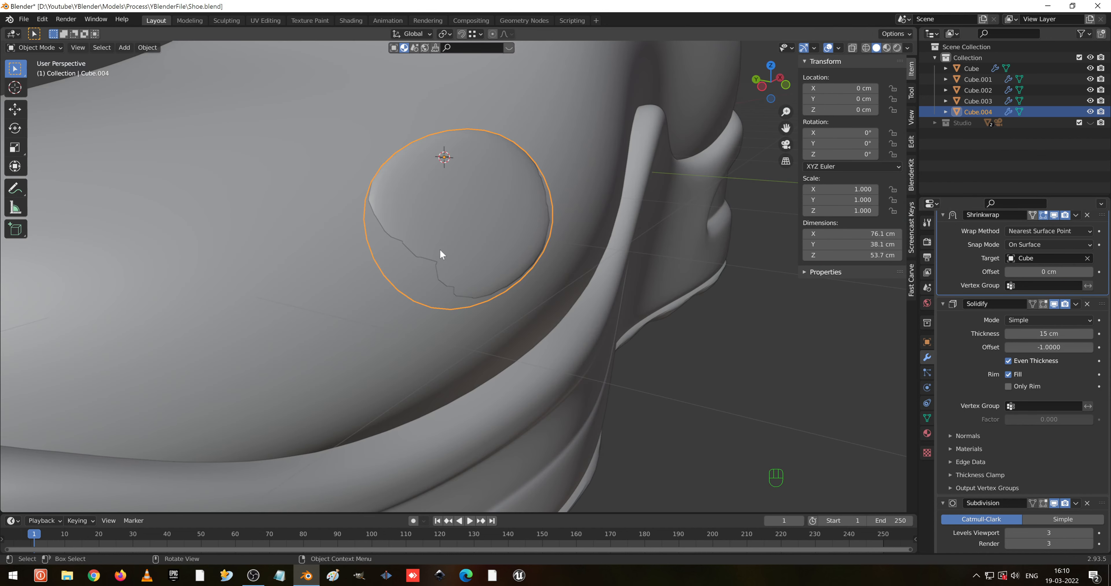
{"action": "left_click_drag", "start_coordinate": [1049, 348], "coordinate": [1002, 333]}
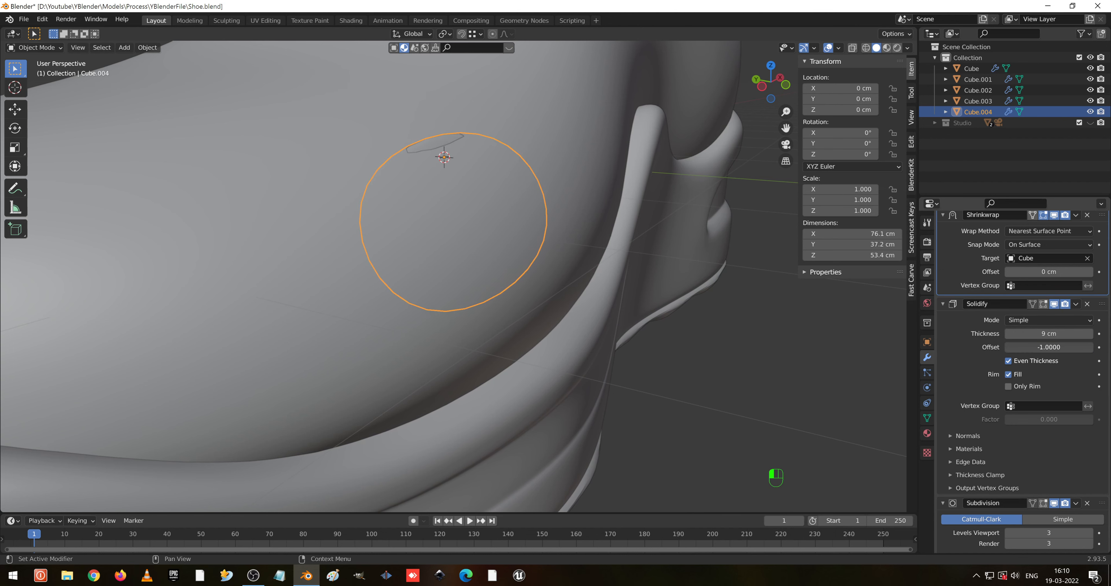
- Try a Shrinkwrap offset of -686 cm on the oval patch and reset the offset to 0 cm
{"action": "left_click_drag", "start_coordinate": [1050, 272], "coordinate": [955, 272]}
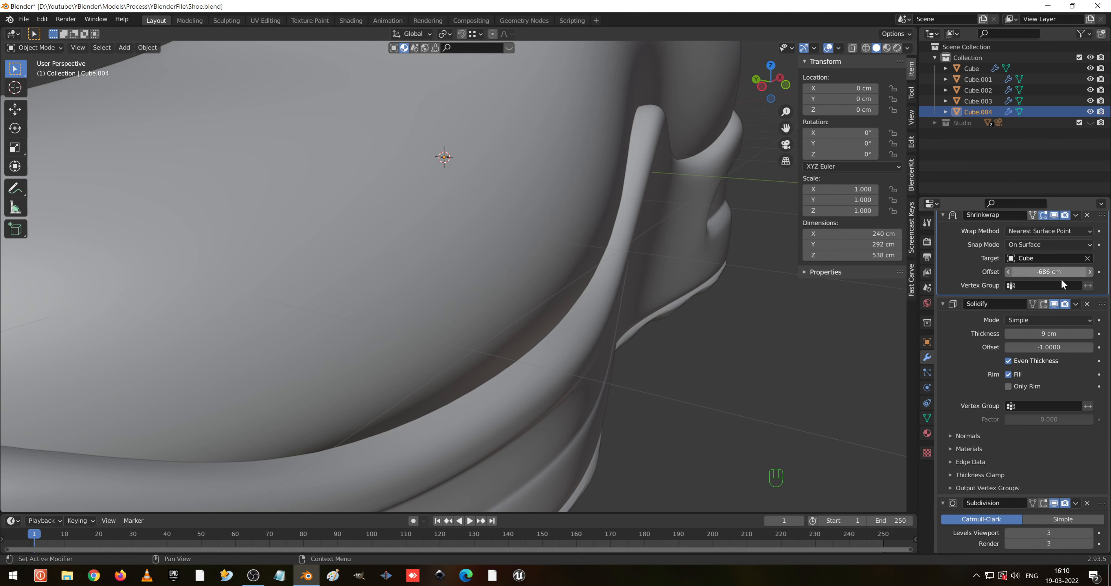
{"action": "left_click", "coordinate": [1023, 272]}
{"action": "type", "text": "0"}
{"action": "key", "text": "Return"}
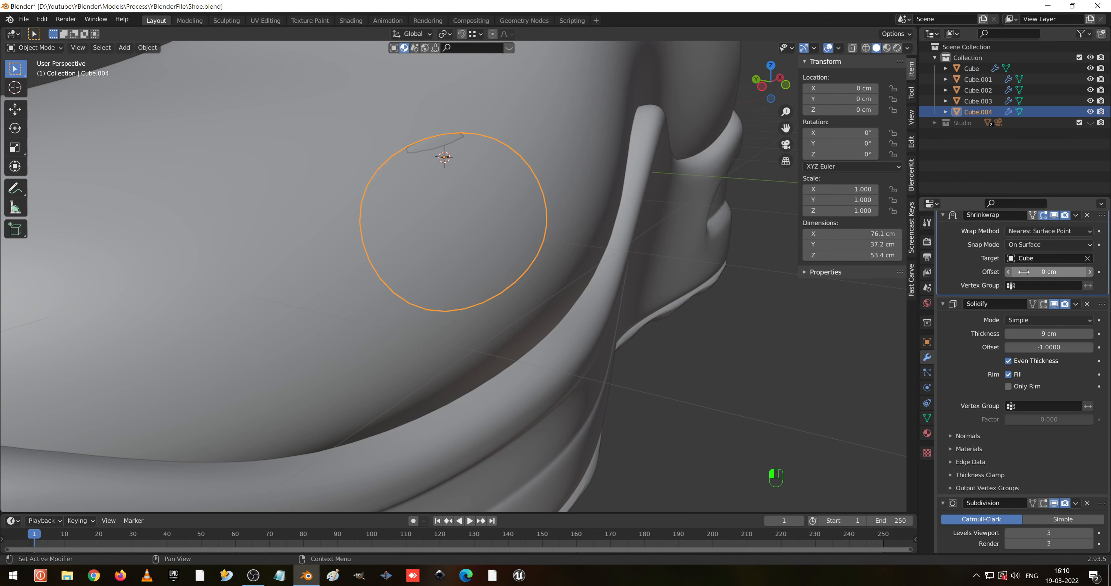
- Set the oval patch's Solidify thickness to 30 cm
{"action": "mouse_move", "coordinate": [1050, 334]}
{"action": "left_mouse_down"}
{"action": "mouse_move", "coordinate": [1074, 334]}
{"action": "mouse_move", "coordinate": [1062, 334]}
{"action": "left_mouse_up"}
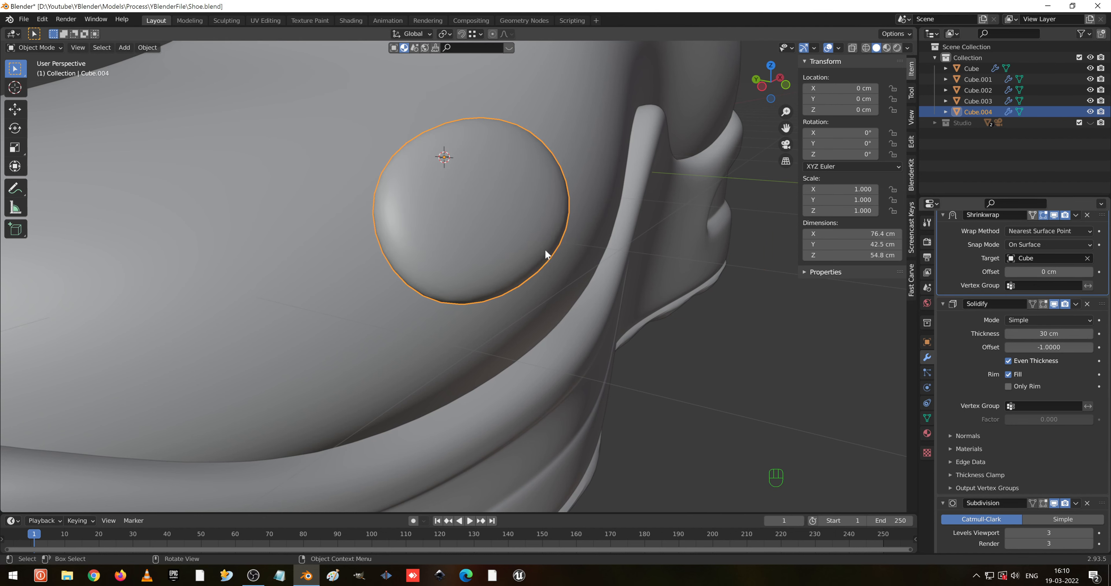
- Remove the oval patch's Subdivision modifier and set its Solidify thickness to 20 cm
{"action": "middle_click_drag", "start_coordinate": [546, 250], "coordinate": [632, 271]}
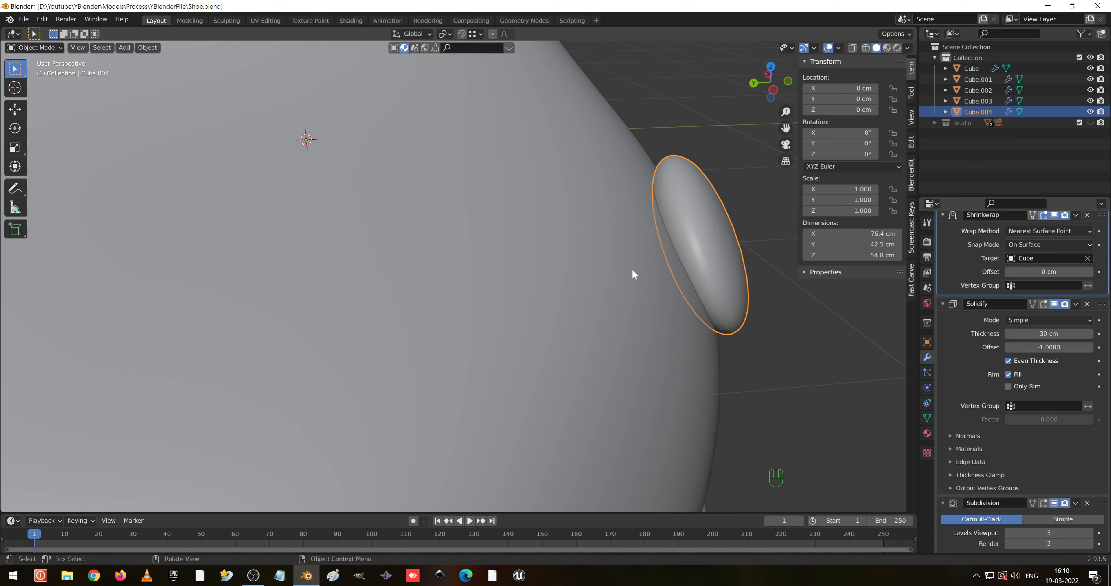
{"action": "left_click", "coordinate": [1088, 504]}
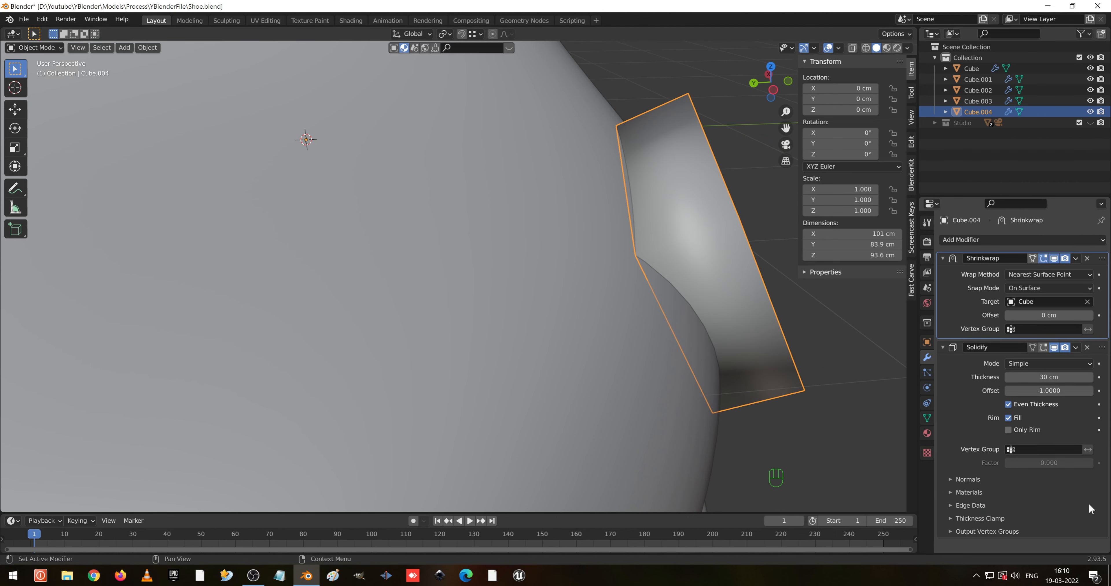
{"action": "middle_click_drag", "start_coordinate": [802, 380], "coordinate": [921, 403]}
{"action": "mouse_move", "coordinate": [1049, 377]}
{"action": "left_mouse_down"}
{"action": "mouse_move", "coordinate": [1018, 378]}
{"action": "mouse_move", "coordinate": [1050, 378]}
{"action": "left_mouse_up"}
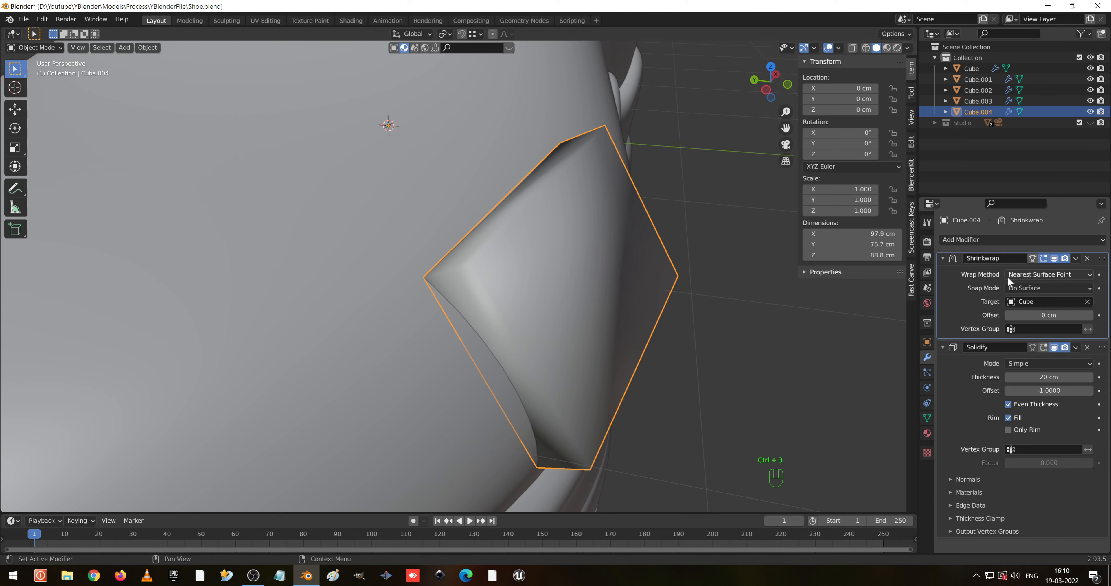
{"action": "left_click", "coordinate": [551, 295]}
{"action": "key", "text": "ctrl+3"}
{"action": "key", "text": "ctrl+3"}
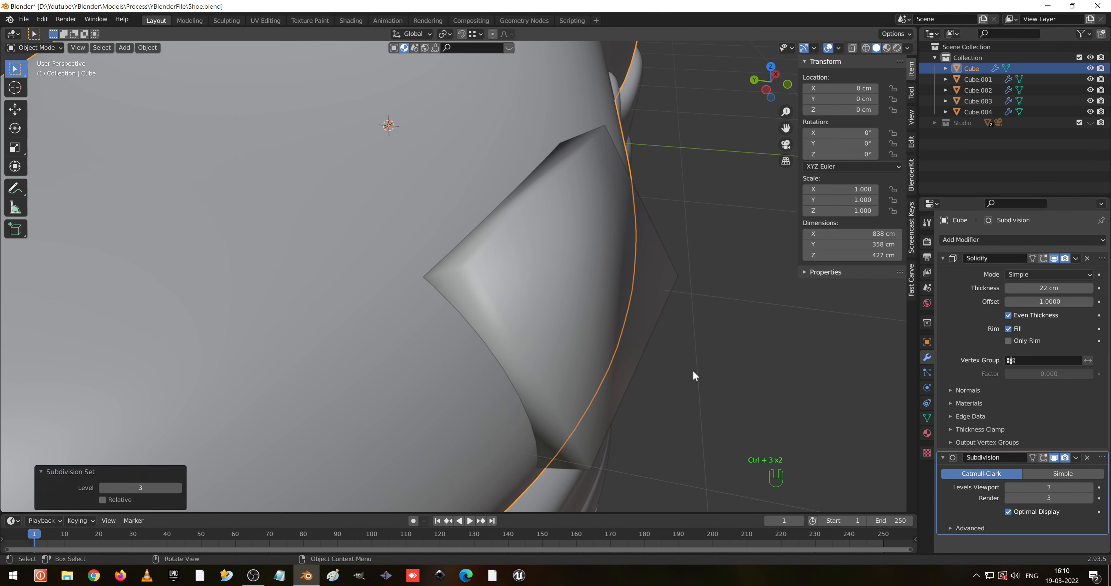
{"action": "mouse_move", "coordinate": [579, 296]}
{"action": "middle_mouse_down"}
{"action": "mouse_move", "coordinate": [677, 296]}
{"action": "mouse_move", "coordinate": [669, 282]}
{"action": "mouse_move", "coordinate": [601, 269]}
{"action": "mouse_move", "coordinate": [651, 301]}
{"action": "mouse_move", "coordinate": [632, 304]}
{"action": "mouse_move", "coordinate": [424, 213]}
{"action": "mouse_move", "coordinate": [672, 295]}
{"action": "mouse_move", "coordinate": [629, 296]}
{"action": "mouse_move", "coordinate": [618, 272]}
{"action": "mouse_move", "coordinate": [682, 243]}
{"action": "mouse_move", "coordinate": [581, 308]}
{"action": "middle_mouse_up"}
{"action": "key", "text": "ctrl+z"}
- Add a level 3 Subdivision modifier and an Edge Split modifier to the side patch
{"action": "left_click", "coordinate": [621, 286]}
{"action": "key", "text": "ctrl+3"}
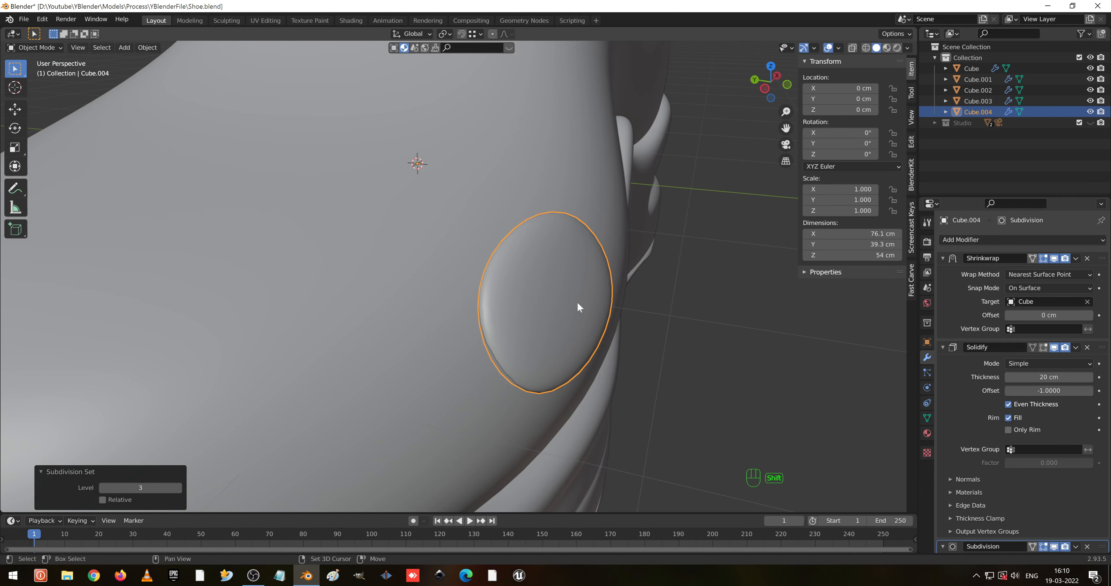
{"action": "left_click", "coordinate": [980, 238]}
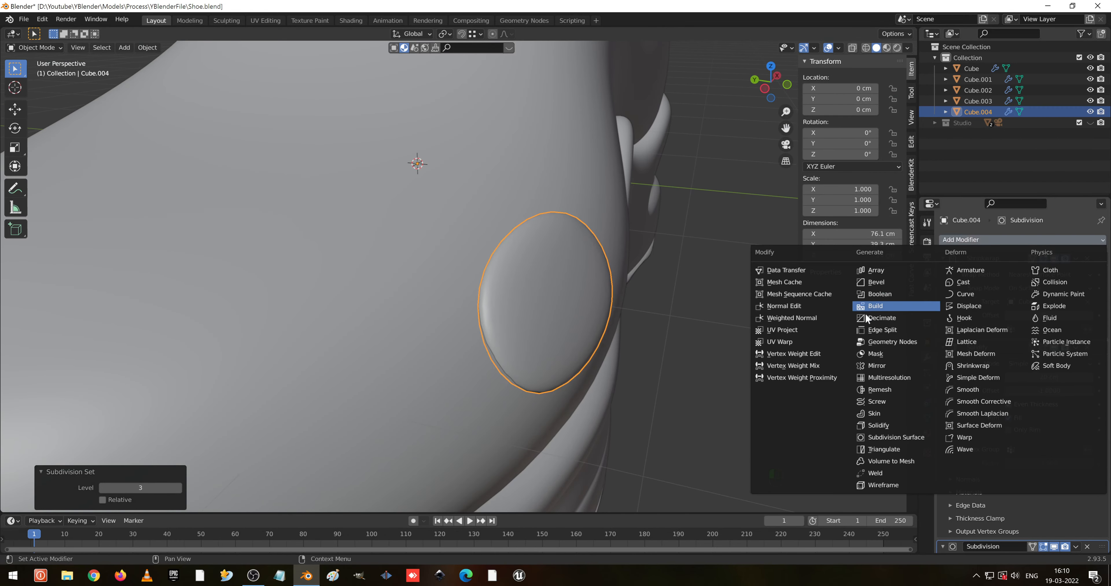
{"action": "left_click", "coordinate": [903, 331]}
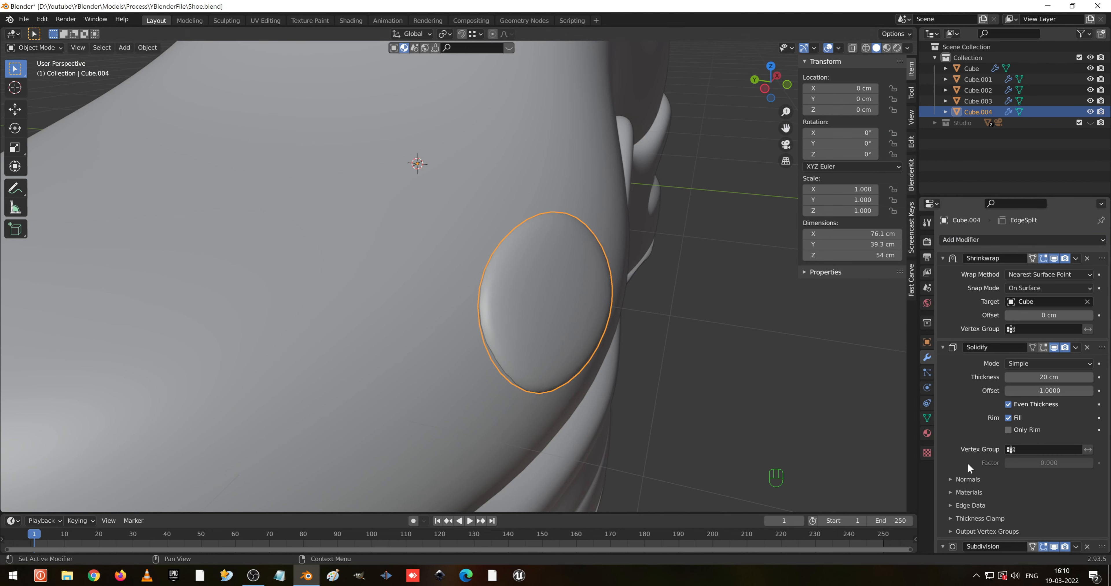
- Try placing the Edge Split modifier above Subdivision in the patch's modifier stack
{"action": "scroll", "coordinate": [1050, 418], "scroll_direction": "down", "scroll_amount": 6}
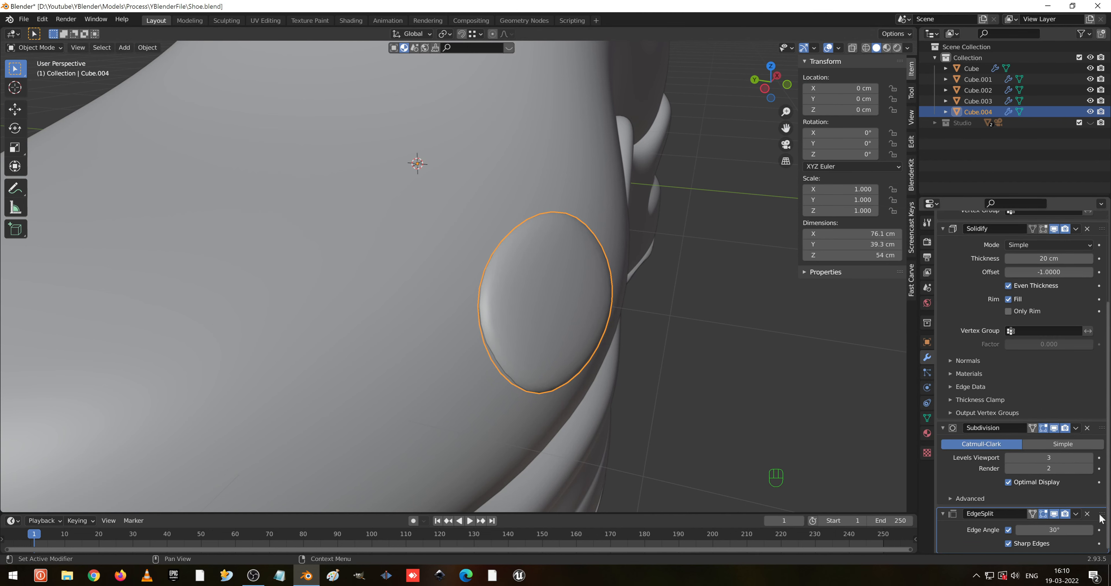
{"action": "left_click_drag", "start_coordinate": [1103, 522], "coordinate": [1103, 428]}
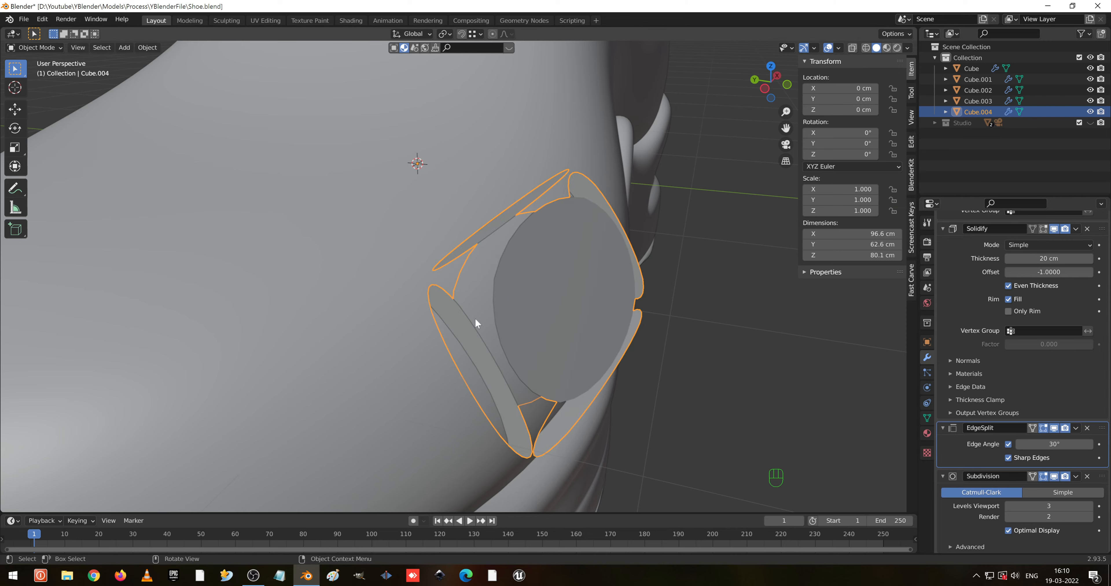
{"action": "middle_click_drag", "start_coordinate": [475, 318], "coordinate": [525, 311]}
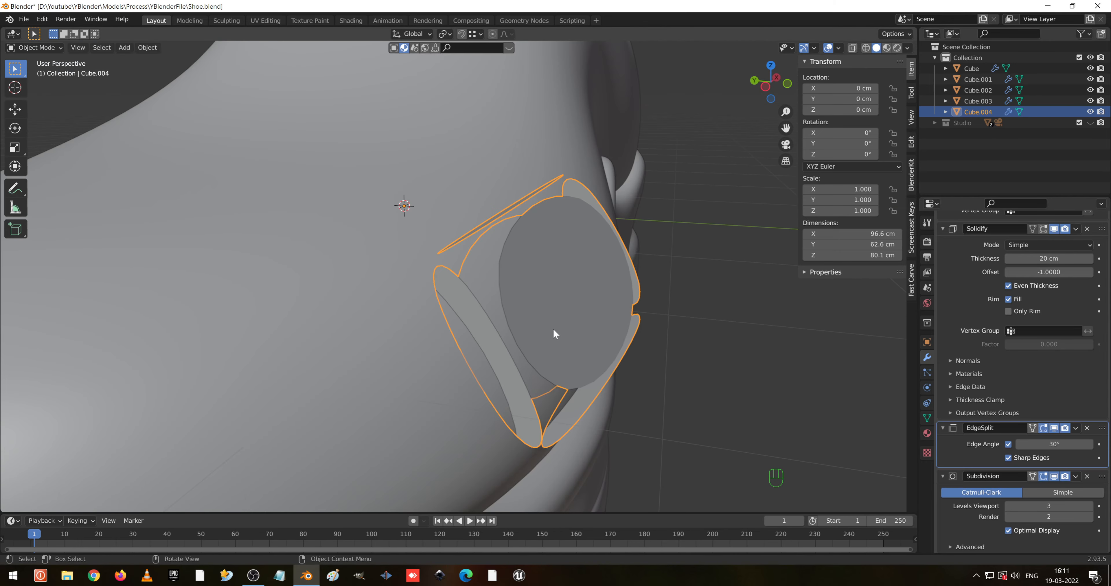
- Try the patch's Edge Split modifier above Solidify and at the very start of the stack, above Shrinkwrap
{"action": "left_click_drag", "start_coordinate": [1103, 433], "coordinate": [1103, 229]}
{"action": "middle_click_drag", "start_coordinate": [727, 342], "coordinate": [531, 391]}
{"action": "scroll", "coordinate": [1064, 280], "scroll_direction": "up", "scroll_amount": 6}
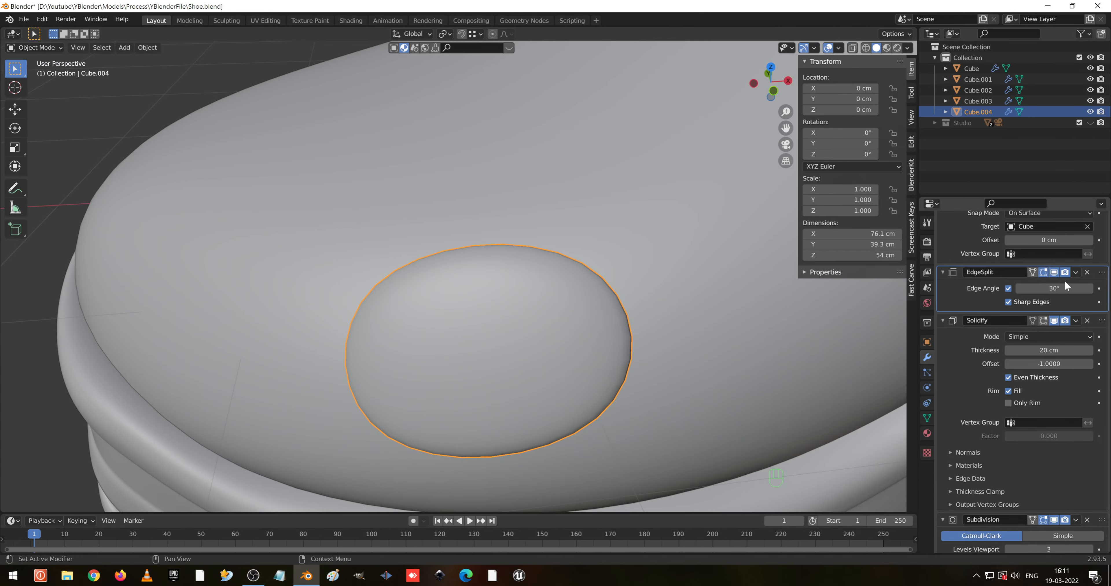
{"action": "left_click_drag", "start_coordinate": [1102, 348], "coordinate": [1102, 259]}
{"action": "middle_click_drag", "start_coordinate": [400, 426], "coordinate": [840, 382]}
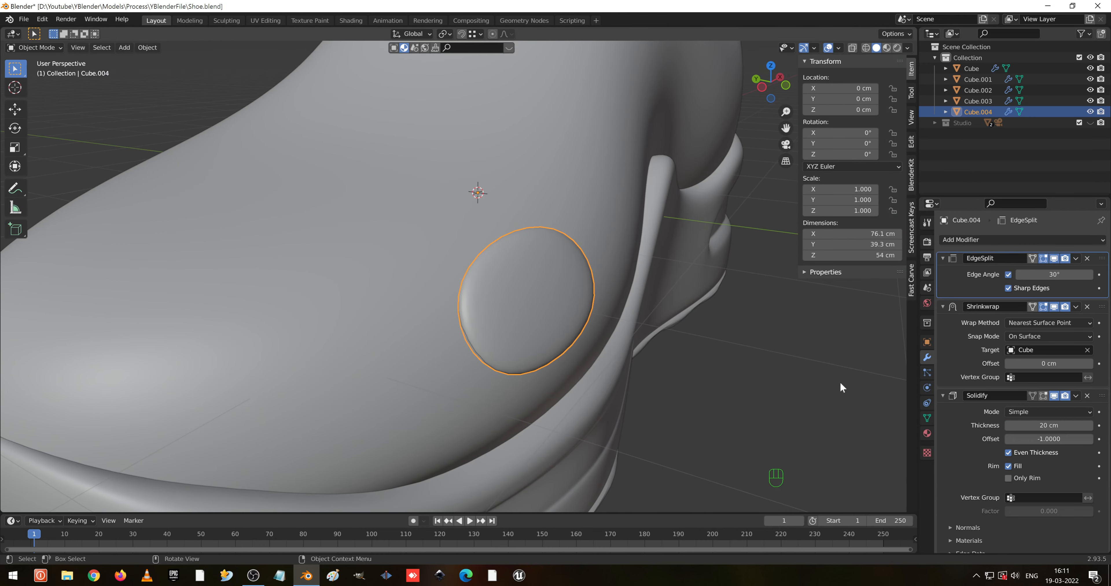
- Try the patch's Subdivision modifier above Solidify, with Edge Split last in the stack
{"action": "scroll", "coordinate": [1067, 466], "scroll_direction": "down", "scroll_amount": 5}
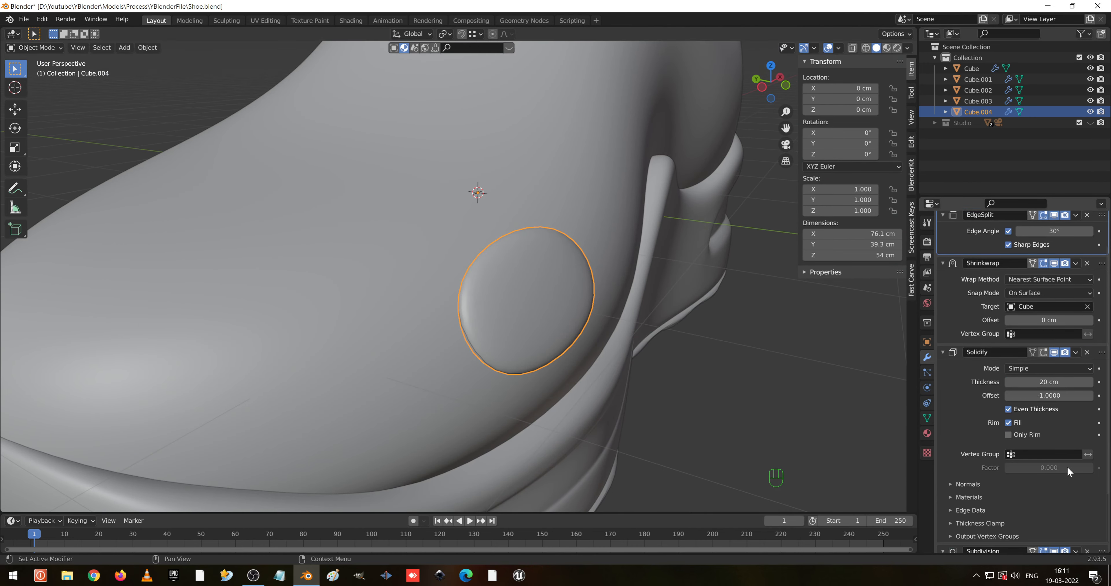
{"action": "left_click_drag", "start_coordinate": [1092, 354], "coordinate": [1100, 276]}
{"action": "scroll", "coordinate": [1100, 245], "scroll_direction": "up", "scroll_amount": 7}
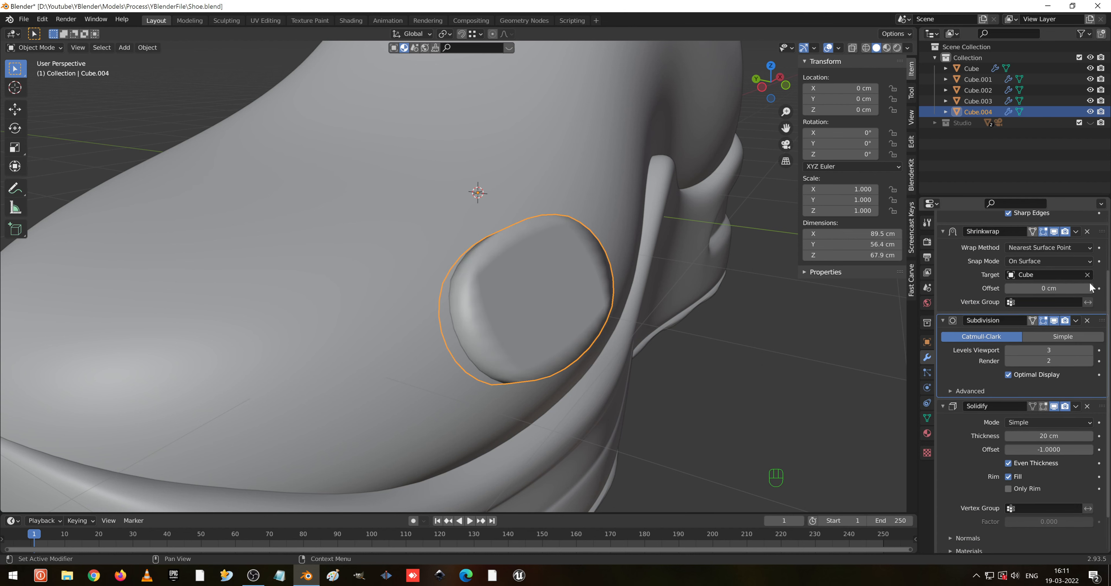
{"action": "left_click", "coordinate": [1088, 258]}
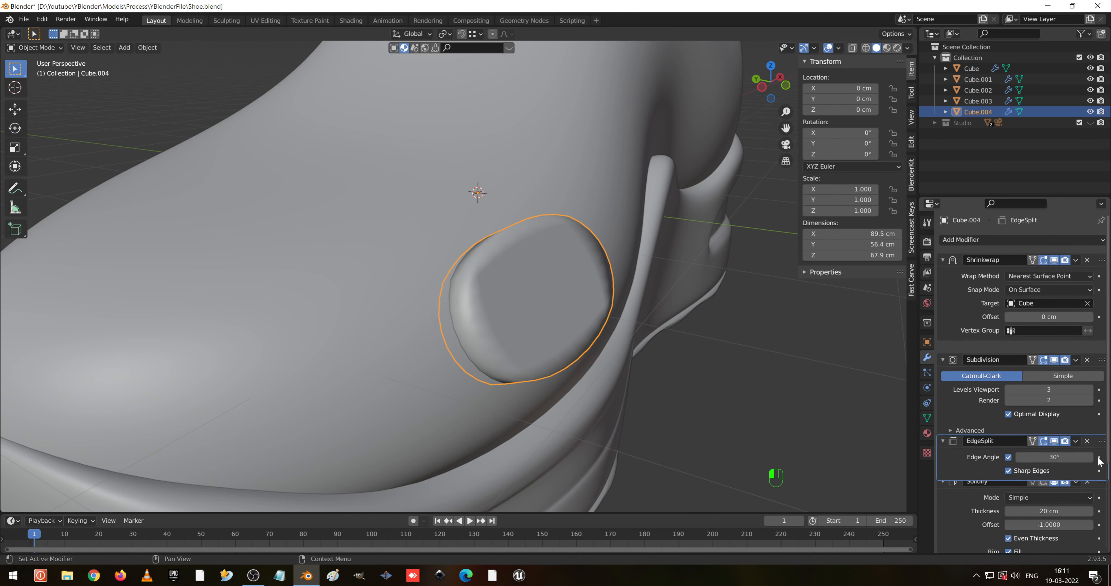
{"action": "scroll", "coordinate": [985, 438], "scroll_direction": "down", "scroll_amount": 2}
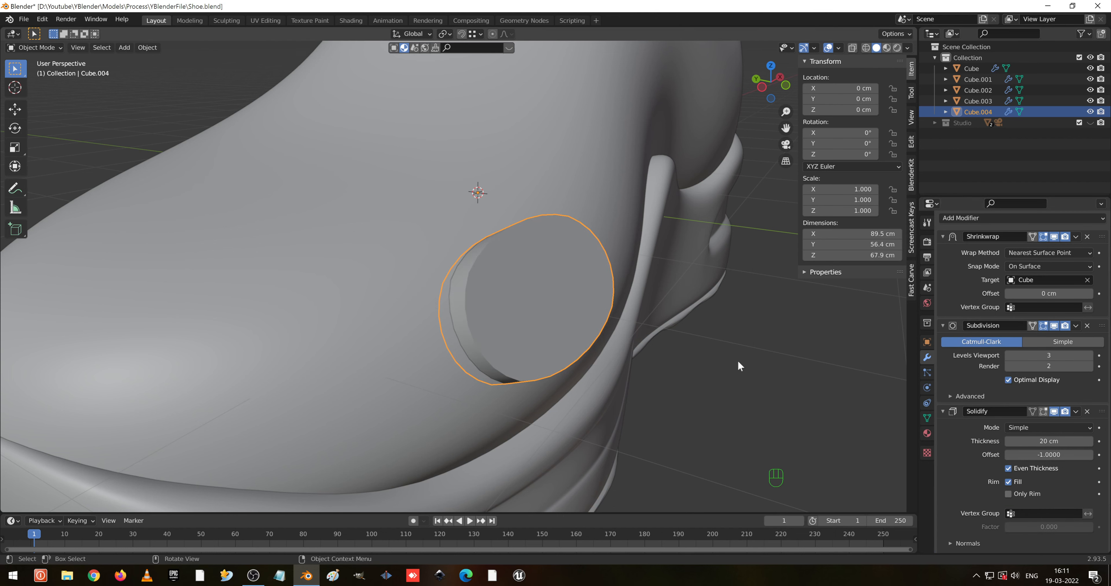
{"action": "middle_click_drag", "start_coordinate": [737, 360], "coordinate": [626, 375]}
{"action": "scroll", "coordinate": [1046, 447], "scroll_direction": "up", "scroll_amount": 2}
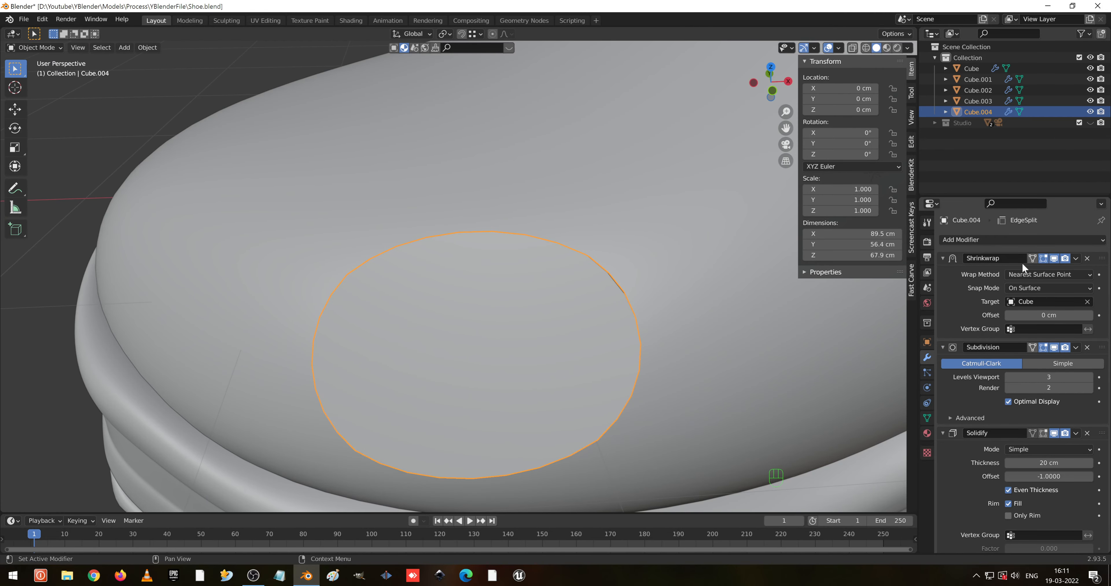
- Return Subdivision below Solidify, try it after Edge Split, and put it back above Edge Split
{"action": "left_click_drag", "start_coordinate": [1101, 348], "coordinate": [1098, 537]}
{"action": "scroll", "coordinate": [1059, 476], "scroll_direction": "down", "scroll_amount": 3}
{"action": "middle_click_drag", "start_coordinate": [734, 422], "coordinate": [713, 404]}
{"action": "scroll", "coordinate": [1096, 436], "scroll_direction": "down", "scroll_amount": 2}
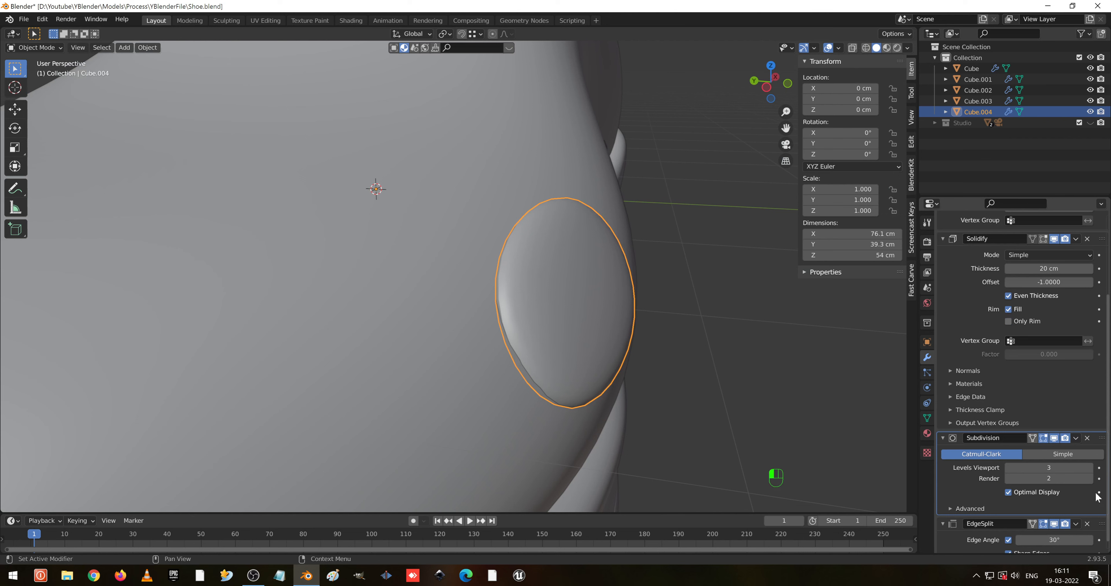
{"action": "left_click_drag", "start_coordinate": [1099, 440], "coordinate": [1081, 558]}
{"action": "left_click_drag", "start_coordinate": [1099, 477], "coordinate": [1099, 427]}
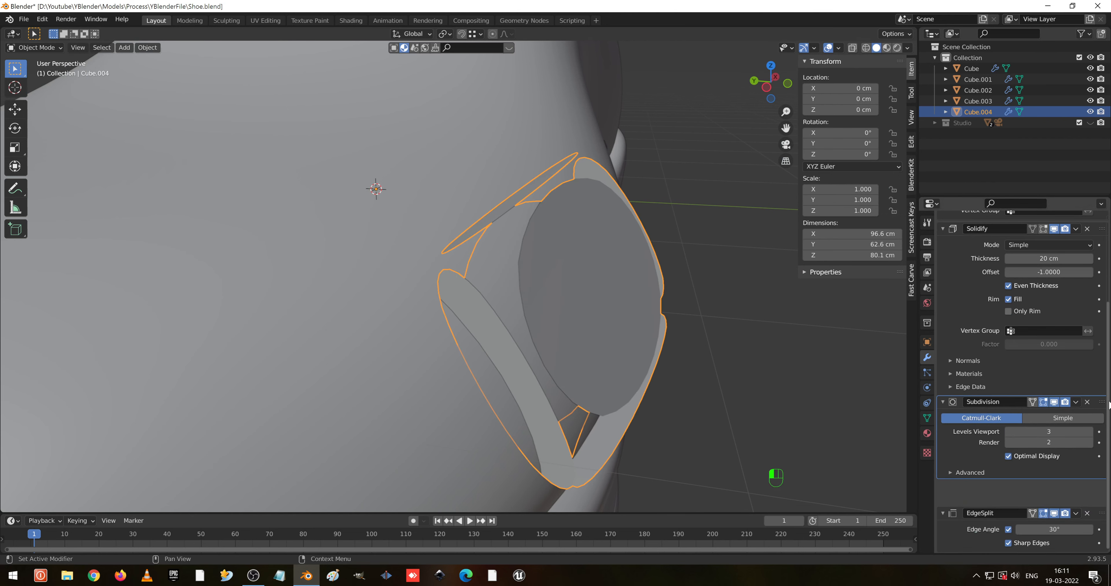
- Examine the oval patch's underlying mesh in Edit Mode with wireframe shading
{"action": "middle_click_drag", "start_coordinate": [610, 360], "coordinate": [484, 316]}
{"action": "key", "text": "Tab"}
{"action": "middle_click_drag", "start_coordinate": [604, 320], "coordinate": [628, 307]}
{"action": "key", "text": "Tab"}
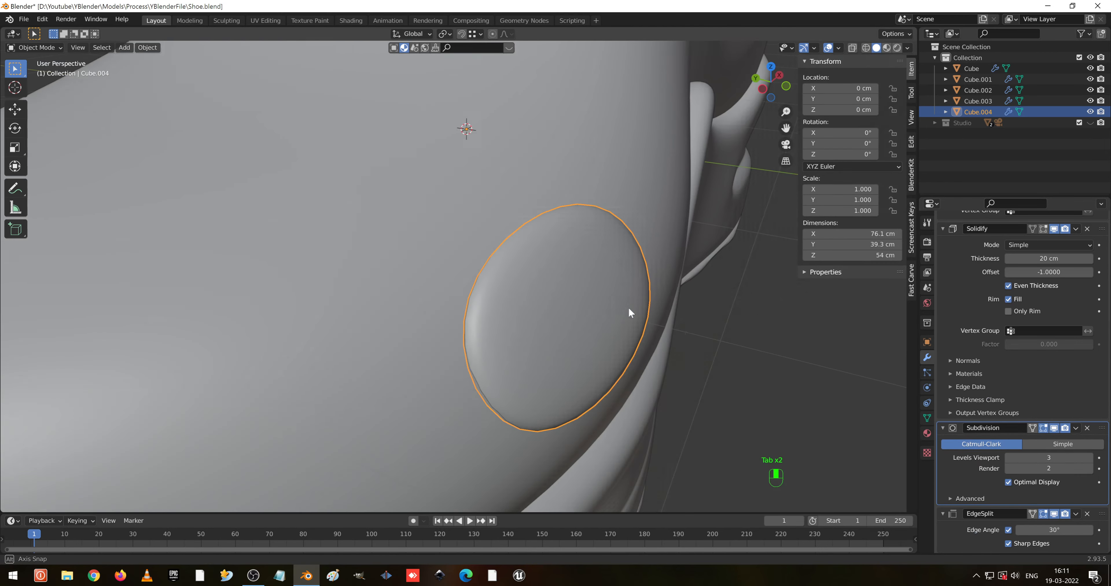
{"action": "left_click", "coordinate": [577, 321]}
{"action": "key", "text": "Tab"}
{"action": "key", "text": "Tab"}
{"action": "left_click", "coordinate": [560, 308]}
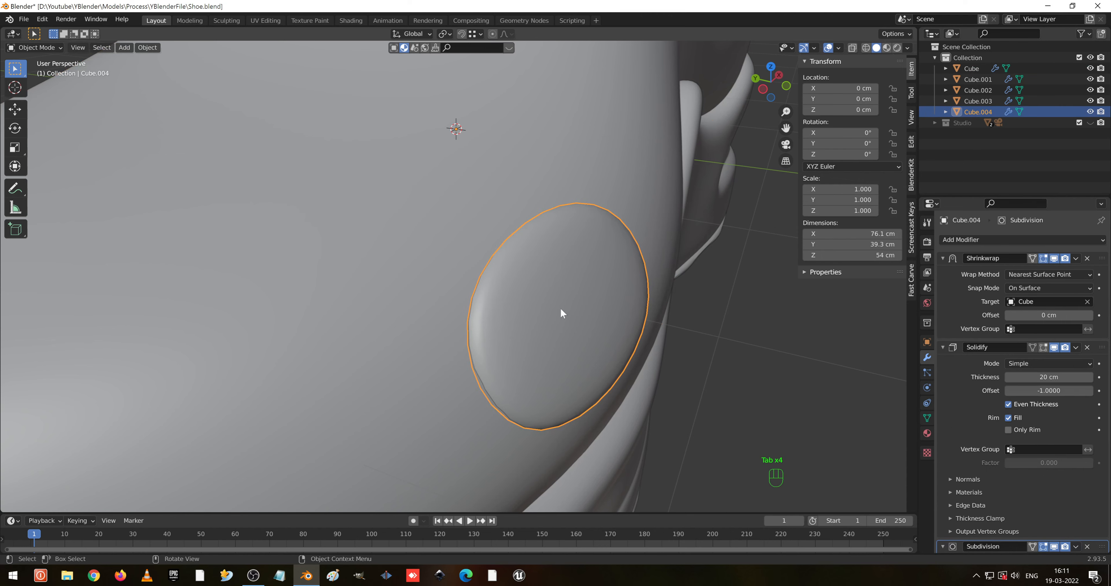
{"action": "key", "text": "Tab"}
{"action": "key", "text": "shift+z"}
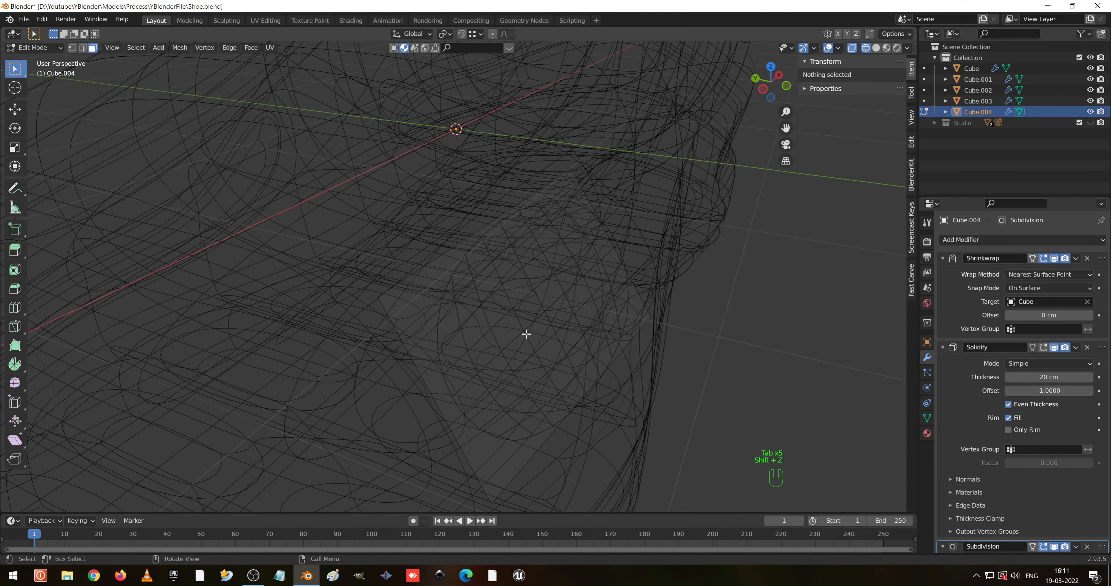
{"action": "key", "text": "a"}
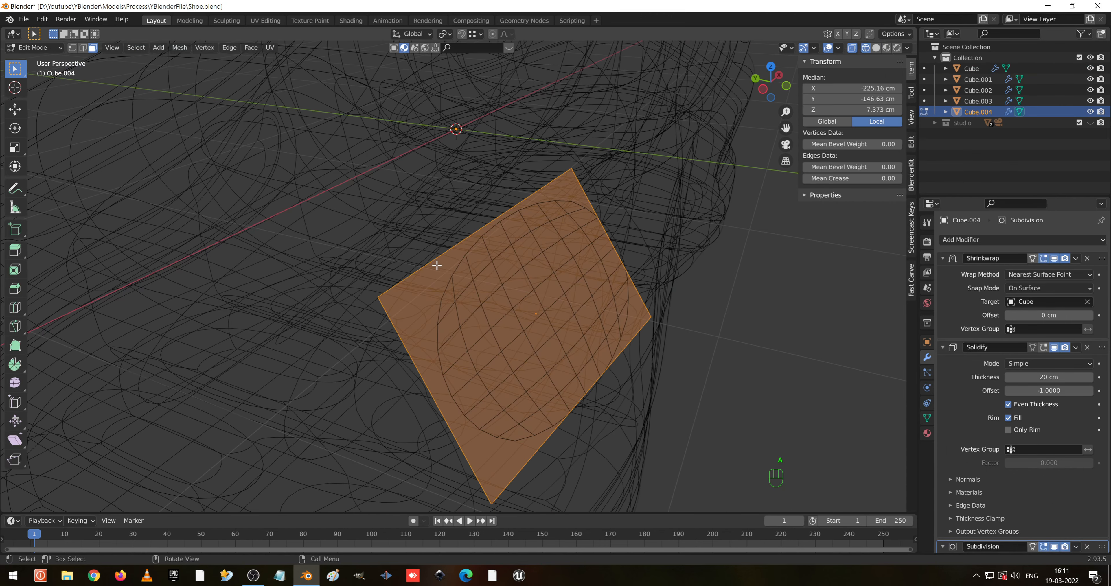
{"action": "key", "text": "alt+a"}
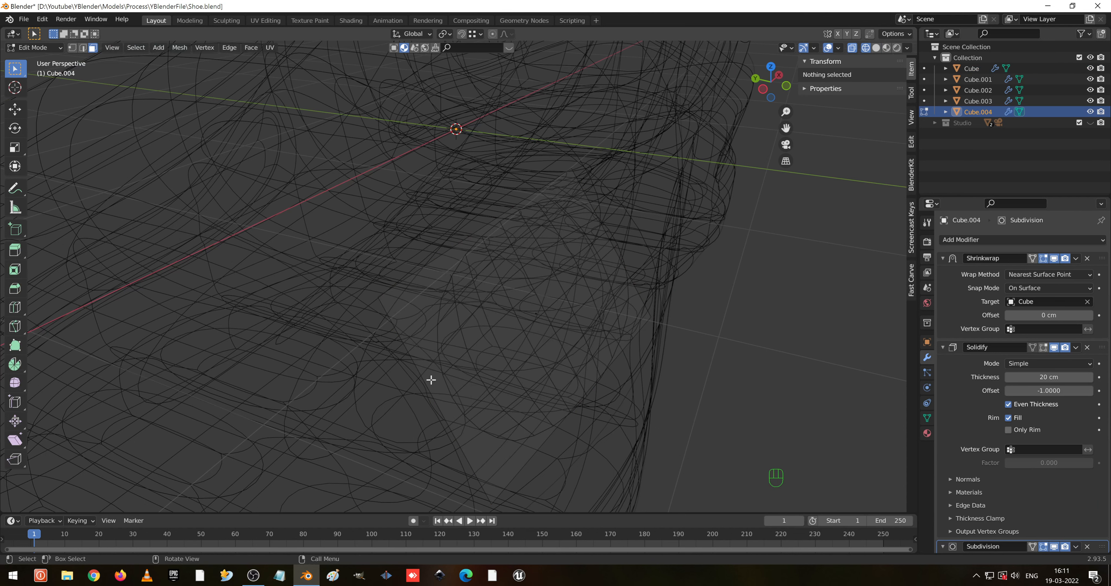
{"action": "key", "text": "Tab"}
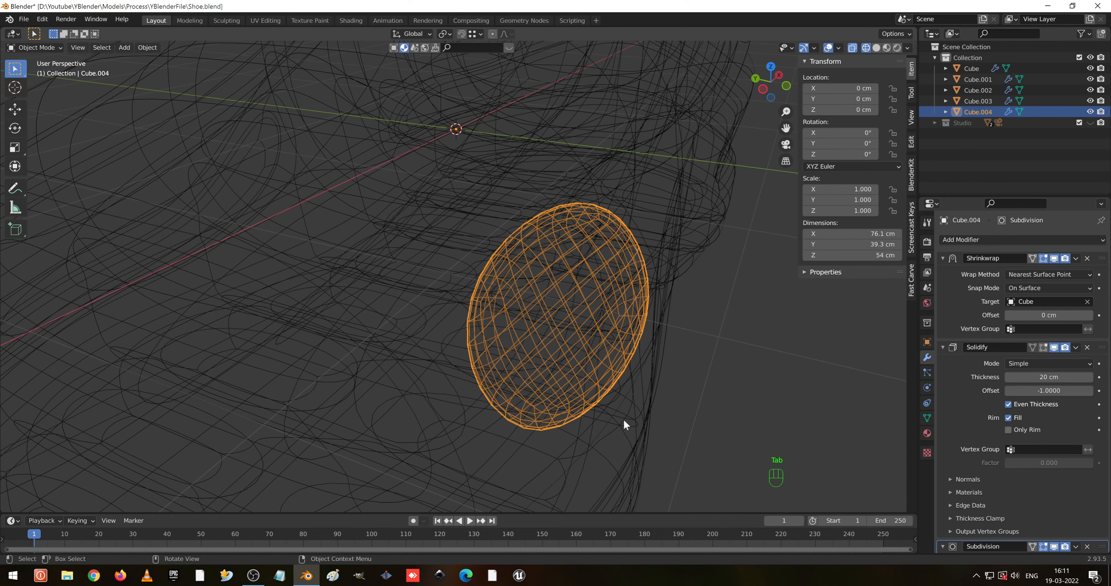
{"action": "key", "text": "shift+z"}
{"action": "middle_click_drag", "start_coordinate": [610, 390], "coordinate": [512, 358]}
{"action": "scroll", "coordinate": [543, 329], "scroll_direction": "down", "scroll_amount": 2}
{"action": "scroll", "coordinate": [543, 331], "scroll_direction": "down", "scroll_amount": 2}
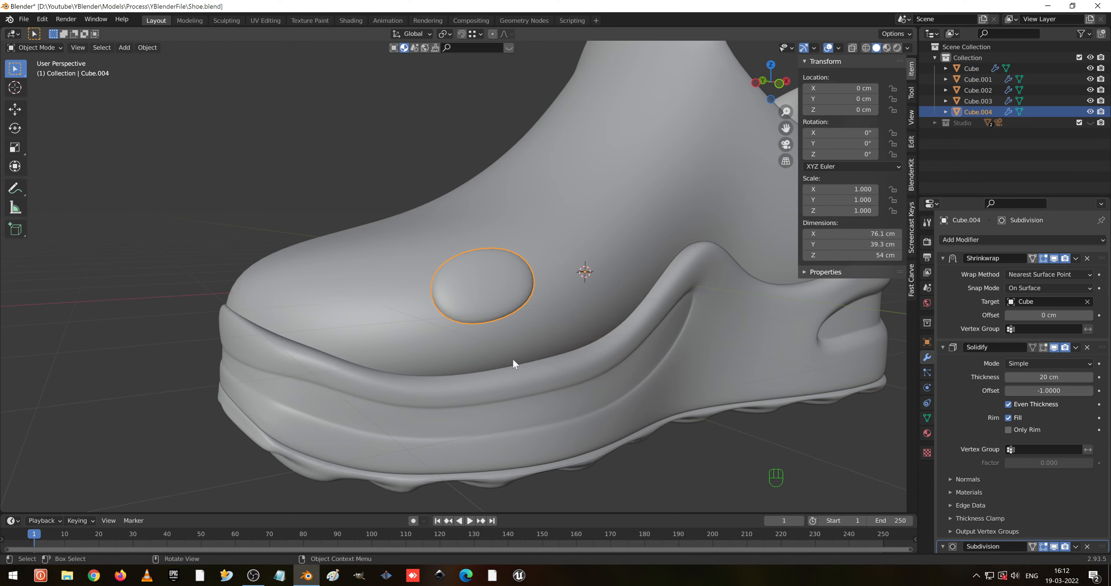
- Enter Edit Mode on the oval patch and enable its Solidify modifier's Edit Mode display
{"action": "key", "text": "Tab"}
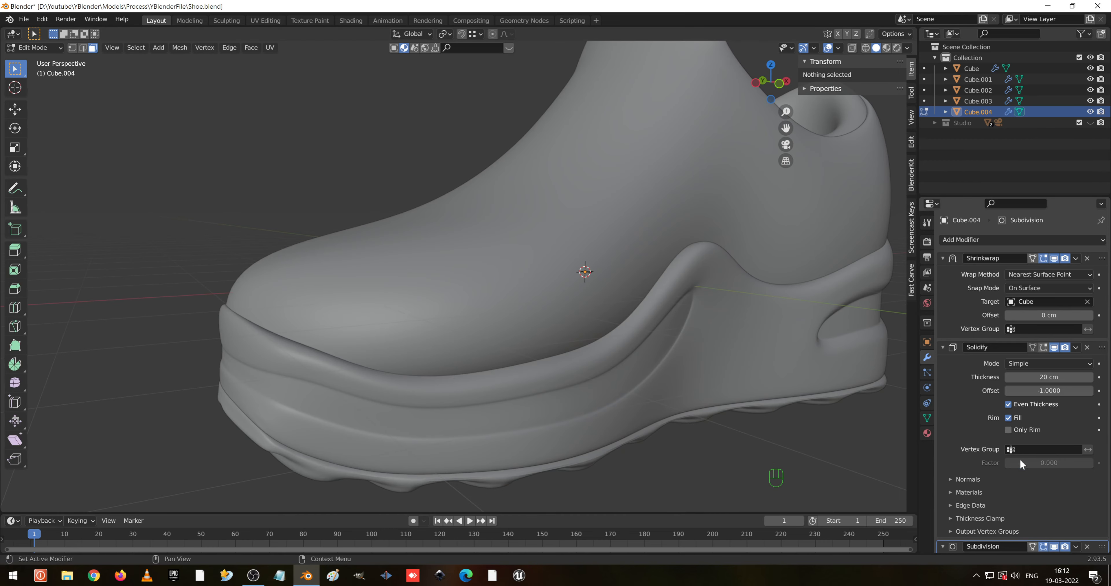
{"action": "scroll", "coordinate": [1022, 453], "scroll_direction": "down", "scroll_amount": 3}
{"action": "scroll", "coordinate": [1044, 358], "scroll_direction": "up", "scroll_amount": 3}
{"action": "left_click", "coordinate": [1044, 348]}
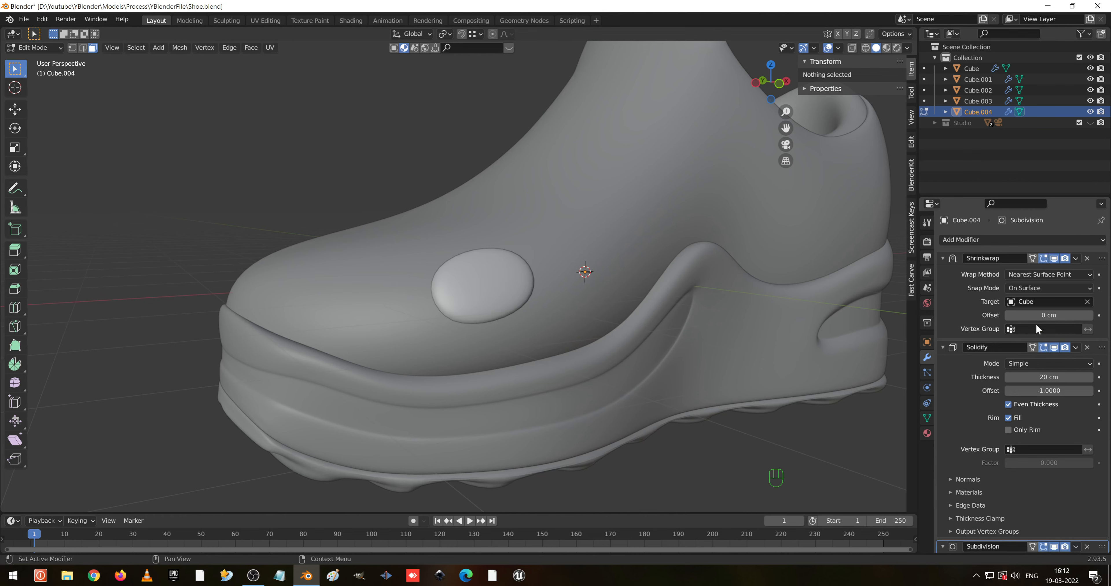
{"action": "middle_click_drag", "start_coordinate": [741, 429], "coordinate": [748, 452]}
{"action": "scroll", "coordinate": [1084, 419], "scroll_direction": "down", "scroll_amount": 3}
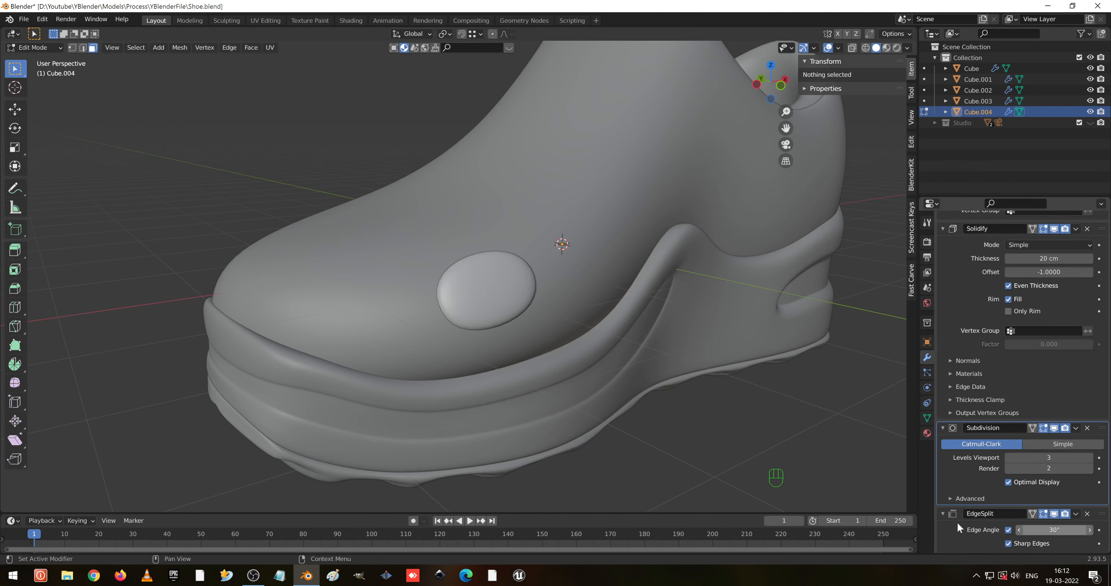
- Try selecting the patch's lower edge and its upper edge in wireframe shading
{"action": "key", "text": "Tab"}
{"action": "key", "text": "Tab"}
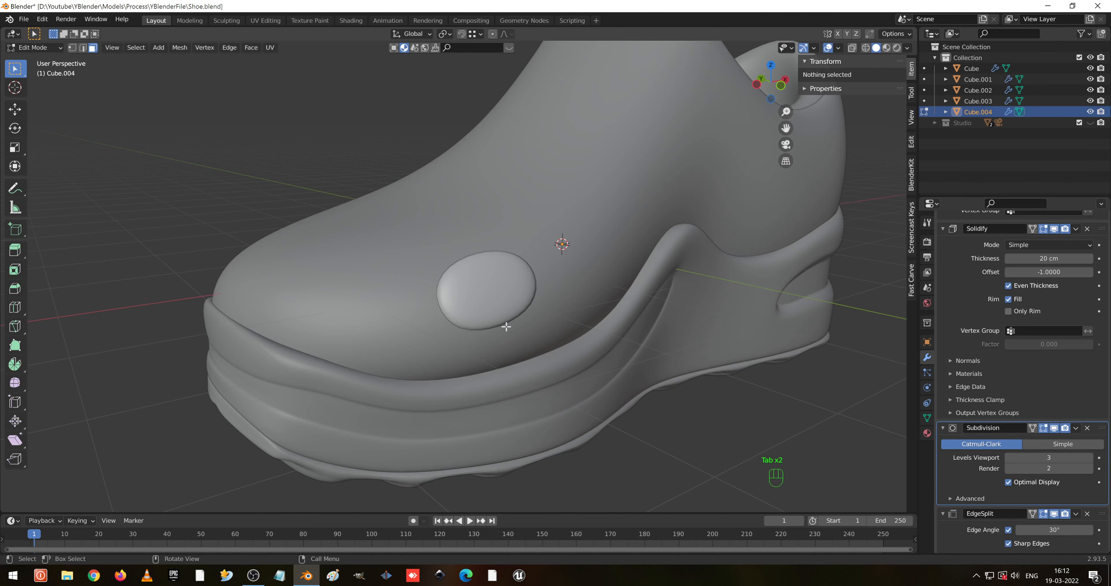
{"action": "key", "text": "shift+z"}
{"action": "key", "text": "shift+z"}
{"action": "left_click_drag", "start_coordinate": [437, 305], "coordinate": [582, 343]}
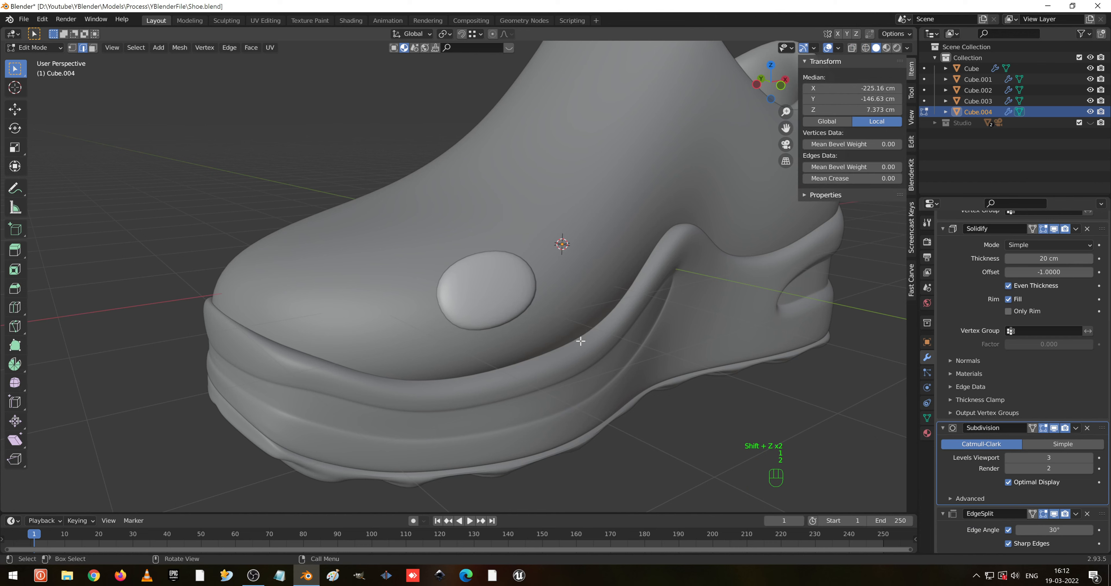
{"action": "key", "text": "shift+z"}
{"action": "left_click", "coordinate": [492, 350]}
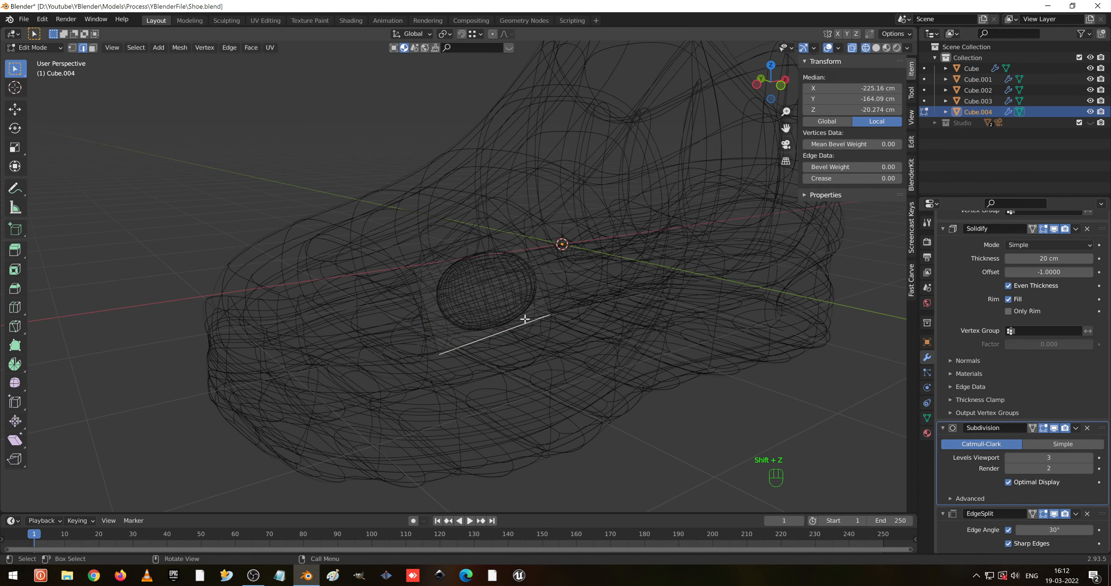
{"action": "left_click", "coordinate": [503, 260]}
{"action": "left_click", "coordinate": [518, 235]}
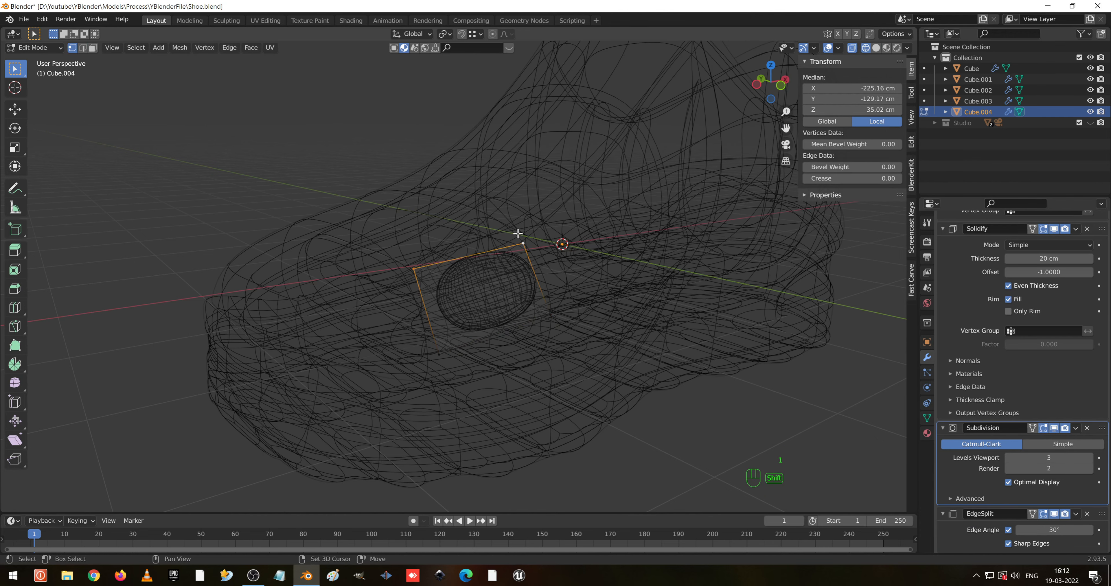
- Select the oval patch's lower edge in wireframe and rotate it about 15.7° in front view
{"action": "mouse_move", "coordinate": [519, 235]}
{"action": "middle_mouse_down"}
{"action": "mouse_move", "coordinate": [532, 276]}
{"action": "mouse_move", "coordinate": [476, 295]}
{"action": "middle_mouse_up"}
{"action": "key", "text": "Tab"}
{"action": "key", "text": "Tab"}
{"action": "key", "text": "shift+z"}
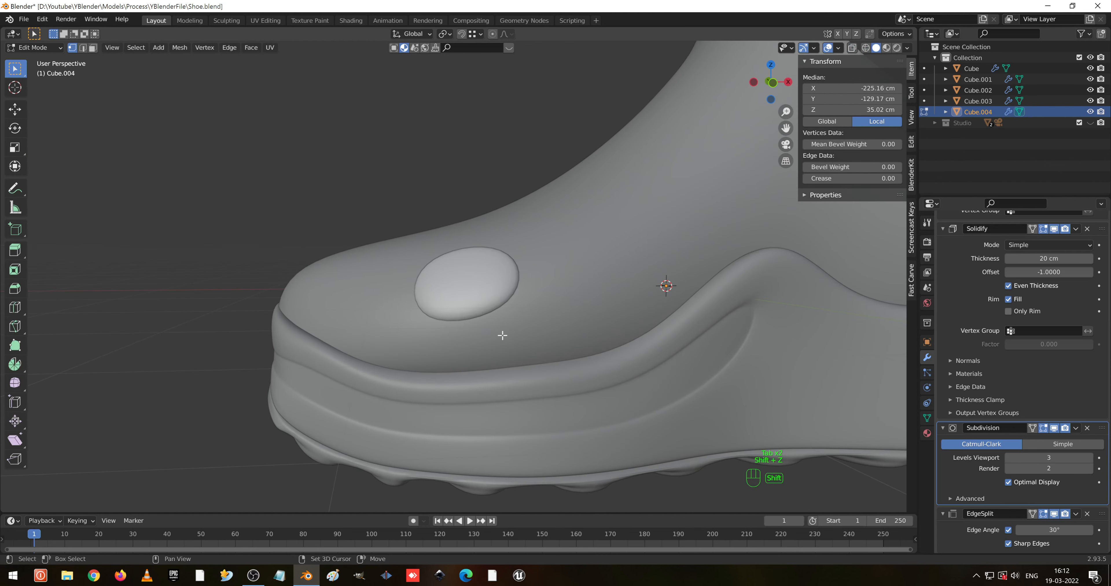
{"action": "key", "text": "shift+z"}
{"action": "left_click_drag", "start_coordinate": [394, 317], "coordinate": [605, 358]}
{"action": "mouse_move", "coordinate": [348, 303]}
{"action": "left_mouse_down"}
{"action": "mouse_move", "coordinate": [579, 334]}
{"action": "mouse_move", "coordinate": [618, 408]}
{"action": "left_mouse_up"}
{"action": "key", "text": "shift+z"}
{"action": "key", "text": "shift+z"}
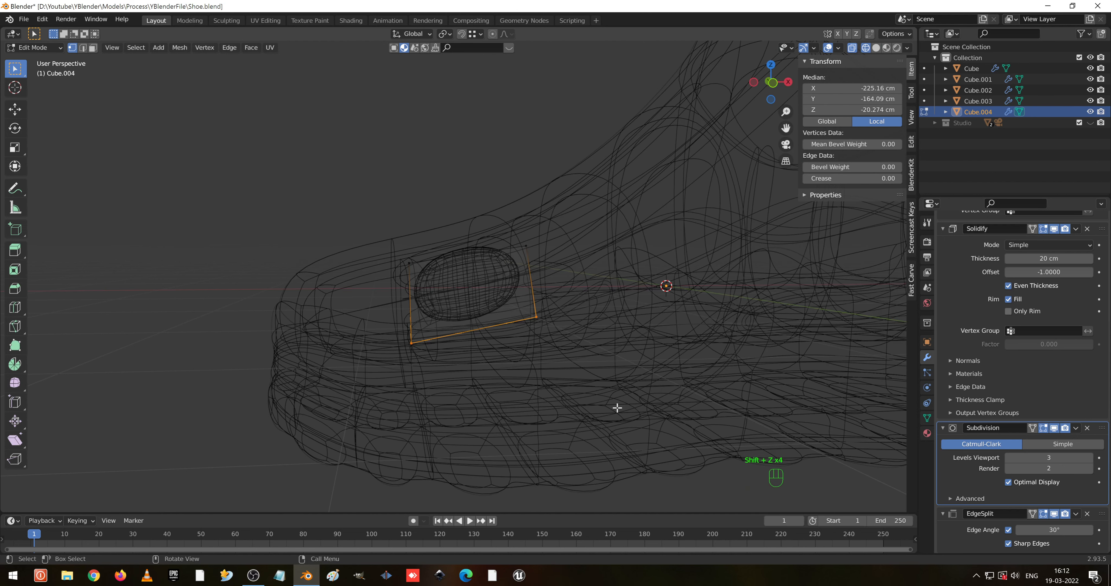
{"action": "key", "text": "KP_1"}
{"action": "key", "text": "r"}
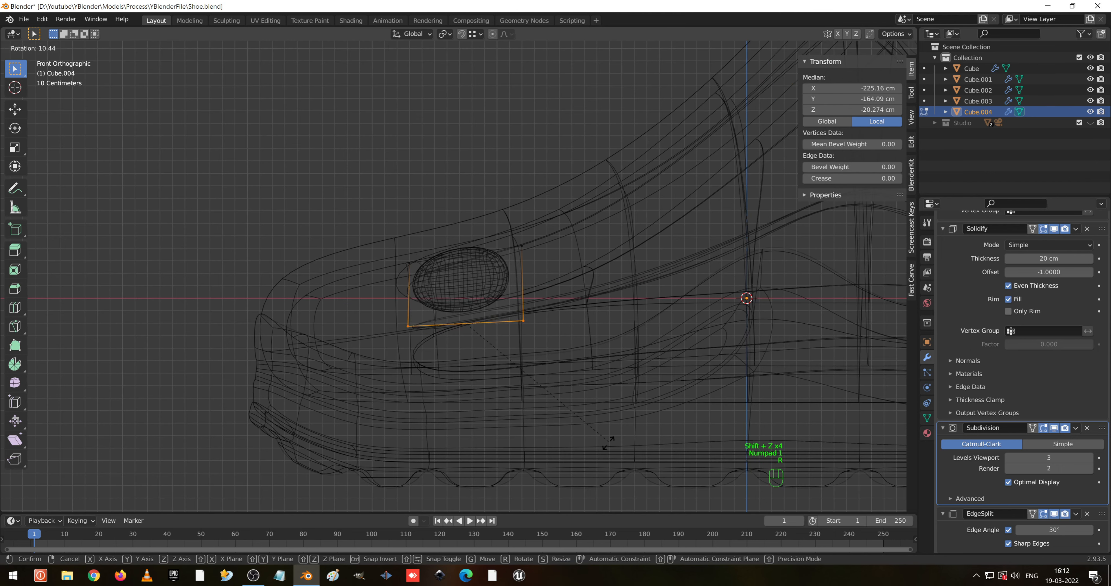
{"action": "left_click", "coordinate": [599, 456]}
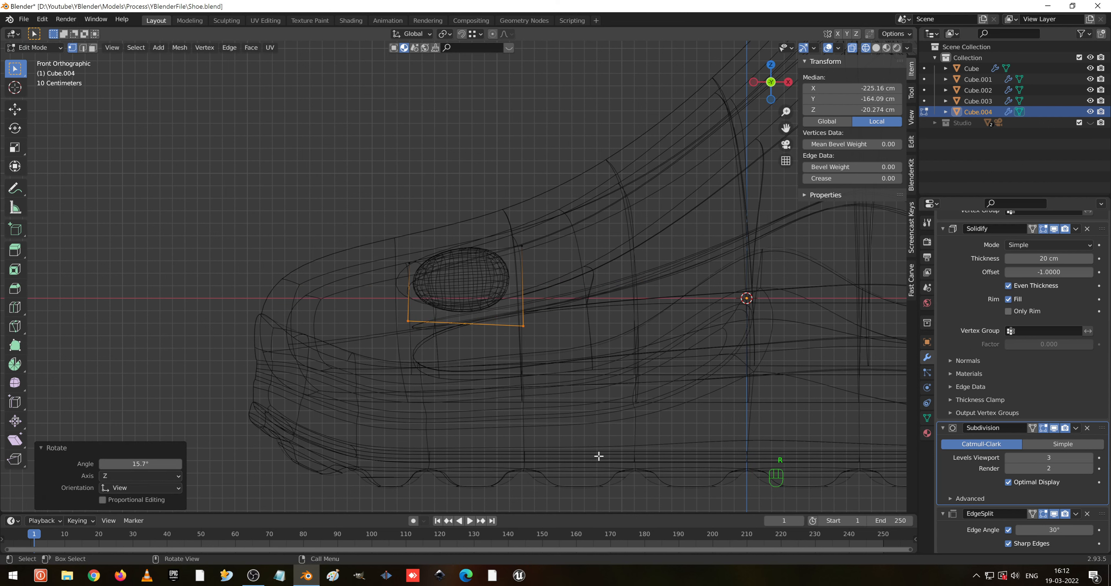
{"action": "key", "text": "shift+z"}
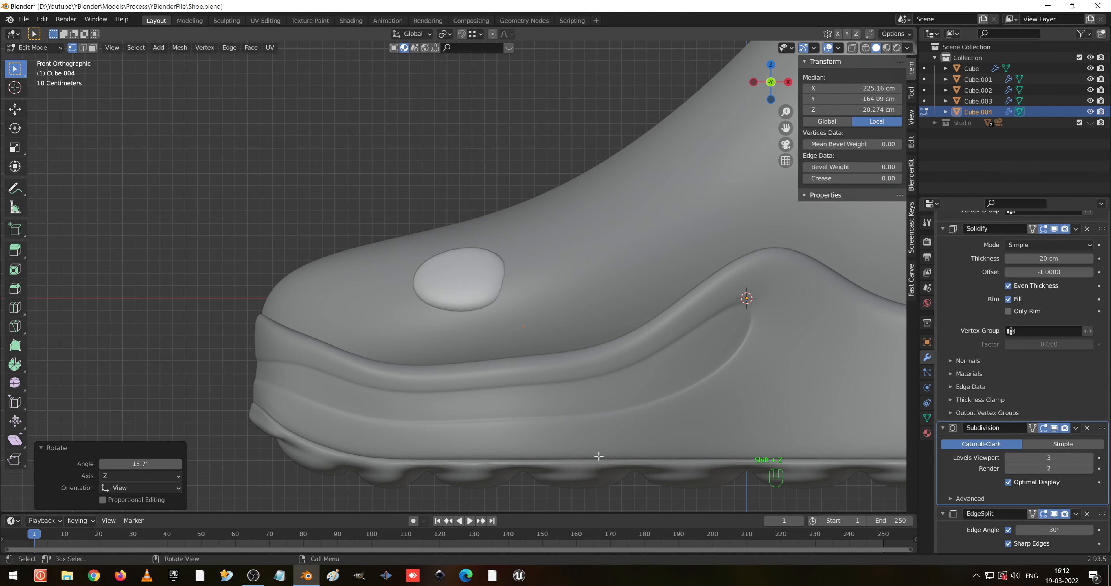
- Extrude the patch's lower edge down about 35 cm, and extrude it again about 13 cm inward toward the shoe
{"action": "key", "text": "e"}
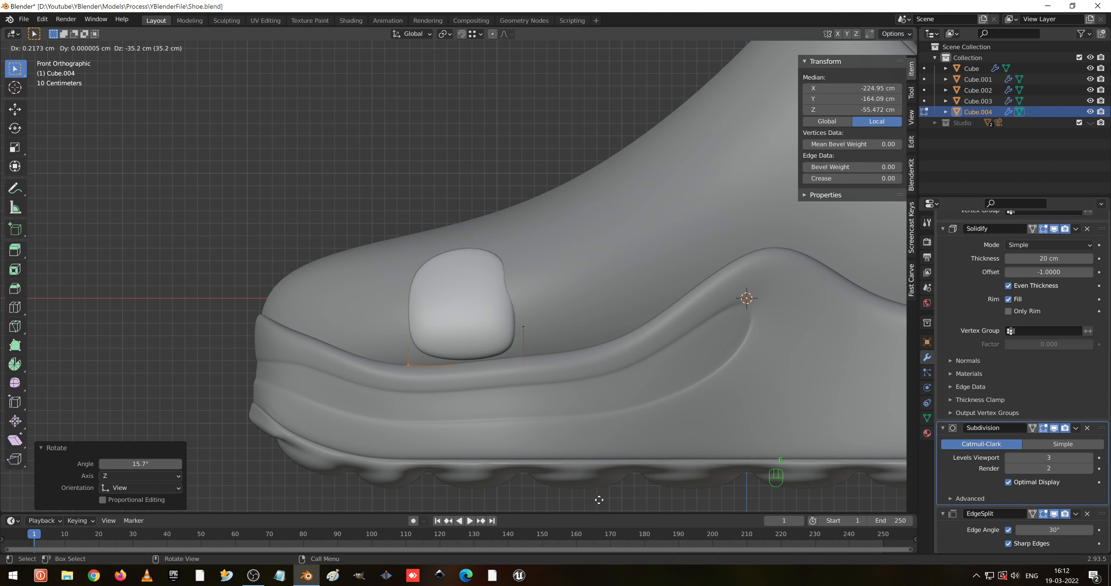
{"action": "left_click", "coordinate": [599, 500]}
{"action": "middle_click_drag", "start_coordinate": [566, 426], "coordinate": [510, 382]}
{"action": "key", "text": "e"}
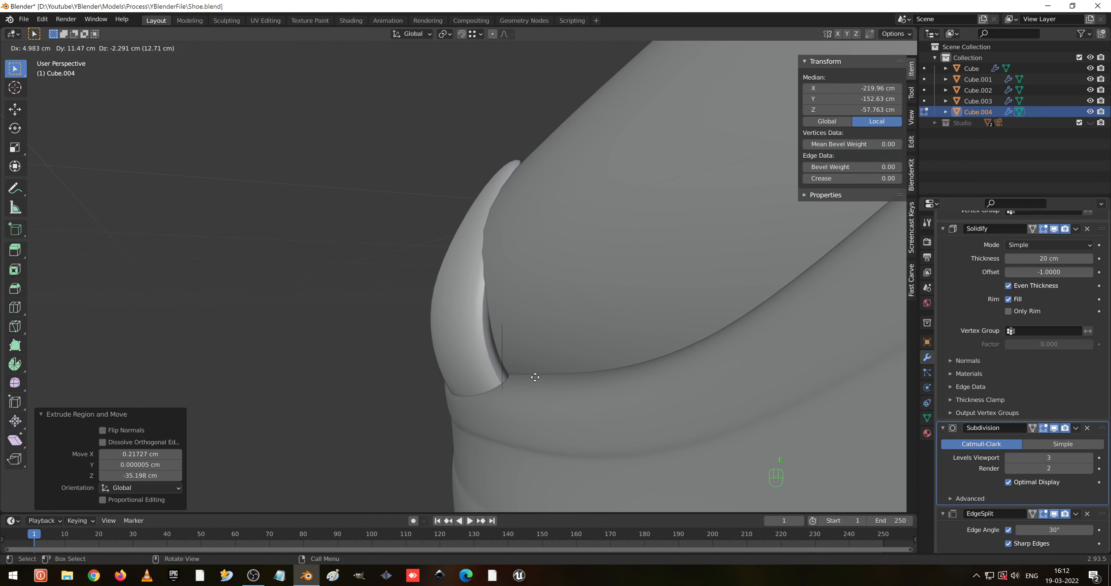
{"action": "left_click", "coordinate": [535, 377]}
- Try splitting off the extruded edge and moving it about 58 cm along the Y axis, and undo both changes
{"action": "key", "text": "y"}
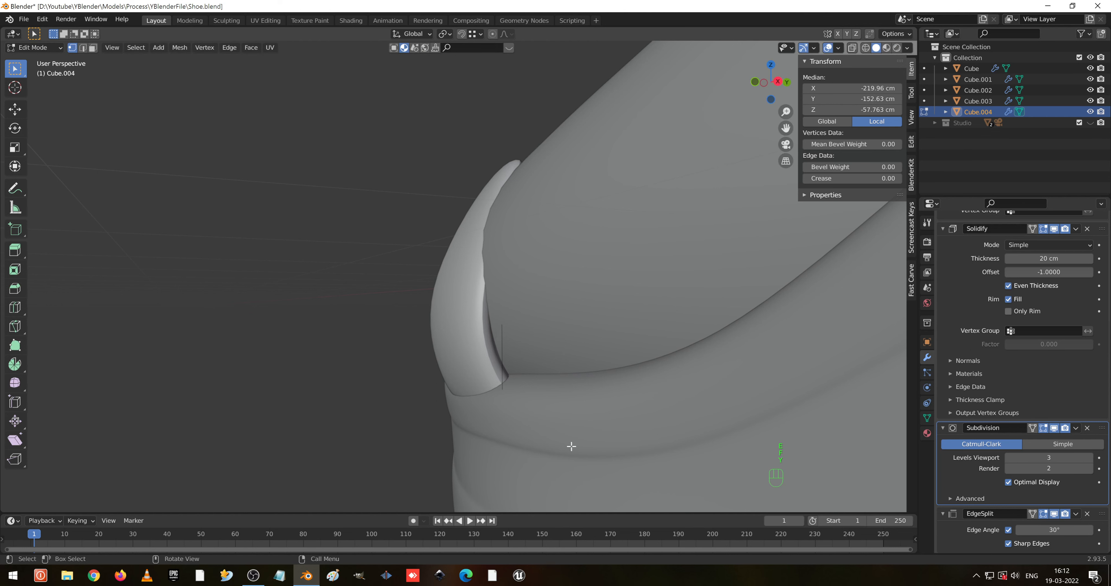
{"action": "key", "text": "x"}
{"action": "key", "text": "g"}
{"action": "key", "text": "x"}
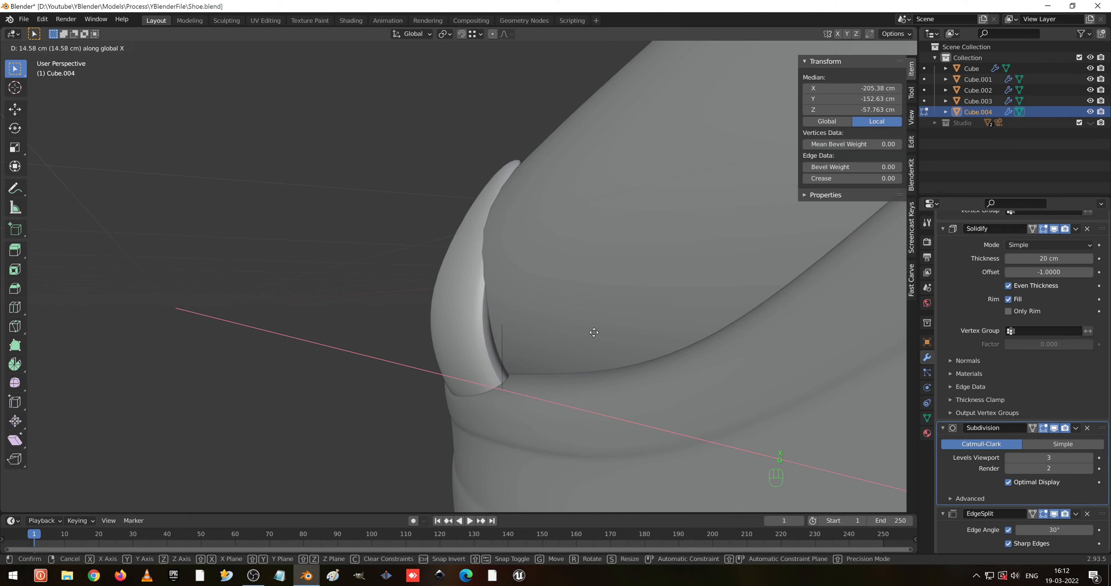
{"action": "key", "text": "y"}
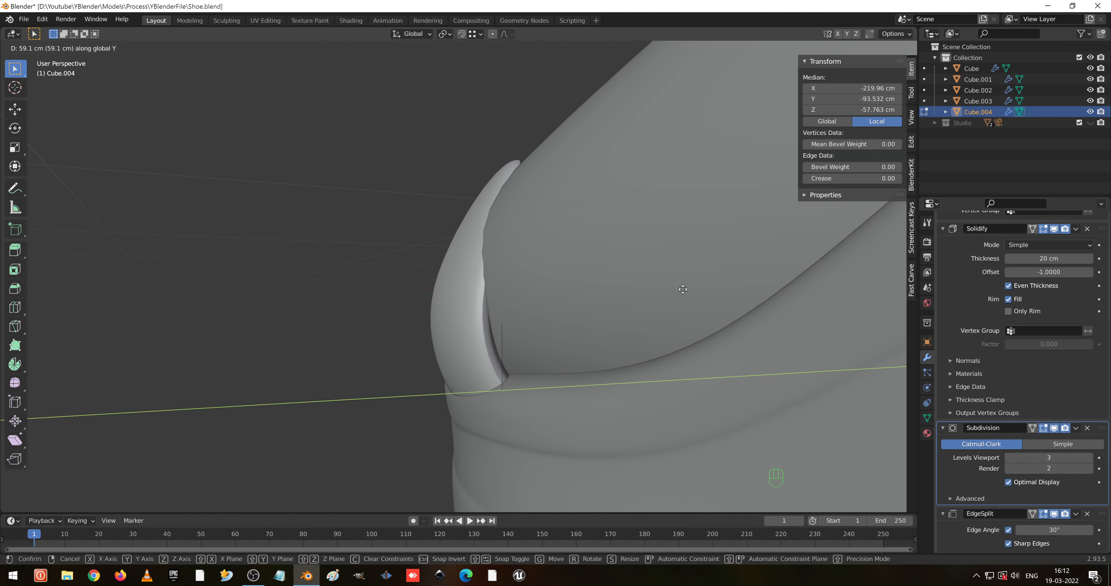
{"action": "left_click", "coordinate": [682, 285]}
{"action": "key", "text": "shift+z"}
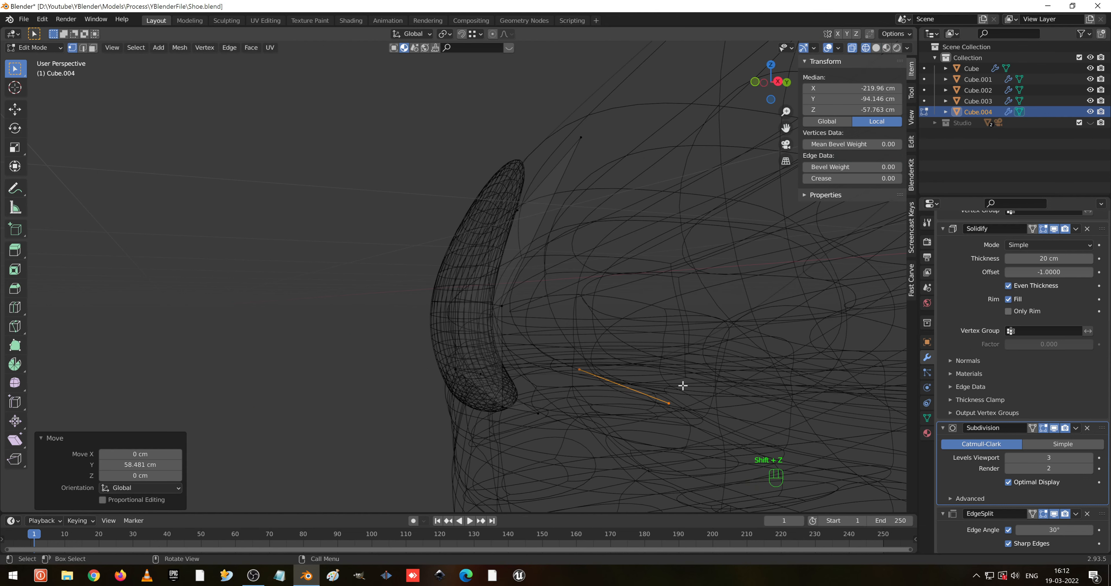
{"action": "key", "text": "g"}
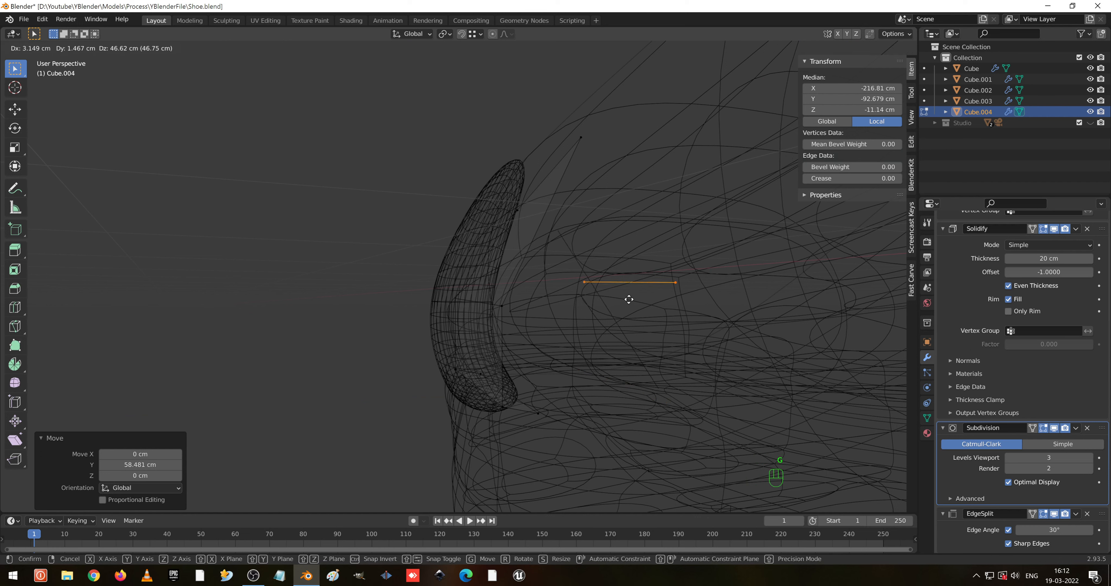
{"action": "right_click", "coordinate": [695, 334]}
{"action": "key", "text": "ctrl+z"}
{"action": "key", "text": "ctrl+z"}
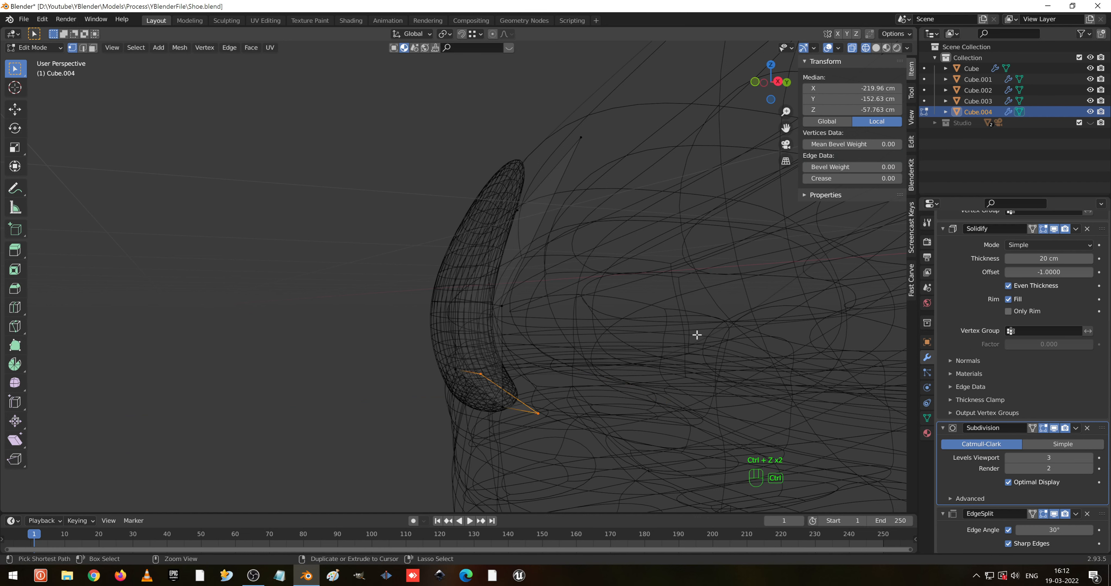
- Move the extruded lower edge about 5 cm in X, 10 cm in Y and 10 cm in Z, and check the patch's fit
{"action": "key", "text": "g"}
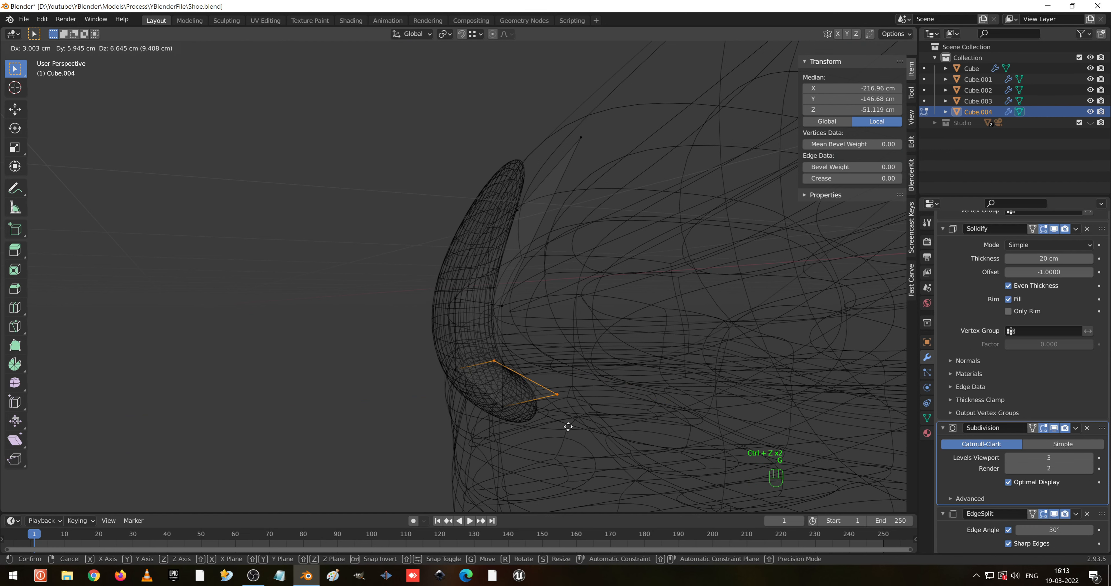
{"action": "left_click", "coordinate": [577, 419]}
{"action": "middle_click_drag", "start_coordinate": [526, 389], "coordinate": [555, 377]}
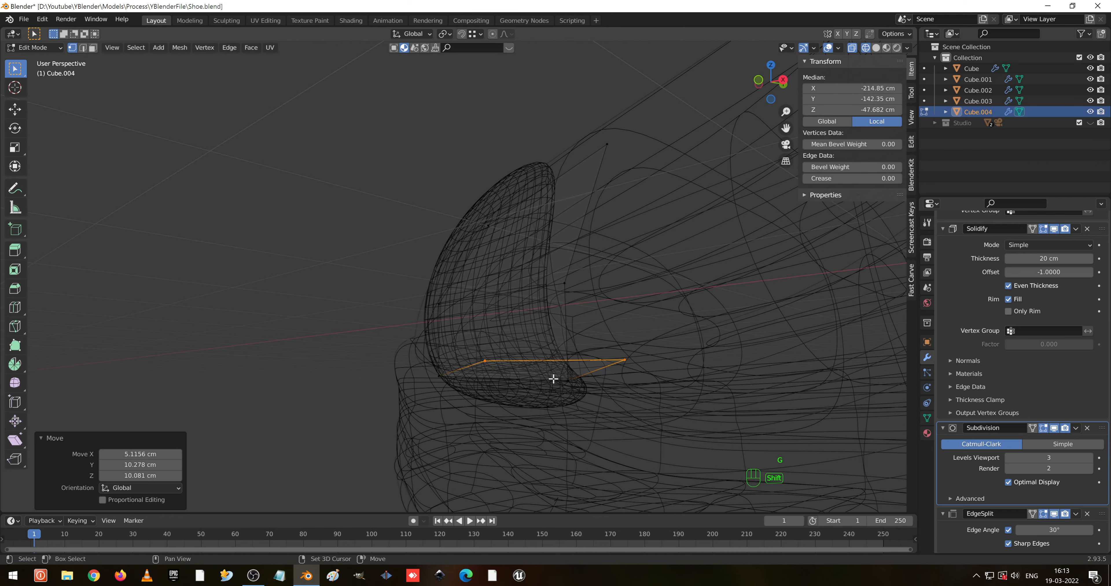
{"action": "key", "text": "shift+z"}
{"action": "scroll", "coordinate": [605, 370], "scroll_direction": "up", "scroll_amount": 2}
{"action": "middle_click_drag", "start_coordinate": [631, 365], "coordinate": [622, 342]}
{"action": "middle_click_drag", "start_coordinate": [619, 399], "coordinate": [525, 301]}
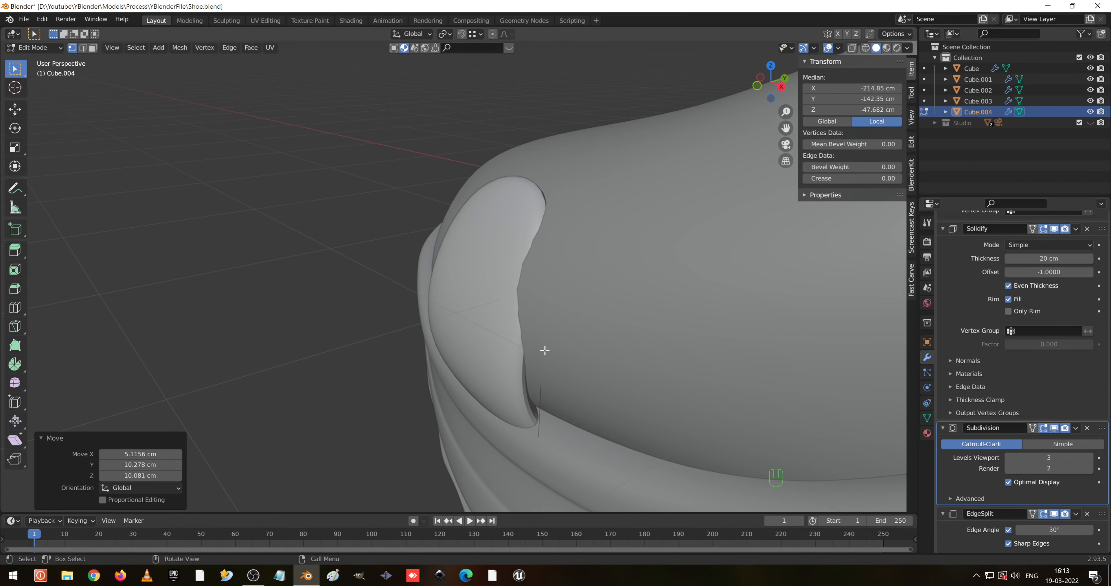
{"action": "mouse_move", "coordinate": [545, 351]}
{"action": "middle_mouse_down"}
{"action": "mouse_move", "coordinate": [546, 335]}
{"action": "mouse_move", "coordinate": [533, 334]}
{"action": "middle_mouse_up"}
- Set the patch's Solidify thickness to 17 cm
{"action": "scroll", "coordinate": [1003, 458], "scroll_direction": "up", "scroll_amount": 2}
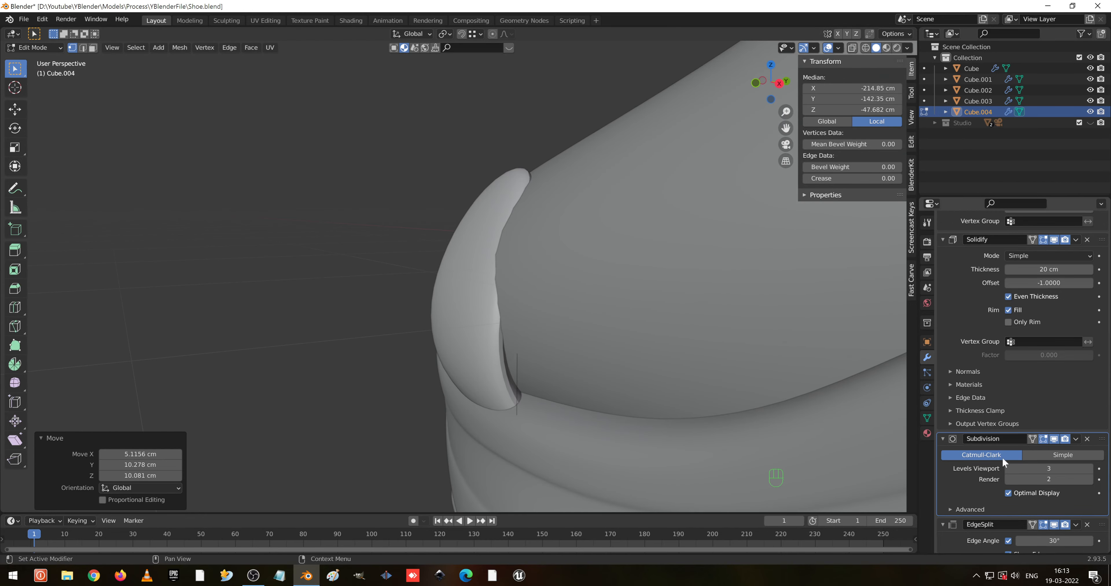
{"action": "scroll", "coordinate": [1003, 458], "scroll_direction": "up", "scroll_amount": 4}
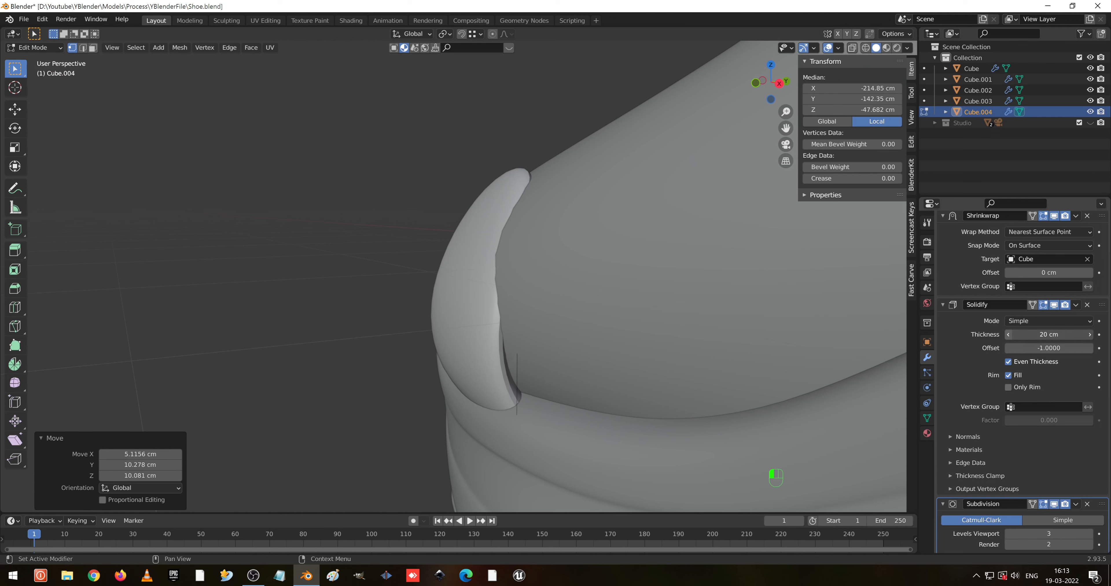
{"action": "left_click", "coordinate": [1009, 335]}
{"action": "left_click", "coordinate": [1008, 334]}
{"action": "left_click", "coordinate": [1008, 334]}
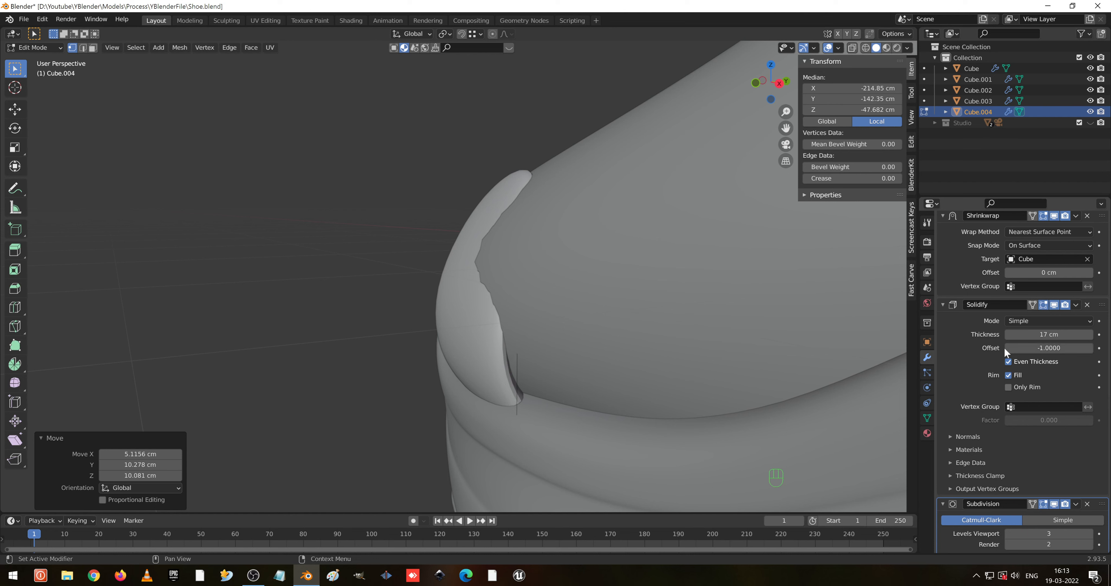
- Set the patch's Shrinkwrap offset to -8 cm
{"action": "left_click", "coordinate": [1009, 273]}
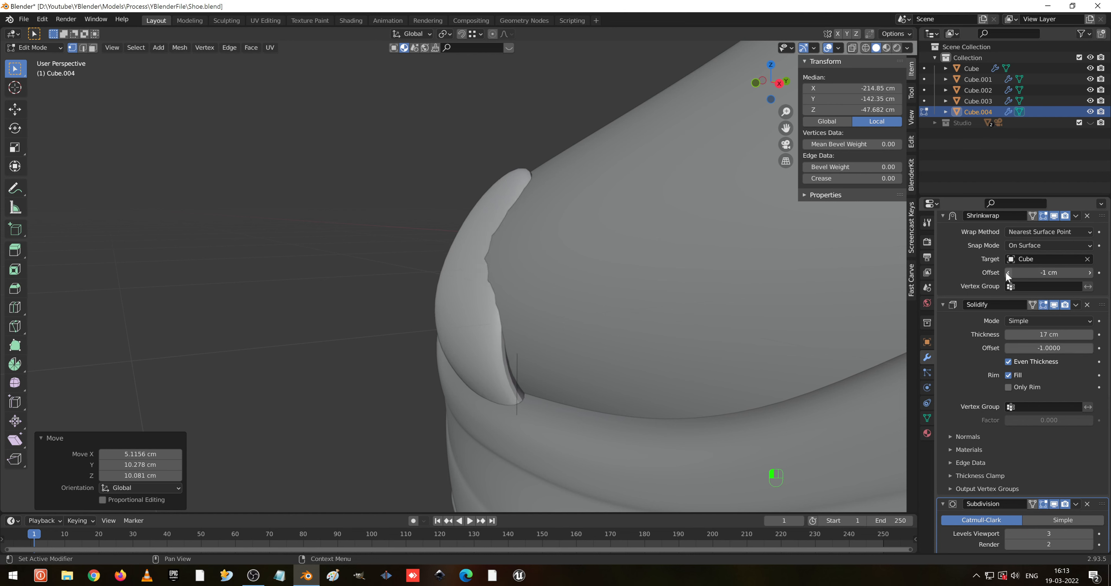
{"action": "left_click", "coordinate": [1007, 274]}
{"action": "left_click", "coordinate": [1007, 273]}
{"action": "left_click", "coordinate": [1007, 274]}
{"action": "left_click", "coordinate": [1007, 274]}
{"action": "left_click", "coordinate": [1007, 273]}
{"action": "left_click", "coordinate": [1007, 273]}
{"action": "left_click", "coordinate": [1007, 273]}
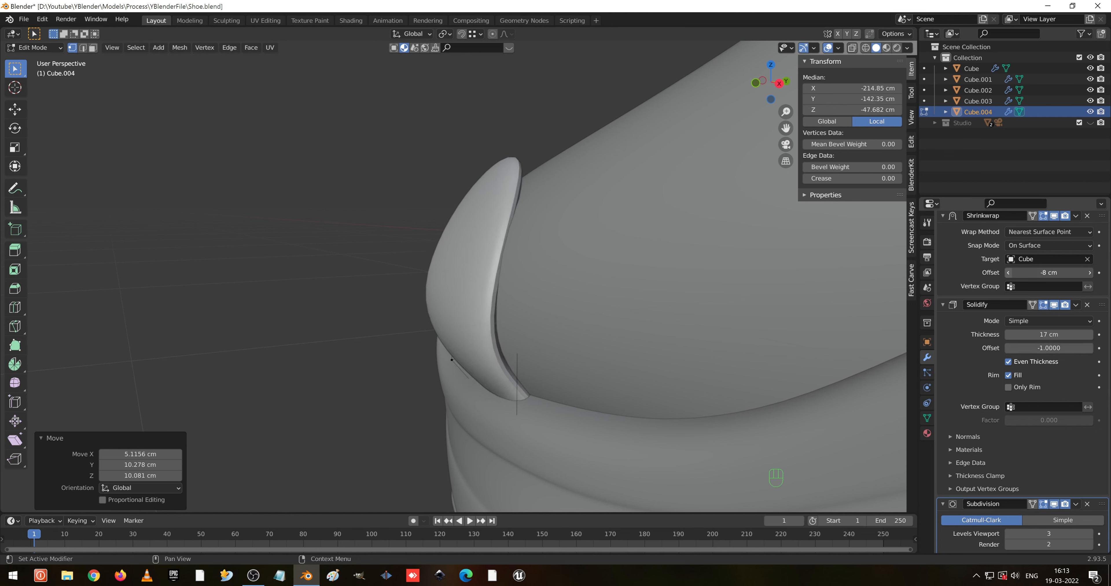
{"action": "left_click", "coordinate": [1008, 274]}
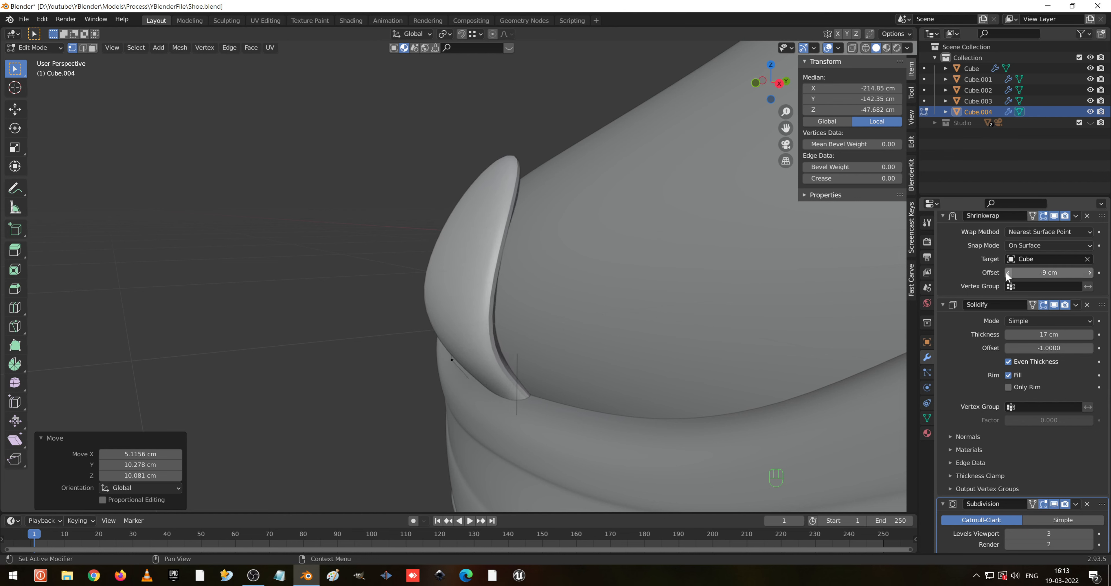
{"action": "left_click", "coordinate": [1090, 273]}
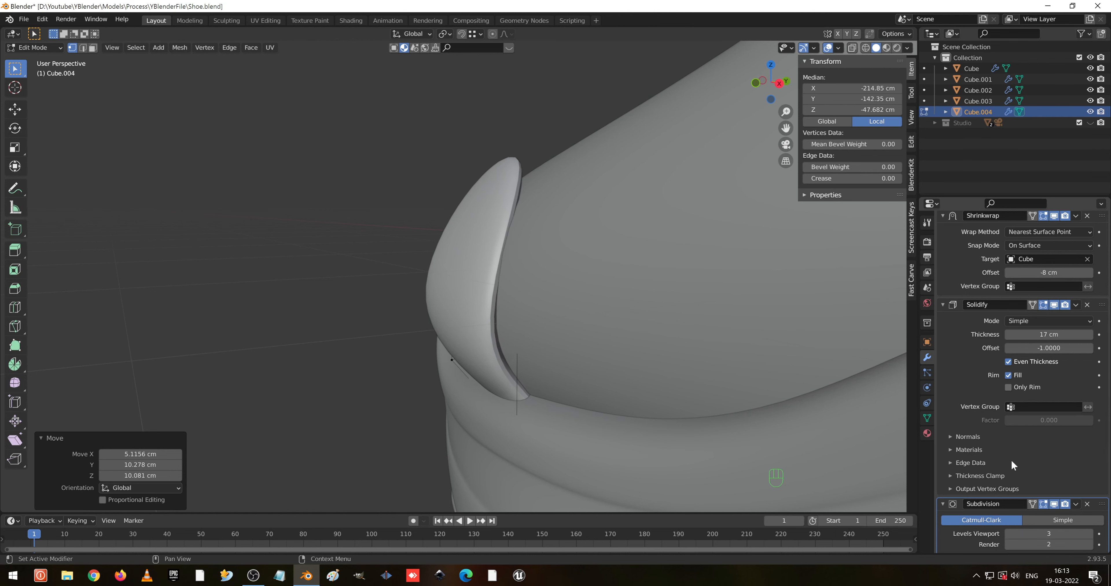
{"action": "scroll", "coordinate": [1029, 512], "scroll_direction": "down", "scroll_amount": 1}
- Try moving the patch's lower toe-side corner vertex about 30 cm outward and down
{"action": "middle_click_drag", "start_coordinate": [511, 307], "coordinate": [677, 297]}
{"action": "left_click", "coordinate": [414, 377]}
{"action": "middle_click_drag", "start_coordinate": [463, 389], "coordinate": [493, 390]}
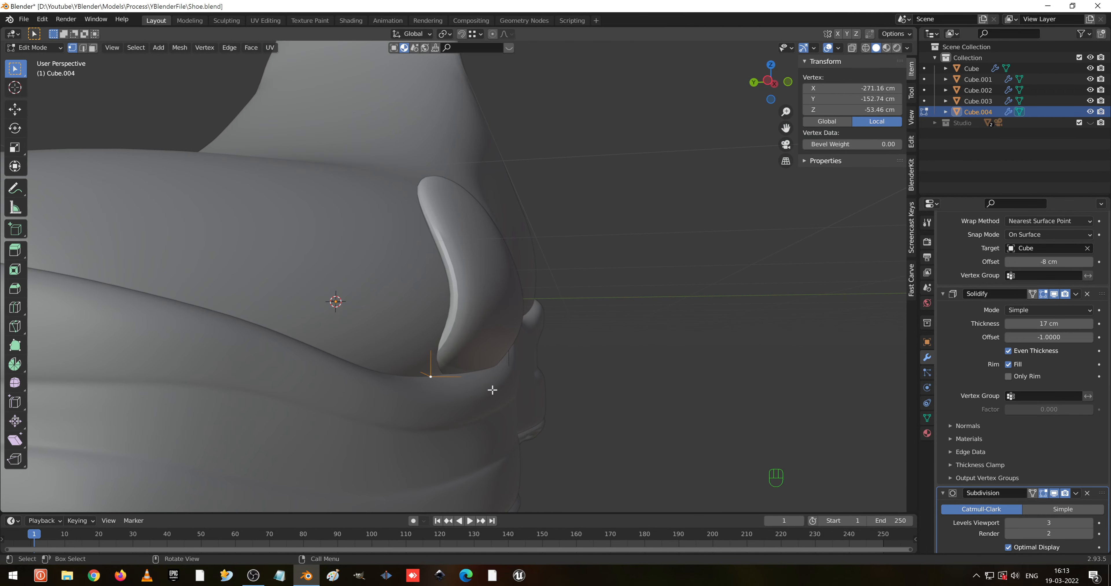
{"action": "key", "text": "g"}
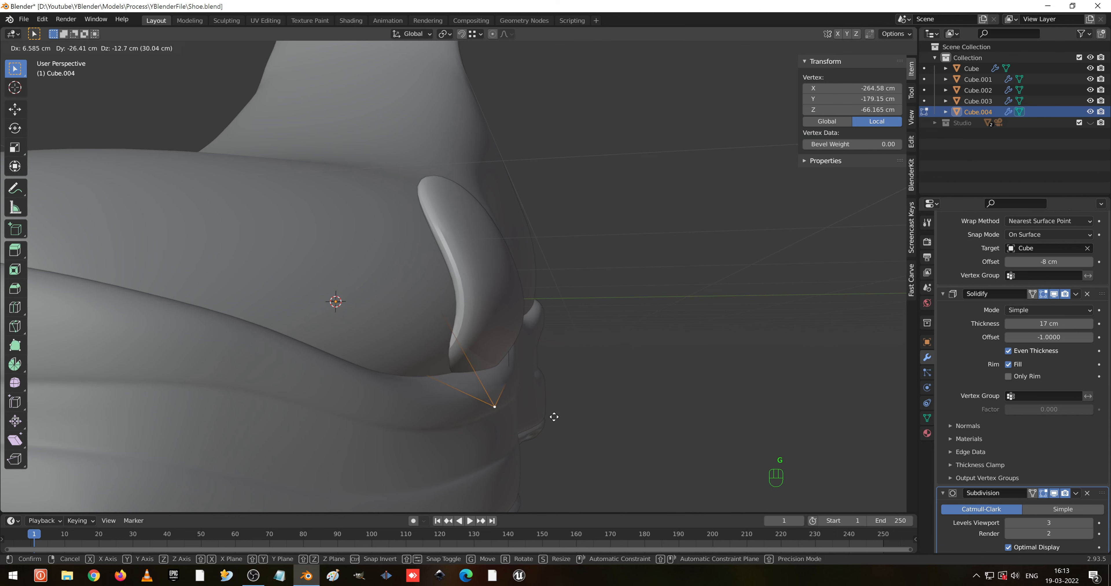
{"action": "left_click", "coordinate": [554, 417]}
{"action": "middle_click_drag", "start_coordinate": [504, 398], "coordinate": [429, 410]}
{"action": "middle_click_drag", "start_coordinate": [527, 320], "coordinate": [561, 304]}
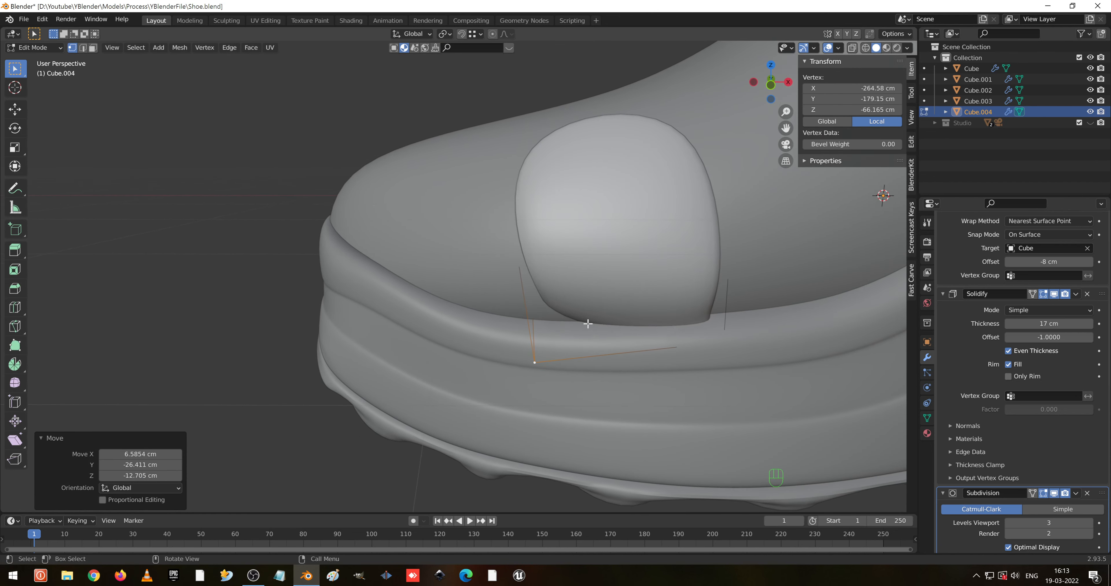
- Try a centred loop cut across the patch's lower section, and undo it together with the corner vertex move
{"action": "key", "text": "ctrl+r"}
{"action": "left_click", "coordinate": [539, 309]}
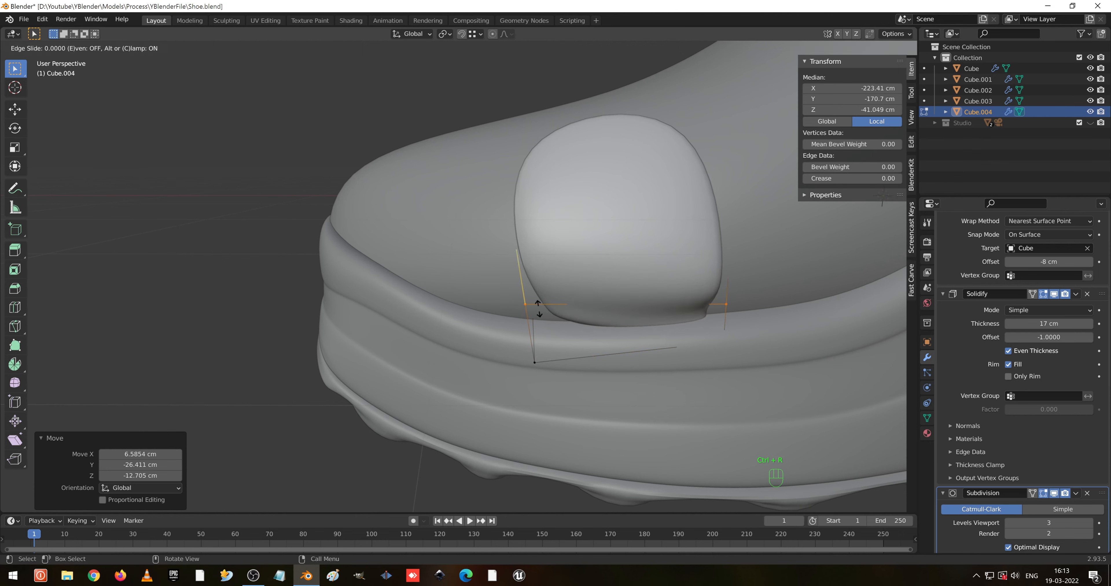
{"action": "left_click", "coordinate": [539, 309]}
{"action": "mouse_move", "coordinate": [539, 308]}
{"action": "middle_mouse_down"}
{"action": "mouse_move", "coordinate": [590, 277]}
{"action": "mouse_move", "coordinate": [622, 301]}
{"action": "middle_mouse_up"}
{"action": "key", "text": "shift+z"}
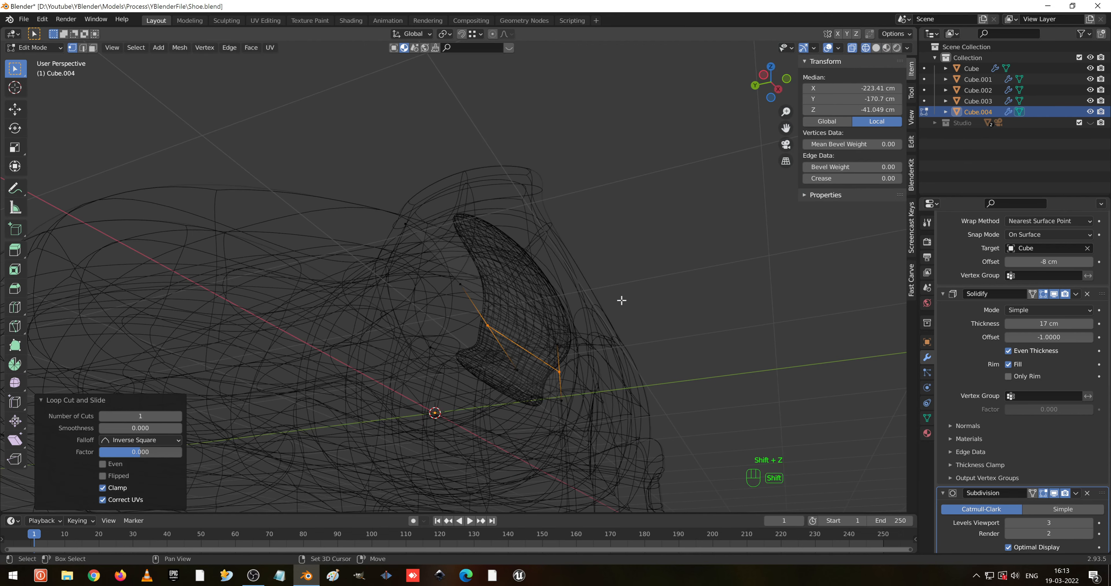
{"action": "middle_click_drag", "start_coordinate": [530, 361], "coordinate": [531, 377]}
{"action": "key", "text": "ctrl+z"}
{"action": "key", "text": "ctrl+z"}
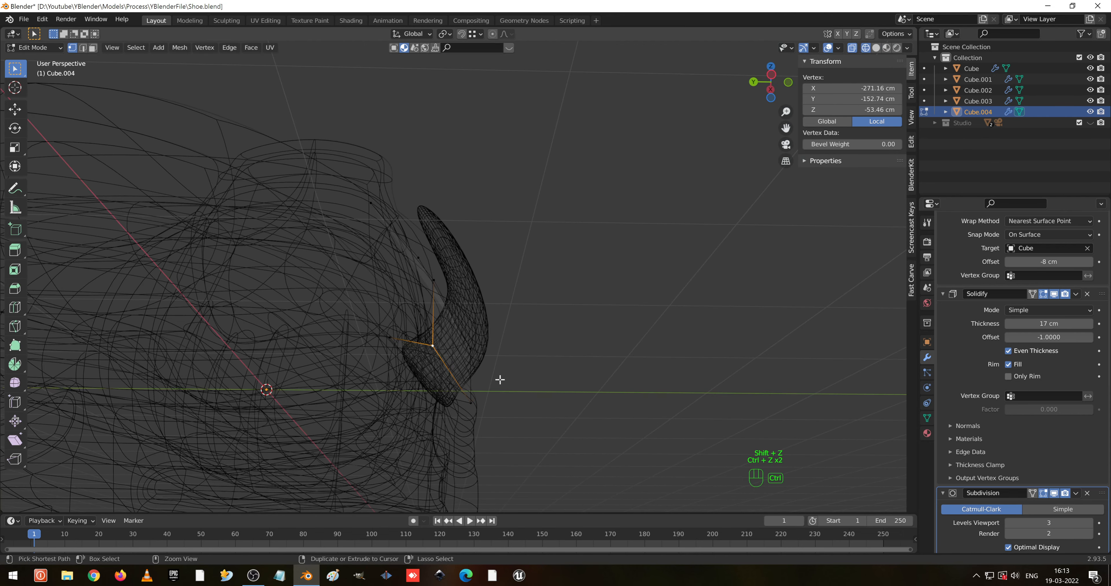
- Select the patch's upper edge in wireframe and move it about -21.8 cm along the Y axis
{"action": "middle_click_drag", "start_coordinate": [446, 389], "coordinate": [459, 404]}
{"action": "middle_click_drag", "start_coordinate": [465, 302], "coordinate": [358, 304]}
{"action": "left_click_drag", "start_coordinate": [315, 276], "coordinate": [424, 334]}
{"action": "key", "text": "g"}
{"action": "key", "text": "y"}
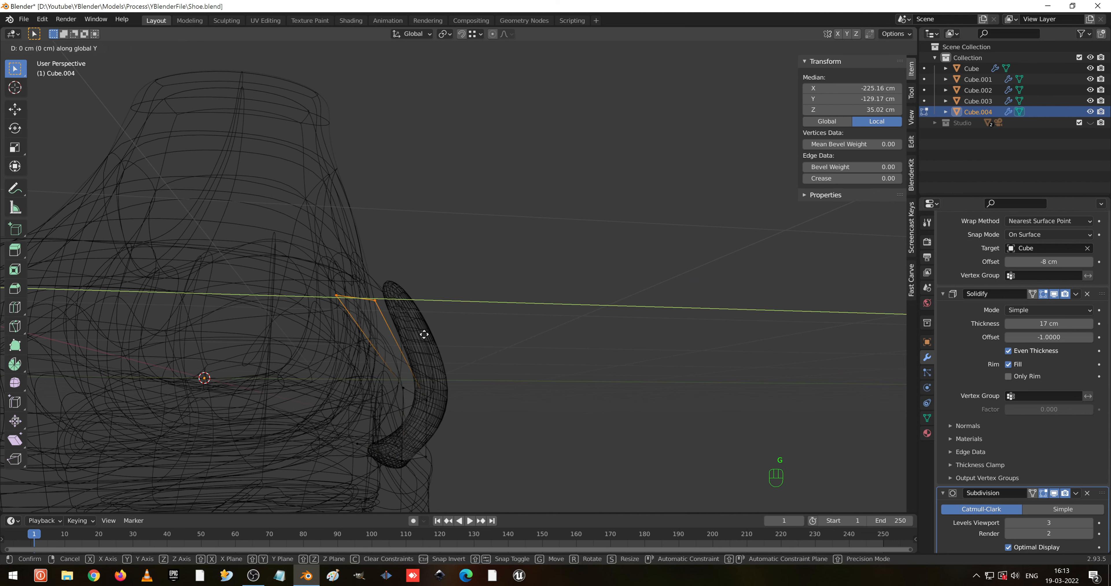
{"action": "left_click", "coordinate": [461, 329]}
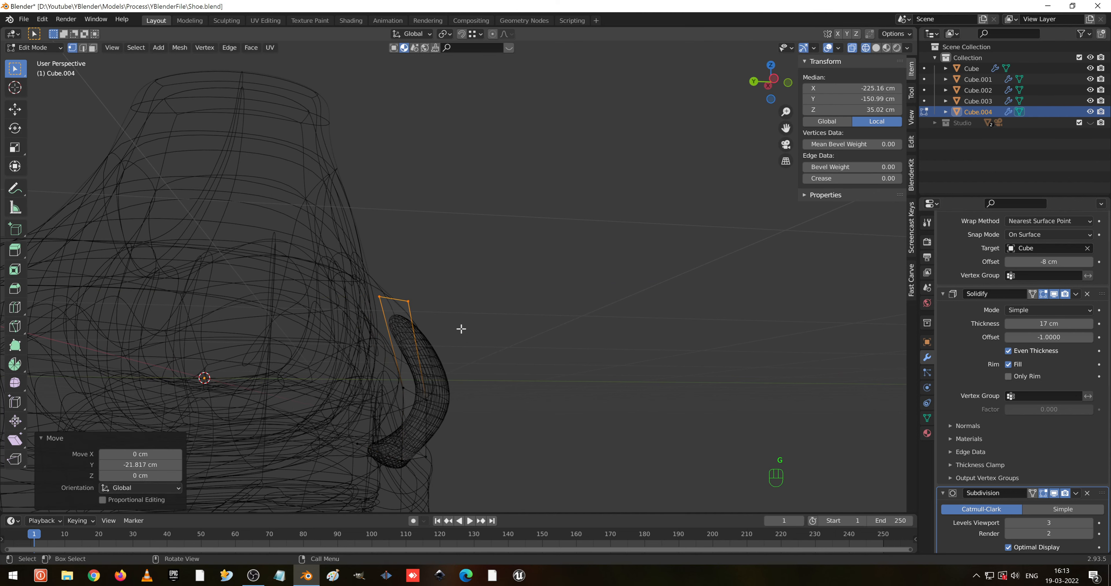
- Add one loop cut across the patch's upper section, slid downward to a factor of about 0.425
{"action": "key", "text": "shift+z"}
{"action": "scroll", "coordinate": [432, 367], "scroll_direction": "up", "scroll_amount": 5}
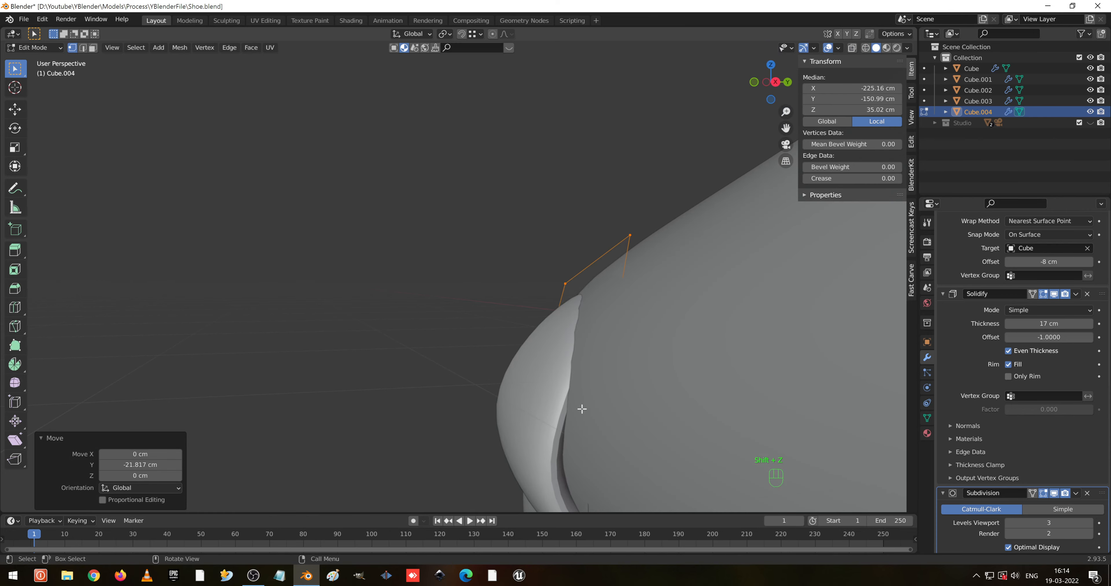
{"action": "middle_click_drag", "start_coordinate": [582, 409], "coordinate": [613, 409]}
{"action": "key", "text": "ctrl+r"}
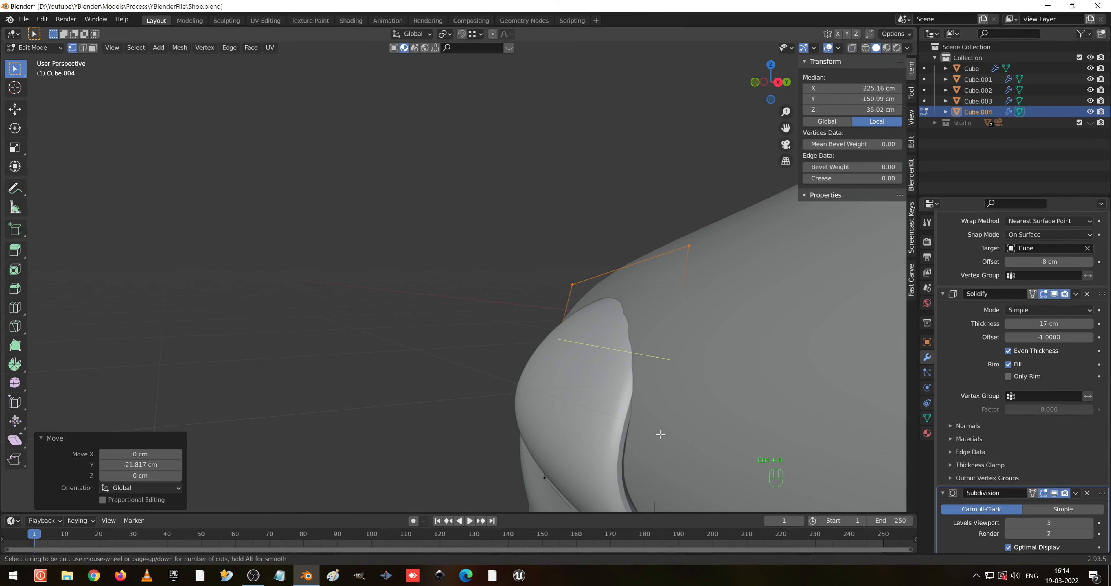
{"action": "left_click", "coordinate": [657, 442]}
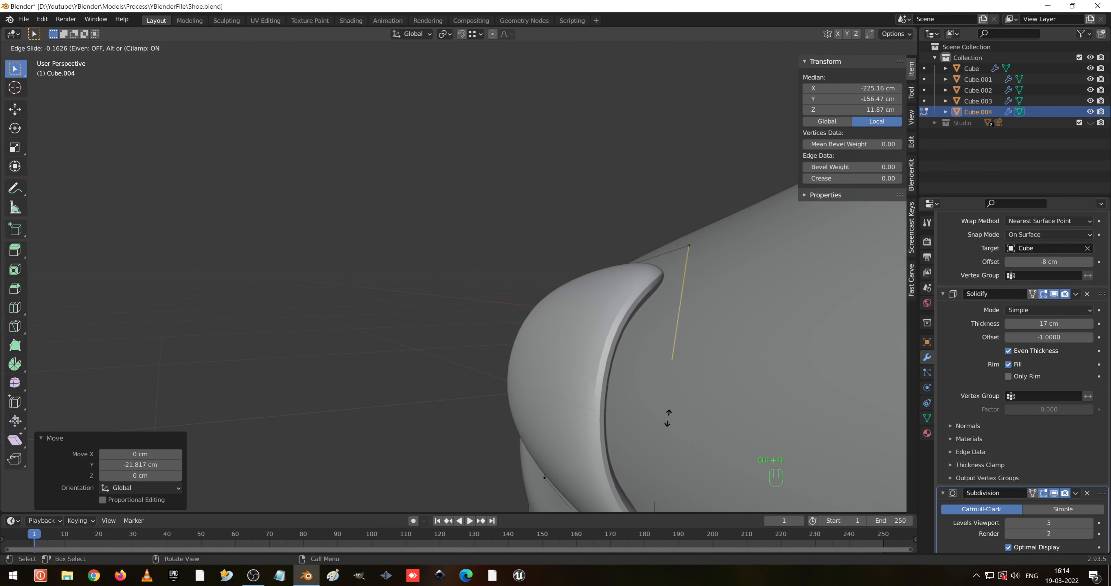
{"action": "left_click", "coordinate": [654, 485]}
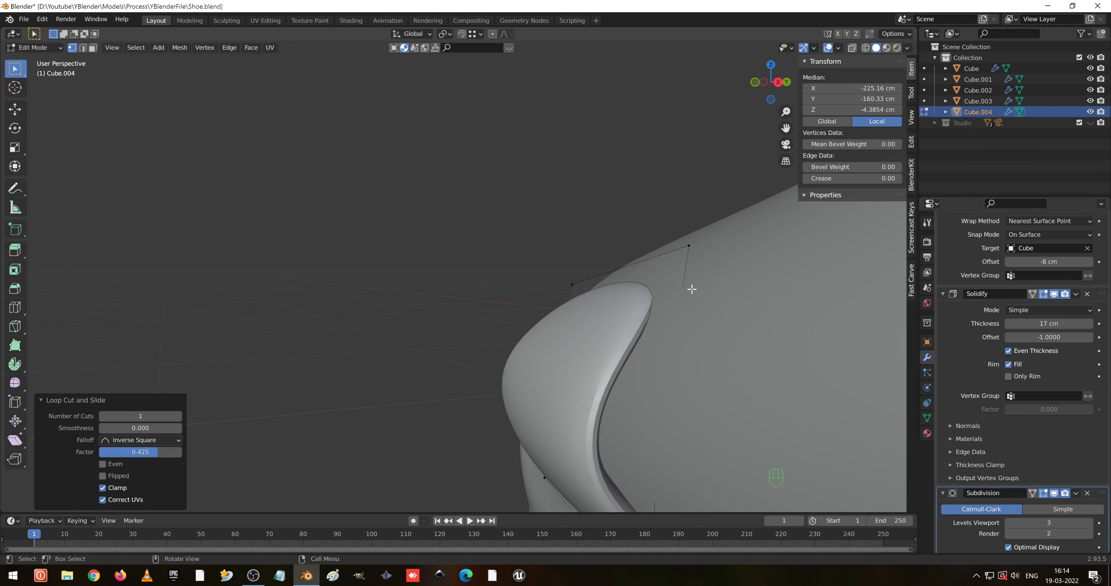
- Try moving the patch's upper edge about -51.9 cm in X, -113 cm in Y and 8.4 cm in Z
{"action": "left_click_drag", "start_coordinate": [476, 192], "coordinate": [713, 295]}
{"action": "key", "text": "g"}
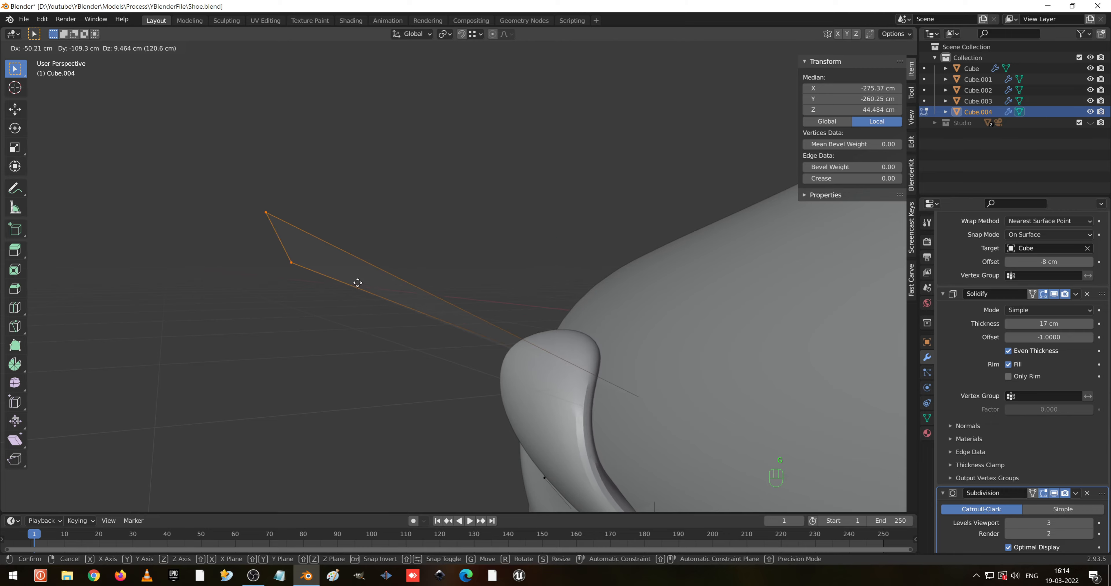
{"action": "left_click", "coordinate": [429, 285]}
{"action": "middle_click_drag", "start_coordinate": [429, 288], "coordinate": [644, 280]}
{"action": "middle_click_drag", "start_coordinate": [389, 371], "coordinate": [378, 387], "text": "shift"}
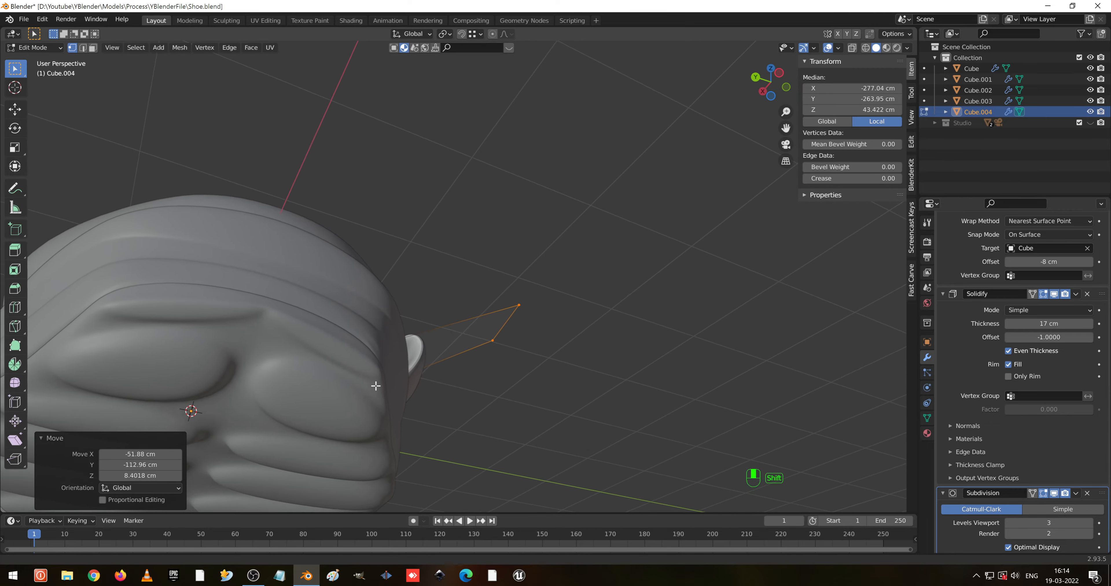
{"action": "middle_click_drag", "start_coordinate": [457, 375], "coordinate": [390, 413]}
{"action": "middle_click_drag", "start_coordinate": [505, 362], "coordinate": [550, 298], "text": "shift"}
- Select the patch's middle face strip in wireframe, and undo this selection together with the upper edge move
{"action": "scroll", "coordinate": [628, 276], "scroll_direction": "up", "scroll_amount": 3}
{"action": "key", "text": "shift+z"}
{"action": "scroll", "coordinate": [642, 258], "scroll_direction": "up", "scroll_amount": 2}
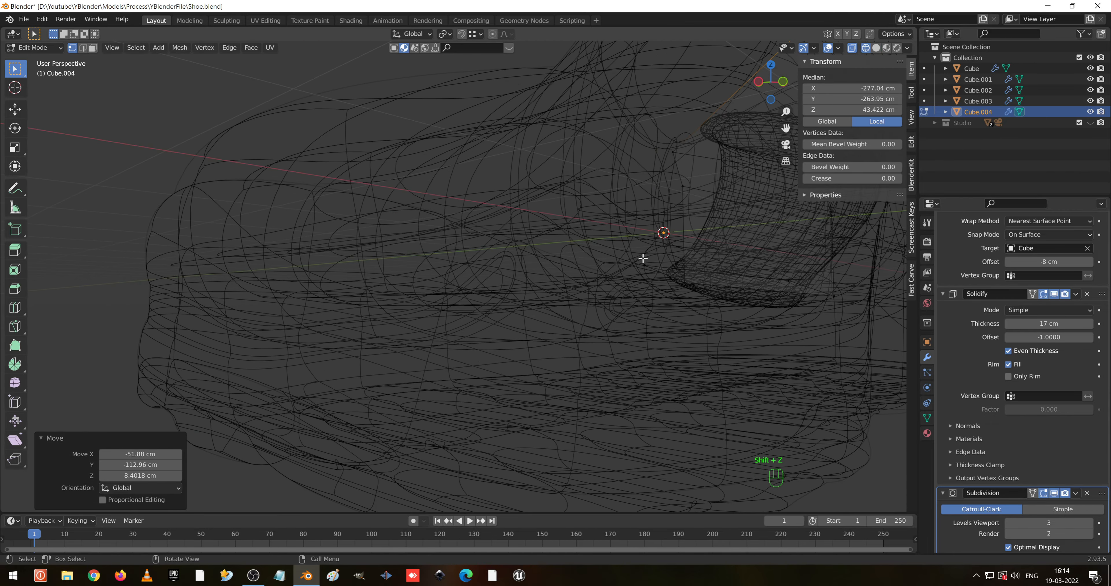
{"action": "middle_click_drag", "start_coordinate": [653, 276], "coordinate": [591, 327], "text": "shift"}
{"action": "left_click_drag", "start_coordinate": [545, 195], "coordinate": [797, 303]}
{"action": "scroll", "coordinate": [772, 305], "scroll_direction": "down", "scroll_amount": 2}
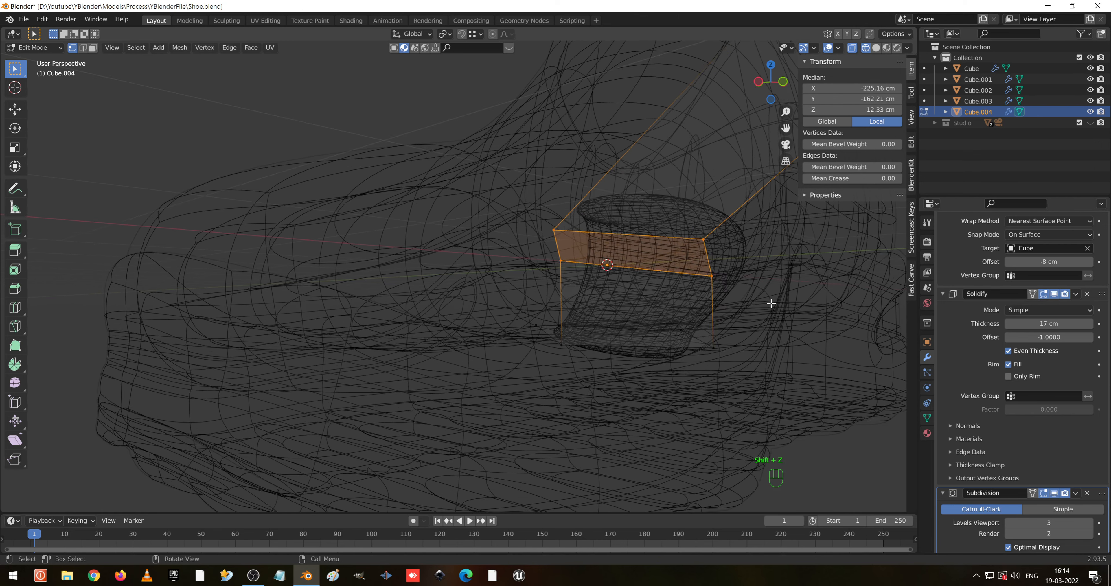
{"action": "middle_click_drag", "start_coordinate": [689, 240], "coordinate": [661, 302], "text": "shift"}
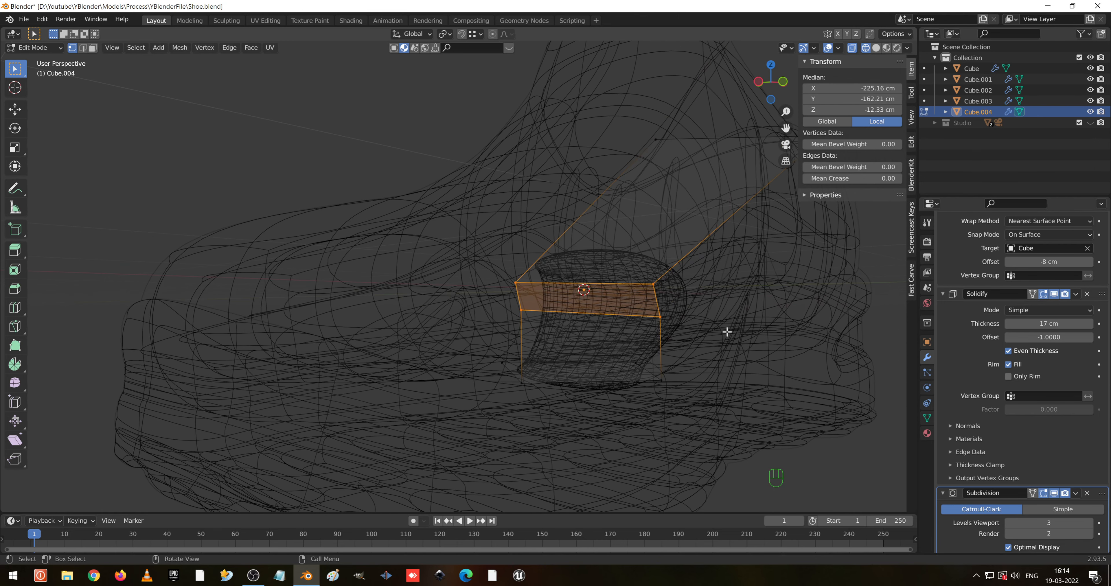
{"action": "key", "text": "ctrl+z"}
{"action": "key", "text": "ctrl+z"}
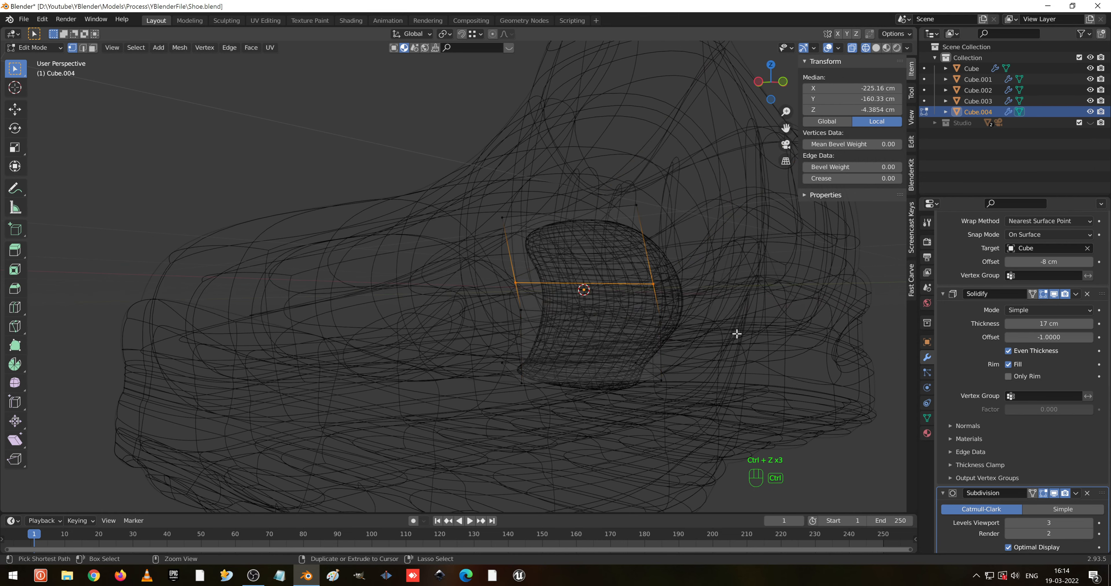
- Slide the patch's lower cross loop downward by a factor of about -0.556, and slide the upper cross loop to respace them
{"action": "left_click", "coordinate": [564, 315], "text": "alt"}
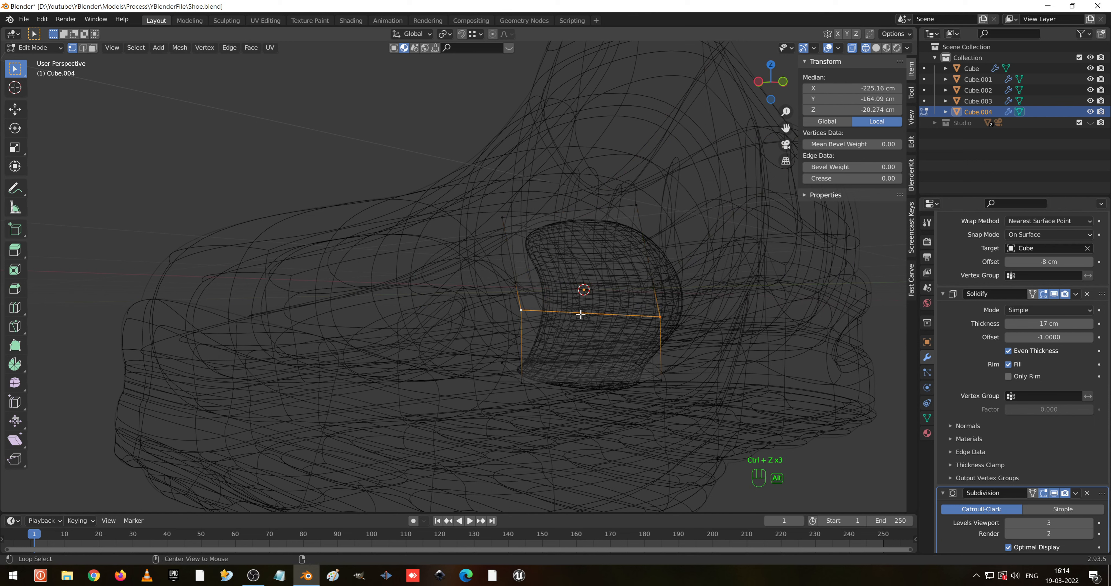
{"action": "key", "text": "g"}
{"action": "key", "text": "g"}
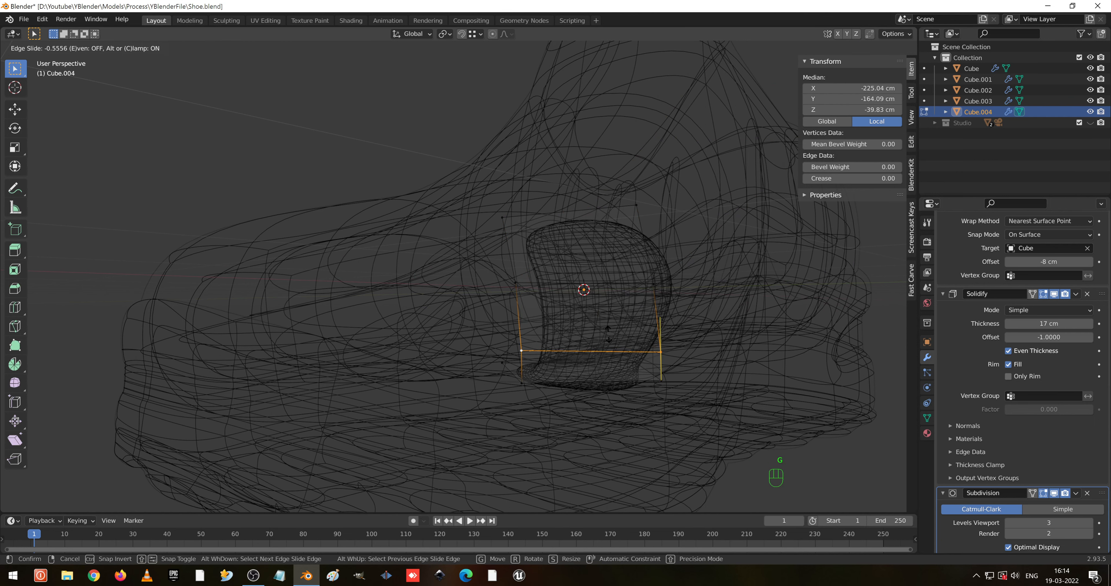
{"action": "left_click", "coordinate": [609, 334]}
{"action": "key", "text": "g"}
{"action": "key", "text": "g"}
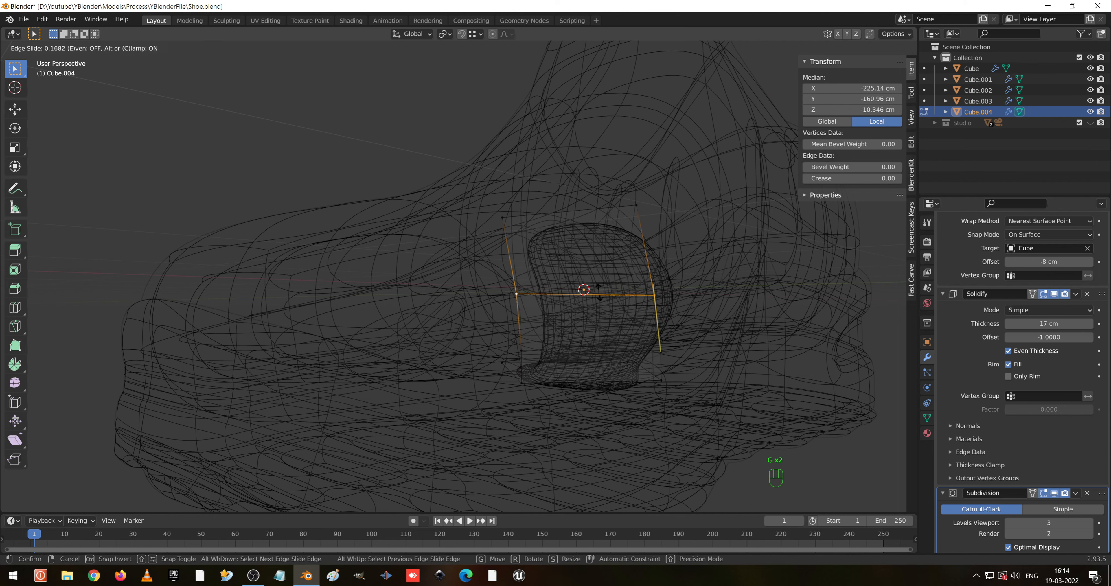
{"action": "left_click", "coordinate": [606, 279]}
- Extrude the patch's upper edge about 3 cm in X, 65.7 cm in Y and 27.9 cm in Z towards the shoe's top
{"action": "key", "text": "shift+z"}
{"action": "middle_click_drag", "start_coordinate": [606, 280], "coordinate": [540, 383]}
{"action": "scroll", "coordinate": [501, 336], "scroll_direction": "down", "scroll_amount": 3}
{"action": "scroll", "coordinate": [500, 336], "scroll_direction": "down", "scroll_amount": 5}
{"action": "left_click_drag", "start_coordinate": [504, 354], "coordinate": [509, 356]}
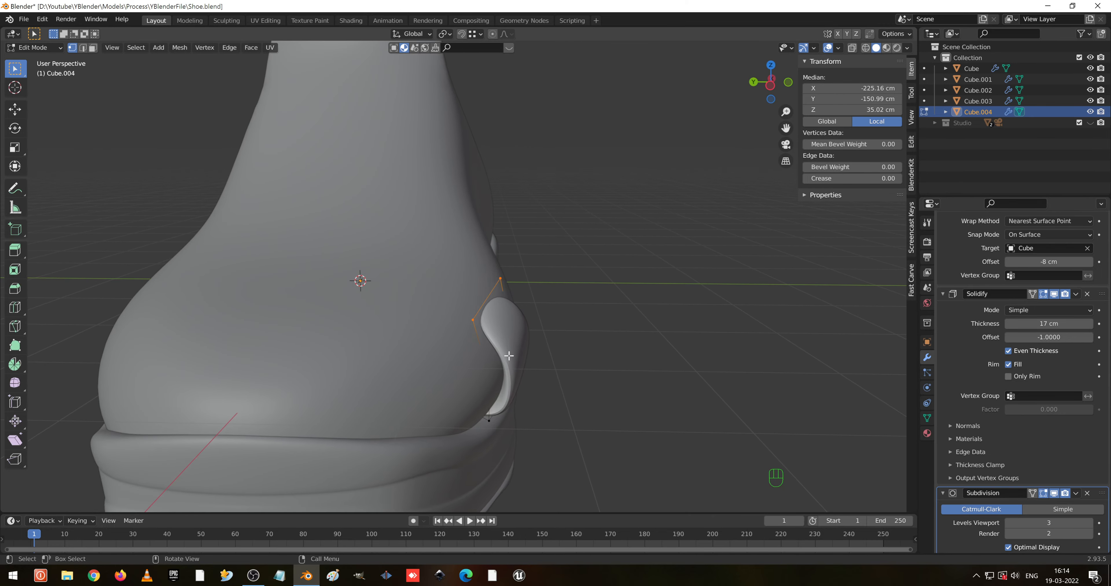
{"action": "key", "text": "e"}
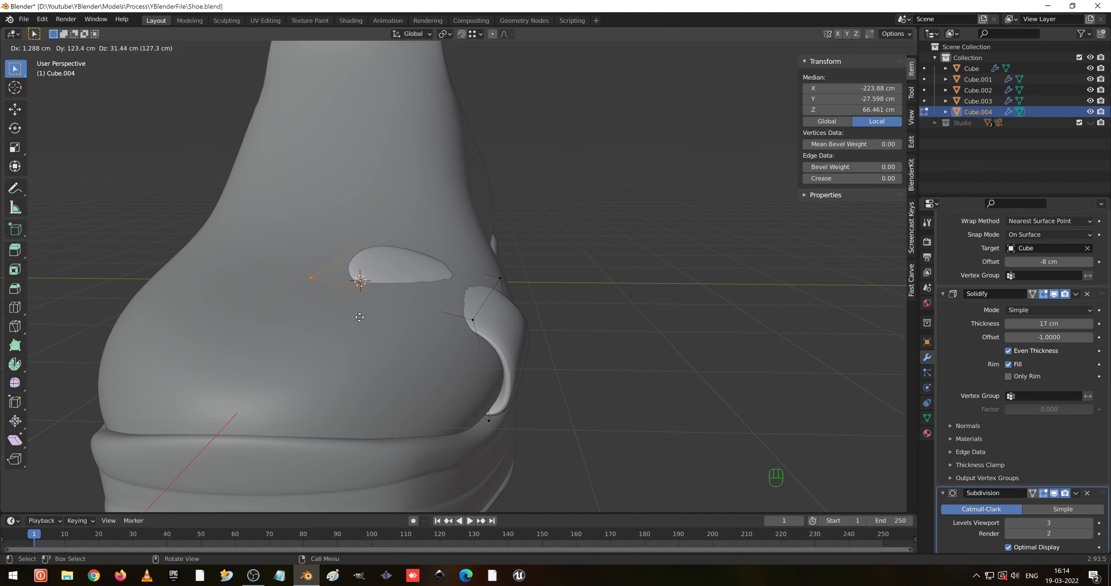
{"action": "left_click", "coordinate": [437, 320]}
- Set the patch's Shrinkwrap offset to 0 cm
{"action": "double_click", "coordinate": [1076, 261]}
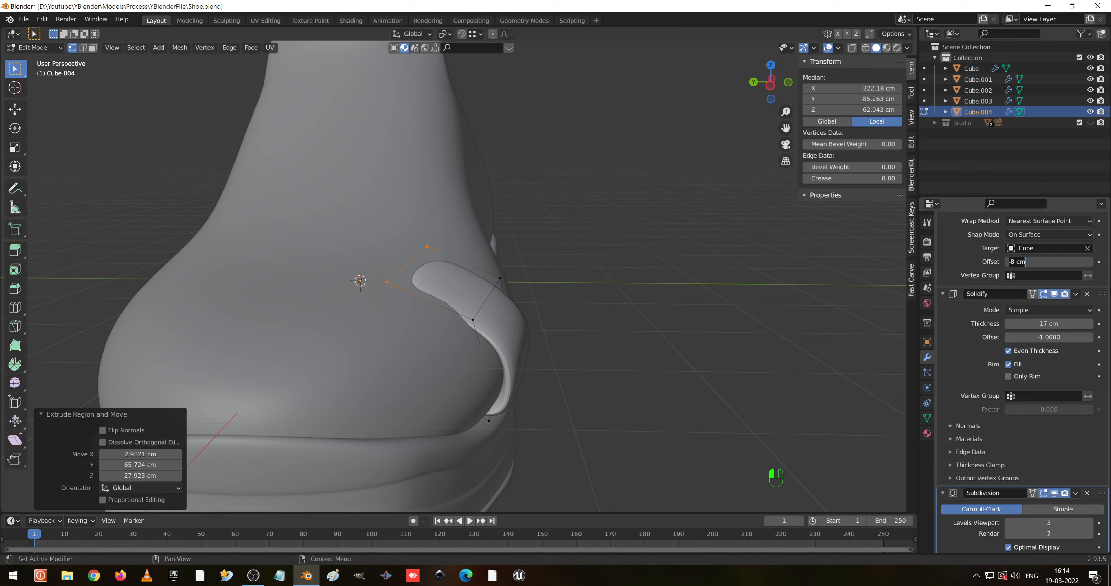
{"action": "key", "text": "Return"}
{"action": "middle_click_drag", "start_coordinate": [666, 357], "coordinate": [467, 360]}
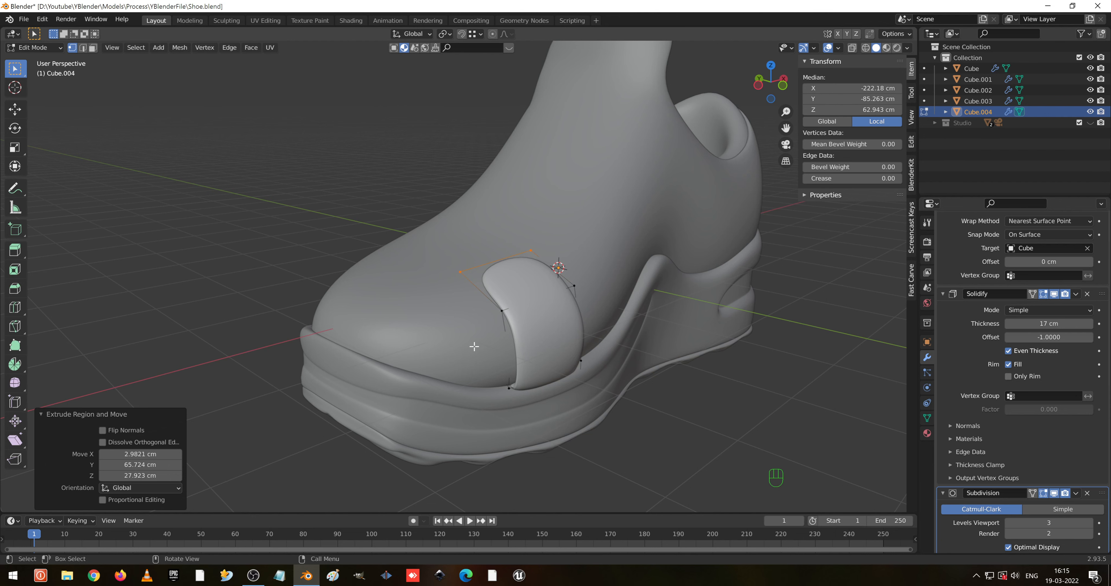
{"action": "mouse_move", "coordinate": [477, 347]}
{"action": "middle_mouse_down"}
{"action": "mouse_move", "coordinate": [441, 305]}
{"action": "mouse_move", "coordinate": [424, 305]}
{"action": "mouse_move", "coordinate": [542, 295]}
{"action": "mouse_move", "coordinate": [458, 314]}
{"action": "mouse_move", "coordinate": [442, 340]}
{"action": "mouse_move", "coordinate": [468, 341]}
{"action": "middle_mouse_up"}
{"action": "scroll", "coordinate": [455, 315], "scroll_direction": "down", "scroll_amount": 3}
{"action": "scroll", "coordinate": [318, 331], "scroll_direction": "down", "scroll_amount": 2}
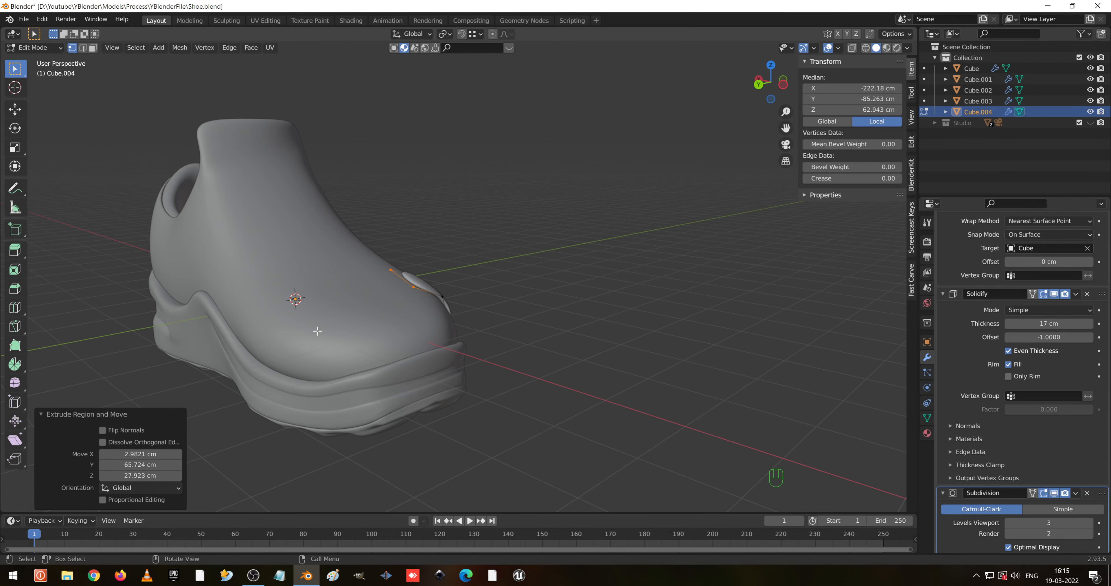
- Extrude the patch's leading edge twice across the shoe's top, about 94.3 cm and 118.6 cm along Y, with the second shifted 98.8 cm in X
{"action": "middle_click_drag", "start_coordinate": [331, 324], "coordinate": [427, 299]}
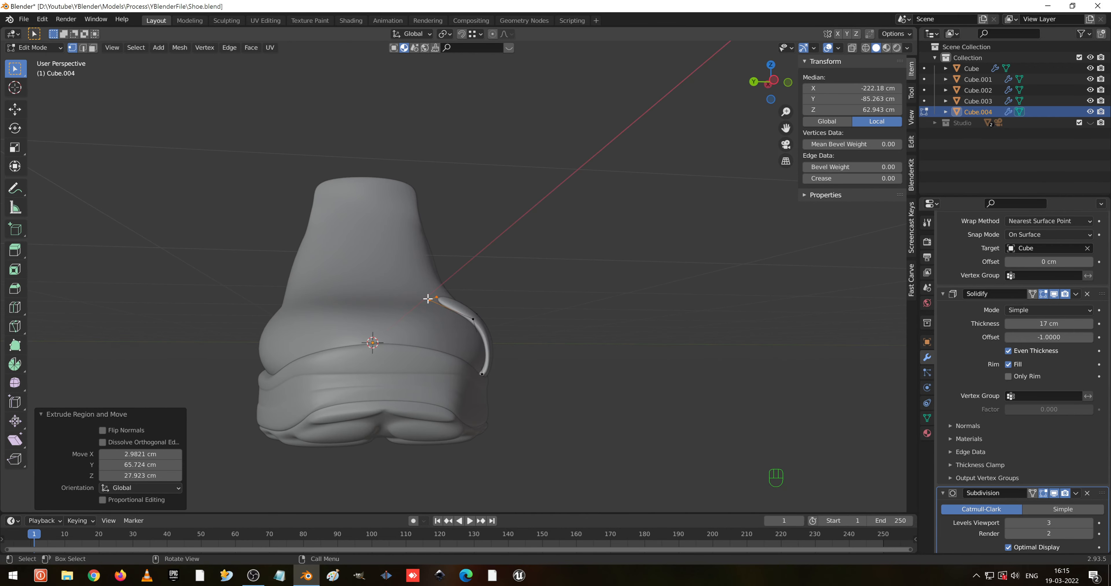
{"action": "key", "text": "e"}
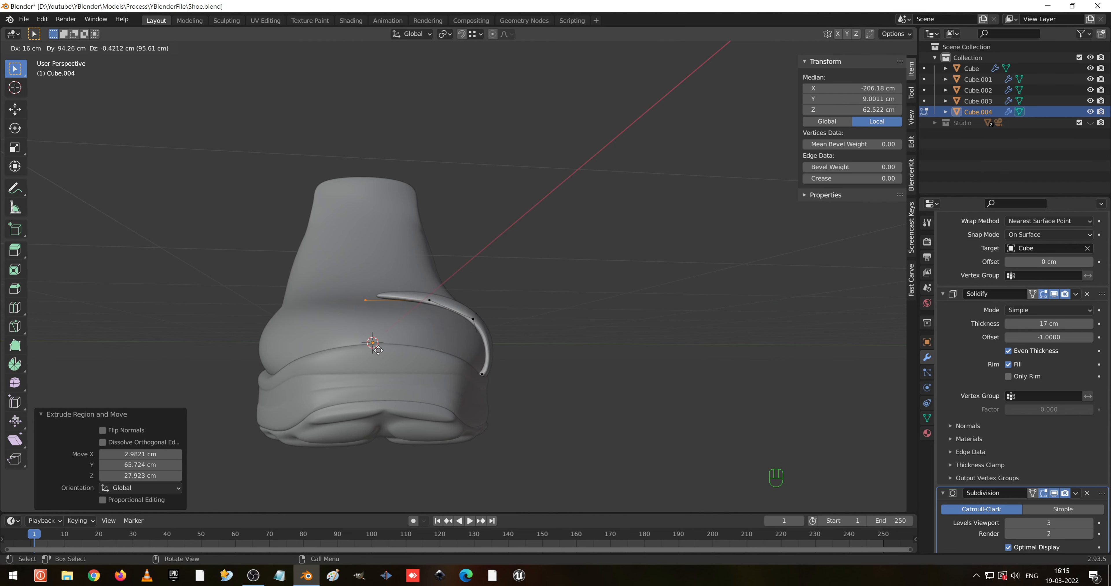
{"action": "left_click", "coordinate": [378, 350]}
{"action": "middle_click_drag", "start_coordinate": [369, 326], "coordinate": [388, 325]}
{"action": "key", "text": "e"}
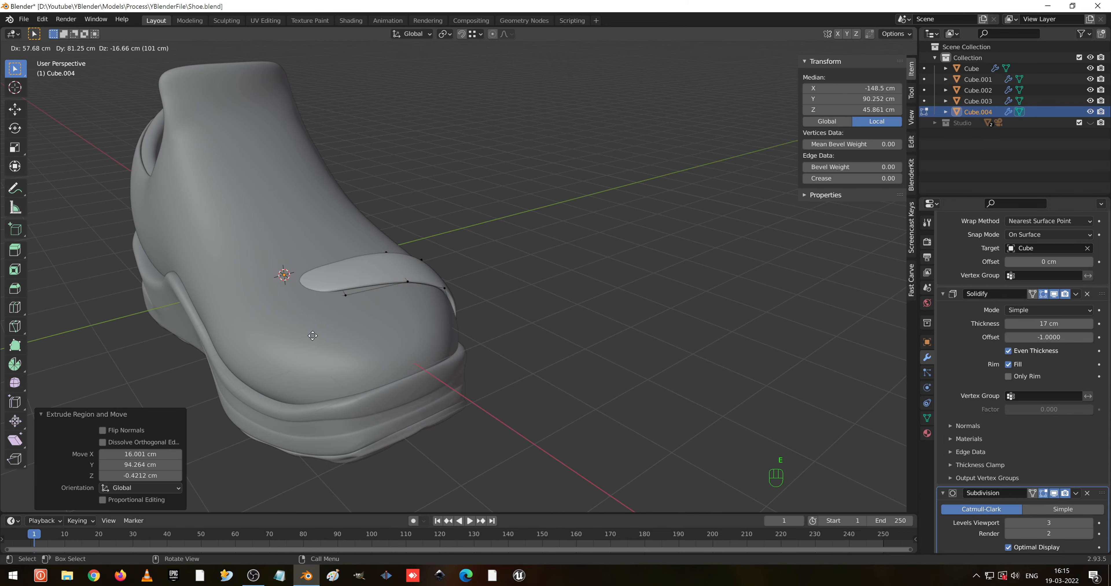
{"action": "left_click", "coordinate": [279, 323]}
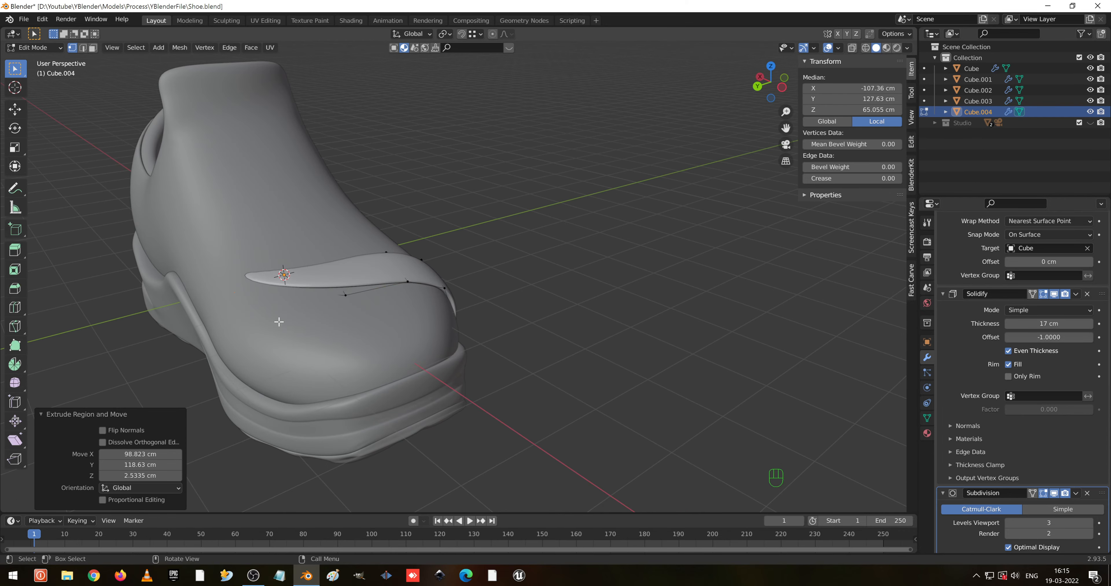
- Move the strap's leading edge about -79 cm along the X axis towards the toe
{"action": "middle_click_drag", "start_coordinate": [278, 322], "coordinate": [347, 230]}
{"action": "scroll", "coordinate": [347, 231], "scroll_direction": "up", "scroll_amount": 3}
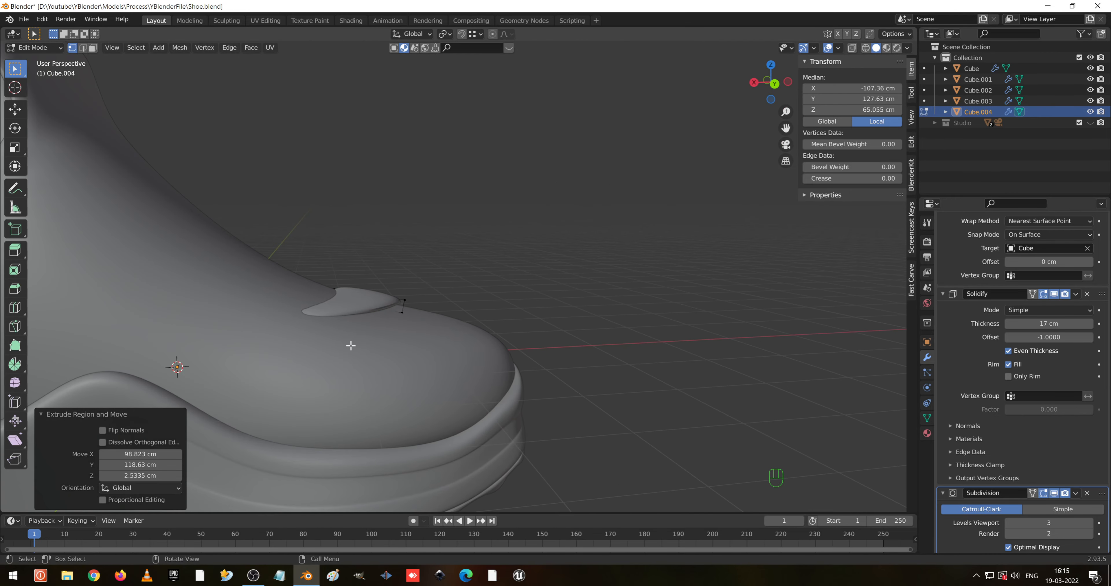
{"action": "scroll", "coordinate": [356, 342], "scroll_direction": "up", "scroll_amount": 2}
{"action": "key", "text": "g"}
{"action": "middle_click_drag", "start_coordinate": [364, 341], "coordinate": [409, 353]}
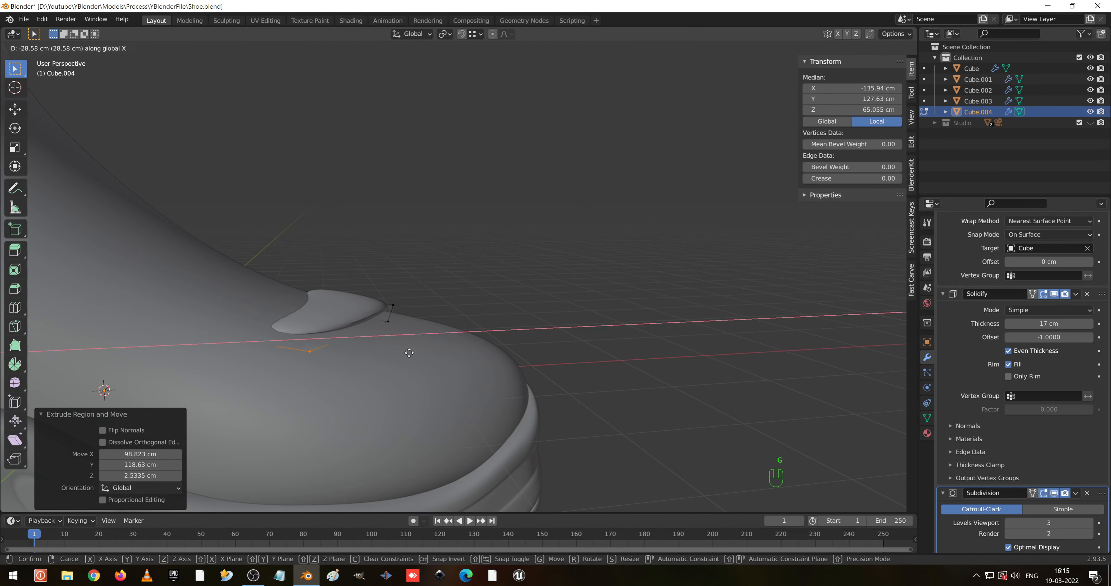
{"action": "left_click", "coordinate": [469, 369]}
- Extrude the strap's leading edge three times down the shoe's opposite side, following its curve towards the sole
{"action": "middle_click_drag", "start_coordinate": [469, 369], "coordinate": [209, 312]}
{"action": "scroll", "coordinate": [496, 236], "scroll_direction": "up", "scroll_amount": 3}
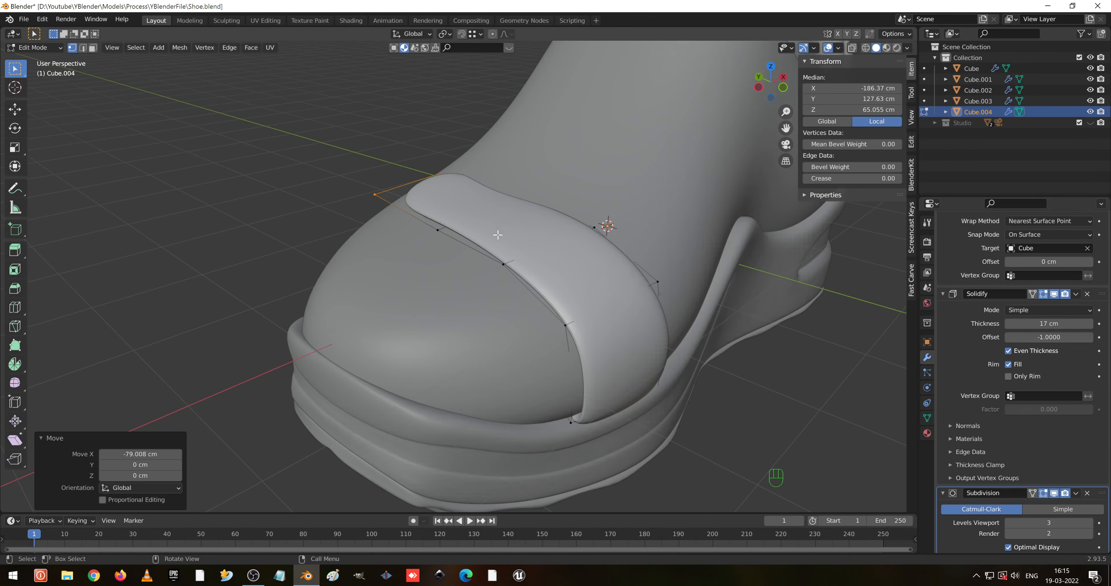
{"action": "middle_click_drag", "start_coordinate": [467, 234], "coordinate": [321, 376], "text": "shift"}
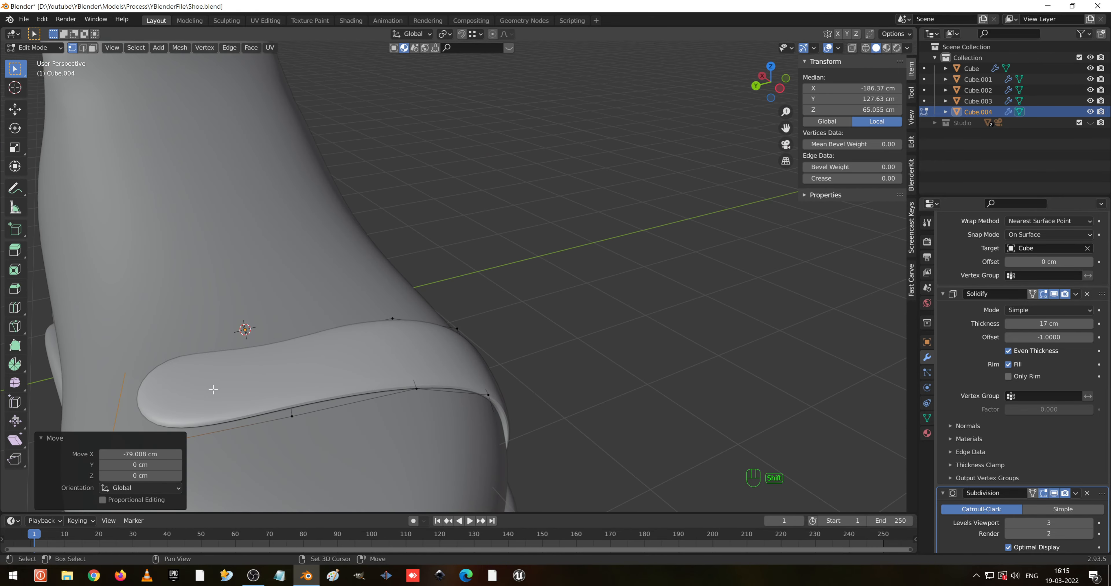
{"action": "middle_click_drag", "start_coordinate": [211, 389], "coordinate": [585, 287]}
{"action": "scroll", "coordinate": [542, 311], "scroll_direction": "down", "scroll_amount": 4}
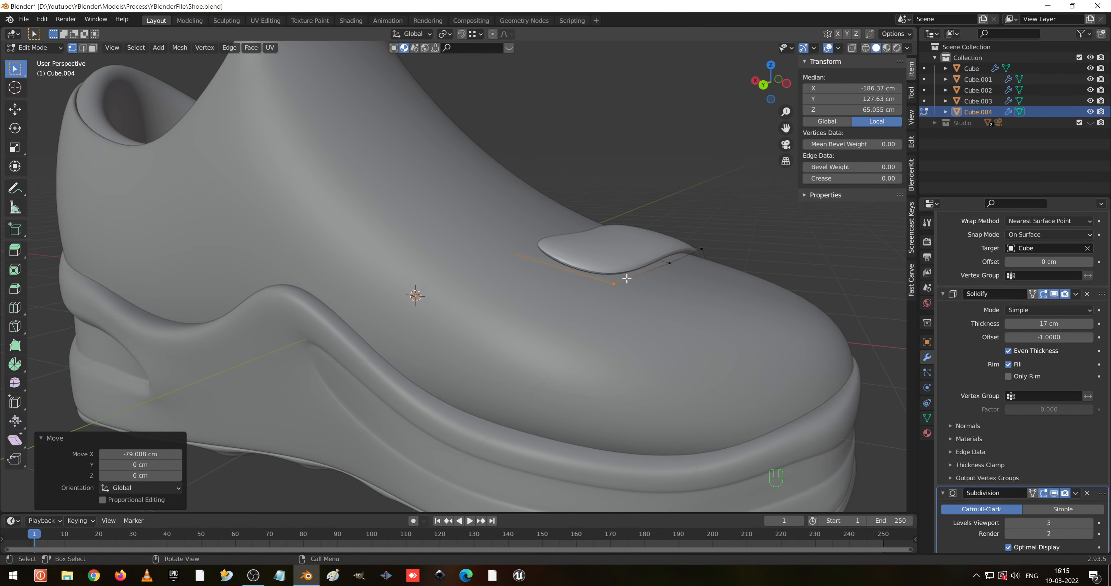
{"action": "middle_click_drag", "start_coordinate": [627, 279], "coordinate": [554, 278]}
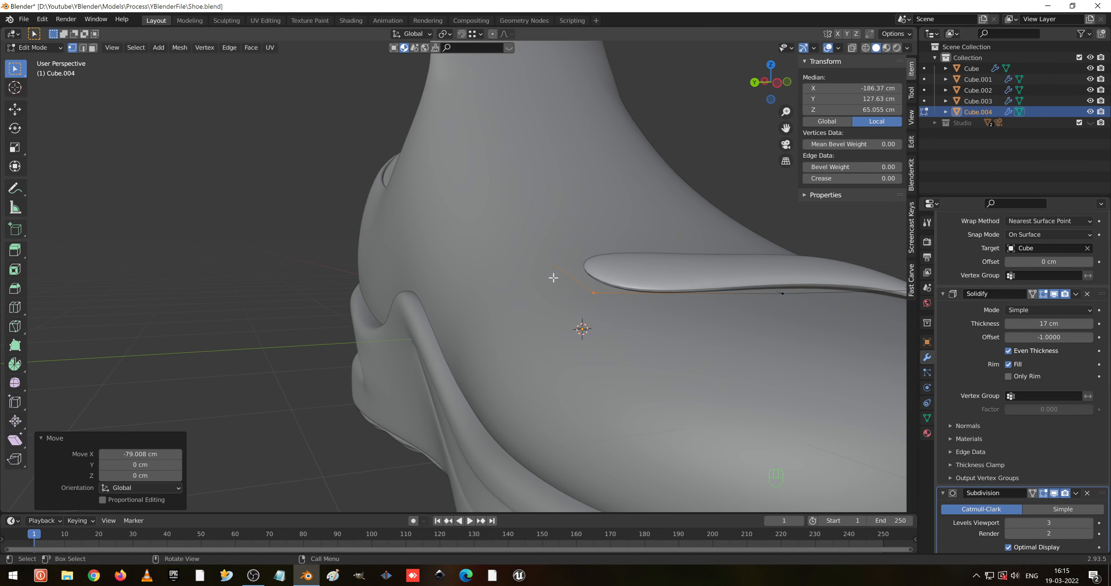
{"action": "key", "text": "e"}
{"action": "left_click", "coordinate": [544, 332]}
{"action": "key", "text": "e"}
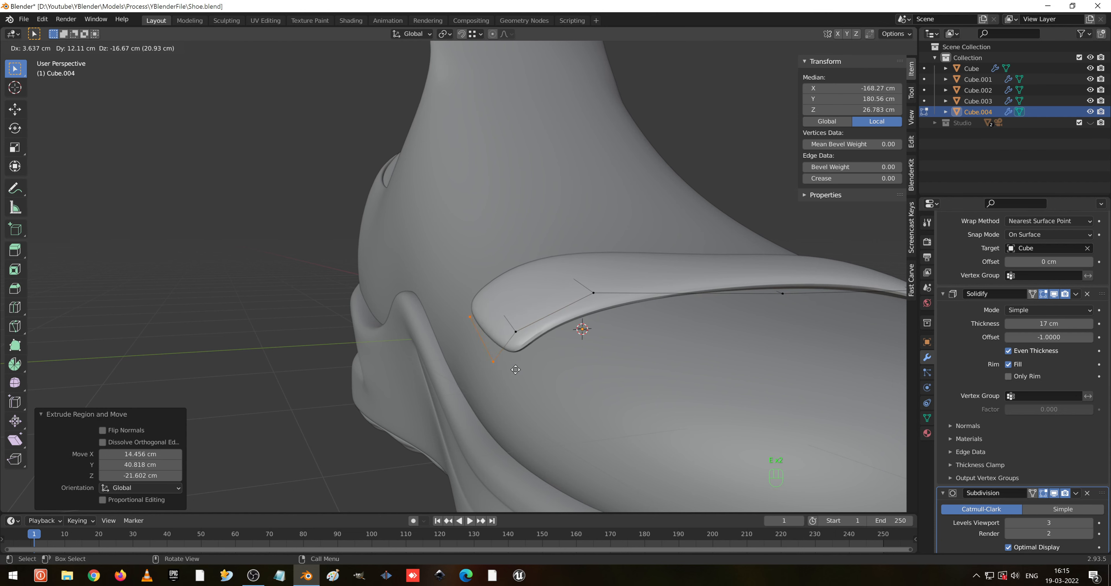
{"action": "left_click", "coordinate": [504, 400]}
{"action": "key", "text": "e"}
{"action": "left_click", "coordinate": [503, 435]}
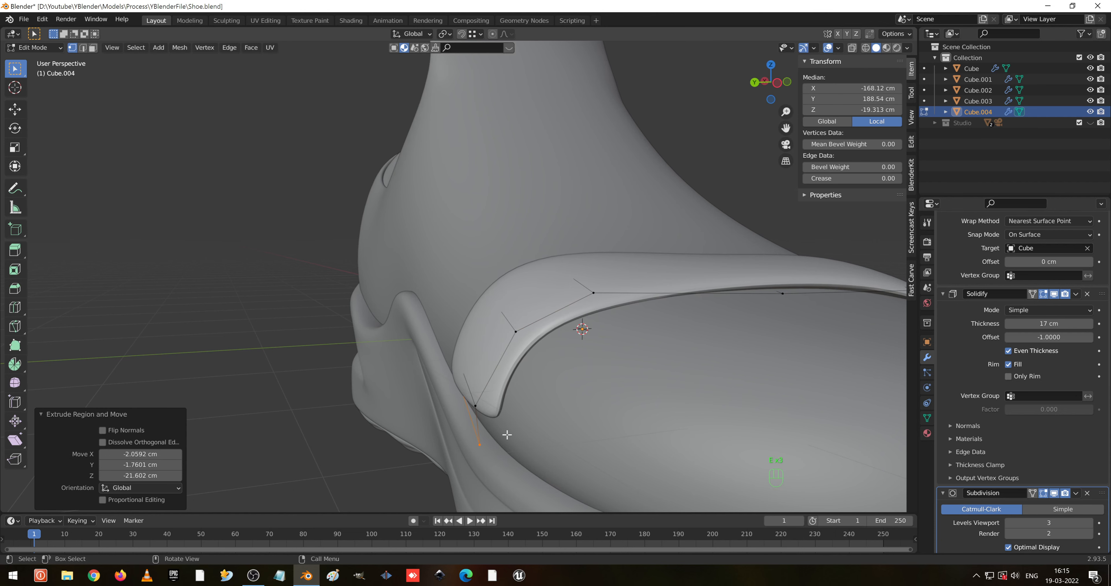
- Extrude the strap's end edge twice inward at the sole line, about -22.1 cm and -42.5 cm along Y
{"action": "middle_click_drag", "start_coordinate": [503, 435], "coordinate": [475, 403]}
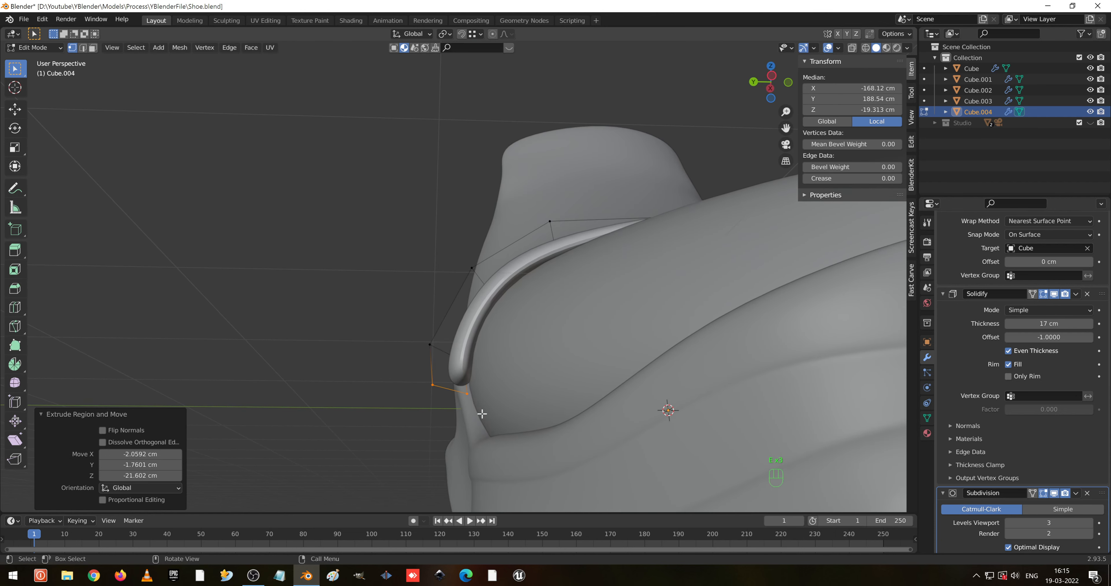
{"action": "key", "text": "e"}
{"action": "left_click", "coordinate": [530, 450]}
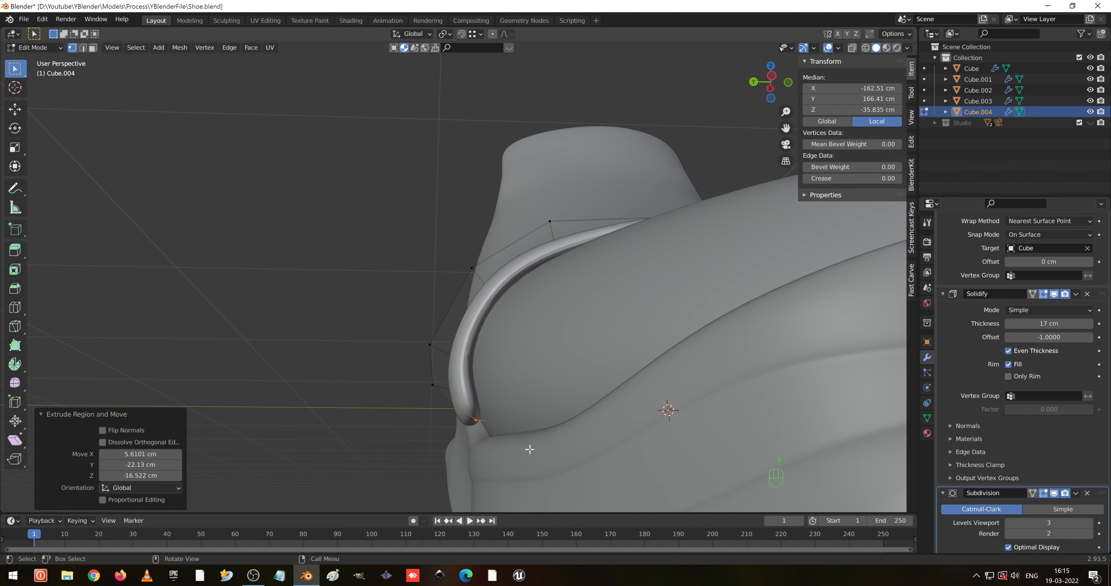
{"action": "key", "text": "e"}
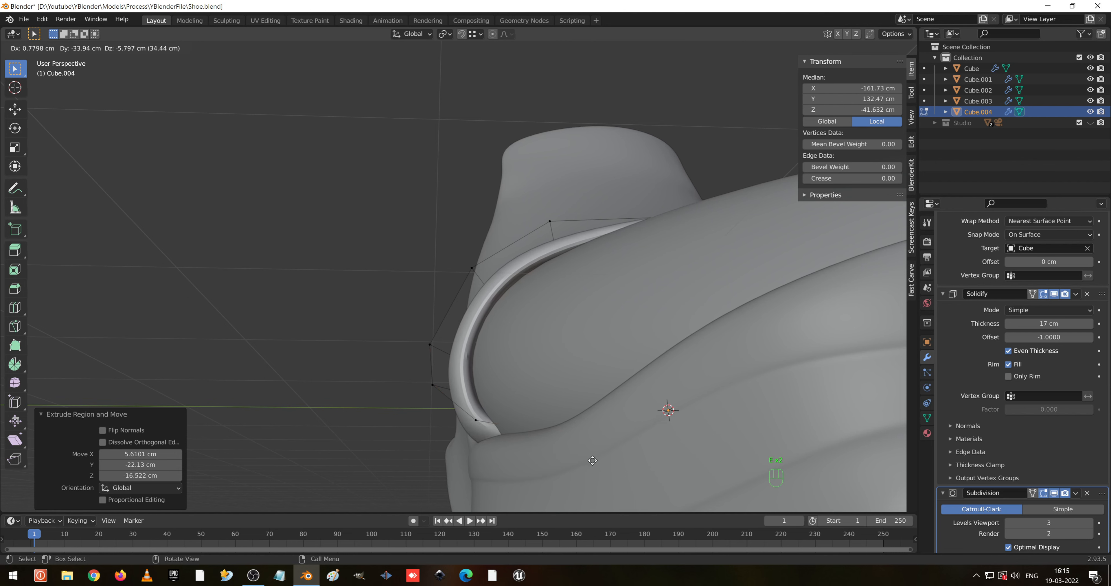
{"action": "left_click", "coordinate": [604, 455]}
- Select the ankle-side vertex of the strap's far end in wireframe and try moving it up along the Z axis
{"action": "scroll", "coordinate": [530, 358], "scroll_direction": "down", "scroll_amount": 5}
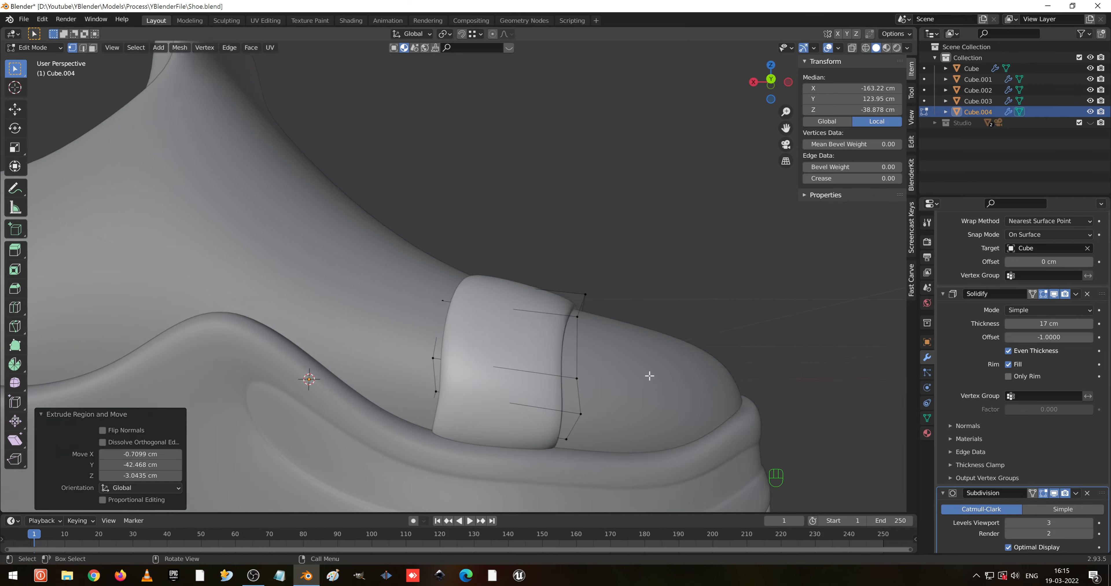
{"action": "middle_click_drag", "start_coordinate": [649, 376], "coordinate": [492, 368]}
{"action": "scroll", "coordinate": [550, 291], "scroll_direction": "up", "scroll_amount": 5}
{"action": "middle_click_drag", "start_coordinate": [680, 315], "coordinate": [636, 346]}
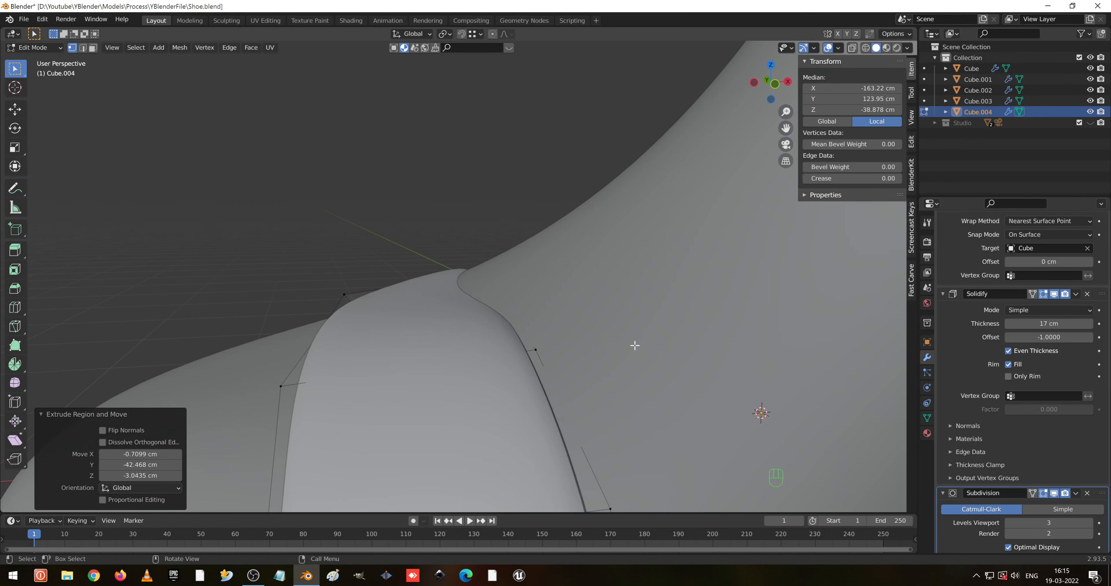
{"action": "scroll", "coordinate": [637, 347], "scroll_direction": "down", "scroll_amount": 3}
{"action": "middle_click_drag", "start_coordinate": [485, 311], "coordinate": [481, 344]}
{"action": "scroll", "coordinate": [480, 345], "scroll_direction": "up", "scroll_amount": 1}
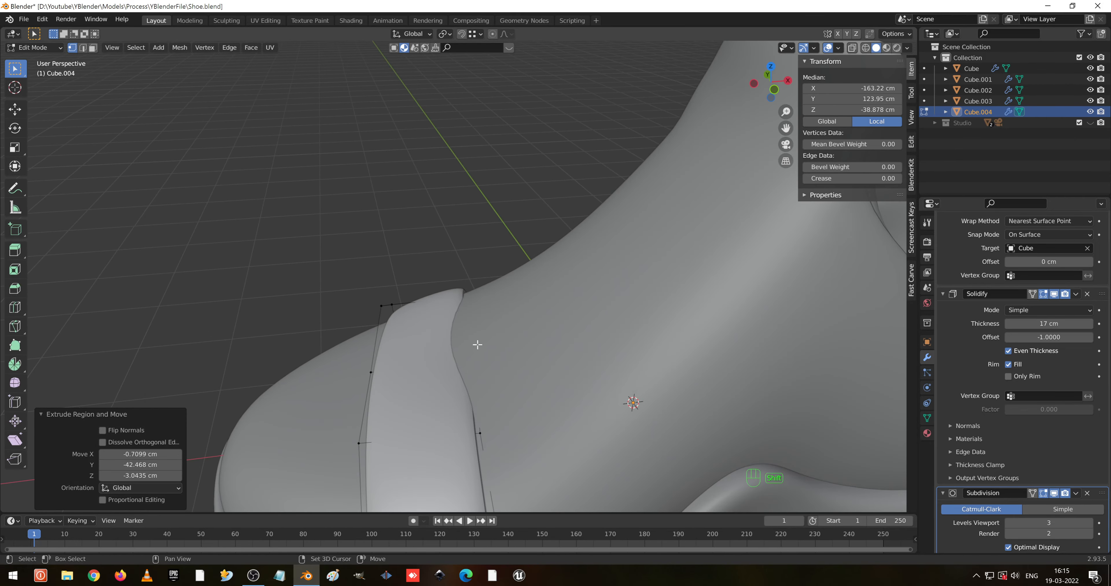
{"action": "key", "text": "shift+z"}
{"action": "left_click", "coordinate": [476, 326]}
{"action": "key", "text": "shift+z"}
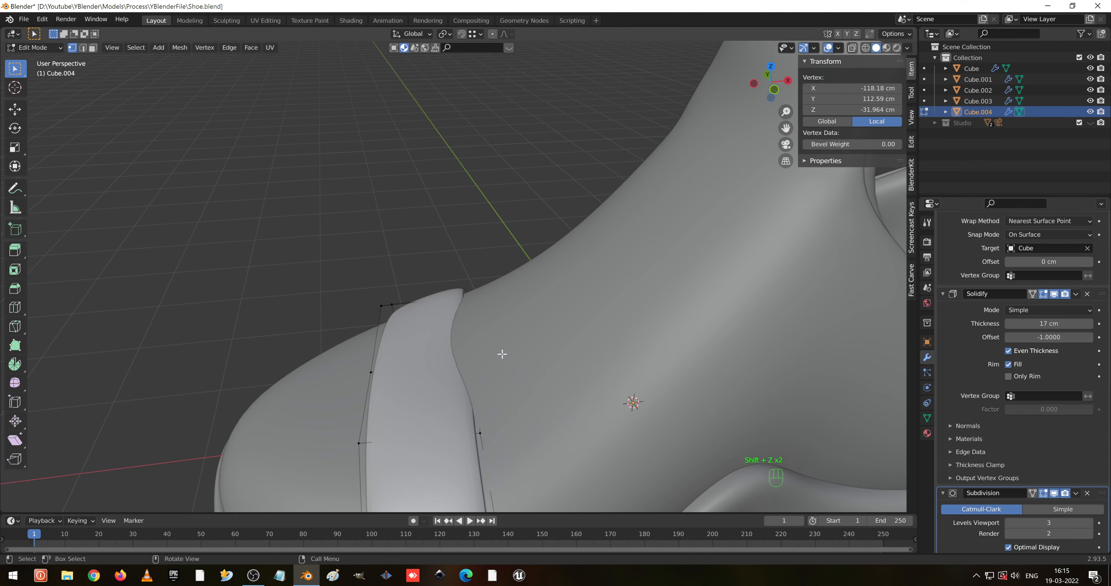
{"action": "key", "text": "g"}
{"action": "key", "text": "z"}
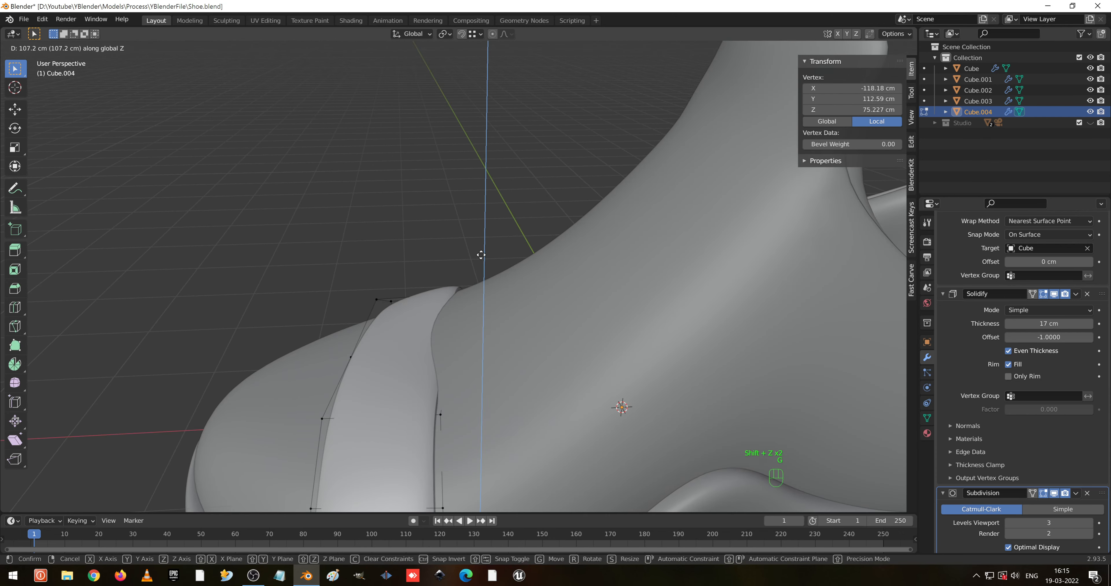
{"action": "right_click", "coordinate": [455, 297]}
- Raise the ankle-side vertex at the strap's top centre about 19.4 cm along the Z axis, working in wireframe
{"action": "middle_click_drag", "start_coordinate": [457, 298], "coordinate": [493, 302]}
{"action": "key", "text": "shift+z"}
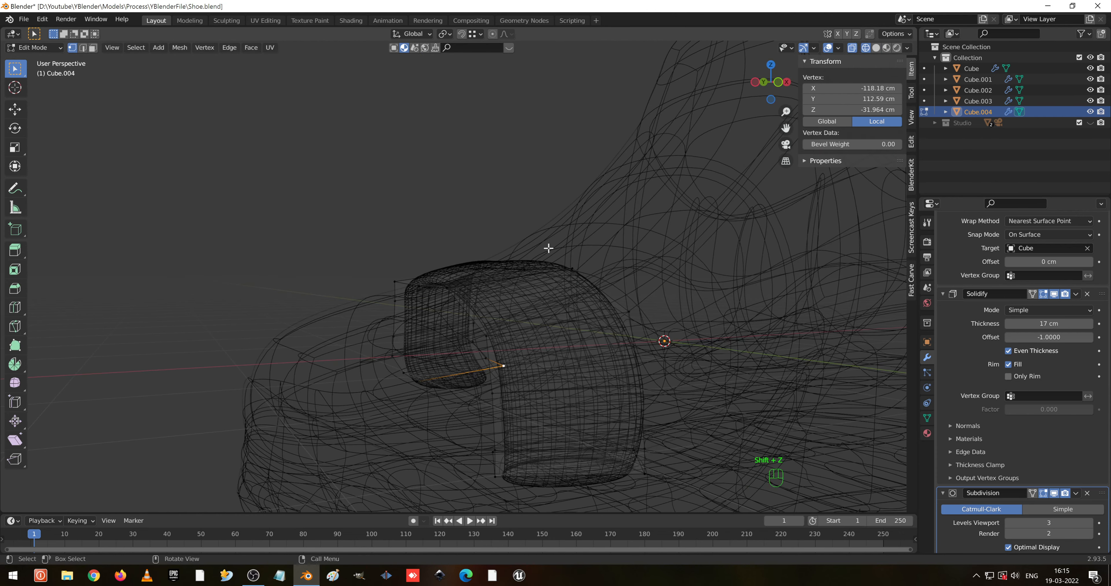
{"action": "middle_click_drag", "start_coordinate": [549, 248], "coordinate": [531, 320]}
{"action": "key", "text": "g"}
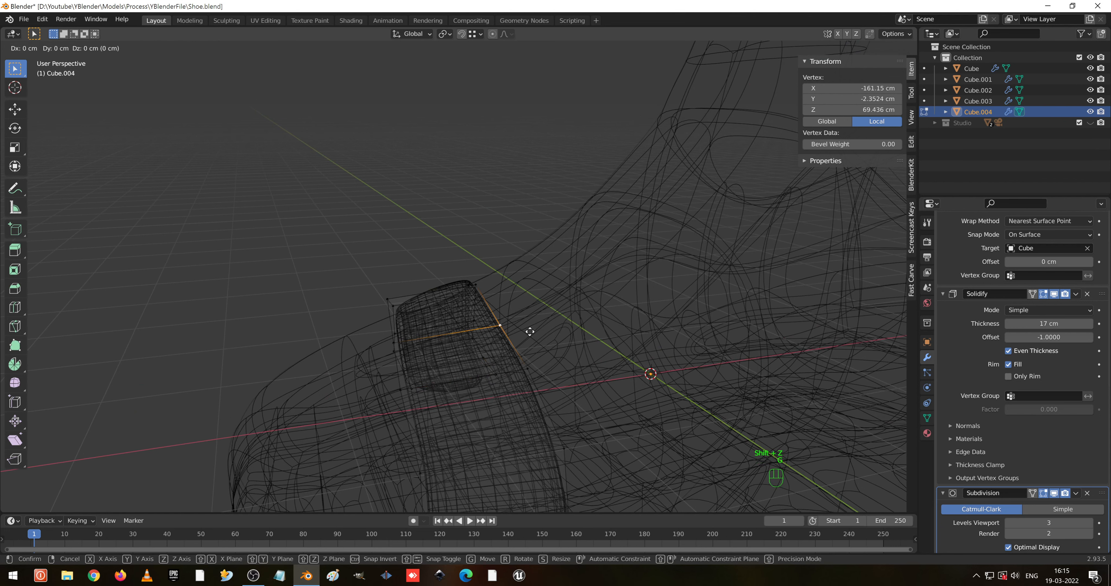
{"action": "key", "text": "z"}
{"action": "left_click", "coordinate": [529, 310]}
{"action": "key", "text": "shift+z"}
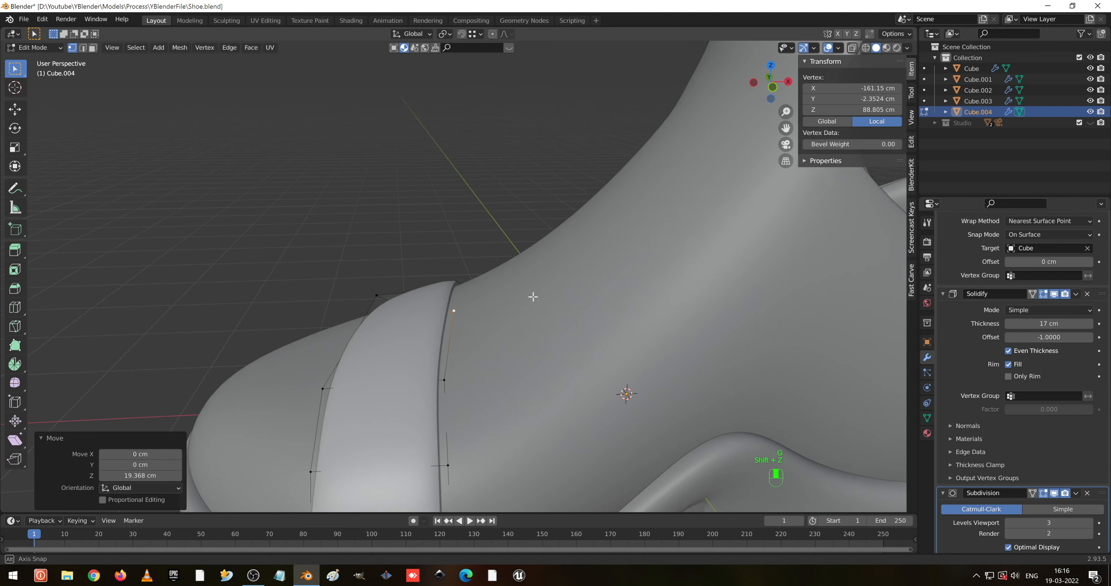
{"action": "mouse_move", "coordinate": [531, 297]}
{"action": "middle_mouse_down"}
{"action": "mouse_move", "coordinate": [533, 285]}
{"action": "mouse_move", "coordinate": [489, 317]}
{"action": "mouse_move", "coordinate": [534, 315]}
{"action": "middle_mouse_up"}
{"action": "key", "text": "Tab"}
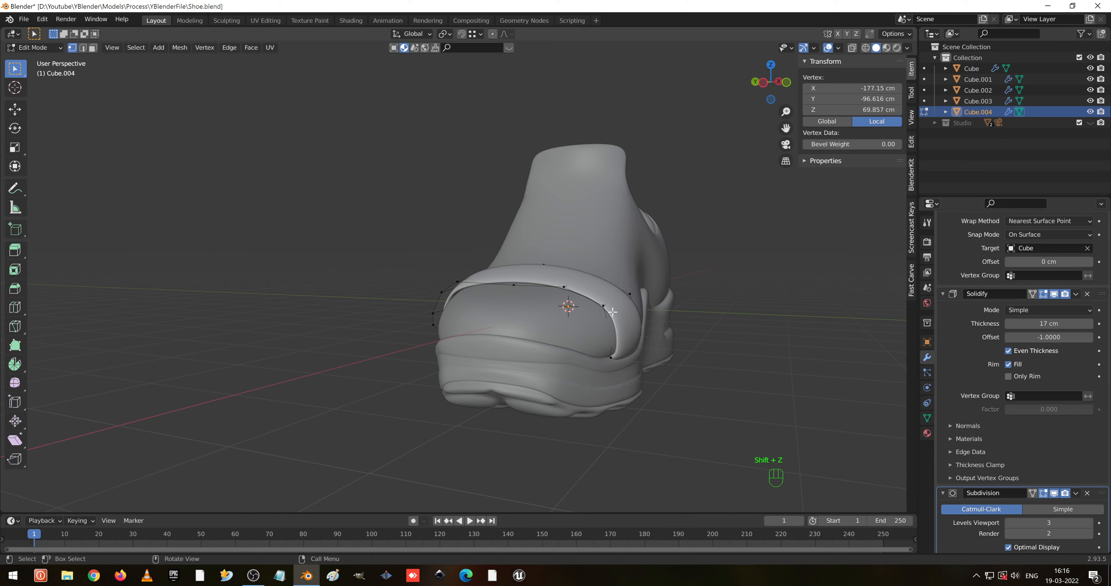
- Remove the Subdivision modifier from the strap and examine its unsmoothed mesh
{"action": "scroll", "coordinate": [655, 317], "scroll_direction": "up", "scroll_amount": 6}
{"action": "scroll", "coordinate": [648, 340], "scroll_direction": "down", "scroll_amount": 4}
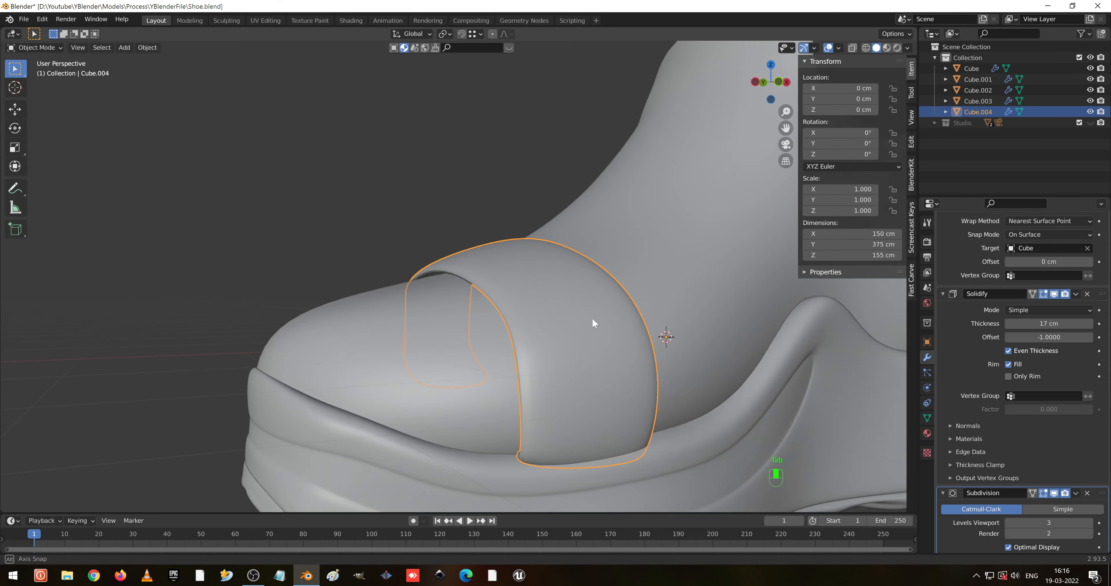
{"action": "middle_click_drag", "start_coordinate": [593, 322], "coordinate": [677, 311]}
{"action": "middle_click_drag", "start_coordinate": [668, 255], "coordinate": [620, 316]}
{"action": "middle_click_drag", "start_coordinate": [692, 393], "coordinate": [557, 359]}
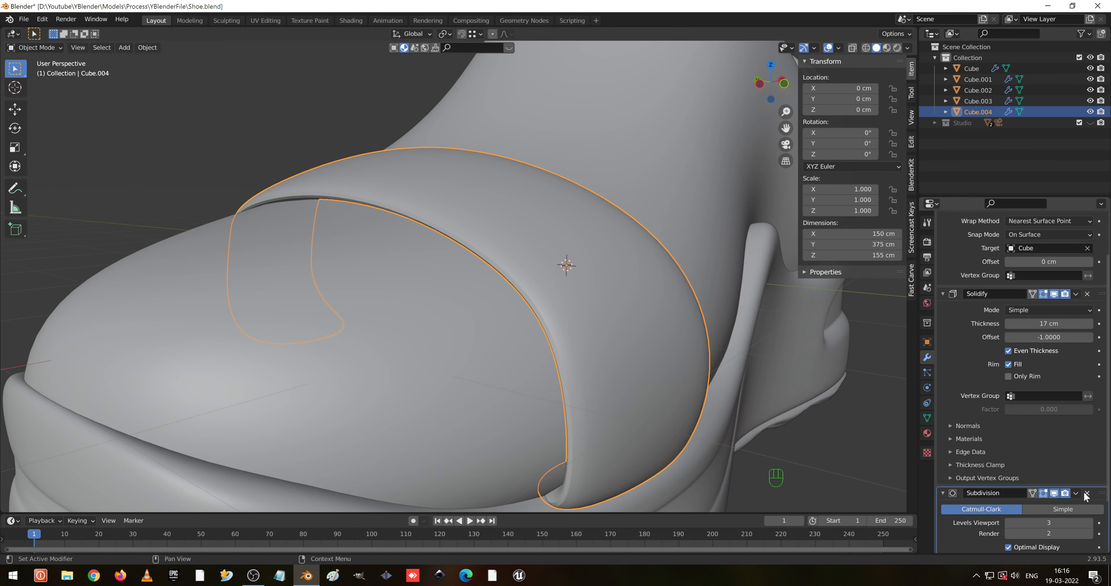
{"action": "left_click", "coordinate": [1088, 493]}
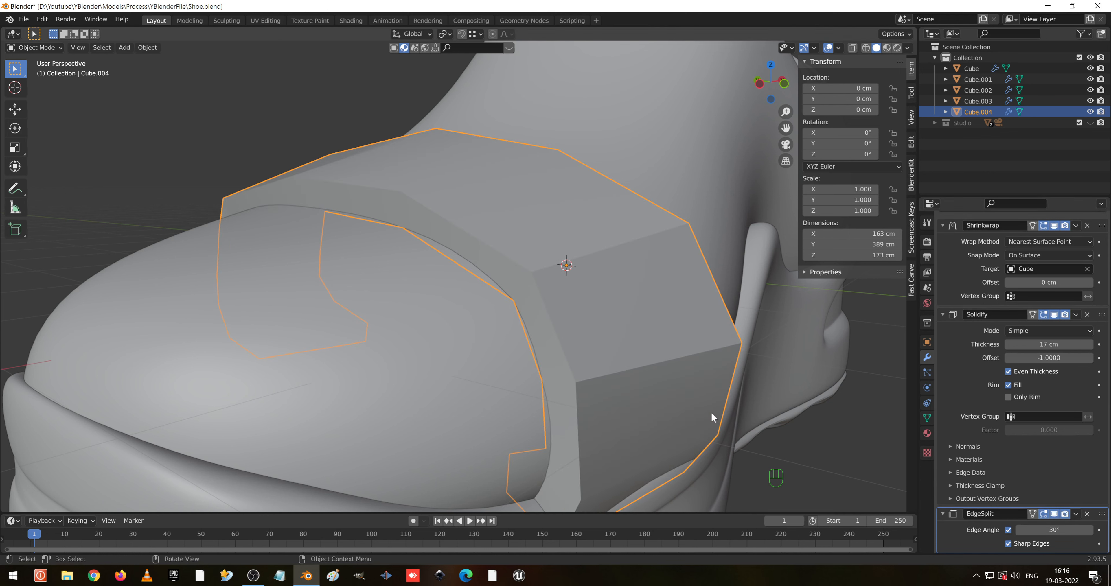
{"action": "key", "text": "Tab"}
{"action": "middle_click_drag", "start_coordinate": [662, 376], "coordinate": [573, 323]}
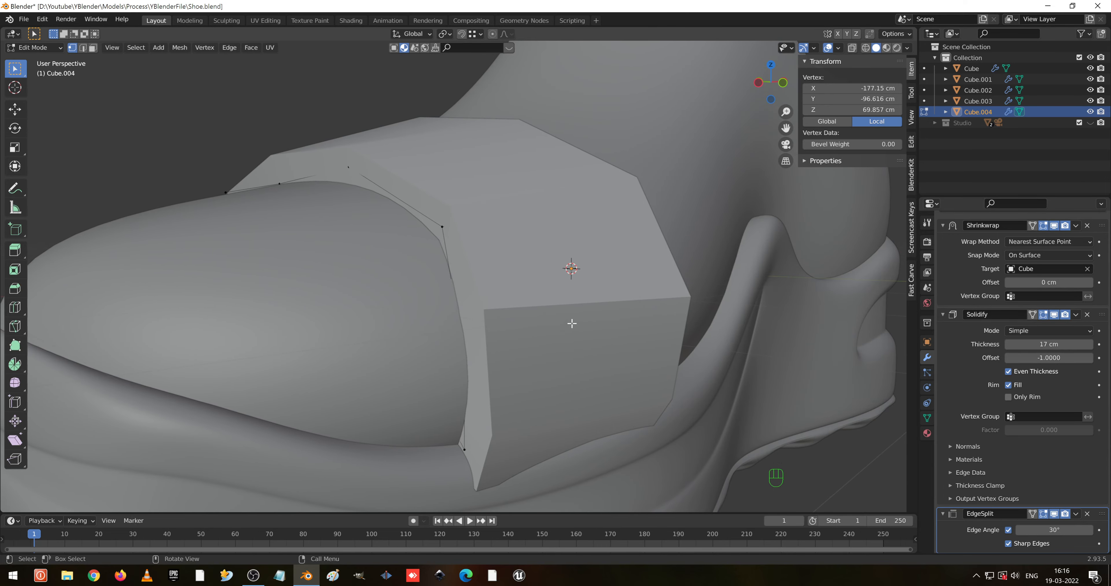
{"action": "key", "text": "Tab"}
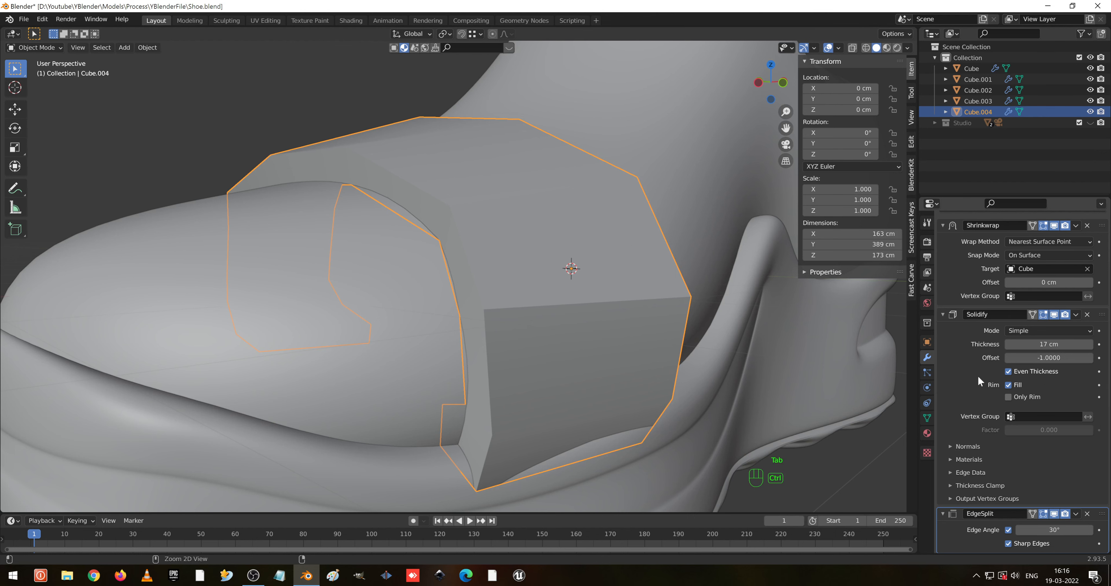
- Try applying the strap's Solidify modifier and adding level 3 subdivision to the result
{"action": "key", "text": "ctrl+a"}
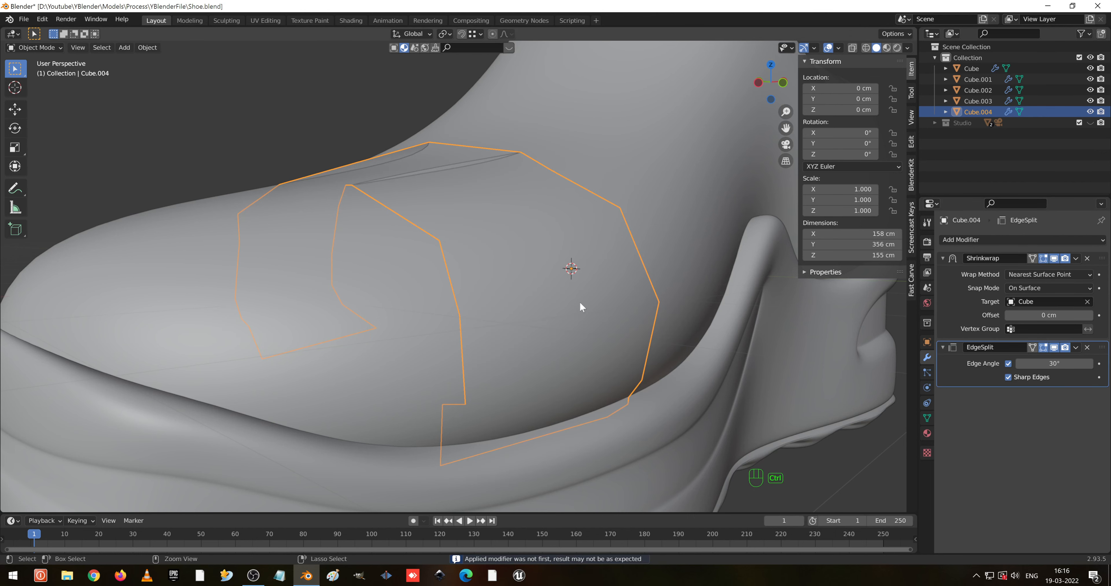
{"action": "key", "text": "ctrl+3"}
{"action": "key", "text": "ctrl+z"}
{"action": "key", "text": "ctrl+z"}
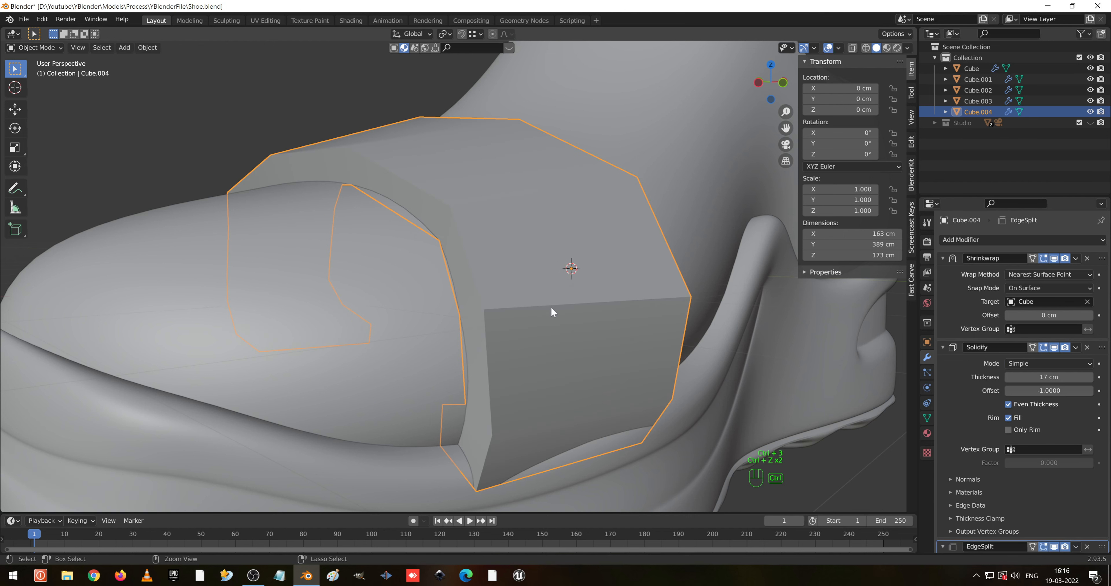
- Add a level 3 Subdivision modifier to the strap and place it between Solidify and EdgeSplit
{"action": "middle_click_drag", "start_coordinate": [551, 306], "coordinate": [655, 370]}
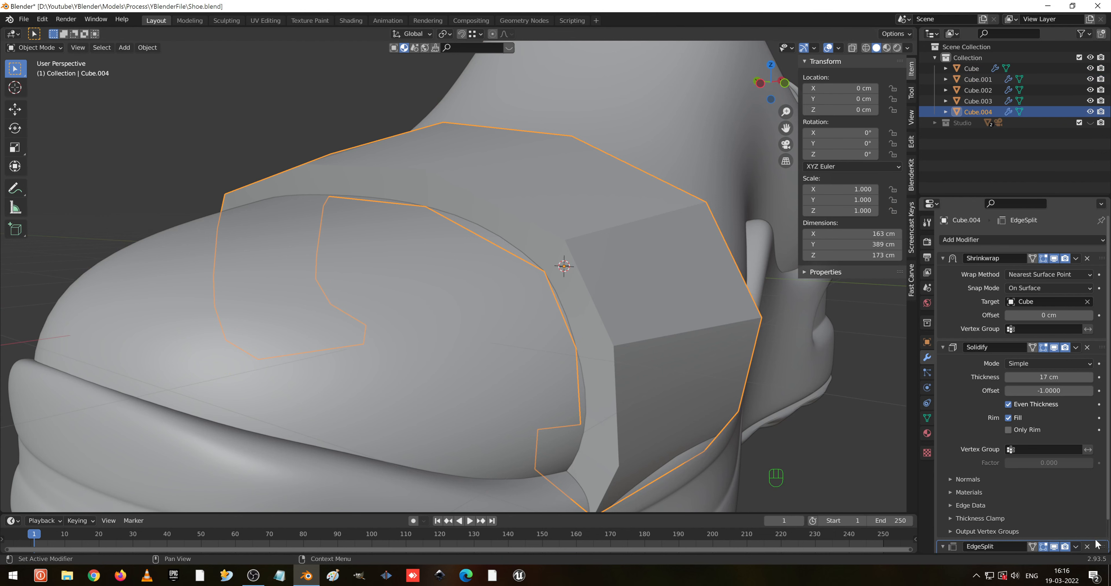
{"action": "key", "text": "ctrl+3"}
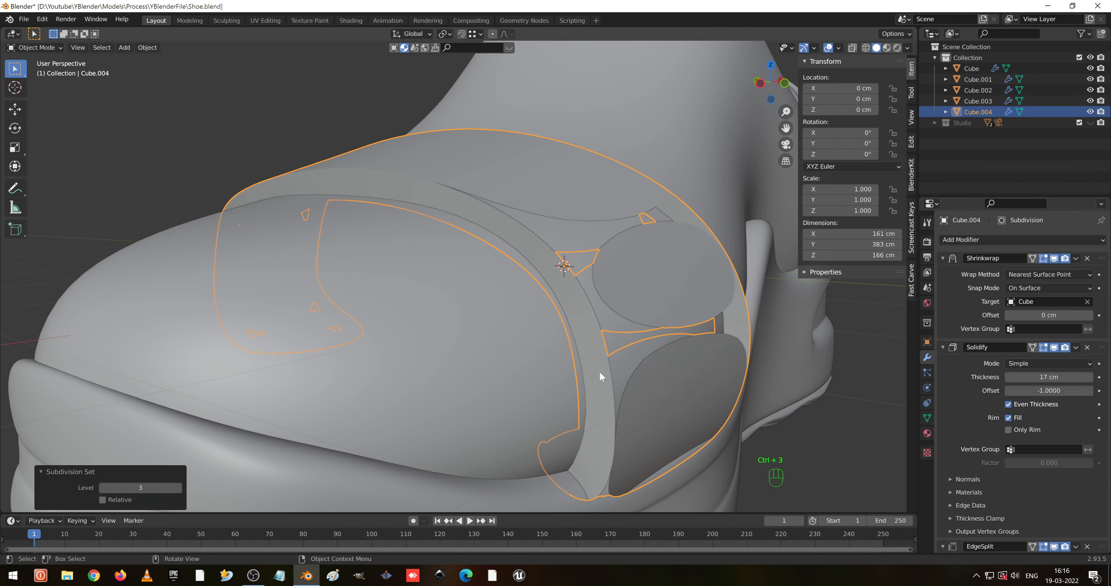
{"action": "middle_click_drag", "start_coordinate": [612, 373], "coordinate": [578, 365]}
{"action": "left_click_drag", "start_coordinate": [1108, 362], "coordinate": [1102, 459]}
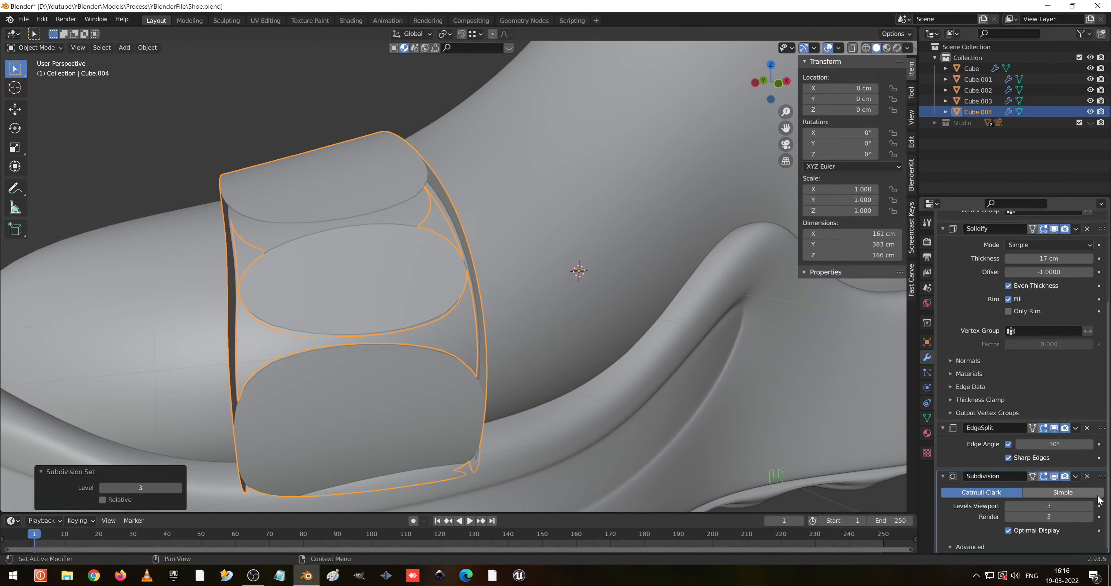
{"action": "left_click_drag", "start_coordinate": [1103, 476], "coordinate": [1102, 427]}
{"action": "middle_click_drag", "start_coordinate": [457, 267], "coordinate": [482, 257]}
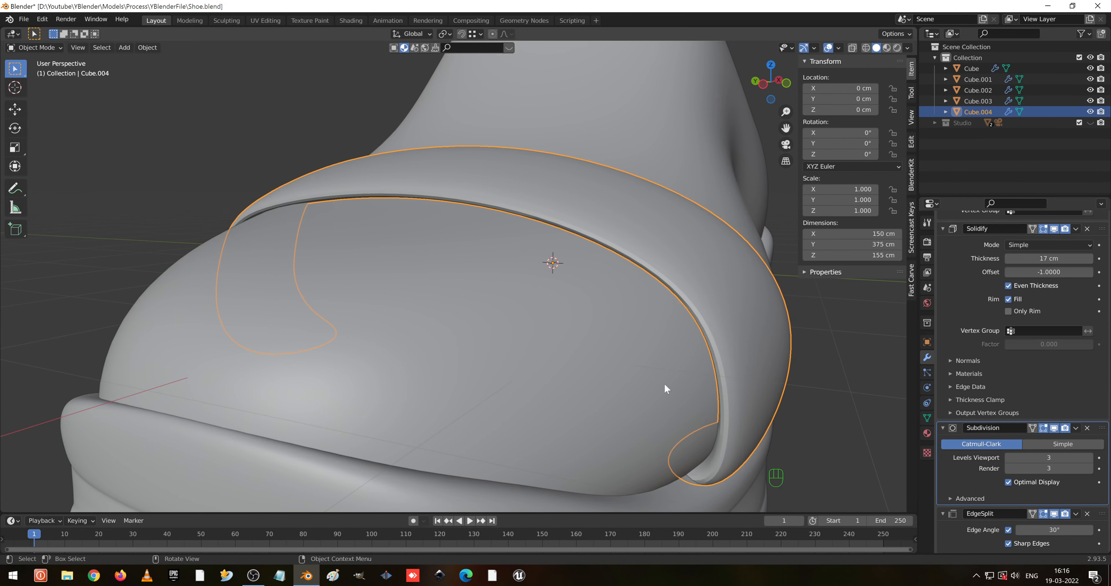
- Add two evenly spaced loop cuts running lengthwise along the strap
{"action": "middle_click_drag", "start_coordinate": [665, 383], "coordinate": [561, 352], "text": "shift"}
{"action": "scroll", "coordinate": [544, 363], "scroll_direction": "up", "scroll_amount": 4}
{"action": "scroll", "coordinate": [540, 365], "scroll_direction": "down", "scroll_amount": 4}
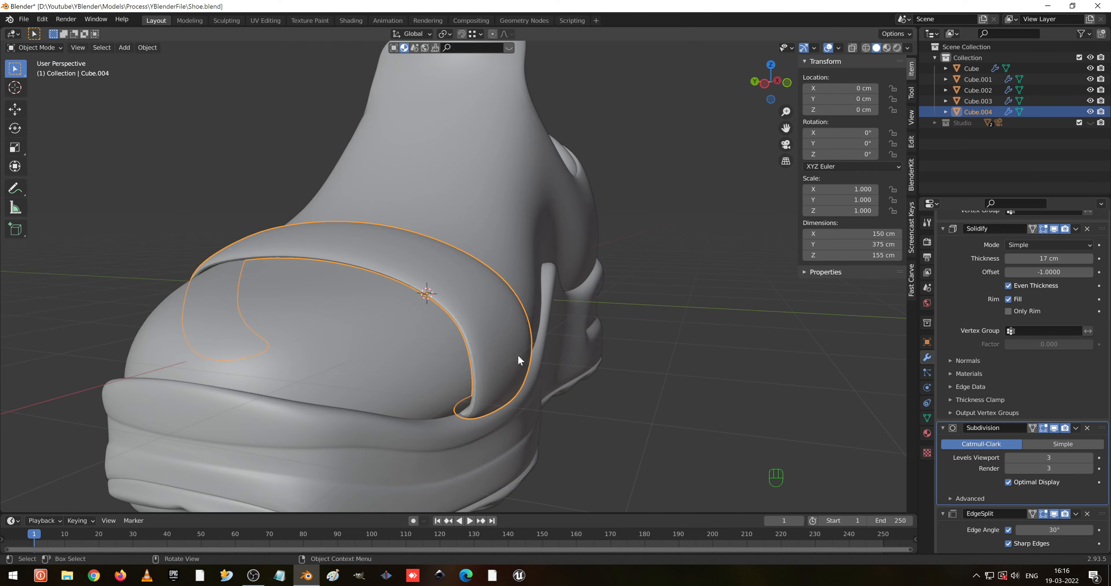
{"action": "key", "text": "Tab"}
{"action": "key", "text": "ctrl+r"}
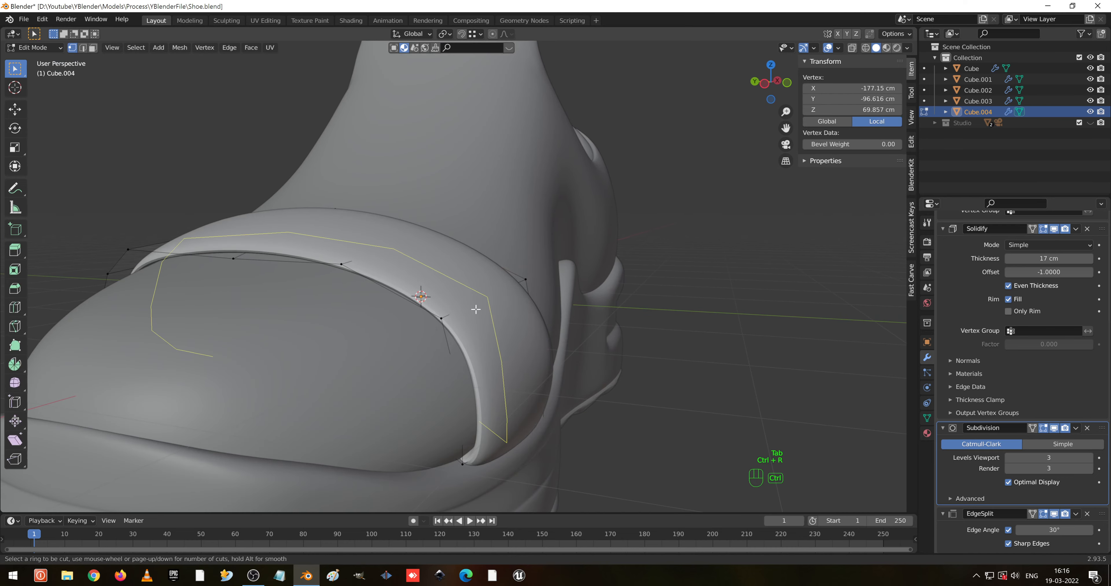
{"action": "left_click", "coordinate": [477, 309]}
{"action": "left_click", "coordinate": [476, 309]}
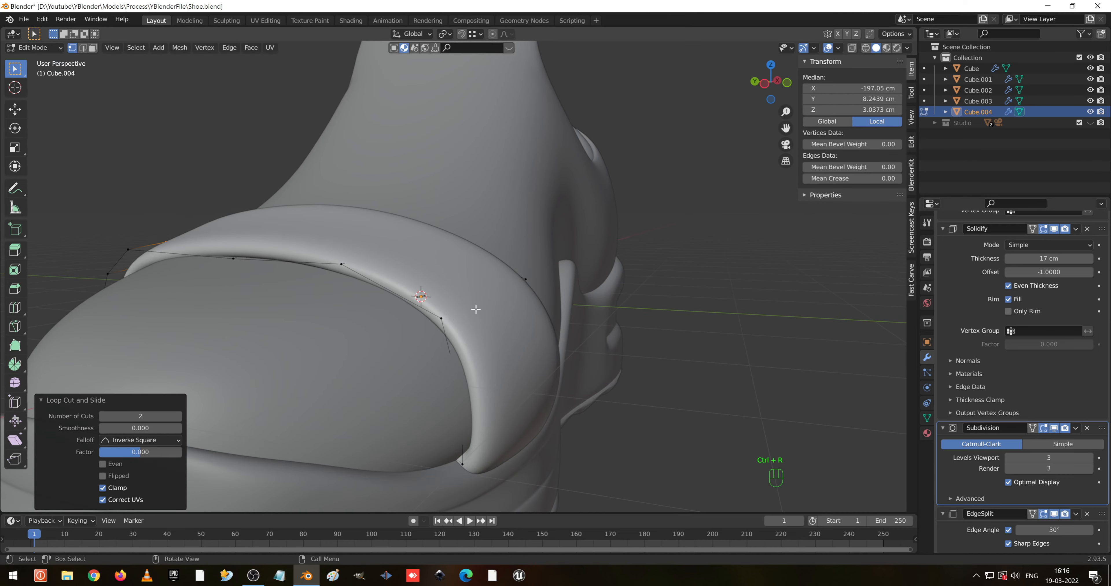
- Try a further loop cut at the strap's side bend, and check the lengthwise cuts in wireframe
{"action": "scroll", "coordinate": [481, 358], "scroll_direction": "up", "scroll_amount": 2}
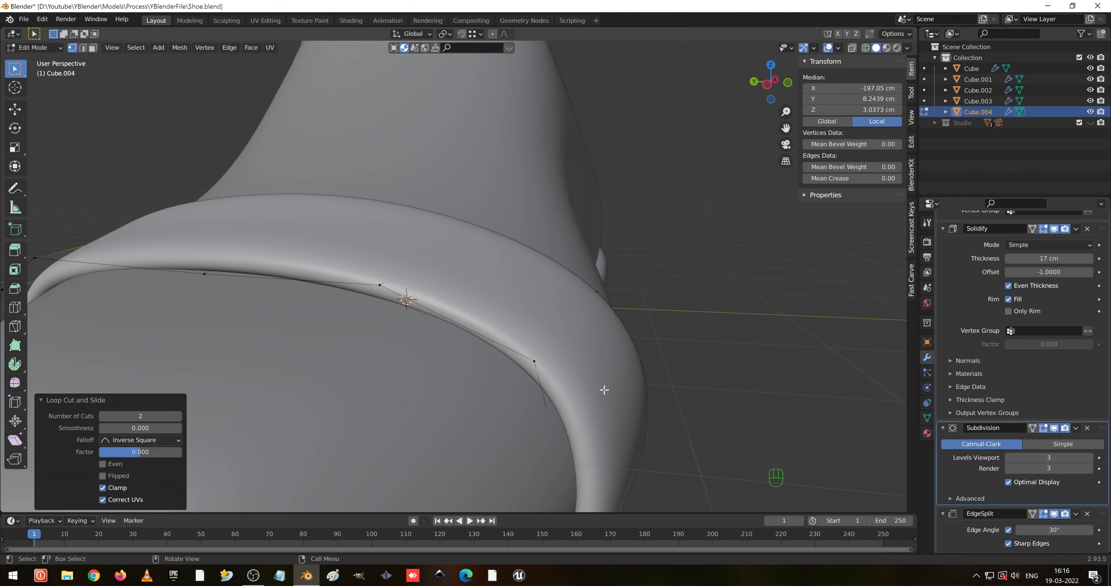
{"action": "key", "text": "ctrl+r"}
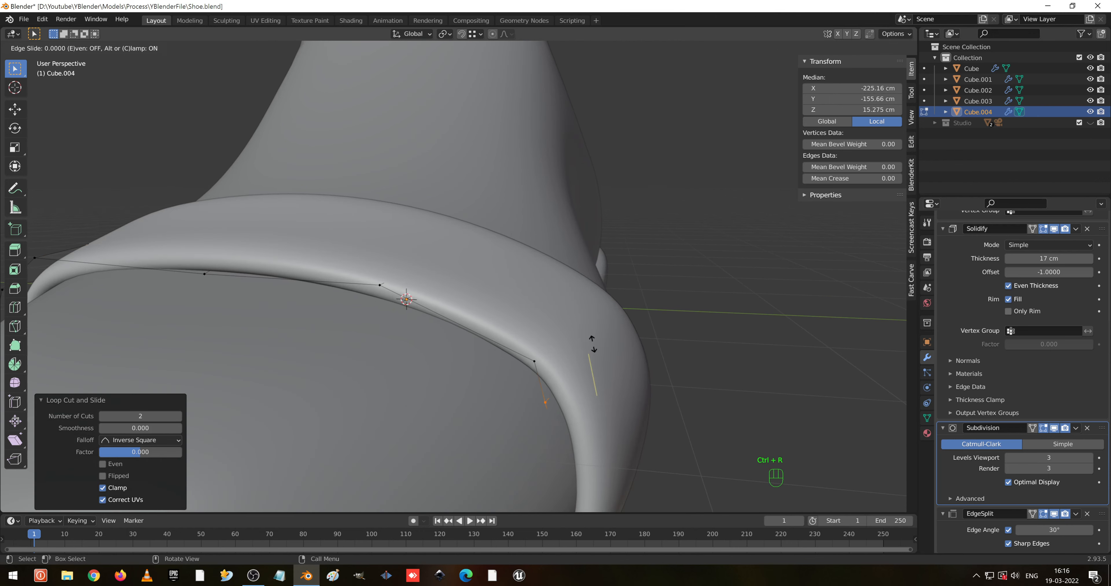
{"action": "key", "text": "ctrl+z"}
{"action": "key", "text": "Tab"}
{"action": "key", "text": "Tab"}
{"action": "middle_click_drag", "start_coordinate": [615, 383], "coordinate": [409, 367]}
{"action": "key", "text": "shift+z"}
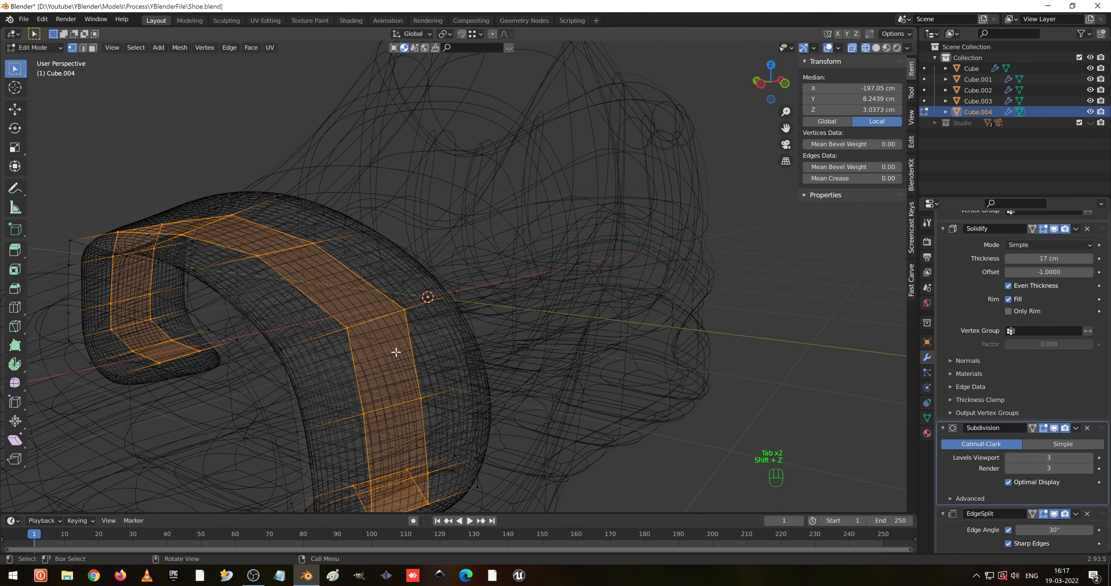
- Replace the two lengthwise loop cuts on the strap with three evenly spaced ones
{"action": "key", "text": "ctrl+z"}
{"action": "key", "text": "ctrl+z"}
{"action": "key", "text": "ctrl+z"}
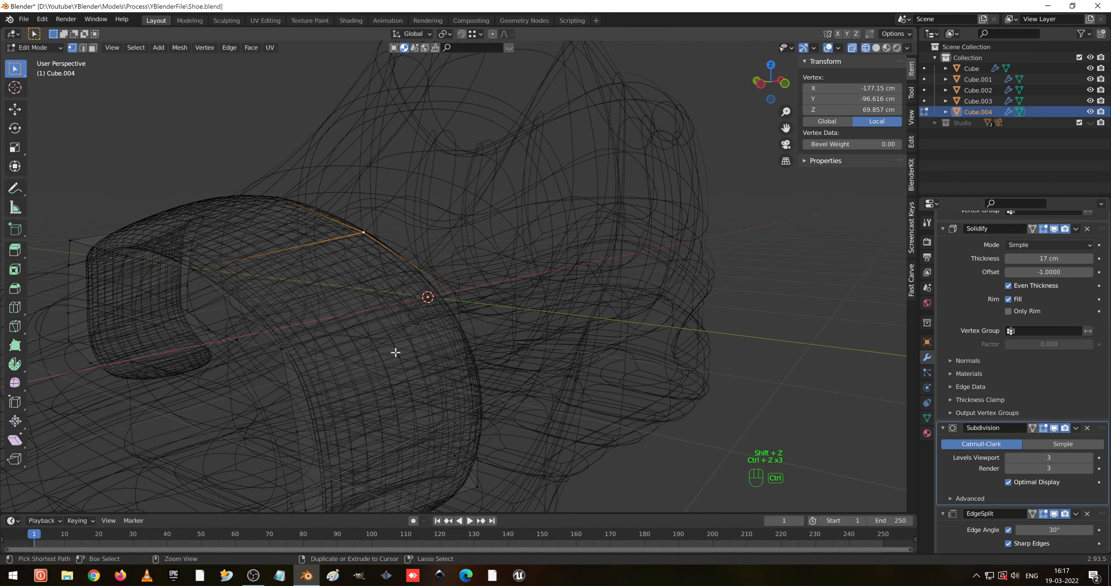
{"action": "key", "text": "ctrl+r"}
{"action": "scroll", "coordinate": [352, 325], "scroll_direction": "up", "scroll_amount": 2}
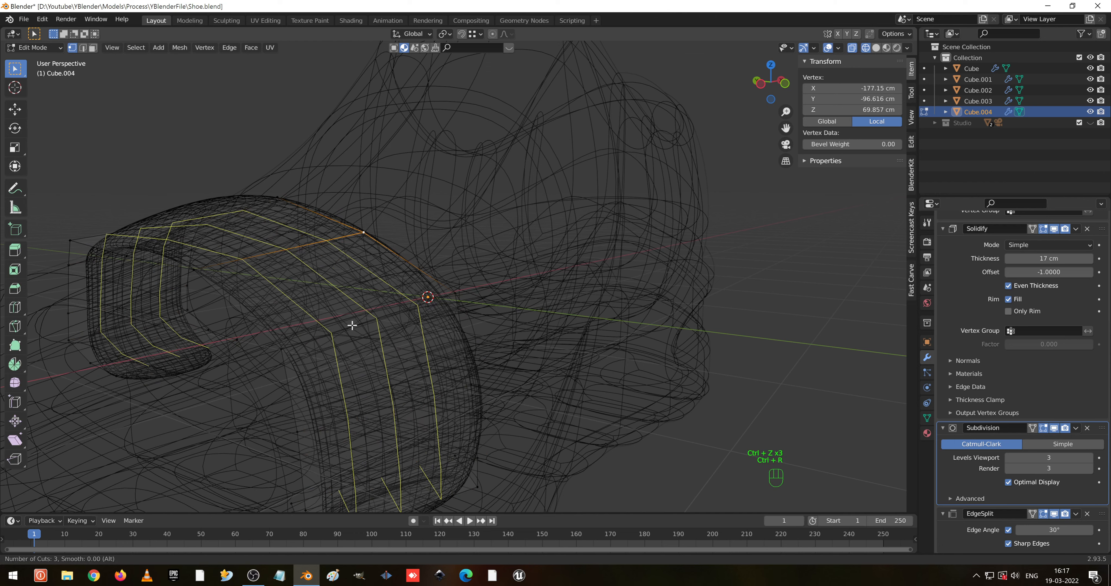
{"action": "left_click", "coordinate": [352, 326]}
{"action": "right_click", "coordinate": [352, 325]}
{"action": "key", "text": "Tab"}
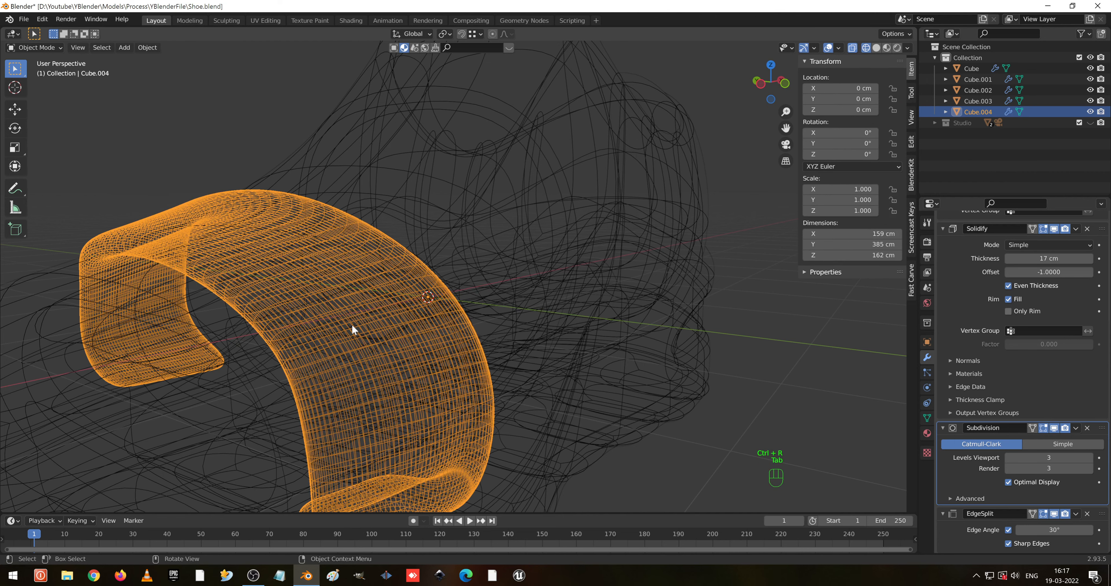
{"action": "key", "text": "shift+z"}
{"action": "mouse_move", "coordinate": [351, 325]}
{"action": "middle_mouse_down"}
{"action": "mouse_move", "coordinate": [352, 344]}
{"action": "mouse_move", "coordinate": [522, 332]}
{"action": "mouse_move", "coordinate": [483, 322]}
{"action": "mouse_move", "coordinate": [352, 347]}
{"action": "mouse_move", "coordinate": [404, 388]}
{"action": "mouse_move", "coordinate": [461, 377]}
{"action": "mouse_move", "coordinate": [431, 377]}
{"action": "middle_mouse_up"}
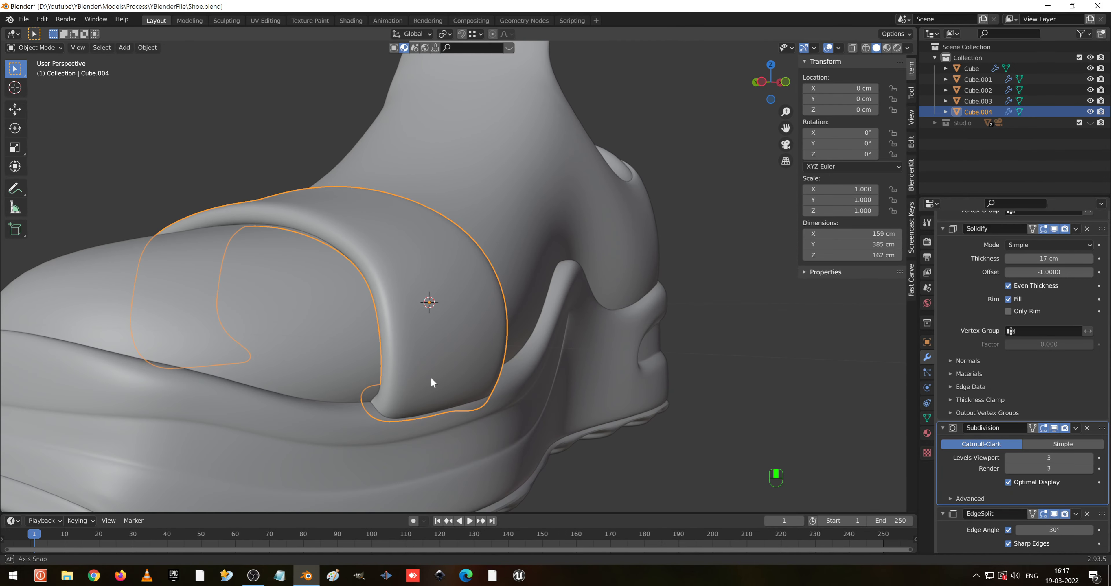
- Reduce the thickness in the strap's Solidify modifier to 8 cm
{"action": "scroll", "coordinate": [1036, 333], "scroll_direction": "up", "scroll_amount": 2}
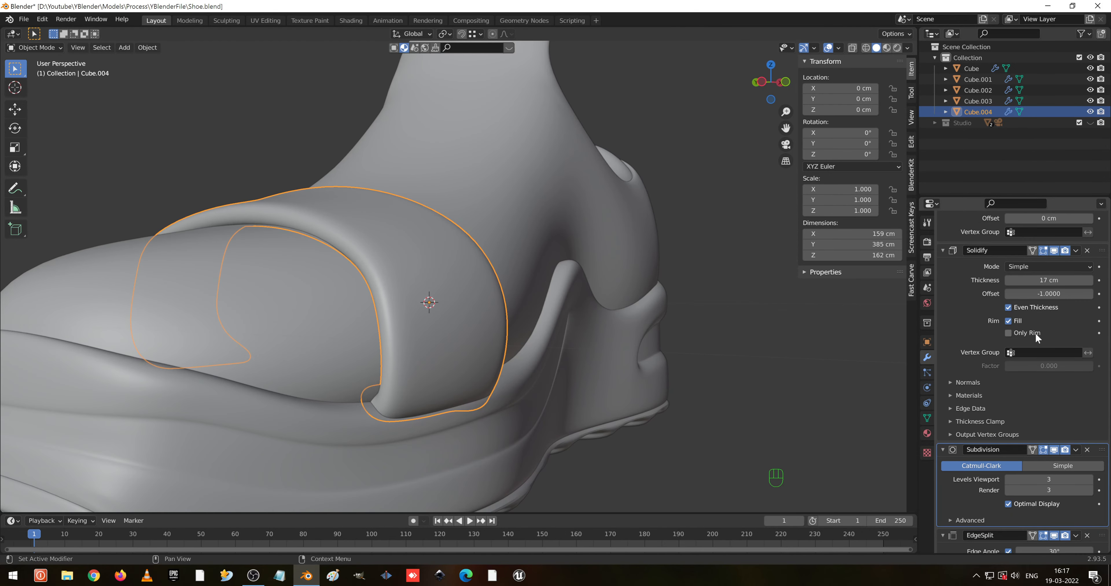
{"action": "left_click", "coordinate": [1009, 279]}
{"action": "left_click", "coordinate": [1009, 280]}
{"action": "left_click", "coordinate": [1009, 279]}
{"action": "left_click", "coordinate": [1010, 279]}
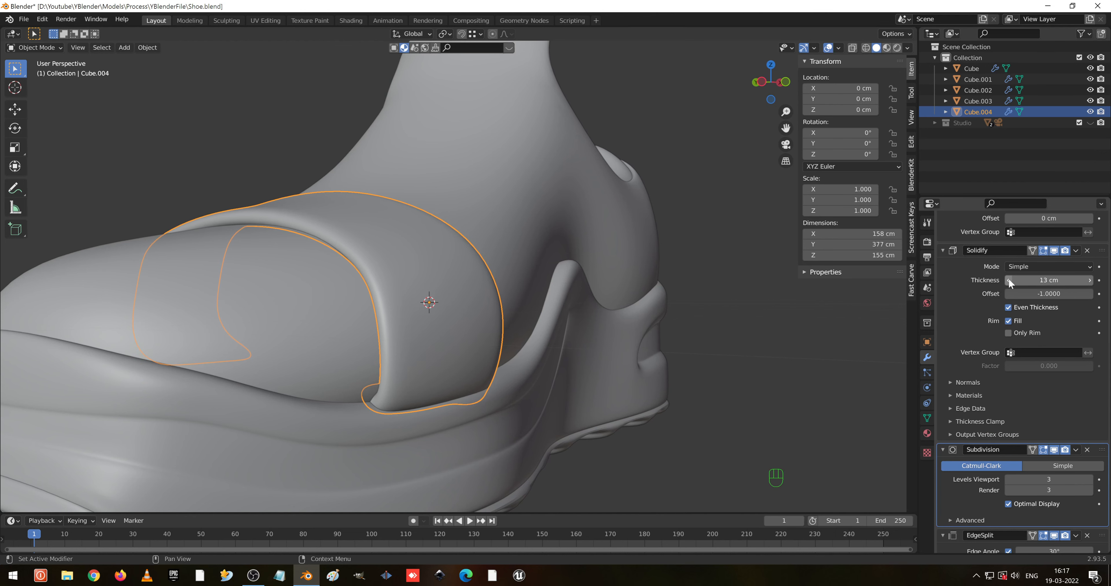
{"action": "left_click", "coordinate": [1009, 280]}
{"action": "left_click", "coordinate": [1009, 280]}
{"action": "left_click", "coordinate": [1009, 279]}
{"action": "left_click", "coordinate": [1009, 279]}
{"action": "left_click", "coordinate": [1009, 280]}
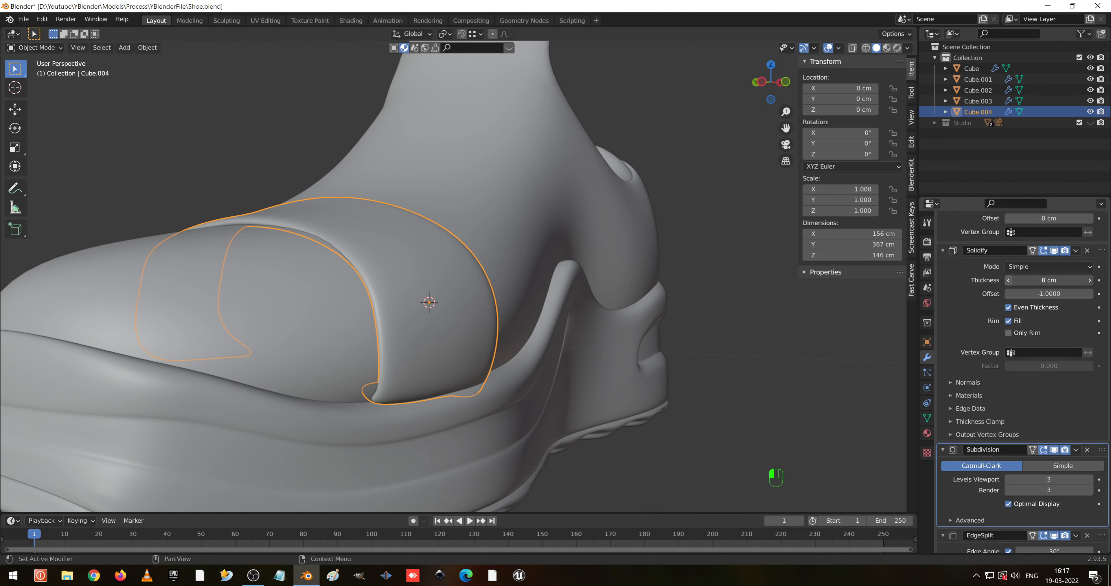
{"action": "left_click", "coordinate": [1009, 279]}
{"action": "left_click", "coordinate": [1092, 278]}
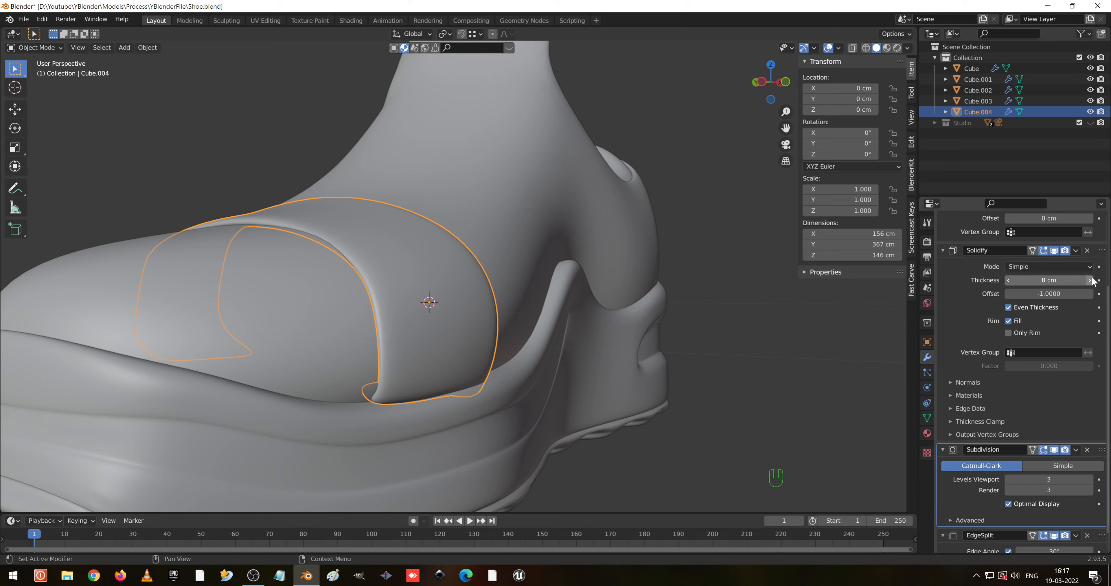
- Select an edge between the strap's lengthwise loops near its front edge and try moving it along the Z axis
{"action": "middle_click_drag", "start_coordinate": [511, 290], "coordinate": [770, 244]}
{"action": "left_click", "coordinate": [770, 244]}
{"action": "middle_click_drag", "start_coordinate": [737, 315], "coordinate": [343, 365]}
{"action": "left_click", "coordinate": [344, 364]}
{"action": "middle_click_drag", "start_coordinate": [487, 427], "coordinate": [475, 332]}
{"action": "key", "text": "Tab"}
{"action": "scroll", "coordinate": [474, 332], "scroll_direction": "up", "scroll_amount": 3}
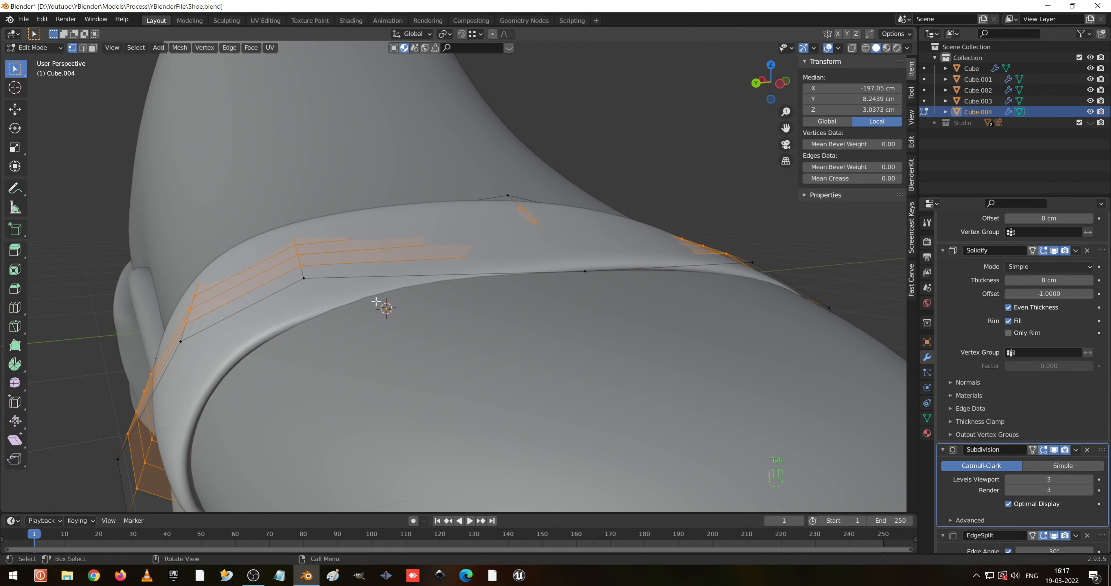
{"action": "left_click", "coordinate": [297, 264], "text": "alt"}
{"action": "key", "text": "g"}
{"action": "key", "text": "z"}
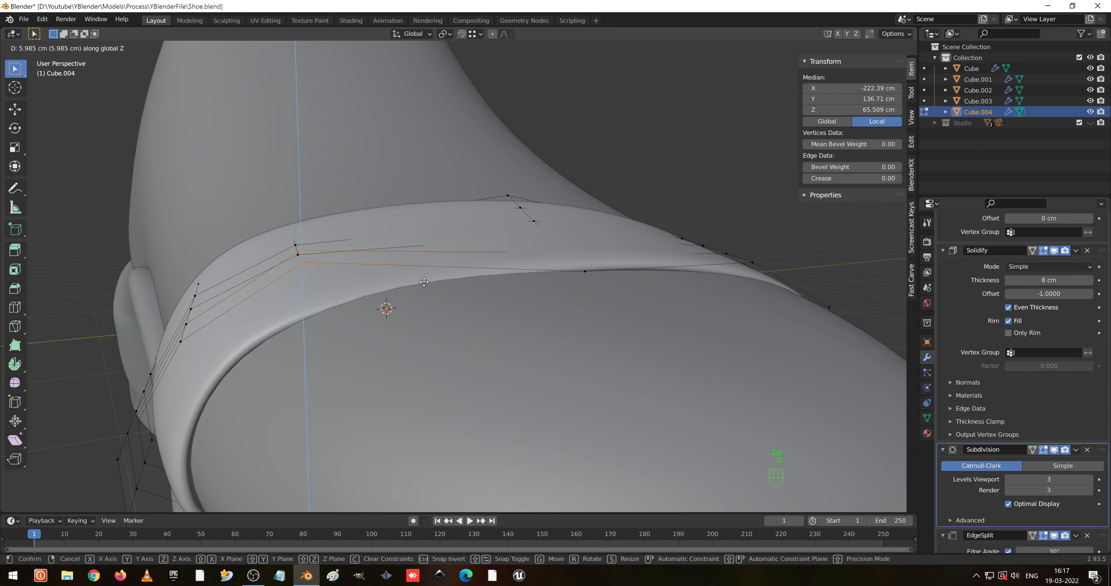
{"action": "right_click", "coordinate": [424, 264]}
- Undo the strap's thickness reduction and its three lengthwise loop cuts
{"action": "key", "text": "ctrl+z"}
{"action": "key", "text": "ctrl+z"}
{"action": "key", "text": "ctrl+z"}
{"action": "key", "text": "ctrl+z"}
{"action": "key", "text": "ctrl+z"}
{"action": "key", "text": "ctrl+z"}
{"action": "key", "text": "ctrl+z"}
{"action": "key", "text": "ctrl+z"}
{"action": "key", "text": "ctrl+z"}
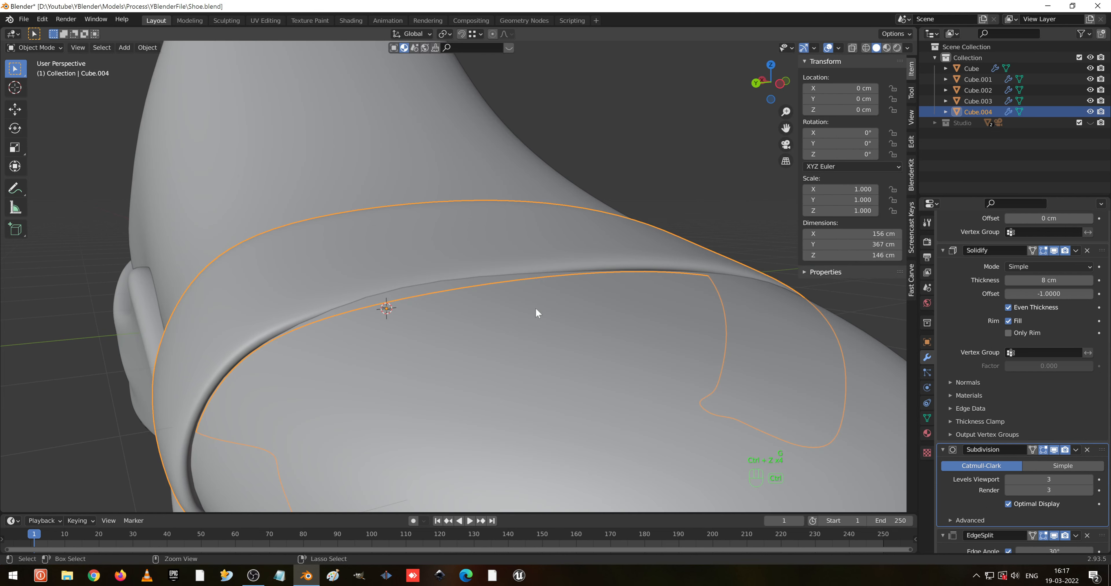
{"action": "key", "text": "ctrl+z"}
{"action": "key", "text": "ctrl+z"}
{"action": "key", "text": "ctrl+z"}
{"action": "key", "text": "ctrl+z"}
{"action": "key", "text": "ctrl+z"}
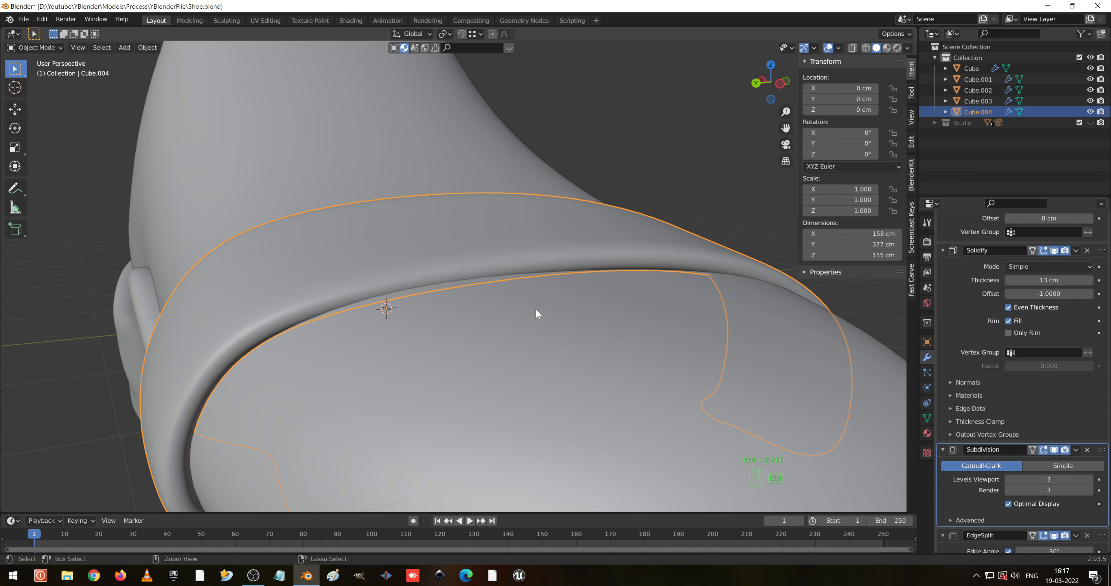
{"action": "key", "text": "ctrl+z"}
{"action": "key", "text": "ctrl+z"}
{"action": "key", "text": "ctrl+z"}
{"action": "key", "text": "ctrl+z"}
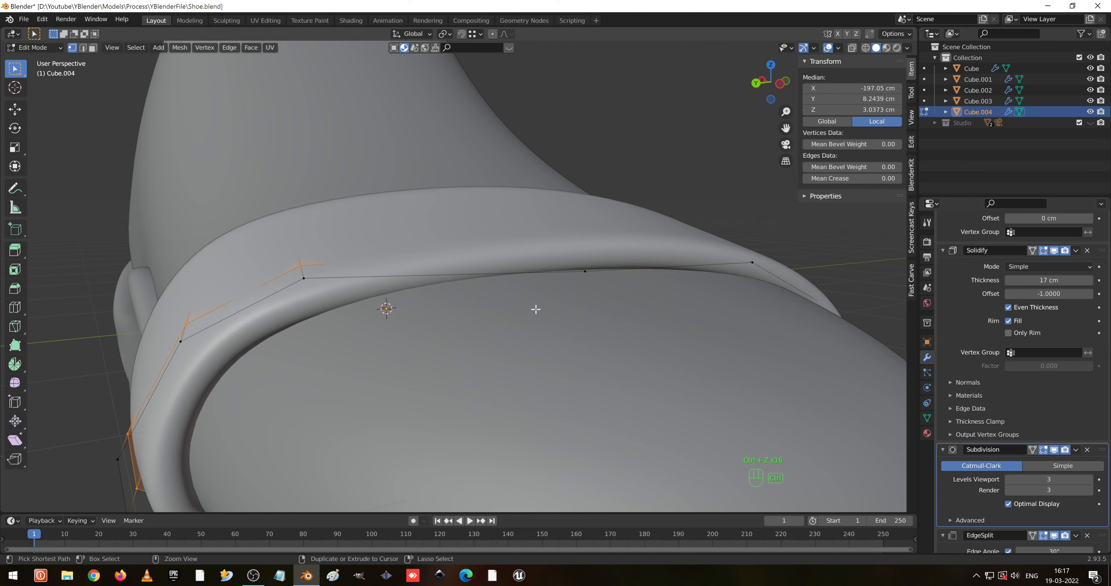
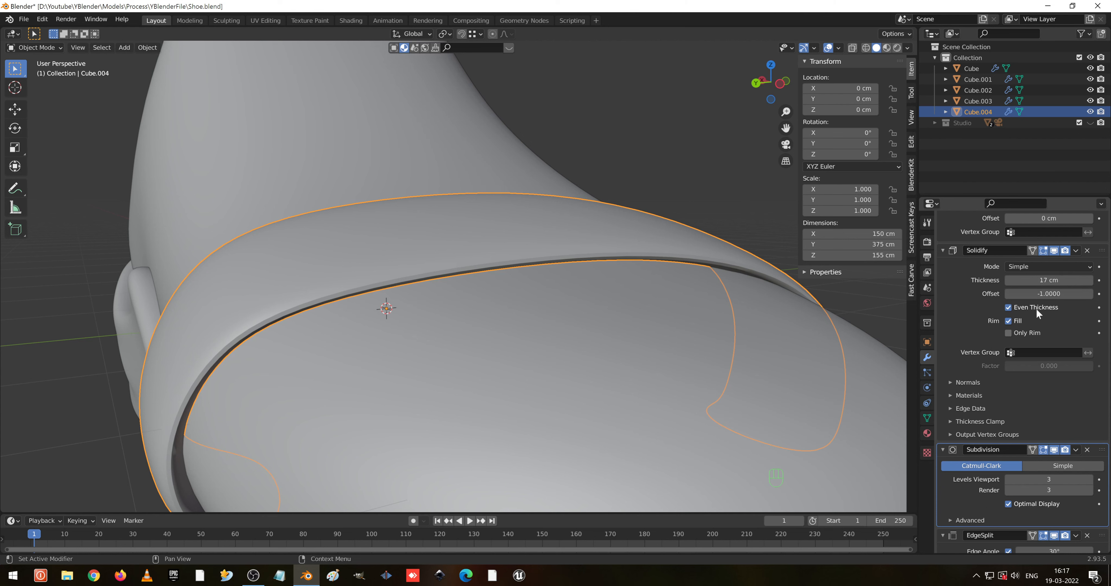
- Try a strong negative offset in the strap's Shrinkwrap modifier, then restore the offset to 0 cm
{"action": "mouse_move", "coordinate": [1049, 296]}
{"action": "left_mouse_down"}
{"action": "mouse_move", "coordinate": [1097, 296]}
{"action": "mouse_move", "coordinate": [1044, 296]}
{"action": "left_mouse_up"}
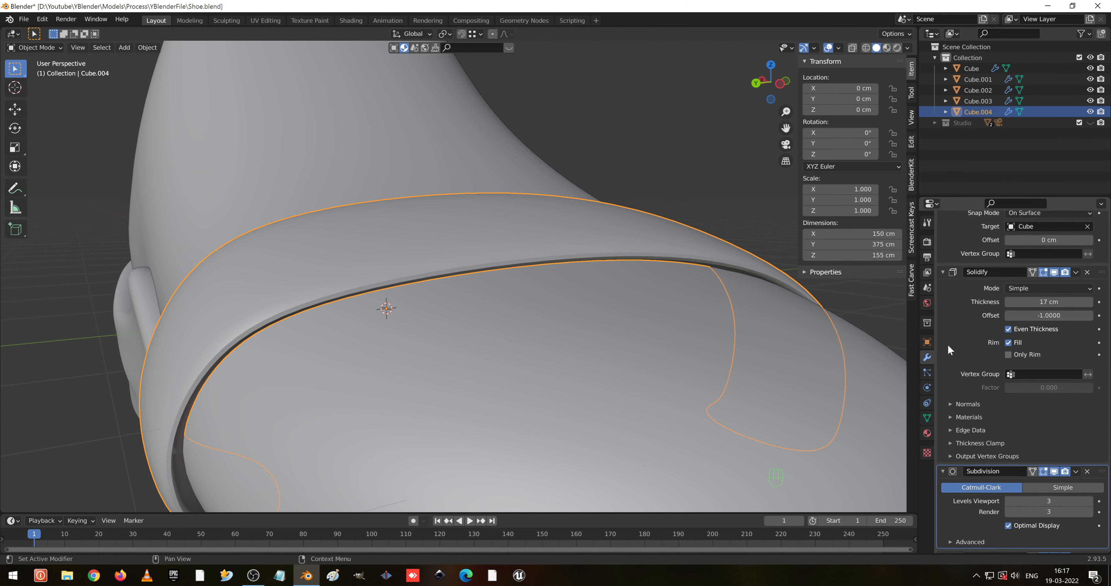
{"action": "scroll", "coordinate": [948, 344], "scroll_direction": "up", "scroll_amount": 5}
{"action": "scroll", "coordinate": [948, 363], "scroll_direction": "down", "scroll_amount": 6}
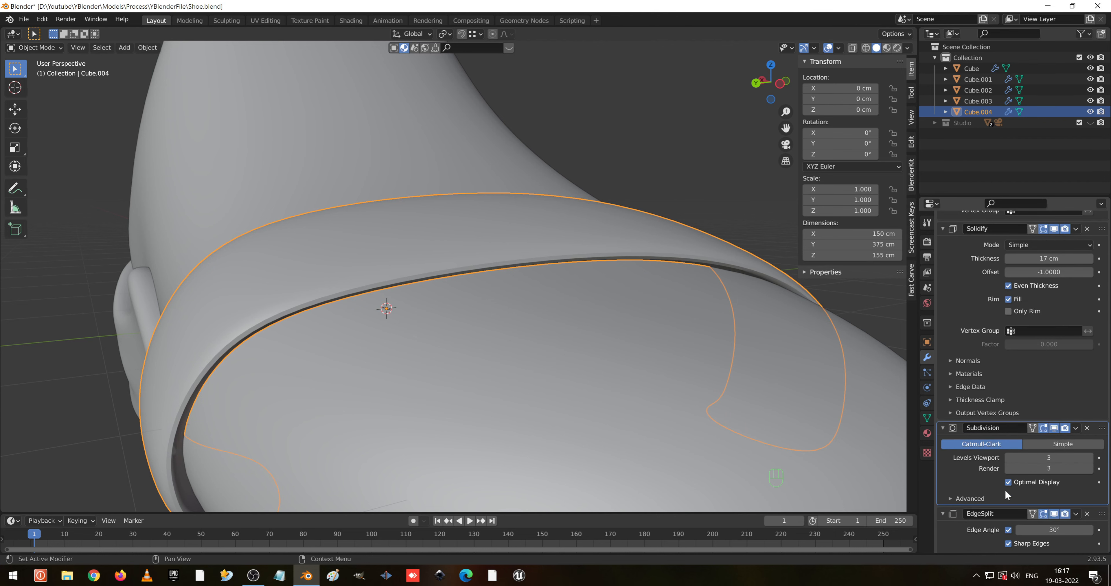
{"action": "scroll", "coordinate": [996, 420], "scroll_direction": "up", "scroll_amount": 6}
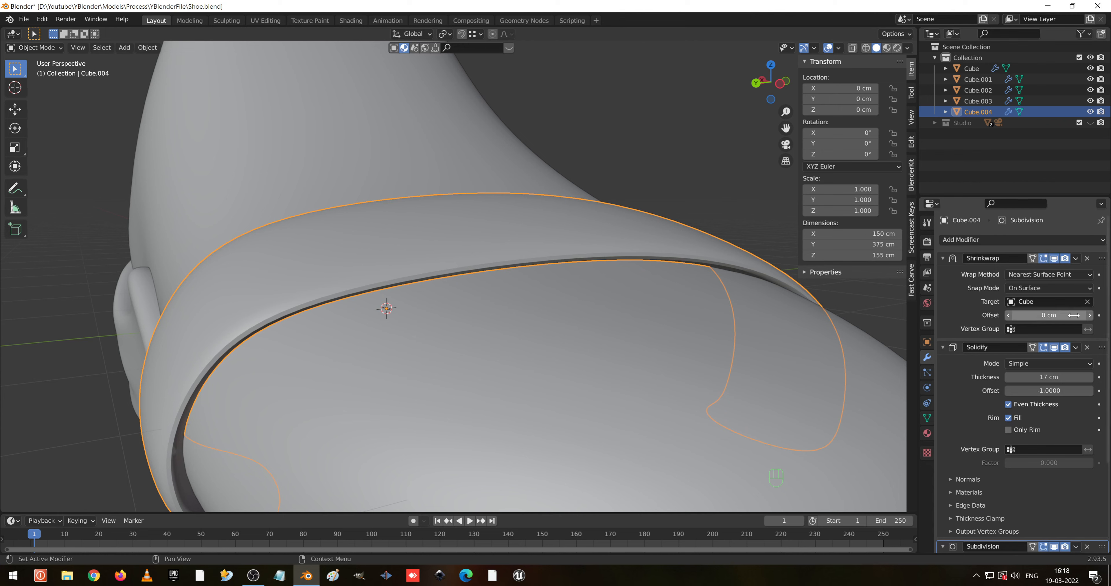
{"action": "left_click_drag", "start_coordinate": [1049, 315], "coordinate": [992, 315]}
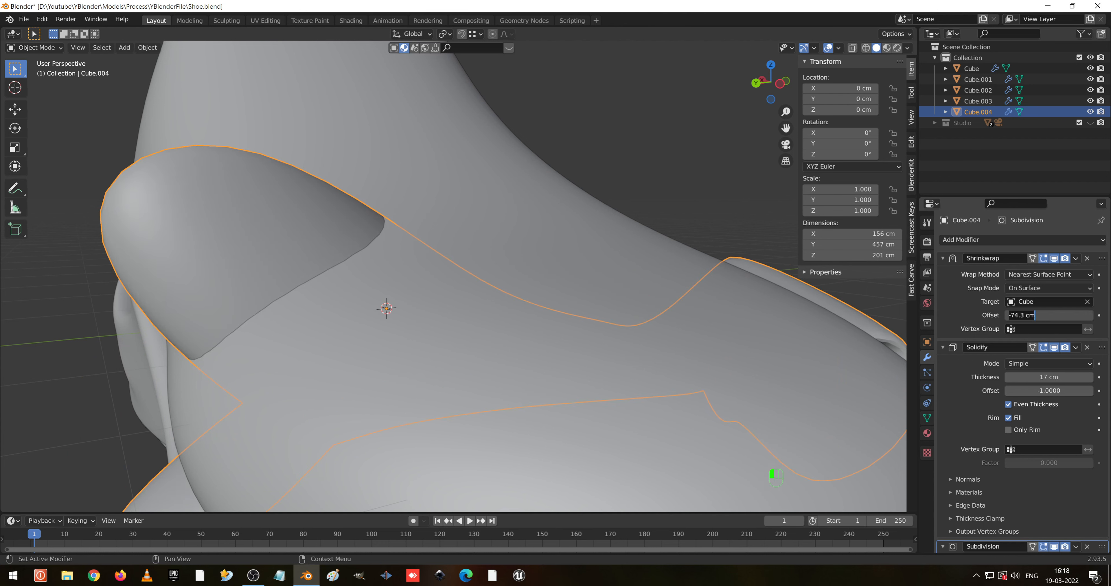
{"action": "key", "text": "Return"}
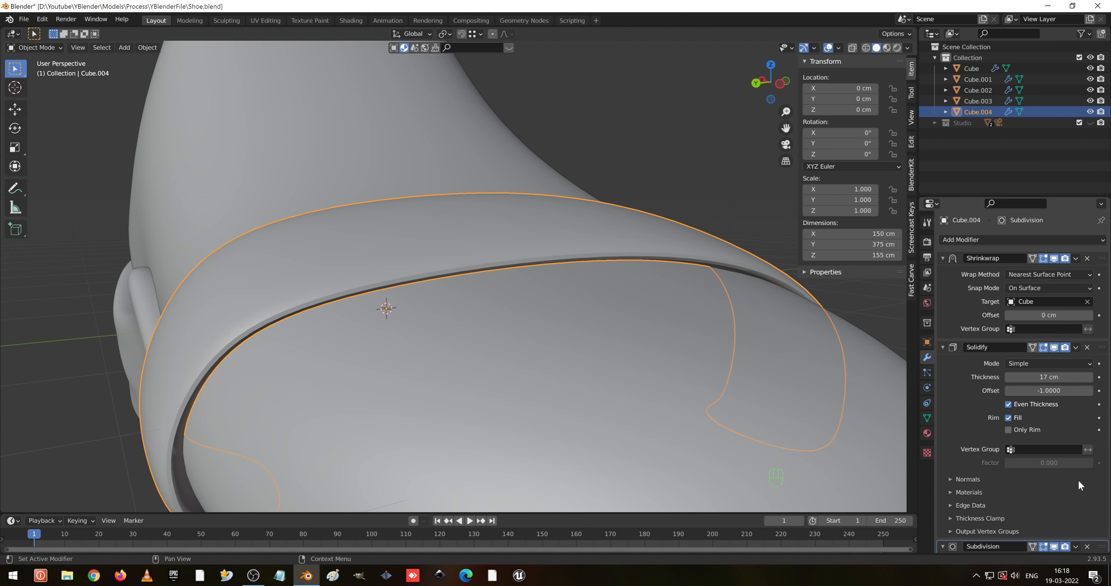
{"action": "scroll", "coordinate": [1025, 519], "scroll_direction": "down", "scroll_amount": 1}
{"action": "scroll", "coordinate": [1025, 519], "scroll_direction": "down", "scroll_amount": 5}
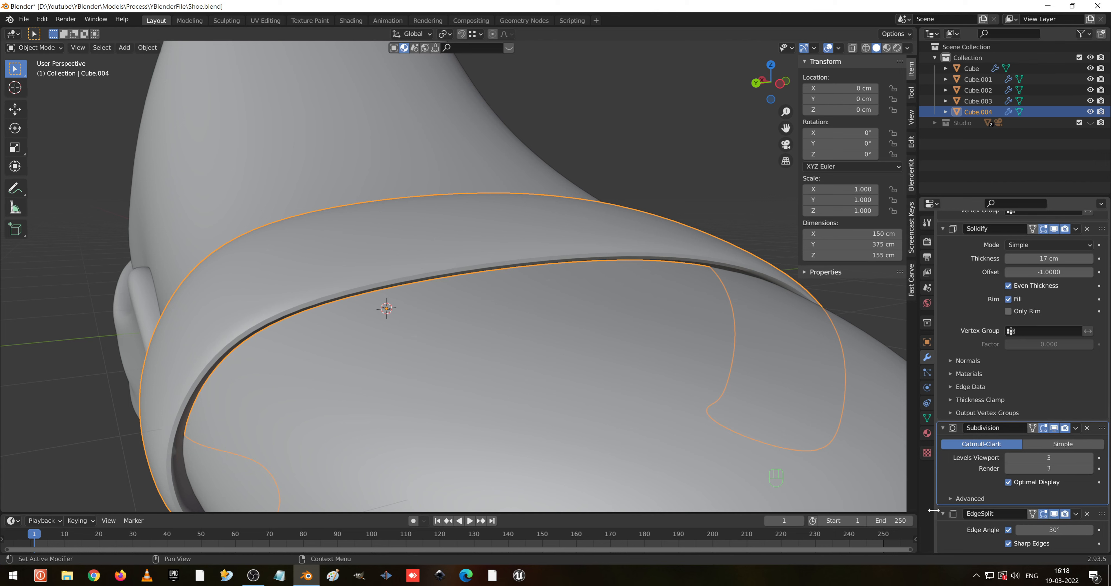
{"action": "scroll", "coordinate": [325, 252], "scroll_direction": "down", "scroll_amount": 3}
- Select the strap's front and rear border edge loops and set their mean crease to 1.00
{"action": "key", "text": "Tab"}
{"action": "scroll", "coordinate": [552, 254], "scroll_direction": "down", "scroll_amount": 3}
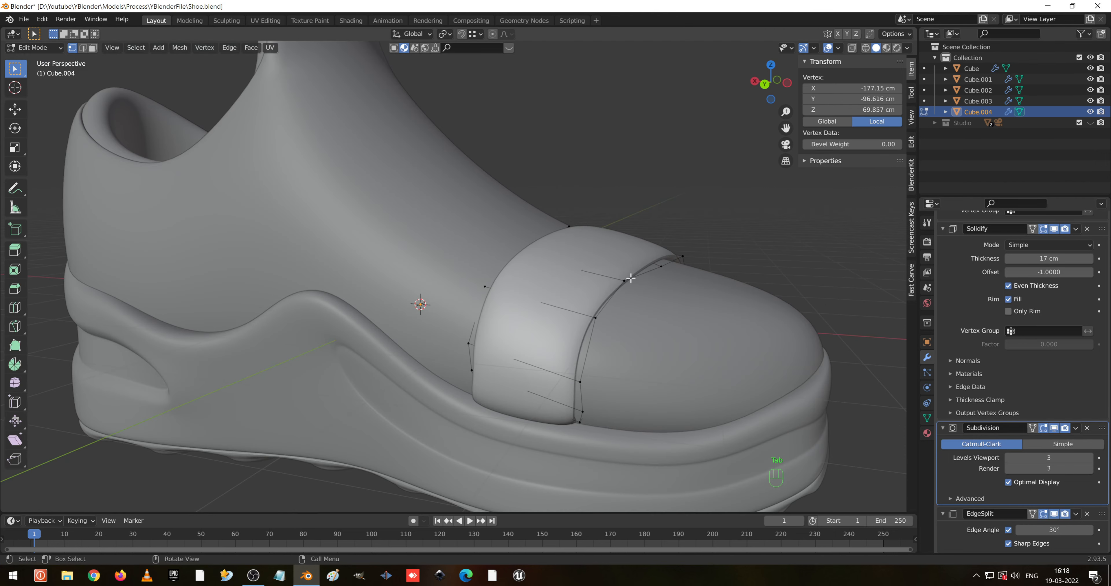
{"action": "left_click", "coordinate": [610, 297], "text": "alt"}
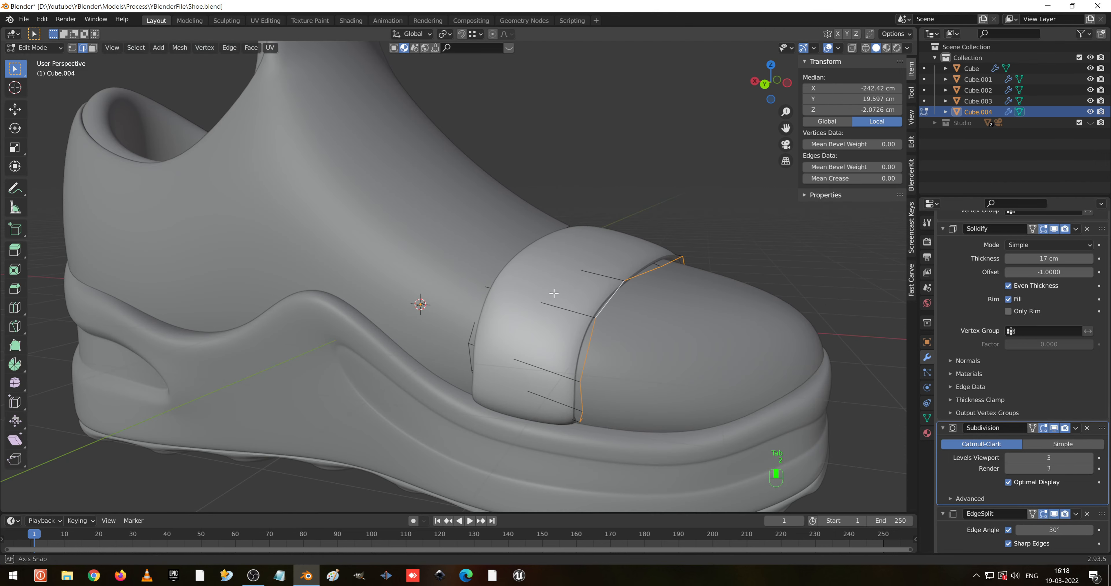
{"action": "middle_click_drag", "start_coordinate": [554, 294], "coordinate": [525, 324]}
{"action": "mouse_move", "coordinate": [594, 258]}
{"action": "middle_mouse_down"}
{"action": "mouse_move", "coordinate": [789, 278]}
{"action": "mouse_move", "coordinate": [639, 315]}
{"action": "mouse_move", "coordinate": [712, 298]}
{"action": "middle_mouse_up"}
{"action": "key", "text": "shift+z"}
{"action": "key", "text": "shift+z"}
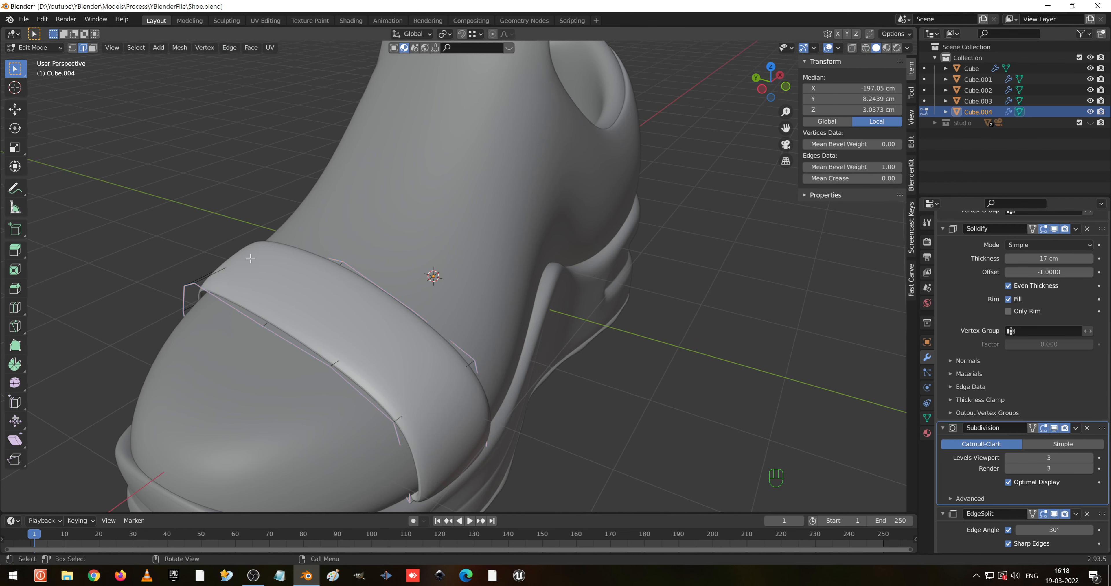
{"action": "middle_click_drag", "start_coordinate": [250, 258], "coordinate": [496, 276]}
{"action": "key", "text": "Tab"}
{"action": "key", "text": "Tab"}
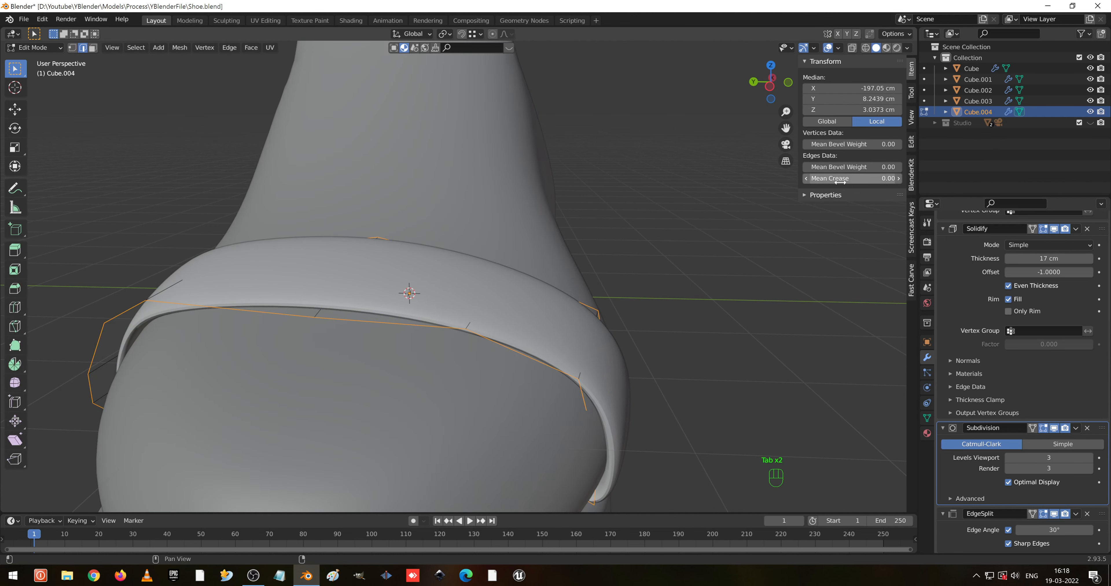
{"action": "left_click_drag", "start_coordinate": [840, 182], "coordinate": [838, 181]}
{"action": "key", "text": "Tab"}
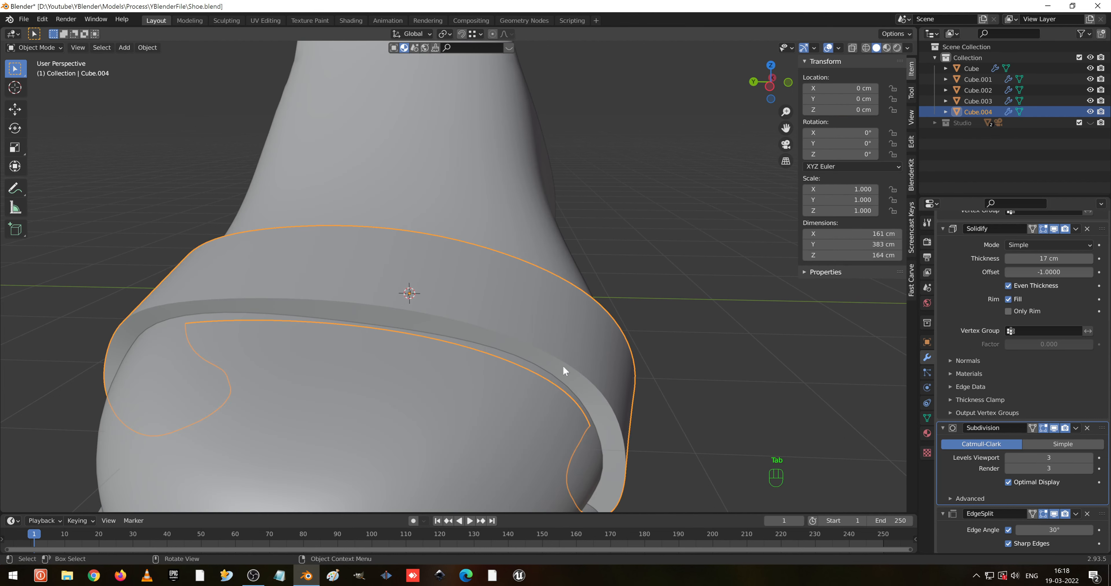
- Reduce the thickness in the strap's Solidify modifier to 6 cm and test the Only Rim option, leaving it off
{"action": "middle_click_drag", "start_coordinate": [563, 365], "coordinate": [525, 371]}
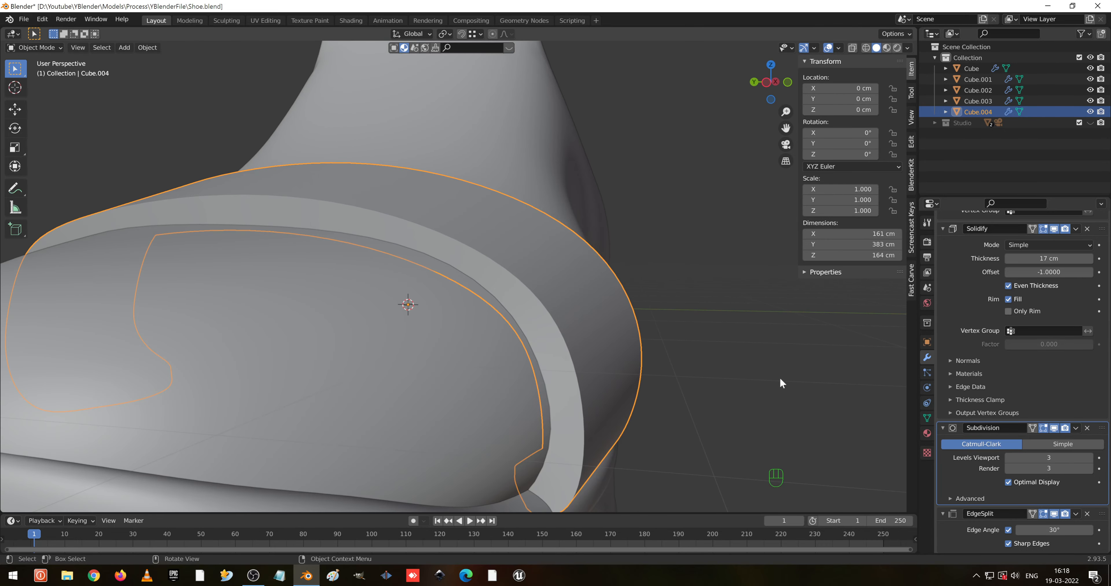
{"action": "left_click_drag", "start_coordinate": [1015, 259], "coordinate": [1074, 272]}
{"action": "key", "text": "Escape"}
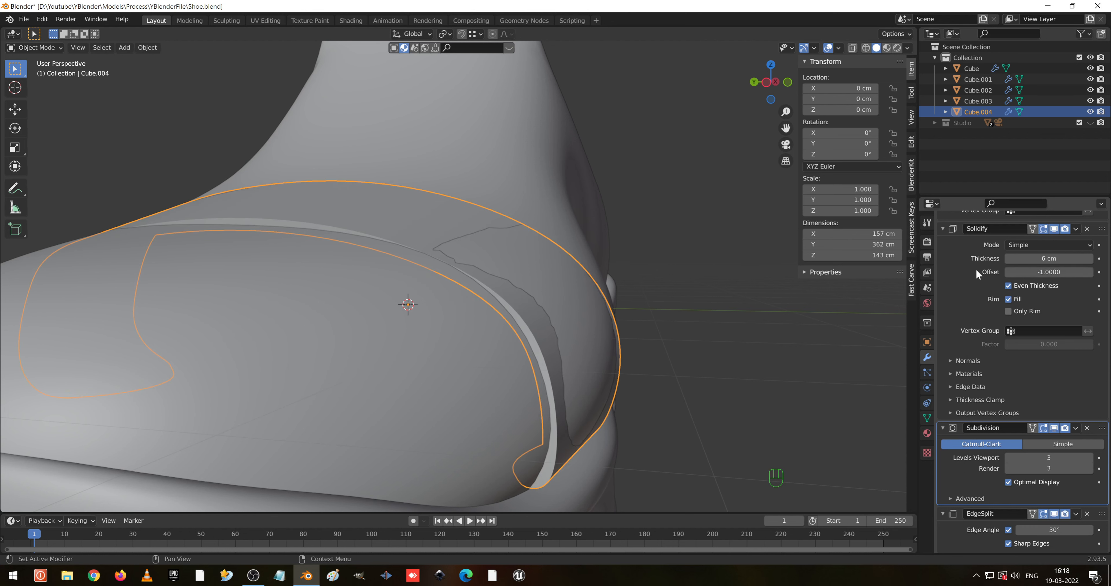
{"action": "scroll", "coordinate": [964, 342], "scroll_direction": "up", "scroll_amount": 5}
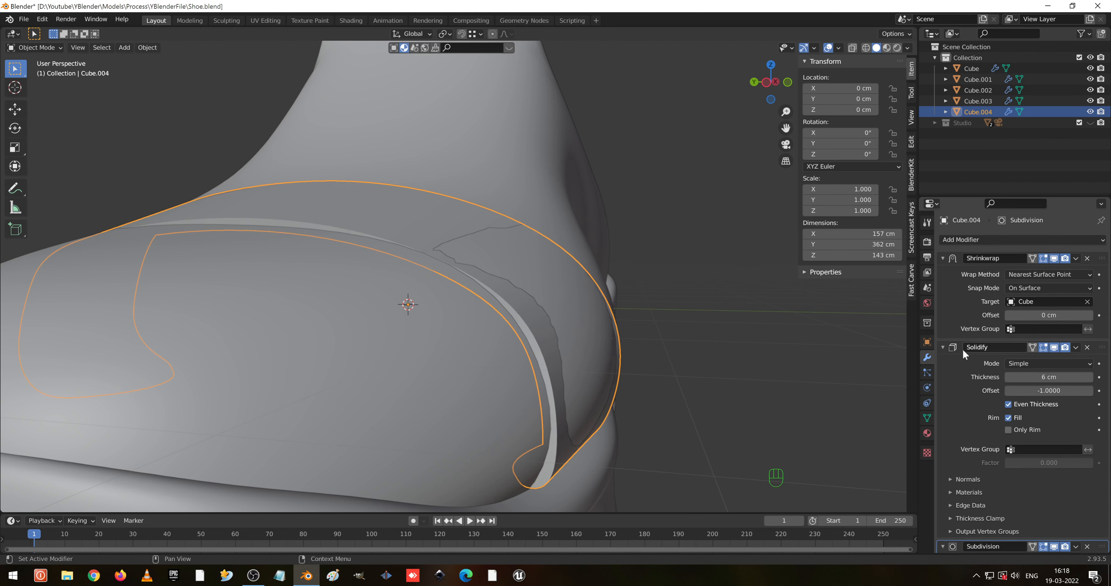
{"action": "left_click", "coordinate": [1008, 431]}
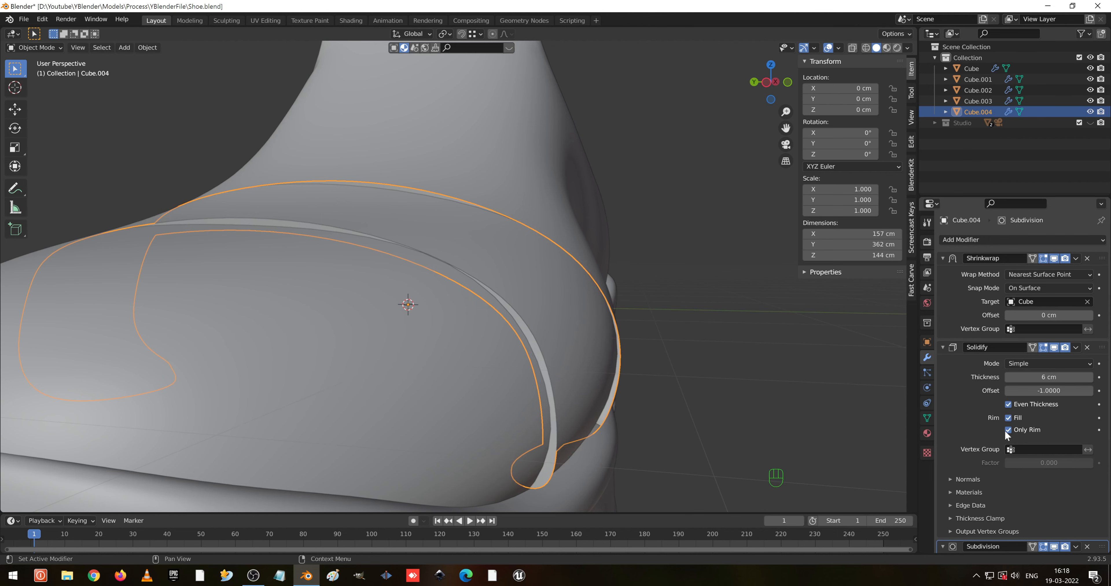
{"action": "left_click", "coordinate": [1008, 431]}
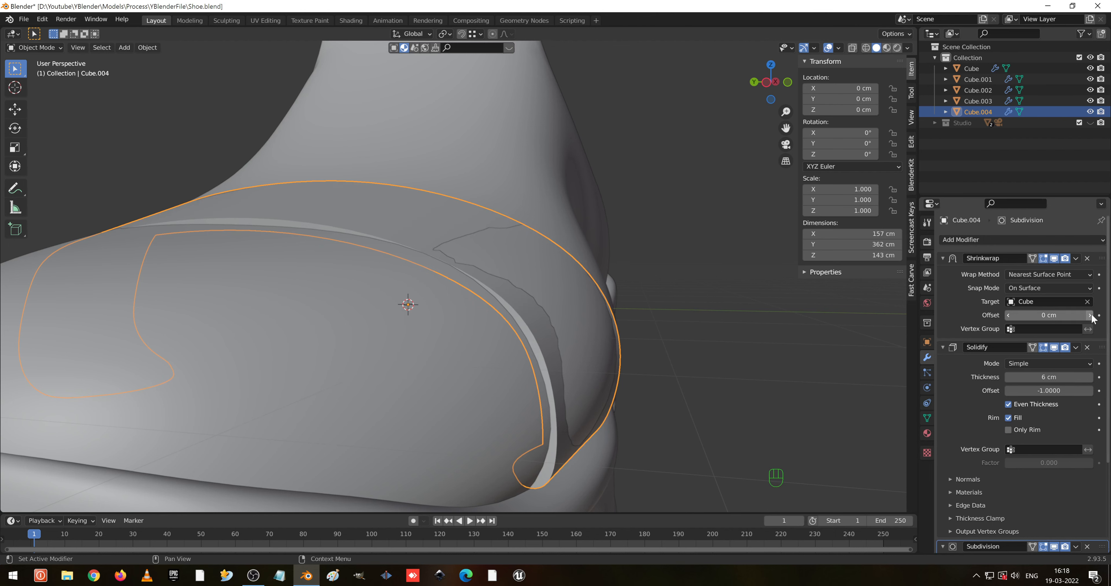
- Adjust the offset in the strap's Shrinkwrap modifier to 5 cm
{"action": "left_click_drag", "start_coordinate": [1092, 317], "coordinate": [1110, 317]}
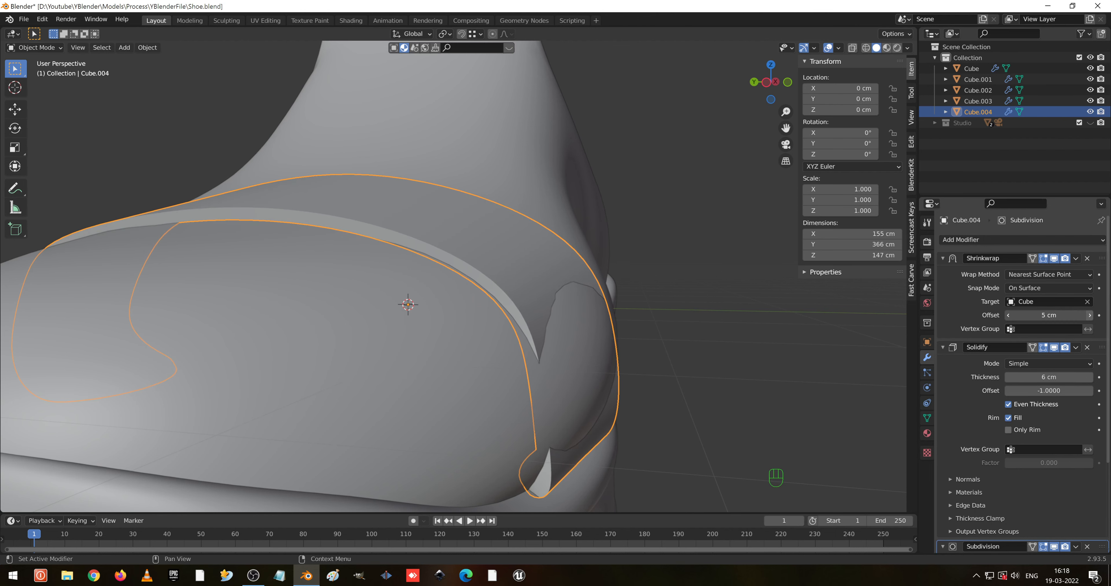
{"action": "left_click", "coordinate": [1091, 315]}
{"action": "left_click", "coordinate": [1090, 315]}
{"action": "left_click", "coordinate": [1091, 315]}
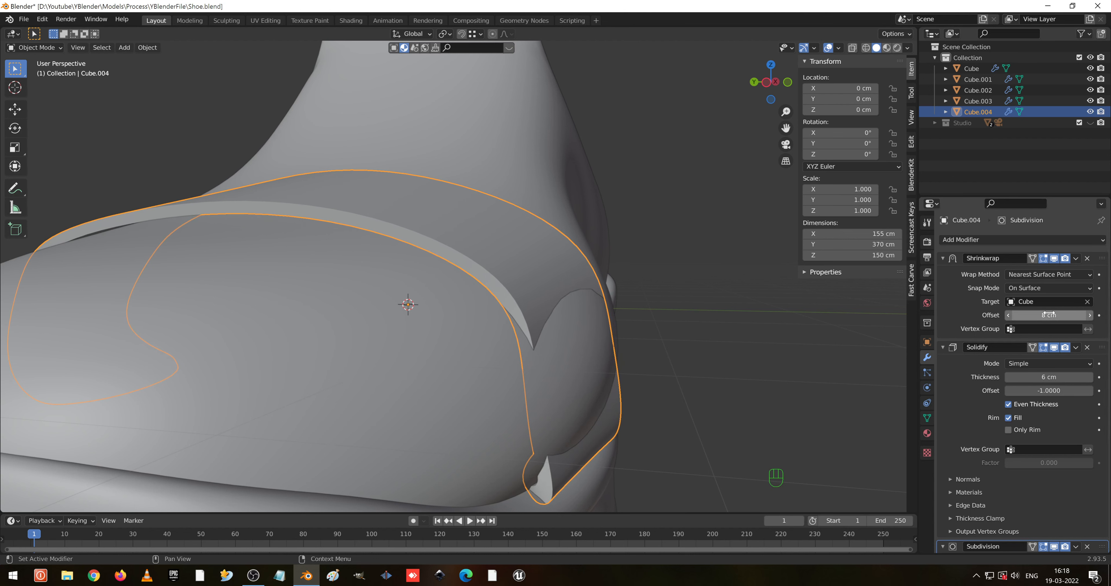
{"action": "left_click", "coordinate": [1008, 315]}
{"action": "left_click", "coordinate": [1008, 315]}
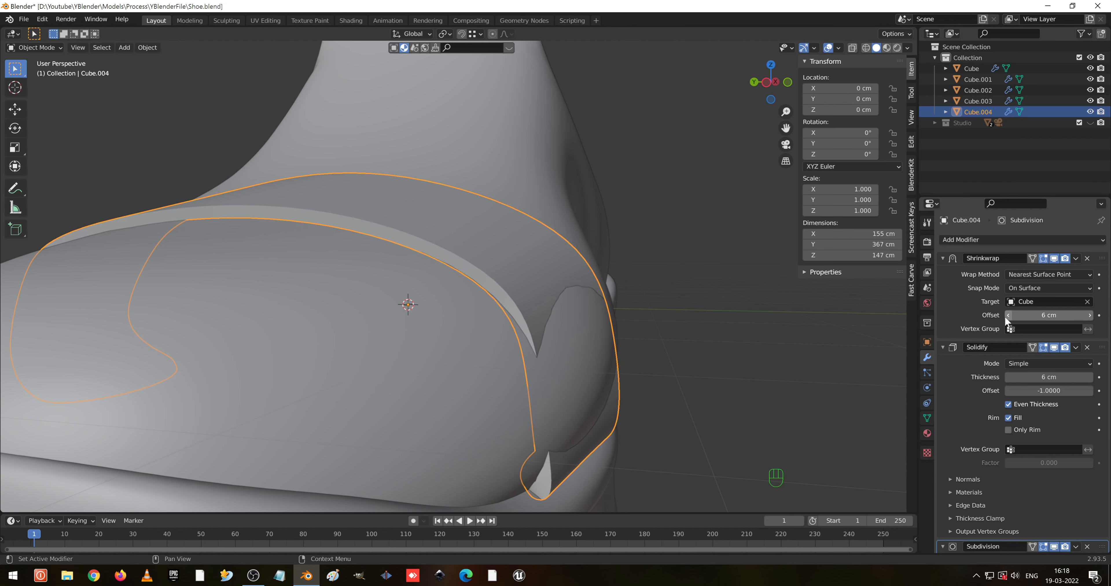
{"action": "left_click", "coordinate": [1008, 315]}
{"action": "left_click", "coordinate": [1008, 315]}
{"action": "left_click", "coordinate": [1091, 315]}
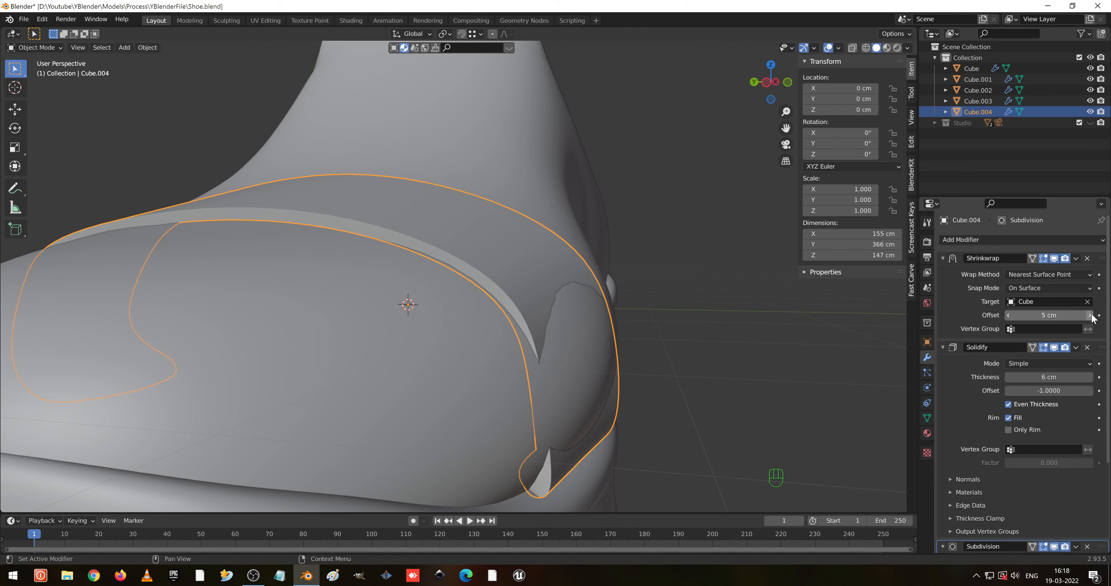
- Open the strap's mesh for editing and display it in wireframe, looking at the side where the shoe pokes through
{"action": "scroll", "coordinate": [499, 281], "scroll_direction": "down", "scroll_amount": 6}
{"action": "middle_click_drag", "start_coordinate": [492, 265], "coordinate": [424, 280]}
{"action": "scroll", "coordinate": [424, 285], "scroll_direction": "up", "scroll_amount": 4}
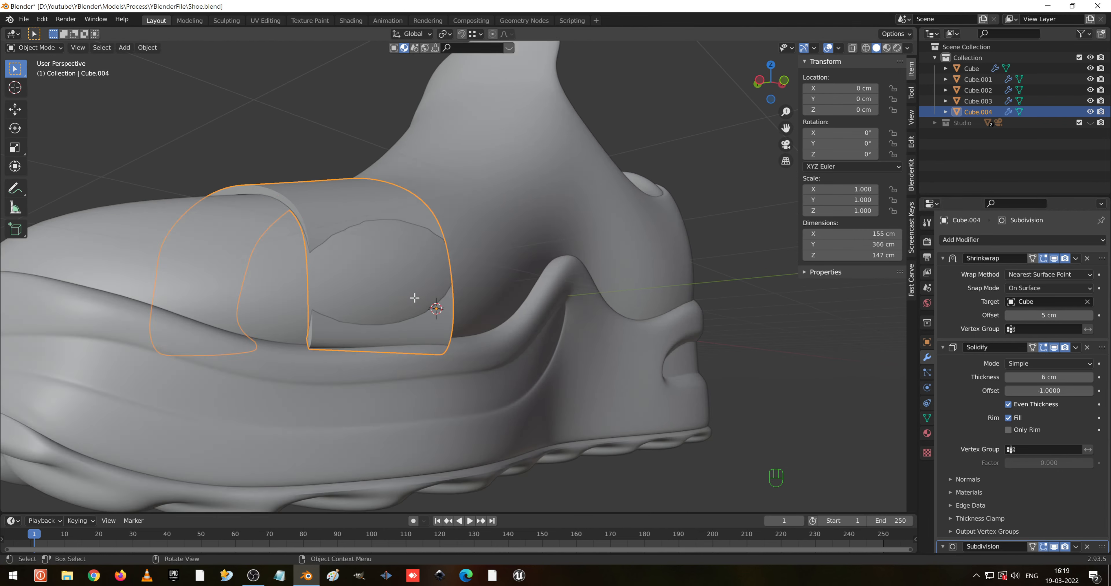
{"action": "key", "text": "Tab"}
{"action": "key", "text": "z"}
{"action": "key", "text": "shift+z"}
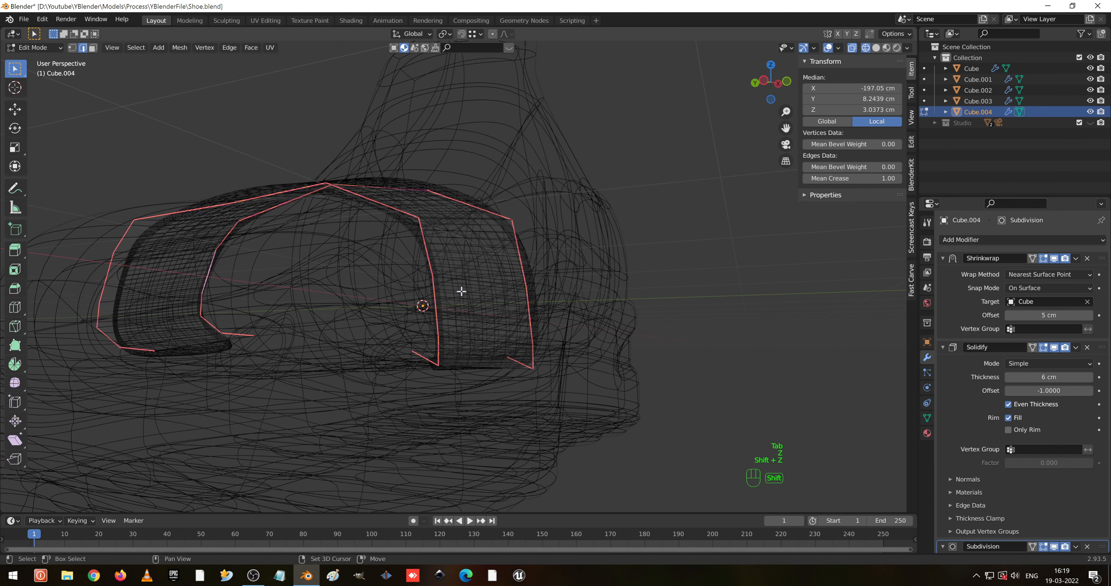
{"action": "left_click", "coordinate": [425, 286]}
{"action": "key", "text": "z"}
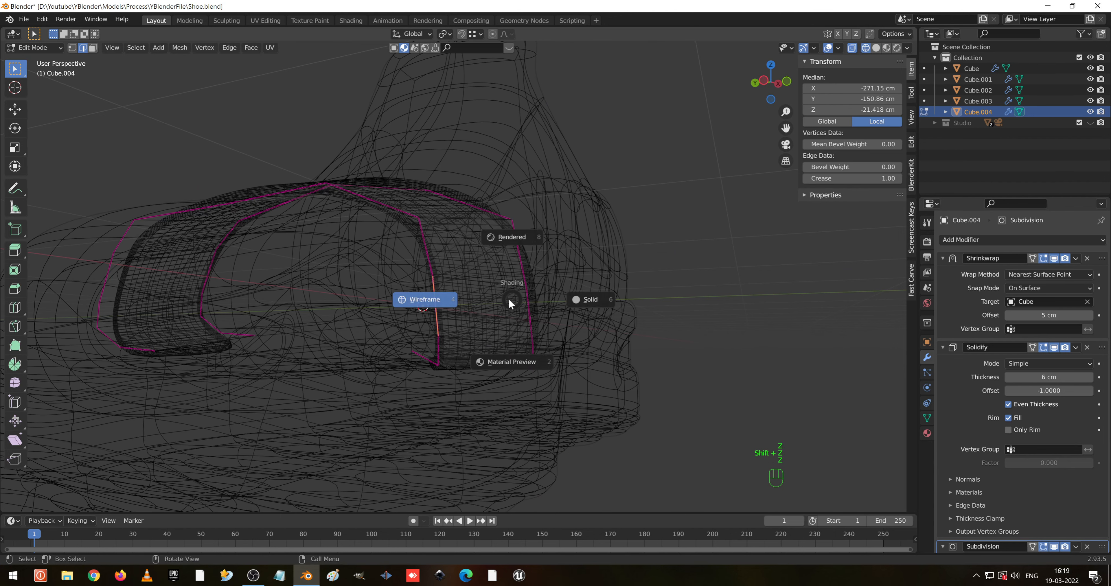
{"action": "right_click", "coordinate": [494, 294]}
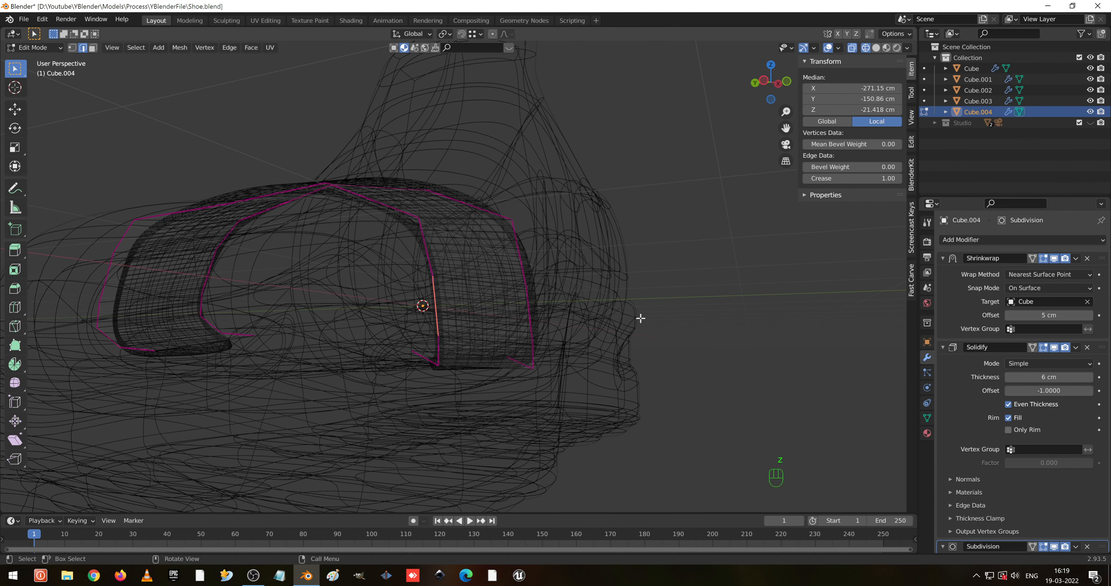
- Select the vertices midway down this side of the strap on both border edges and move them outward along the Y axis
{"action": "scroll", "coordinate": [513, 317], "scroll_direction": "up", "scroll_amount": 3}
{"action": "left_click_drag", "start_coordinate": [569, 301], "coordinate": [569, 302]}
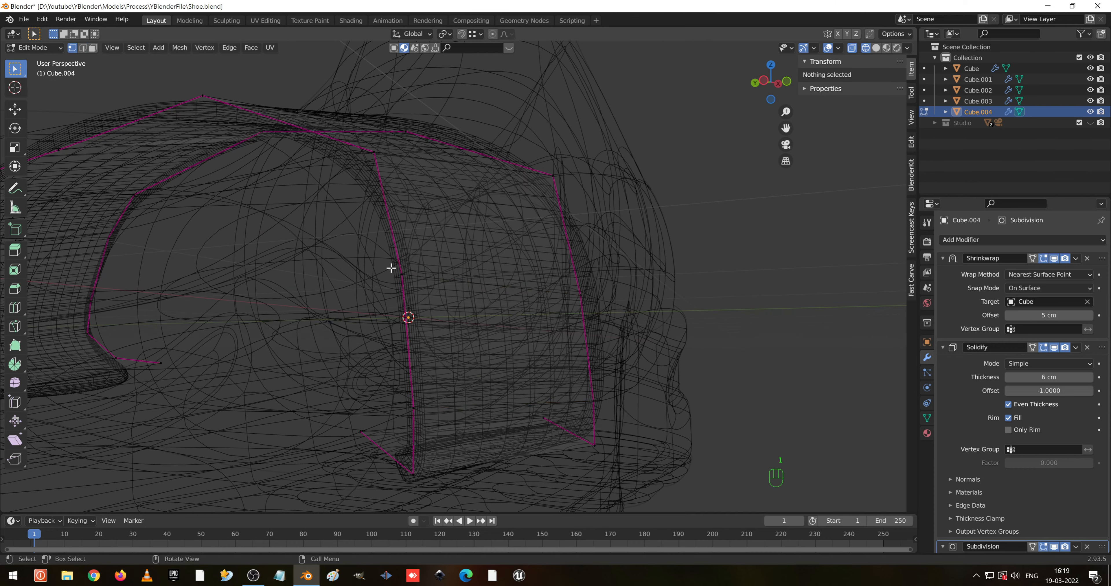
{"action": "mouse_move", "coordinate": [374, 267]}
{"action": "left_mouse_down"}
{"action": "mouse_move", "coordinate": [613, 323]}
{"action": "mouse_move", "coordinate": [649, 346]}
{"action": "left_mouse_up"}
{"action": "left_click_drag", "start_coordinate": [385, 369], "coordinate": [646, 424], "text": "shift"}
{"action": "middle_click_drag", "start_coordinate": [553, 377], "coordinate": [539, 363]}
{"action": "key", "text": "shift+z"}
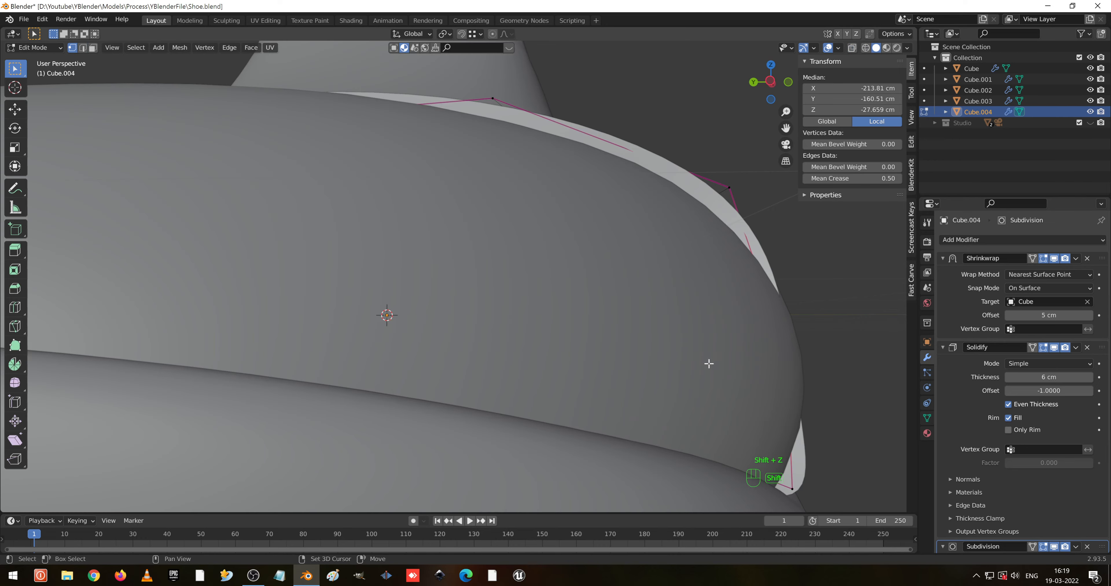
{"action": "mouse_move", "coordinate": [710, 365]}
{"action": "middle_mouse_down"}
{"action": "mouse_move", "coordinate": [727, 355]}
{"action": "mouse_move", "coordinate": [713, 354]}
{"action": "middle_mouse_up"}
{"action": "key", "text": "g"}
{"action": "key", "text": "y"}
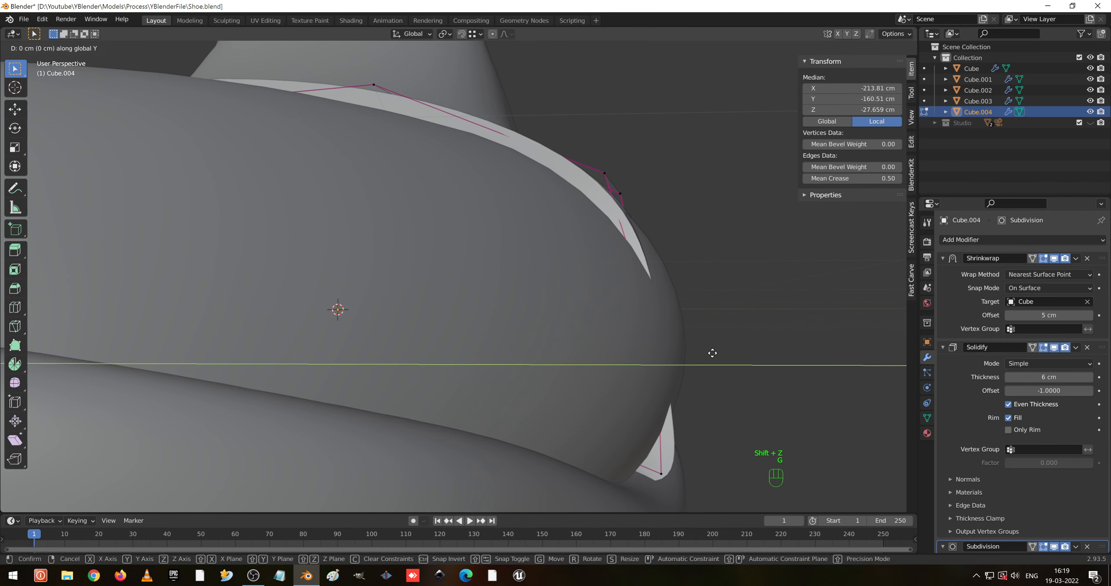
{"action": "left_click", "coordinate": [730, 352]}
- Move the single vertex beside the gap on the strap's rear edge about 6.5 cm outward along the Y axis
{"action": "middle_click_drag", "start_coordinate": [730, 352], "coordinate": [638, 383]}
{"action": "left_click", "coordinate": [377, 361]}
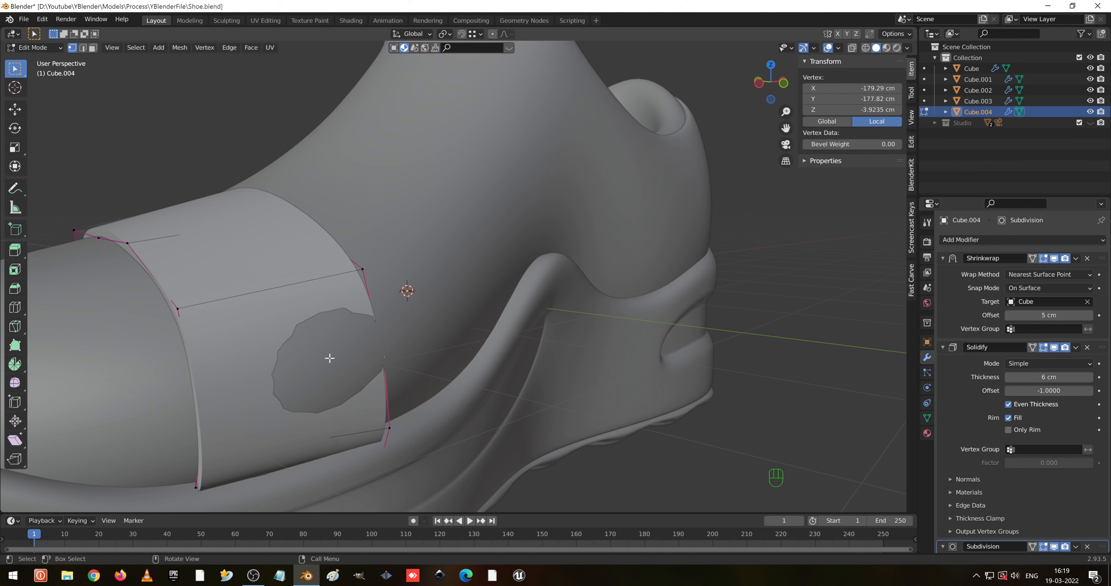
{"action": "key", "text": "g"}
{"action": "key", "text": "y"}
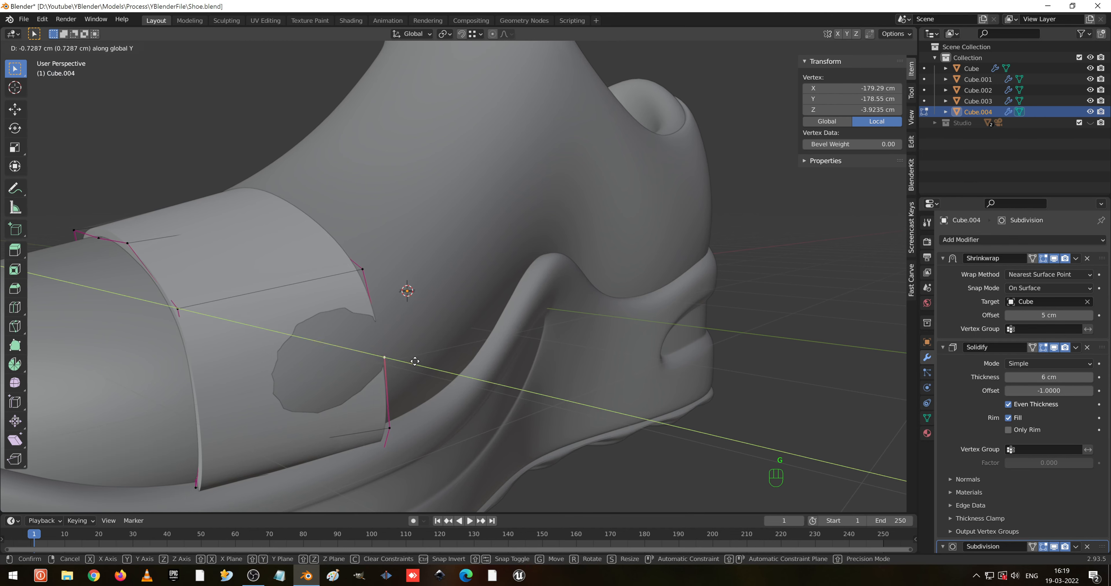
{"action": "left_click", "coordinate": [420, 365]}
- Move the rear-edge vertices on the strap's opposite side along the Z axis to close the gap, and return to Object Mode
{"action": "middle_click_drag", "start_coordinate": [420, 365], "coordinate": [551, 350]}
{"action": "key", "text": "Tab"}
{"action": "key", "text": "Tab"}
{"action": "scroll", "coordinate": [591, 330], "scroll_direction": "up", "scroll_amount": 2}
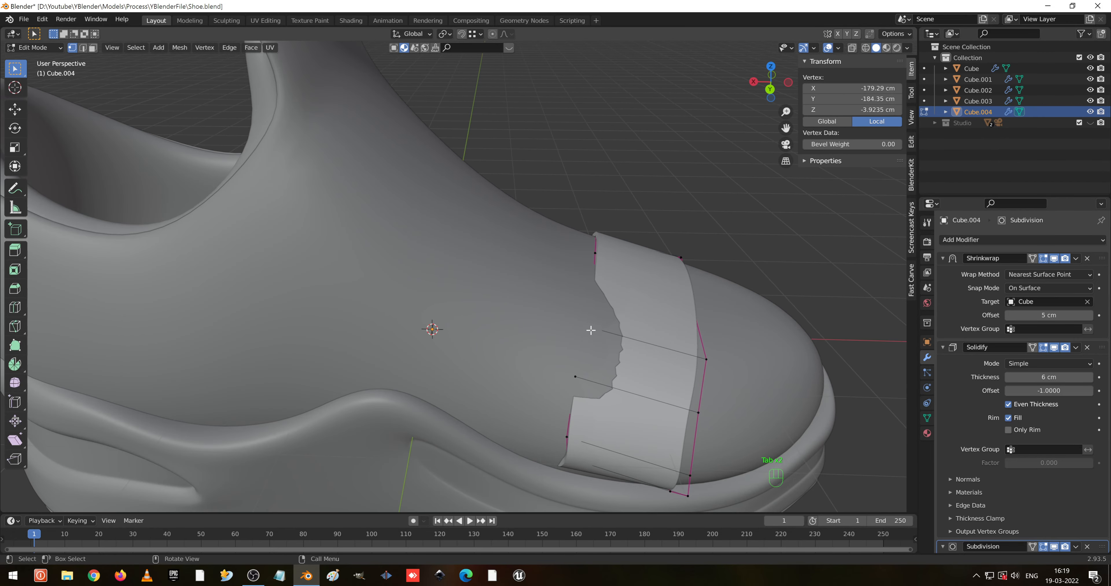
{"action": "left_click", "coordinate": [581, 372], "text": "shift"}
{"action": "key", "text": "g"}
{"action": "key", "text": "z"}
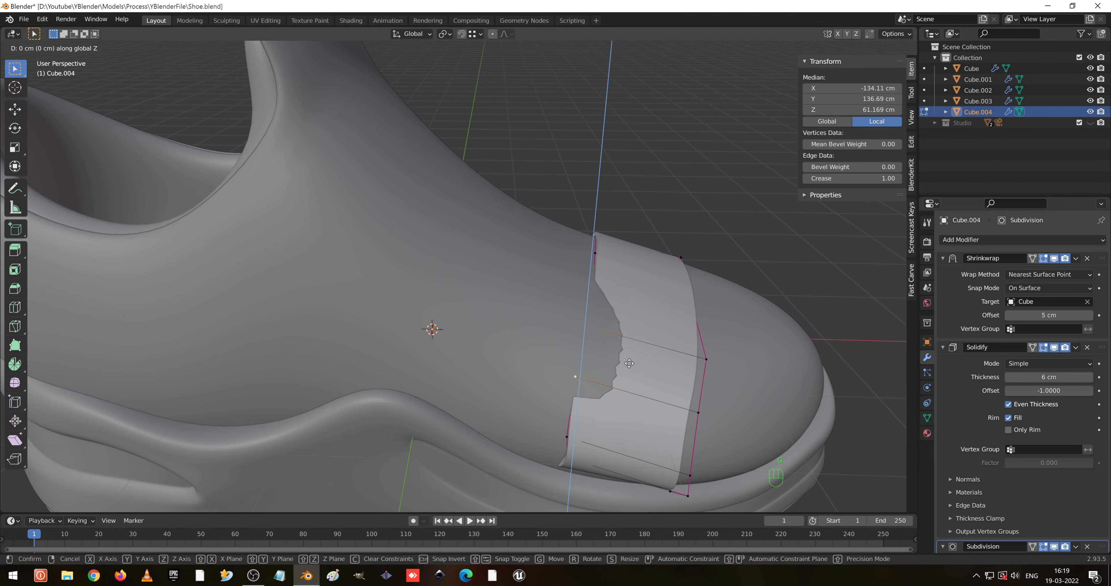
{"action": "left_click", "coordinate": [630, 359]}
{"action": "middle_click_drag", "start_coordinate": [612, 347], "coordinate": [769, 332]}
{"action": "left_click", "coordinate": [714, 329]}
{"action": "scroll", "coordinate": [769, 333], "scroll_direction": "up", "scroll_amount": 3}
{"action": "middle_click_drag", "start_coordinate": [841, 334], "coordinate": [602, 349], "text": "shift"}
{"action": "key", "text": "Tab"}
{"action": "scroll", "coordinate": [456, 325], "scroll_direction": "down", "scroll_amount": 4}
{"action": "scroll", "coordinate": [603, 349], "scroll_direction": "up", "scroll_amount": 3}
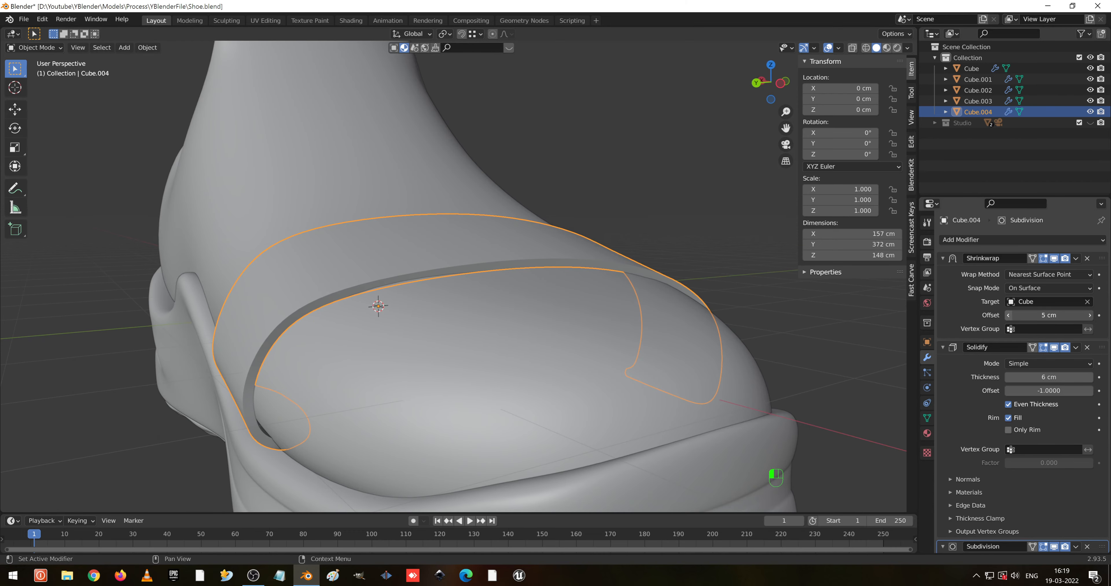
- Set the strap's Shrinkwrap offset to 4 cm and its Solidify thickness to 3 cm
{"action": "left_click", "coordinate": [1009, 315]}
{"action": "mouse_move", "coordinate": [738, 350]}
{"action": "middle_mouse_down"}
{"action": "mouse_move", "coordinate": [585, 339]}
{"action": "mouse_move", "coordinate": [652, 316]}
{"action": "mouse_move", "coordinate": [734, 367]}
{"action": "middle_mouse_up"}
{"action": "left_click", "coordinate": [1009, 378]}
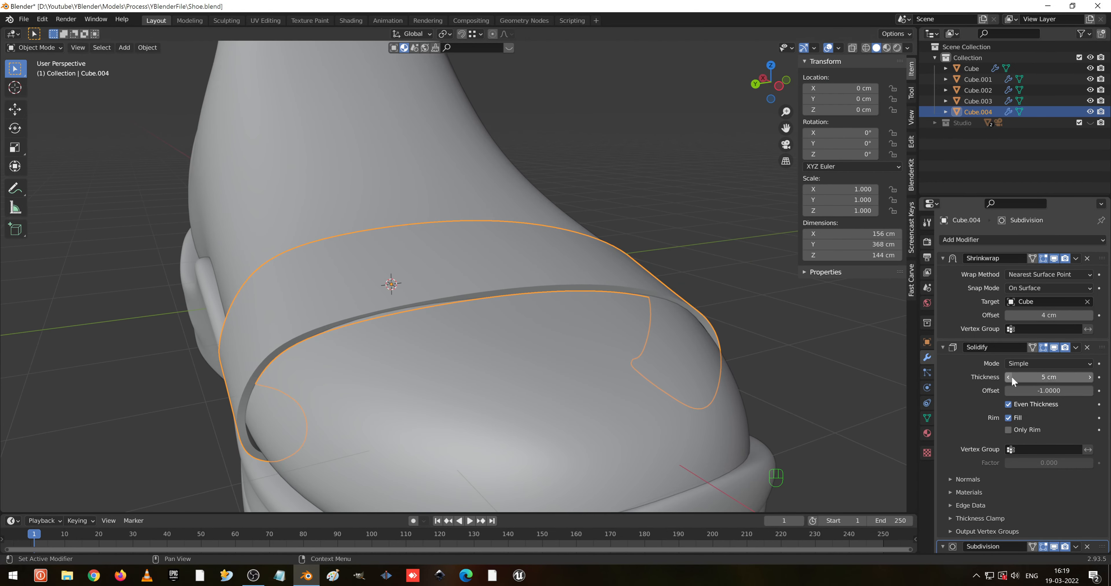
{"action": "left_click", "coordinate": [1009, 377]}
{"action": "left_click", "coordinate": [1010, 378]}
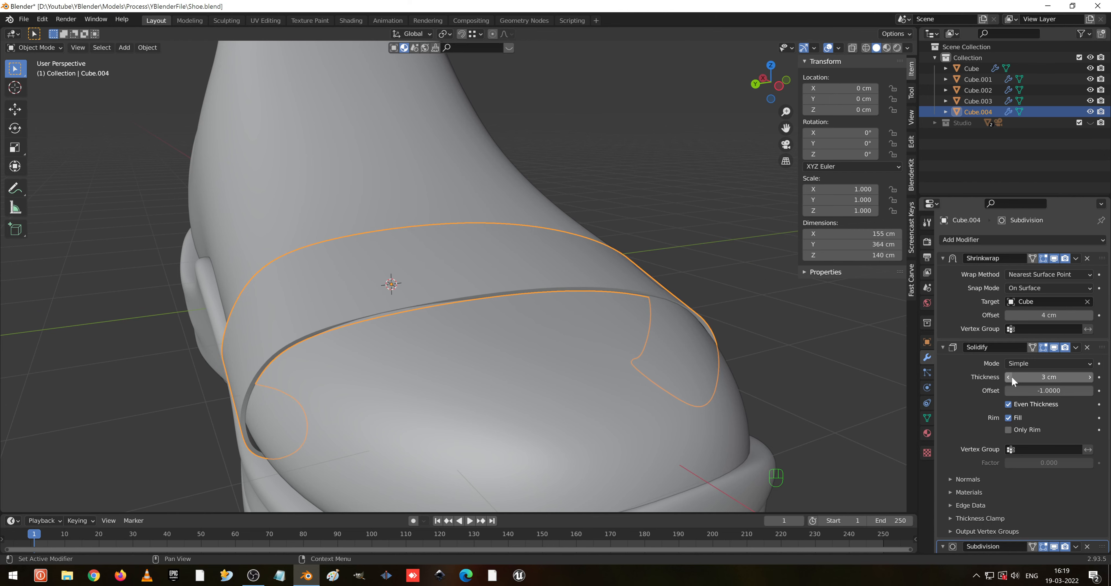
{"action": "middle_click_drag", "start_coordinate": [712, 379], "coordinate": [596, 340]}
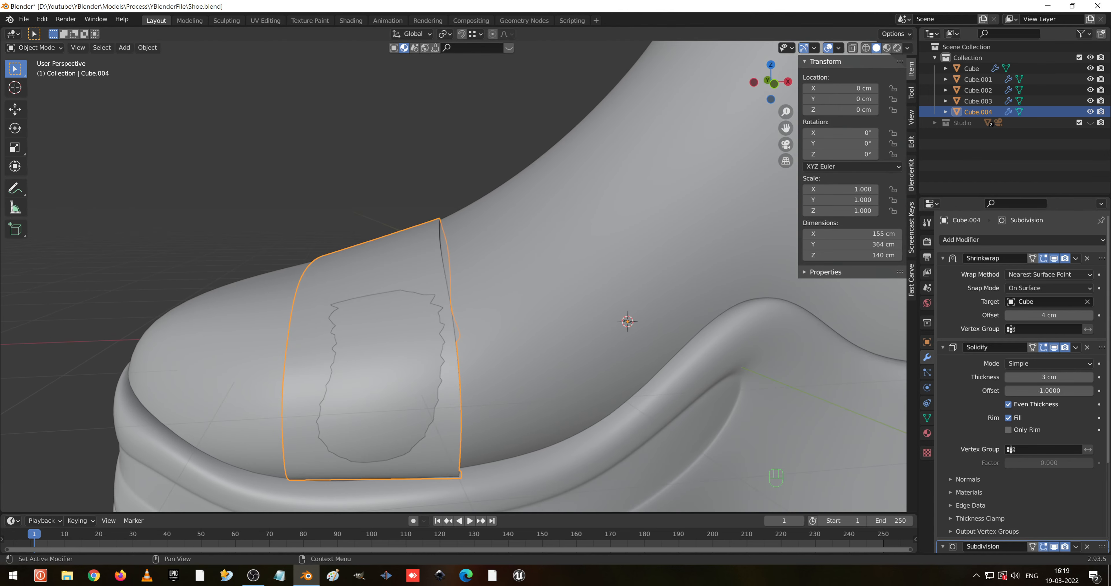
- Set the strap's Shrinkwrap offset to 8 cm and its Solidify thickness to 2 cm, then deselect the strap to check its fit
{"action": "left_click", "coordinate": [1090, 315]}
{"action": "left_click", "coordinate": [1090, 316]}
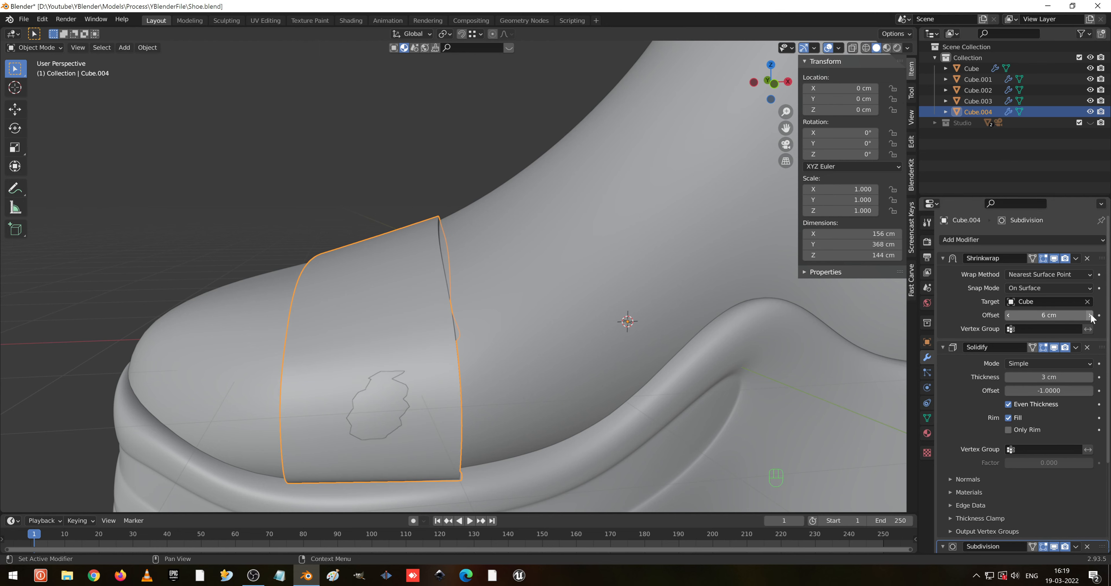
{"action": "left_click", "coordinate": [1090, 315]}
{"action": "middle_click_drag", "start_coordinate": [540, 375], "coordinate": [681, 345]}
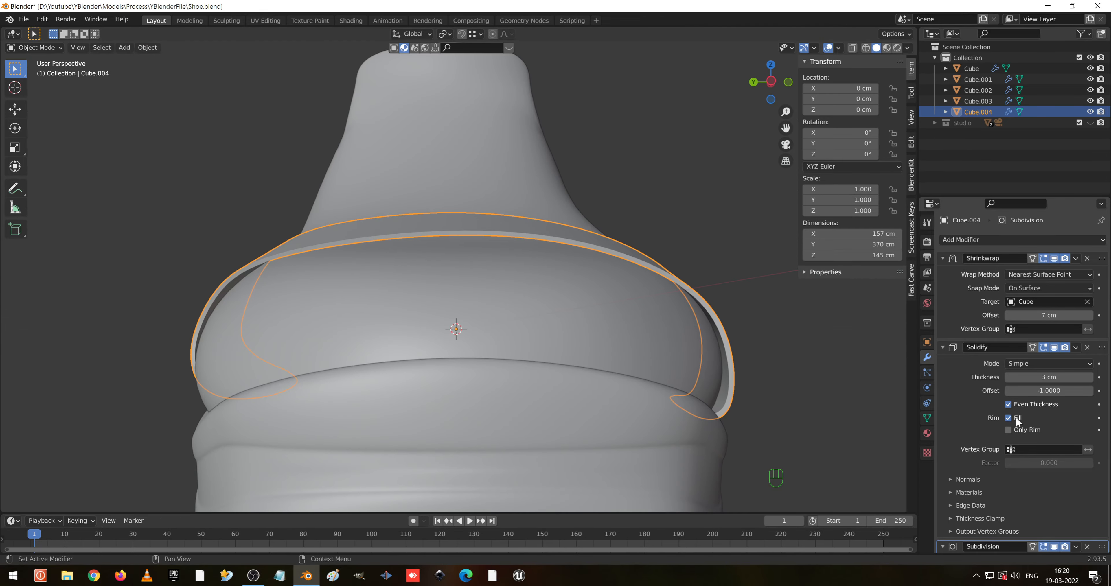
{"action": "left_click", "coordinate": [1008, 377]}
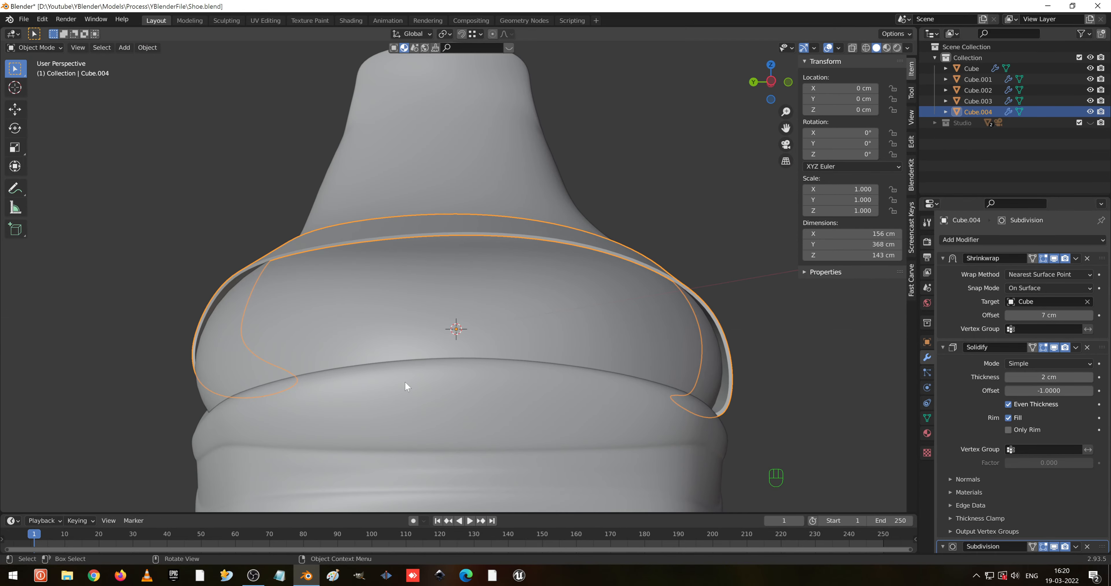
{"action": "middle_click_drag", "start_coordinate": [405, 381], "coordinate": [607, 411]}
{"action": "middle_click_drag", "start_coordinate": [727, 392], "coordinate": [573, 404]}
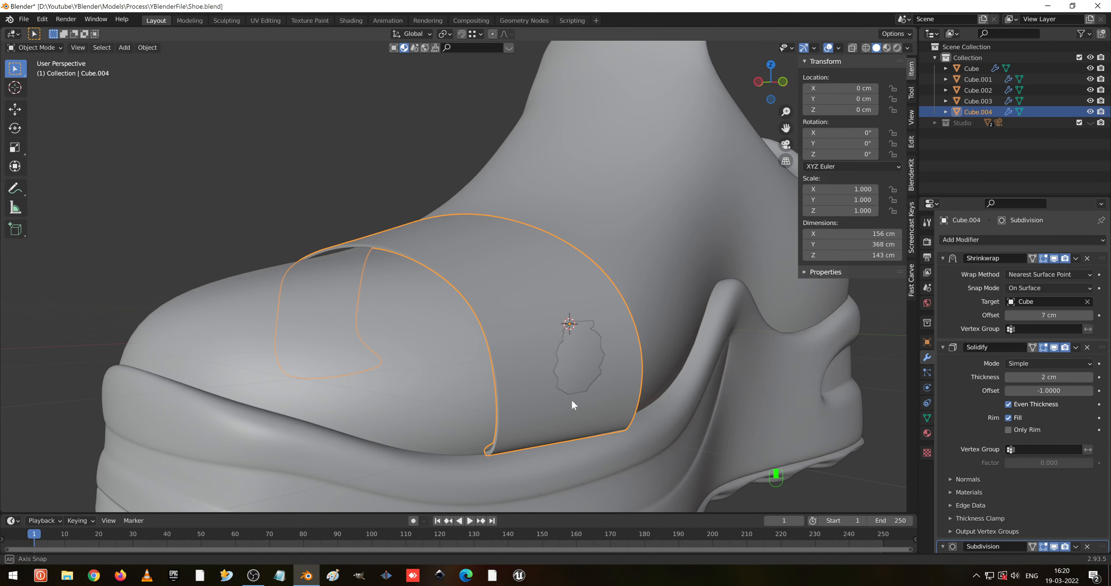
{"action": "left_click", "coordinate": [1090, 315]}
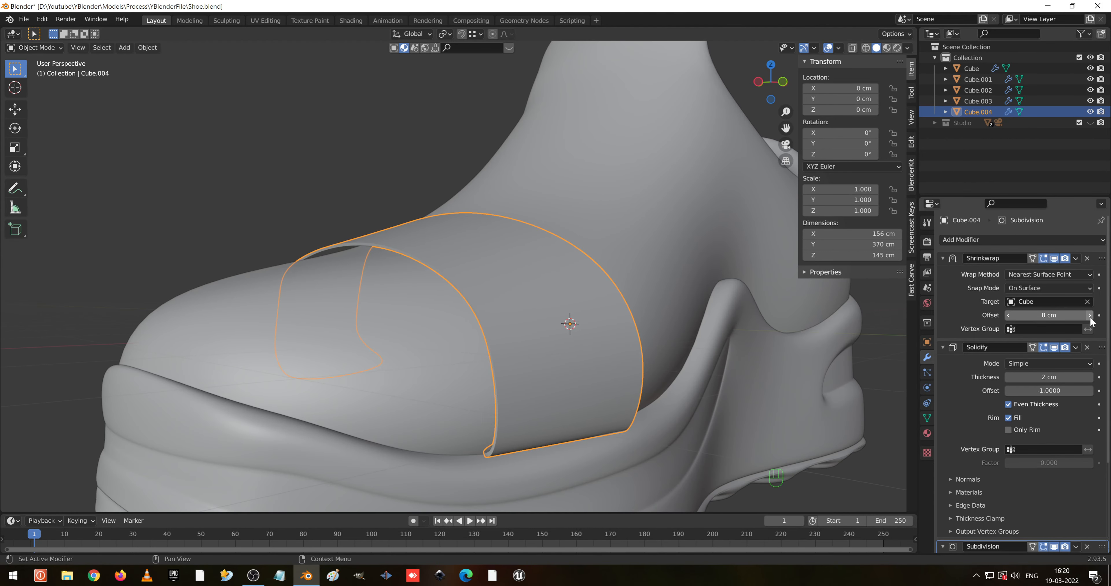
{"action": "middle_click_drag", "start_coordinate": [328, 358], "coordinate": [433, 353]}
{"action": "key", "text": "alt+a"}
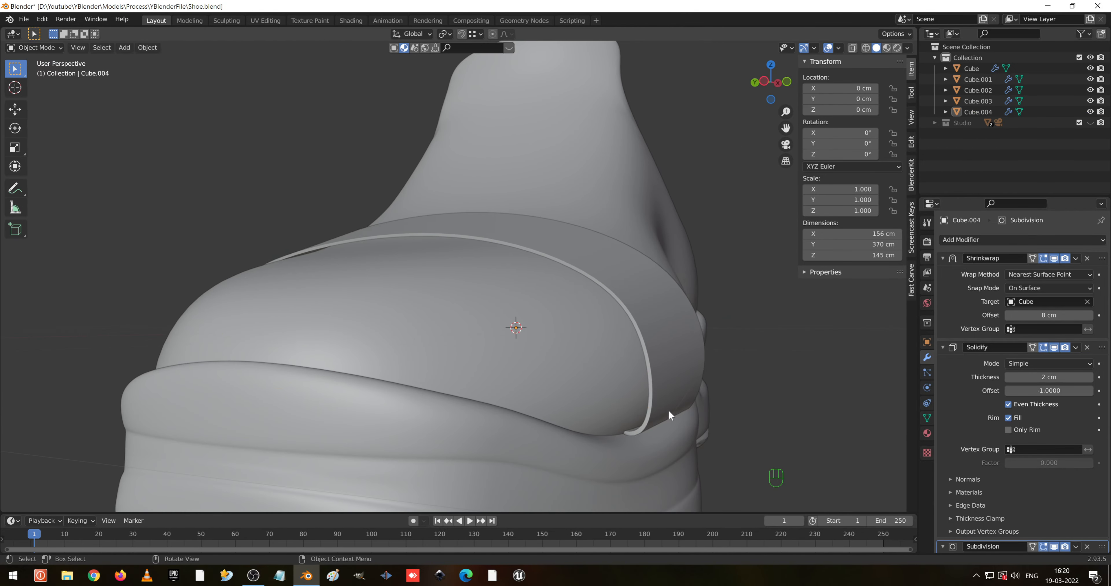
- Enter Edit Mode on the strap in wireframe view and select only the end-edge vertices at both lower ends
{"action": "middle_click_drag", "start_coordinate": [669, 412], "coordinate": [713, 394]}
{"action": "left_click", "coordinate": [706, 389]}
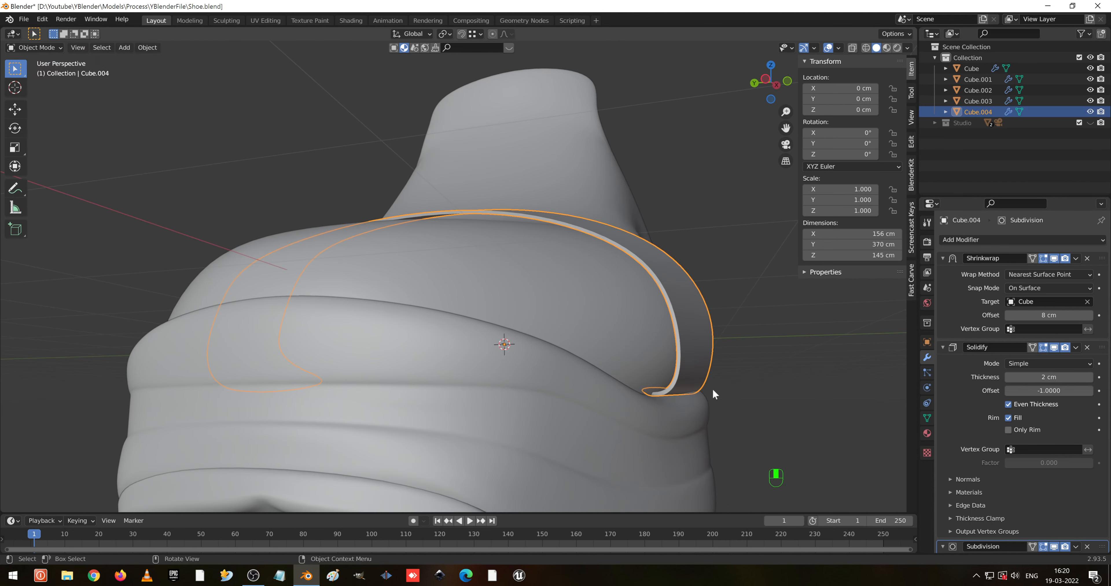
{"action": "key", "text": "shift+a"}
{"action": "key", "text": "Tab"}
{"action": "key", "text": "shift+z"}
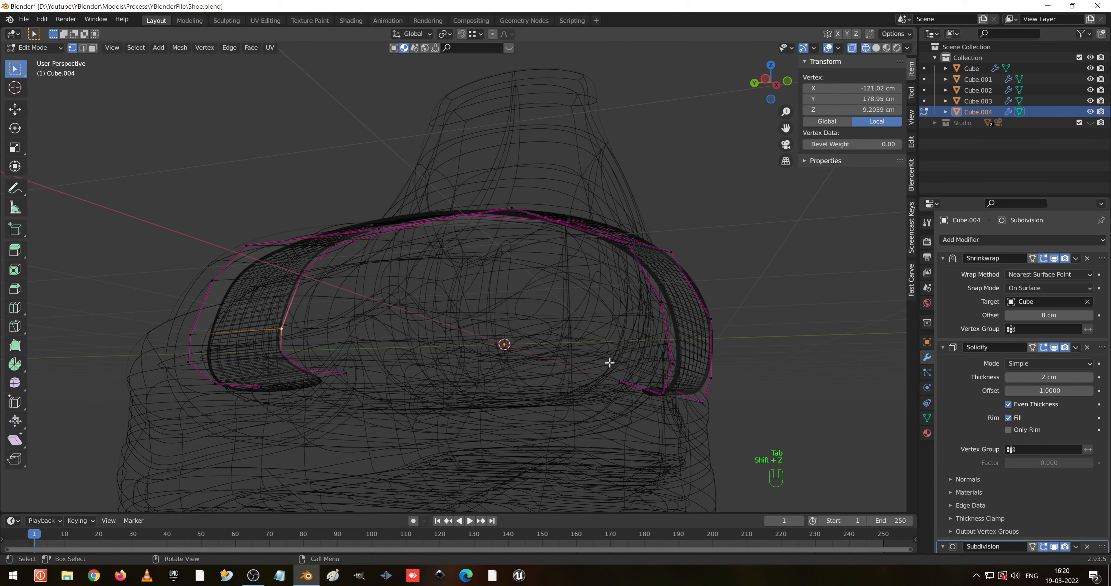
{"action": "left_click_drag", "start_coordinate": [609, 363], "coordinate": [648, 410]}
{"action": "middle_click_drag", "start_coordinate": [655, 419], "coordinate": [672, 431]}
{"action": "left_click_drag", "start_coordinate": [669, 389], "coordinate": [674, 419], "text": "shift"}
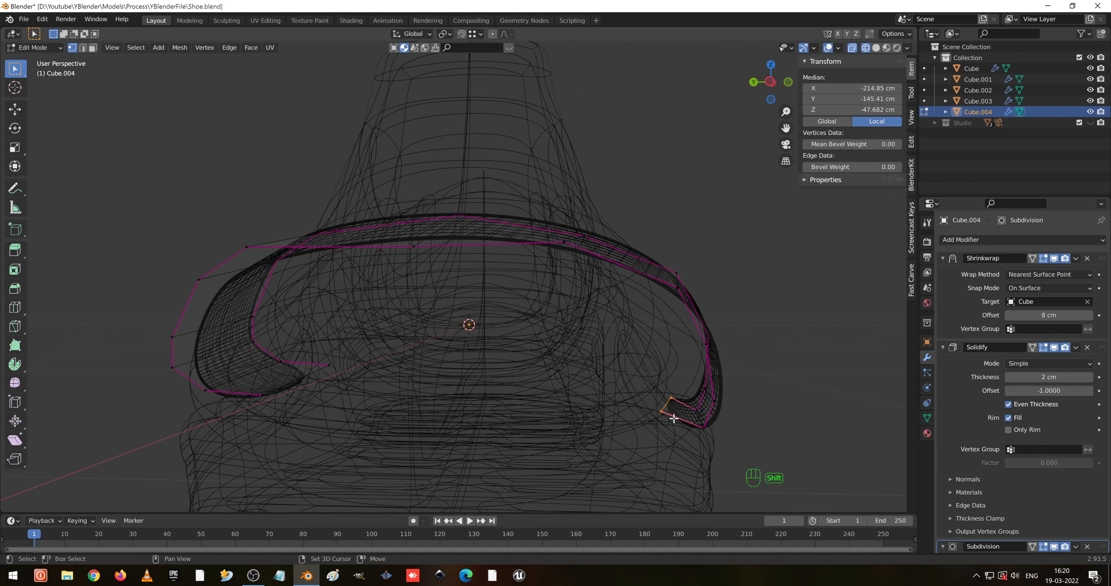
{"action": "middle_click_drag", "start_coordinate": [673, 419], "coordinate": [305, 411]}
{"action": "left_click_drag", "start_coordinate": [242, 357], "coordinate": [354, 411], "text": "shift"}
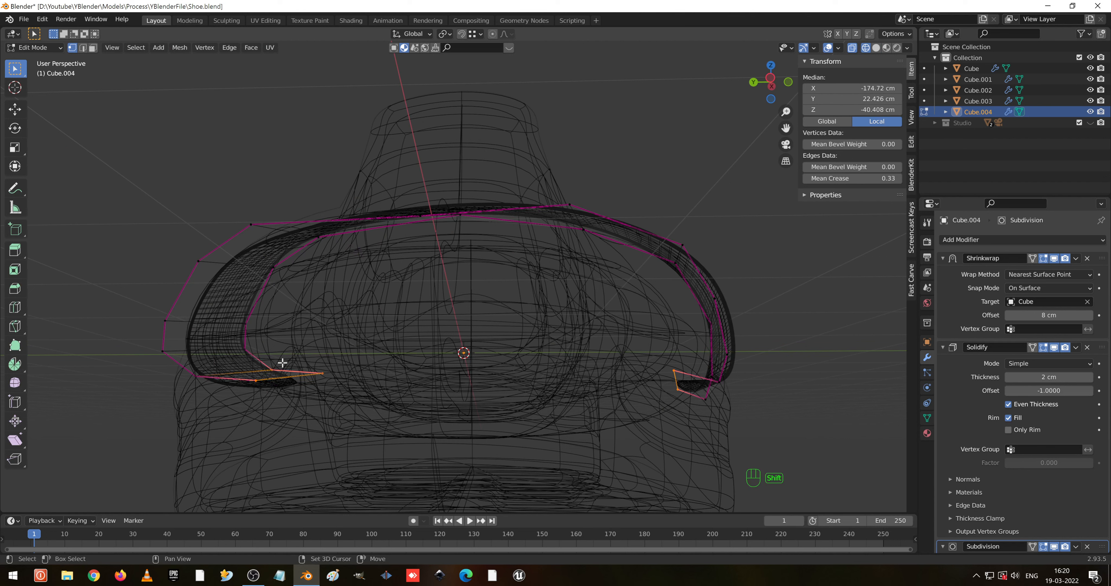
{"action": "key", "text": "c"}
{"action": "key", "text": "Escape"}
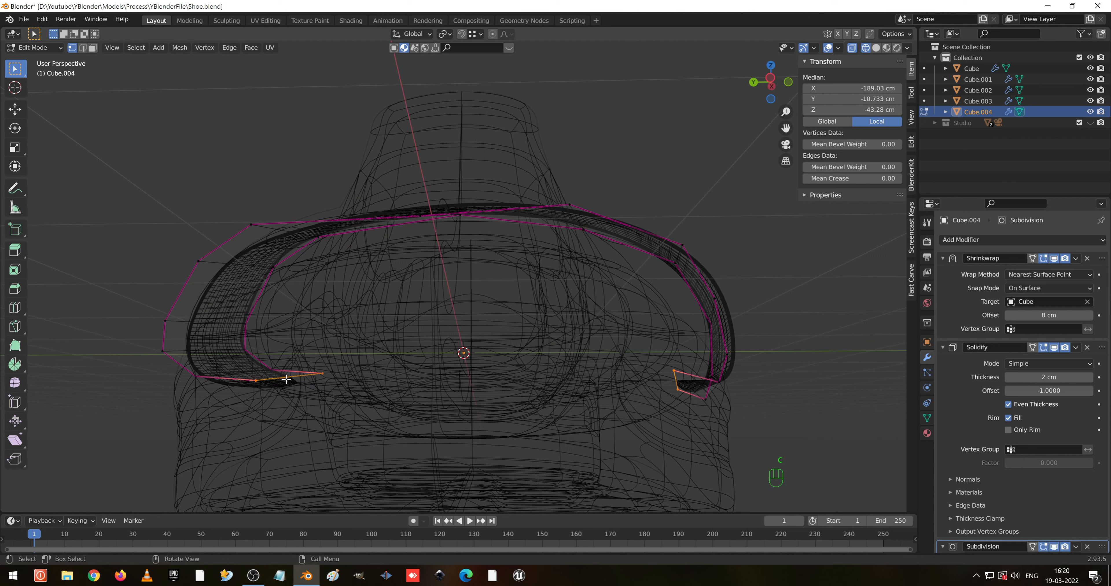
- Move both end edges of the strap about 21 cm down along the Z axis and inspect the result in solid view in Object Mode
{"action": "key", "text": "g"}
{"action": "key", "text": "z"}
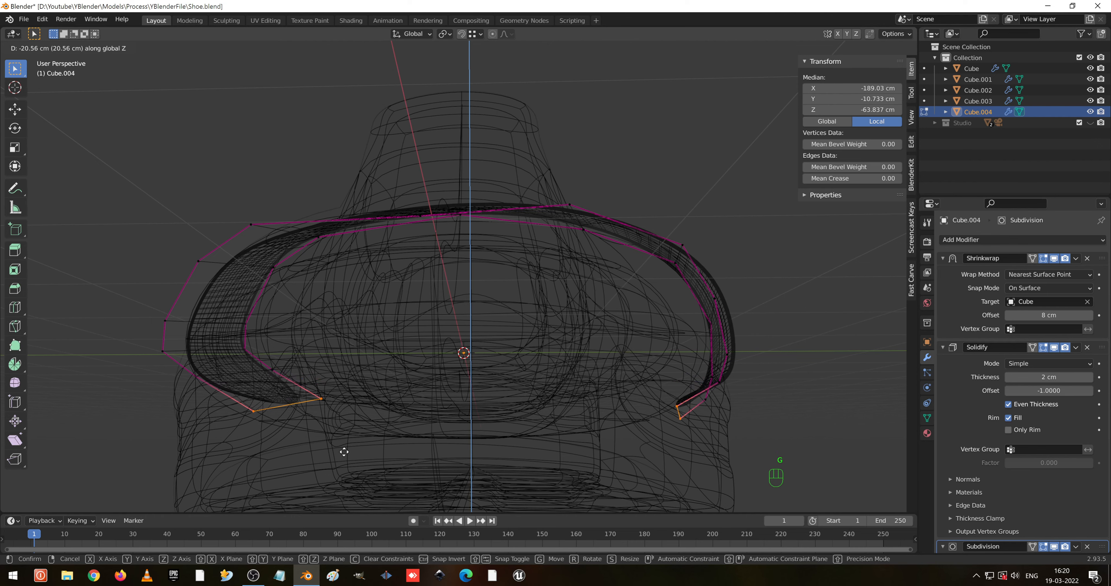
{"action": "left_click", "coordinate": [344, 452]}
{"action": "key", "text": "Tab"}
{"action": "mouse_move", "coordinate": [612, 496]}
{"action": "middle_mouse_down"}
{"action": "mouse_move", "coordinate": [528, 489]}
{"action": "mouse_move", "coordinate": [531, 375]}
{"action": "mouse_move", "coordinate": [572, 392]}
{"action": "middle_mouse_up"}
{"action": "key", "text": "shift+z"}
{"action": "left_click", "coordinate": [893, 444]}
{"action": "middle_click_drag", "start_coordinate": [715, 406], "coordinate": [527, 419]}
- Back in Edit Mode, move both end edges of the strap about 32.3 cm up along the Z axis
{"action": "key", "text": "Tab"}
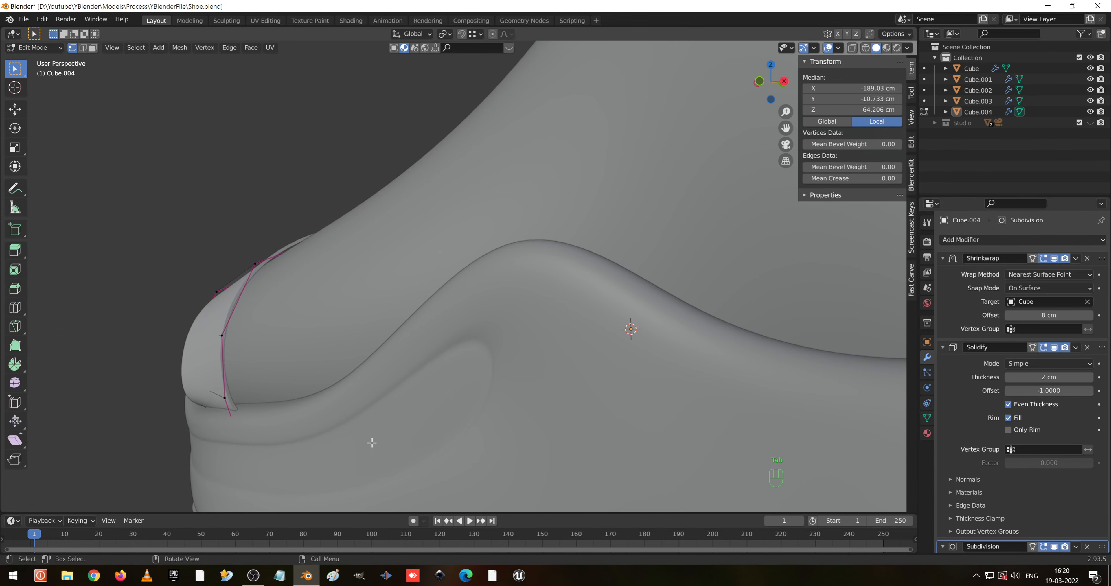
{"action": "key", "text": "g"}
{"action": "key", "text": "z"}
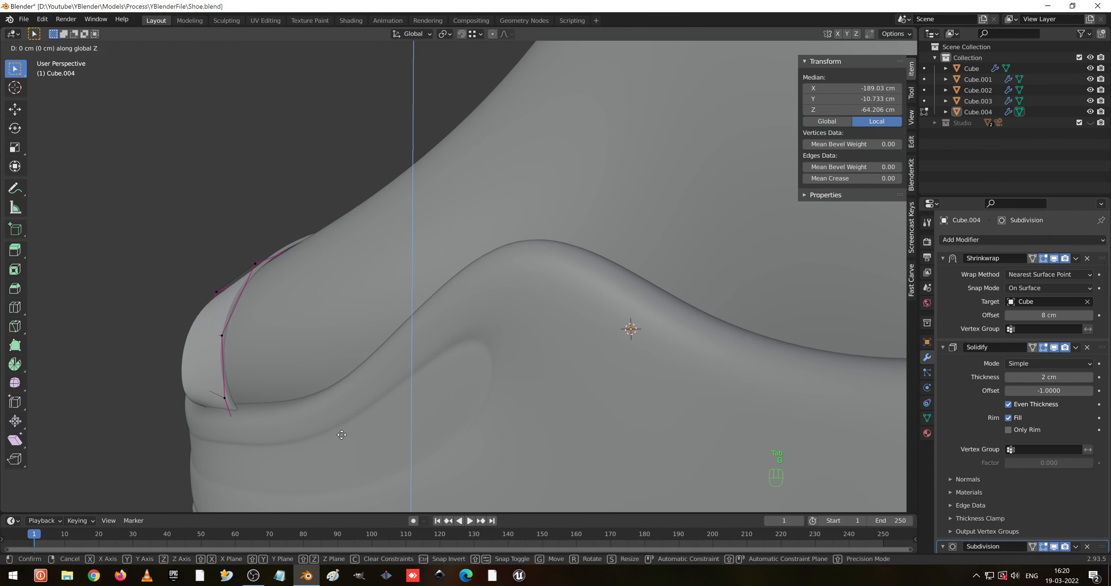
{"action": "left_click", "coordinate": [376, 395]}
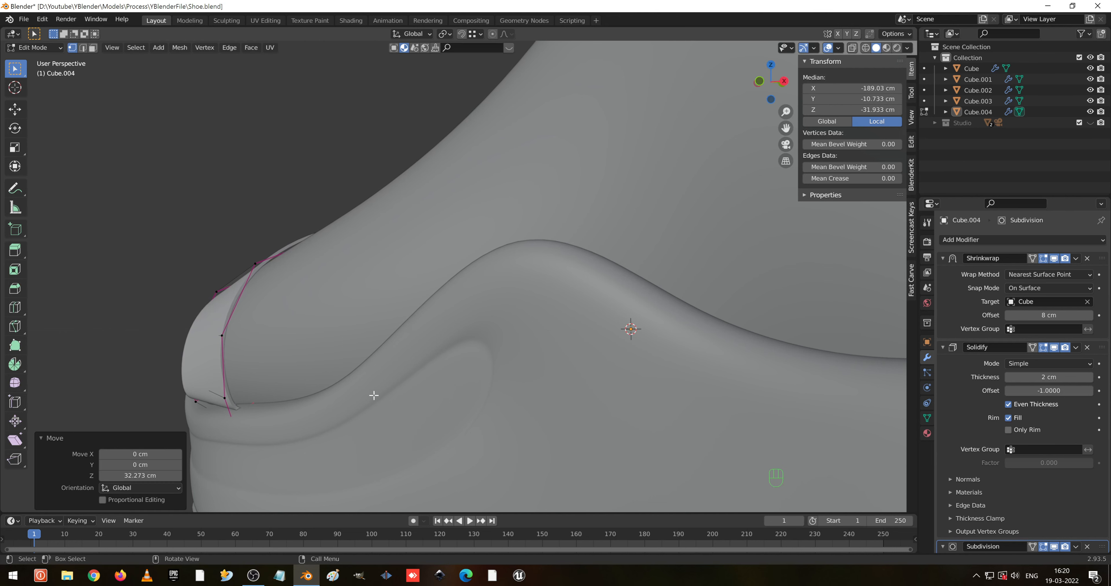
- Extrude both end edges of the strap in place and scale the new edges to about 0.644 so they extend inward
{"action": "key", "text": "e"}
{"action": "right_click", "coordinate": [373, 396]}
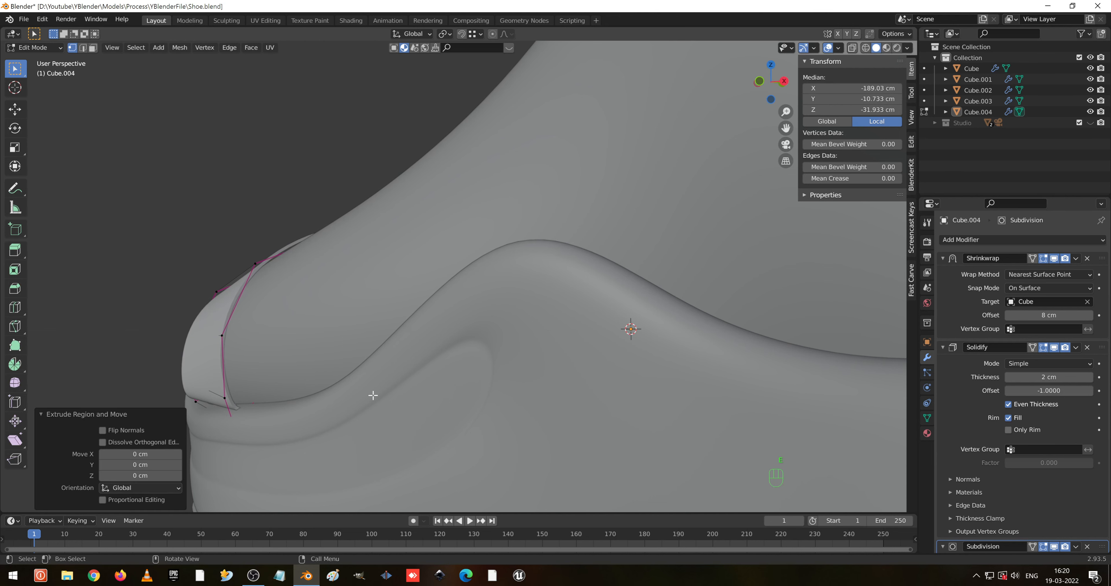
{"action": "key", "text": "shift+z"}
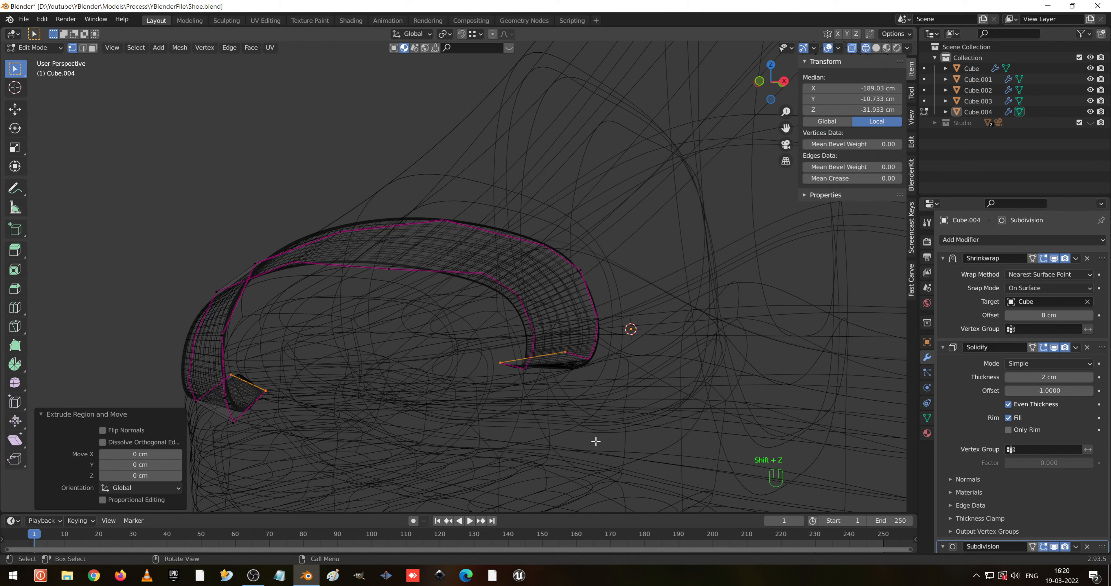
{"action": "key", "text": "s"}
{"action": "left_click", "coordinate": [525, 428]}
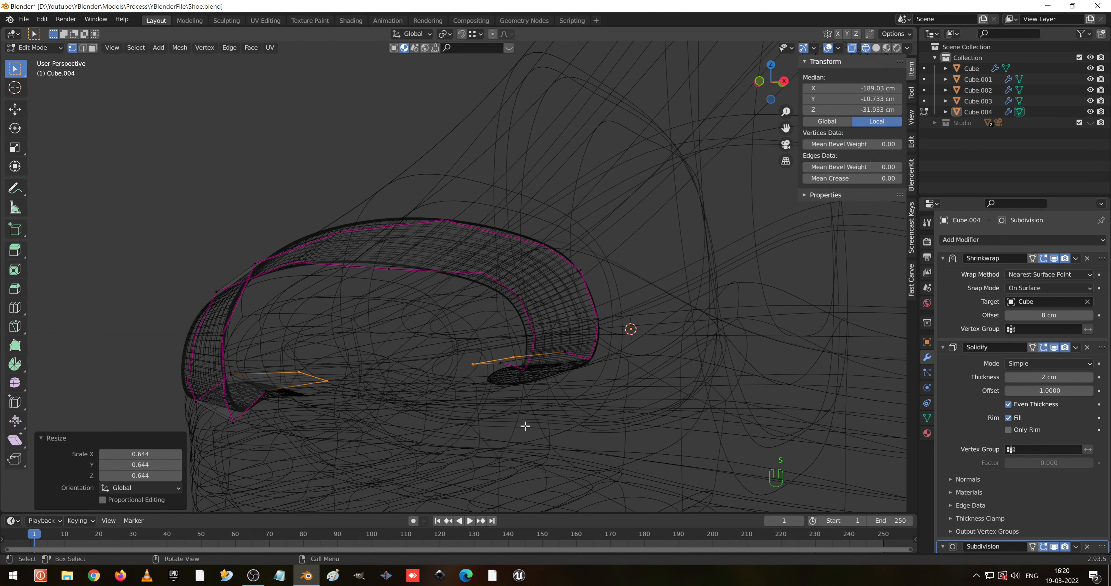
- Lower the strap's selected end vertices about 18 cm along Z and inspect the strap in solid shading
{"action": "key", "text": "g"}
{"action": "key", "text": "z"}
{"action": "left_click", "coordinate": [527, 447]}
{"action": "key", "text": "Tab"}
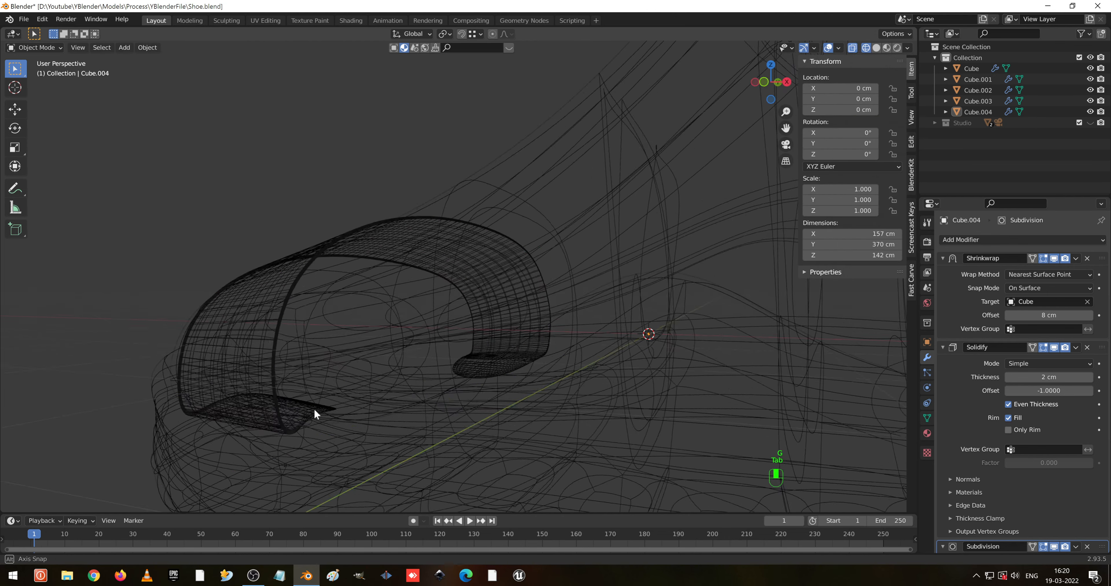
{"action": "key", "text": "shift+z"}
{"action": "middle_click_drag", "start_coordinate": [542, 426], "coordinate": [491, 410]}
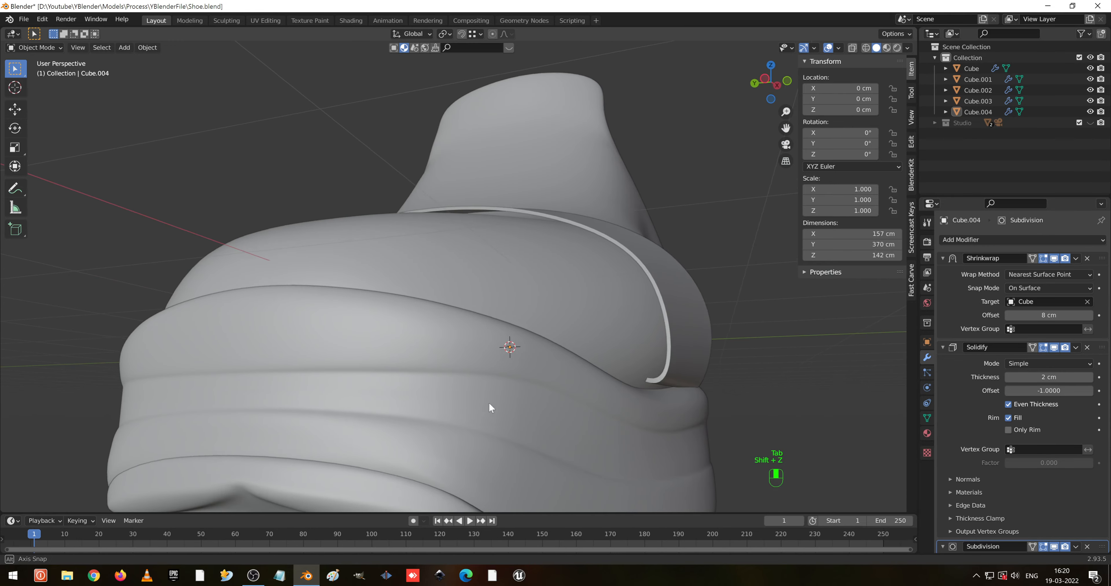
- Select the edge near the strap's end on the negative-Y side and lower it about 20 cm along Z
{"action": "key", "text": "Tab"}
{"action": "key", "text": "z"}
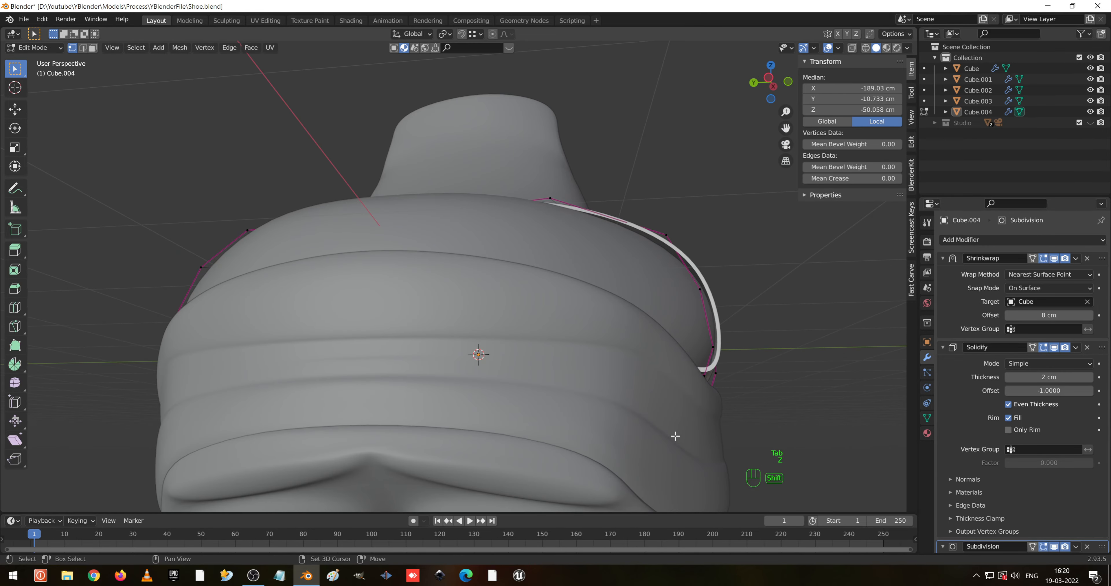
{"action": "key", "text": "shift+z"}
{"action": "left_click_drag", "start_coordinate": [657, 334], "coordinate": [697, 414]}
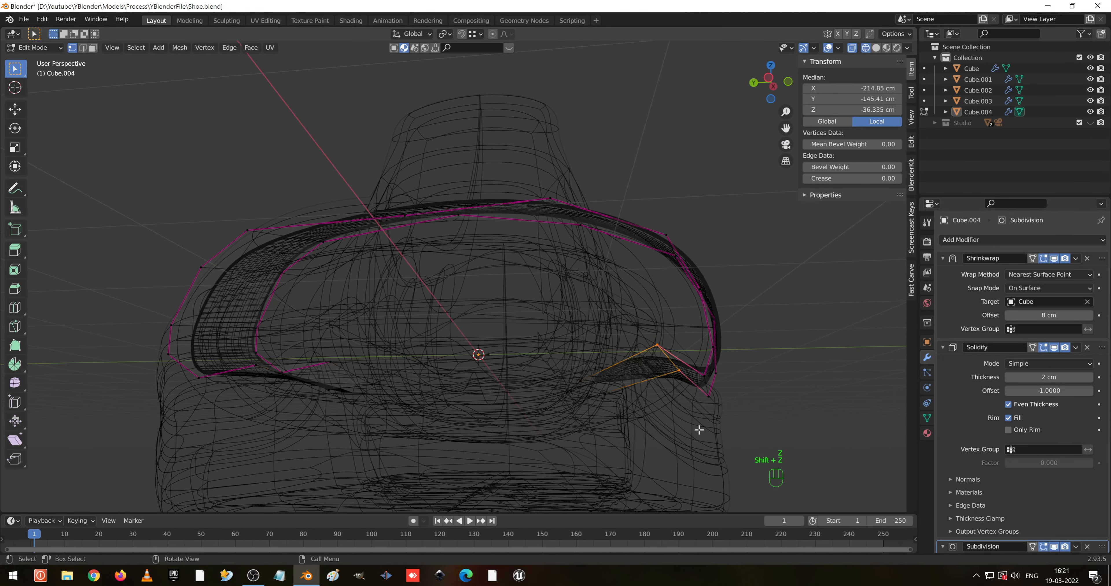
{"action": "key", "text": "g"}
{"action": "key", "text": "z"}
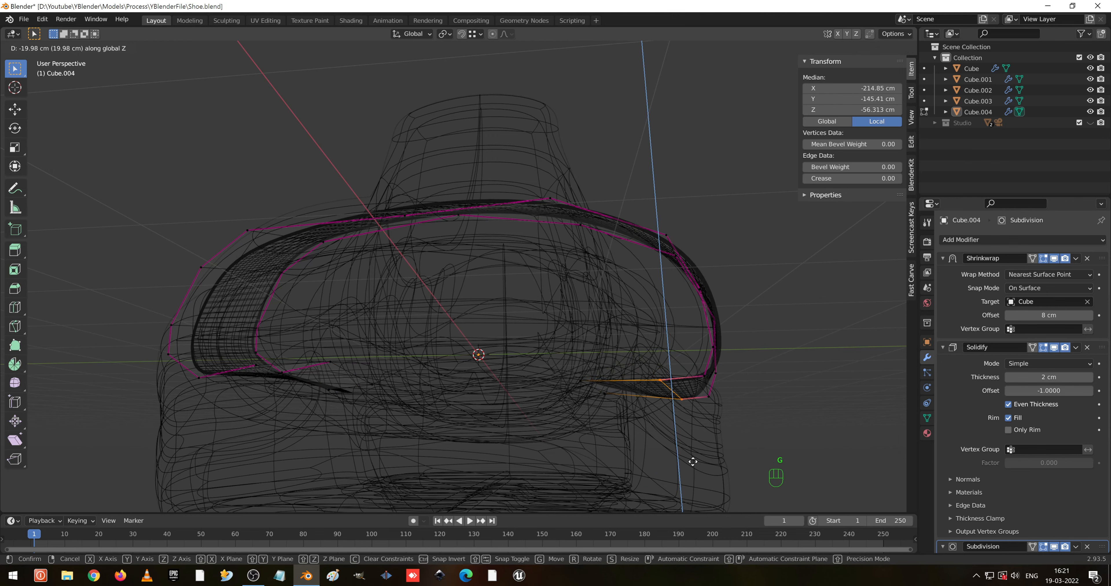
{"action": "left_click", "coordinate": [692, 468]}
- Lower the matching edge near the strap's opposite end about 25 cm along Z and check the result in solid shading
{"action": "middle_click_drag", "start_coordinate": [232, 383], "coordinate": [261, 333]}
{"action": "left_click_drag", "start_coordinate": [261, 333], "coordinate": [311, 405]}
{"action": "key", "text": "g"}
{"action": "key", "text": "z"}
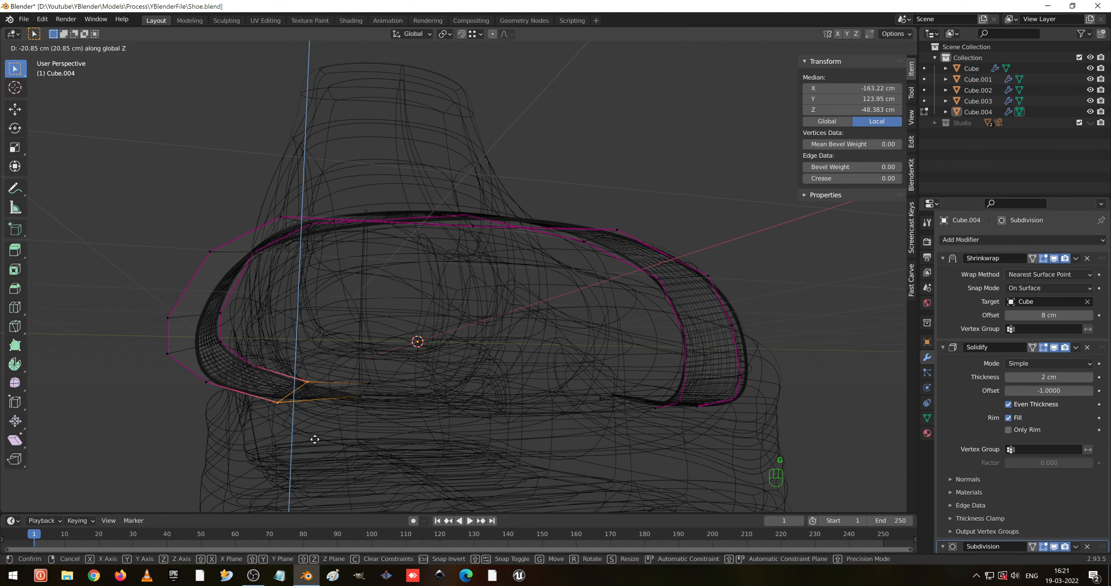
{"action": "left_click", "coordinate": [315, 442]}
{"action": "key", "text": "Tab"}
{"action": "mouse_move", "coordinate": [581, 455]}
{"action": "middle_mouse_down"}
{"action": "mouse_move", "coordinate": [380, 436]}
{"action": "mouse_move", "coordinate": [347, 399]}
{"action": "mouse_move", "coordinate": [382, 408]}
{"action": "mouse_move", "coordinate": [321, 416]}
{"action": "mouse_move", "coordinate": [416, 422]}
{"action": "mouse_move", "coordinate": [539, 384]}
{"action": "mouse_move", "coordinate": [493, 446]}
{"action": "mouse_move", "coordinate": [544, 383]}
{"action": "mouse_move", "coordinate": [603, 402]}
{"action": "mouse_move", "coordinate": [574, 401]}
{"action": "middle_mouse_up"}
{"action": "key", "text": "shift+z"}
{"action": "scroll", "coordinate": [321, 418], "scroll_direction": "down", "scroll_amount": 6}
- Select both vertices of the strap's lowest side edge and move them down about 12.5 cm along Z
{"action": "key", "text": "Tab"}
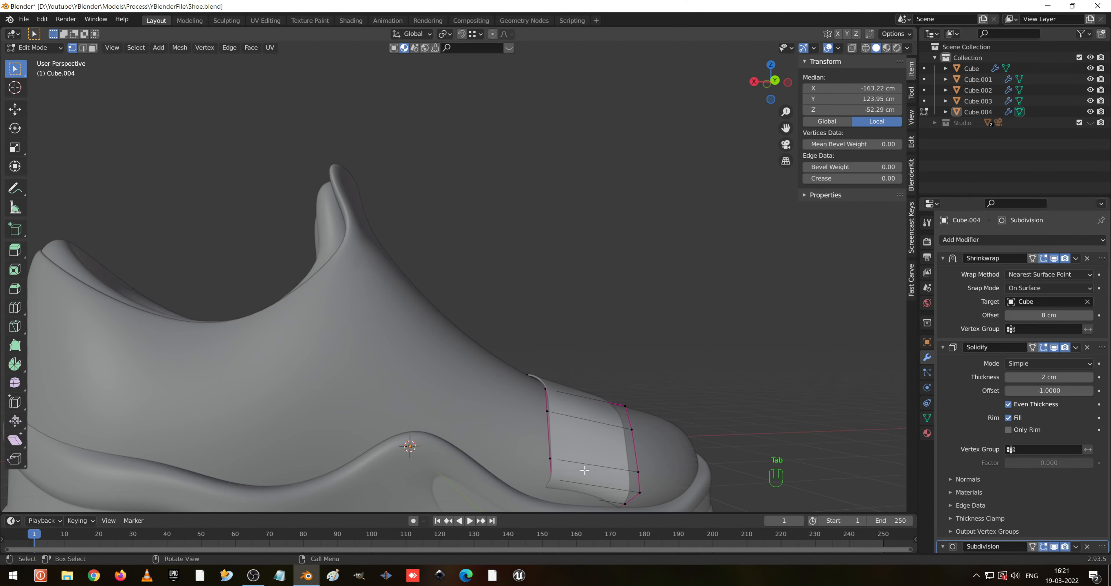
{"action": "middle_click_drag", "start_coordinate": [585, 471], "coordinate": [561, 390], "text": "shift"}
{"action": "key", "text": "shift+z"}
{"action": "scroll", "coordinate": [556, 408], "scroll_direction": "up", "scroll_amount": 2}
{"action": "mouse_move", "coordinate": [563, 428]}
{"action": "middle_mouse_down", "text": "shift"}
{"action": "mouse_move", "coordinate": [518, 422]}
{"action": "mouse_move", "coordinate": [540, 414]}
{"action": "mouse_move", "coordinate": [588, 429]}
{"action": "mouse_move", "coordinate": [561, 433]}
{"action": "middle_mouse_up", "text": "shift"}
{"action": "left_click", "coordinate": [506, 392]}
{"action": "left_click", "coordinate": [450, 393]}
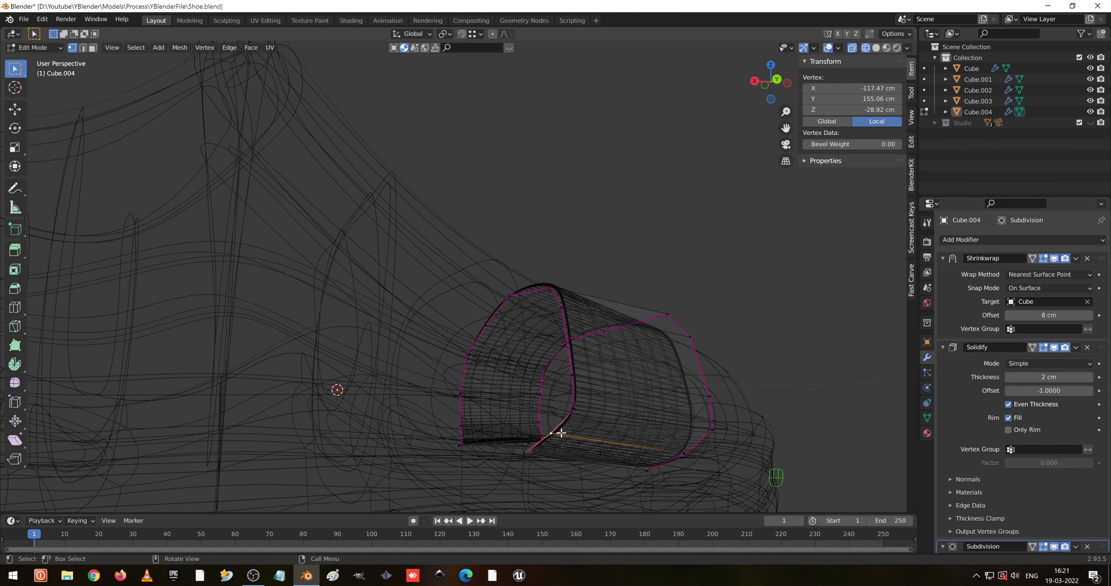
{"action": "left_click", "coordinate": [685, 458], "text": "shift"}
{"action": "key", "text": "shift+z"}
{"action": "key", "text": "g"}
{"action": "key", "text": "z"}
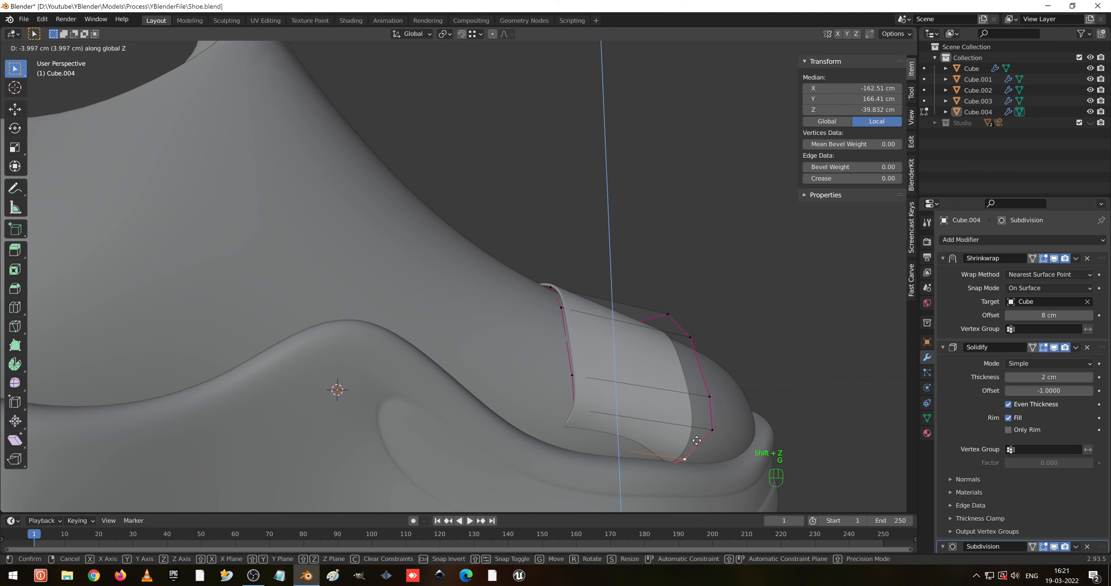
{"action": "left_click", "coordinate": [707, 453]}
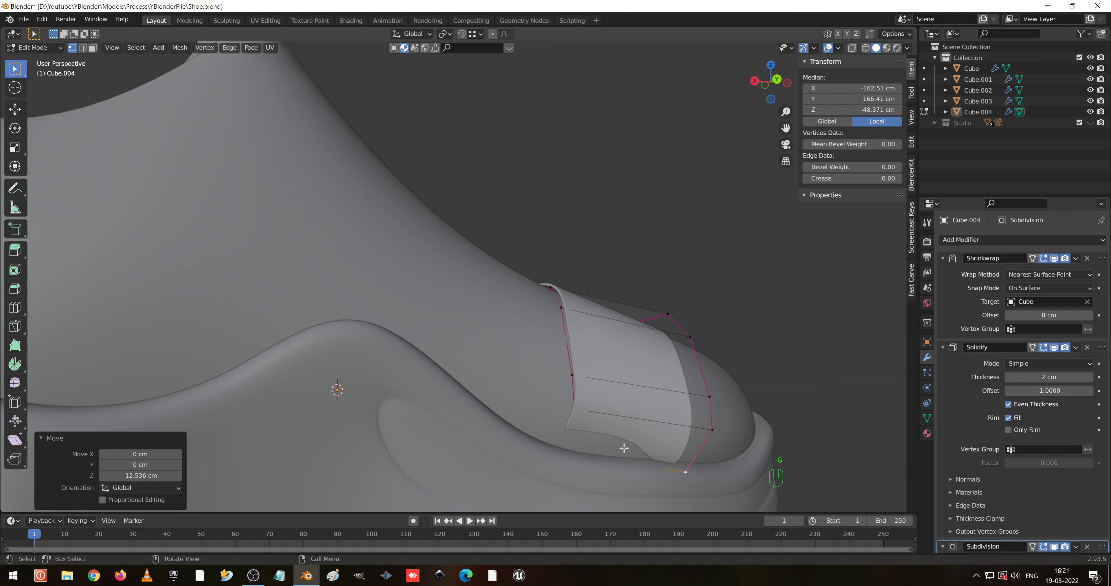
- Move the same bottom edge freely about 22 cm toward the toe, outward and further down
{"action": "middle_click_drag", "start_coordinate": [622, 449], "coordinate": [661, 449]}
{"action": "key", "text": "g"}
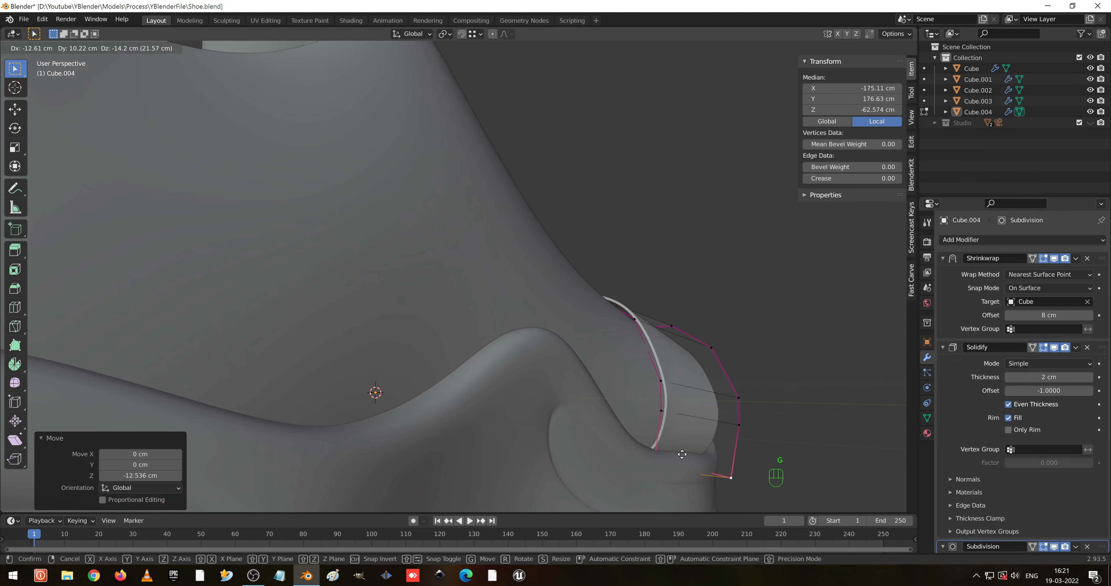
{"action": "left_click", "coordinate": [681, 452]}
- Edge-slide the cross edge just above the strap's bottom by a factor of 0.344 and shift it outward about 6 cm
{"action": "middle_click_drag", "start_coordinate": [707, 384], "coordinate": [698, 434]}
{"action": "left_click", "coordinate": [691, 439], "text": "alt"}
{"action": "key", "text": "g"}
{"action": "key", "text": "g"}
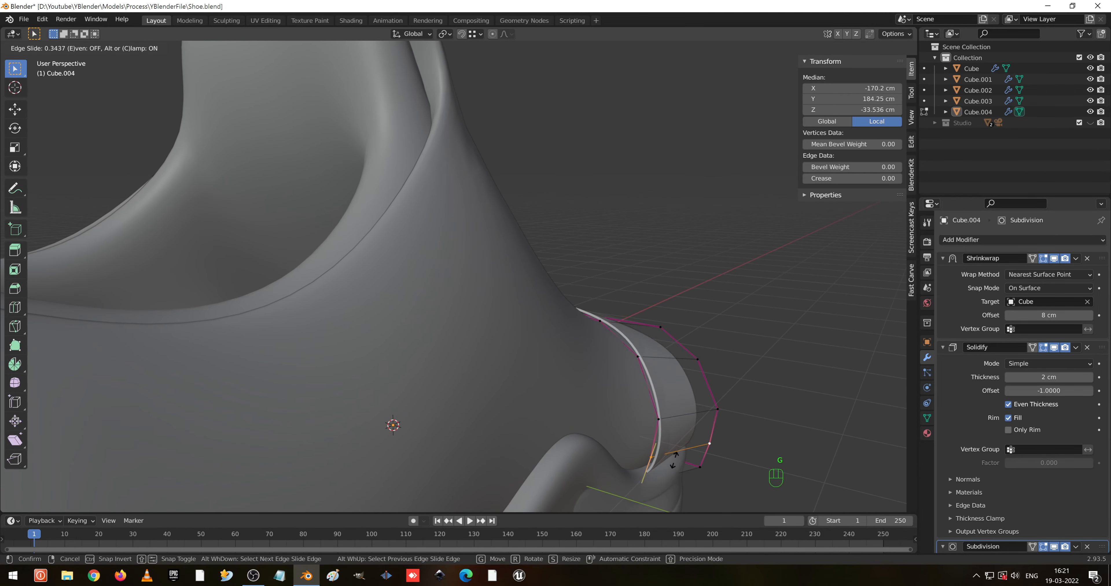
{"action": "left_click", "coordinate": [673, 459]}
{"action": "key", "text": "g"}
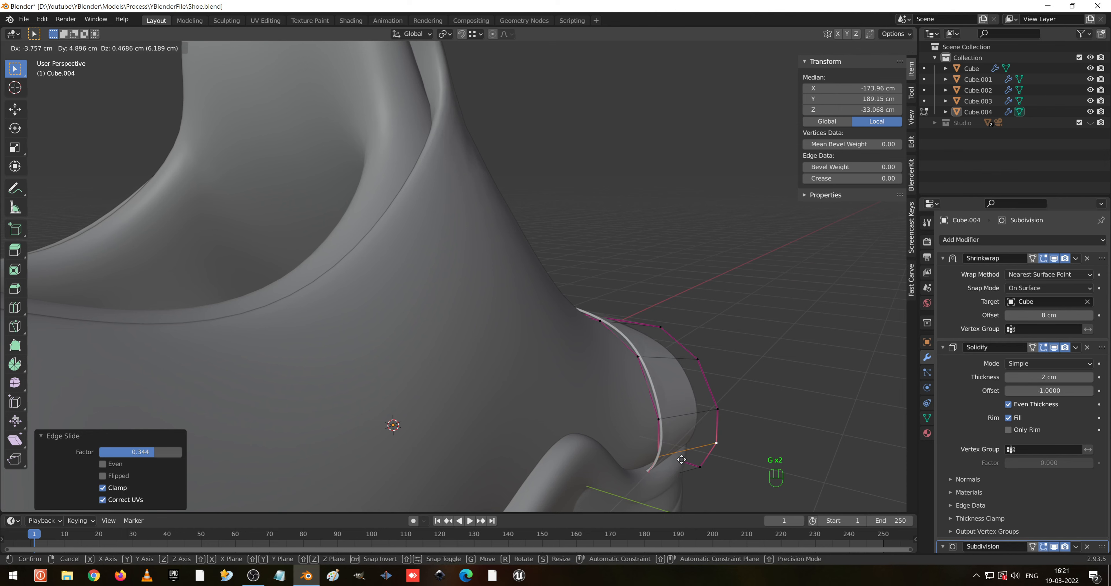
{"action": "left_click", "coordinate": [682, 459]}
- Move the selected cross edge about 9.3 cm along X toward the heel
{"action": "middle_click_drag", "start_coordinate": [682, 460], "coordinate": [529, 432]}
{"action": "key", "text": "g"}
{"action": "left_click", "coordinate": [526, 433]}
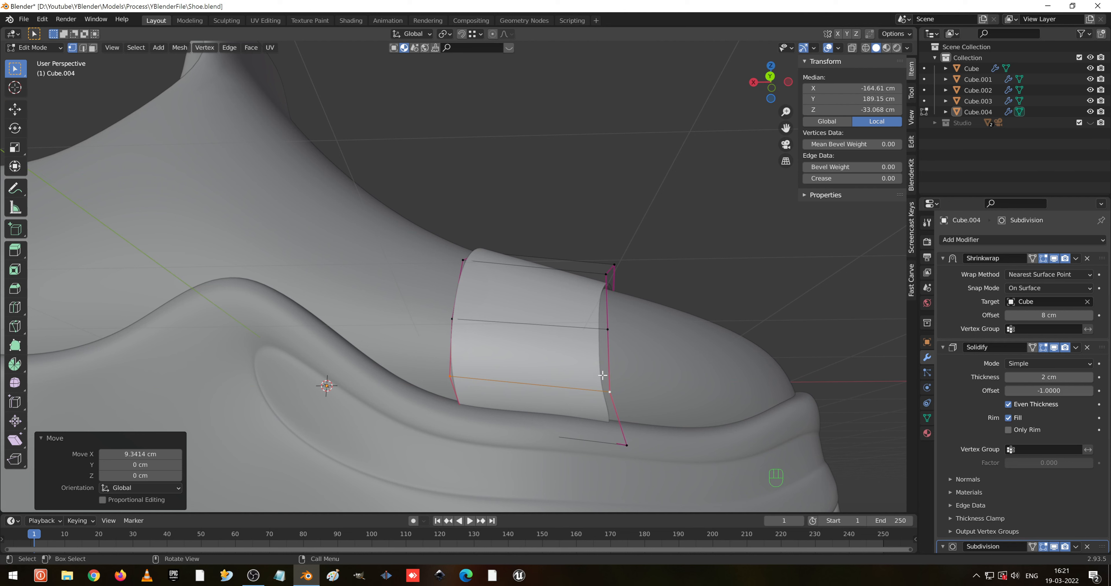
- Try to dissolve the vertices of the selected cross edge near the strap's bottom
{"action": "key", "text": "x"}
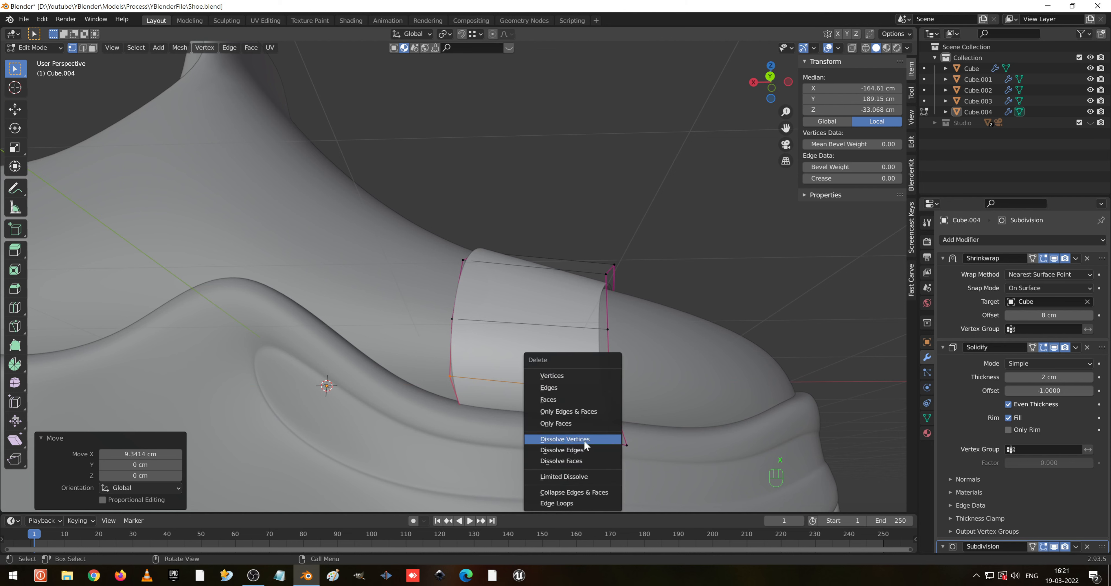
{"action": "left_click", "coordinate": [586, 443]}
{"action": "middle_click_drag", "start_coordinate": [586, 443], "coordinate": [590, 397]}
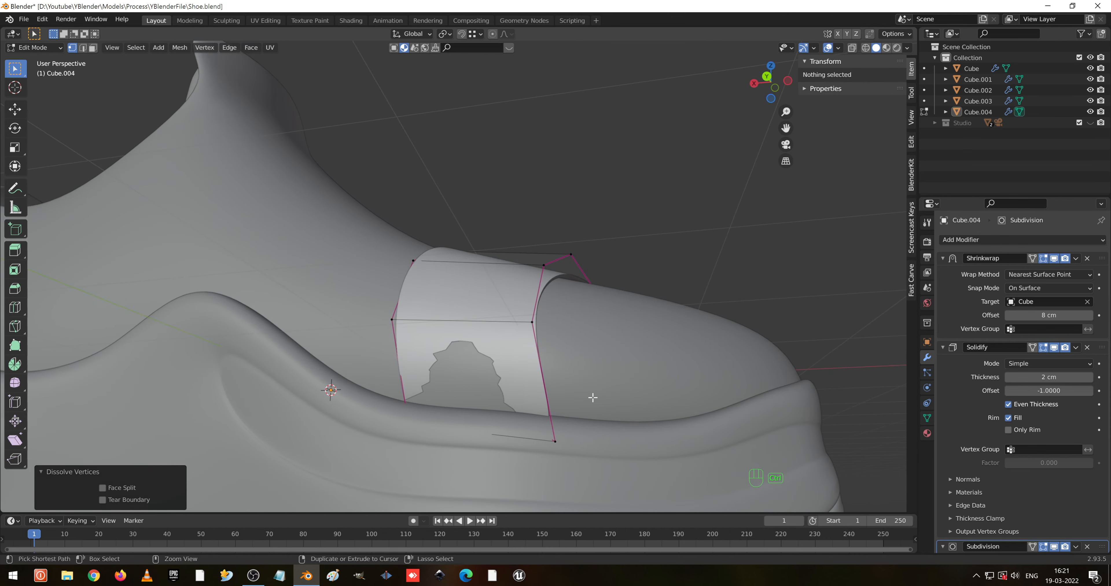
{"action": "key", "text": "ctrl+z"}
- Save the file, return to Object Mode and select the strap to review its fit across the toe
{"action": "key", "text": "ctrl+s"}
{"action": "middle_click_drag", "start_coordinate": [620, 354], "coordinate": [628, 263]}
{"action": "key", "text": "Tab"}
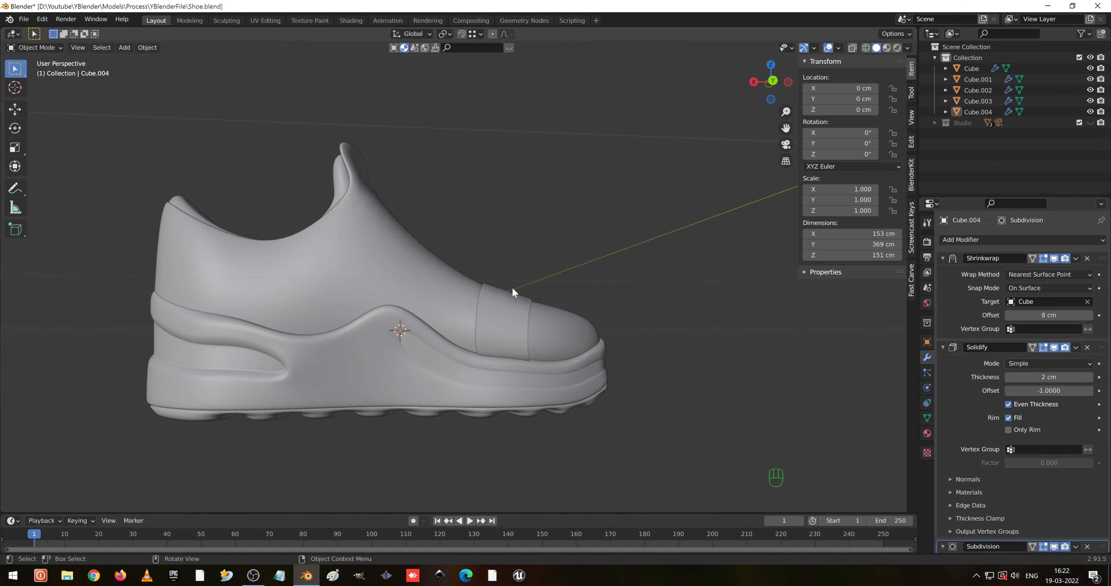
{"action": "middle_click_drag", "start_coordinate": [512, 292], "coordinate": [574, 378]}
{"action": "scroll", "coordinate": [587, 360], "scroll_direction": "up", "scroll_amount": 2}
{"action": "left_click", "coordinate": [619, 401]}
{"action": "scroll", "coordinate": [570, 390], "scroll_direction": "down", "scroll_amount": 2}
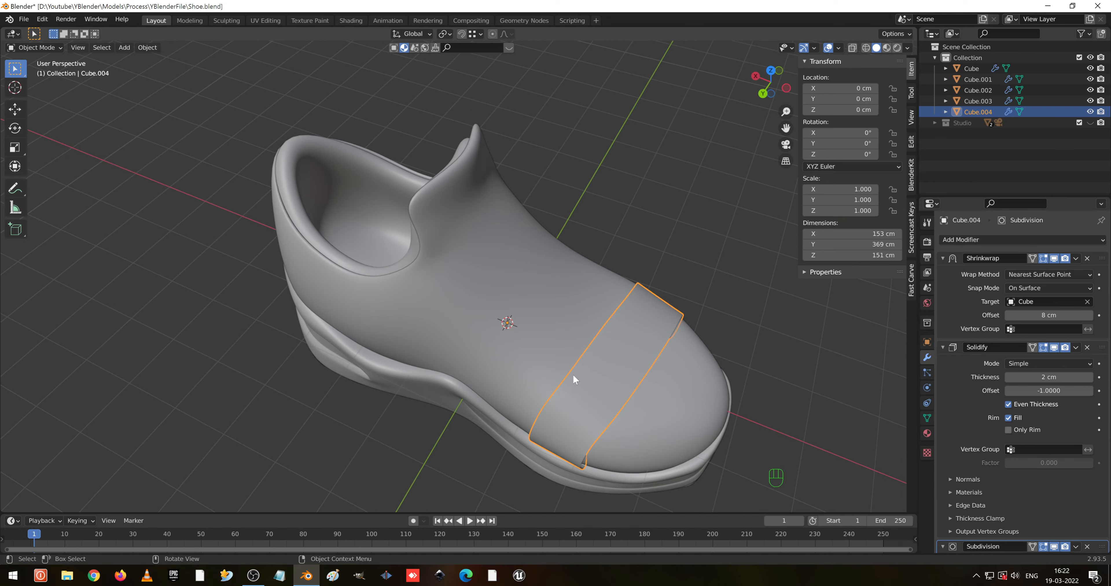
- Add two centred loop cuts across the top of the strap, one on each side of its middle
{"action": "key", "text": "Tab"}
{"action": "middle_click_drag", "start_coordinate": [588, 330], "coordinate": [522, 375]}
{"action": "key", "text": "shift+z"}
{"action": "left_click_drag", "start_coordinate": [515, 364], "coordinate": [617, 413]}
{"action": "left_click_drag", "start_coordinate": [481, 349], "coordinate": [509, 413]}
{"action": "middle_click_drag", "start_coordinate": [509, 413], "coordinate": [537, 337]}
{"action": "left_click", "coordinate": [555, 313]}
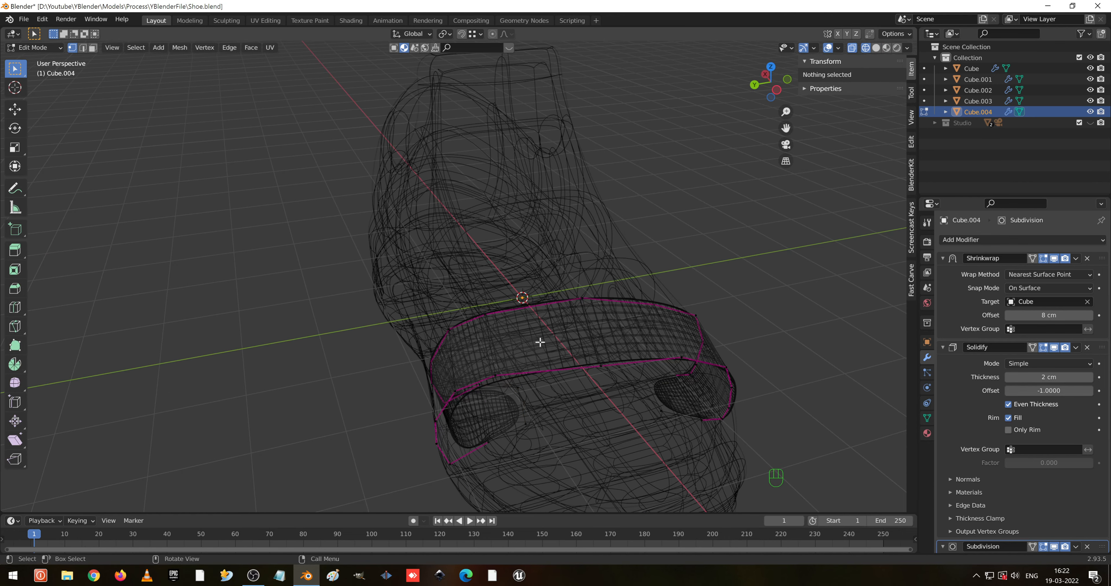
{"action": "scroll", "coordinate": [540, 342], "scroll_direction": "up", "scroll_amount": 2}
{"action": "key", "text": "ctrl+r"}
{"action": "left_click", "coordinate": [574, 331]}
{"action": "right_click", "coordinate": [574, 332]}
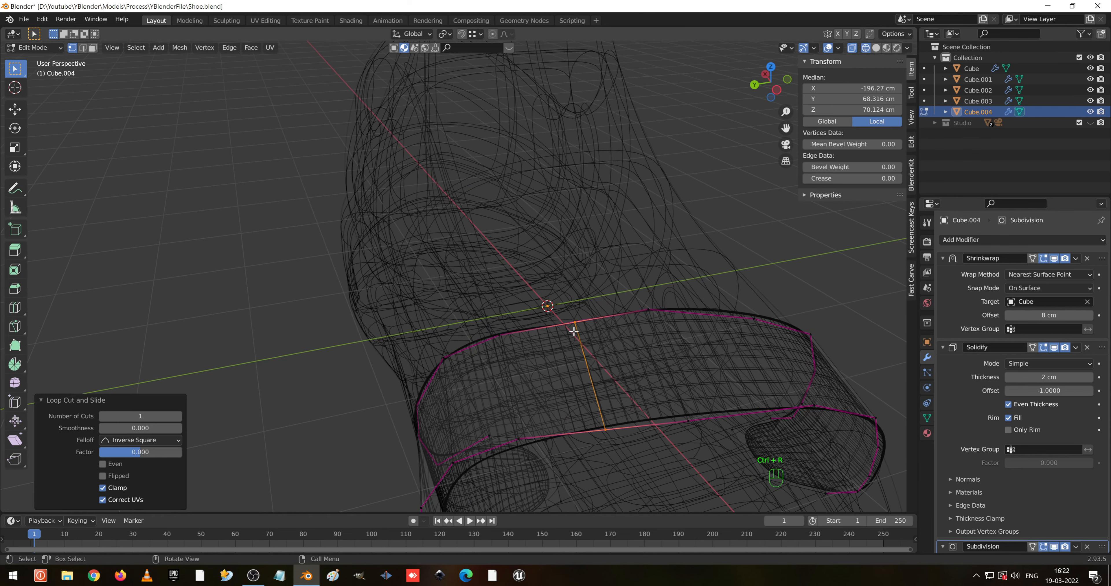
{"action": "key", "text": "ctrl+r"}
{"action": "left_click", "coordinate": [701, 325]}
{"action": "right_click", "coordinate": [702, 327]}
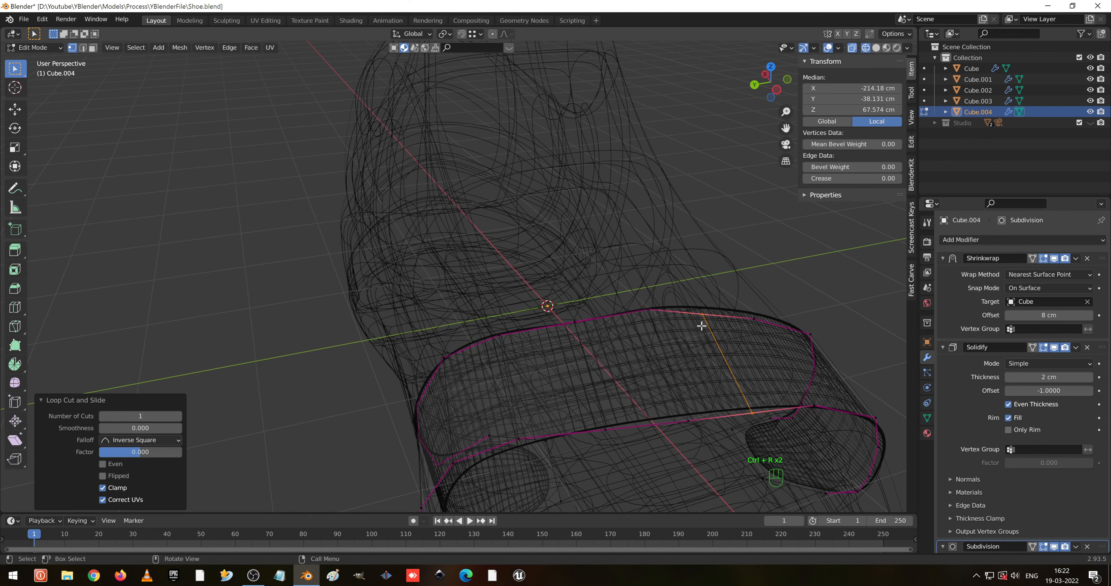
- Raise the dipping vertex on the strap's rear upper edge about 7 cm along Z
{"action": "key", "text": "shift+z"}
{"action": "middle_click_drag", "start_coordinate": [712, 300], "coordinate": [682, 304], "text": "shift"}
{"action": "left_click", "coordinate": [516, 327]}
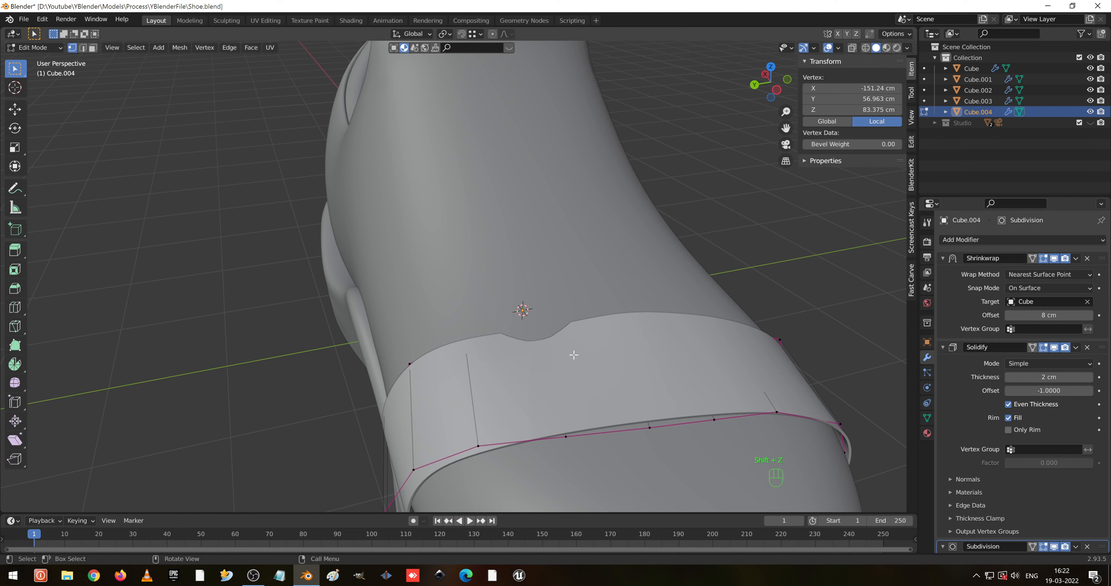
{"action": "key", "text": "g"}
{"action": "key", "text": "z"}
{"action": "left_click", "coordinate": [587, 346]}
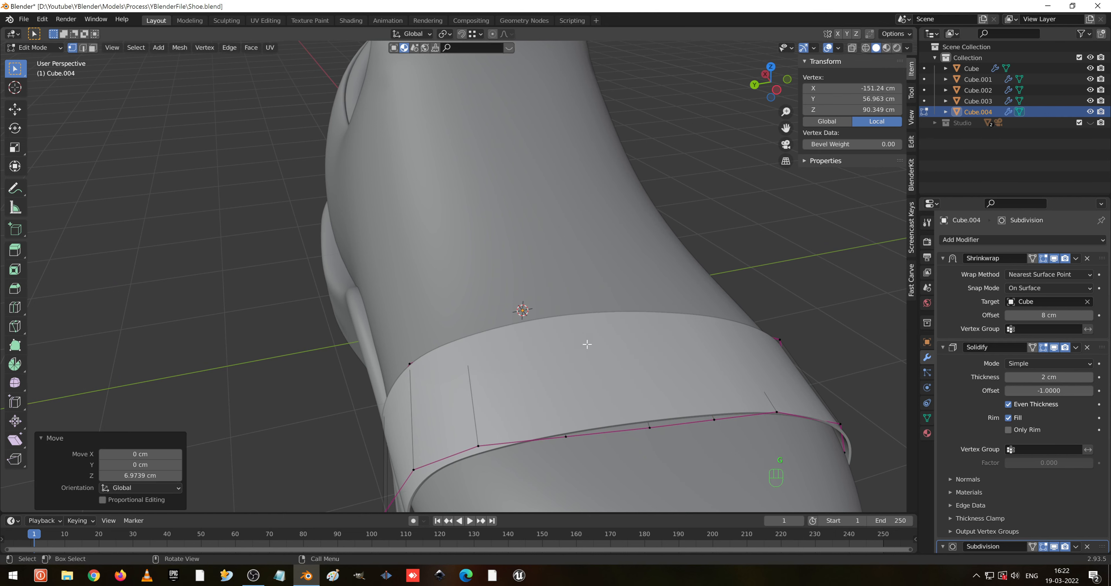
- Select three neighbouring vertices on the strap's rear edge and extrude them about 57 cm toward the ankle in top view
{"action": "middle_click_drag", "start_coordinate": [585, 345], "coordinate": [567, 352]}
{"action": "key", "text": "shift+z"}
{"action": "left_click", "coordinate": [531, 407], "text": "shift"}
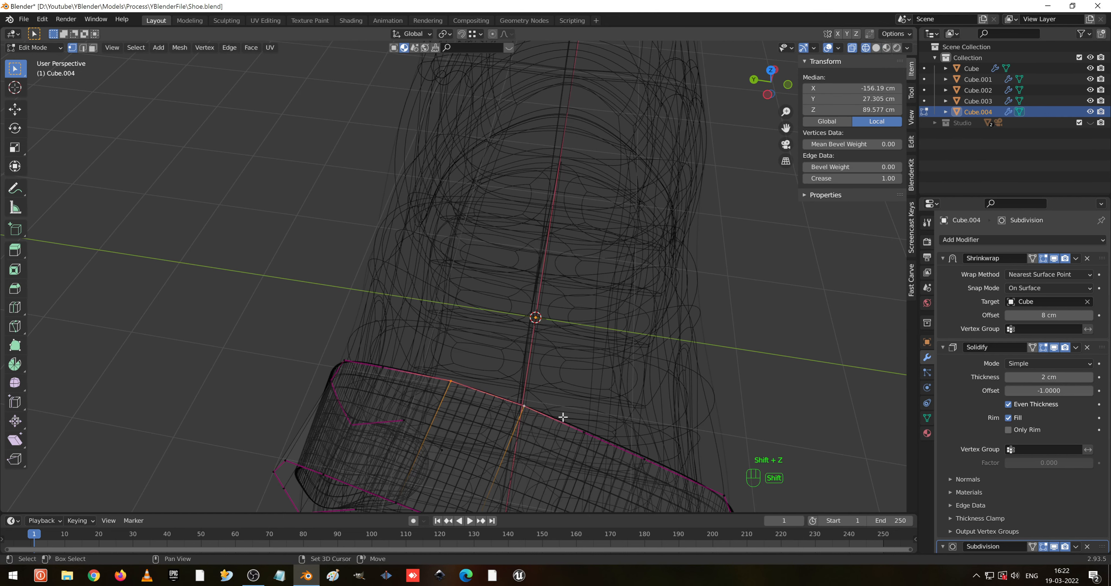
{"action": "middle_click_drag", "start_coordinate": [587, 425], "coordinate": [585, 412]}
{"action": "scroll", "coordinate": [564, 451], "scroll_direction": "down", "scroll_amount": 3}
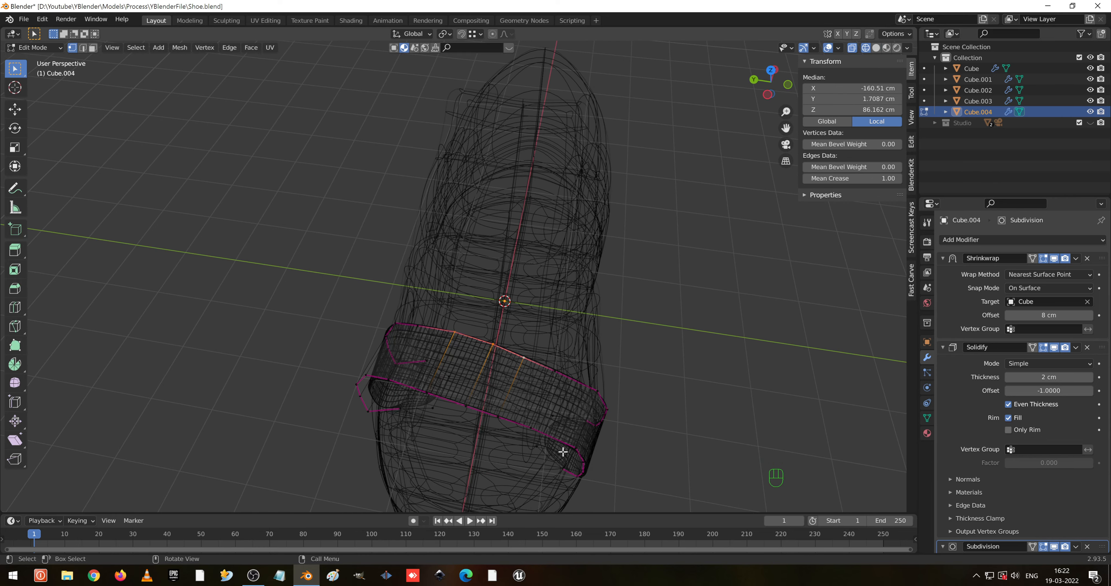
{"action": "key", "text": "KP_7"}
{"action": "scroll", "coordinate": [522, 437], "scroll_direction": "up", "scroll_amount": 1}
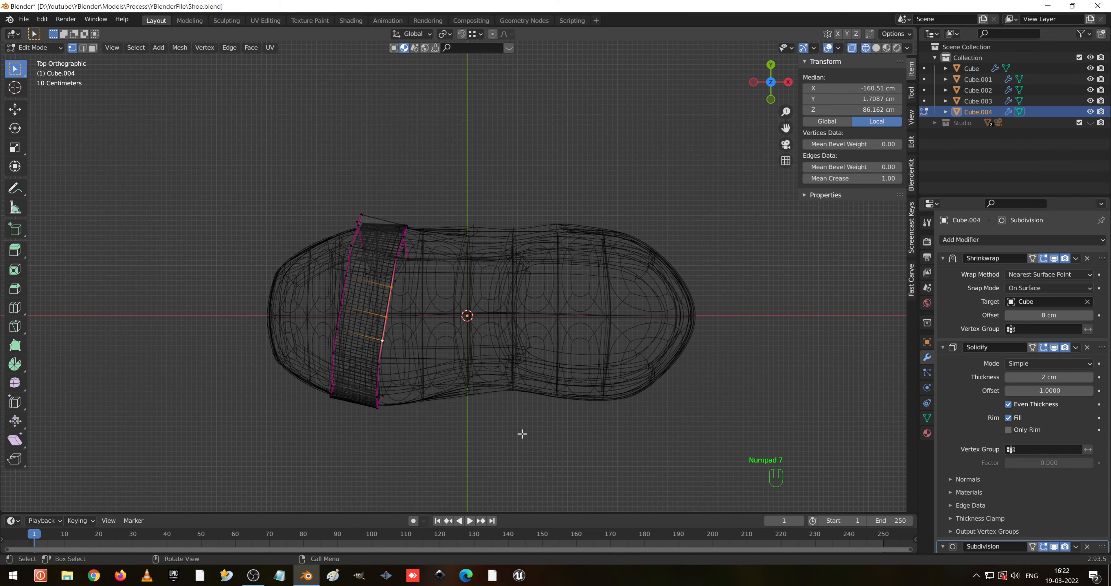
{"action": "key", "text": "e"}
{"action": "left_click", "coordinate": [549, 434]}
- Raise the extruded tongue edge about 37.5 cm along Z so it follows the shoe's instep
{"action": "mouse_move", "coordinate": [549, 434]}
{"action": "middle_mouse_down"}
{"action": "mouse_move", "coordinate": [586, 278]}
{"action": "mouse_move", "coordinate": [506, 322]}
{"action": "mouse_move", "coordinate": [509, 308]}
{"action": "mouse_move", "coordinate": [462, 246]}
{"action": "mouse_move", "coordinate": [494, 258]}
{"action": "middle_mouse_up"}
{"action": "key", "text": "shift+z"}
{"action": "scroll", "coordinate": [583, 273], "scroll_direction": "up", "scroll_amount": 3}
{"action": "key", "text": "g"}
{"action": "middle_click", "coordinate": [505, 289]}
{"action": "left_click", "coordinate": [504, 279]}
{"action": "key", "text": "KP_3"}
{"action": "key", "text": "KP_1"}
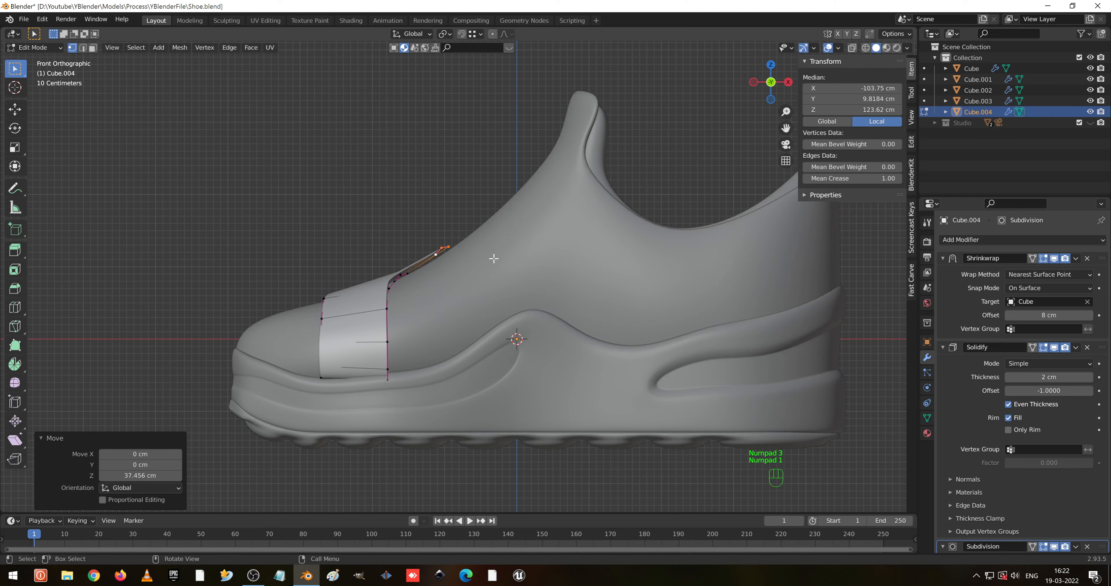
{"action": "scroll", "coordinate": [492, 257], "scroll_direction": "up", "scroll_amount": 4}
{"action": "key", "text": "g"}
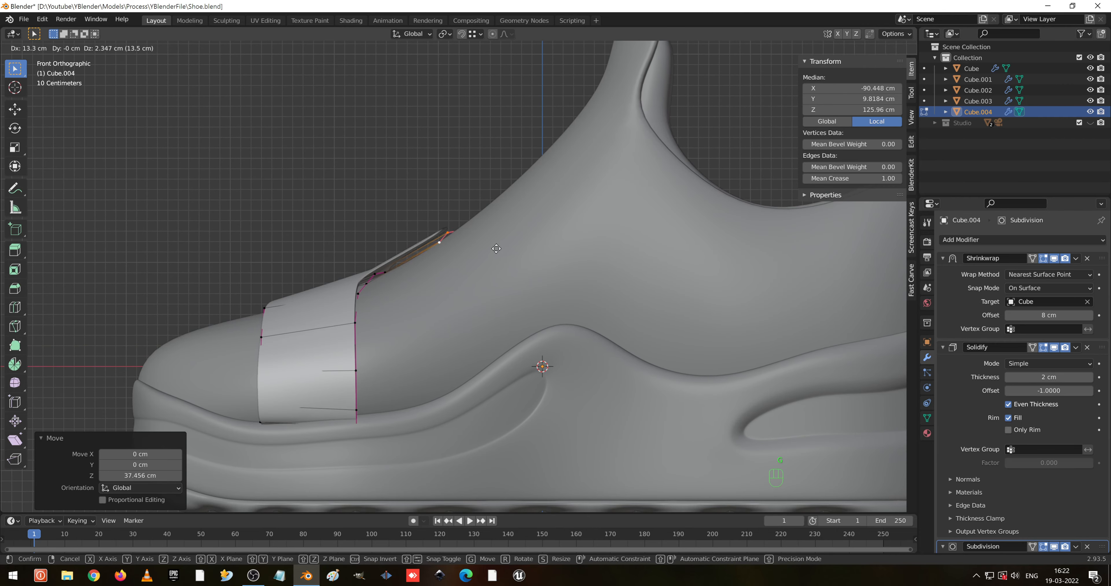
{"action": "right_click", "coordinate": [573, 185]}
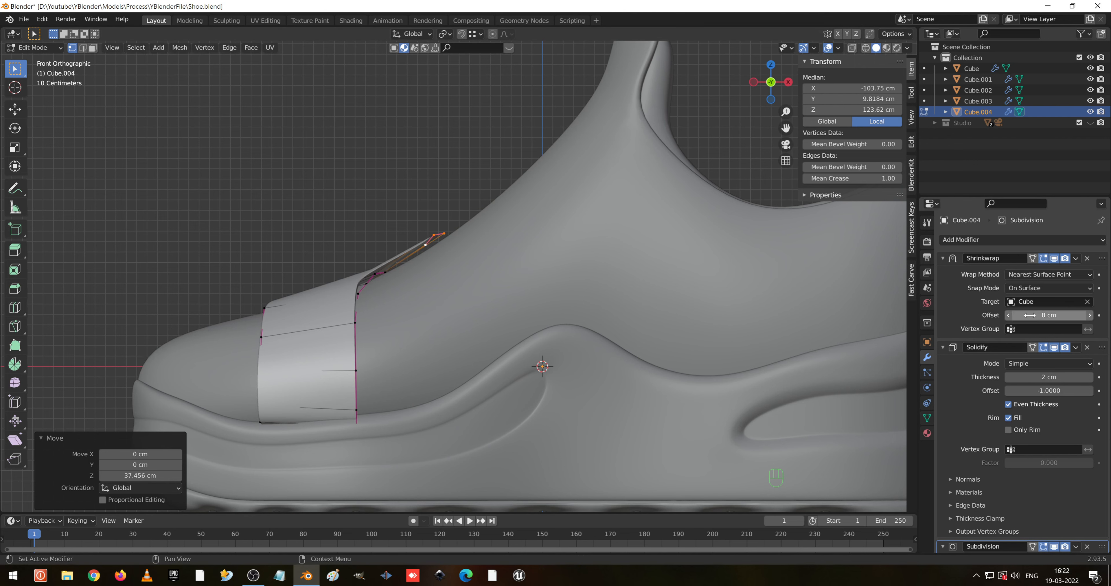
- Set the strap's Shrinkwrap offset to 0 cm and check how it sits on the shoe
{"action": "type", "text": "0"}
{"action": "key", "text": "Return"}
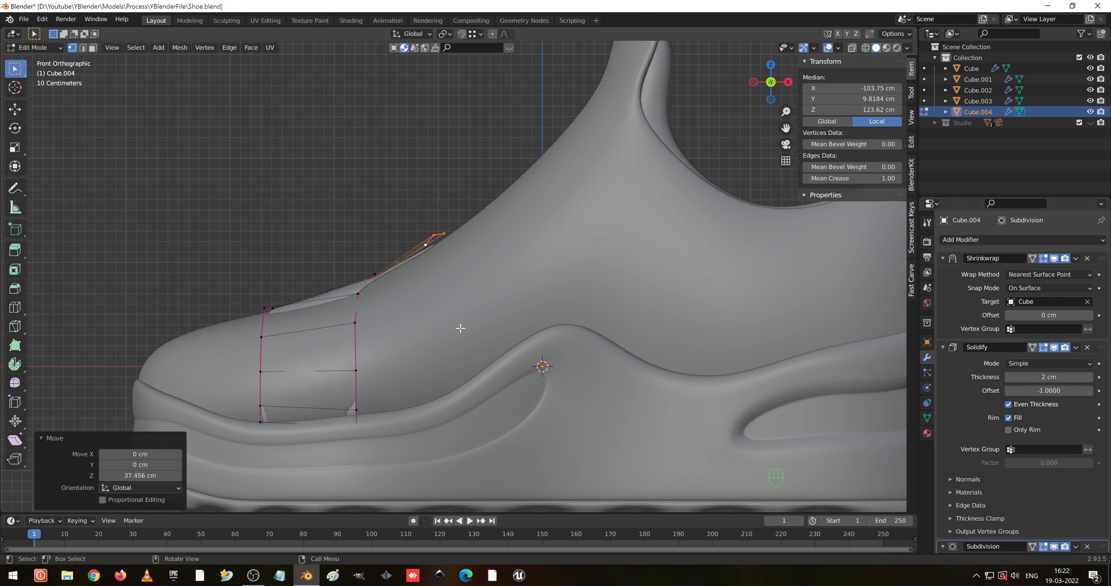
{"action": "middle_click_drag", "start_coordinate": [462, 327], "coordinate": [615, 295]}
{"action": "scroll", "coordinate": [591, 287], "scroll_direction": "down", "scroll_amount": 3}
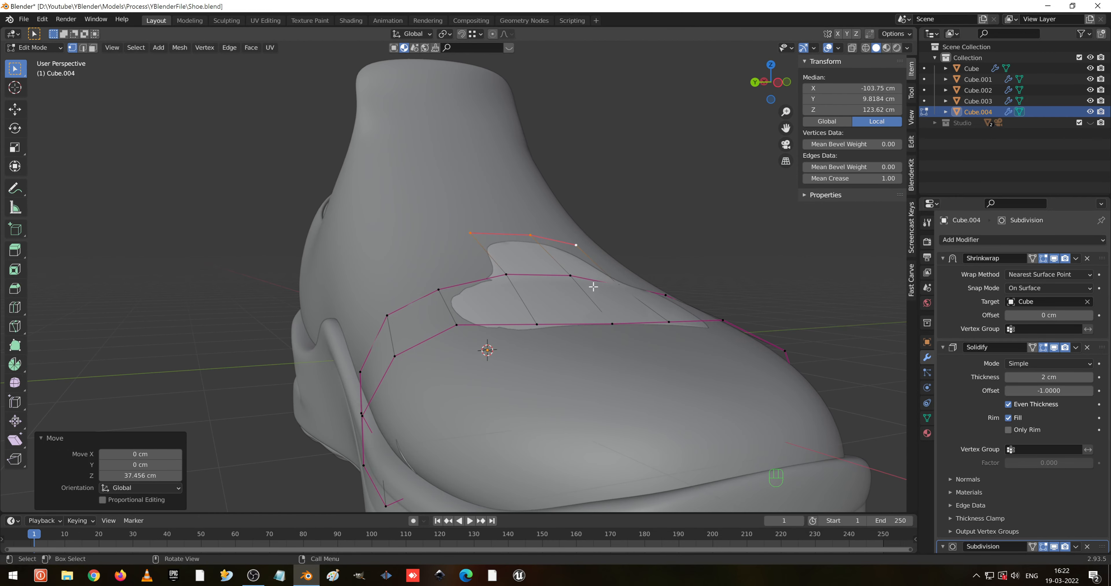
{"action": "key", "text": "s"}
{"action": "right_click", "coordinate": [621, 330]}
{"action": "key", "text": "a"}
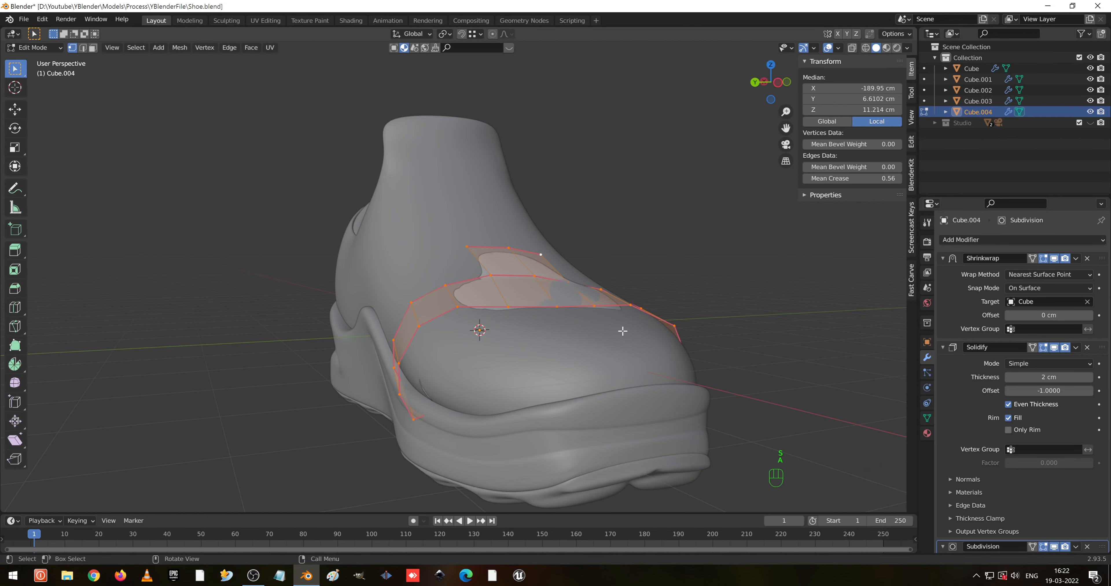
{"action": "key", "text": "s"}
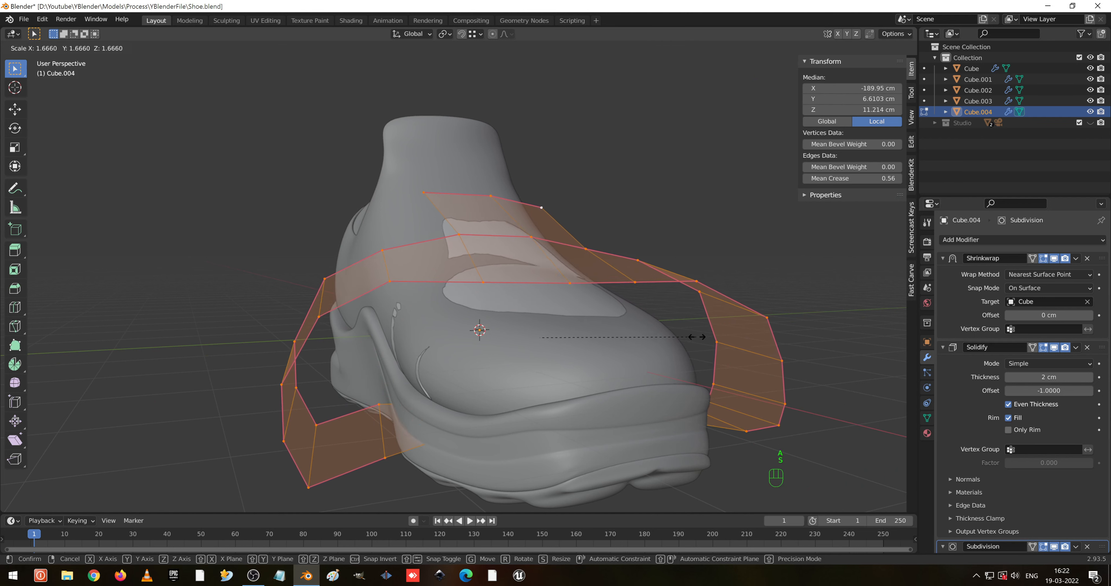
{"action": "right_click", "coordinate": [707, 335]}
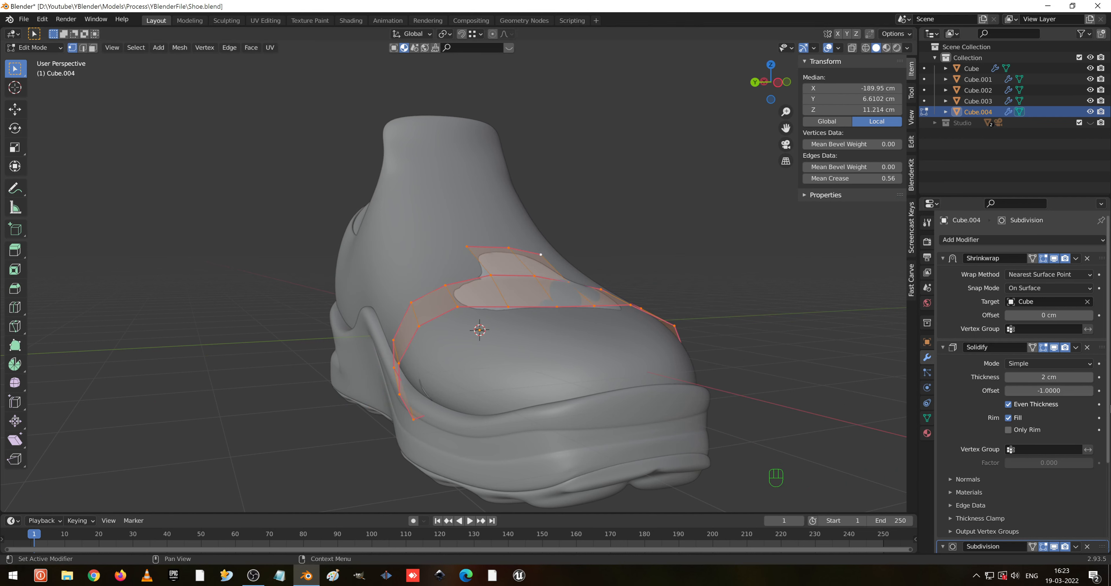
- Increase the strap's Solidify thickness to 4 cm
{"action": "left_click", "coordinate": [1091, 377]}
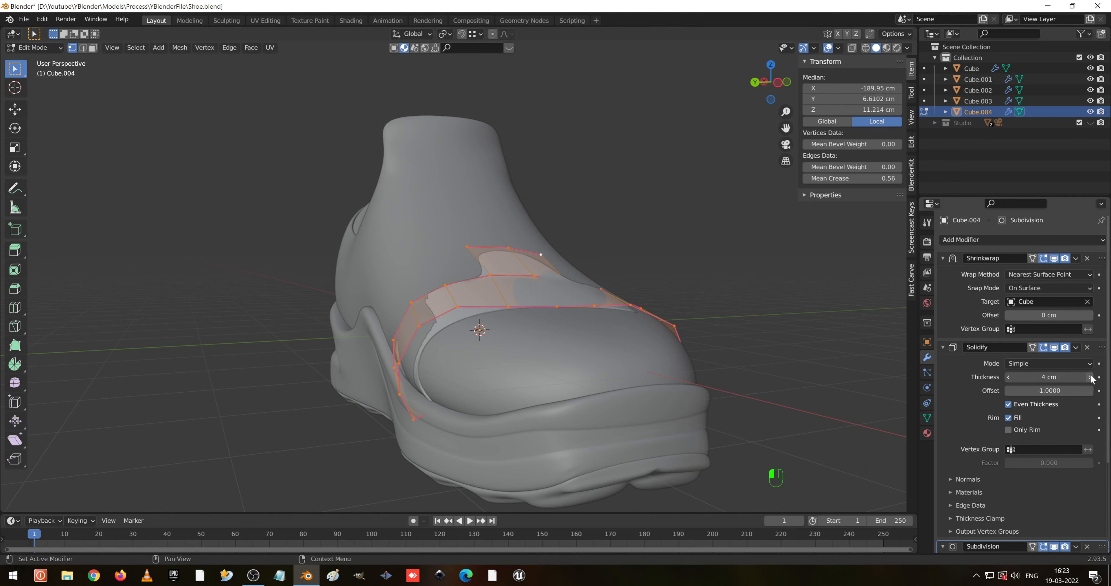
- Increase the strap's Solidify thickness to 7 cm
{"action": "left_click", "coordinate": [1091, 377]}
{"action": "left_click", "coordinate": [1090, 378]}
{"action": "middle_click_drag", "start_coordinate": [509, 293], "coordinate": [404, 287]}
- Extrude the tongue's end vertices twice up the instep in front view, about 52 by 33 cm and 56 by 39 cm in X and Z
{"action": "left_click", "coordinate": [442, 259]}
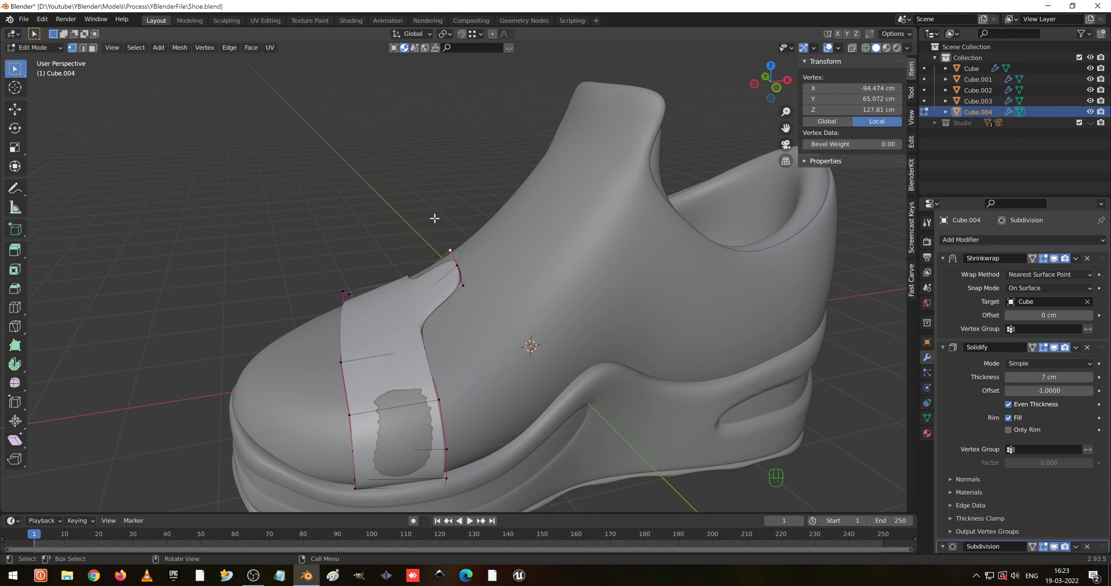
{"action": "left_click_drag", "start_coordinate": [434, 218], "coordinate": [494, 291]}
{"action": "middle_click_drag", "start_coordinate": [495, 291], "coordinate": [480, 275]}
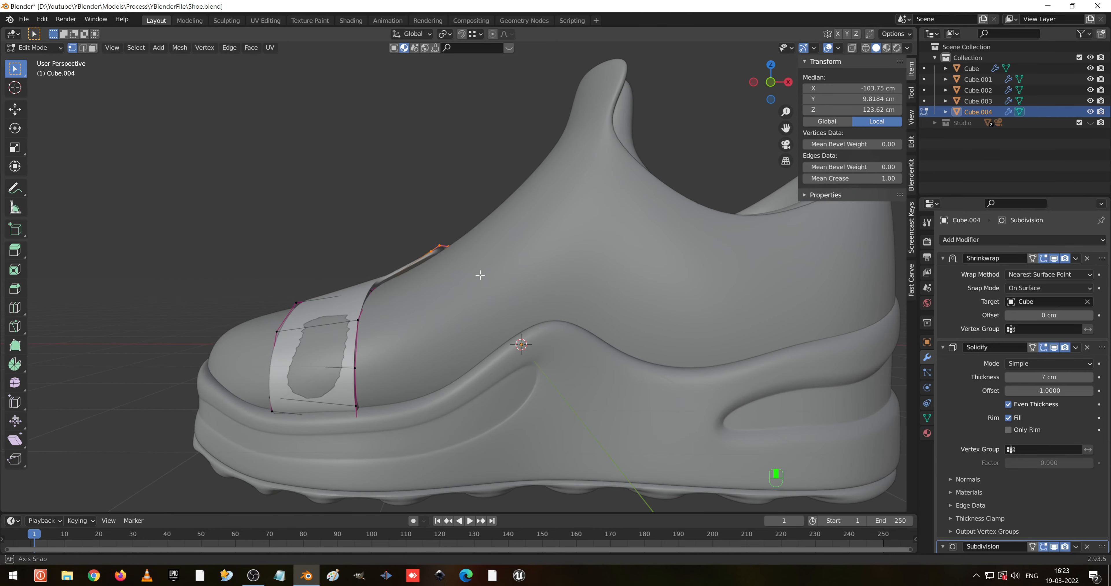
{"action": "key", "text": "KP_1"}
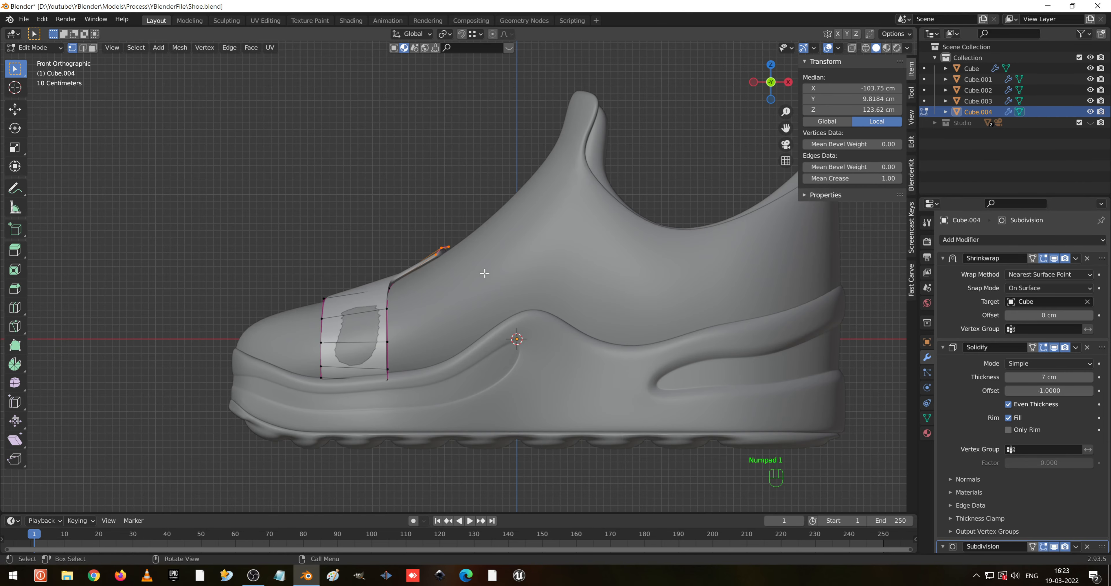
{"action": "key", "text": "e"}
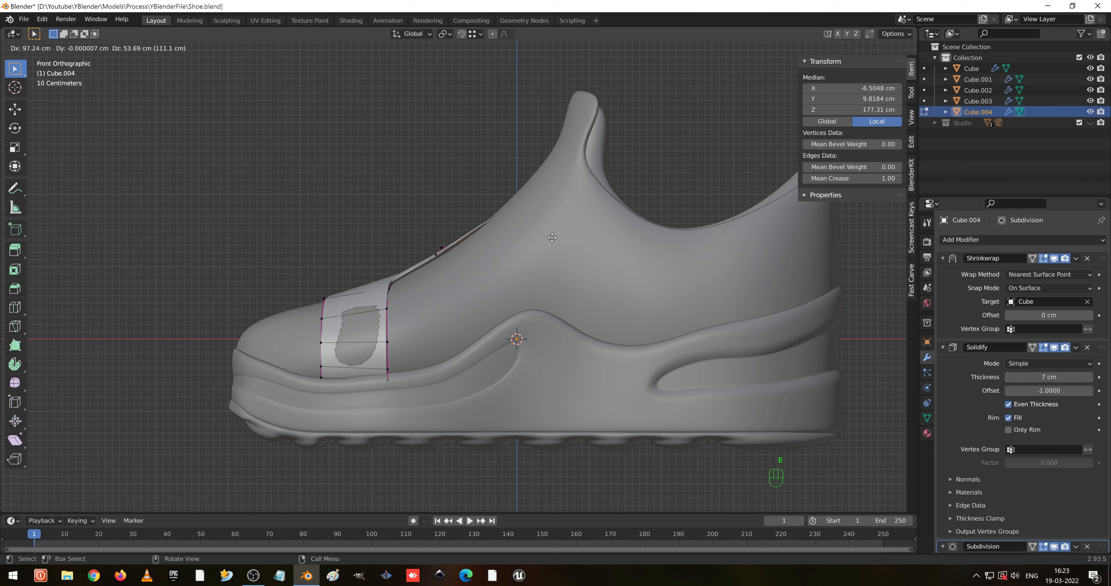
{"action": "left_click", "coordinate": [522, 250]}
{"action": "key", "text": "e"}
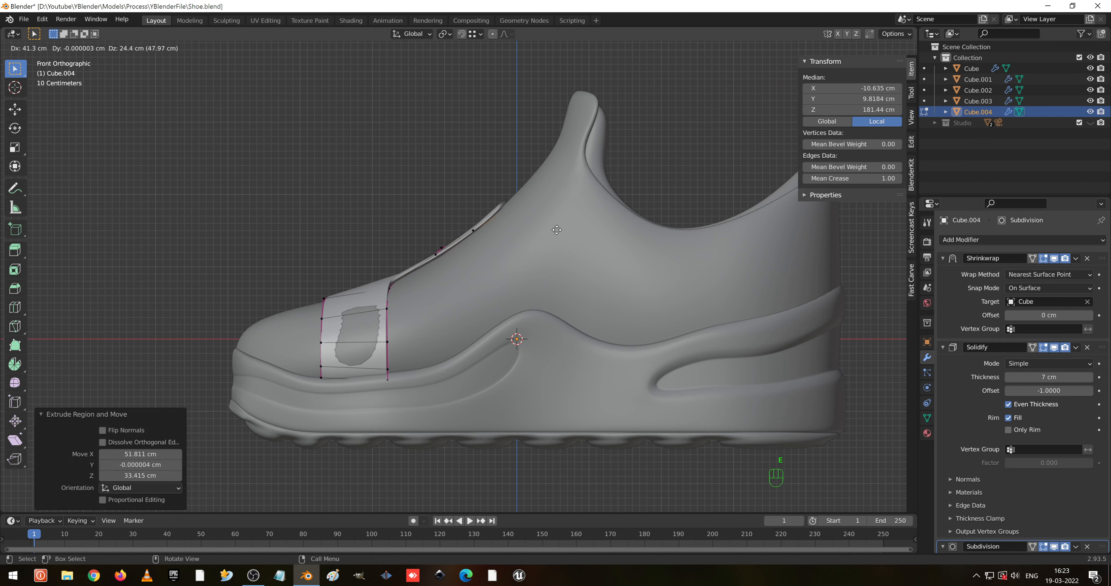
{"action": "left_click", "coordinate": [563, 220]}
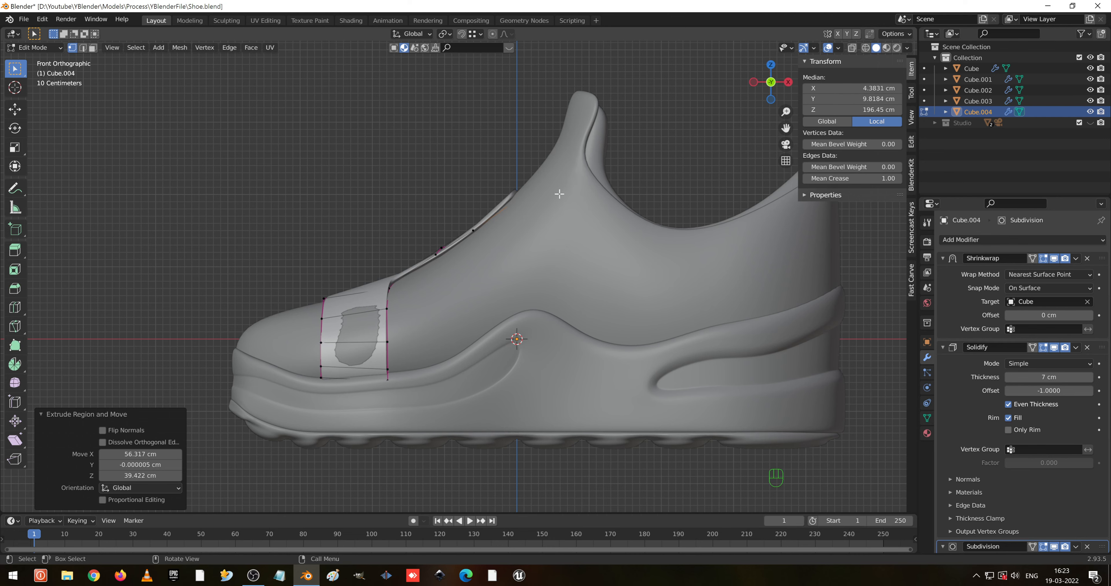
- Examine the extended tongue from several angles in solid and wireframe to see how its end sits on the instep
{"action": "middle_click_drag", "start_coordinate": [559, 194], "coordinate": [607, 230]}
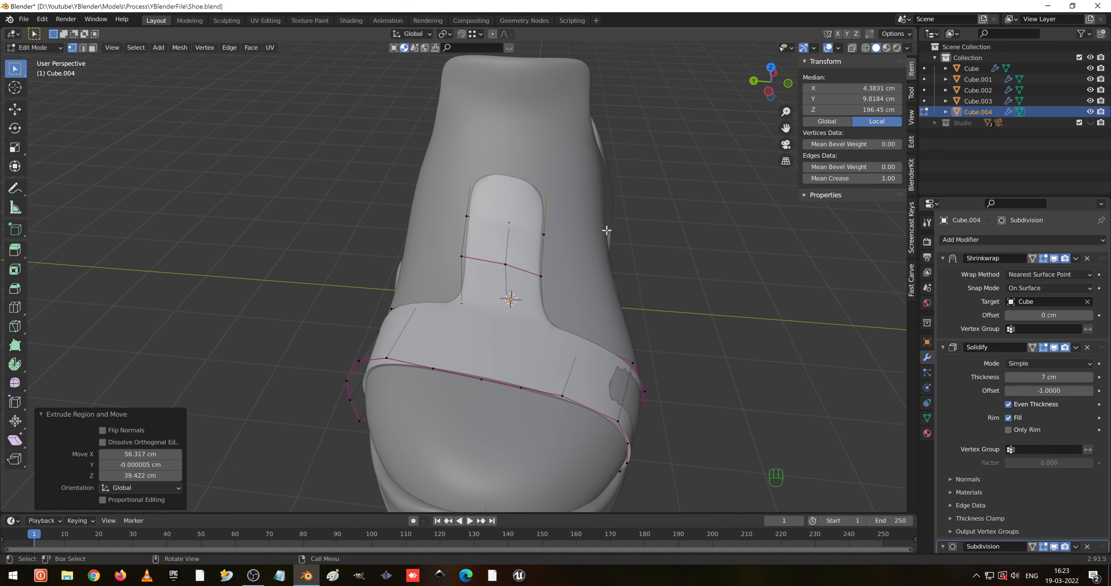
{"action": "scroll", "coordinate": [607, 231], "scroll_direction": "up", "scroll_amount": 4}
{"action": "key", "text": "Tab"}
{"action": "key", "text": "Tab"}
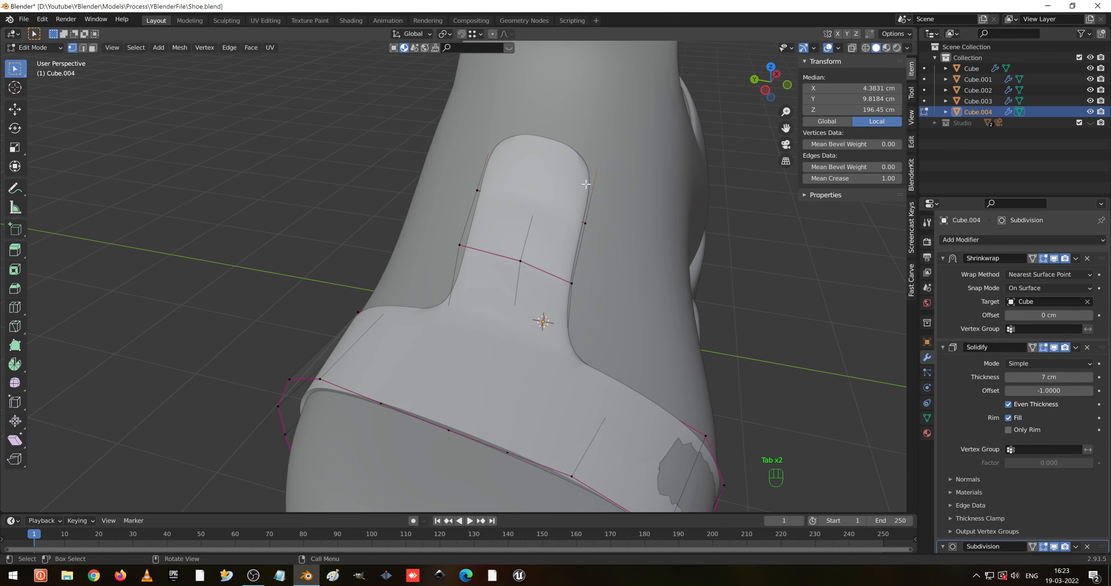
{"action": "middle_click_drag", "start_coordinate": [586, 184], "coordinate": [355, 351]}
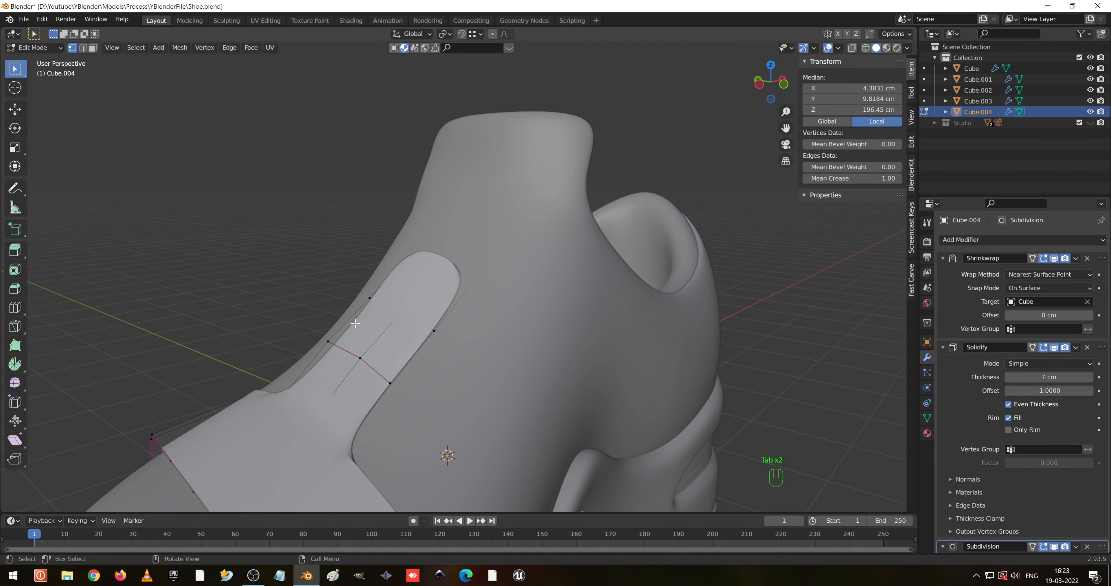
{"action": "key", "text": "shift+z"}
{"action": "left_click_drag", "start_coordinate": [304, 224], "coordinate": [528, 380]}
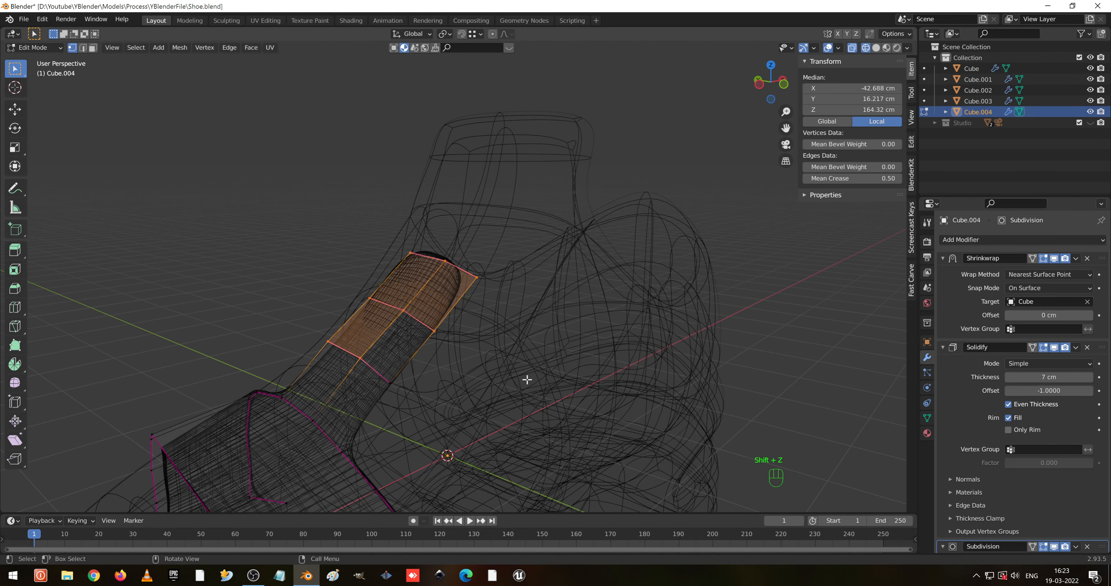
{"action": "left_click_drag", "start_coordinate": [277, 239], "coordinate": [509, 406]}
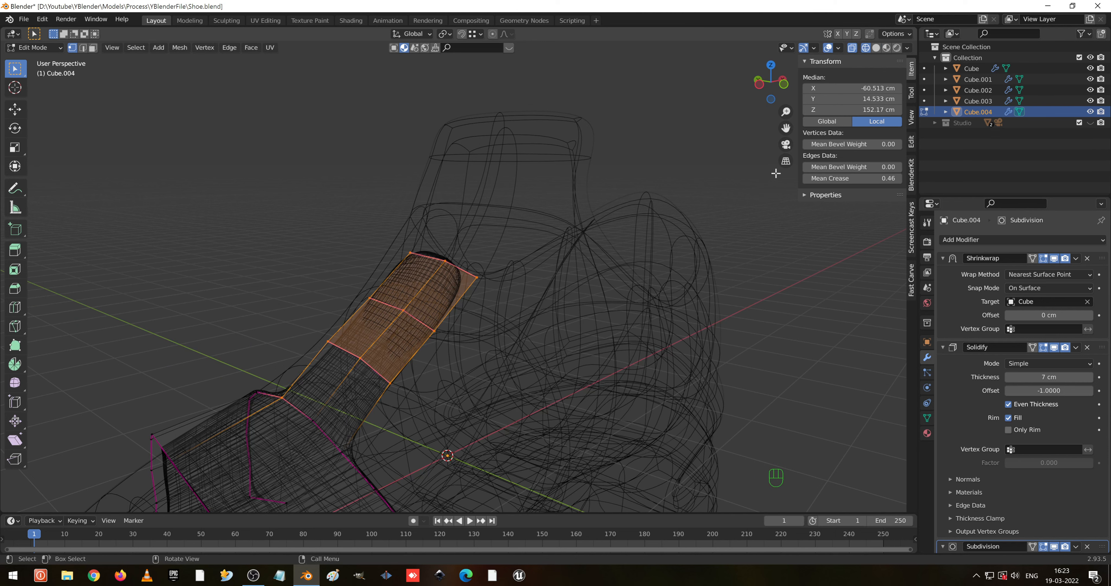
{"action": "key", "text": "Tab"}
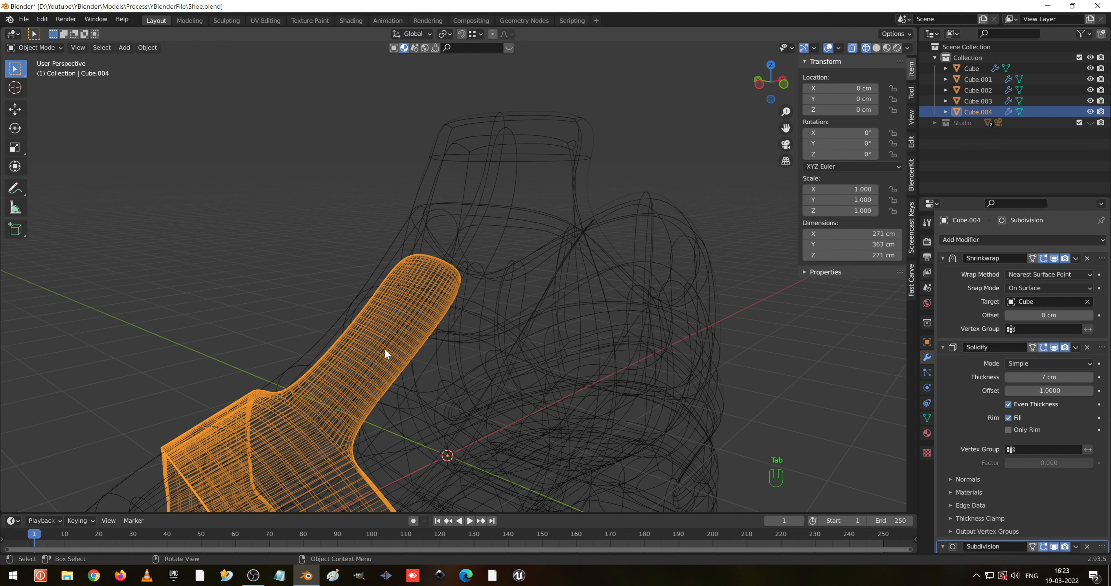
{"action": "key", "text": "shift+z"}
{"action": "mouse_move", "coordinate": [442, 345]}
{"action": "middle_mouse_down"}
{"action": "mouse_move", "coordinate": [378, 338]}
{"action": "mouse_move", "coordinate": [412, 339]}
{"action": "middle_mouse_up"}
{"action": "key", "text": "Tab"}
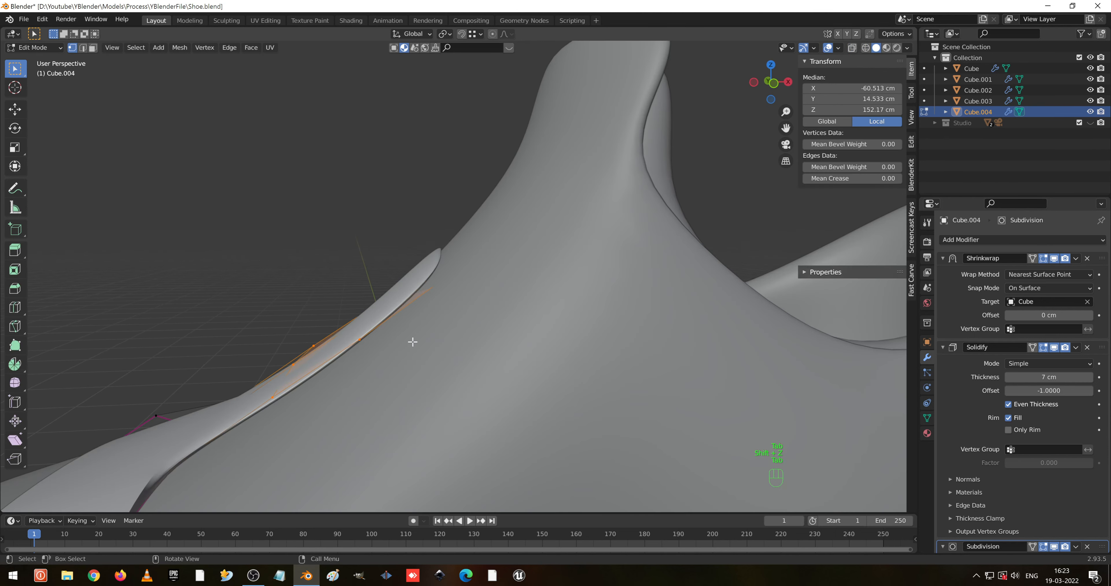
- Select the tongue's end vertices in wireframe and raise them about 16 cm along Z to follow the instep
{"action": "key", "text": "shift+z"}
{"action": "left_click_drag", "start_coordinate": [410, 223], "coordinate": [507, 317]}
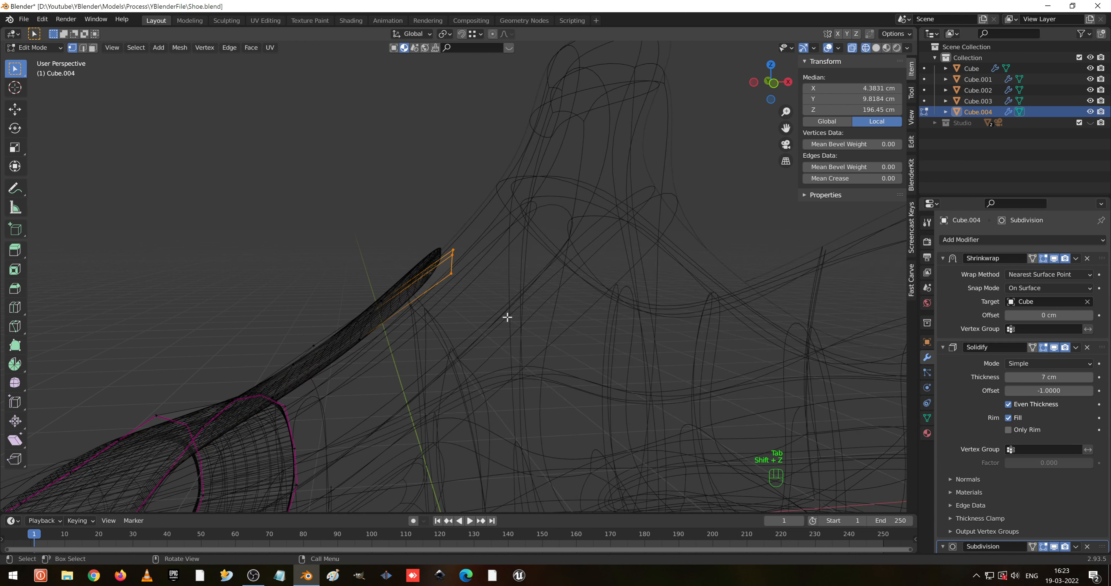
{"action": "key", "text": "g"}
{"action": "key", "text": "z"}
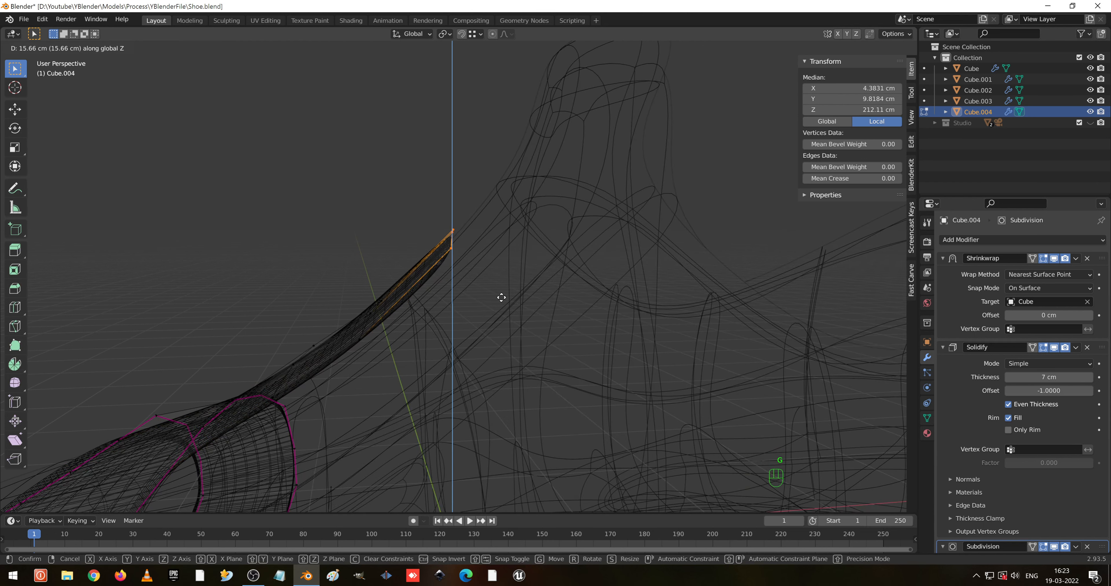
{"action": "left_click", "coordinate": [501, 298]}
- Scale the tongue's end edge down to about 0.28 and rotate it to lie level across the instep
{"action": "middle_click_drag", "start_coordinate": [502, 297], "coordinate": [453, 366]}
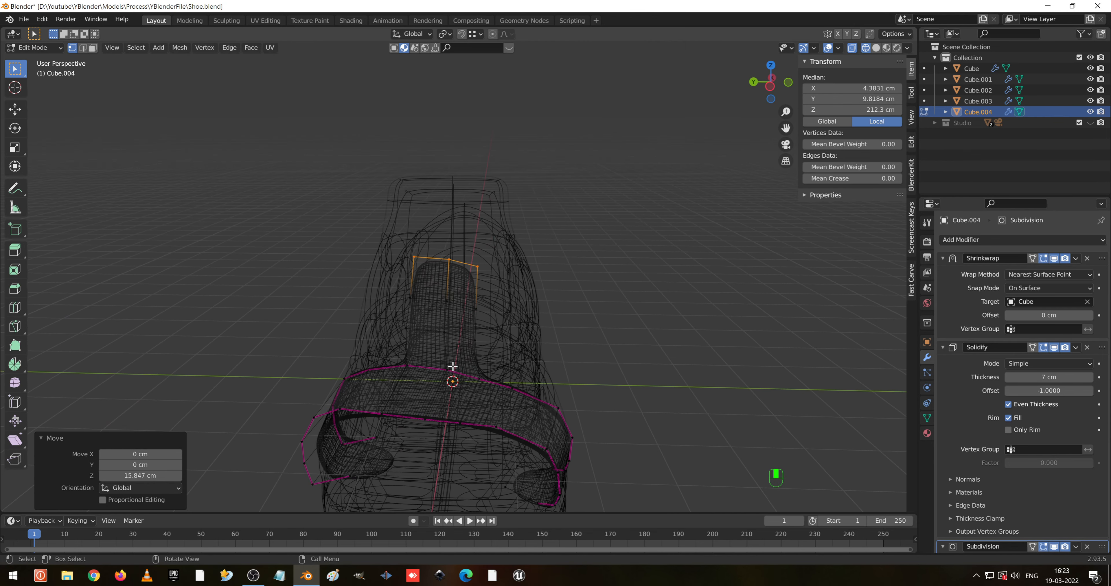
{"action": "key", "text": "s"}
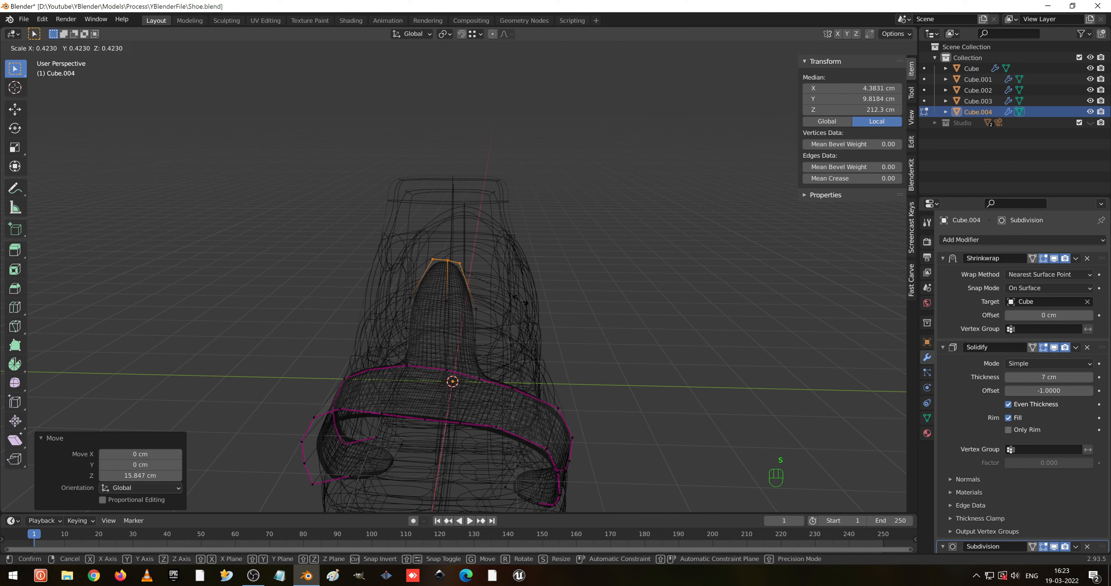
{"action": "left_click", "coordinate": [502, 276]}
{"action": "scroll", "coordinate": [464, 301], "scroll_direction": "up", "scroll_amount": 8}
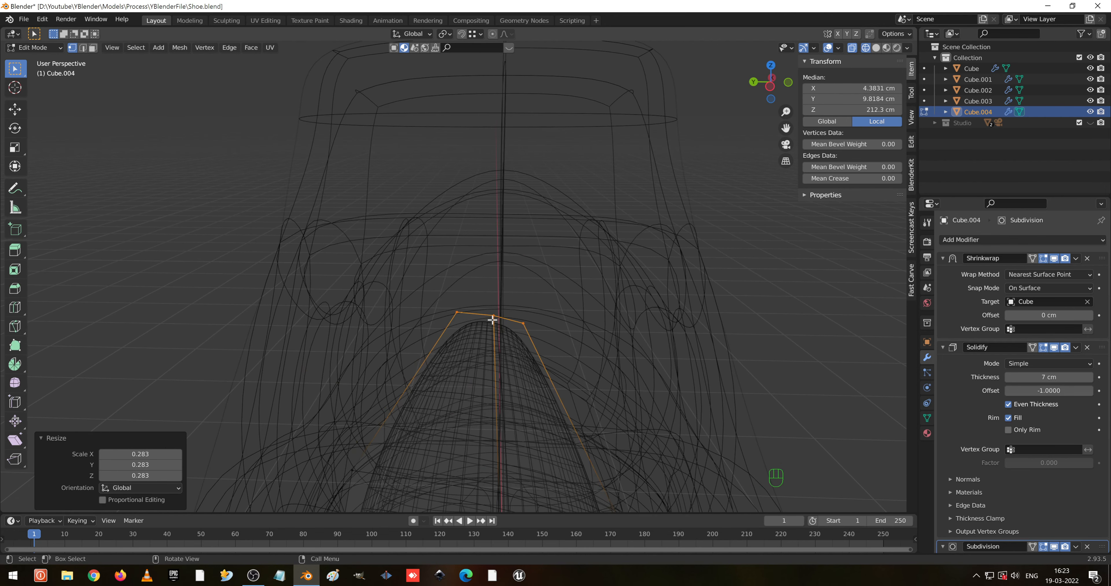
{"action": "key", "text": "r"}
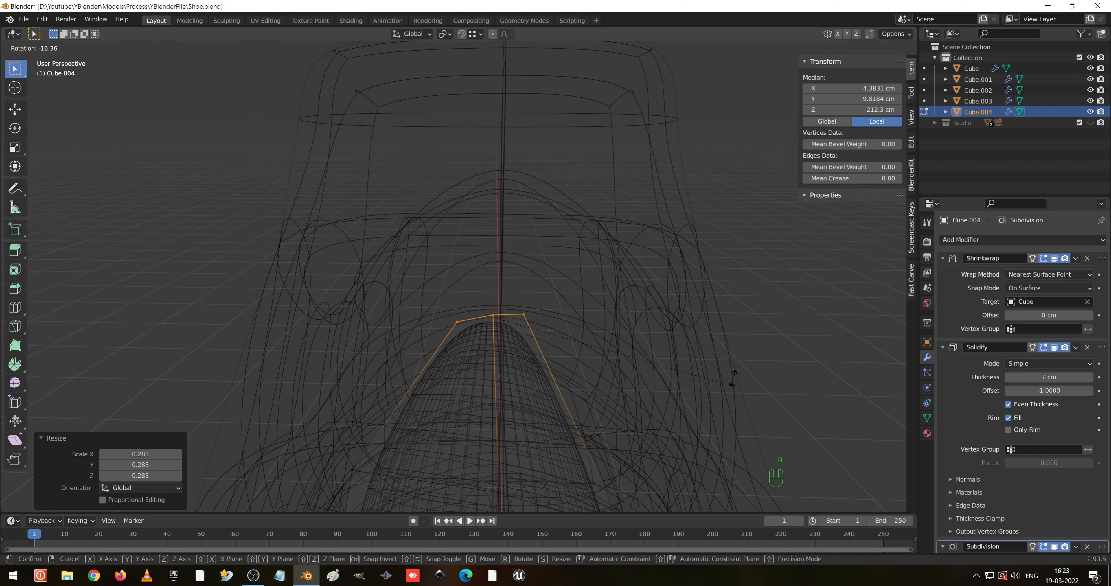
{"action": "left_click", "coordinate": [736, 418]}
- Raise the middle vertex of the tongue's end about 38 cm along Z to form a pointed tip, and check its shape
{"action": "mouse_move", "coordinate": [475, 299]}
{"action": "left_mouse_down"}
{"action": "mouse_move", "coordinate": [531, 364]}
{"action": "mouse_move", "coordinate": [485, 309]}
{"action": "left_mouse_up"}
{"action": "key", "text": "g"}
{"action": "key", "text": "z"}
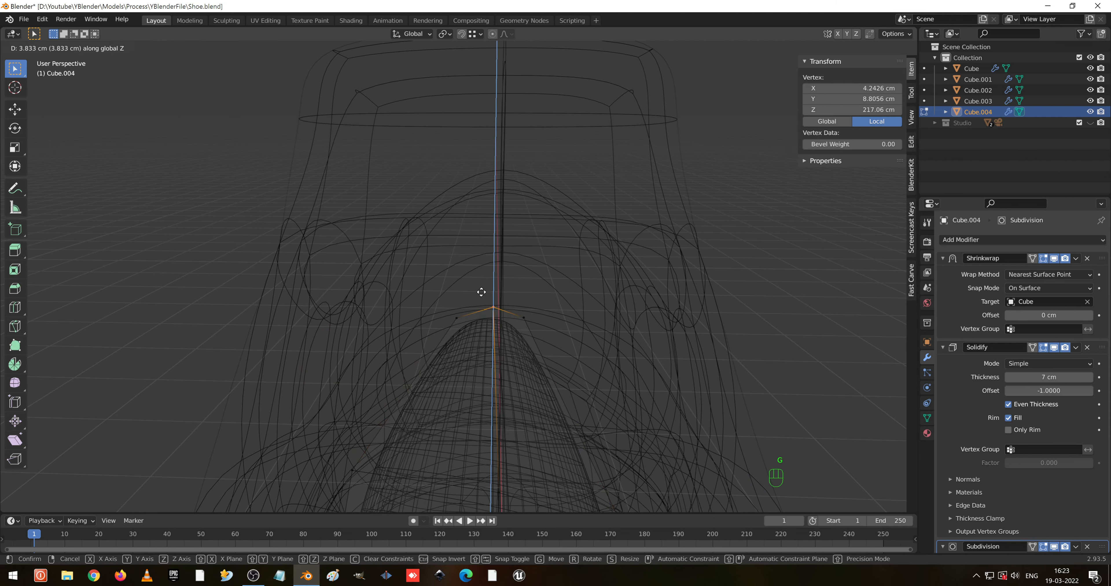
{"action": "left_click", "coordinate": [472, 229]}
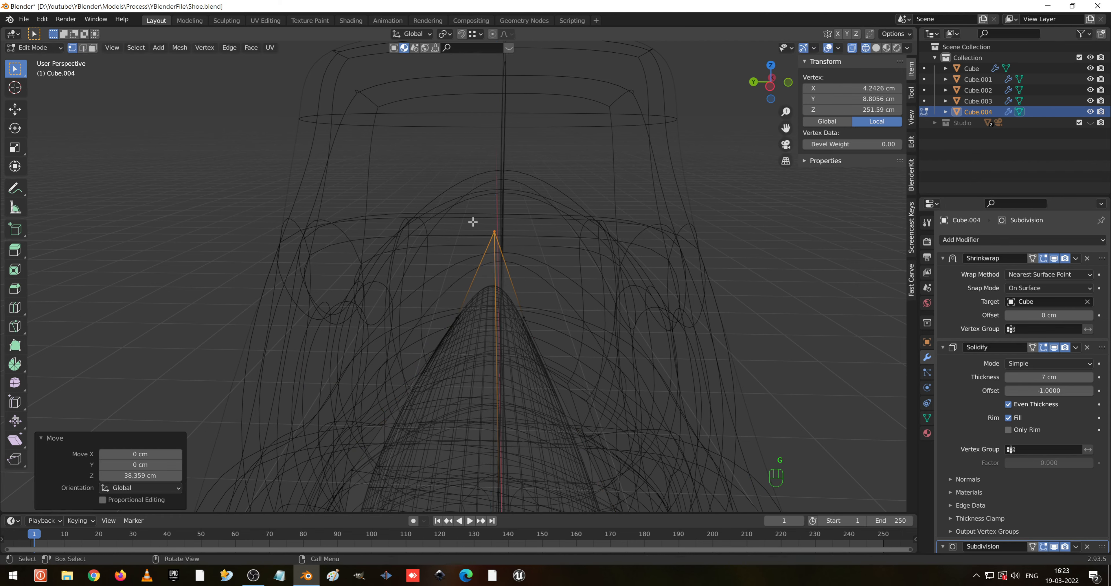
{"action": "key", "text": "Tab"}
{"action": "key", "text": "shift+z"}
{"action": "mouse_move", "coordinate": [510, 370]}
{"action": "middle_mouse_down"}
{"action": "mouse_move", "coordinate": [396, 380]}
{"action": "mouse_move", "coordinate": [588, 413]}
{"action": "mouse_move", "coordinate": [546, 329]}
{"action": "mouse_move", "coordinate": [549, 392]}
{"action": "mouse_move", "coordinate": [419, 408]}
{"action": "middle_mouse_up"}
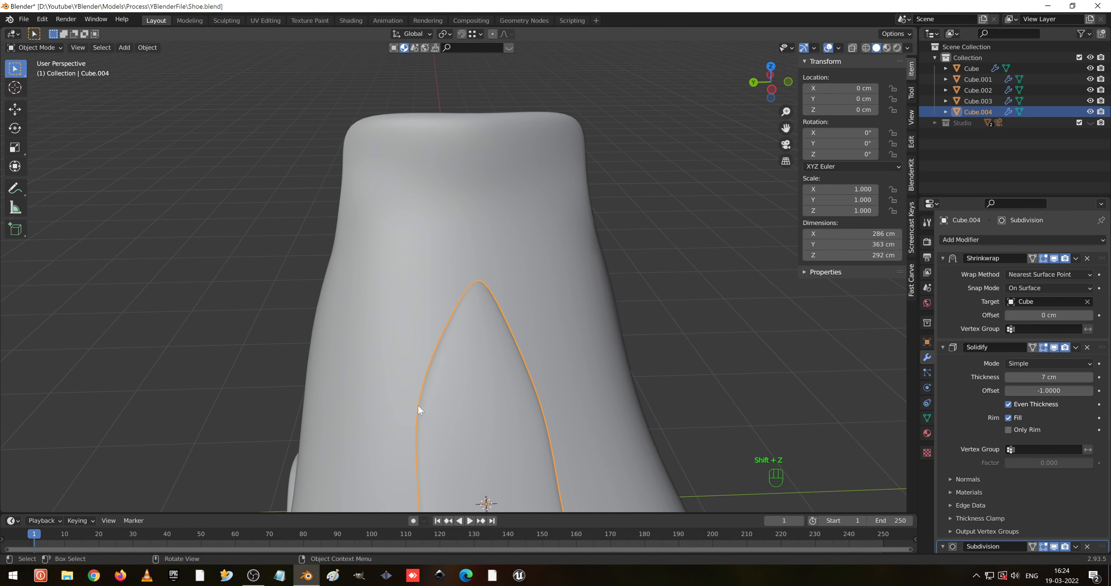
- Rotate the two vertex rows below the tip to run level across the tongue, the lower row by about -8.4°, and check the outline
{"action": "scroll", "coordinate": [491, 432], "scroll_direction": "down", "scroll_amount": 3}
{"action": "key", "text": "Tab"}
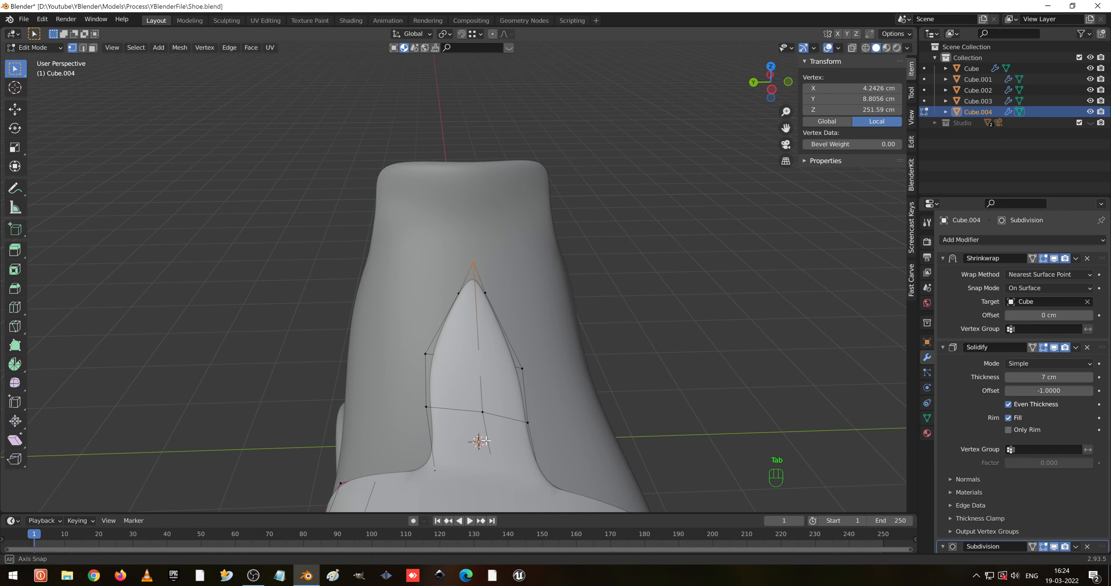
{"action": "key", "text": "shift+z"}
{"action": "left_click_drag", "start_coordinate": [418, 338], "coordinate": [546, 392]}
{"action": "key", "text": "r"}
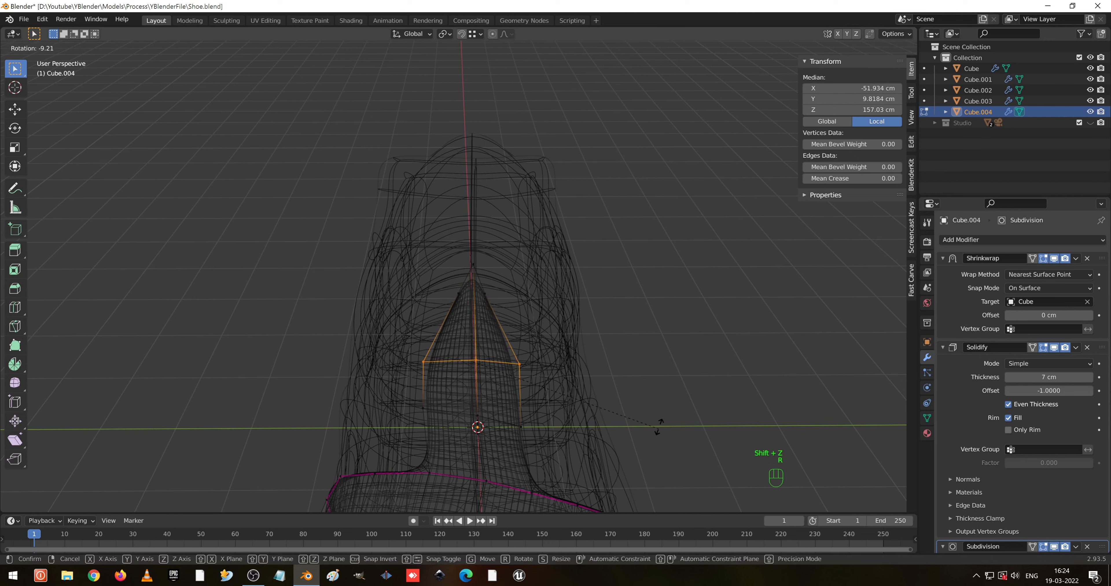
{"action": "left_click", "coordinate": [660, 418]}
{"action": "left_click_drag", "start_coordinate": [388, 395], "coordinate": [578, 465]}
{"action": "key", "text": "r"}
{"action": "left_click", "coordinate": [671, 446]}
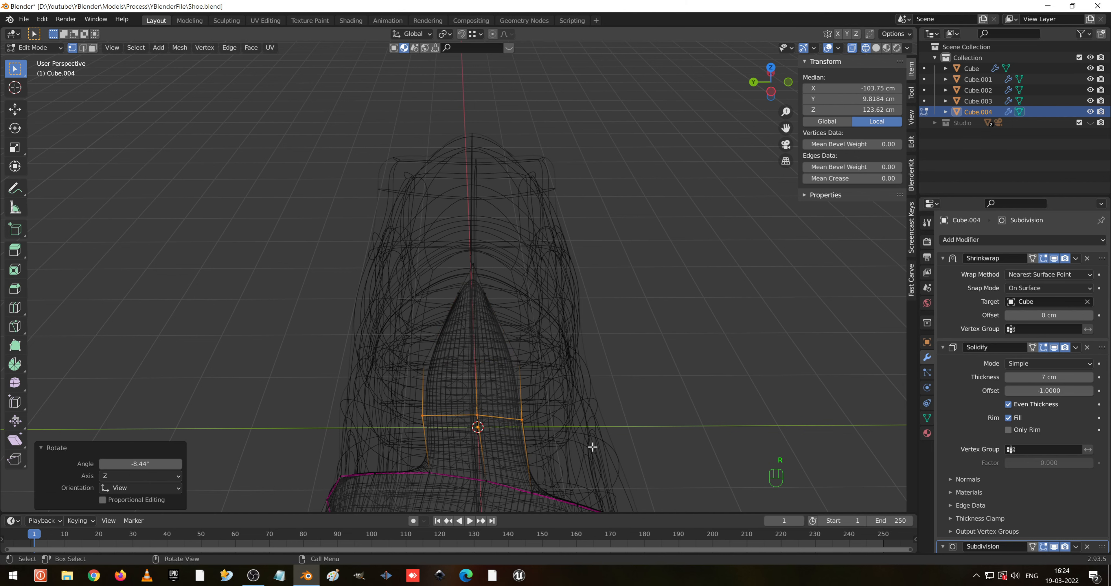
{"action": "middle_click_drag", "start_coordinate": [473, 377], "coordinate": [489, 389]}
{"action": "key", "text": "shift+z"}
{"action": "key", "text": "Tab"}
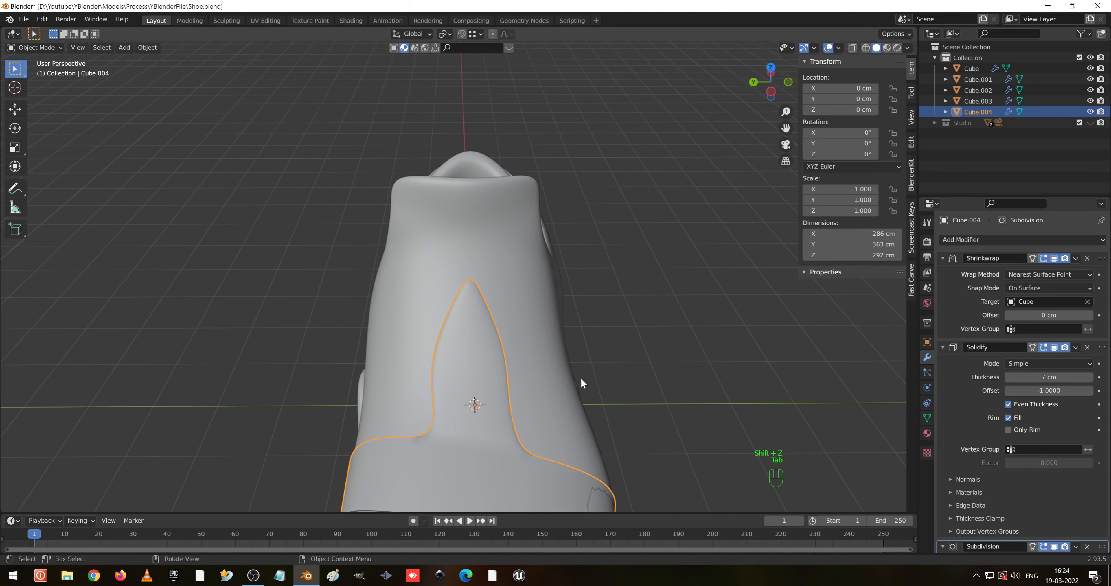
- Select two neighbouring vertices on the tongue's positive-Y side and extrude them about 22.5 cm in X and -9 cm in Z in back view
{"action": "scroll", "coordinate": [580, 387], "scroll_direction": "down", "scroll_amount": 4}
{"action": "middle_click_drag", "start_coordinate": [581, 386], "coordinate": [423, 368]}
{"action": "scroll", "coordinate": [534, 343], "scroll_direction": "up", "scroll_amount": 3}
{"action": "middle_click_drag", "start_coordinate": [501, 382], "coordinate": [483, 351]}
{"action": "key", "text": "Tab"}
{"action": "left_click", "coordinate": [483, 350]}
{"action": "left_click", "coordinate": [516, 378], "text": "shift"}
{"action": "mouse_move", "coordinate": [533, 376]}
{"action": "middle_mouse_down"}
{"action": "mouse_move", "coordinate": [462, 371]}
{"action": "mouse_move", "coordinate": [539, 362]}
{"action": "mouse_move", "coordinate": [525, 359]}
{"action": "middle_mouse_up"}
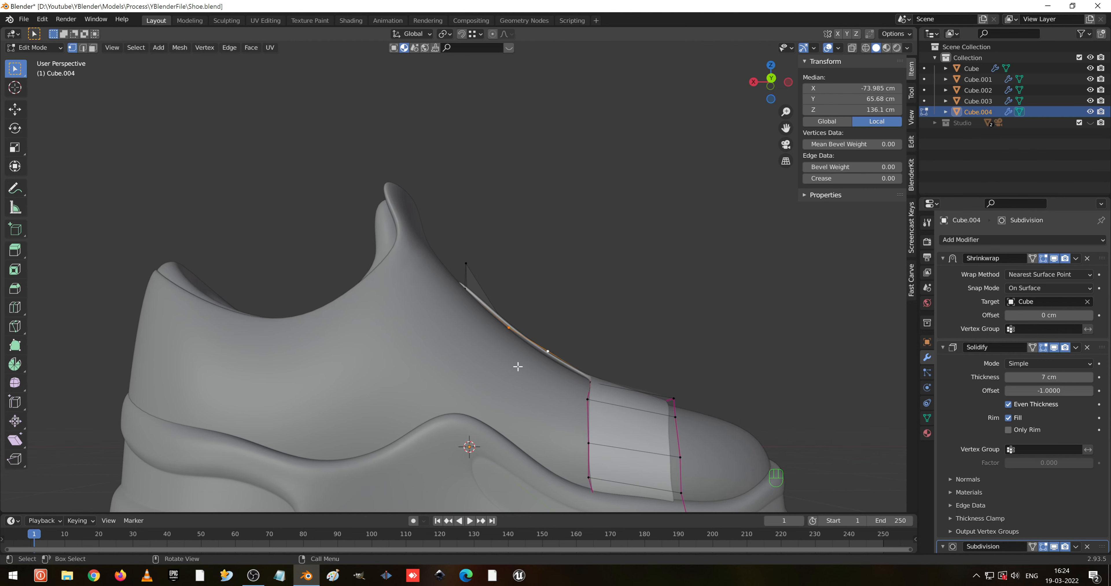
{"action": "key", "text": "KP_1"}
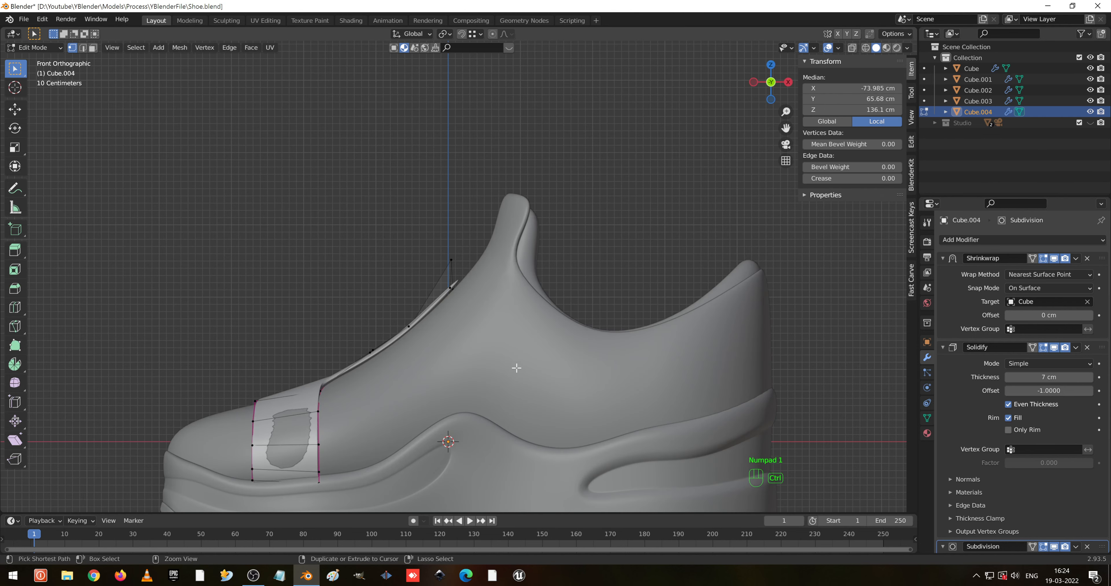
{"action": "key", "text": "ctrl+KP_1"}
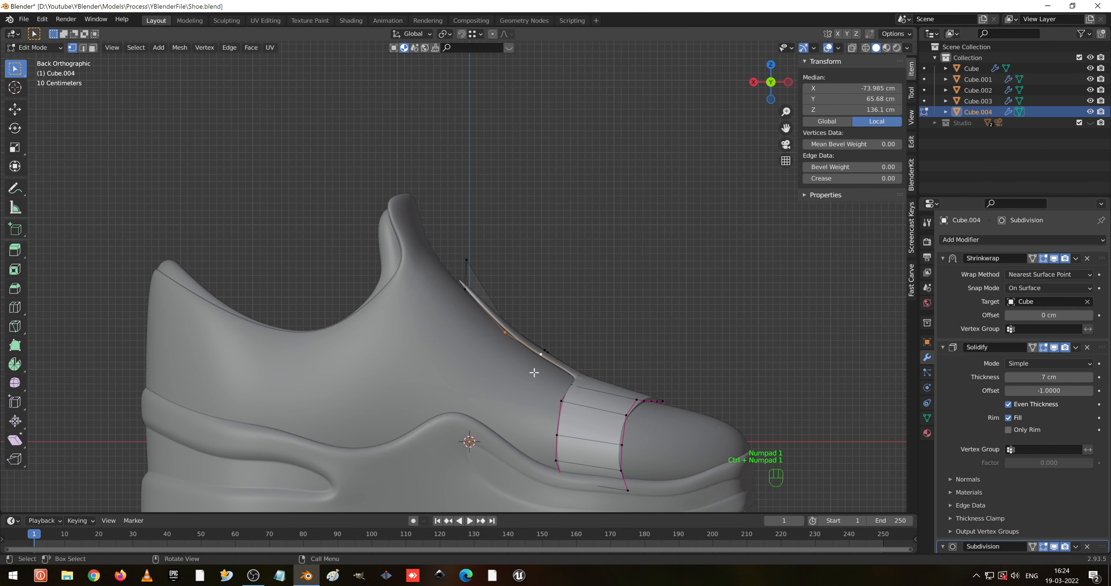
{"action": "key", "text": "e"}
{"action": "left_click", "coordinate": [518, 378]}
- Move the extruded side edge outward about 13.4 cm in X and 48.7 cm in Y, and raise it about 9.9 cm along Z
{"action": "mouse_move", "coordinate": [518, 379]}
{"action": "middle_mouse_down"}
{"action": "mouse_move", "coordinate": [535, 382]}
{"action": "mouse_move", "coordinate": [519, 380]}
{"action": "middle_mouse_up"}
{"action": "key", "text": "g"}
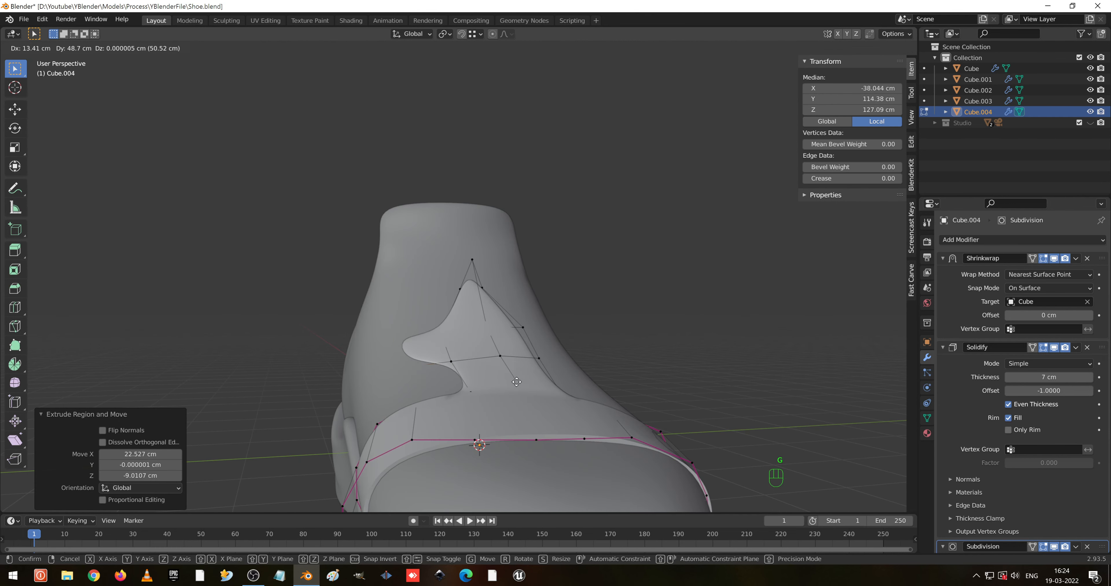
{"action": "left_click", "coordinate": [516, 382]}
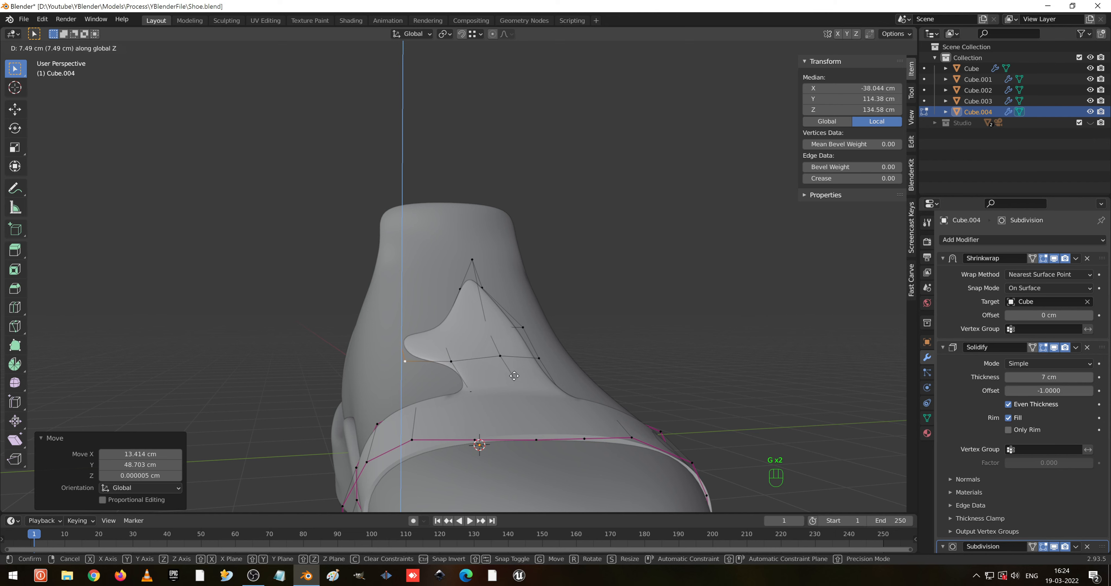
{"action": "left_click", "coordinate": [508, 374]}
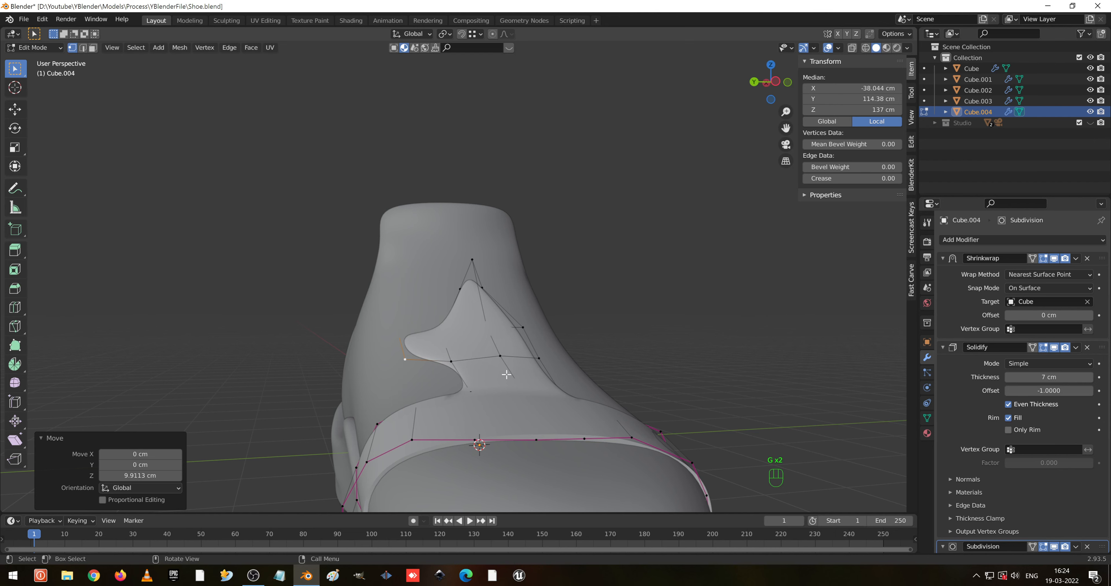
- In top view, shift the side flap's end edge about -8.6 cm in X and 10.5 cm in Y, and extrude it about 48.1 cm in X and 43.2 cm in Y
{"action": "key", "text": "KP_7"}
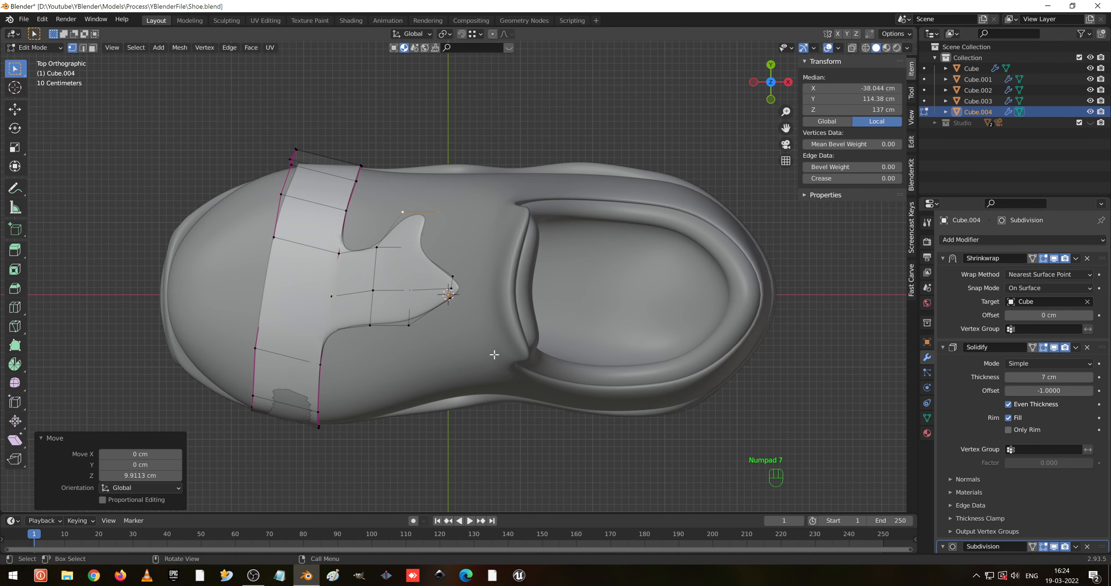
{"action": "key", "text": "g"}
{"action": "left_click", "coordinate": [500, 350]}
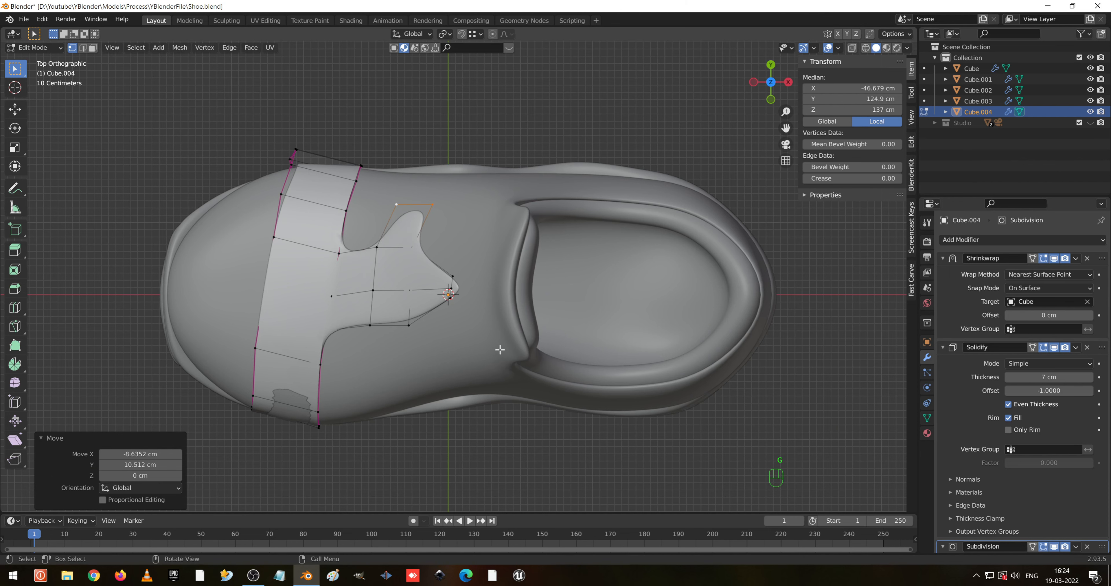
{"action": "key", "text": "e"}
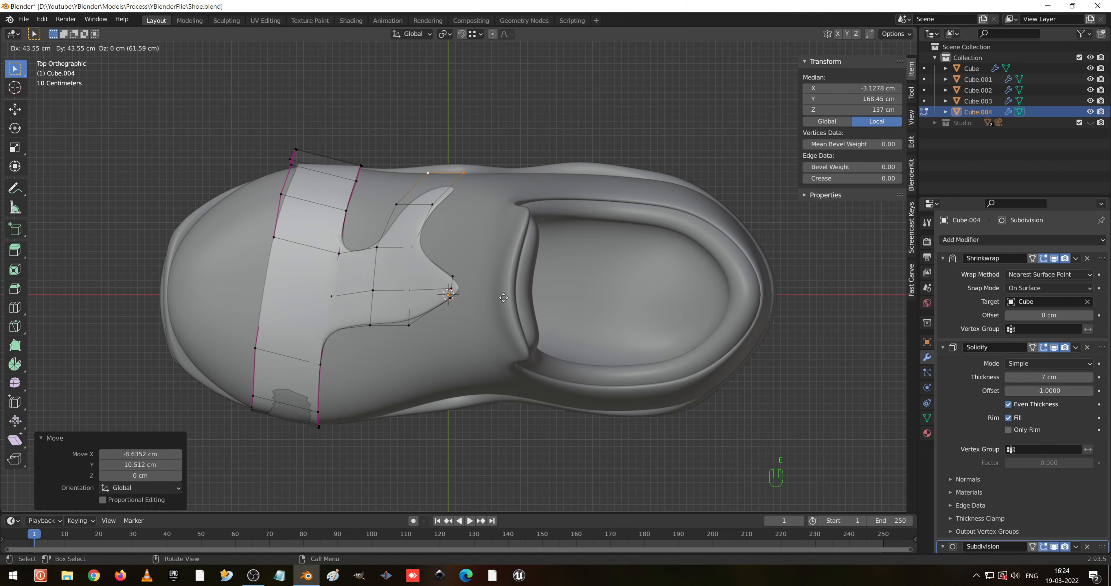
{"action": "left_click", "coordinate": [505, 298]}
- Try to run the flap along the shoe's side and around the heel with six successive extrusions in top view, and check the result
{"action": "key", "text": "e"}
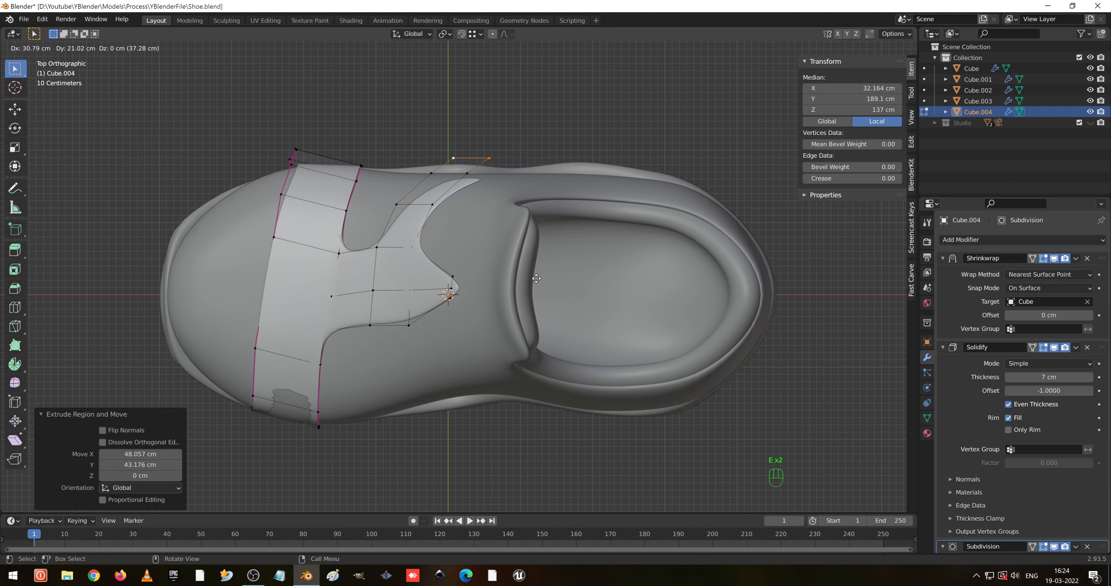
{"action": "left_click", "coordinate": [560, 269]}
{"action": "key", "text": "e"}
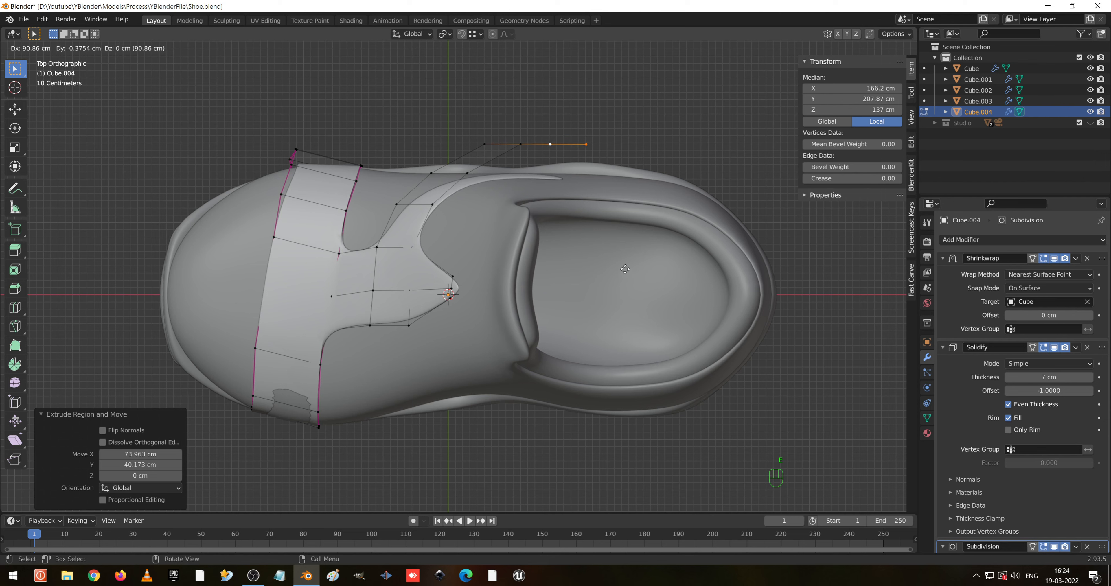
{"action": "left_click", "coordinate": [625, 269]}
{"action": "key", "text": "e"}
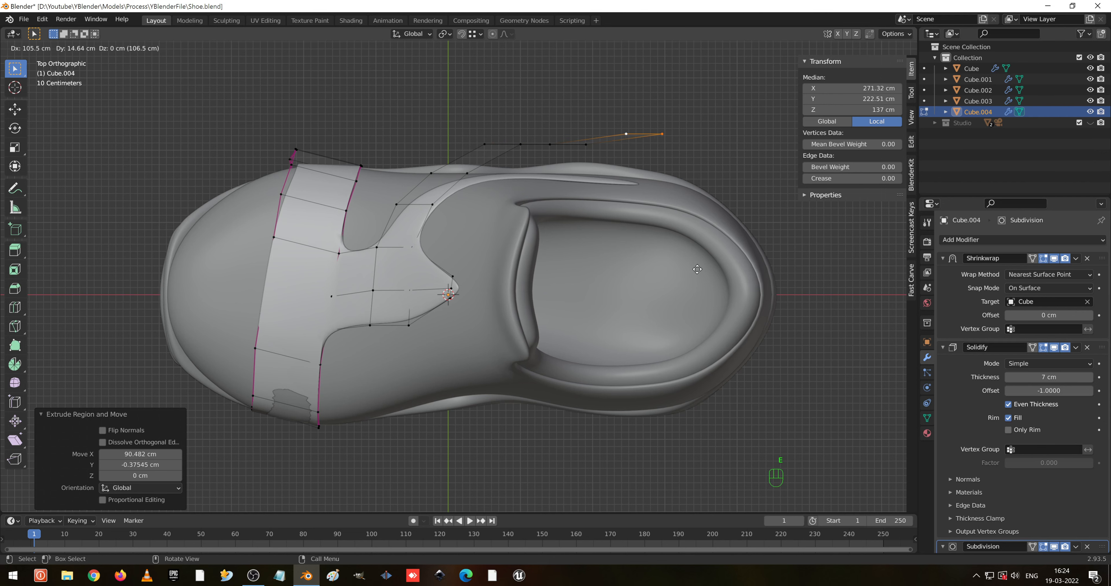
{"action": "left_click", "coordinate": [702, 284]}
{"action": "key", "text": "e"}
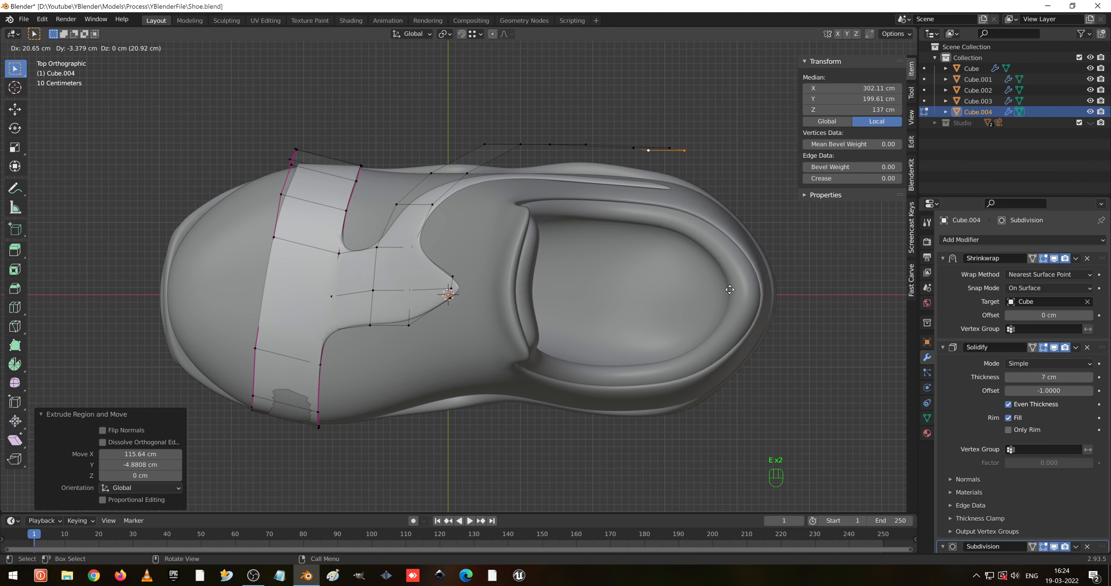
{"action": "left_click", "coordinate": [755, 299]}
{"action": "key", "text": "e"}
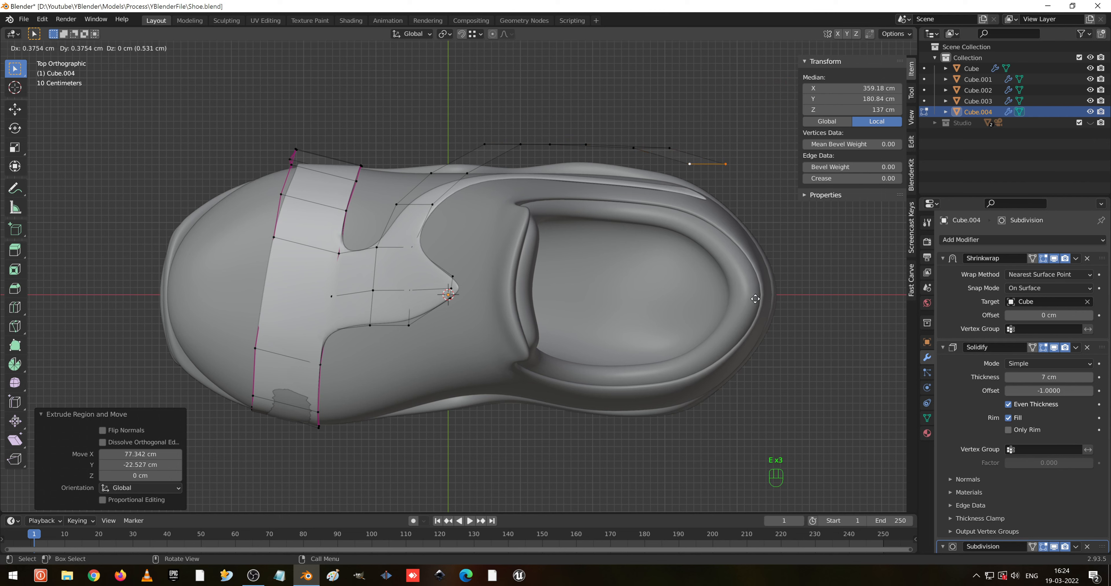
{"action": "left_click", "coordinate": [819, 339]}
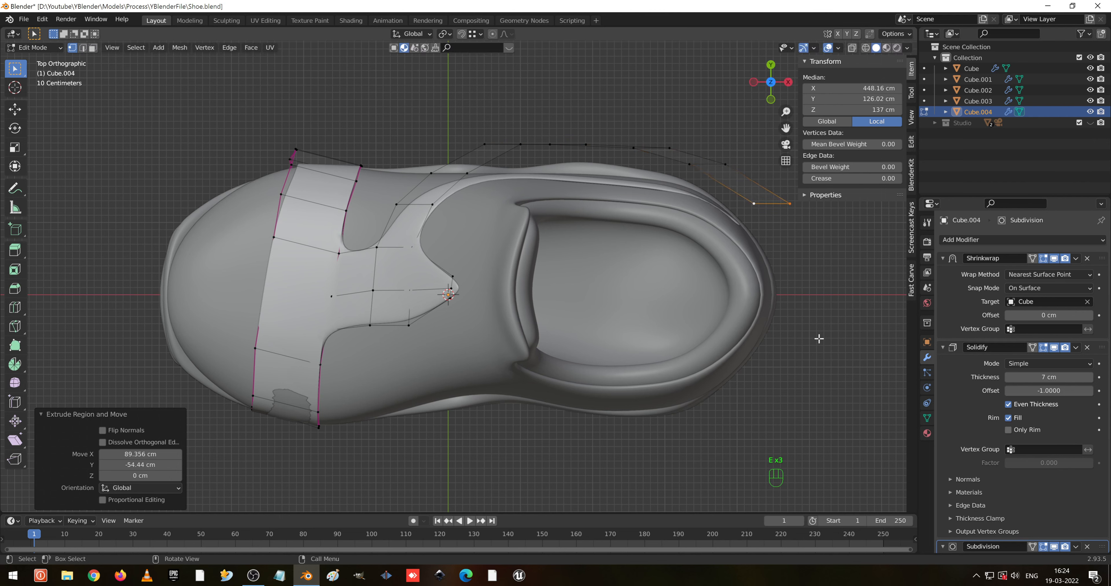
{"action": "key", "text": "e"}
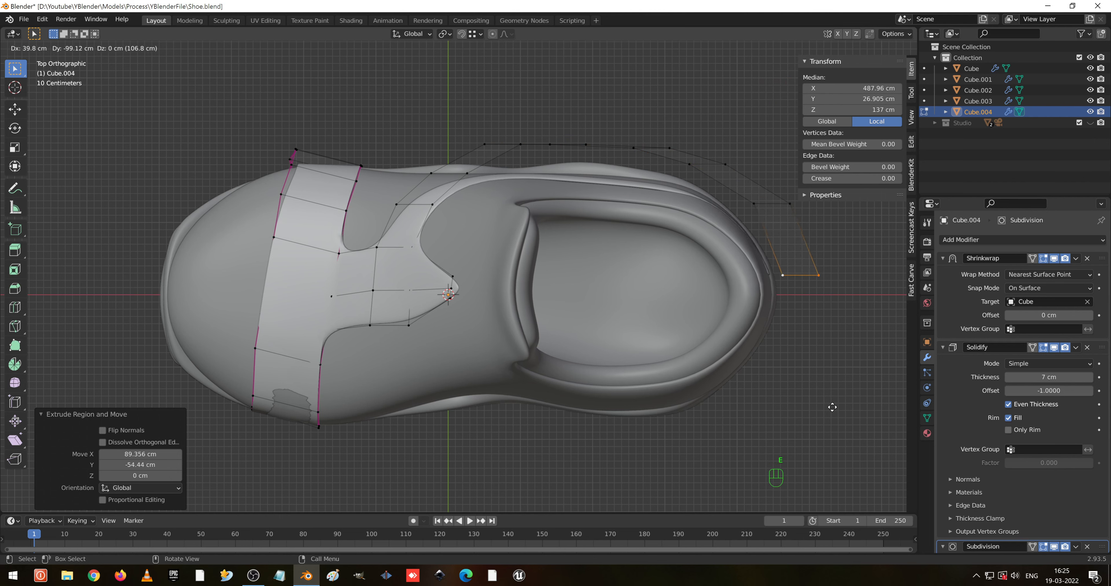
{"action": "left_click", "coordinate": [833, 407]}
{"action": "middle_click_drag", "start_coordinate": [832, 407], "coordinate": [686, 288]}
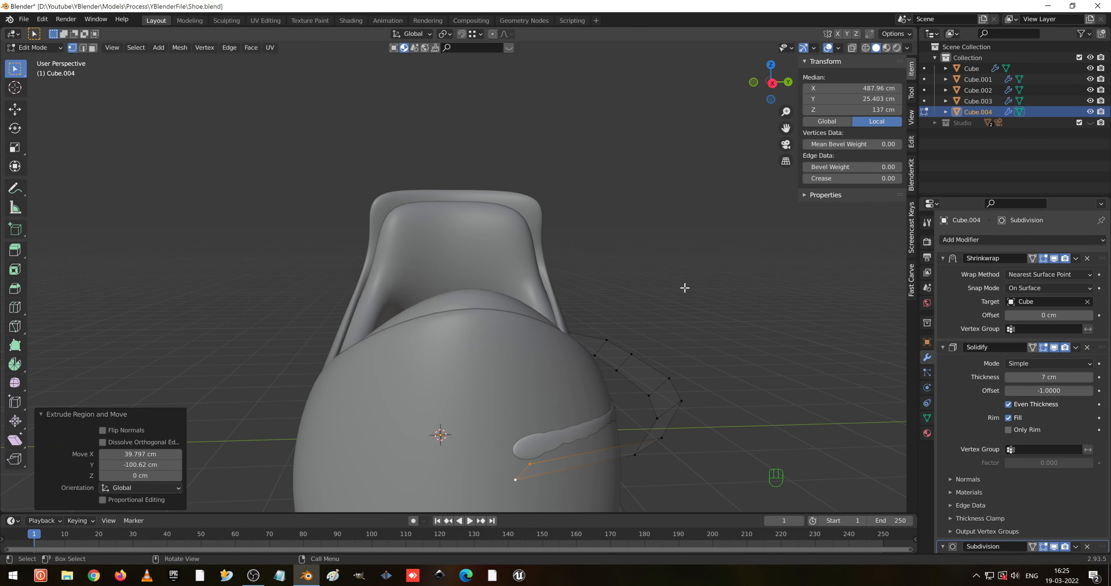
{"action": "middle_click_drag", "start_coordinate": [594, 373], "coordinate": [699, 302]}
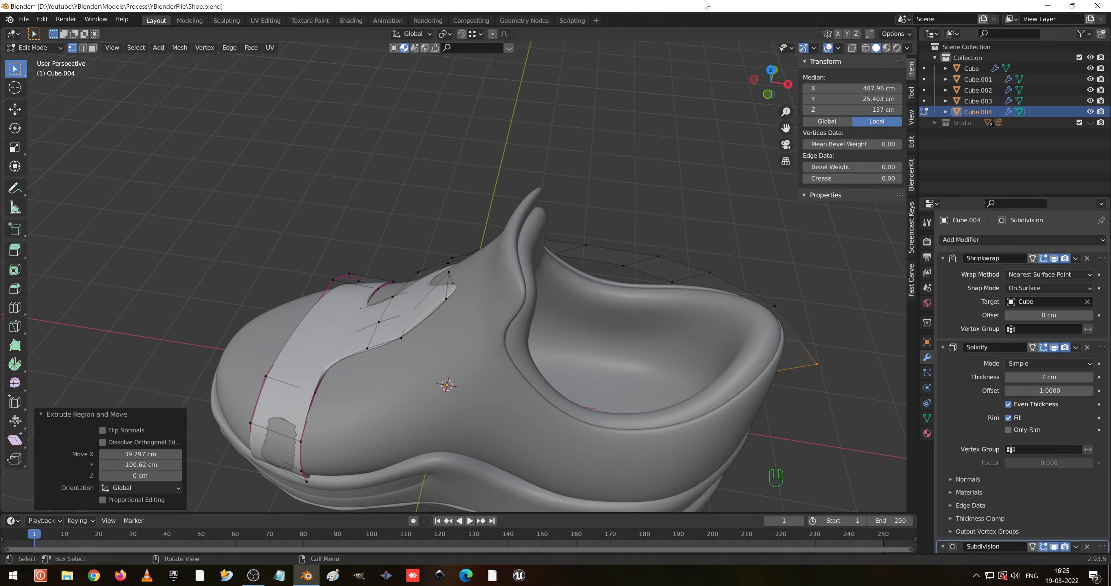
{"action": "middle_click_drag", "start_coordinate": [722, 251], "coordinate": [444, 178]}
- Undo the six extrusions that run the flap along the side and around the heel
{"action": "key", "text": "ctrl+z"}
{"action": "key", "text": "ctrl+z"}
{"action": "key", "text": "ctrl+z"}
{"action": "key", "text": "ctrl+z"}
{"action": "key", "text": "ctrl+z"}
{"action": "key", "text": "ctrl+z"}
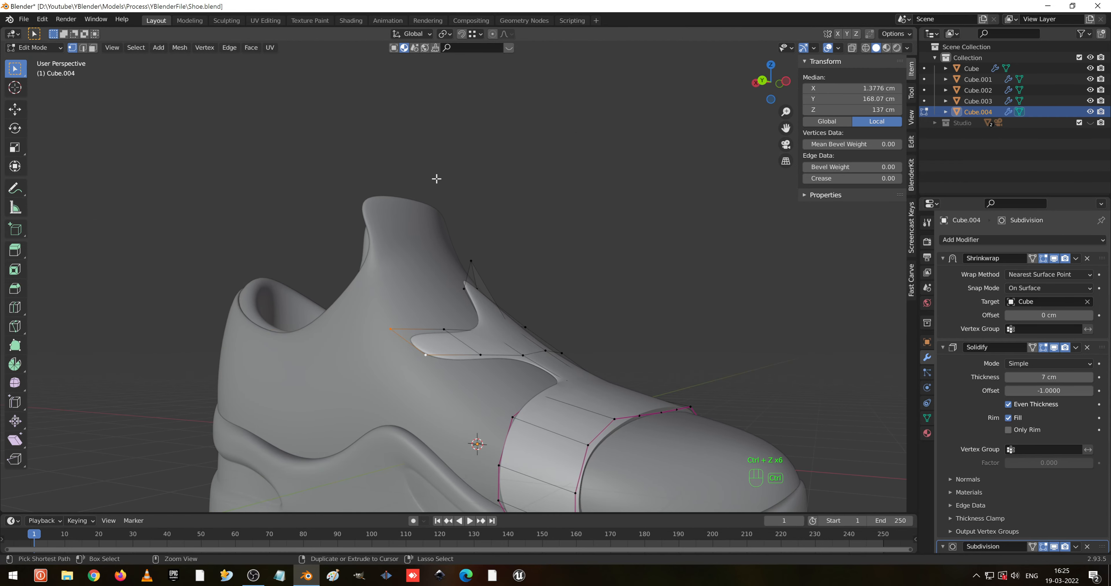
- In back view, move the flap's end edge about -8.6 cm in X and -28.5 cm in Z, and rotate it 14°
{"action": "middle_click_drag", "start_coordinate": [399, 232], "coordinate": [427, 277]}
{"action": "key", "text": "KP_1"}
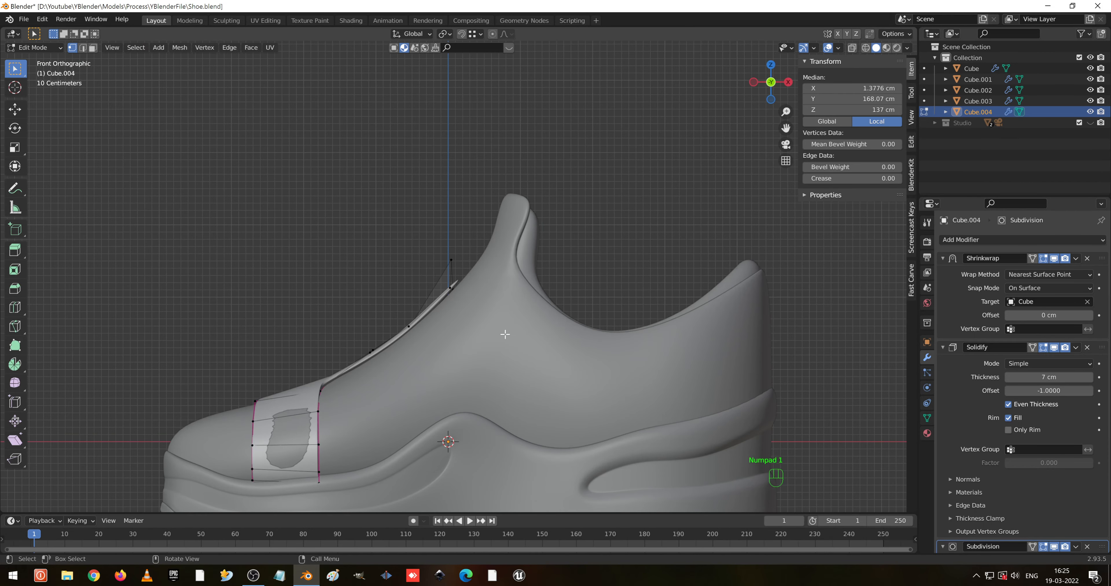
{"action": "key", "text": "KP_3"}
{"action": "key", "text": "KP_1"}
{"action": "key", "text": "ctrl+KP_1"}
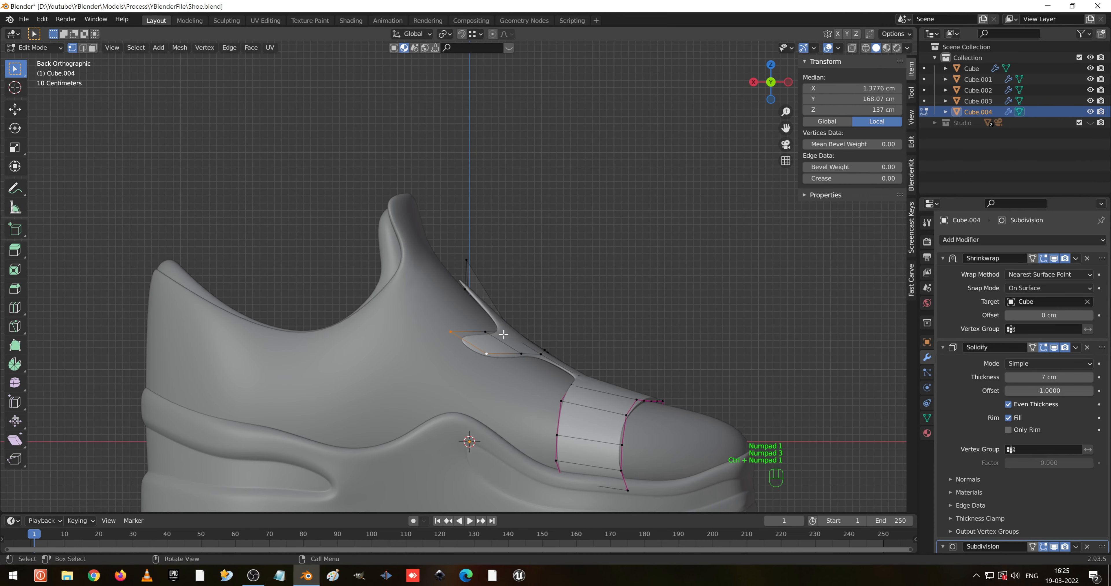
{"action": "key", "text": "g"}
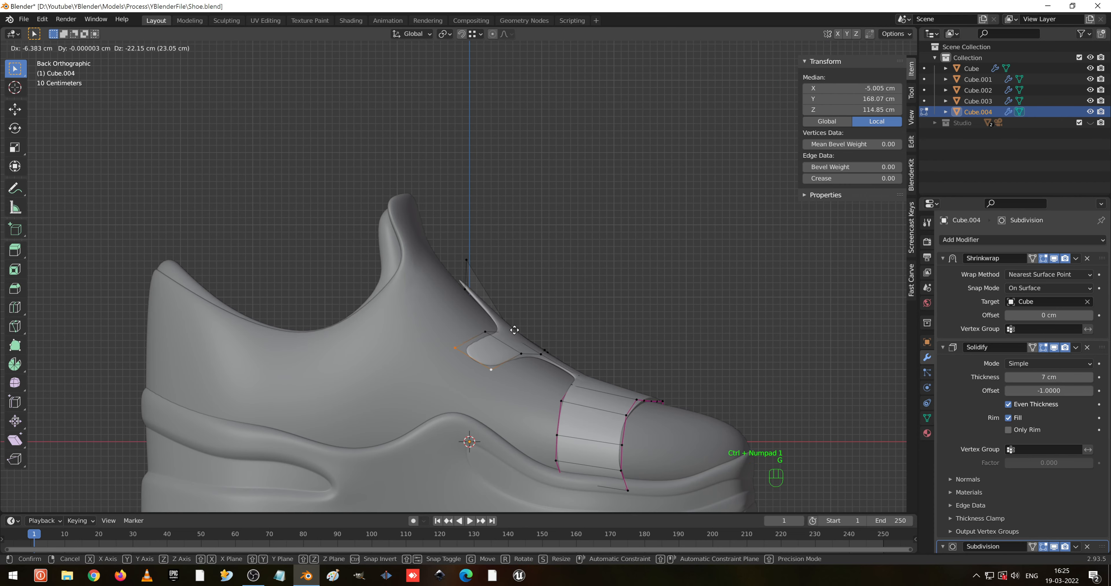
{"action": "left_click", "coordinate": [514, 330]}
{"action": "key", "text": "r"}
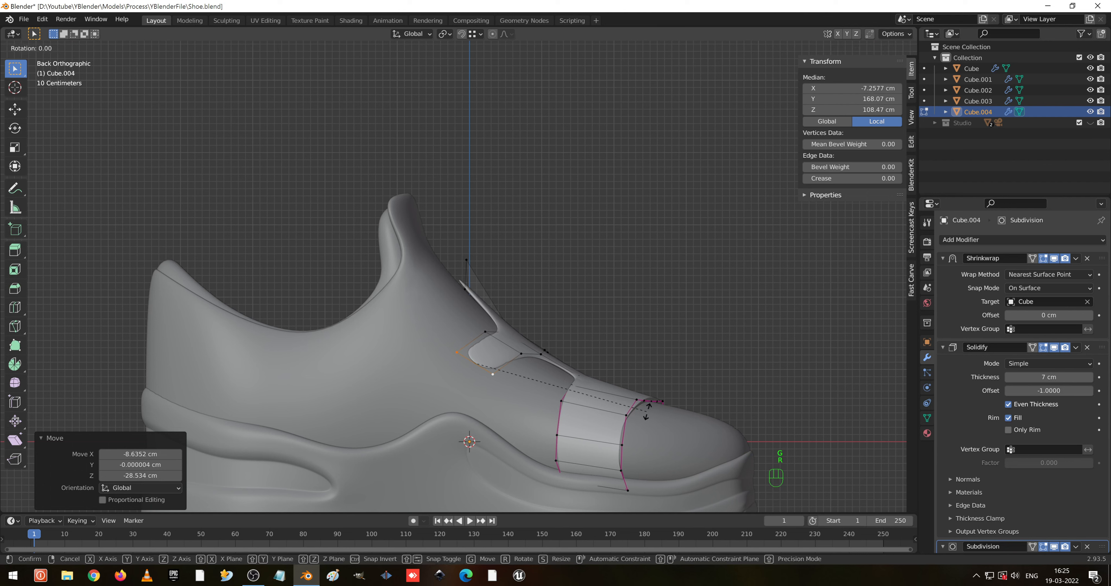
{"action": "left_click", "coordinate": [642, 458]}
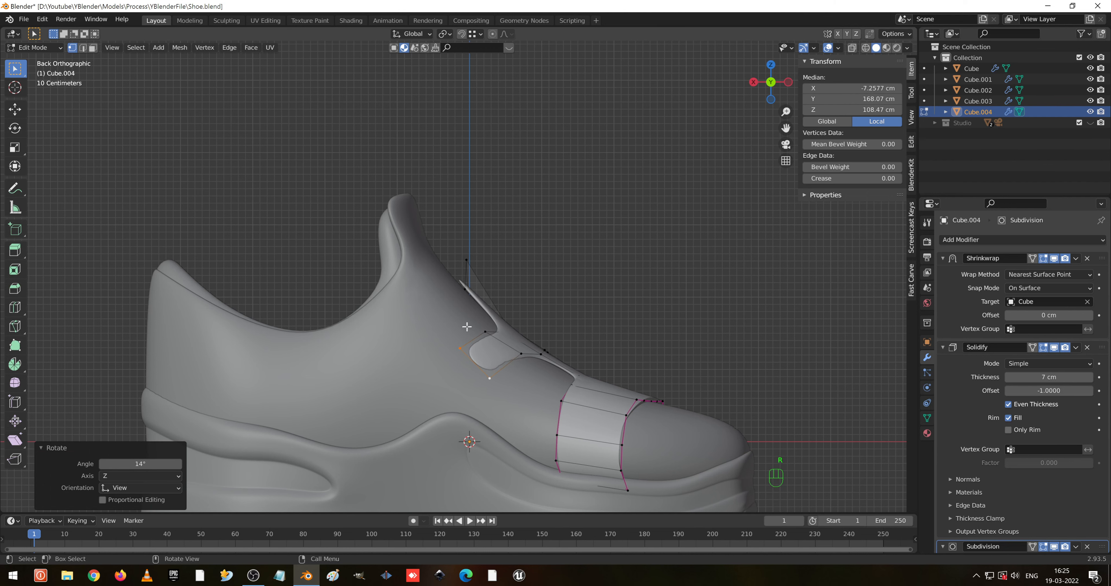
- Select the two vertices of the row before the flap's end and move them about -6.4 cm in X and -9.4 cm in Z
{"action": "left_click", "coordinate": [486, 332]}
{"action": "left_click", "coordinate": [522, 354], "text": "shift"}
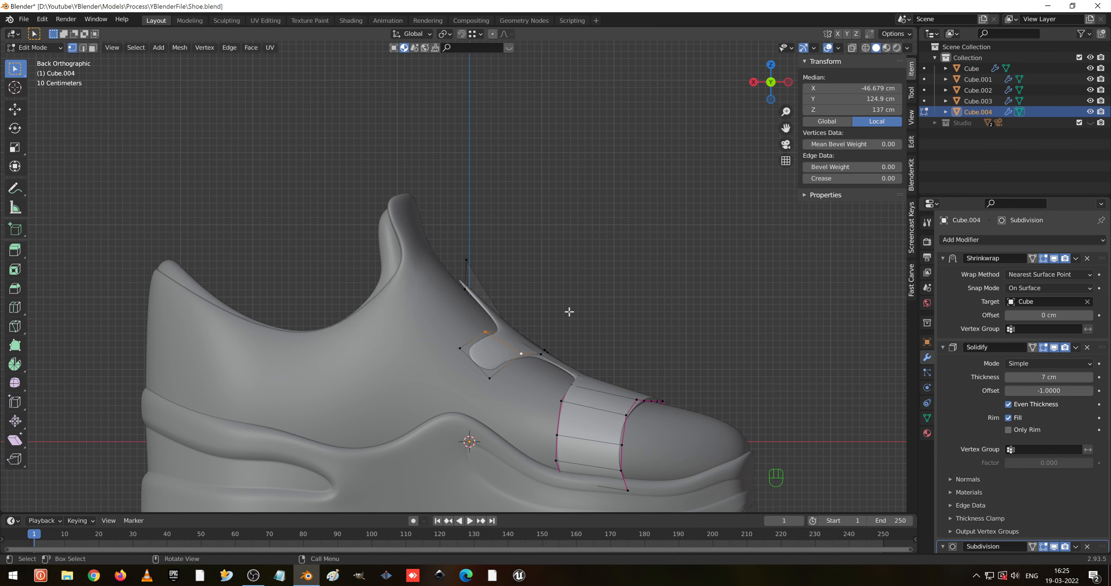
{"action": "key", "text": "g"}
{"action": "left_click", "coordinate": [541, 335]}
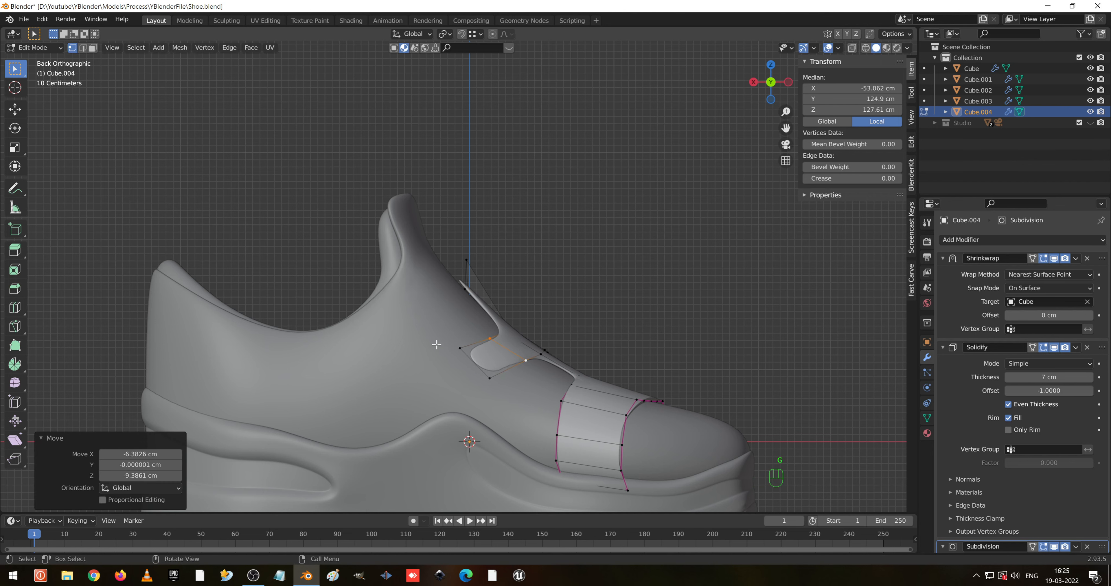
- Extrude the flap's end edge about 69.5 cm in X and -24 cm in Z, and rotate the new edge about 25.2°
{"action": "key", "text": "e"}
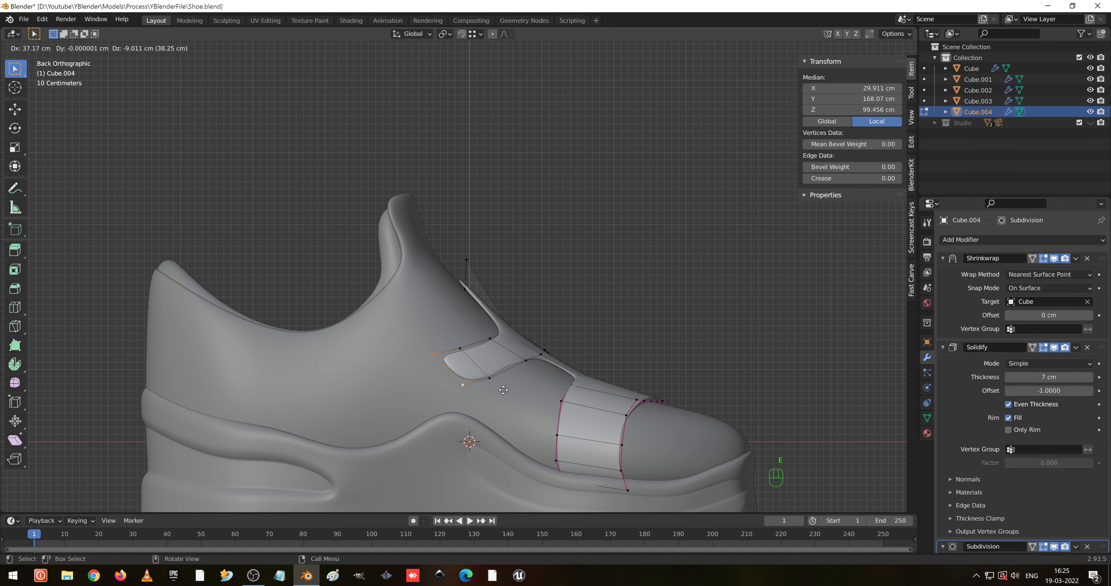
{"action": "left_click", "coordinate": [486, 399]}
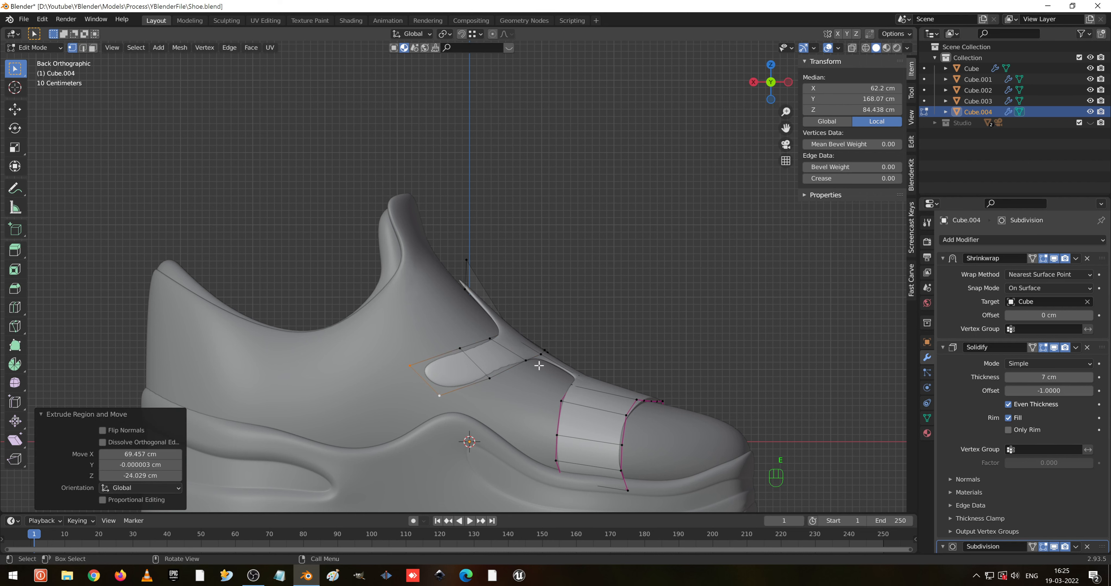
{"action": "key", "text": "r"}
{"action": "left_click", "coordinate": [613, 421]}
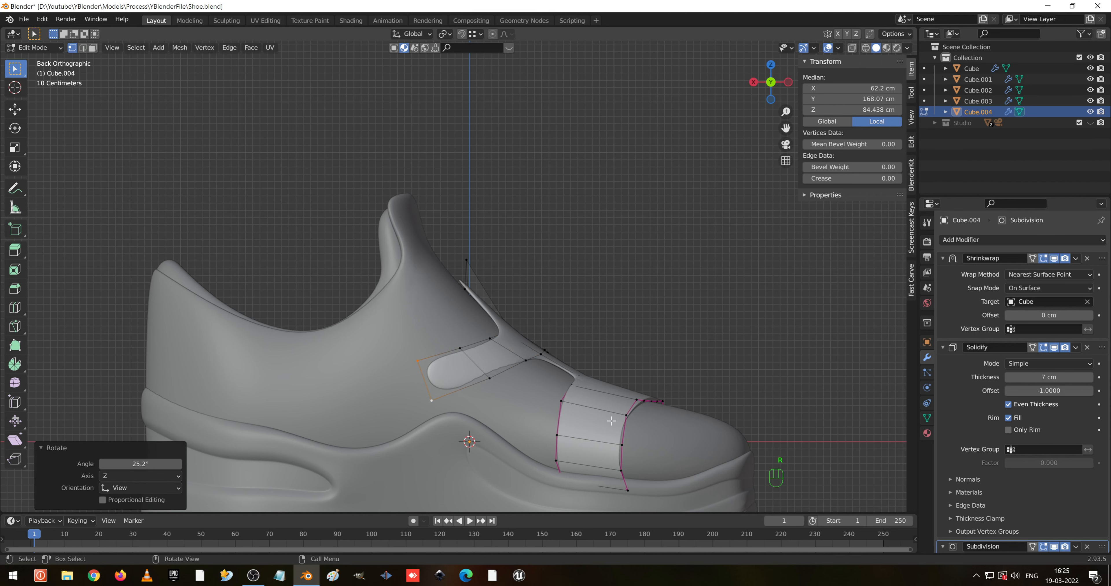
- Extrude the flap's end toward the heel about 82.2 cm in X and -4.1 cm in Z, and rotate it about 16.5° to stand upright
{"action": "key", "text": "e"}
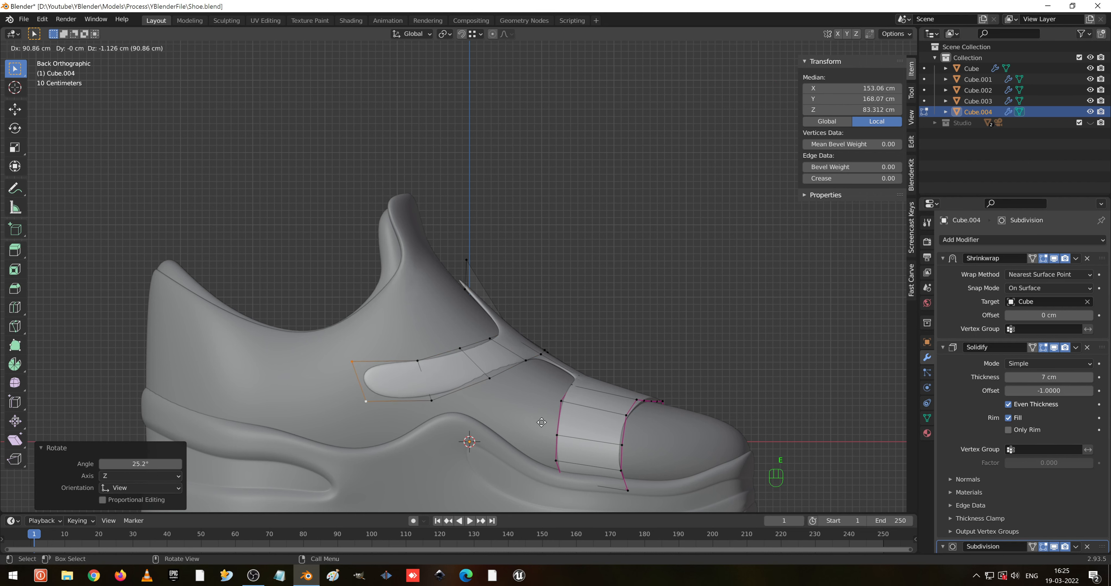
{"action": "left_click", "coordinate": [546, 424]}
{"action": "key", "text": "r"}
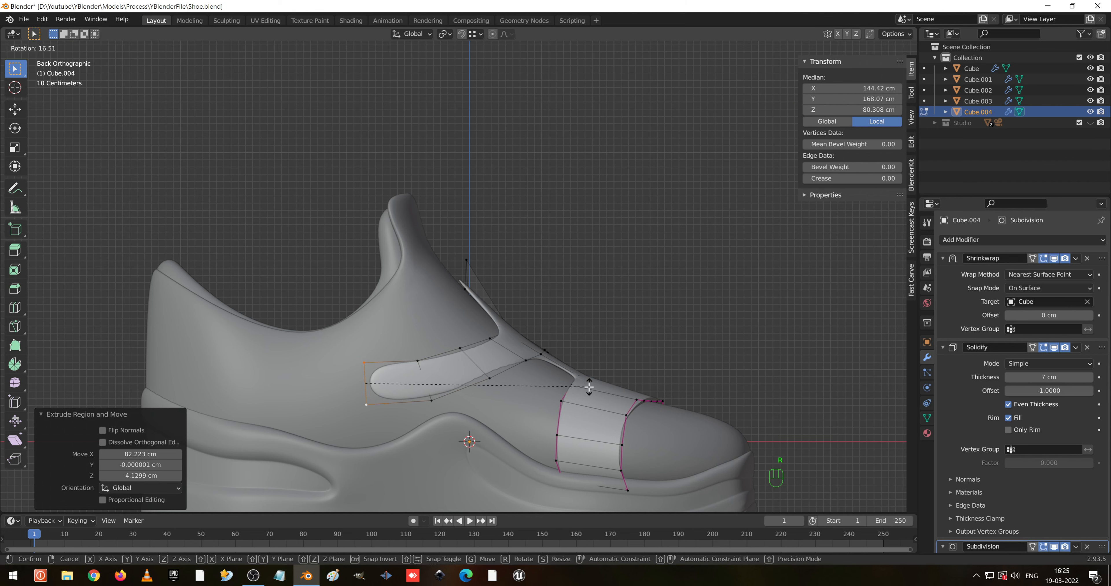
{"action": "right_click", "coordinate": [590, 388]}
- Extrude the flap's end a further 102 cm or so along X and rotate the new edge about 17.8°
{"action": "key", "text": "e"}
{"action": "left_click", "coordinate": [516, 387]}
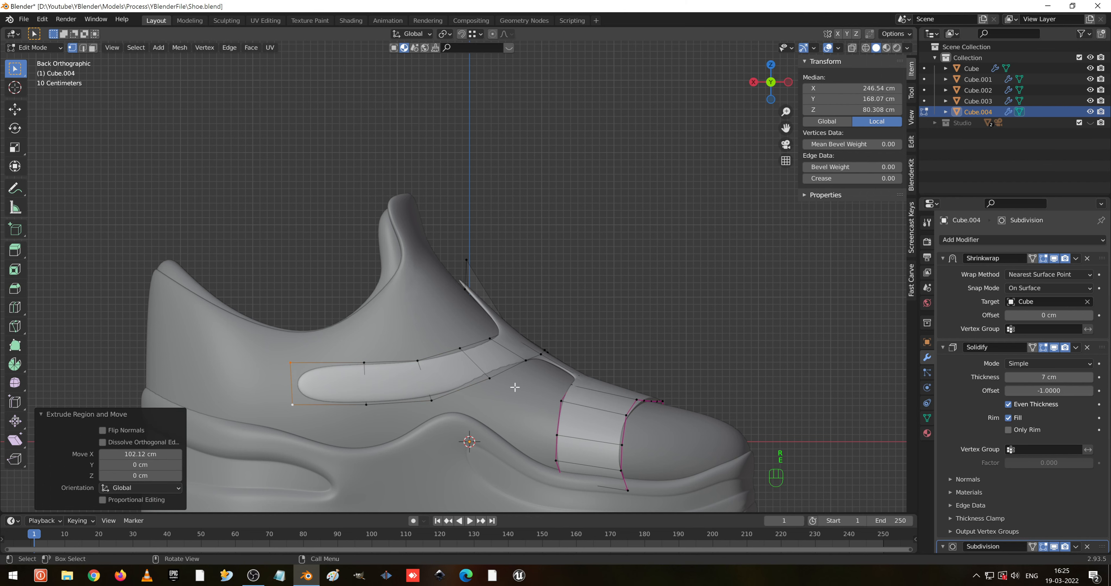
{"action": "key", "text": "r"}
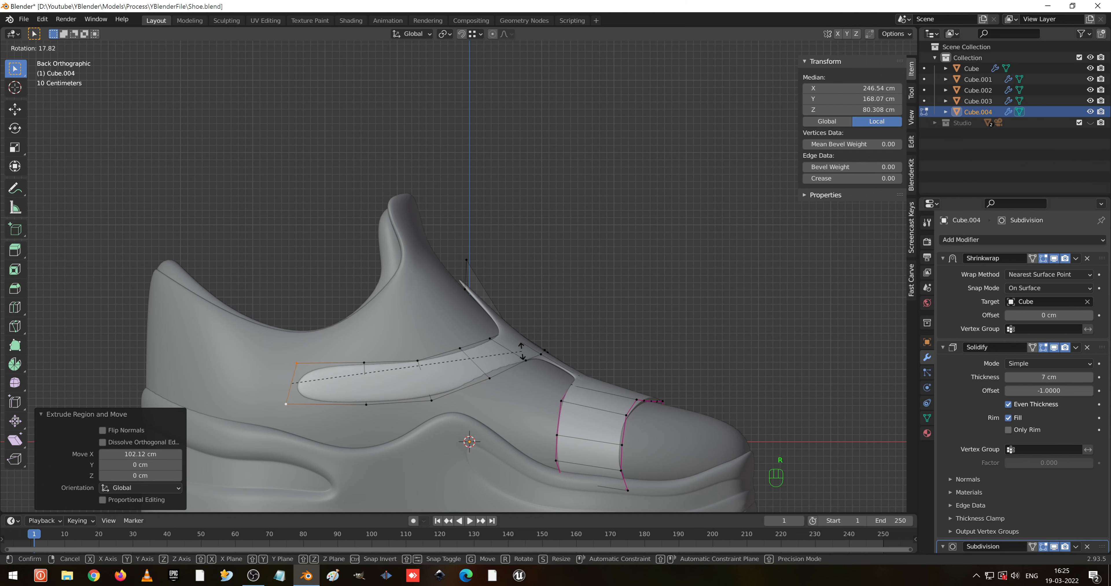
{"action": "right_click", "coordinate": [522, 351]}
- Select the lower-edge vertex at the flap's bend near its root and move it outward about 10.7 cm along Y
{"action": "left_click", "coordinate": [507, 377]}
{"action": "key", "text": "g"}
{"action": "key", "text": "z"}
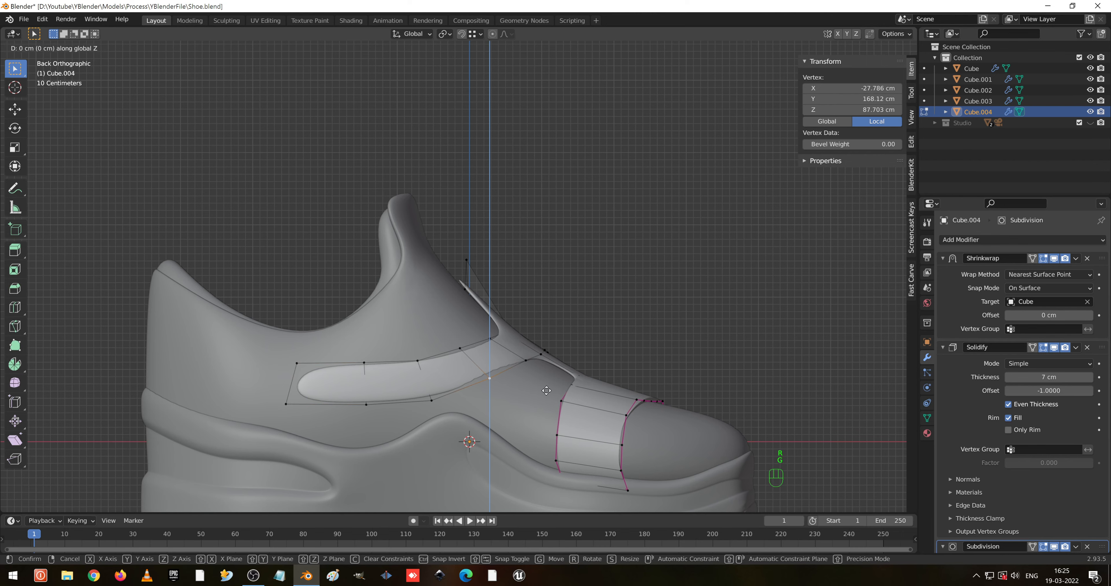
{"action": "right_click", "coordinate": [549, 381]}
{"action": "middle_click_drag", "start_coordinate": [487, 366], "coordinate": [583, 397]}
{"action": "key", "text": "g"}
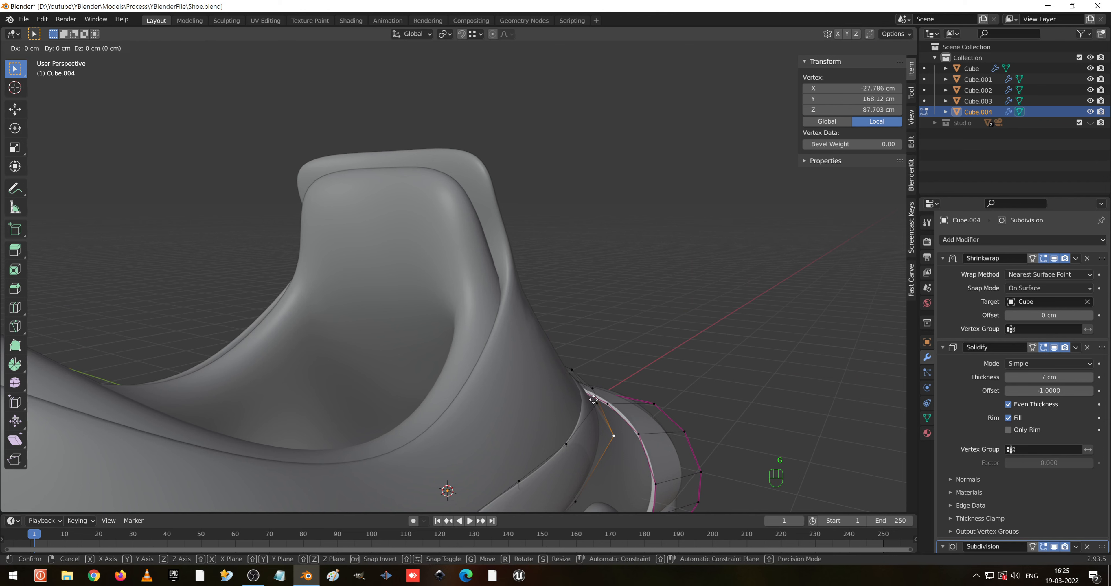
{"action": "key", "text": "x"}
{"action": "key", "text": "y"}
{"action": "left_click", "coordinate": [603, 403]}
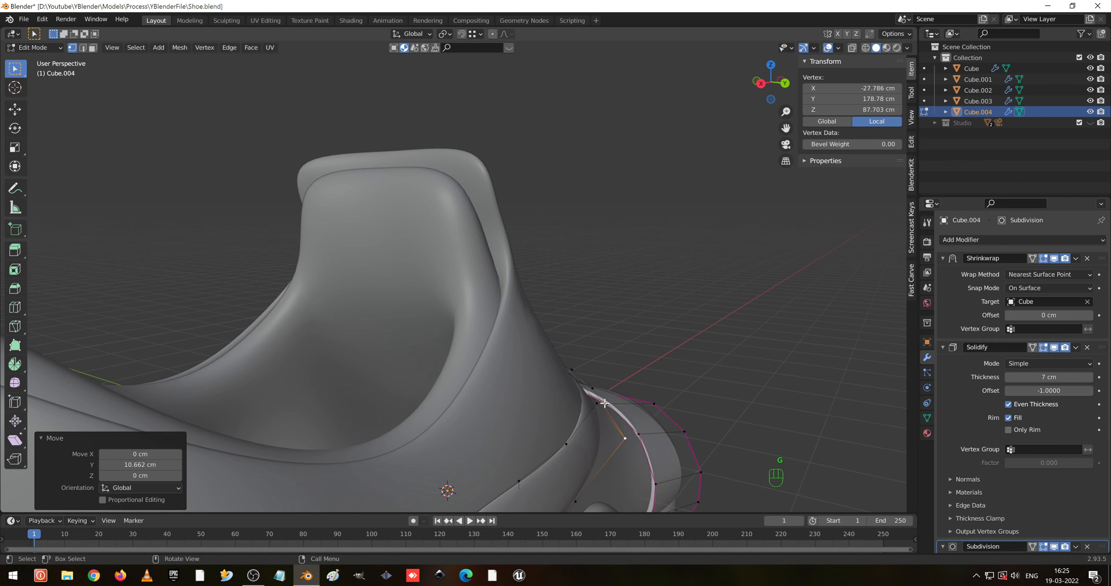
- Try to shift the vertex at the flap's lower bend again along Y, and undo the shift
{"action": "middle_click_drag", "start_coordinate": [604, 403], "coordinate": [522, 391]}
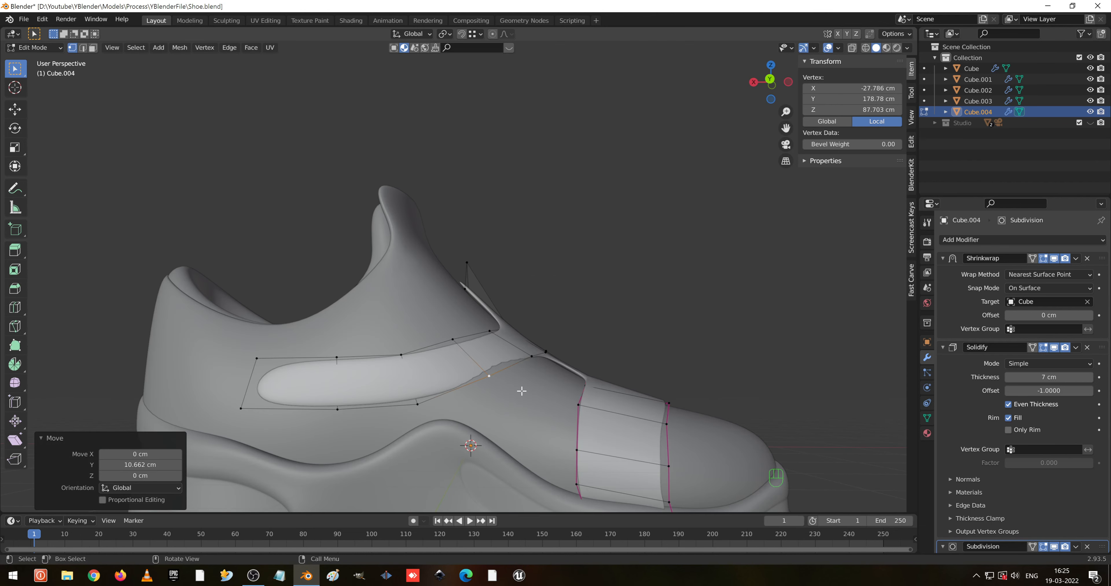
{"action": "key", "text": "g"}
{"action": "key", "text": "y"}
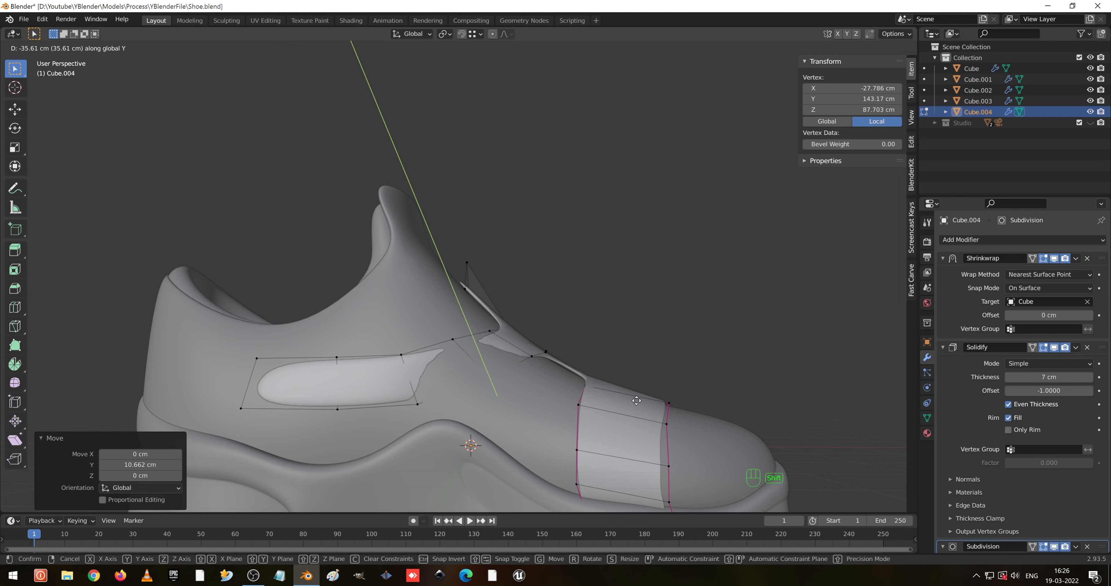
{"action": "right_click", "coordinate": [646, 407]}
{"action": "middle_click_drag", "start_coordinate": [646, 407], "coordinate": [563, 355]}
{"action": "key", "text": "g"}
{"action": "key", "text": "y"}
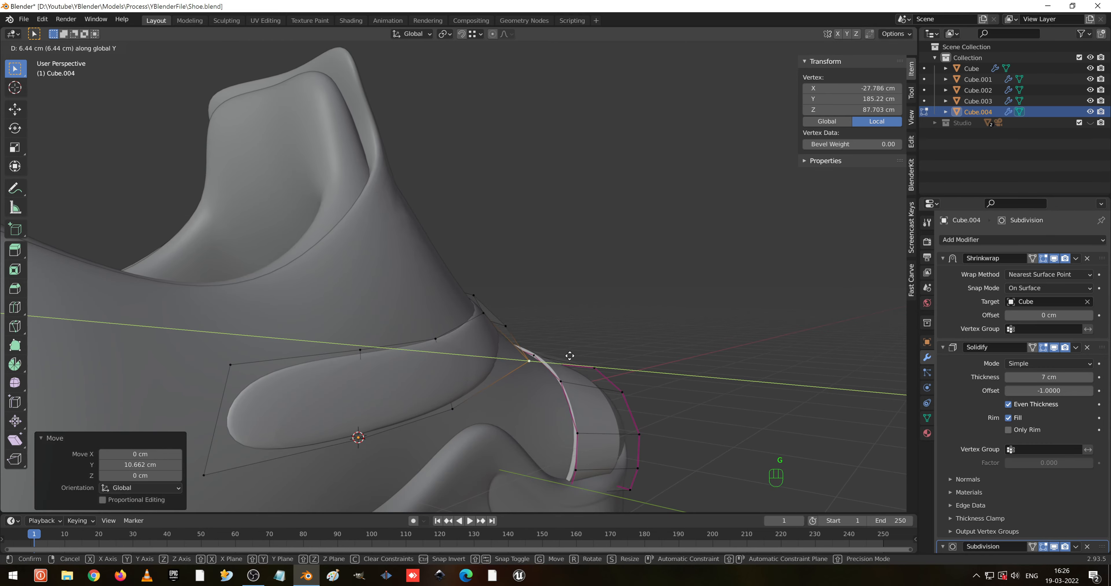
{"action": "left_click", "coordinate": [596, 362]}
{"action": "middle_click_drag", "start_coordinate": [595, 362], "coordinate": [477, 368]}
{"action": "key", "text": "ctrl+z"}
{"action": "key", "text": "ctrl+z"}
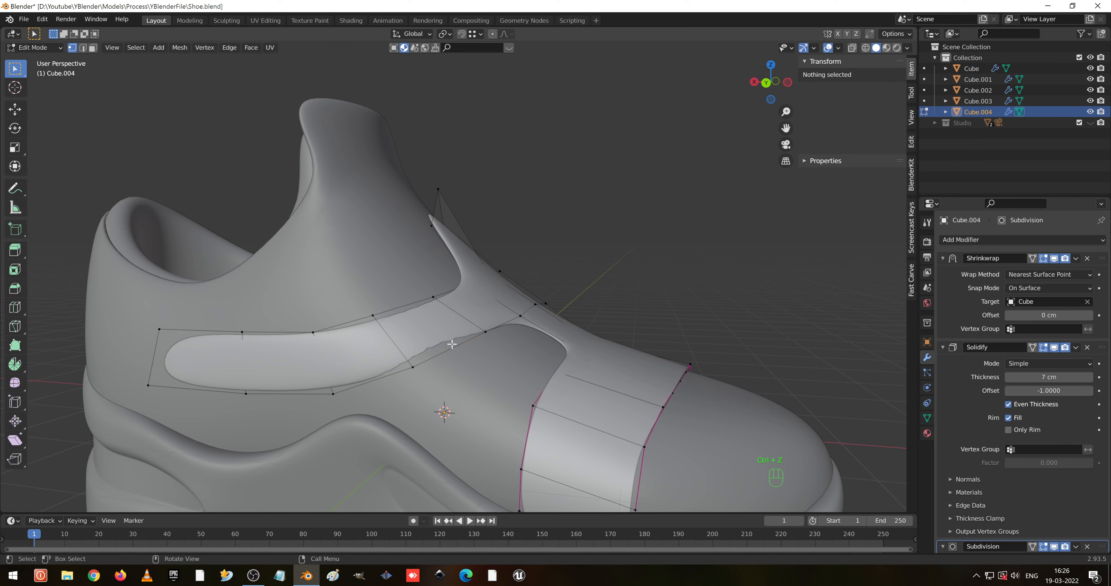
- Select the two lower-edge vertices at the flap's bend, move them about 14.7 cm outward along Y, and raise them along Z
{"action": "left_click", "coordinate": [479, 328], "text": "shift"}
{"action": "left_click", "coordinate": [420, 366], "text": "shift"}
{"action": "middle_click_drag", "start_coordinate": [469, 384], "coordinate": [550, 347]}
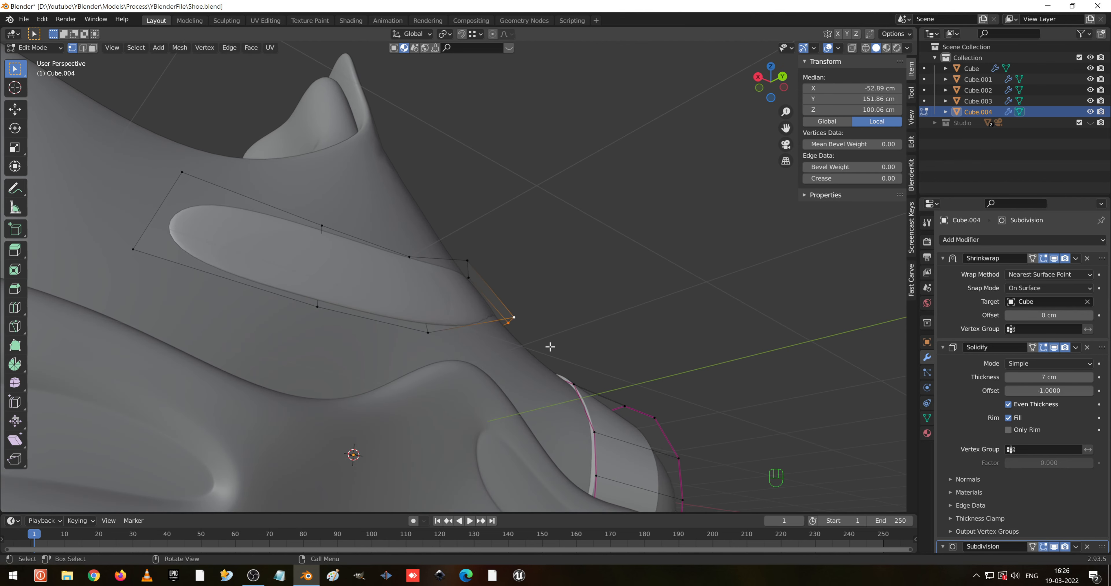
{"action": "key", "text": "g"}
{"action": "key", "text": "y"}
{"action": "left_click", "coordinate": [562, 341]}
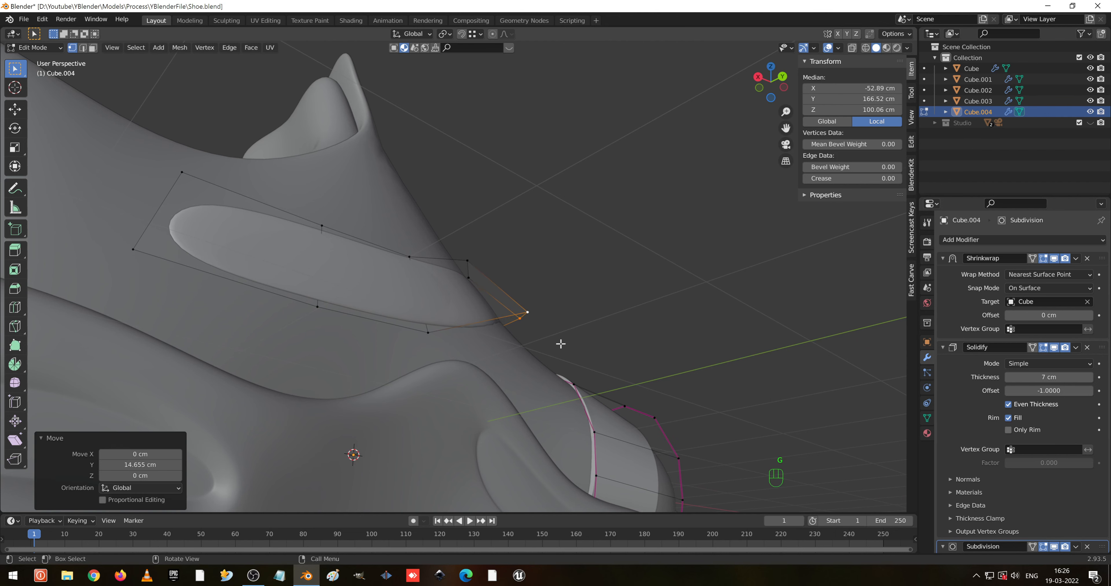
{"action": "middle_click_drag", "start_coordinate": [561, 344], "coordinate": [455, 333]}
{"action": "key", "text": "g"}
{"action": "key", "text": "z"}
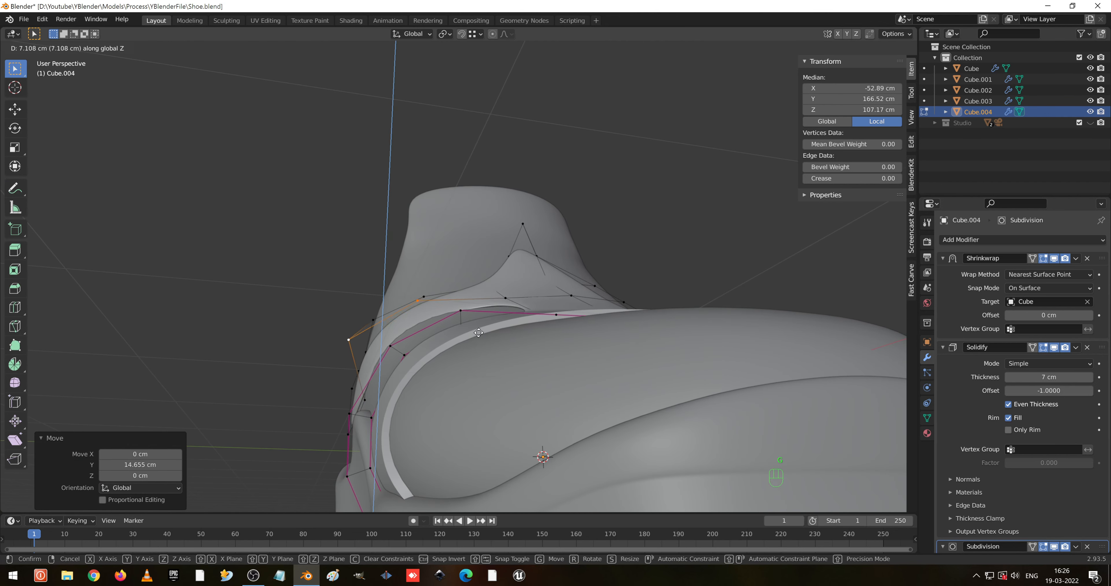
{"action": "left_click", "coordinate": [487, 337]}
- Return to Object Mode and set the strap's Subdivision modifier to level 4 for both viewport and render
{"action": "middle_click_drag", "start_coordinate": [486, 337], "coordinate": [499, 303]}
{"action": "left_click", "coordinate": [498, 303]}
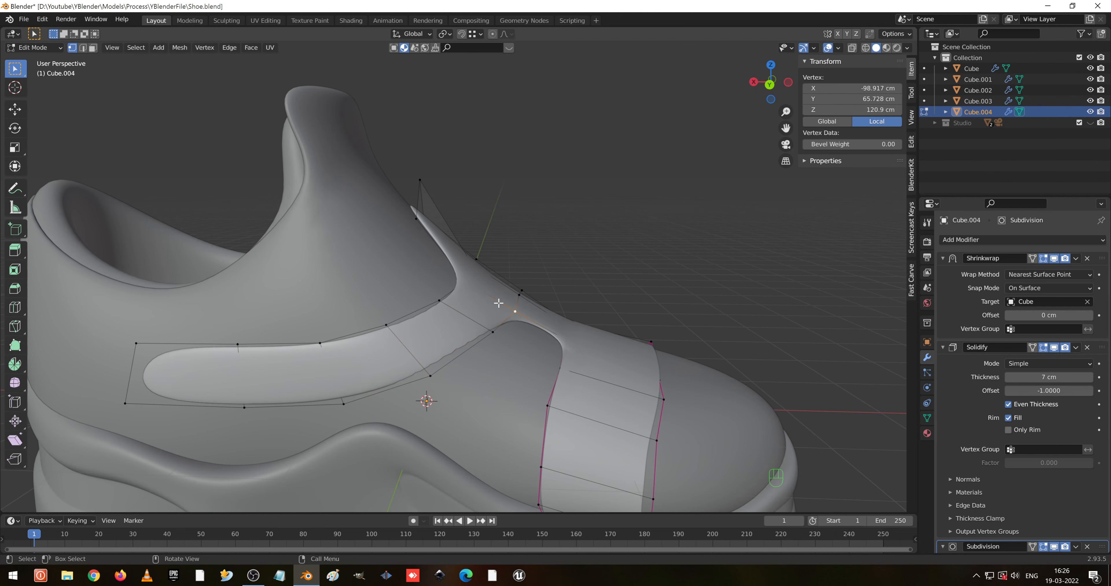
{"action": "key", "text": "Tab"}
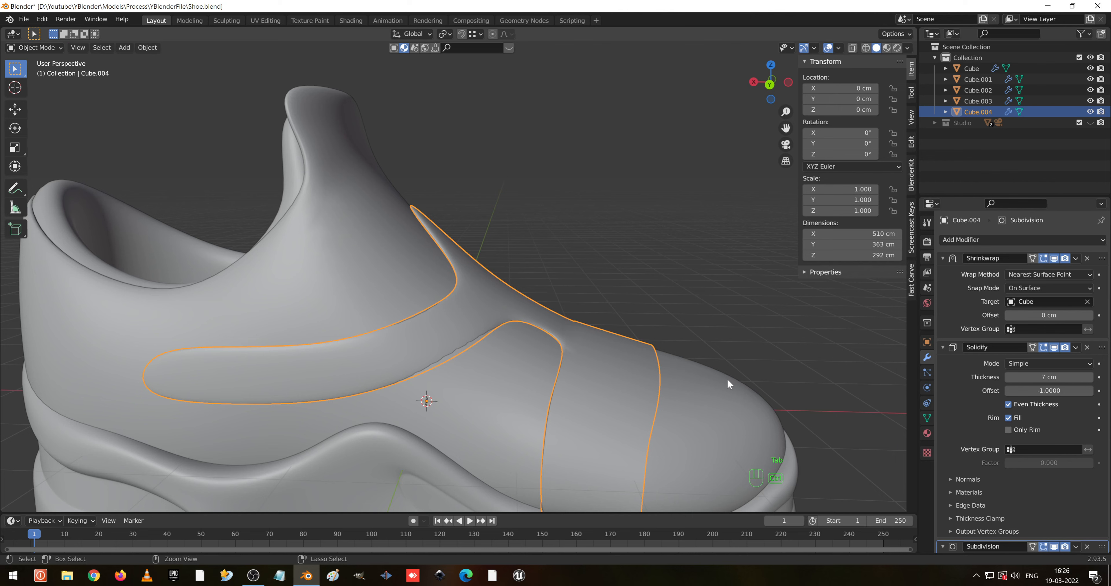
{"action": "key", "text": "ctrl+3"}
{"action": "middle_click_drag", "start_coordinate": [721, 376], "coordinate": [481, 328]}
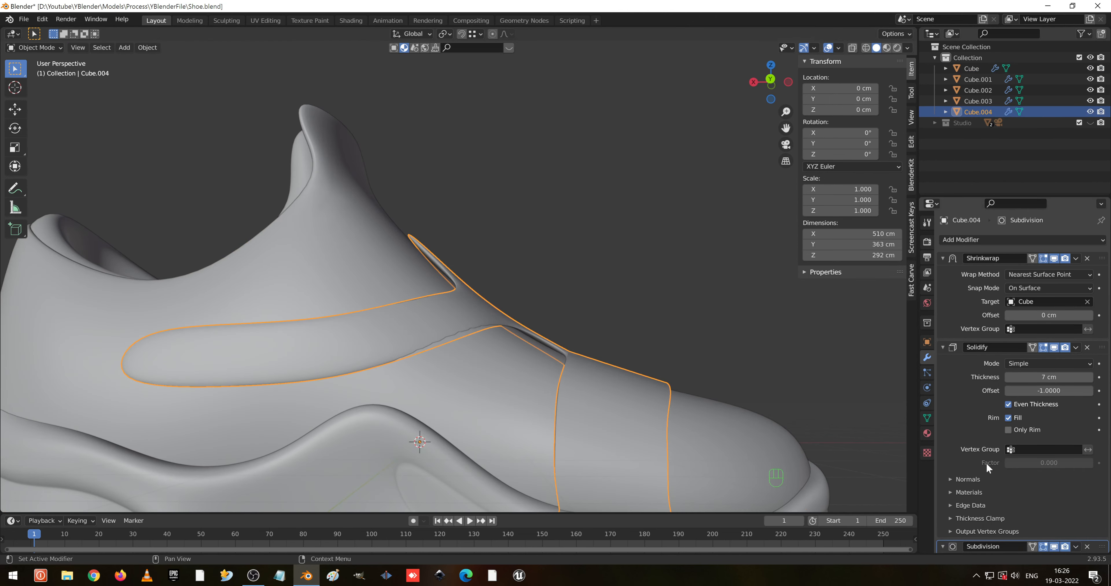
{"action": "scroll", "coordinate": [987, 465], "scroll_direction": "down", "scroll_amount": 5}
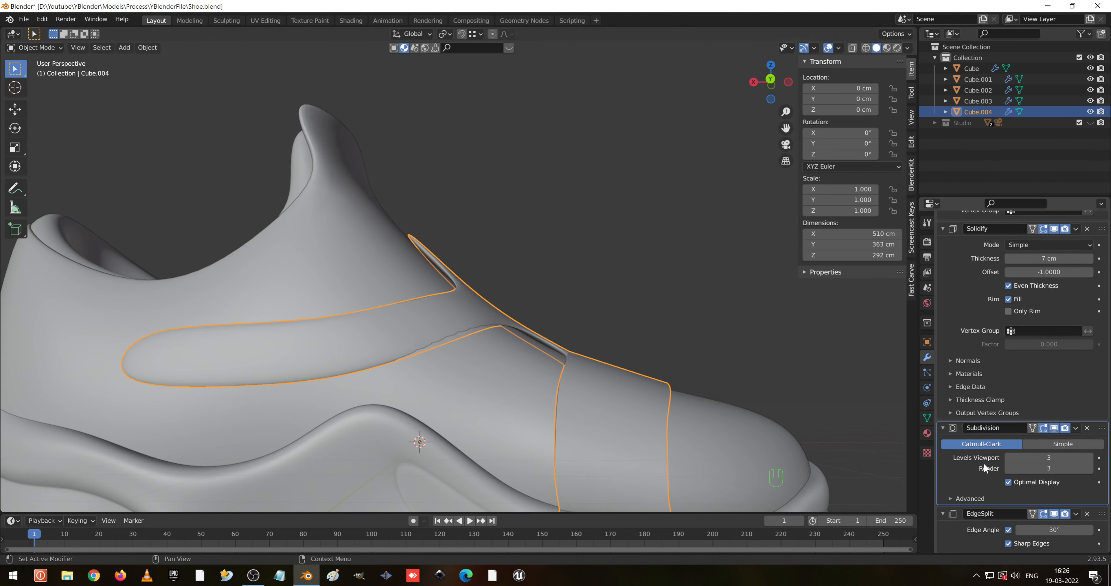
{"action": "left_click", "coordinate": [1090, 458]}
{"action": "middle_click_drag", "start_coordinate": [663, 405], "coordinate": [647, 439]}
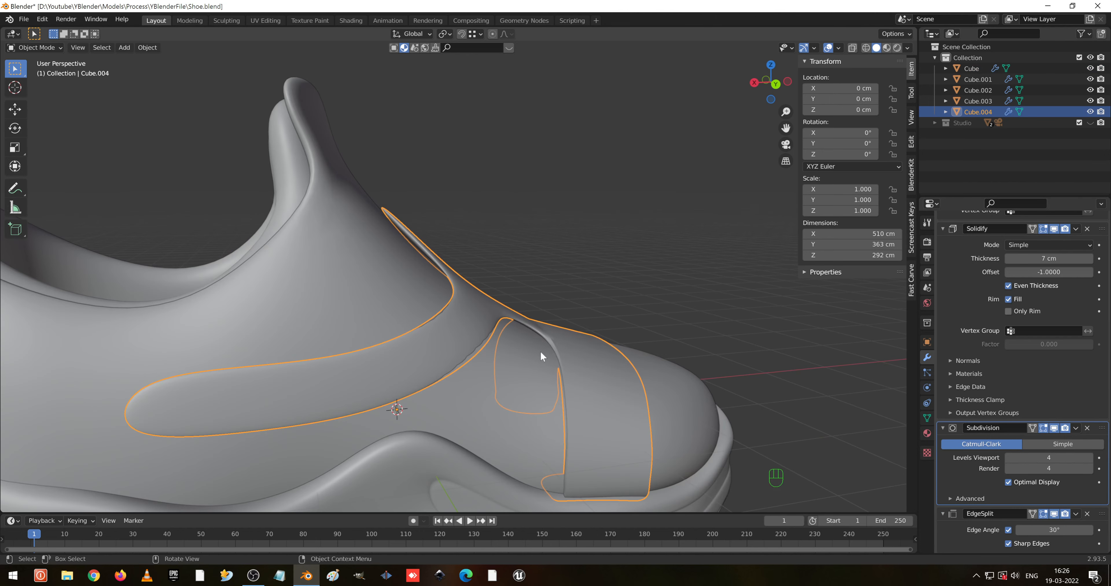
- In Edit Mode, freely move the two lower-edge vertices at the flap's bend closer to the shoe surface, and select both
{"action": "middle_click_drag", "start_coordinate": [540, 350], "coordinate": [516, 284]}
{"action": "scroll", "coordinate": [531, 356], "scroll_direction": "up", "scroll_amount": 2}
{"action": "key", "text": "Tab"}
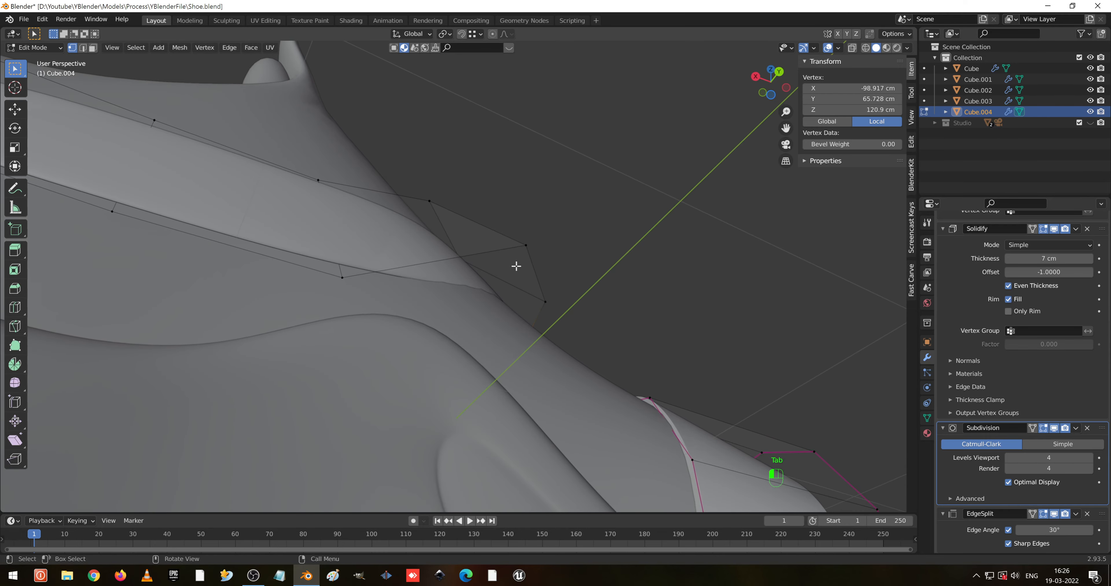
{"action": "key", "text": "g"}
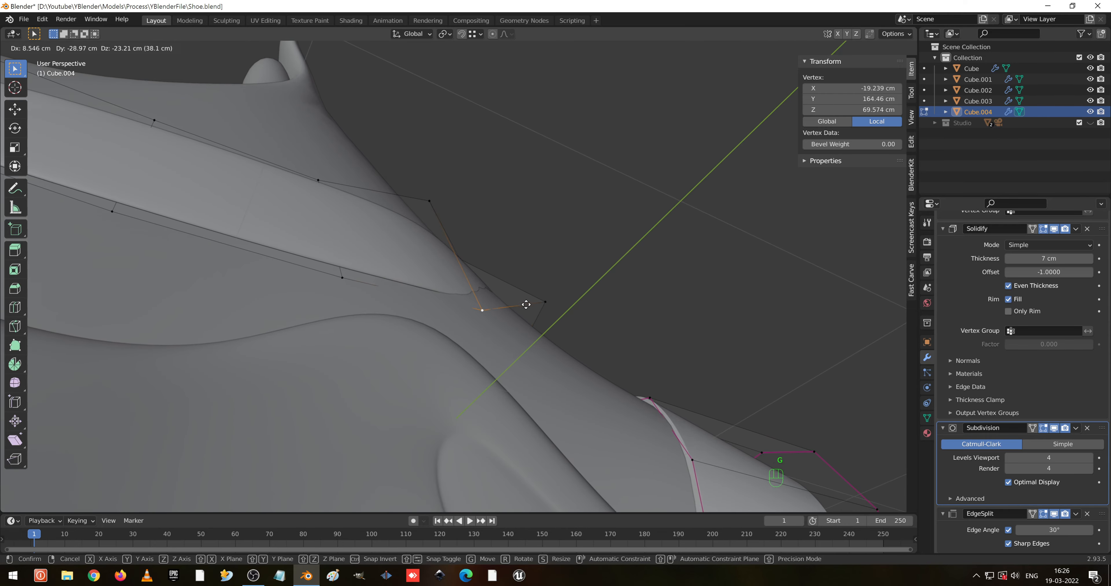
{"action": "left_click", "coordinate": [530, 292]}
{"action": "key", "text": "g"}
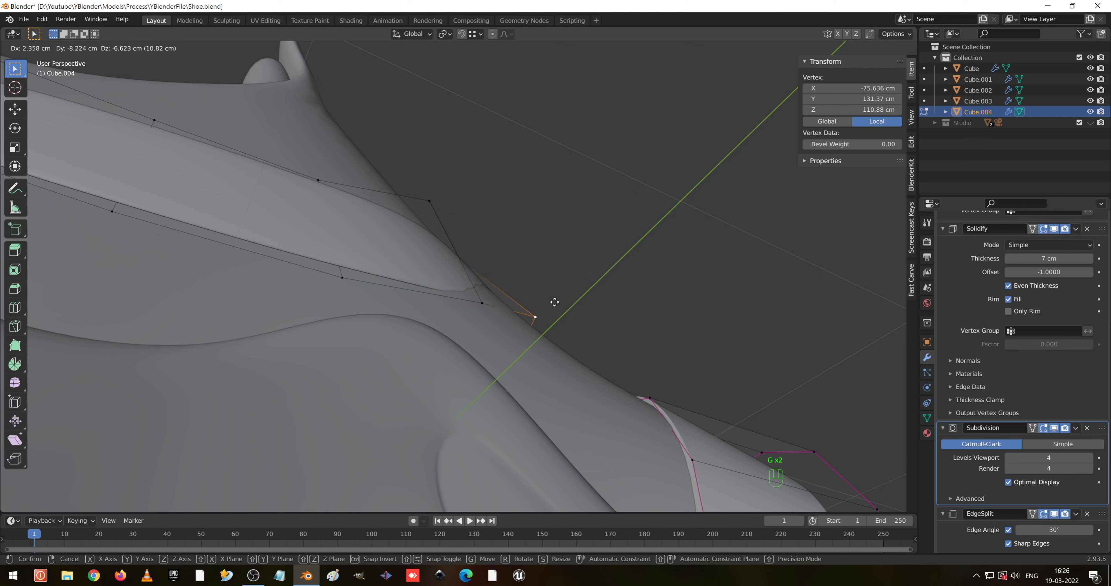
{"action": "left_click", "coordinate": [483, 313]}
{"action": "left_click", "coordinate": [483, 311], "text": "shift"}
{"action": "key", "text": "g"}
{"action": "key", "text": "z"}
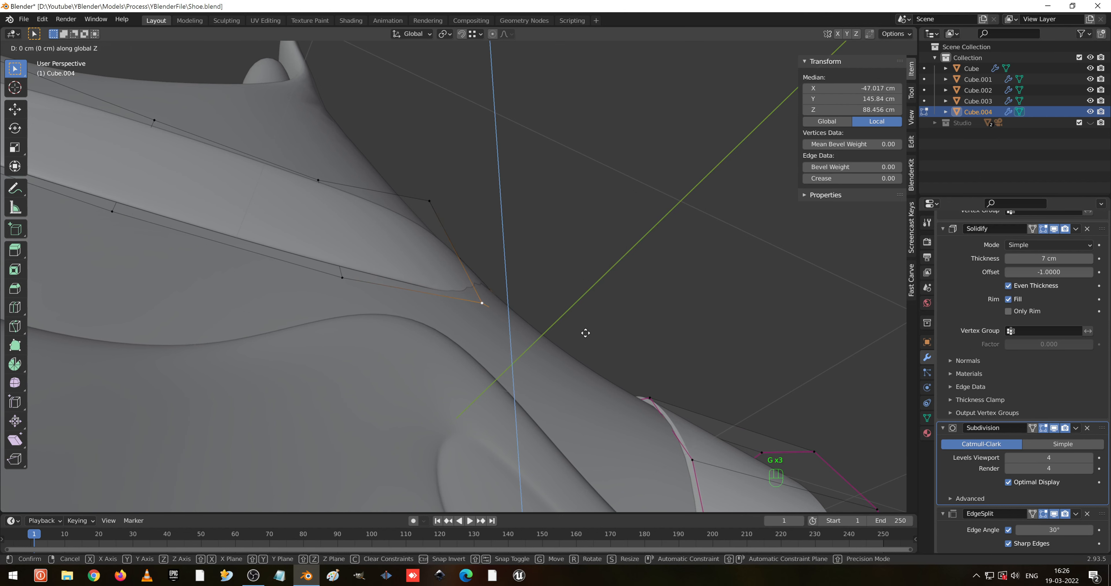
{"action": "right_click", "coordinate": [612, 273]}
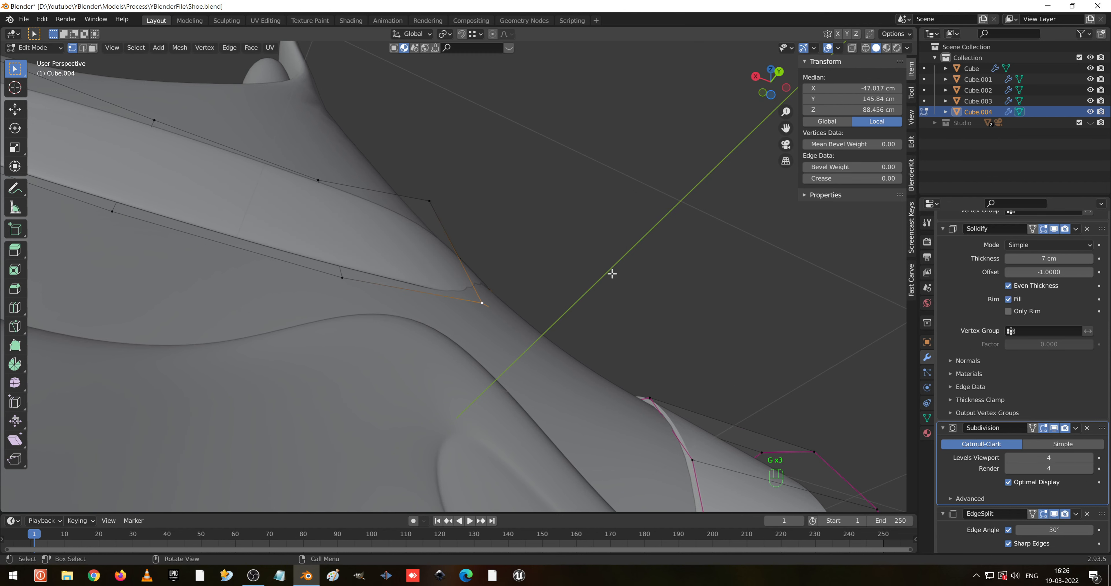
- Move both selected lower-edge vertices at the flap's bend outward from the shoe along Y
{"action": "key", "text": "g"}
{"action": "key", "text": "y"}
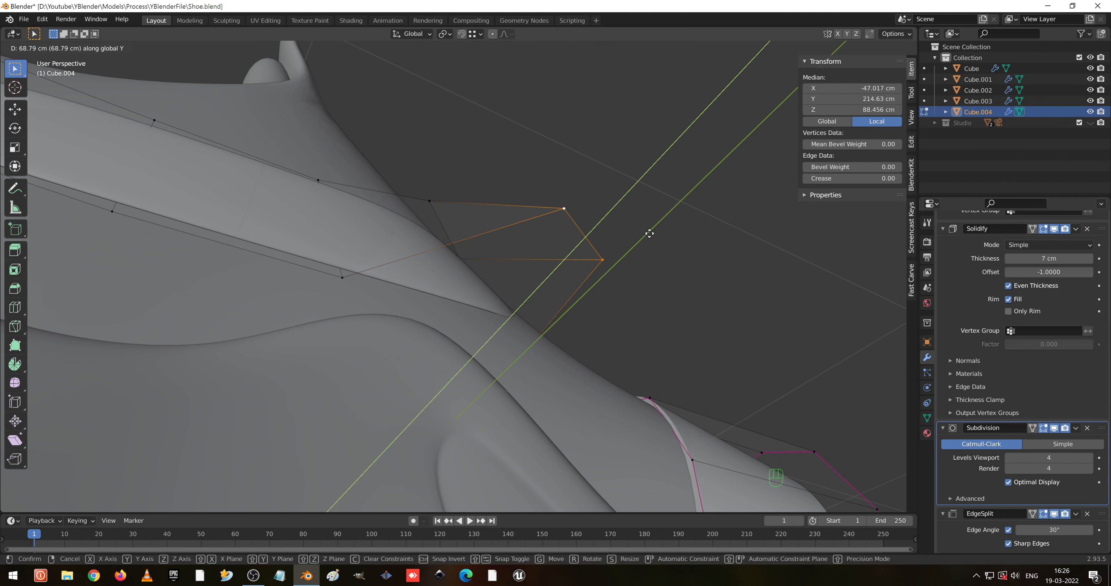
{"action": "left_click", "coordinate": [632, 272]}
- Select the strap vertex just in front of the flap's root and move it about 74.4 cm outward along Y
{"action": "middle_click_drag", "start_coordinate": [633, 273], "coordinate": [535, 361]}
{"action": "left_click", "coordinate": [537, 340]}
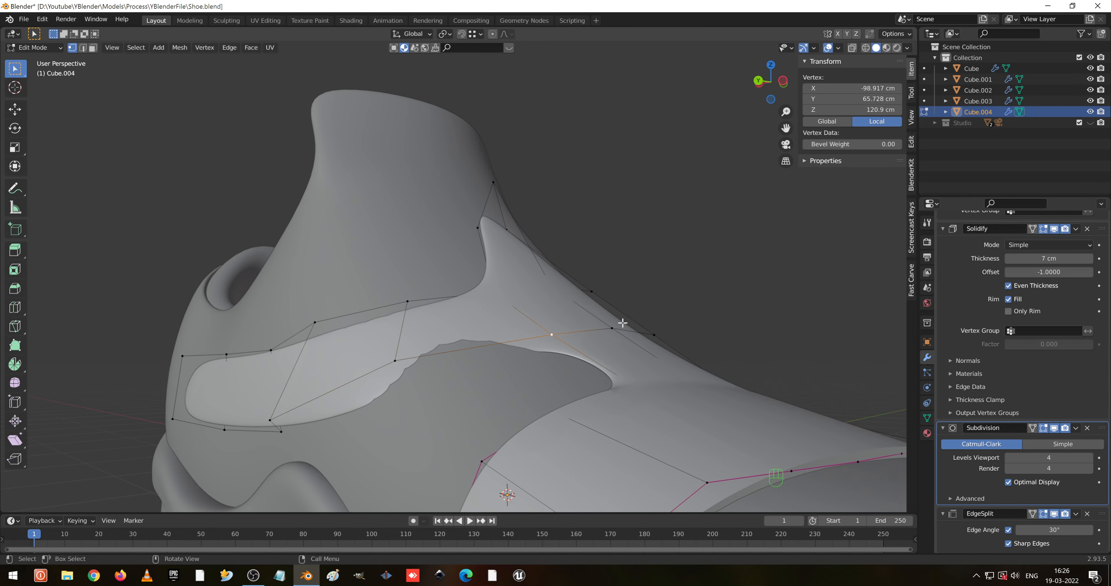
{"action": "key", "text": "g"}
{"action": "key", "text": "y"}
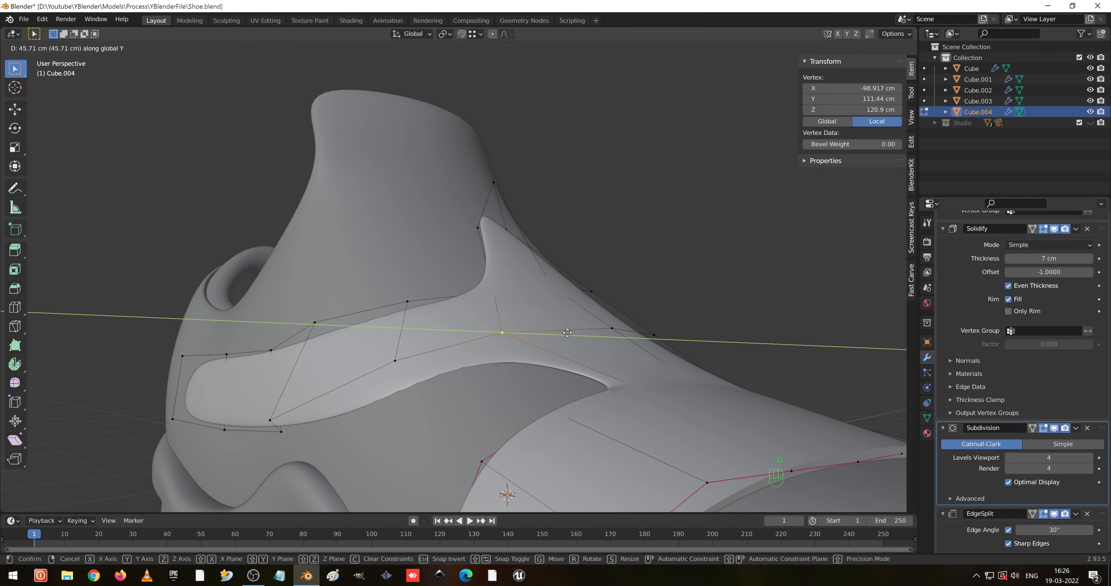
{"action": "left_click", "coordinate": [537, 341]}
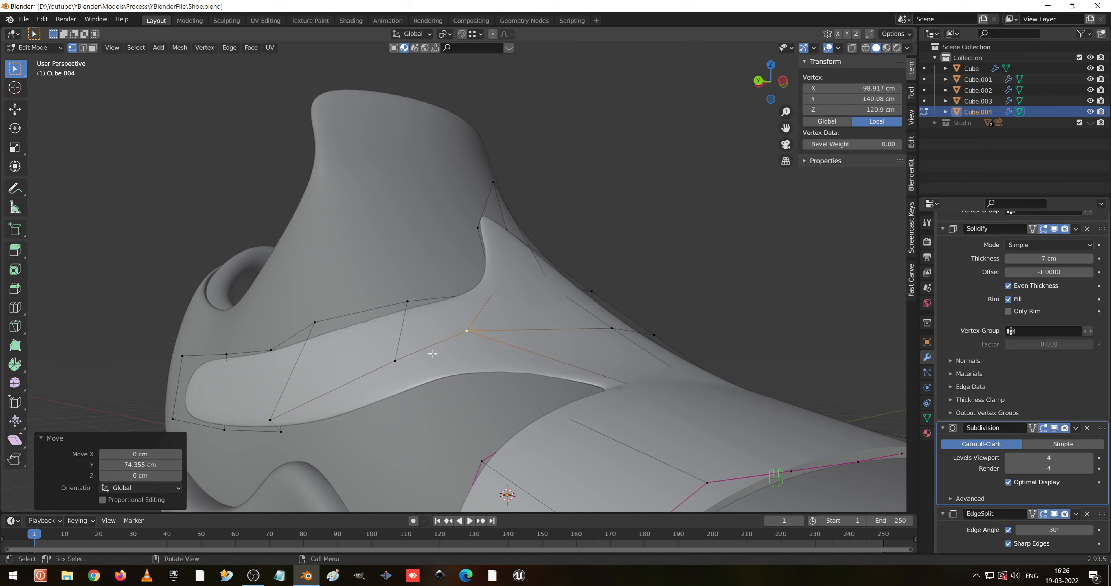
- Nudge the lower-edge vertex at the flap's root about -0.09 cm along Y, and move the next one toward the heel about -26.1 cm
{"action": "left_click", "coordinate": [407, 354]}
{"action": "key", "text": "g"}
{"action": "key", "text": "y"}
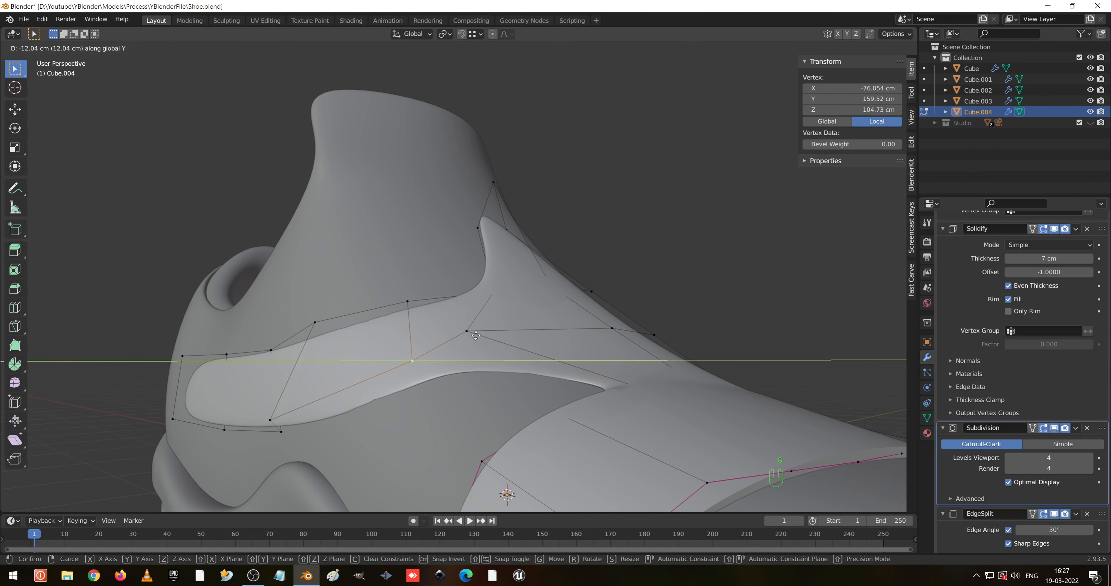
{"action": "left_click", "coordinate": [452, 341]}
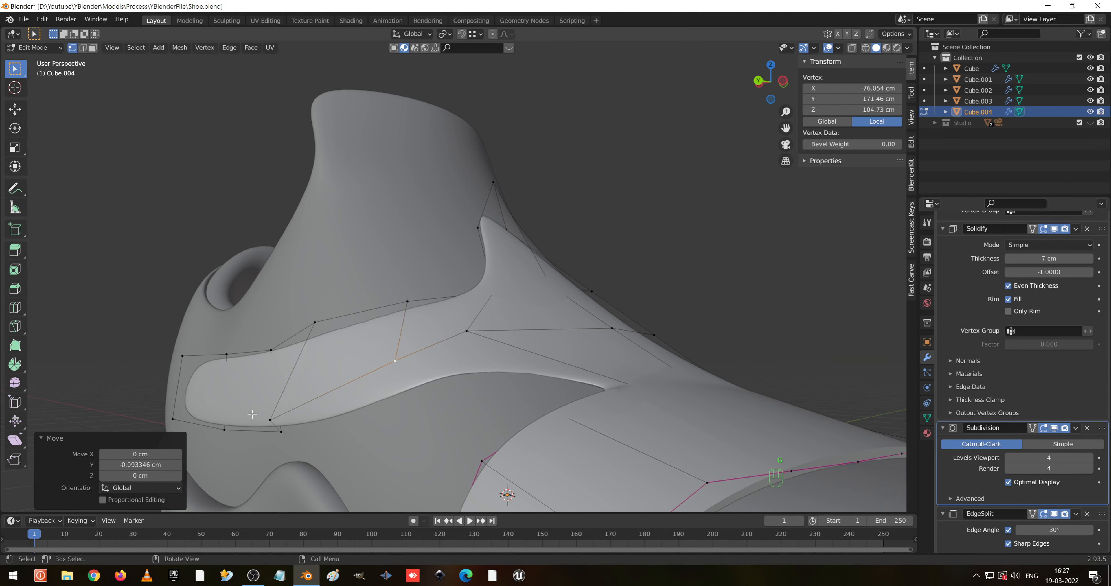
{"action": "left_click", "coordinate": [270, 413]}
{"action": "key", "text": "g"}
{"action": "key", "text": "y"}
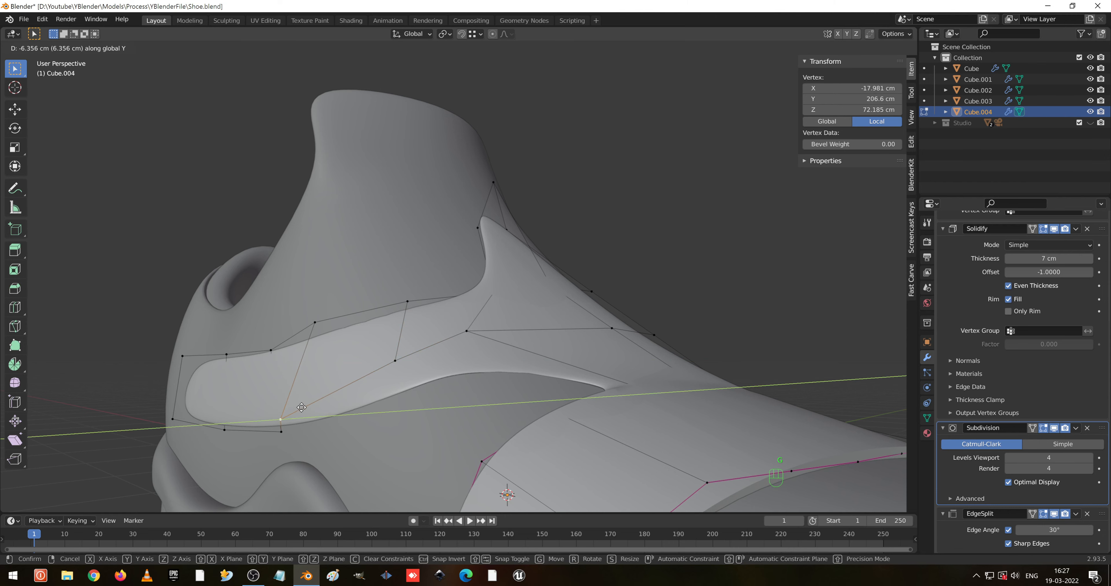
{"action": "left_click", "coordinate": [322, 412]}
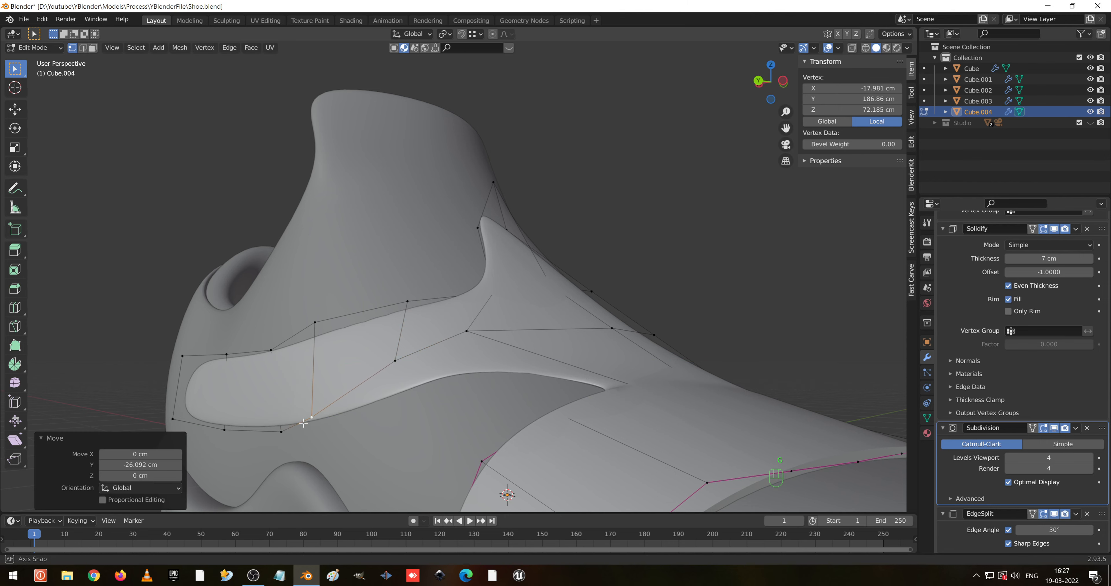
- In the back orthographic view, select the flap's end edge and rotate it about -16.8° to stand upright
{"action": "middle_click_drag", "start_coordinate": [322, 413], "coordinate": [425, 392]}
{"action": "key", "text": "KP_1"}
{"action": "middle_click_drag", "start_coordinate": [397, 352], "coordinate": [480, 336]}
{"action": "key", "text": "KP_1"}
{"action": "key", "text": "ctrl+KP_1"}
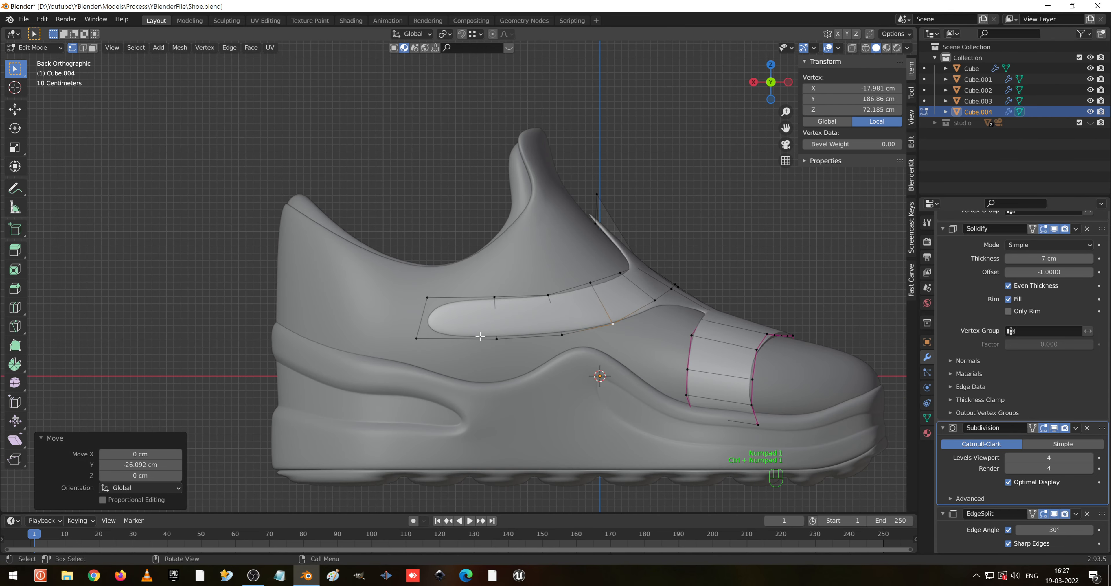
{"action": "left_click_drag", "start_coordinate": [395, 288], "coordinate": [456, 349]}
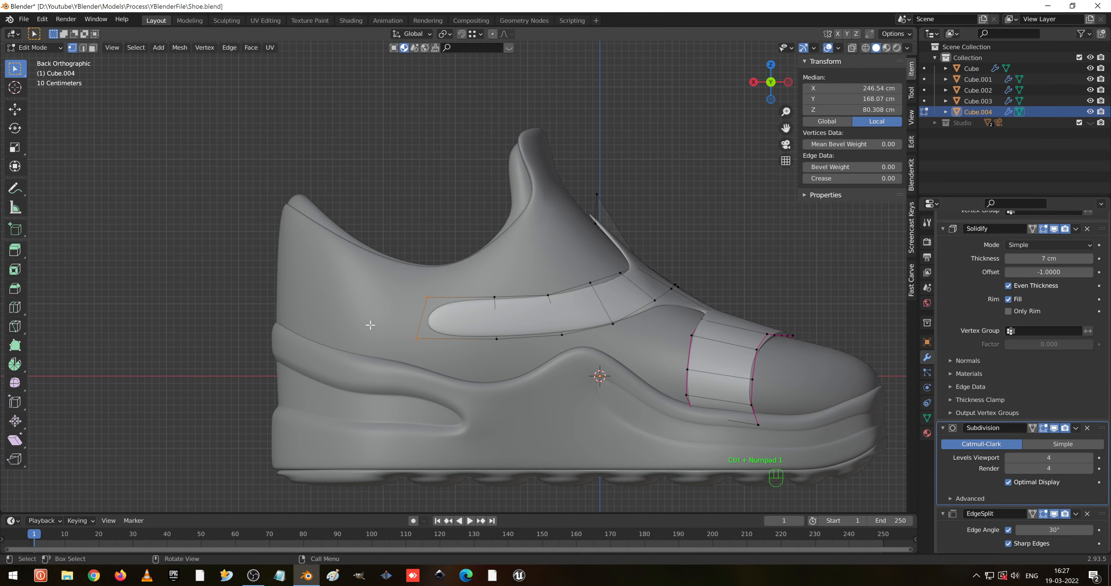
{"action": "key", "text": "r"}
{"action": "left_click", "coordinate": [338, 328]}
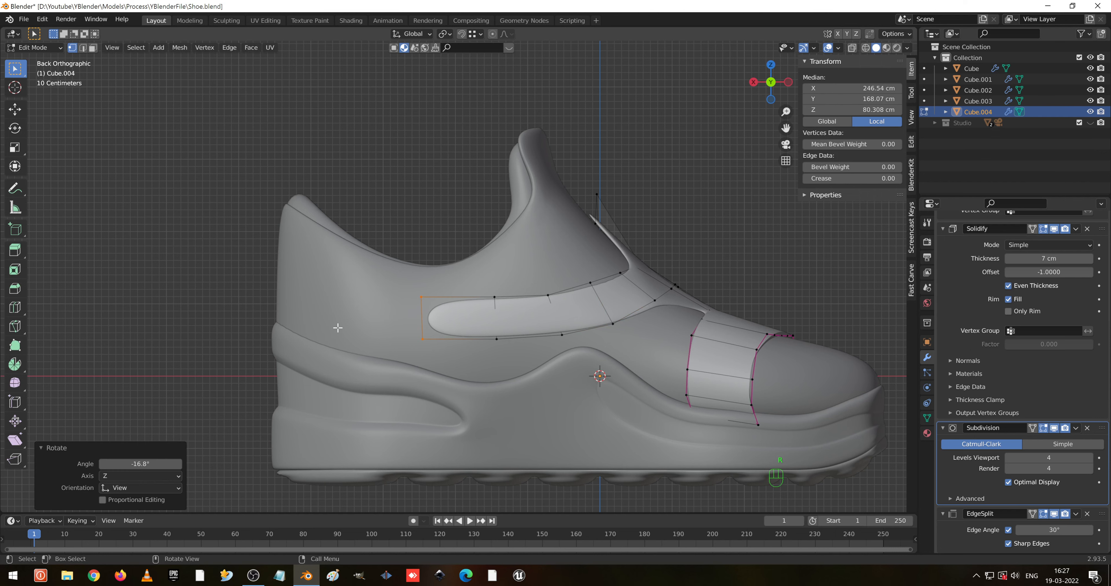
- Extrude the flap's end toward the heel about 105.1 cm in X and 18.4 cm in Z, and rotate the new edge about 12.9°
{"action": "key", "text": "e"}
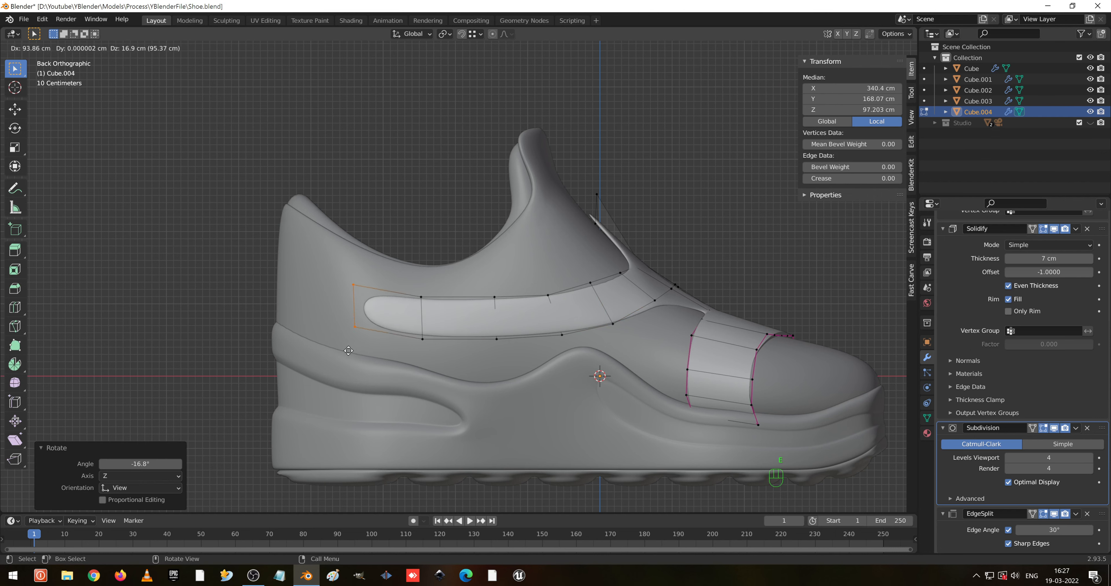
{"action": "left_click", "coordinate": [341, 348]}
{"action": "key", "text": "r"}
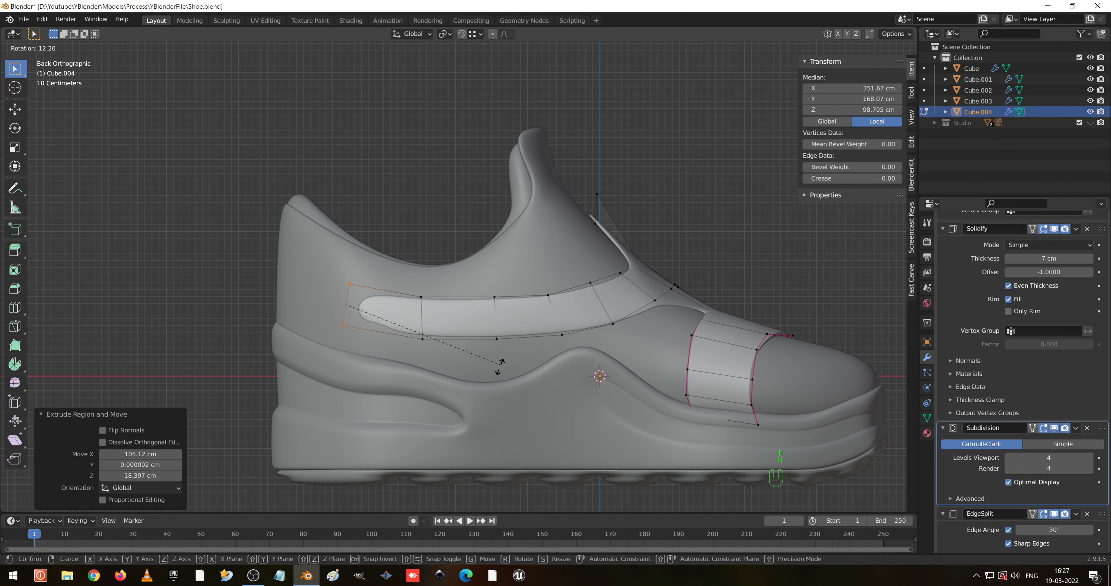
{"action": "left_click", "coordinate": [500, 367]}
- Move the flap's new end edge about -5.3 cm along Y toward the shoe
{"action": "scroll", "coordinate": [403, 341], "scroll_direction": "up", "scroll_amount": 5}
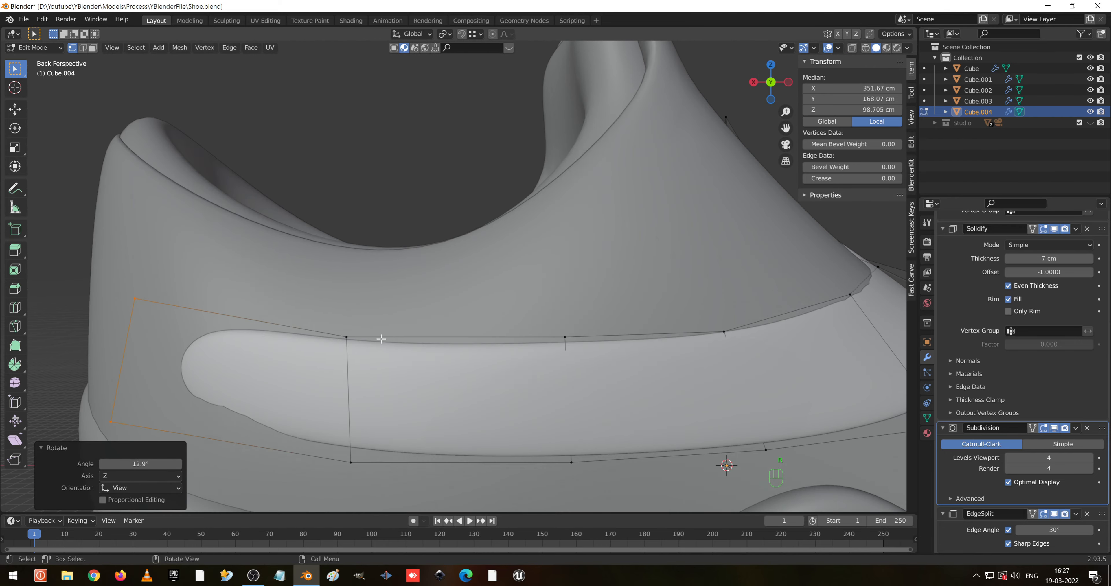
{"action": "middle_click_drag", "start_coordinate": [404, 341], "coordinate": [468, 333]}
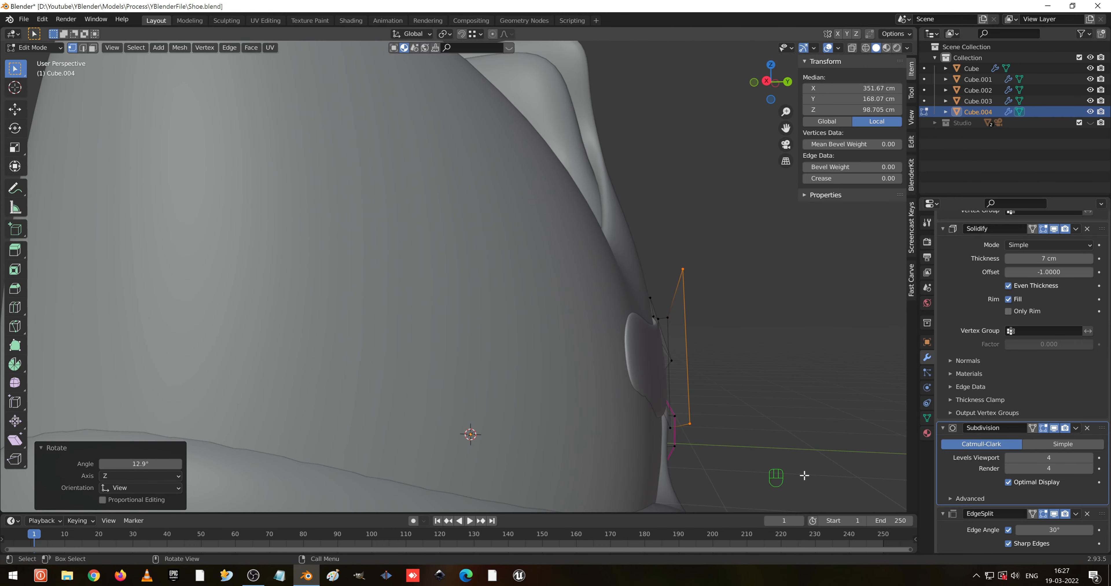
{"action": "key", "text": "g"}
{"action": "left_click", "coordinate": [728, 429]}
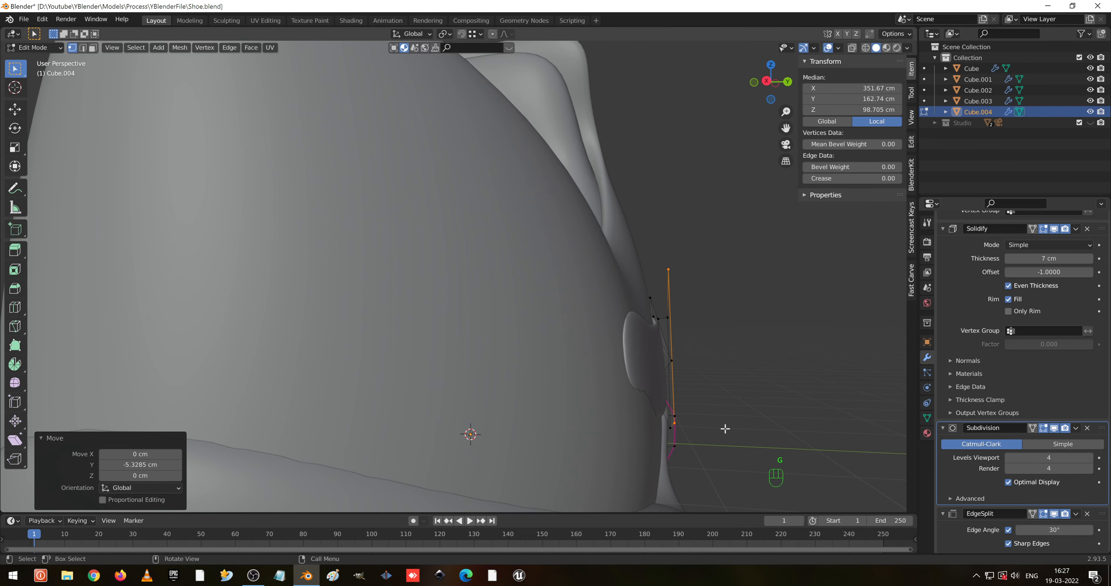
{"action": "left_click", "coordinate": [700, 428]}
{"action": "middle_click_drag", "start_coordinate": [700, 428], "coordinate": [692, 435]}
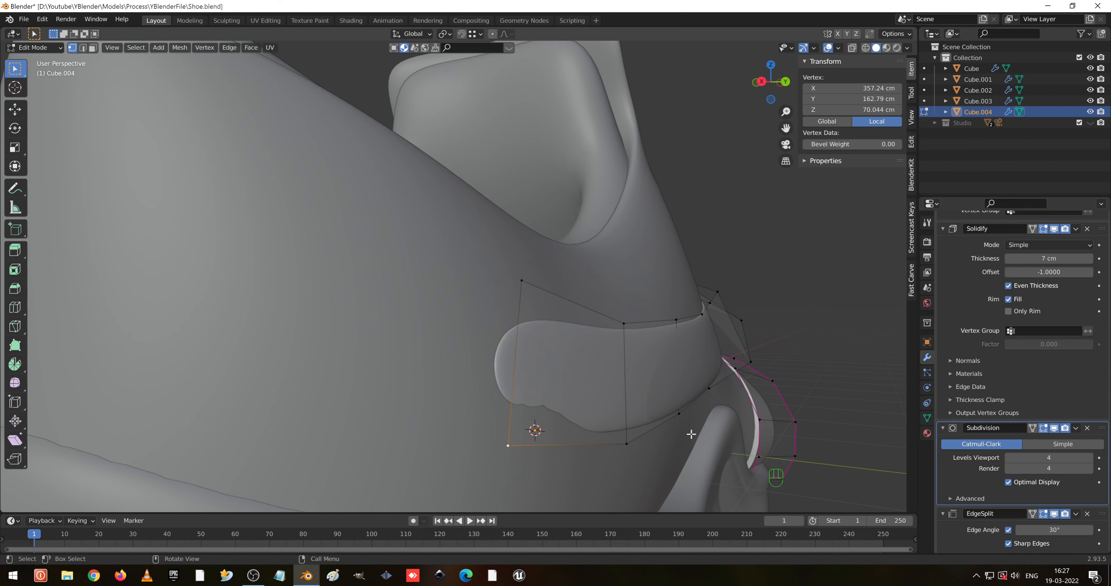
{"action": "key", "text": "g"}
{"action": "key", "text": "y"}
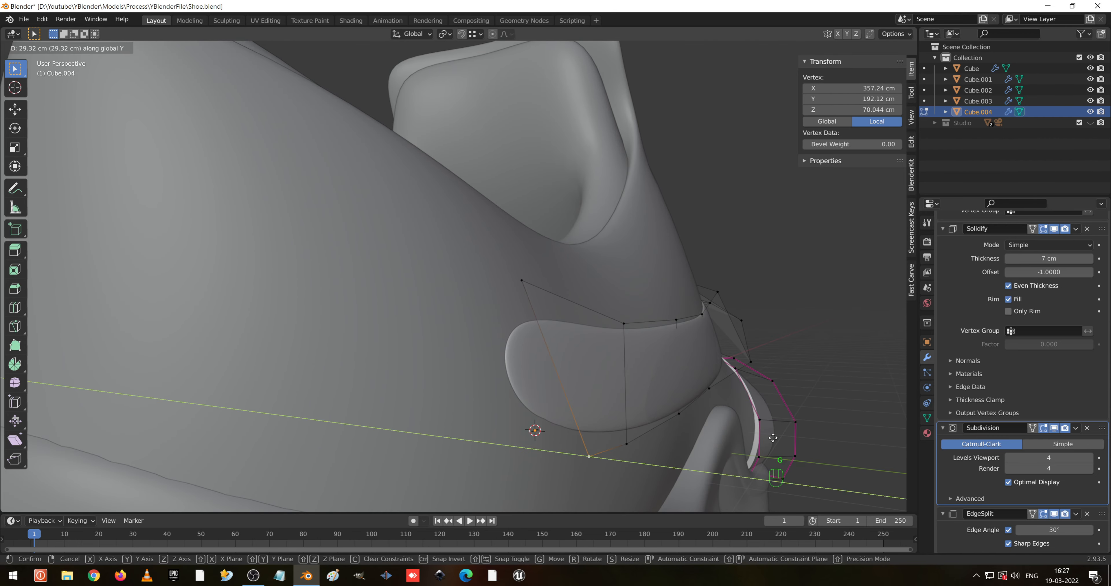
{"action": "right_click", "coordinate": [743, 439]}
- Select both end vertices of the flap and extrude them toward the heel about 57.5 cm in X, -3.9 cm in Y and 7.4 cm in Z
{"action": "middle_click_drag", "start_coordinate": [743, 439], "coordinate": [661, 442]}
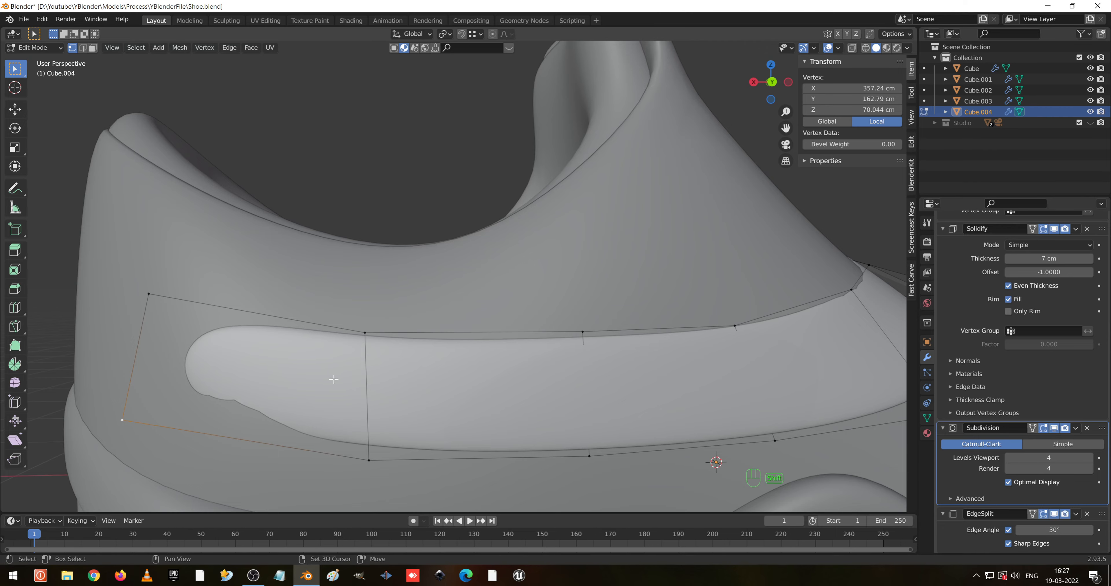
{"action": "middle_click_drag", "start_coordinate": [207, 394], "coordinate": [598, 320], "text": "shift"}
{"action": "left_click", "coordinate": [576, 247]}
{"action": "left_click", "coordinate": [532, 348], "text": "shift"}
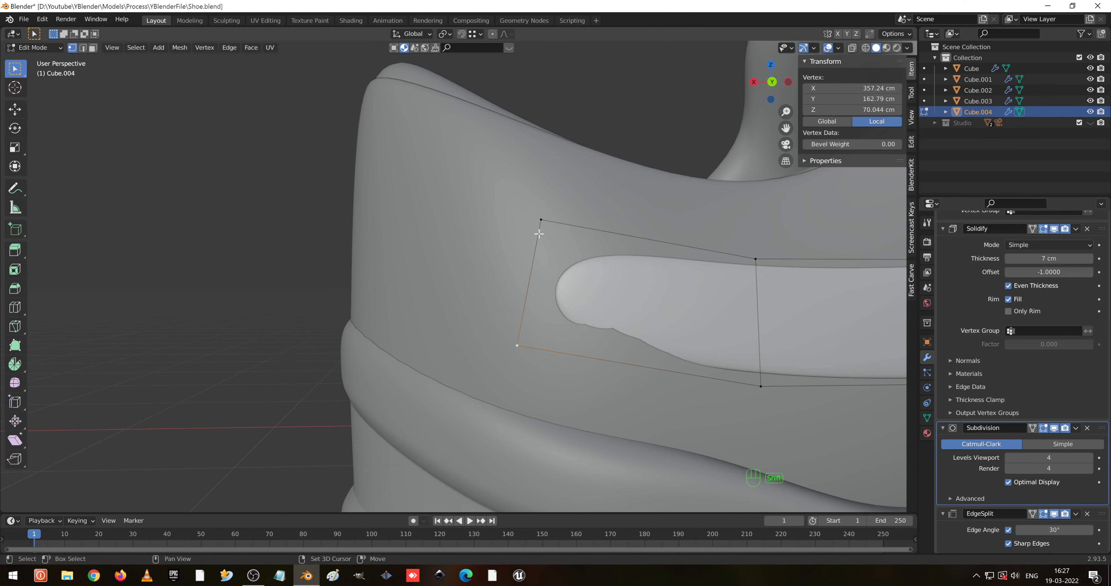
{"action": "left_click", "coordinate": [539, 233], "text": "shift"}
{"action": "key", "text": "e"}
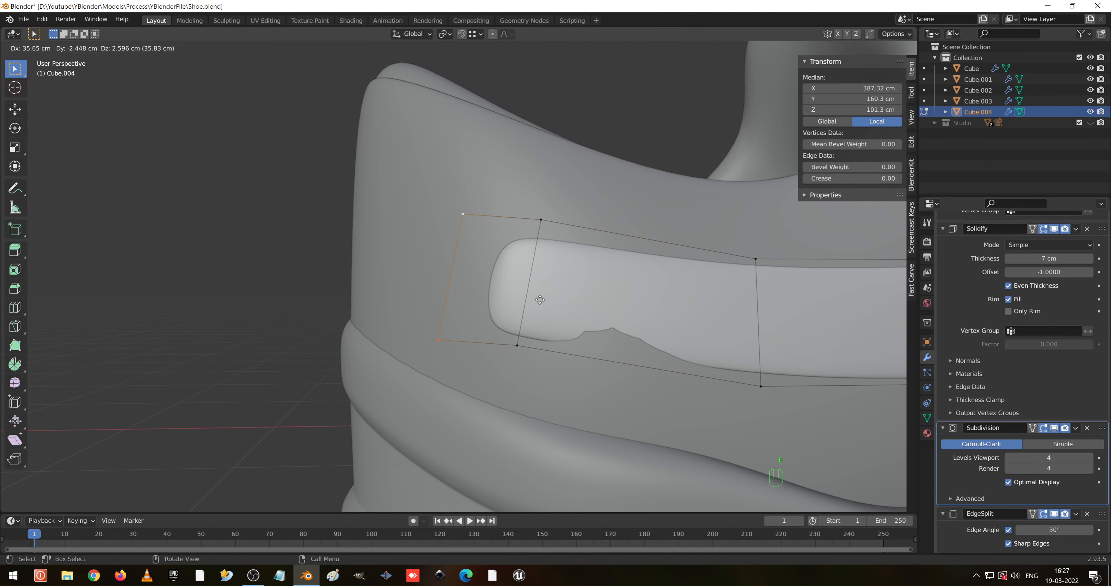
{"action": "left_click", "coordinate": [517, 291]}
- Add a centred loop cut across the long flap segment, two segments in from its heel end
{"action": "key", "text": "ctrl+r"}
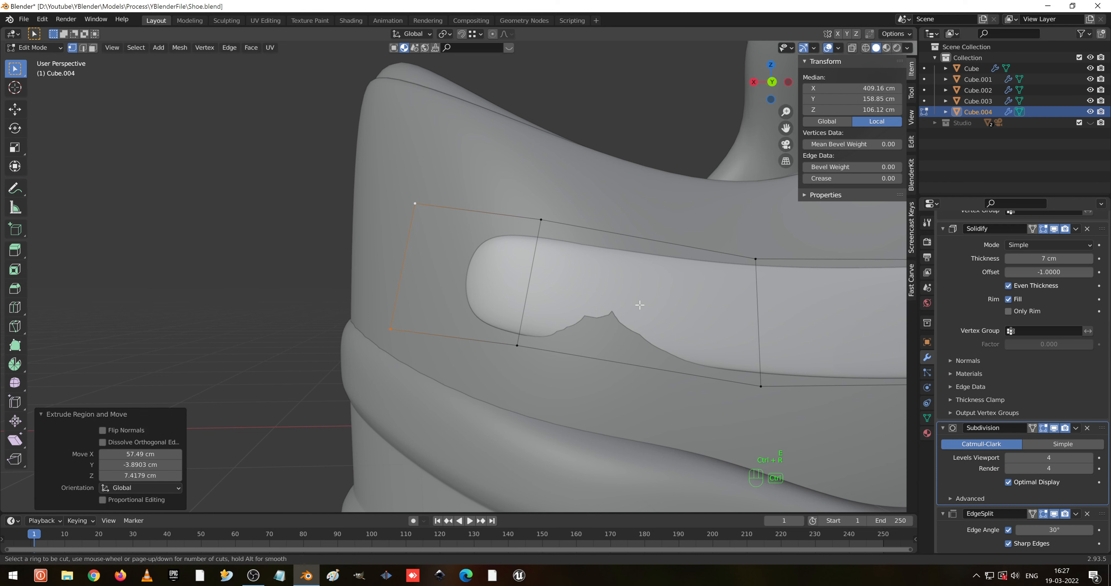
{"action": "left_click", "coordinate": [652, 248]}
{"action": "right_click", "coordinate": [652, 249]}
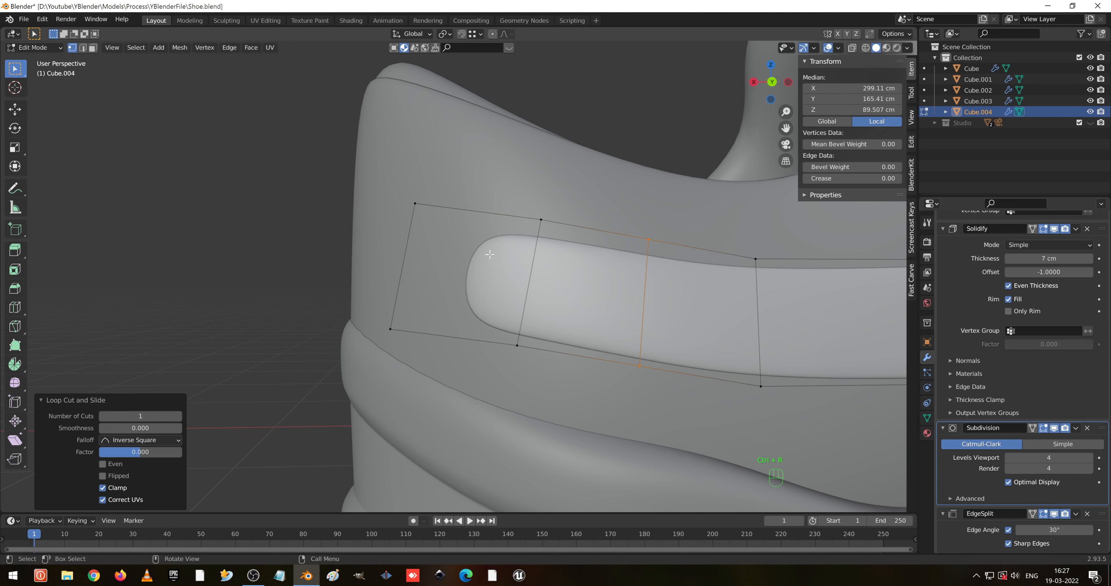
- Select the flap's end vertices and move them around the heel, about -46 cm in Y
{"action": "left_click", "coordinate": [405, 216], "text": "shift"}
{"action": "middle_click_drag", "start_coordinate": [407, 218], "coordinate": [576, 243]}
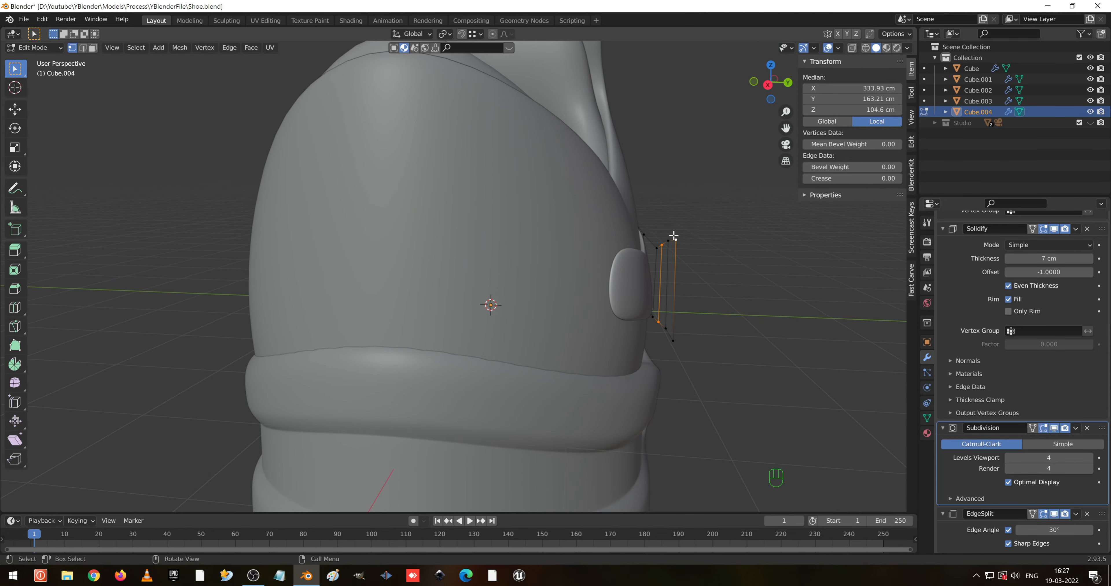
{"action": "left_click_drag", "start_coordinate": [671, 234], "coordinate": [692, 363]}
{"action": "key", "text": "g"}
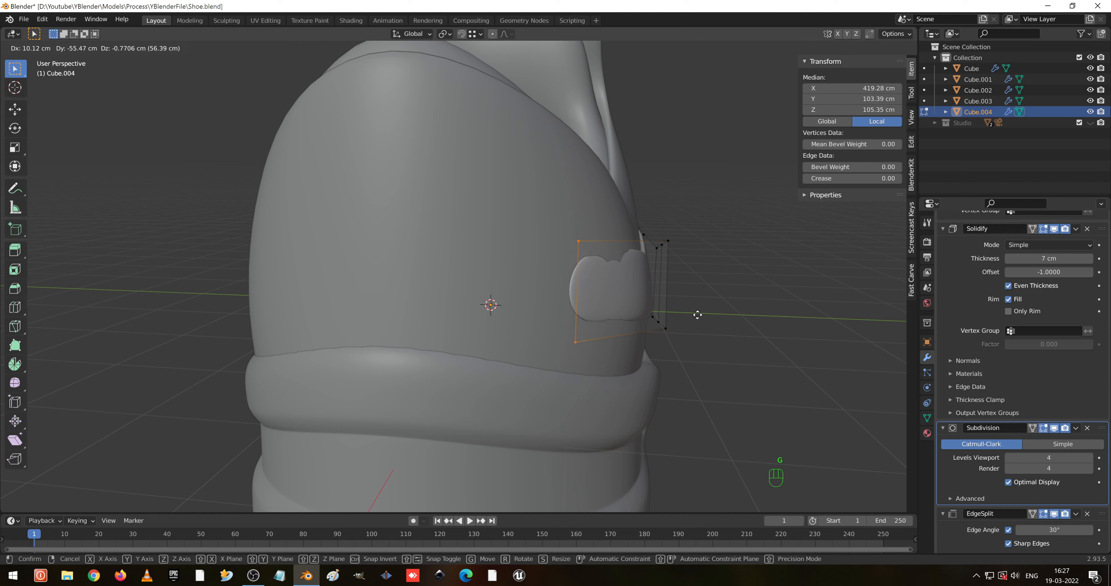
{"action": "left_click", "coordinate": [722, 308]}
- Move the edge loop beside the flap's end about -18 cm along Y, and the loop cut's edge about -6.2 cm in Y
{"action": "left_click", "coordinate": [667, 257]}
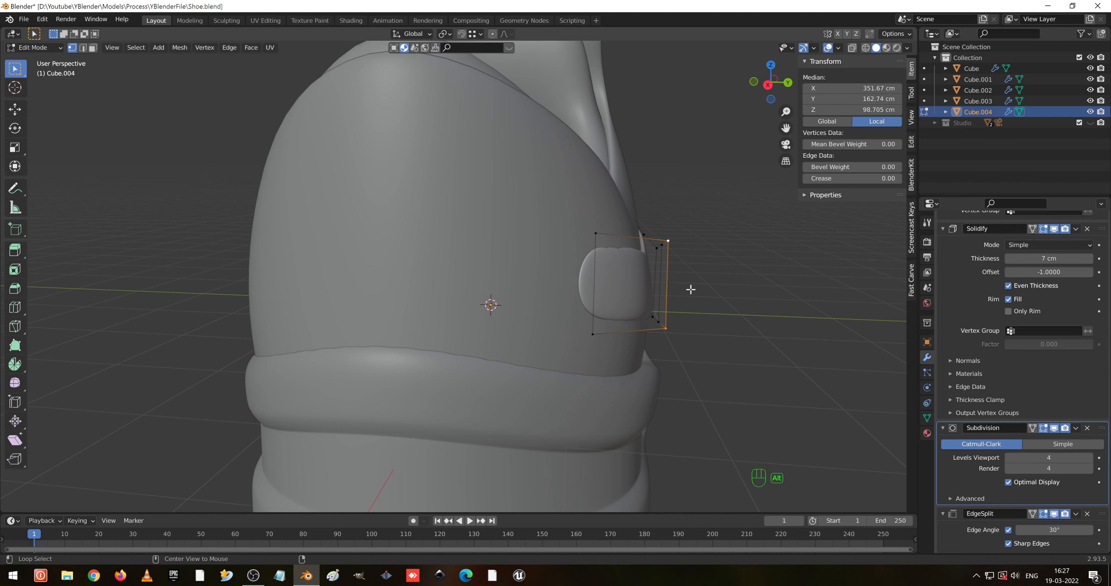
{"action": "key", "text": "g"}
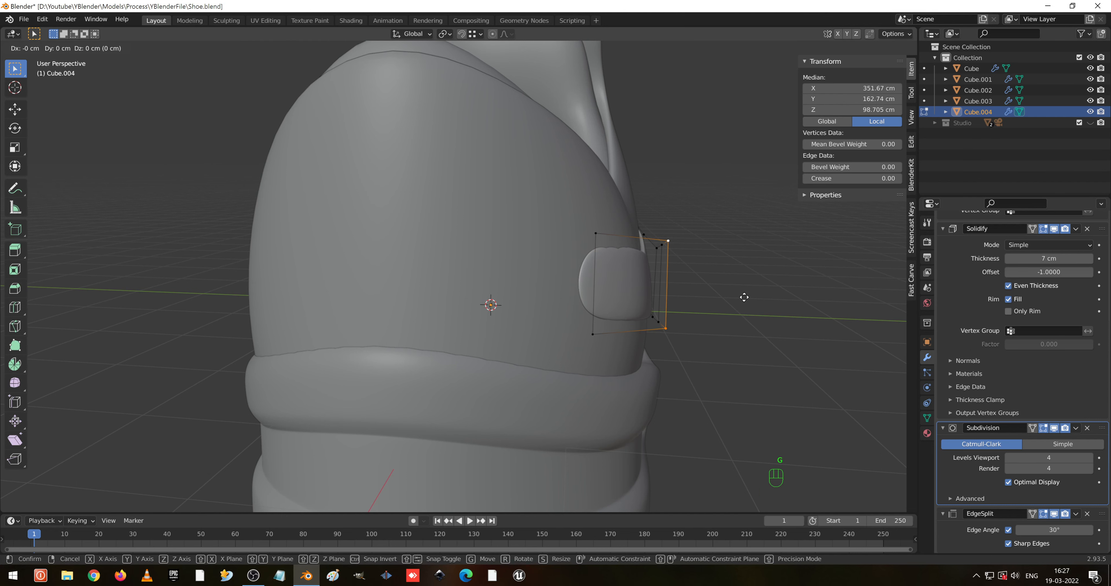
{"action": "key", "text": "y"}
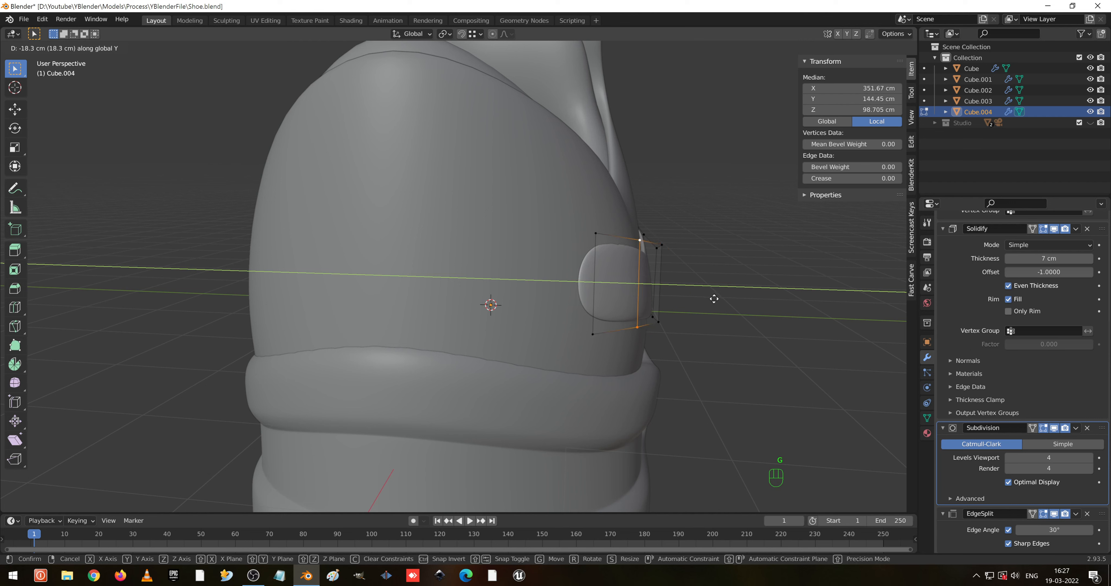
{"action": "left_click", "coordinate": [713, 299]}
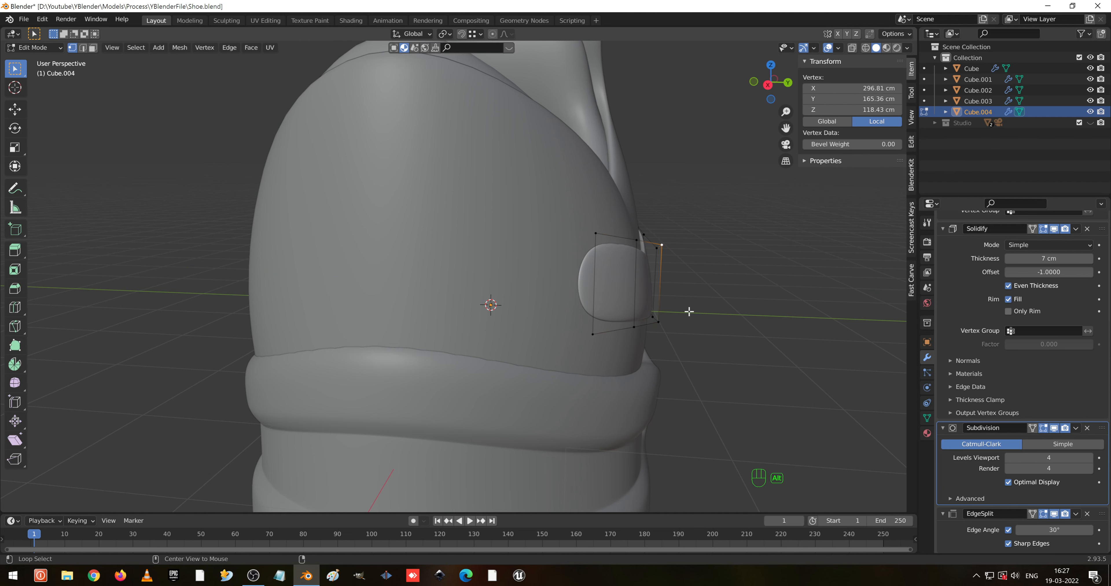
{"action": "left_click", "coordinate": [664, 320], "text": "alt"}
{"action": "key", "text": "g"}
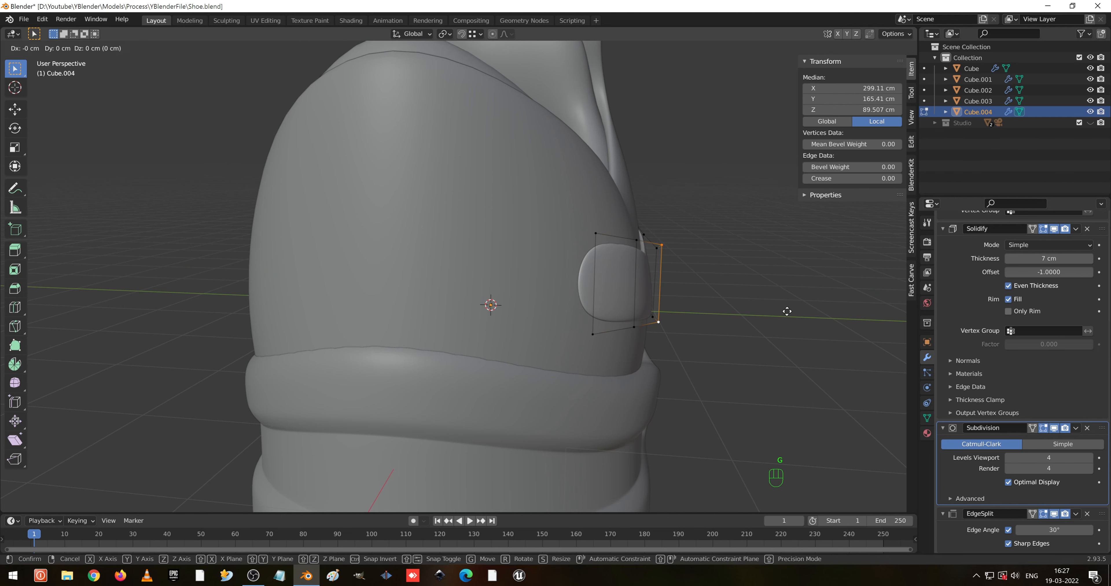
{"action": "left_click", "coordinate": [782, 312]}
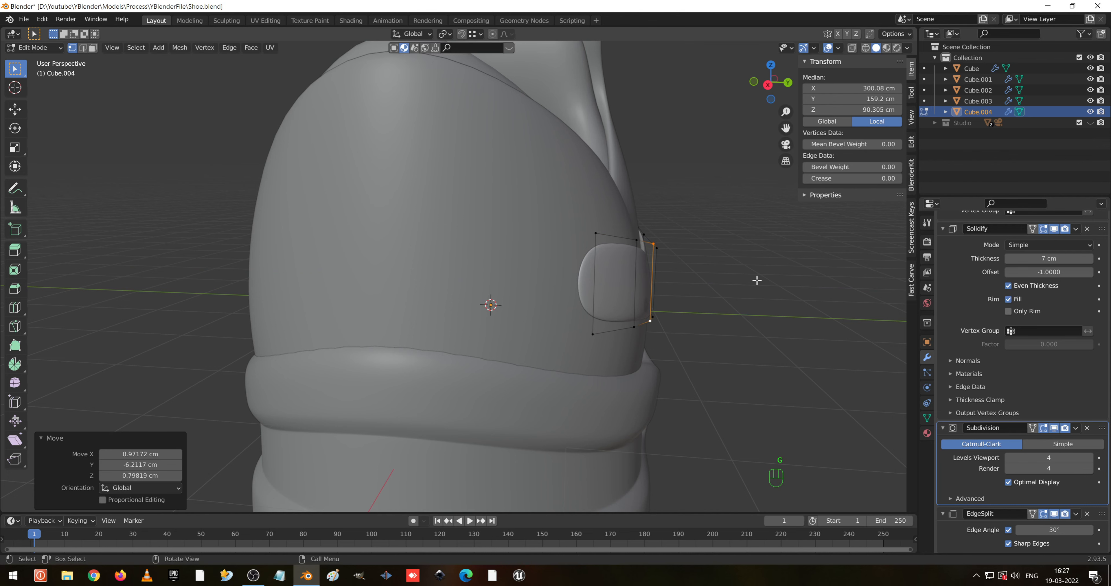
- In the top view, select the flap's end vertices and move them about 2.9 cm in X and -10.7 cm in Y
{"action": "key", "text": "KP_7"}
{"action": "left_click_drag", "start_coordinate": [478, 94], "coordinate": [557, 173]}
{"action": "key", "text": "g"}
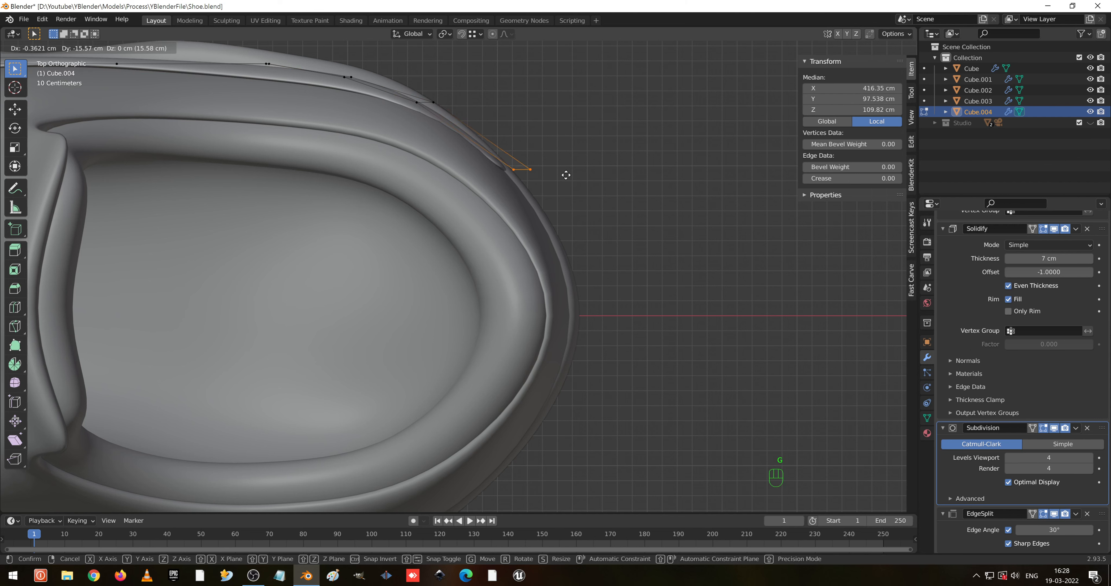
{"action": "left_click", "coordinate": [571, 167]}
- Extrude the flap's end three times around the heel, about 15.8, 19.4 and 4.2 cm in X and -31.5, -52 and -46 cm in Y
{"action": "key", "text": "e"}
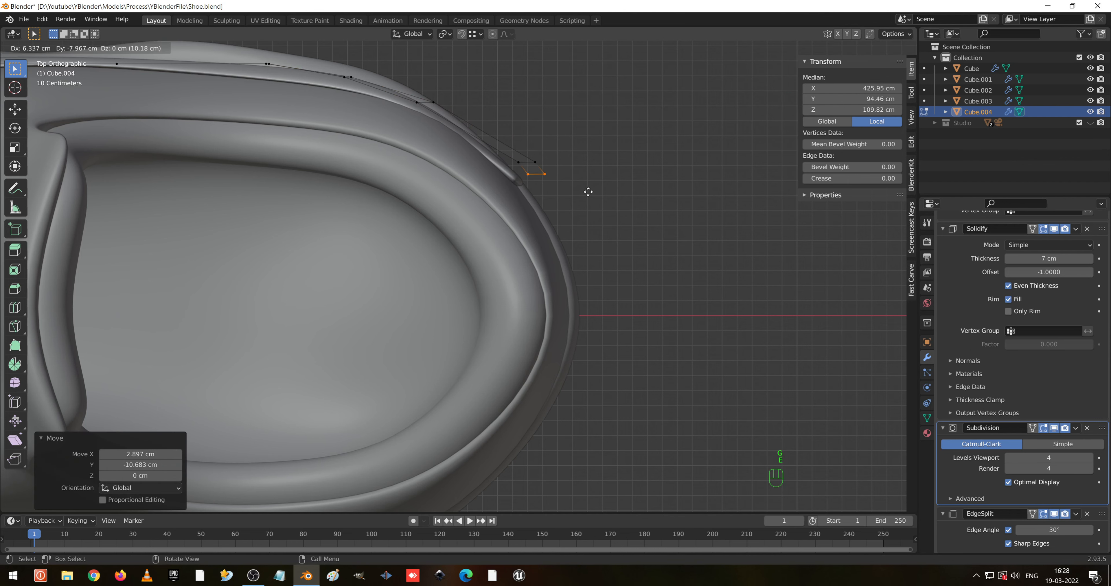
{"action": "left_click", "coordinate": [595, 215]}
{"action": "key", "text": "e"}
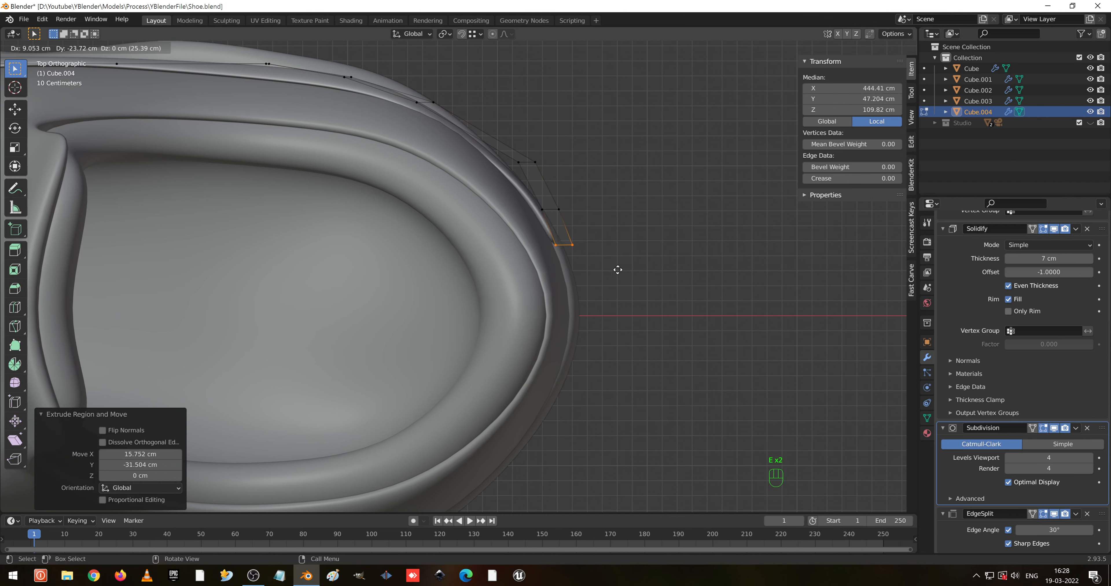
{"action": "left_click", "coordinate": [624, 294]}
{"action": "key", "text": "e"}
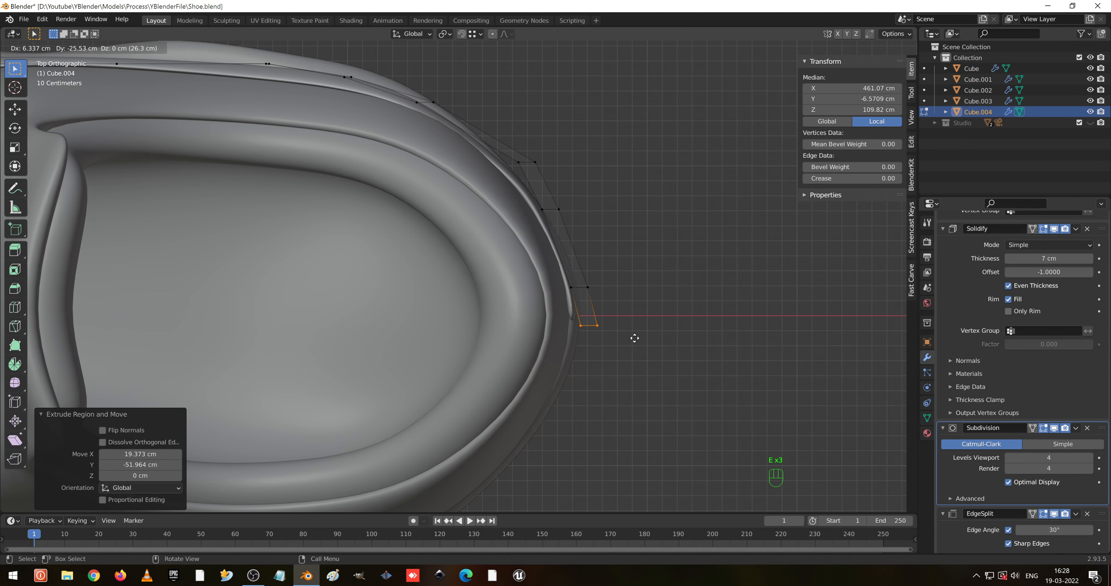
{"action": "left_click", "coordinate": [630, 363]}
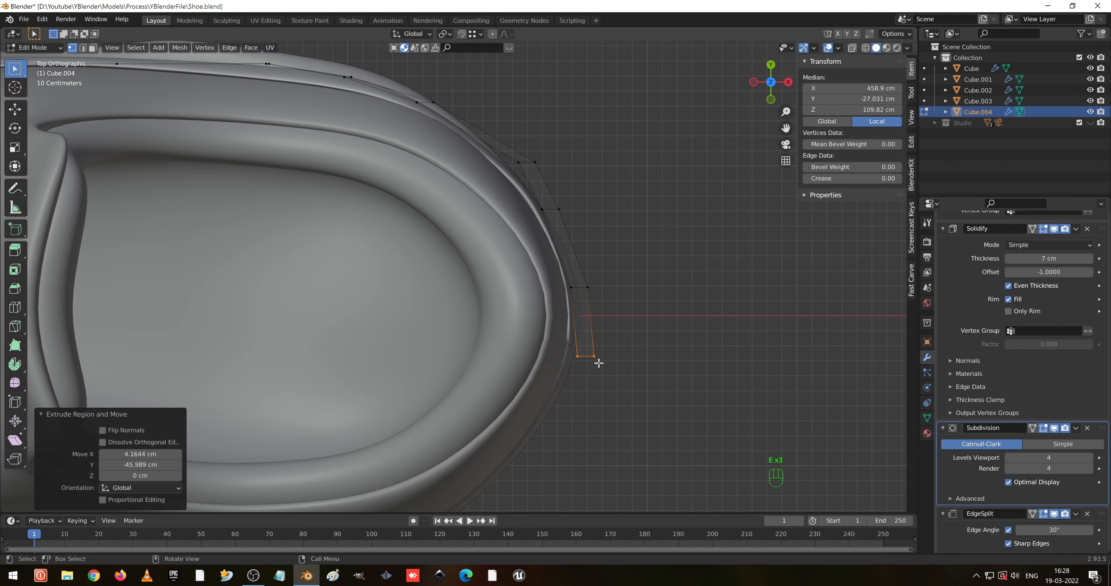
- In the top view, extrude the flap's end about -57.1 cm in Y, and move the new edge about -22.4 cm in X and 9.6 cm in Y
{"action": "middle_click_drag", "start_coordinate": [599, 363], "coordinate": [519, 257]}
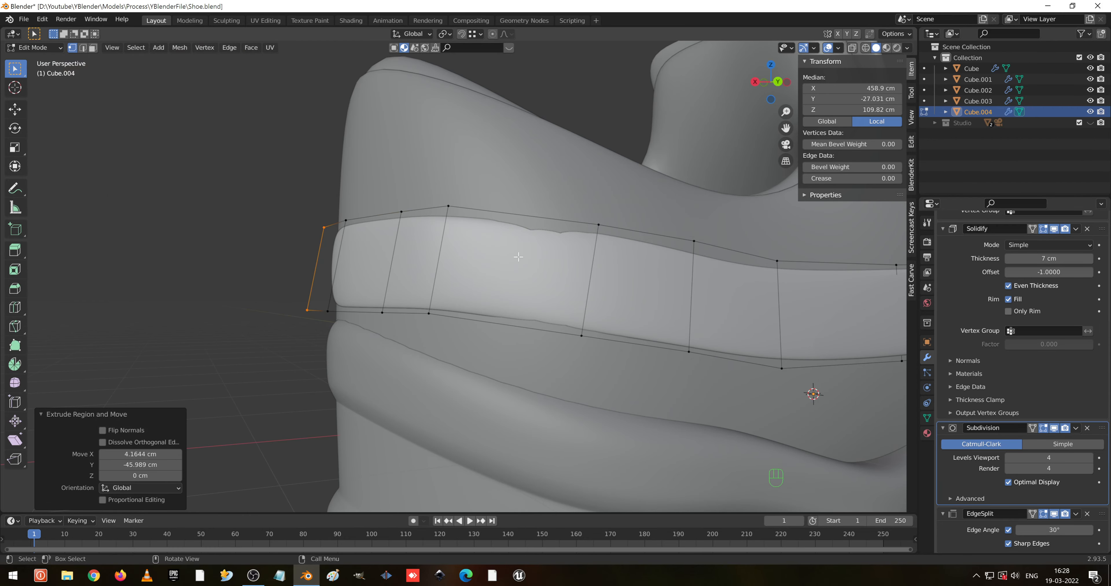
{"action": "scroll", "coordinate": [519, 257], "scroll_direction": "down", "scroll_amount": 3}
{"action": "middle_click_drag", "start_coordinate": [644, 260], "coordinate": [516, 275]}
{"action": "scroll", "coordinate": [492, 278], "scroll_direction": "up", "scroll_amount": 2}
{"action": "scroll", "coordinate": [487, 289], "scroll_direction": "down", "scroll_amount": 3}
{"action": "scroll", "coordinate": [448, 288], "scroll_direction": "up", "scroll_amount": 3}
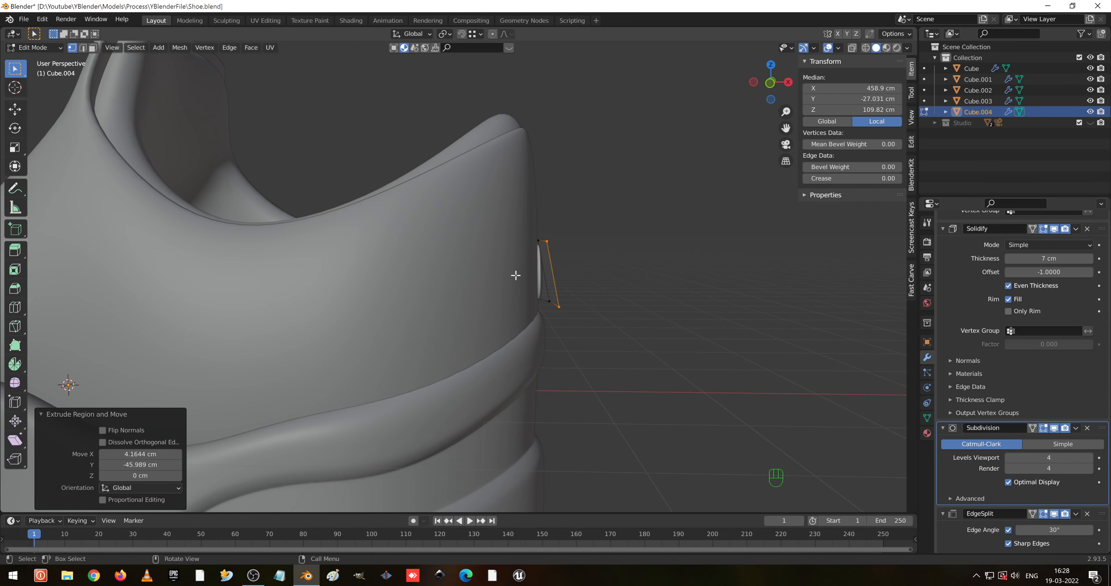
{"action": "key", "text": "KP_7"}
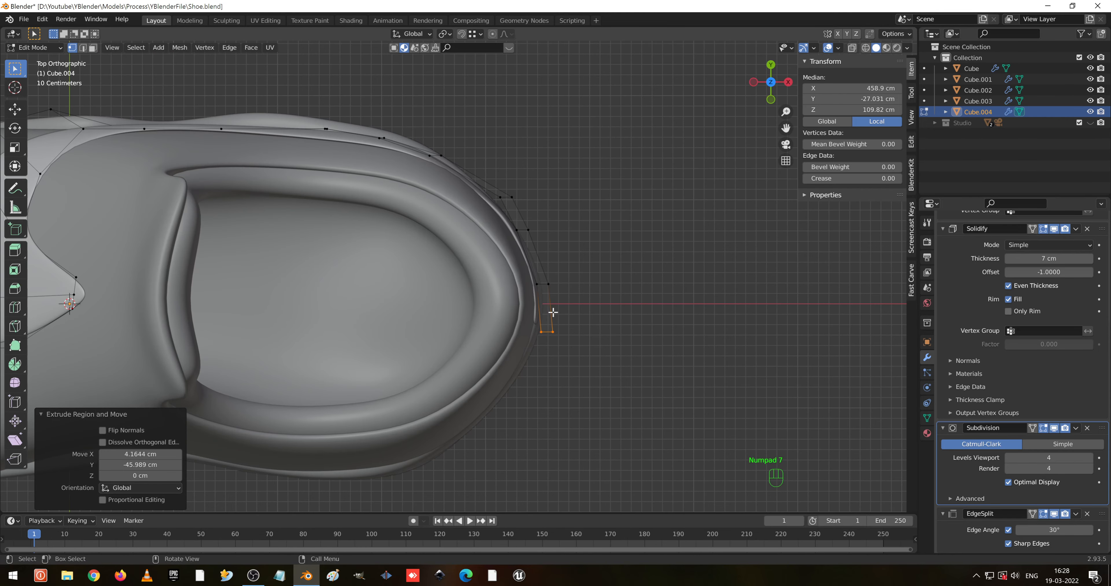
{"action": "key", "text": "e"}
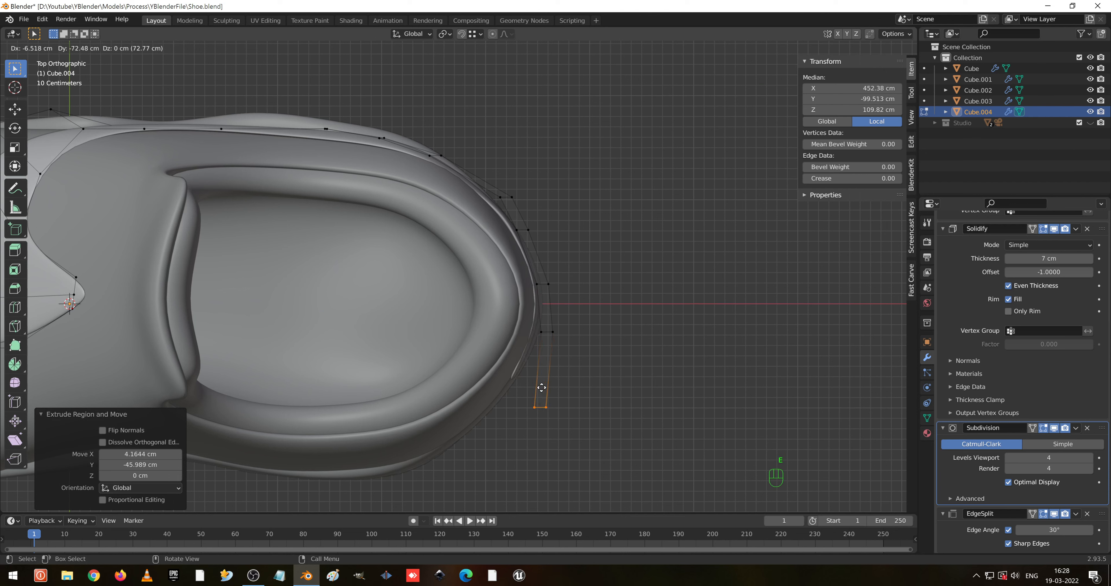
{"action": "left_click", "coordinate": [556, 371]}
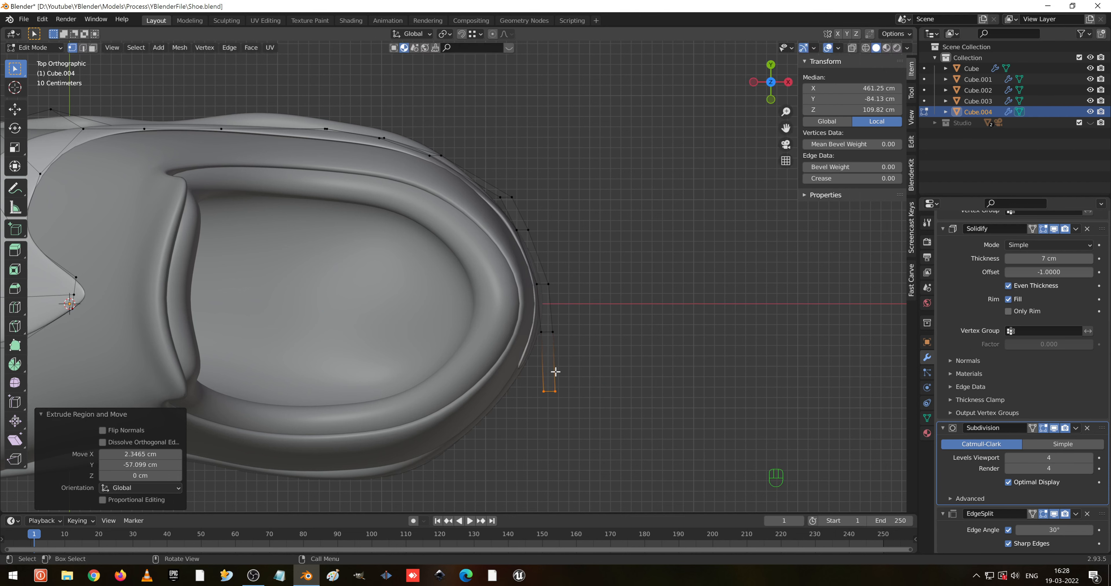
{"action": "key", "text": "g"}
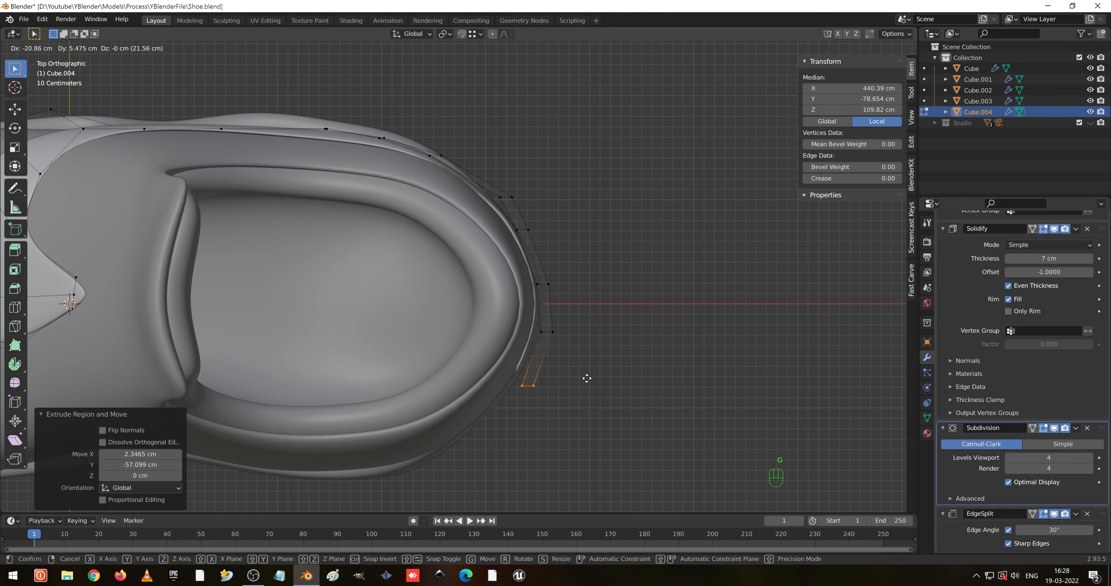
{"action": "left_click", "coordinate": [587, 375]}
- Extrude the end three more times around the heel, about -22.2, -45.6 and -52.4 cm in X and -40.4, -30.8 and -21.6 cm in Y
{"action": "key", "text": "e"}
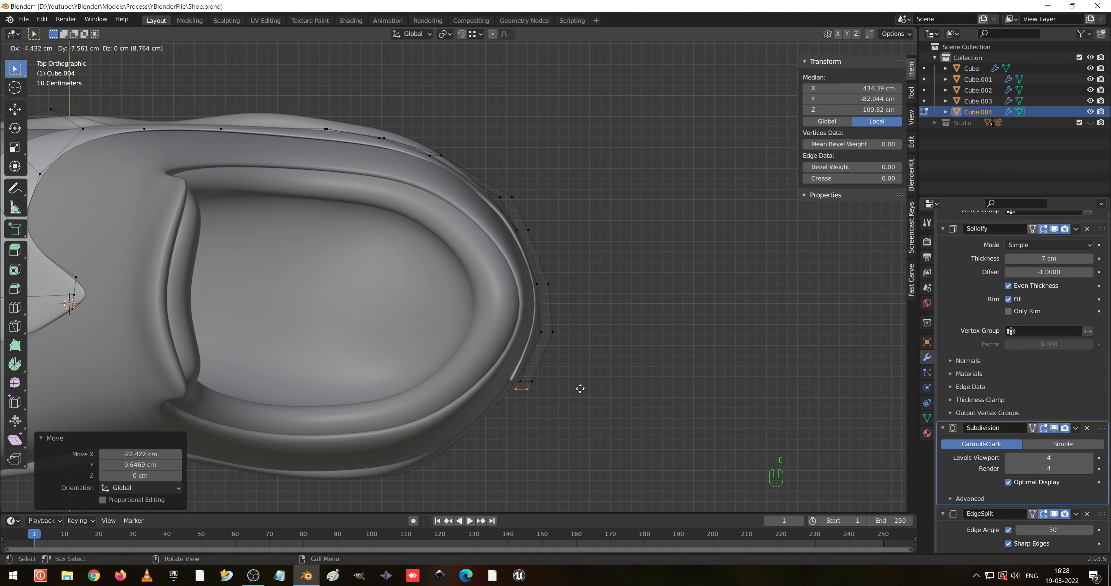
{"action": "left_click", "coordinate": [564, 418]}
{"action": "key", "text": "e"}
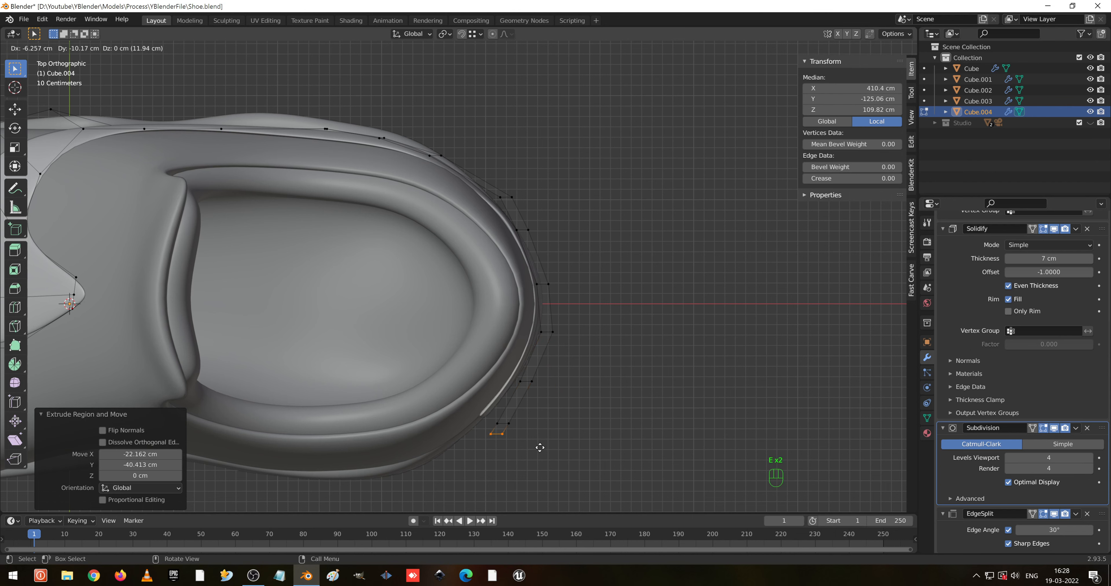
{"action": "left_click", "coordinate": [514, 453]}
{"action": "key", "text": "e"}
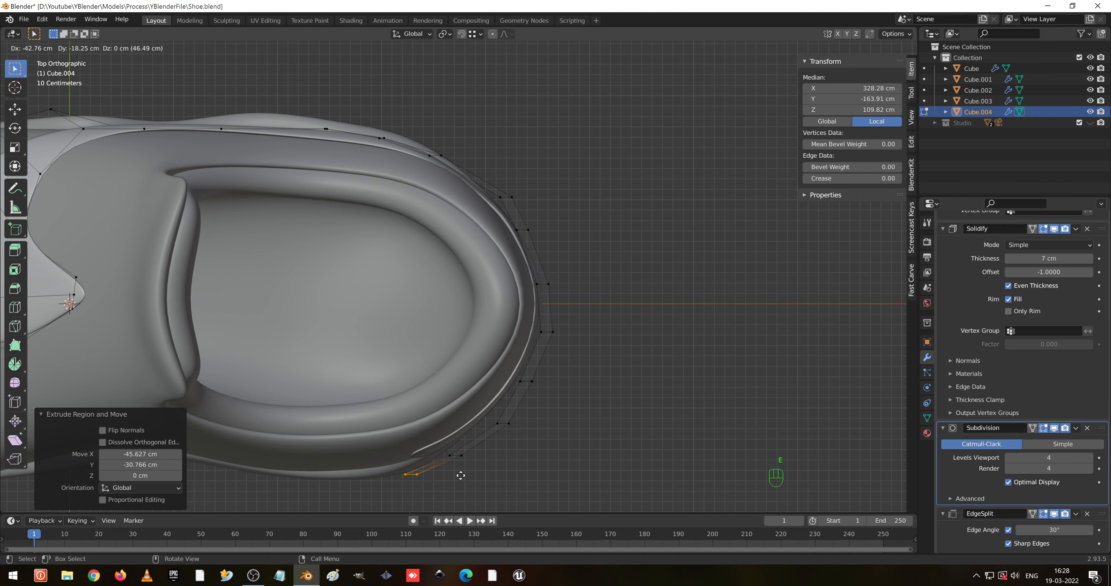
{"action": "left_click", "coordinate": [460, 475]}
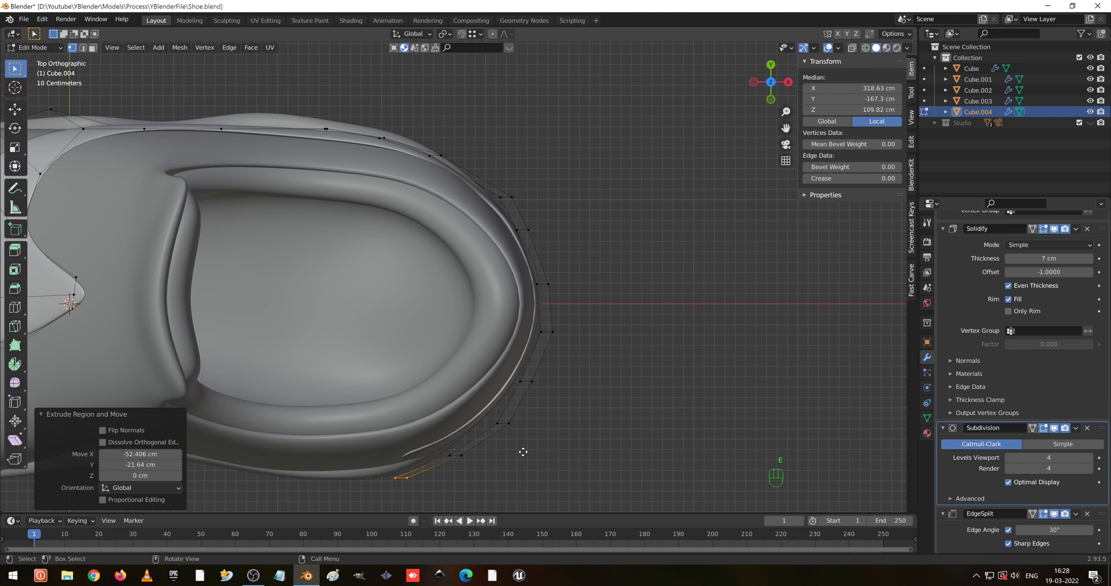
- Extrude the flap's end twice along the shoe's other side, about -60.2 and -65.7 cm in X and -4.4 and 3.7 cm in Y
{"action": "key", "text": "e"}
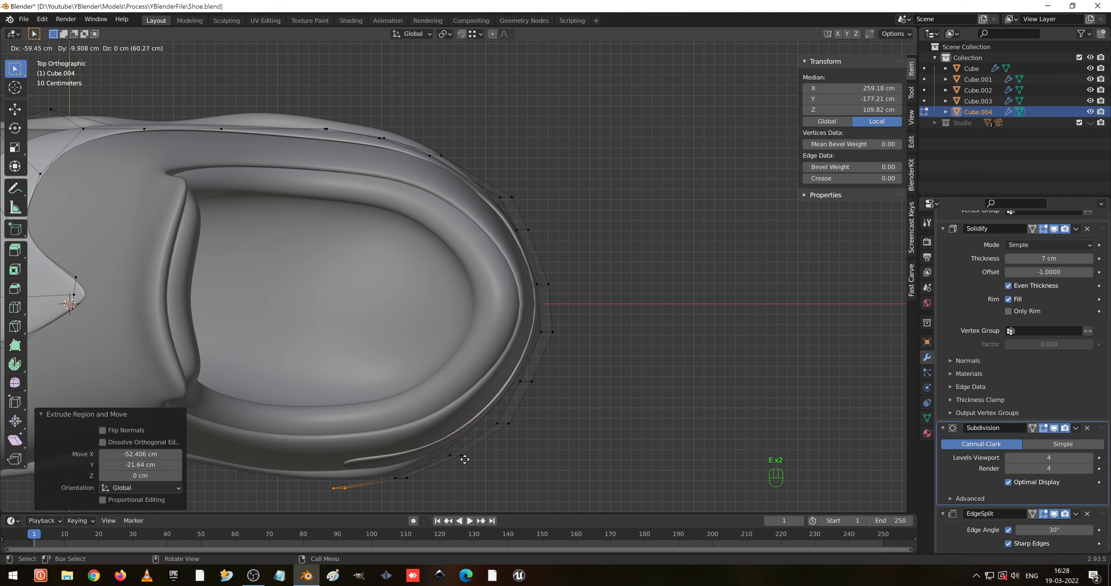
{"action": "left_click", "coordinate": [465, 456]}
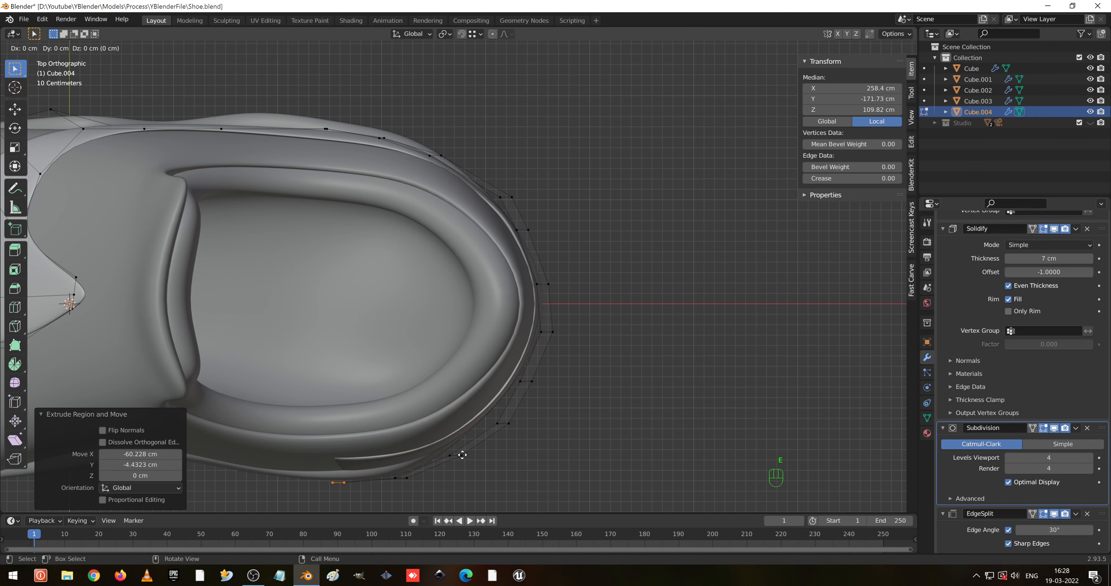
{"action": "key", "text": "e"}
{"action": "left_click", "coordinate": [394, 451]}
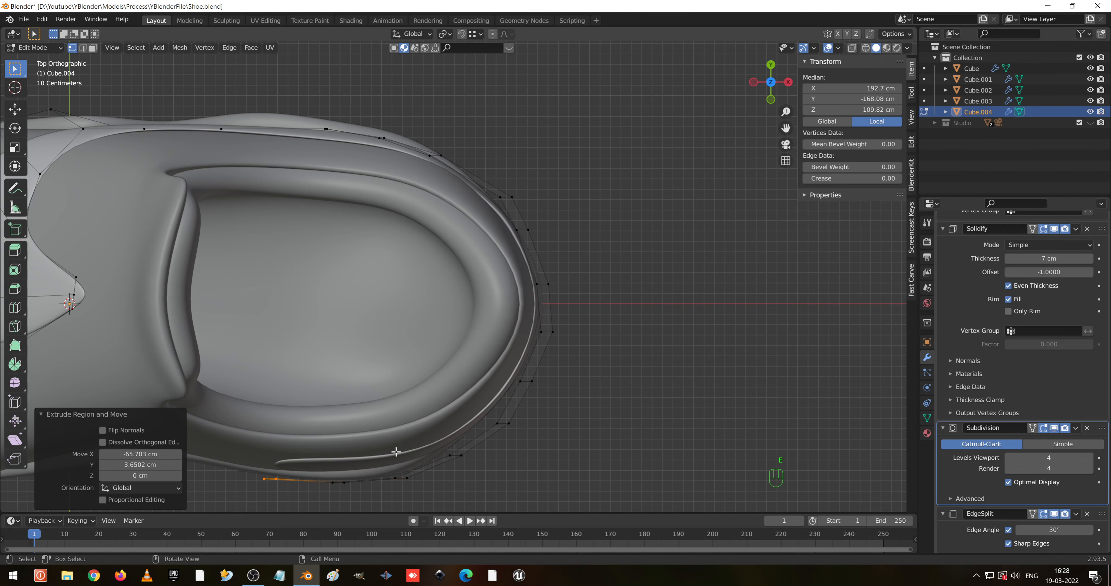
- Extrude the flap's end twice more toward the toe, about -83.4 and -81.1 cm in X and 15.6 and 11.5 cm in Y
{"action": "middle_click_drag", "start_coordinate": [394, 451], "coordinate": [577, 427], "text": "shift"}
{"action": "key", "text": "e"}
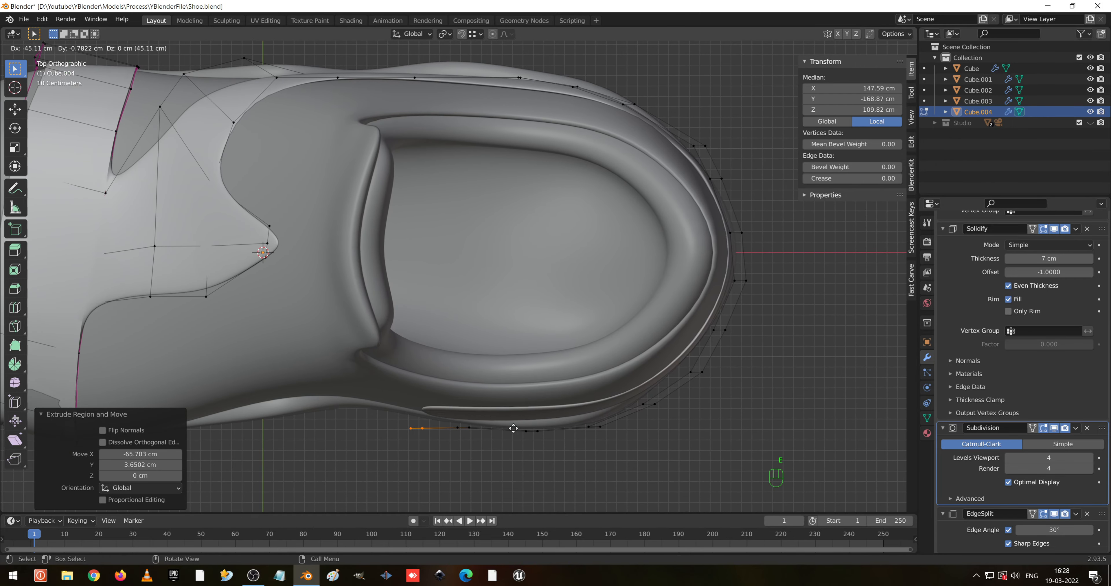
{"action": "left_click", "coordinate": [492, 409]}
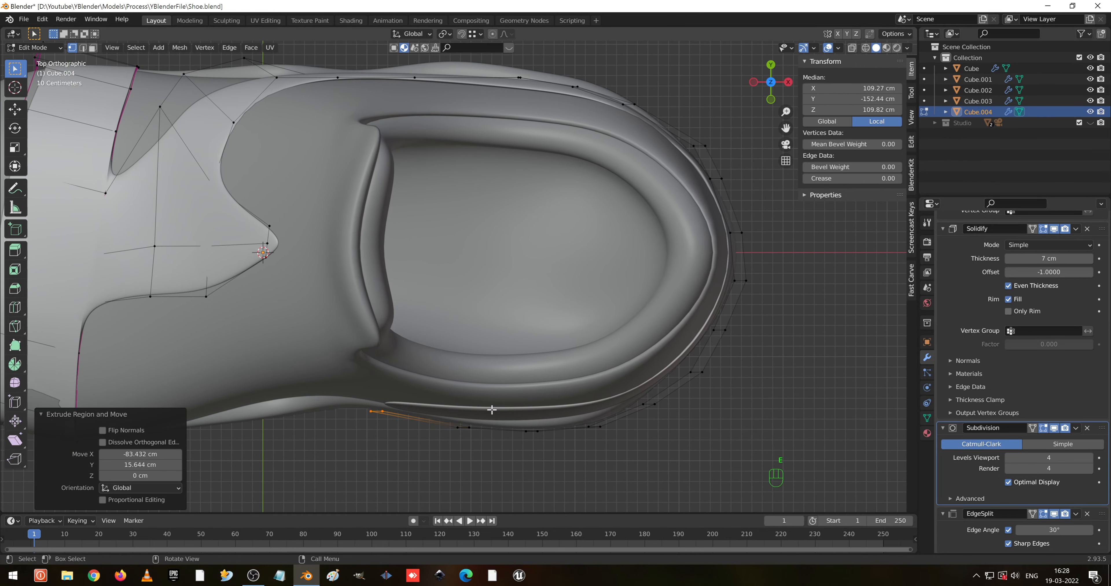
{"action": "key", "text": "e"}
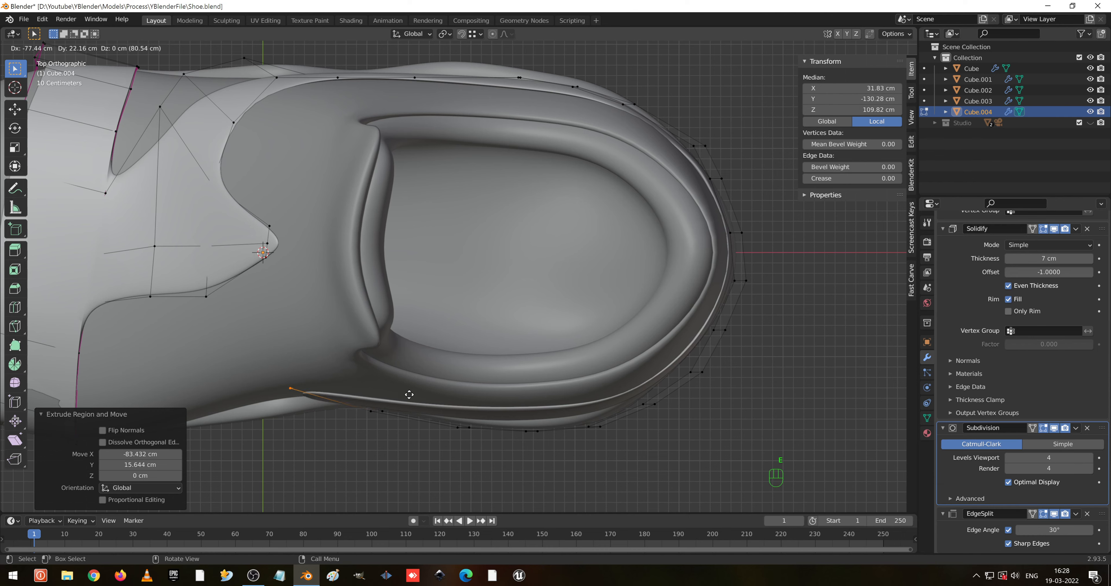
{"action": "left_click", "coordinate": [407, 397]}
- In the front view, rotate the three flap segments nearest the toe by about 9.7°
{"action": "middle_click_drag", "start_coordinate": [407, 397], "coordinate": [562, 290]}
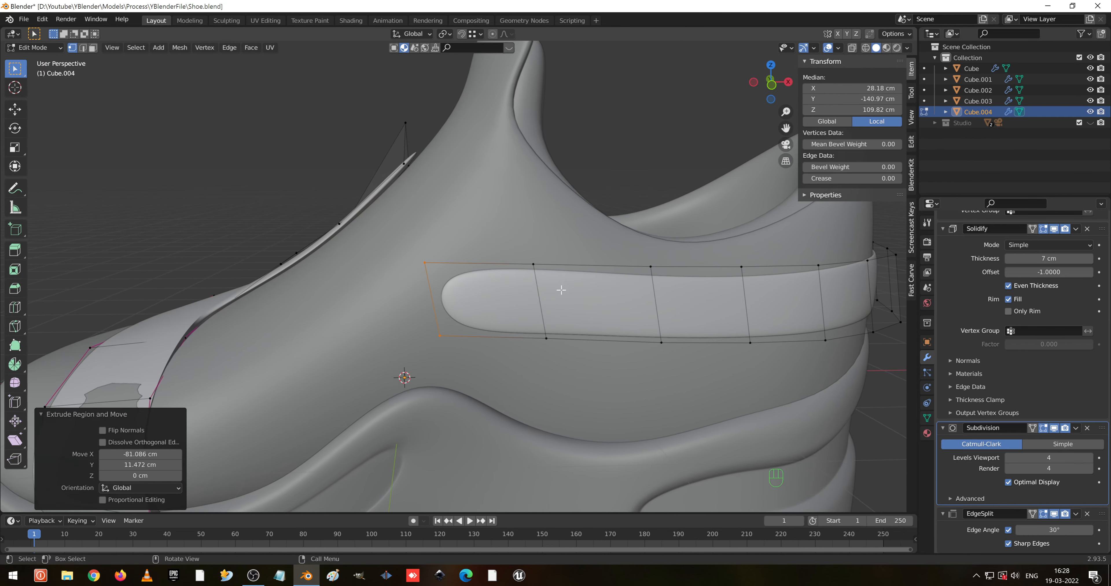
{"action": "key", "text": "KP_1"}
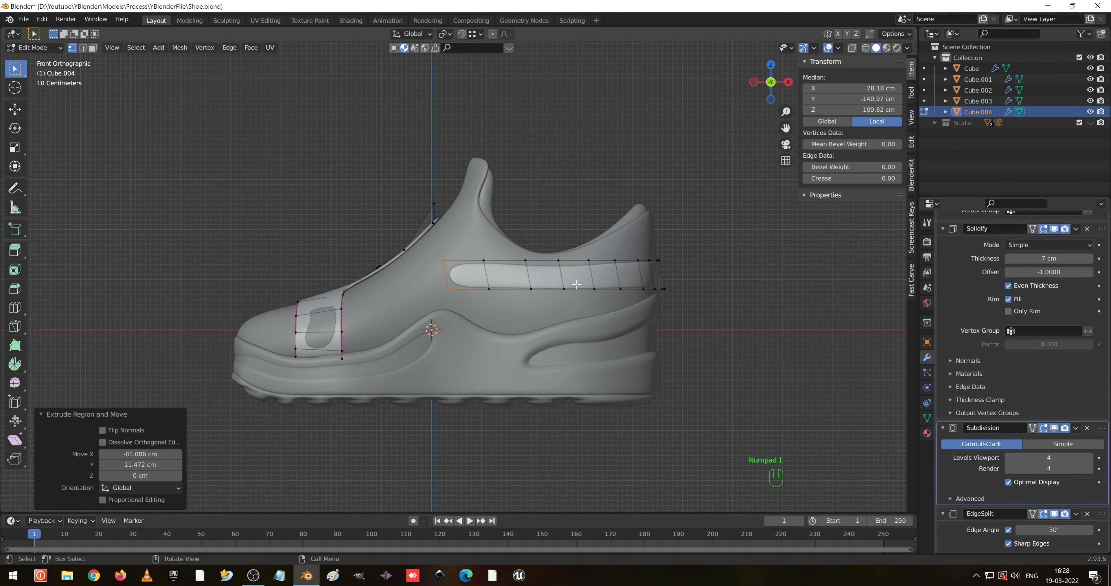
{"action": "scroll", "coordinate": [557, 268], "scroll_direction": "up", "scroll_amount": 3}
{"action": "scroll", "coordinate": [550, 232], "scroll_direction": "up", "scroll_amount": 1}
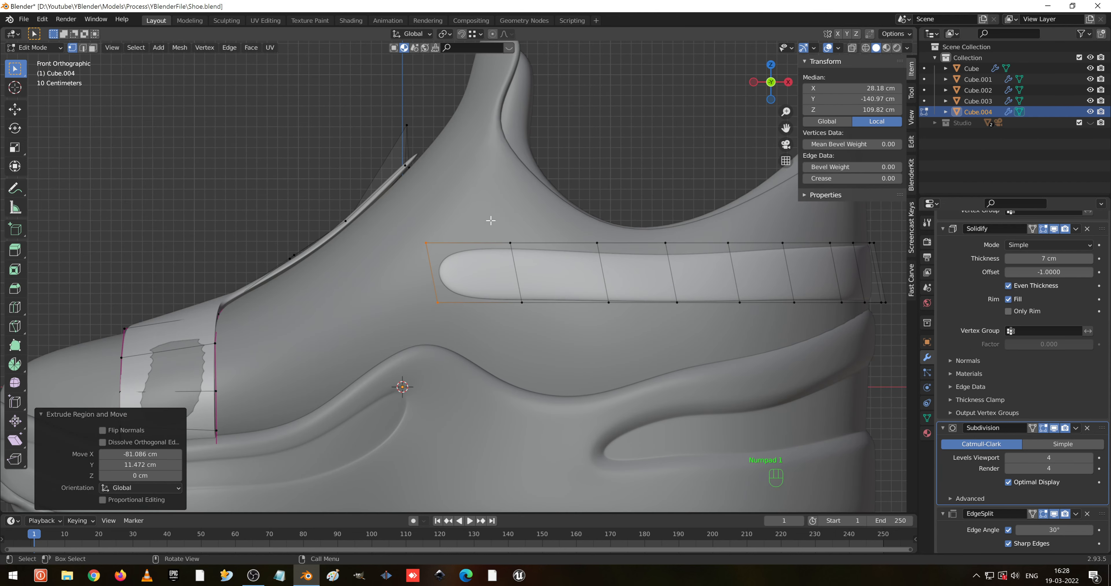
{"action": "left_click_drag", "start_coordinate": [397, 211], "coordinate": [706, 330]}
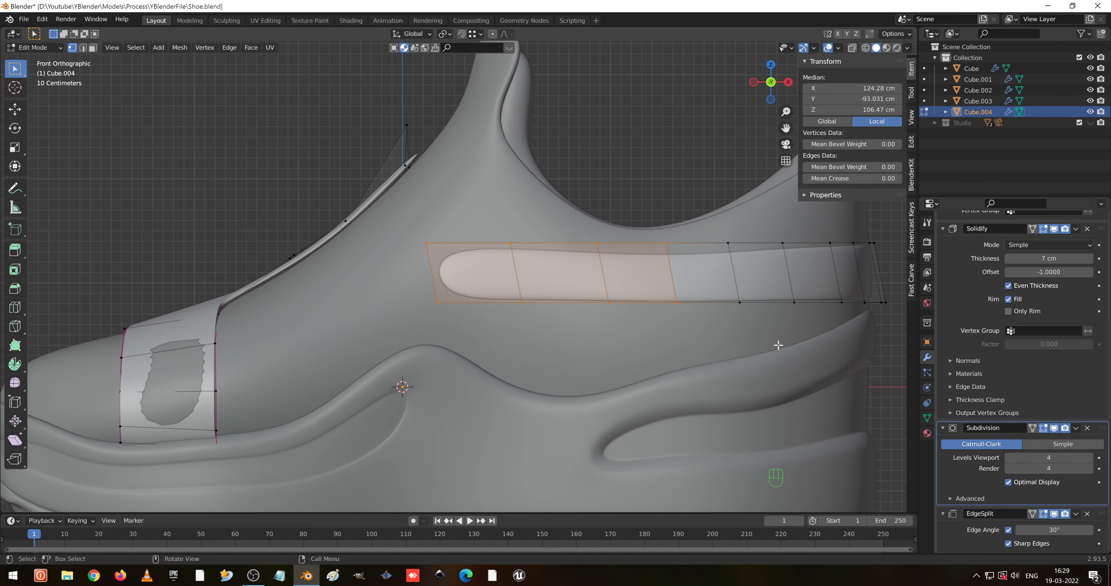
{"action": "key", "text": "r"}
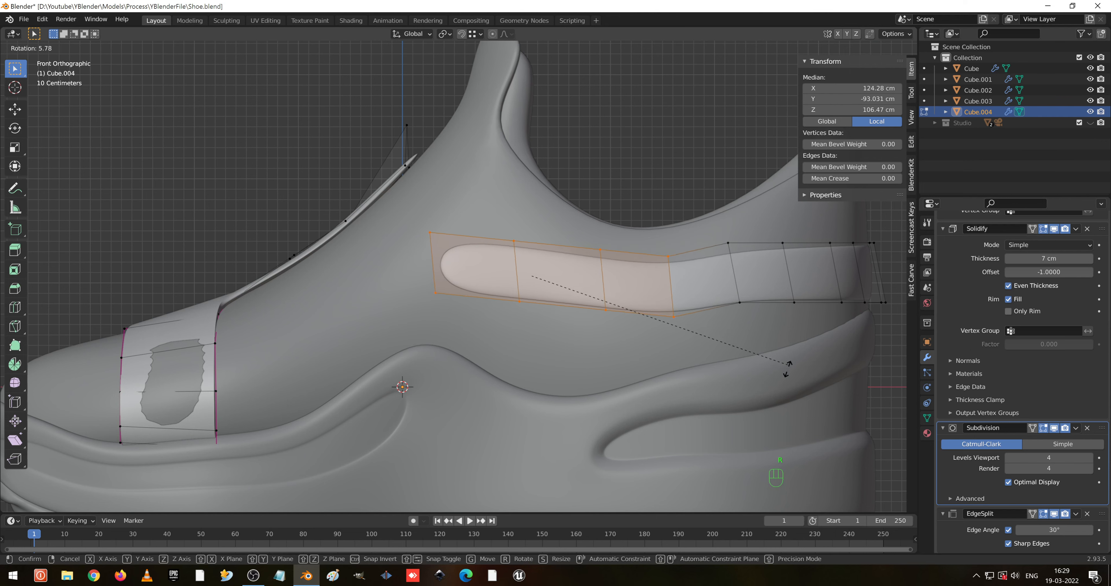
{"action": "left_click", "coordinate": [786, 384]}
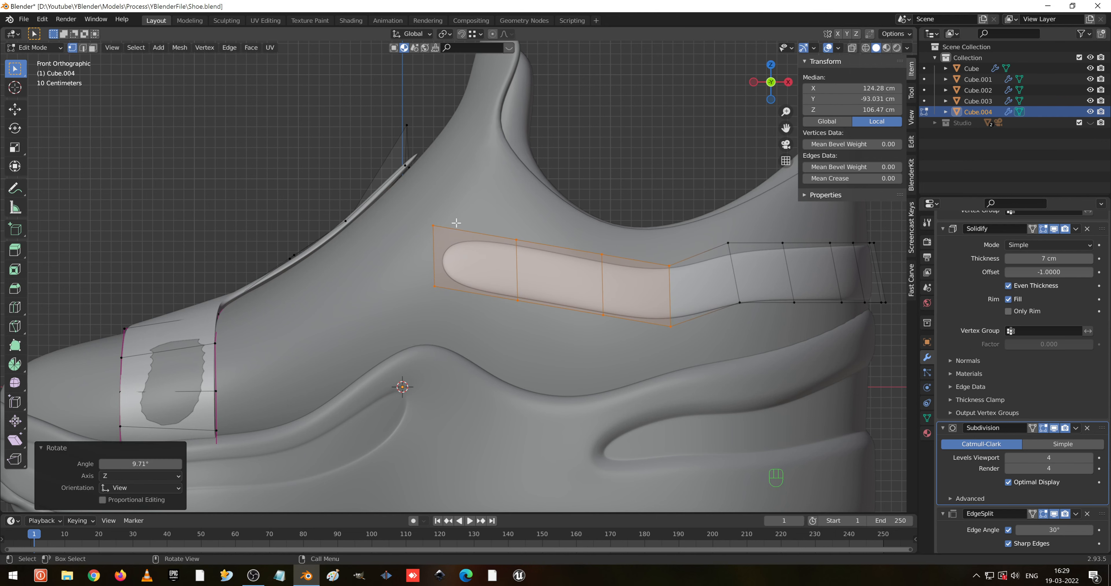
- Rotate the flap's front end edge by about 40.3° to aim it toward the instep
{"action": "left_click_drag", "start_coordinate": [404, 208], "coordinate": [432, 232]}
{"action": "left_click_drag", "start_coordinate": [469, 307], "coordinate": [469, 308]}
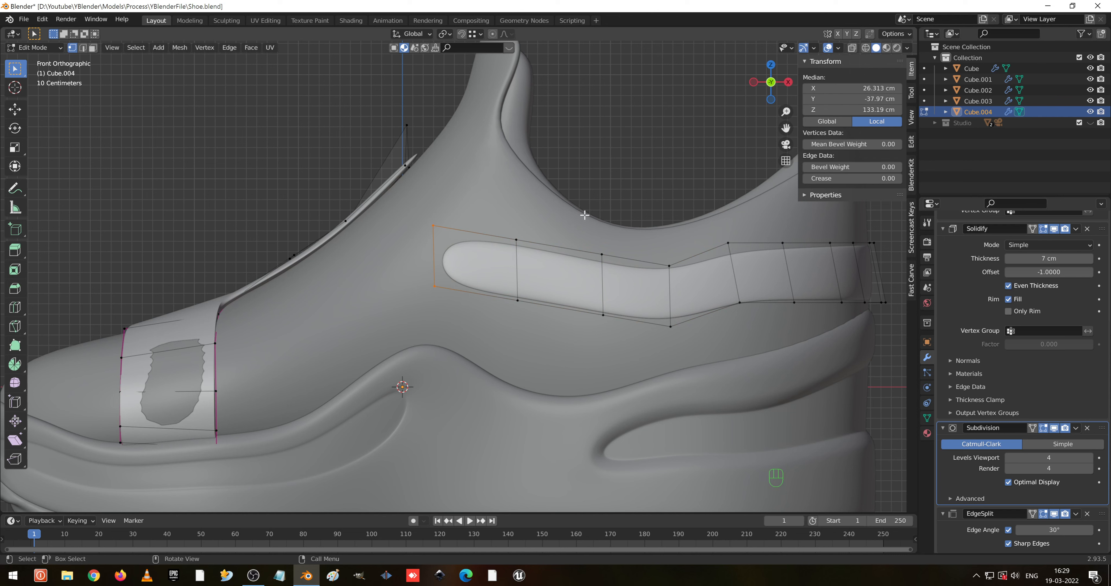
{"action": "key", "text": "r"}
{"action": "left_click", "coordinate": [571, 325]}
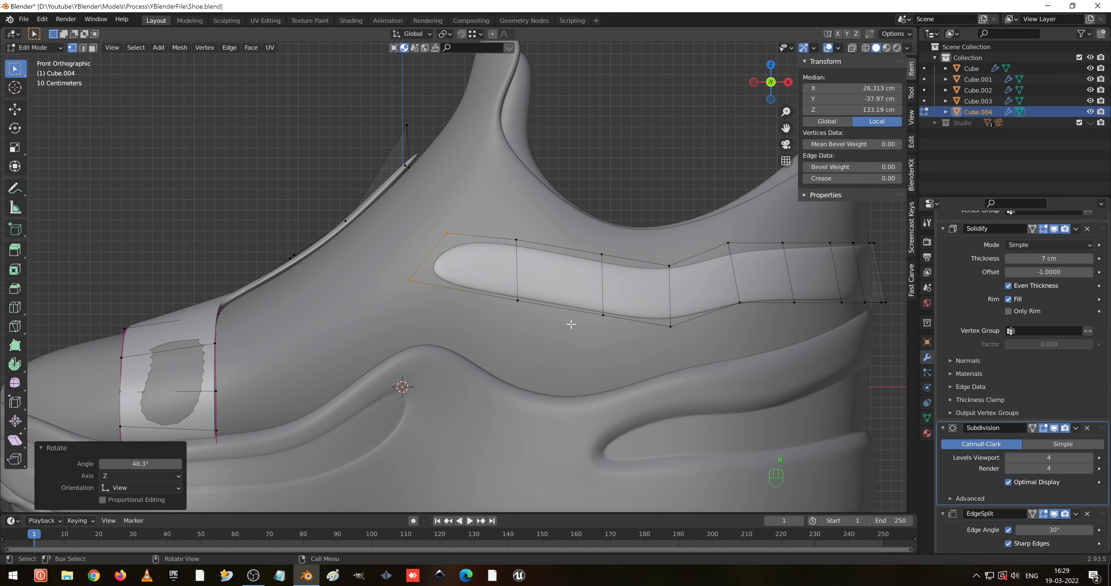
- Extrude the flap's end about -31 cm in X and 52.9 cm in Z, and move the new edge about 31.5 cm in Y
{"action": "key", "text": "e"}
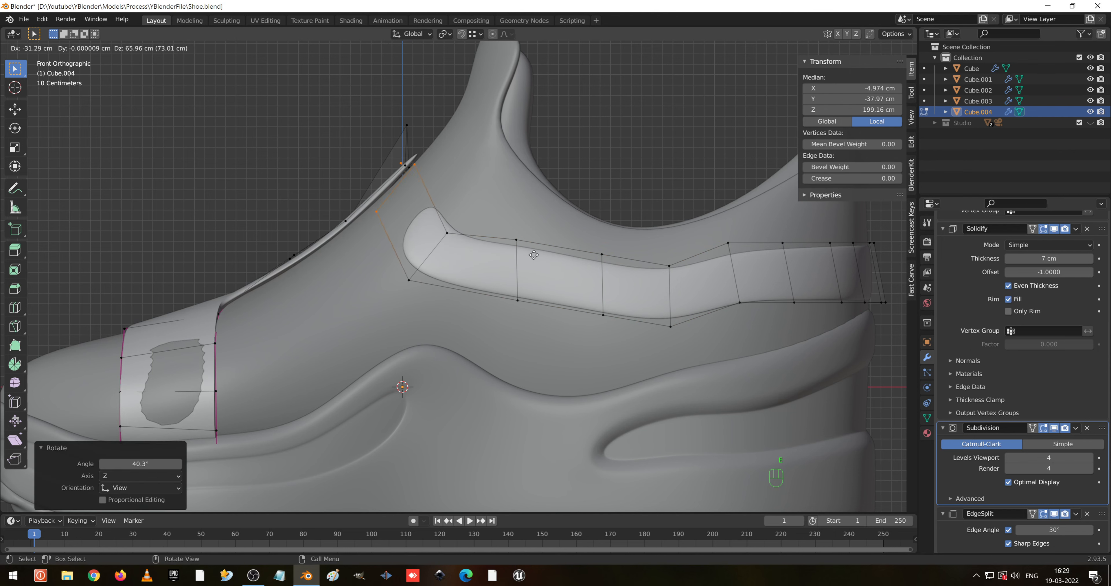
{"action": "left_click", "coordinate": [534, 276]}
{"action": "middle_click_drag", "start_coordinate": [533, 276], "coordinate": [506, 205]}
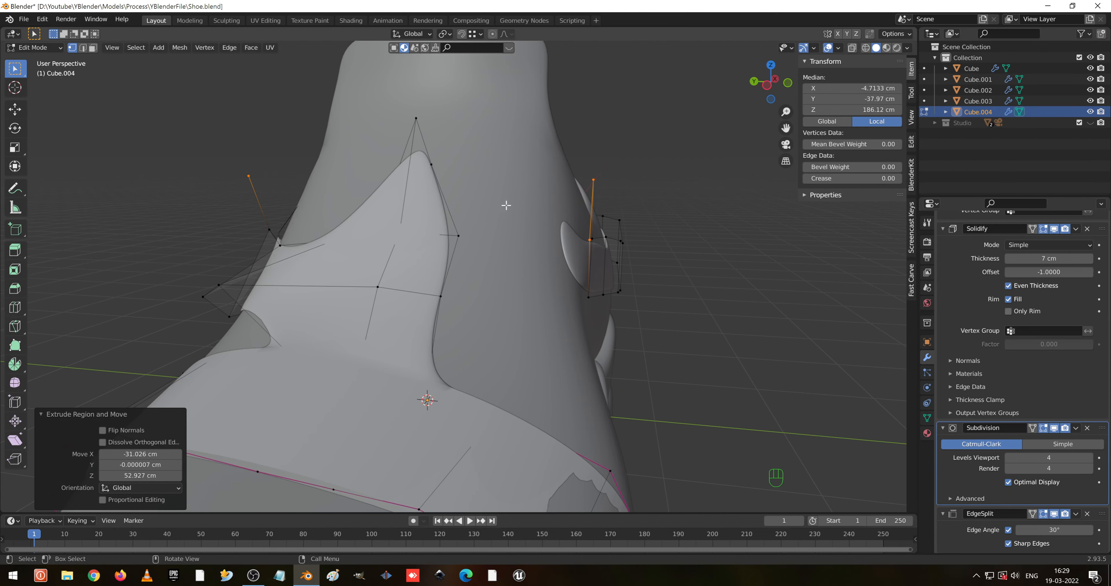
{"action": "key", "text": "g"}
{"action": "key", "text": "y"}
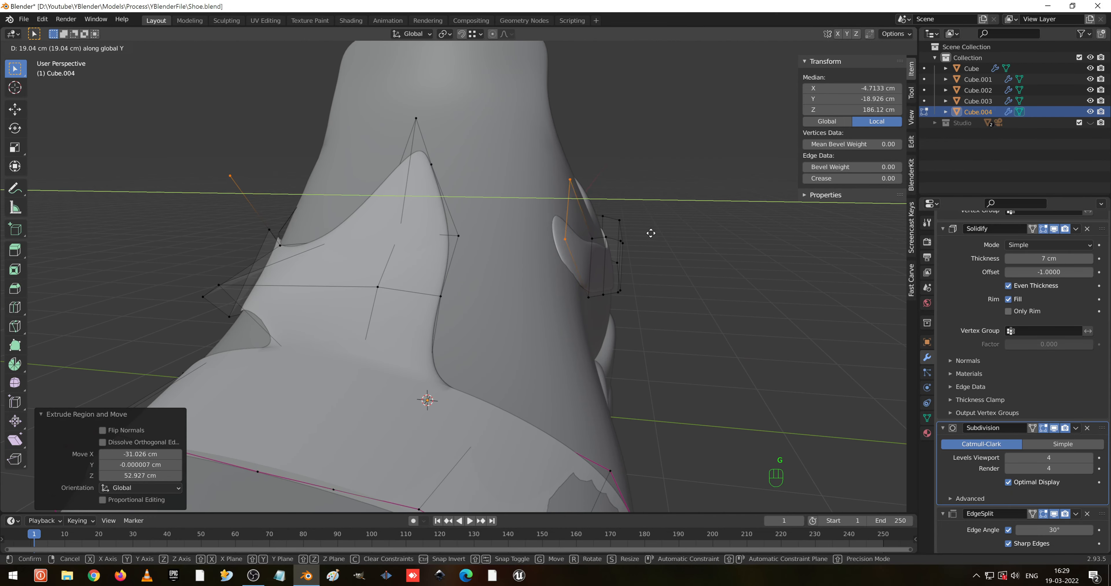
{"action": "left_click", "coordinate": [644, 235]}
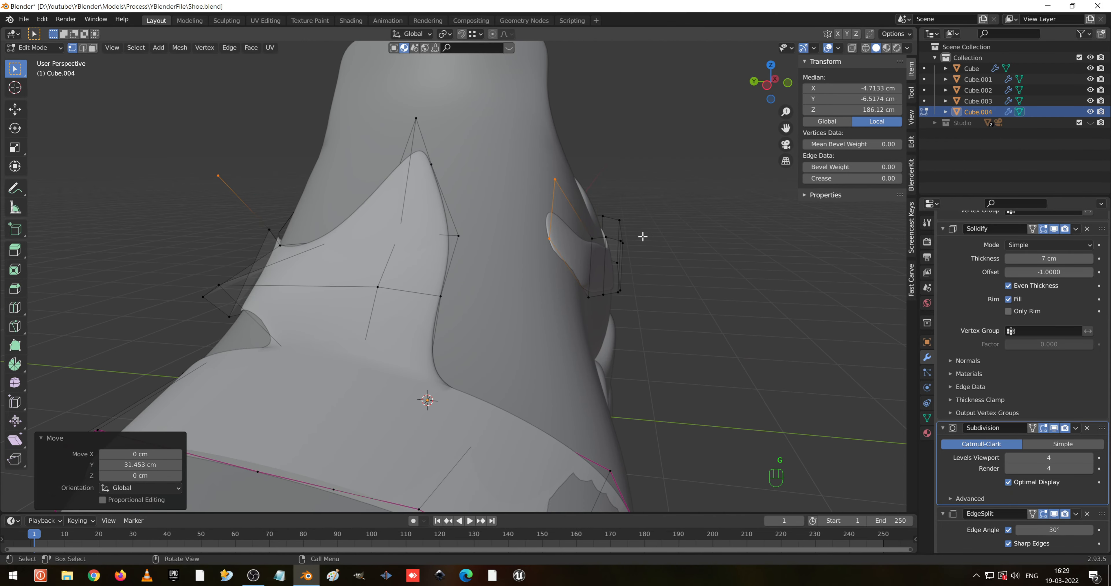
{"action": "key", "text": "e"}
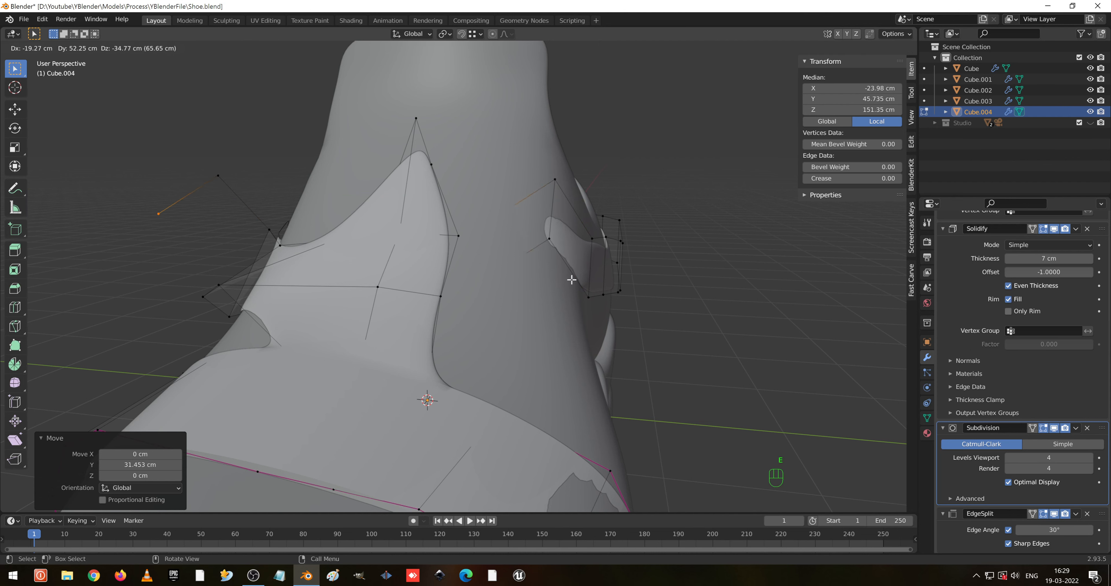
{"action": "right_click", "coordinate": [573, 277]}
{"action": "key", "text": "ctrl+z"}
{"action": "key", "text": "ctrl+z"}
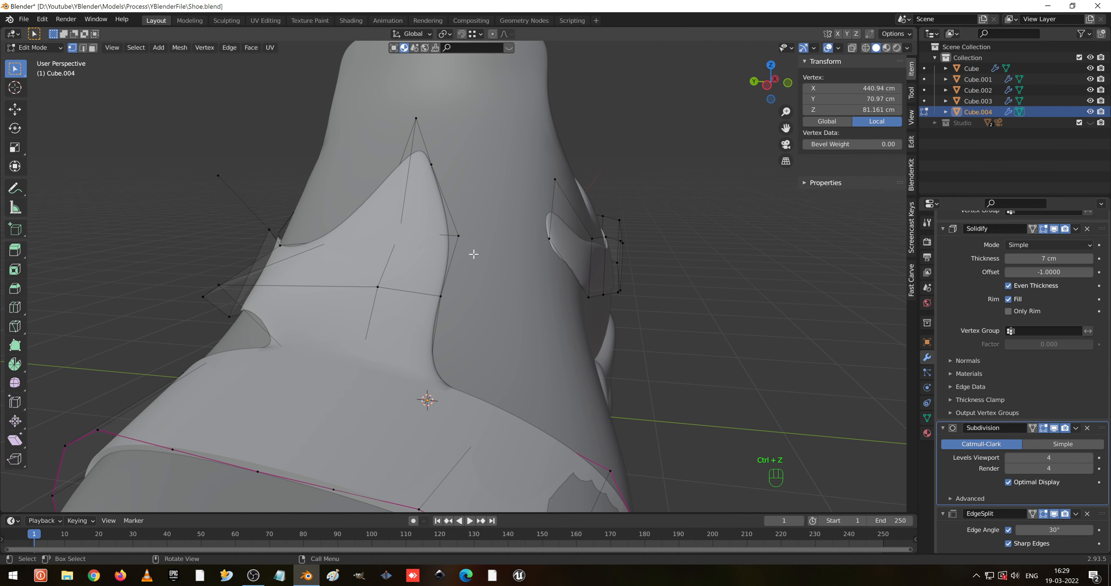
- Fill a face between the instep tongue's side edge and the flap's end edge, and add one centred loop cut across it
{"action": "left_click", "coordinate": [455, 246], "text": "shift"}
{"action": "left_click", "coordinate": [562, 192], "text": "shift"}
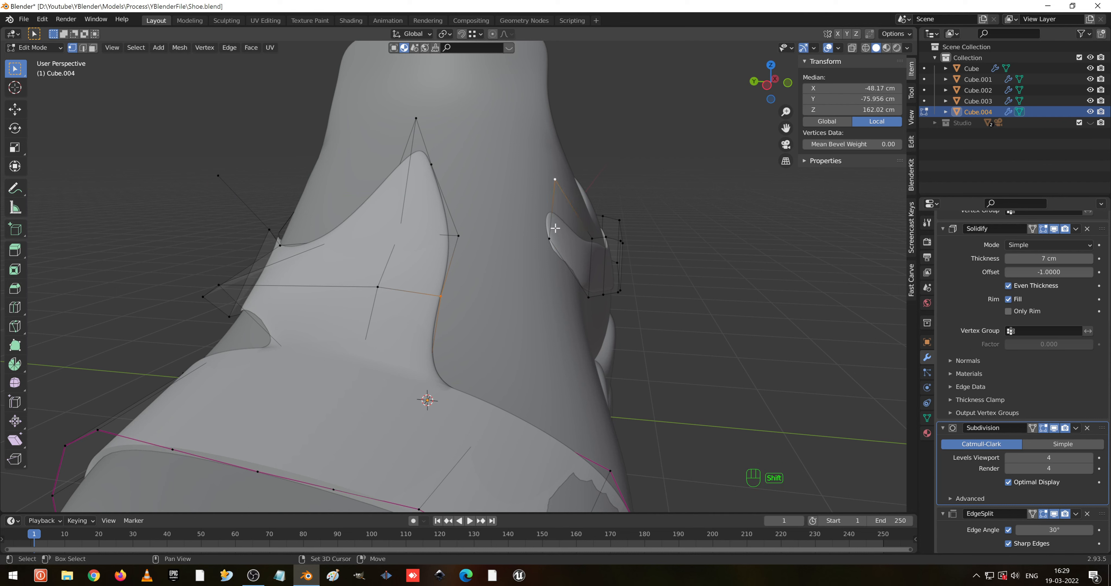
{"action": "key", "text": "f"}
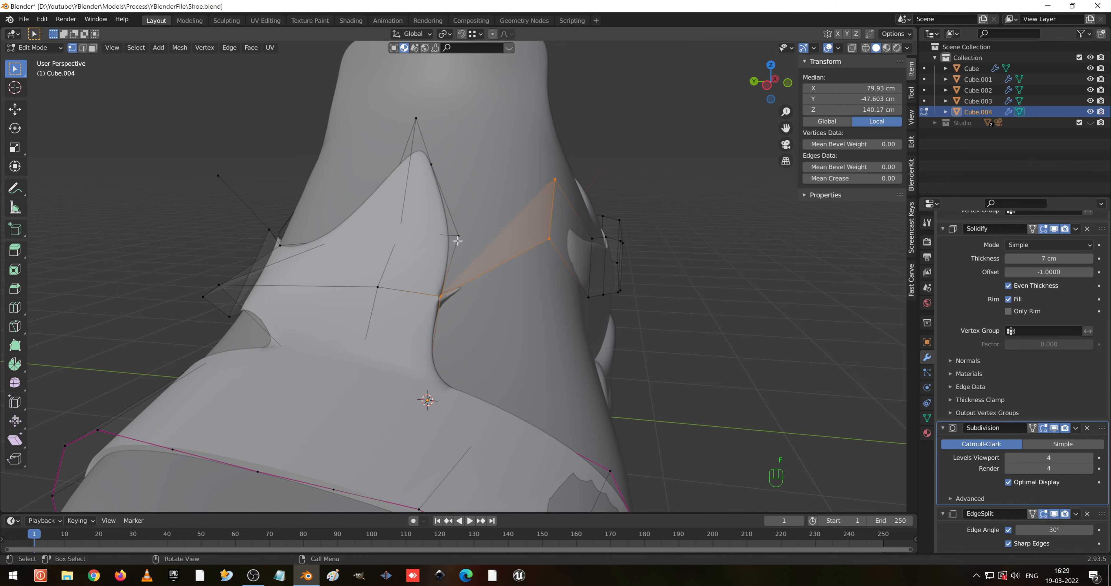
{"action": "key", "text": "ctrl+z"}
{"action": "key", "text": "ctrl+z"}
{"action": "key", "text": "f"}
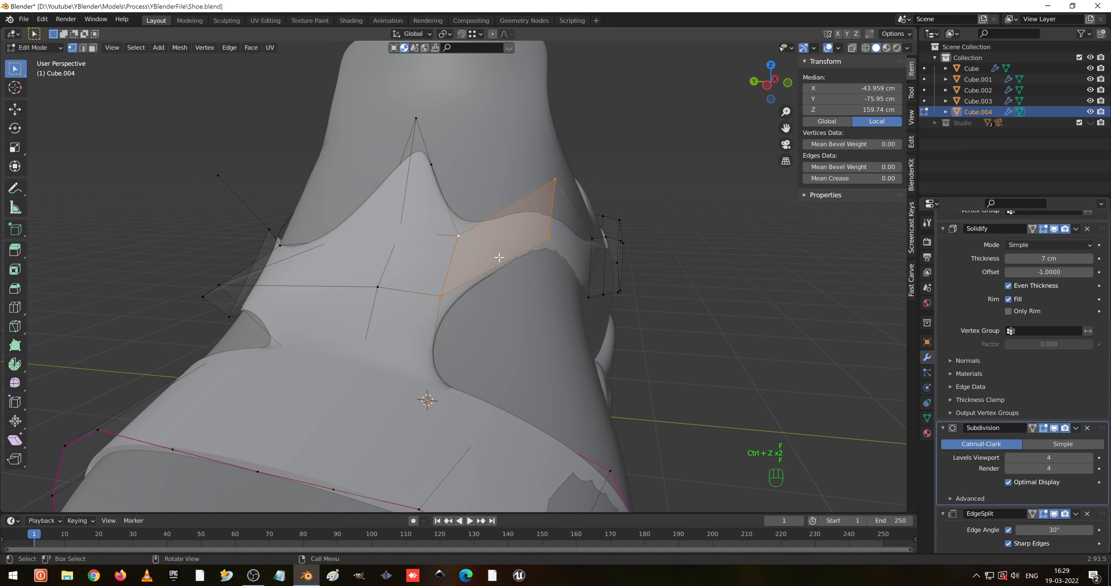
{"action": "key", "text": "ctrl+r"}
{"action": "left_click", "coordinate": [513, 229]}
{"action": "left_click", "coordinate": [514, 229]}
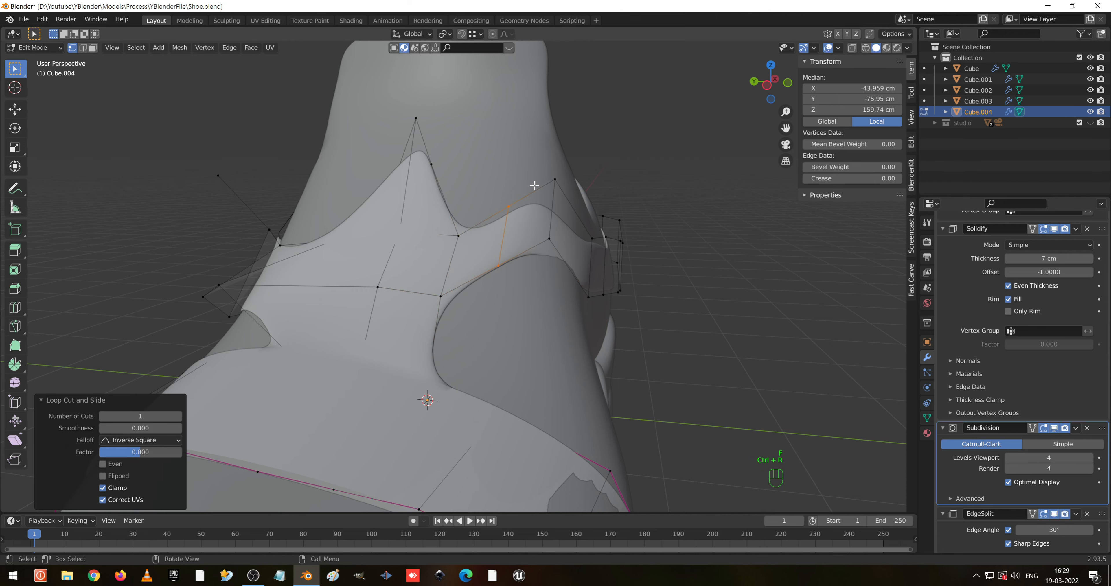
- Move the edge where the new bridge face meets the flap about -4.9 cm in X, -8.2 cm in Y and -35 cm in Z
{"action": "left_click_drag", "start_coordinate": [549, 166], "coordinate": [574, 247]}
{"action": "key", "text": "g"}
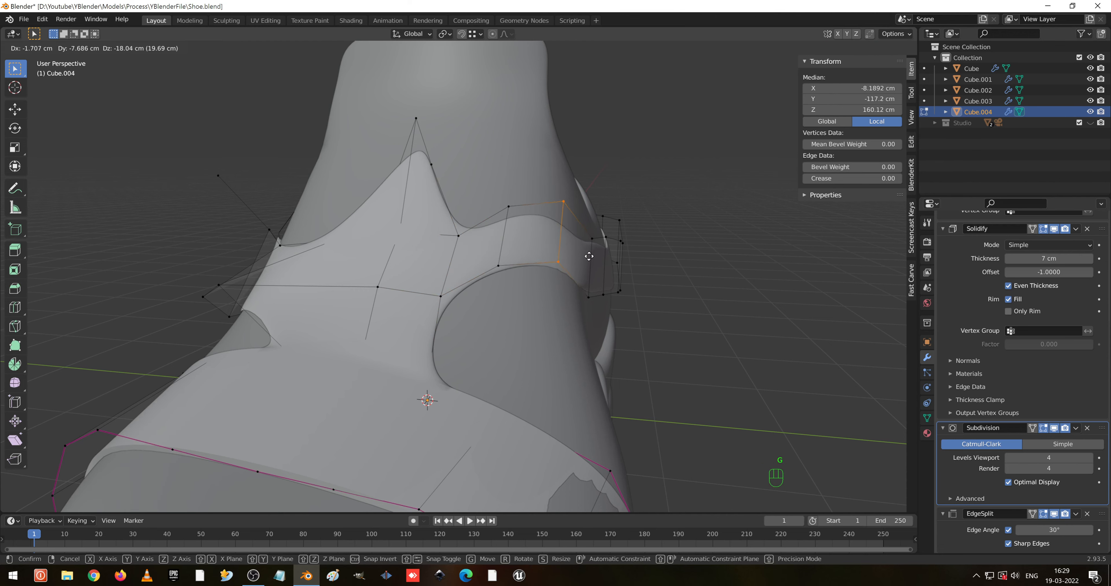
{"action": "left_click", "coordinate": [589, 262]}
{"action": "middle_click_drag", "start_coordinate": [589, 262], "coordinate": [507, 262]}
{"action": "key", "text": "ctrl+r"}
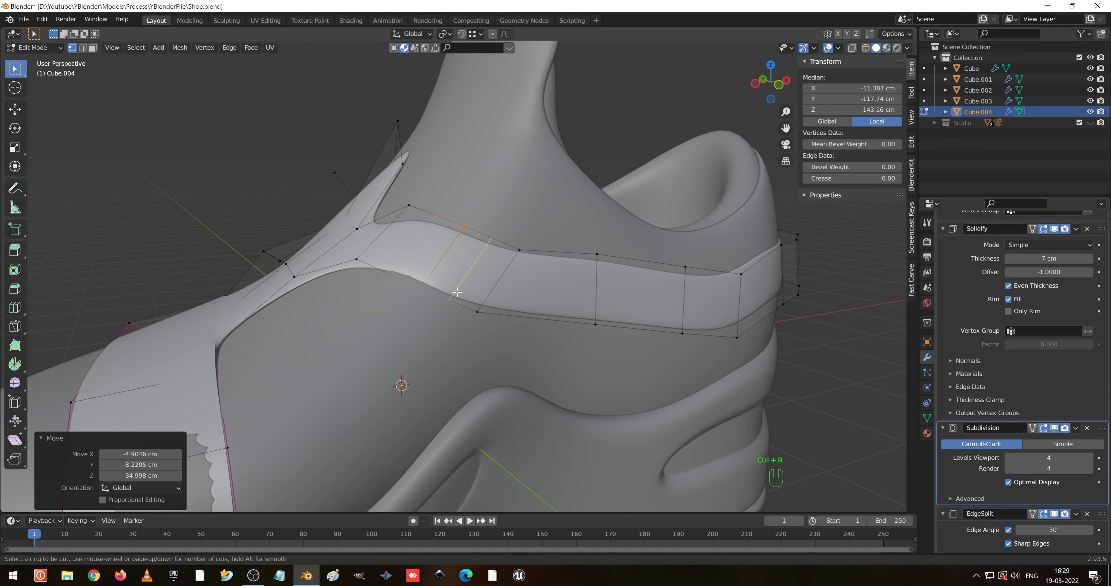
{"action": "right_click", "coordinate": [457, 295]}
- Move that edge's lower vertex about 9.2 cm in Z and -21.3 cm in Y to smooth the strap's lower border
{"action": "left_click", "coordinate": [435, 290]}
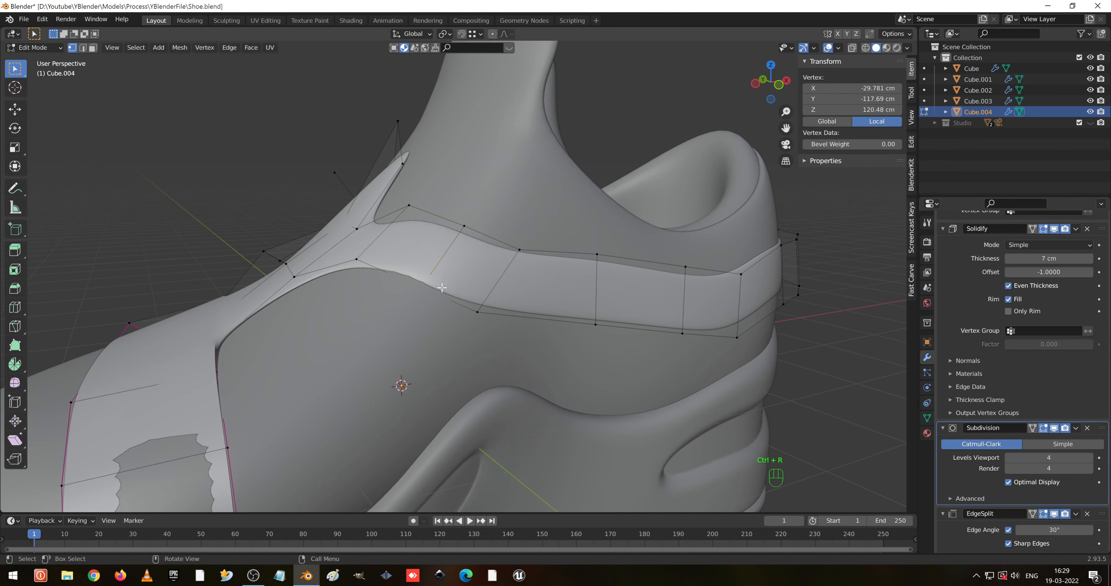
{"action": "key", "text": "g"}
{"action": "key", "text": "z"}
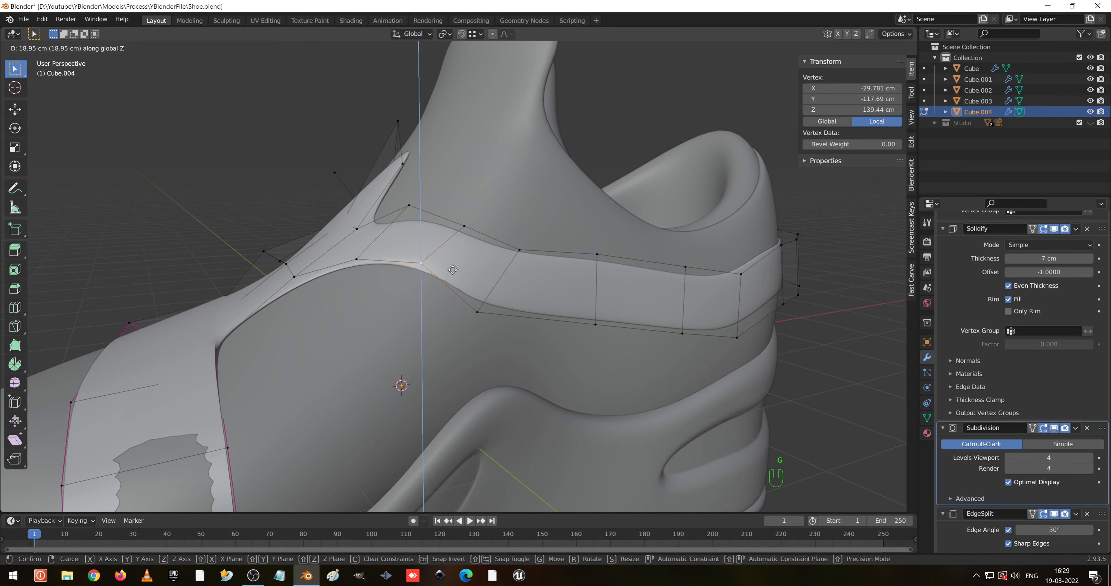
{"action": "left_click", "coordinate": [453, 271]}
{"action": "key", "text": "g"}
{"action": "key", "text": "y"}
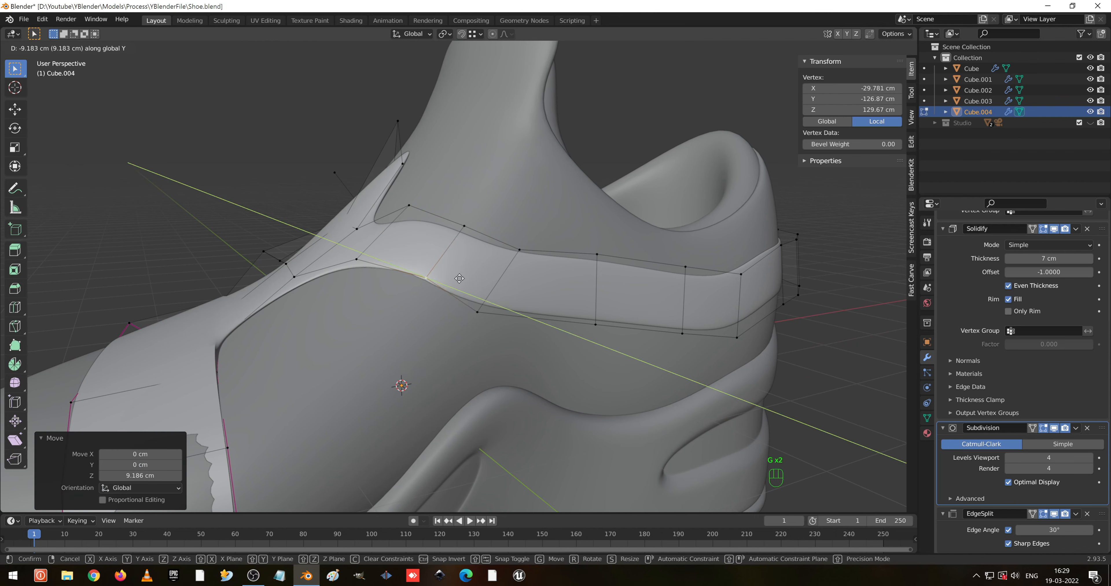
{"action": "left_click", "coordinate": [463, 280]}
- Move the bridge's middle cross edge about -23.4 cm in Y and -6.8 cm in Z to follow the shoe's surface
{"action": "middle_click_drag", "start_coordinate": [463, 281], "coordinate": [493, 246]}
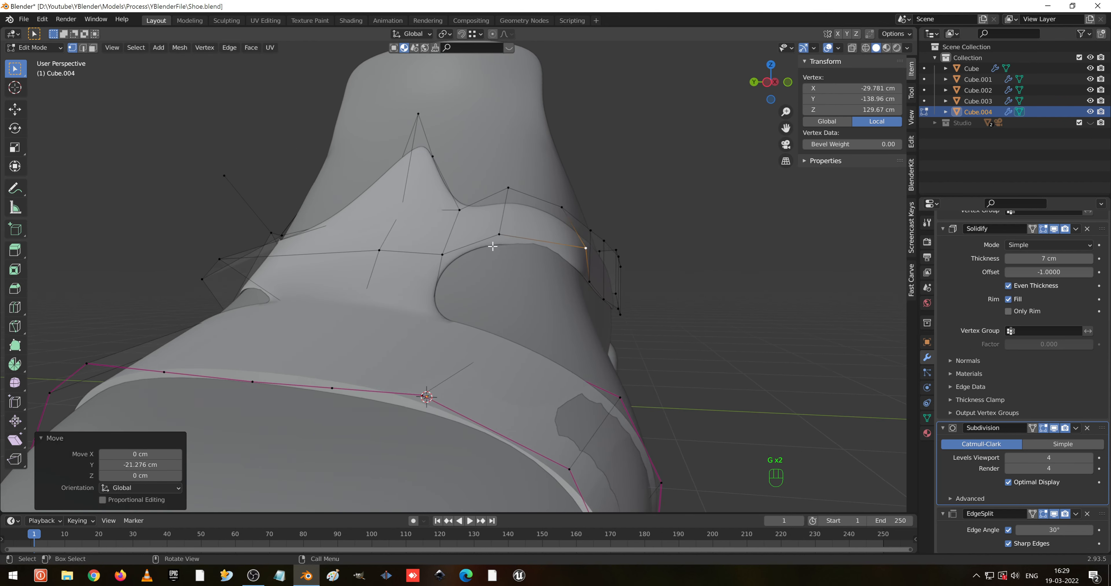
{"action": "scroll", "coordinate": [523, 239], "scroll_direction": "up", "scroll_amount": 1}
{"action": "left_click", "coordinate": [511, 229]}
{"action": "left_click", "coordinate": [522, 166], "text": "shift"}
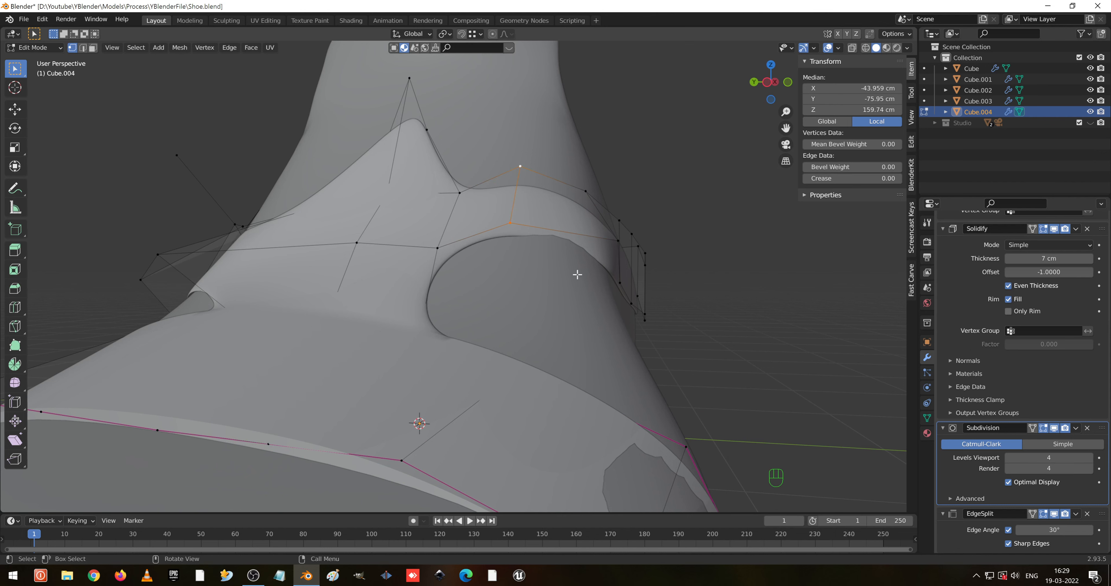
{"action": "key", "text": "g"}
{"action": "key", "text": "y"}
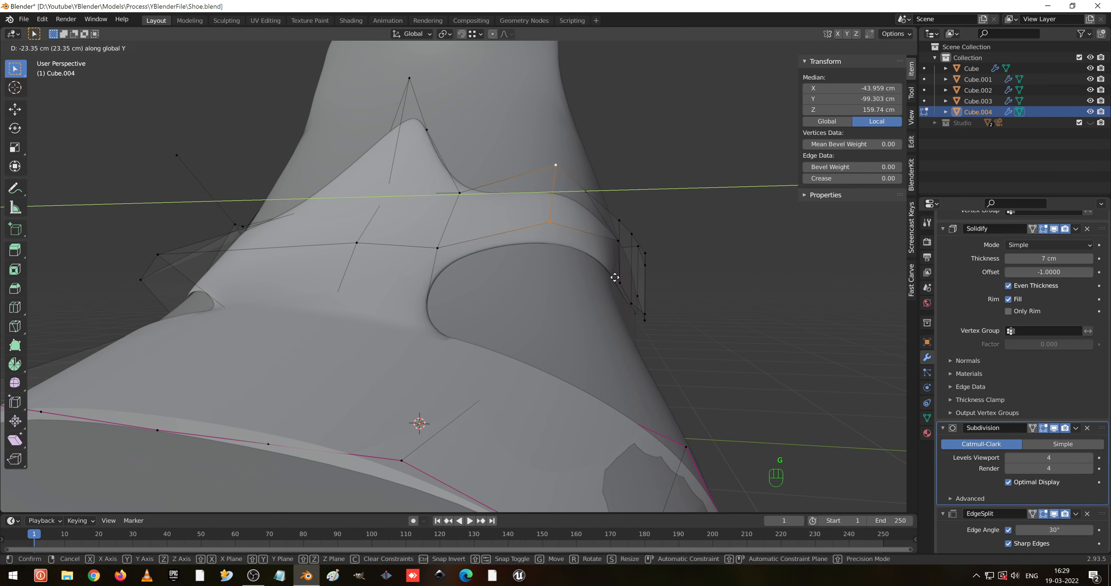
{"action": "left_click", "coordinate": [615, 277]}
{"action": "key", "text": "g"}
{"action": "key", "text": "z"}
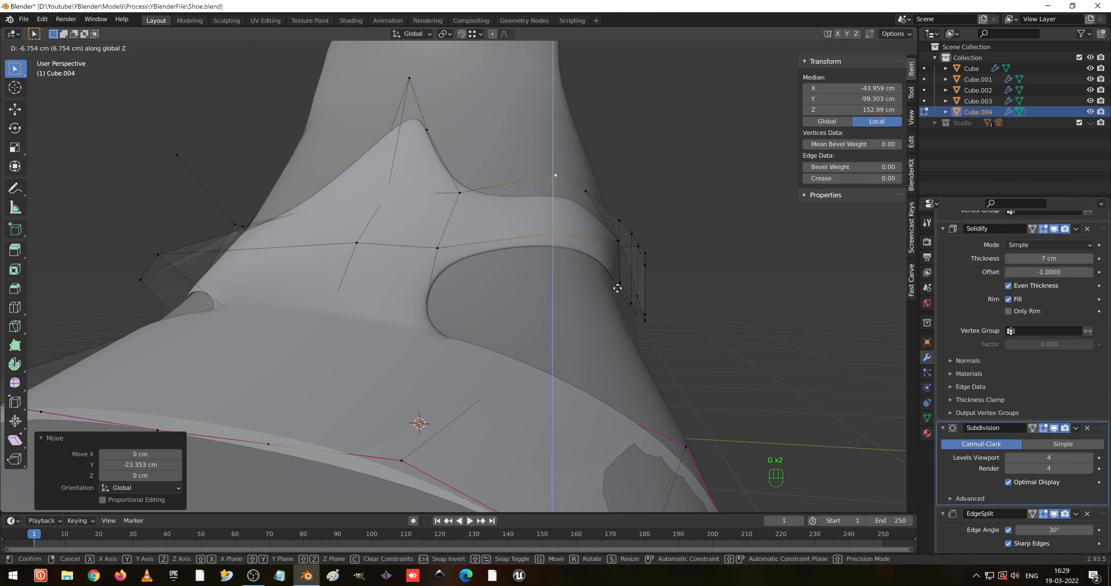
{"action": "left_click", "coordinate": [618, 289]}
- Nudge the cross edge between the bridge and the flap about 1.1 cm in X, 0.1 cm in Y and 2.2 cm in Z
{"action": "scroll", "coordinate": [467, 248], "scroll_direction": "down", "scroll_amount": 6}
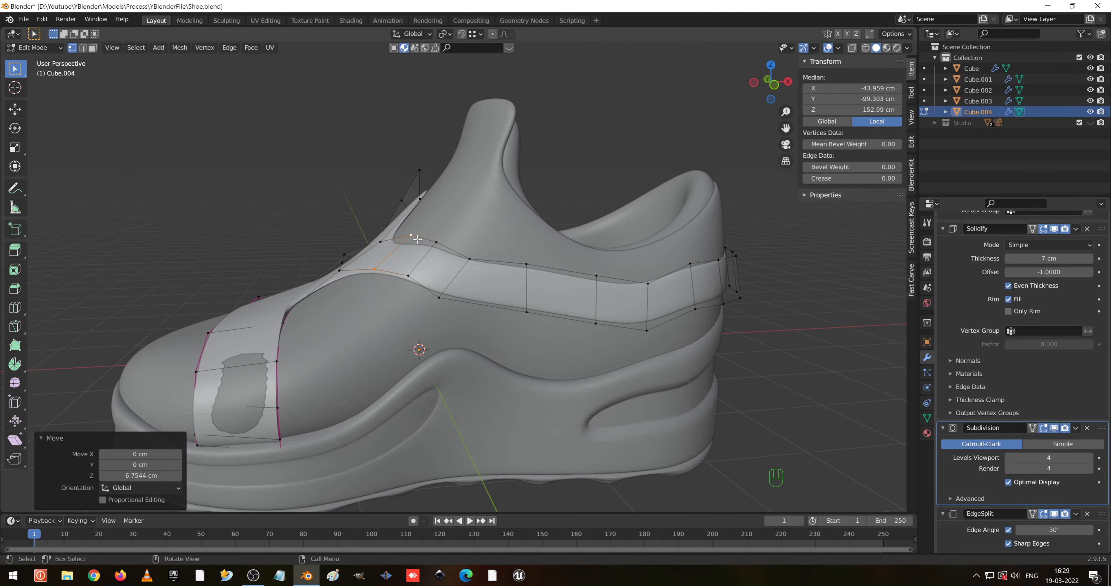
{"action": "key", "text": "alt+a"}
{"action": "left_click", "coordinate": [439, 229]}
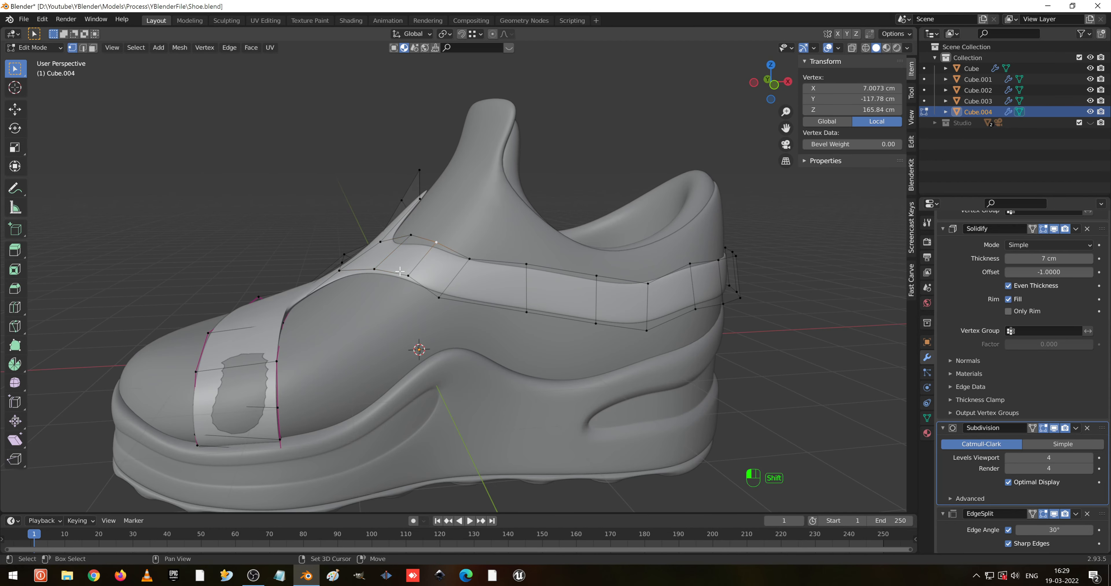
{"action": "left_click", "coordinate": [416, 281], "text": "shift"}
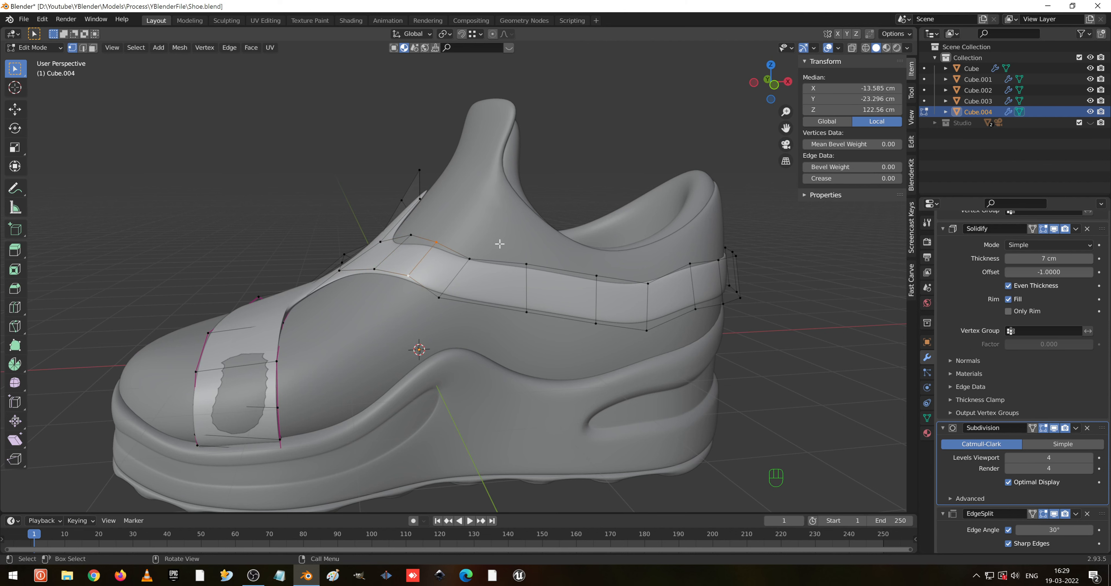
{"action": "key", "text": "g"}
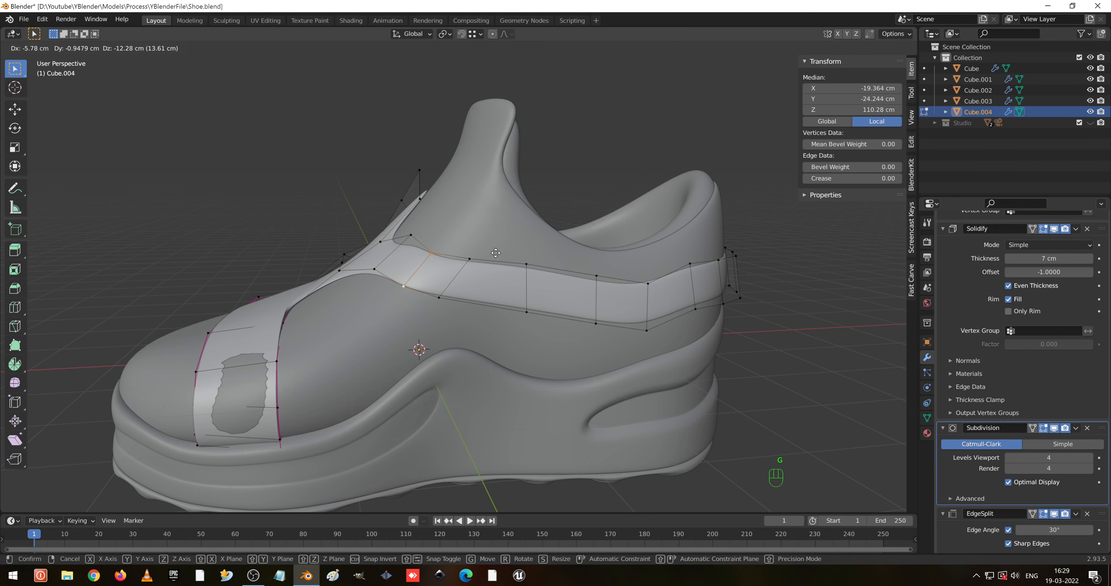
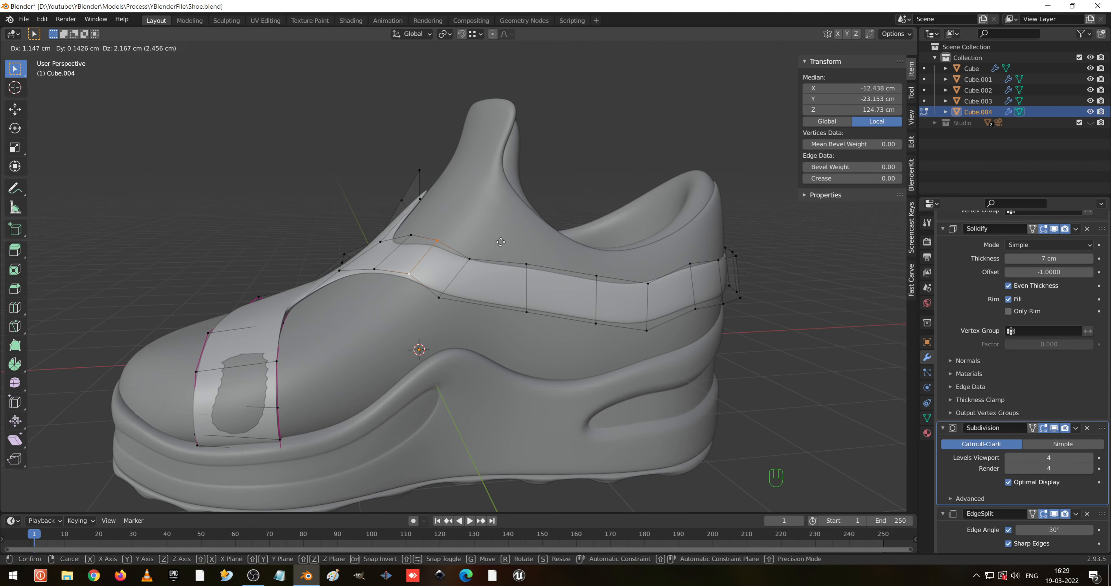
{"action": "left_click", "coordinate": [500, 243]}
- Lower the flap's cross edge just behind the bridge about 56.8 cm along Z to dip the band at mid-shoe
{"action": "scroll", "coordinate": [513, 265], "scroll_direction": "up", "scroll_amount": 2}
{"action": "middle_click_drag", "start_coordinate": [524, 280], "coordinate": [538, 275]}
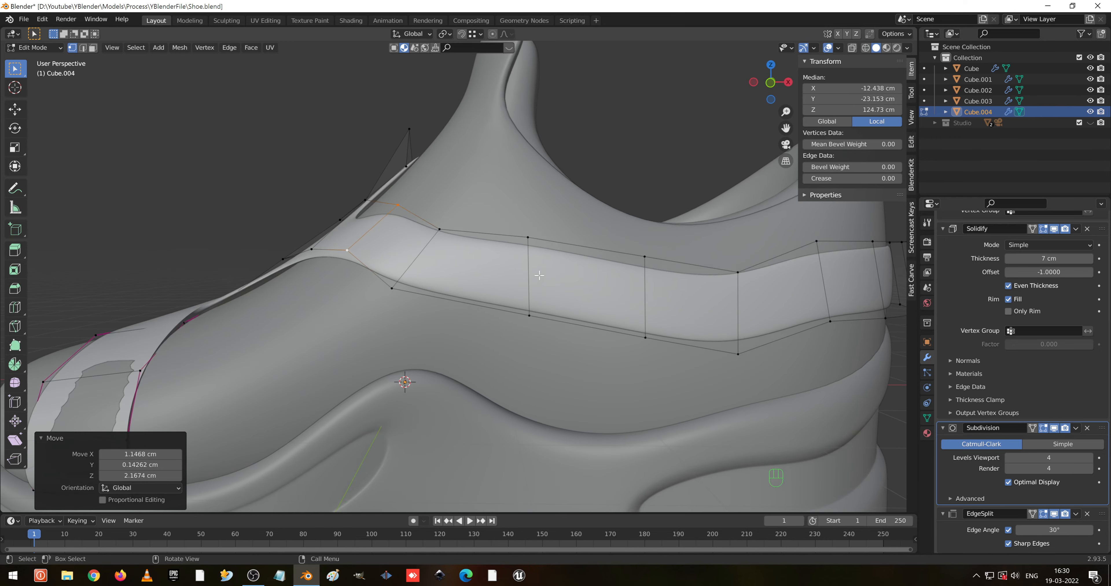
{"action": "scroll", "coordinate": [538, 276], "scroll_direction": "down", "scroll_amount": 2}
{"action": "left_click_drag", "start_coordinate": [485, 244], "coordinate": [536, 334]}
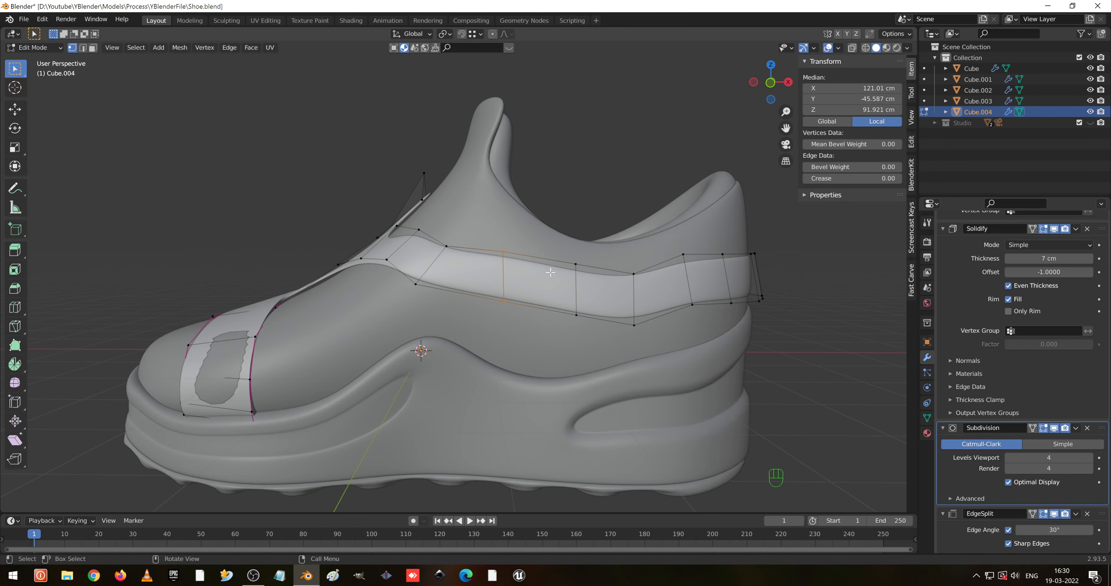
{"action": "key", "text": "g"}
{"action": "key", "text": "z"}
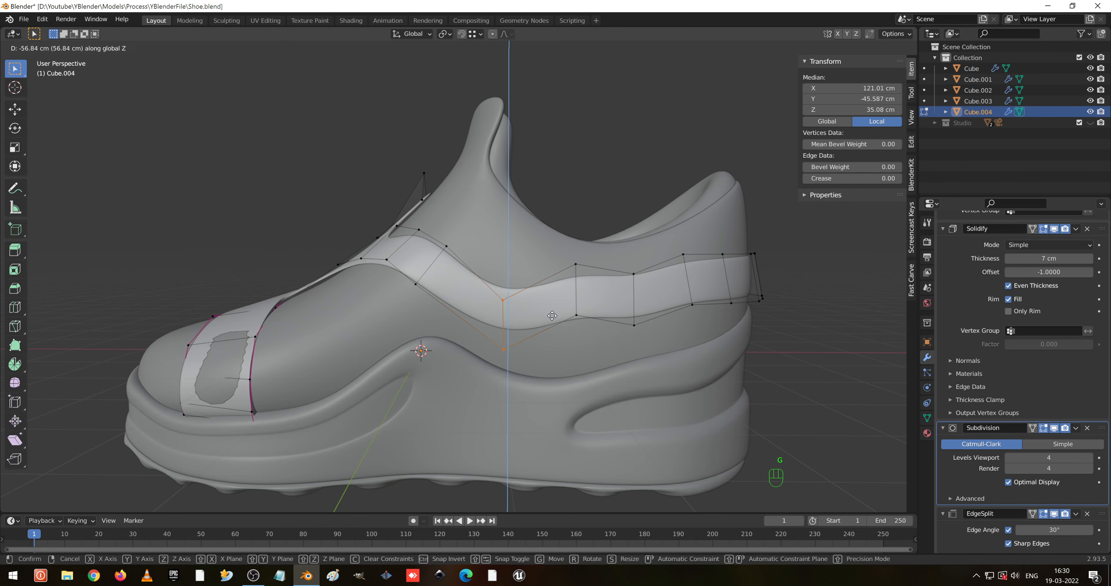
{"action": "left_click", "coordinate": [552, 316]}
- Lower the following cross edge toward the heel about 34.3 cm along Z to continue the dip
{"action": "middle_click_drag", "start_coordinate": [552, 316], "coordinate": [536, 303]}
{"action": "left_click_drag", "start_coordinate": [542, 228], "coordinate": [582, 309]}
{"action": "key", "text": "g"}
{"action": "key", "text": "z"}
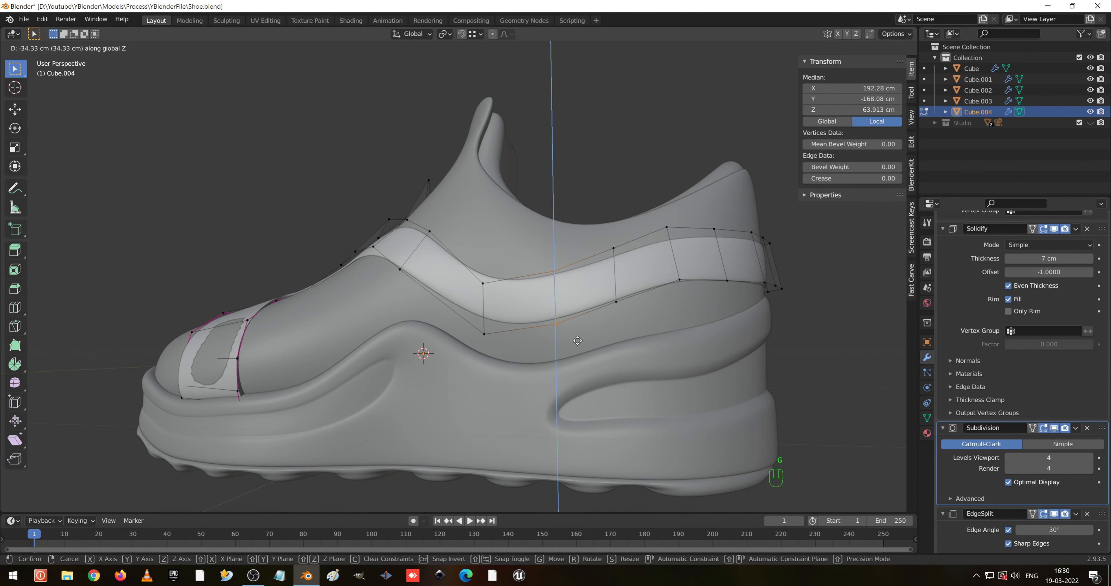
{"action": "left_click", "coordinate": [578, 341]}
- Lower the following two side cross edges about 11.5 cm and 10.6 cm along Z so the band rises gradually
{"action": "left_click_drag", "start_coordinate": [610, 231], "coordinate": [636, 318]}
{"action": "key", "text": "g"}
{"action": "key", "text": "z"}
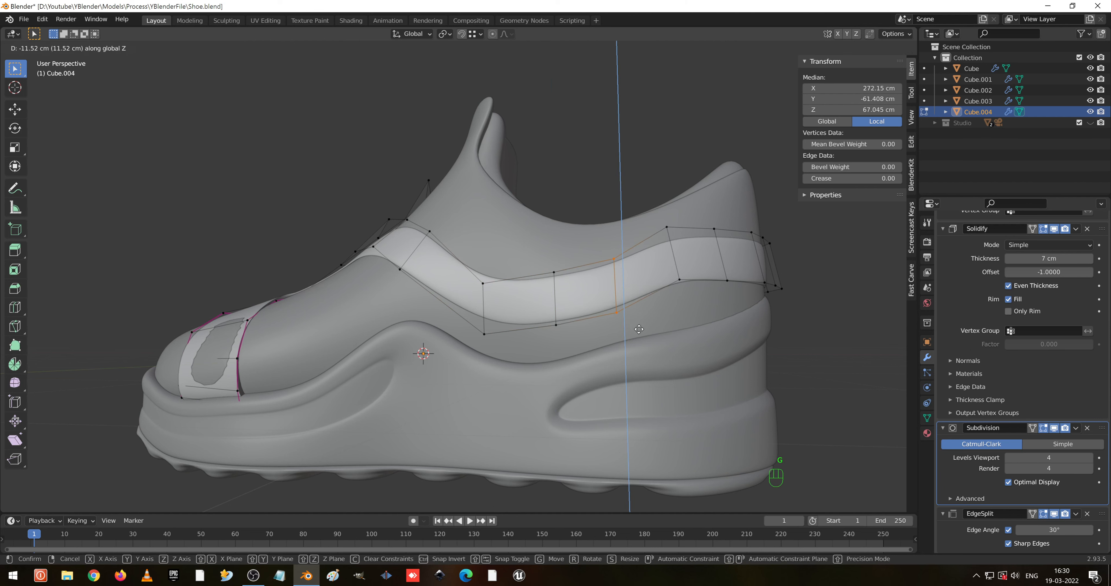
{"action": "left_click", "coordinate": [639, 330]}
{"action": "left_click_drag", "start_coordinate": [660, 212], "coordinate": [699, 287]}
{"action": "key", "text": "g"}
{"action": "key", "text": "z"}
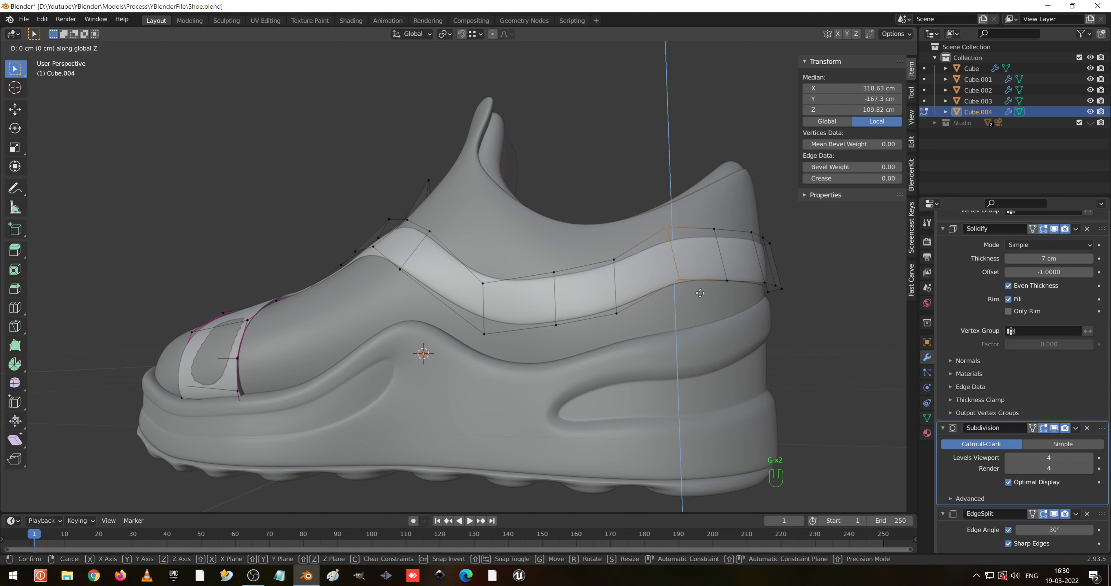
{"action": "left_click", "coordinate": [701, 297]}
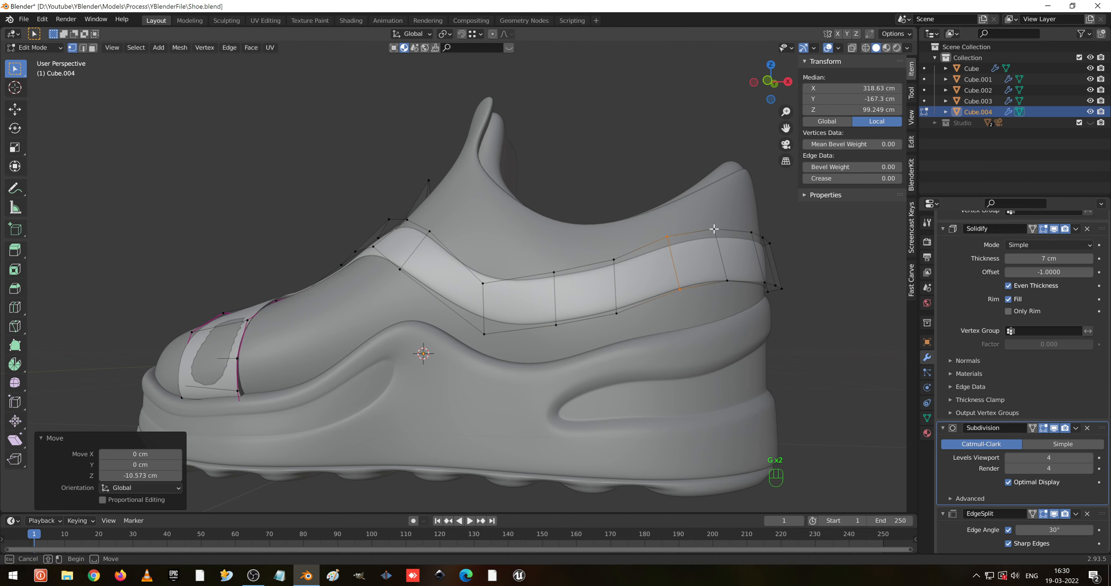
- Raise the cross edge just before the heel corner about 34.7 cm along Z
{"action": "left_click_drag", "start_coordinate": [712, 230], "coordinate": [747, 312]}
{"action": "key", "text": "g"}
{"action": "key", "text": "z"}
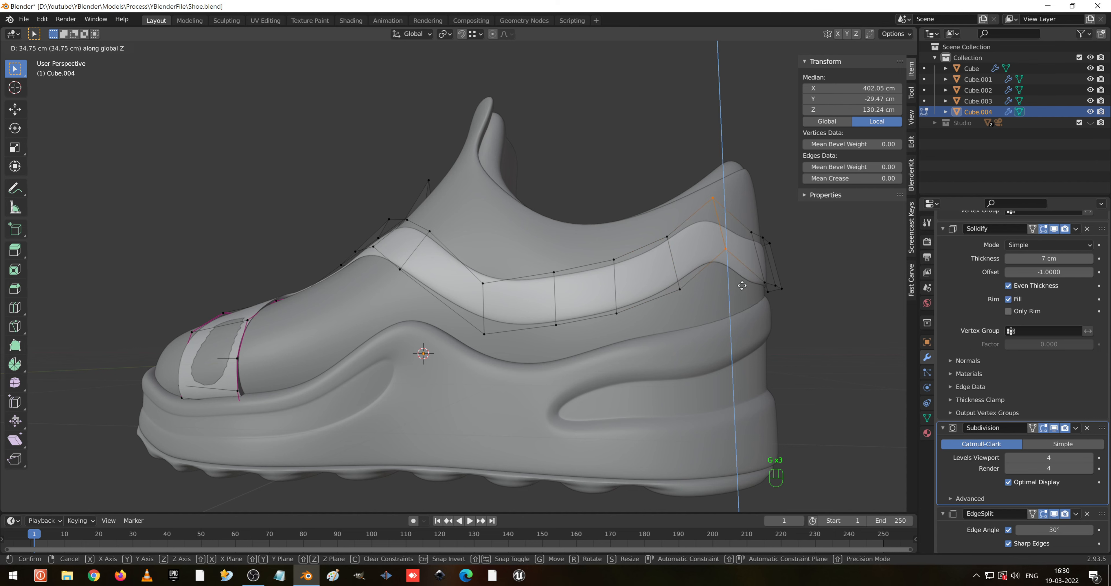
{"action": "left_click", "coordinate": [743, 285]}
- Raise the adjoining cross edge on the back of the heel about 53.8 cm along Z
{"action": "middle_click_drag", "start_coordinate": [766, 271], "coordinate": [676, 284]}
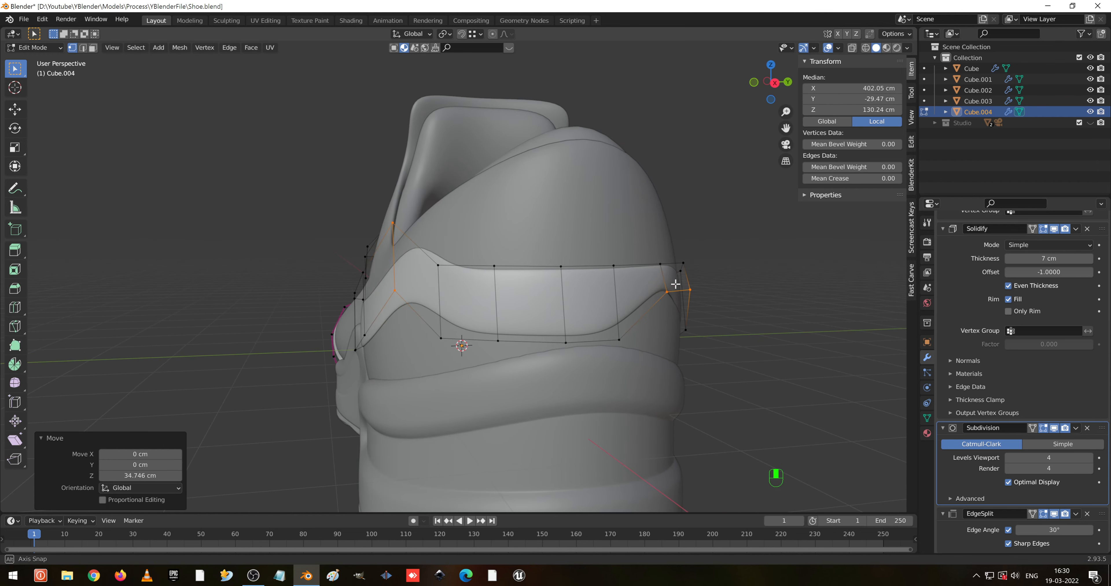
{"action": "left_click_drag", "start_coordinate": [432, 253], "coordinate": [444, 287]}
{"action": "left_click_drag", "start_coordinate": [483, 358], "coordinate": [484, 358]}
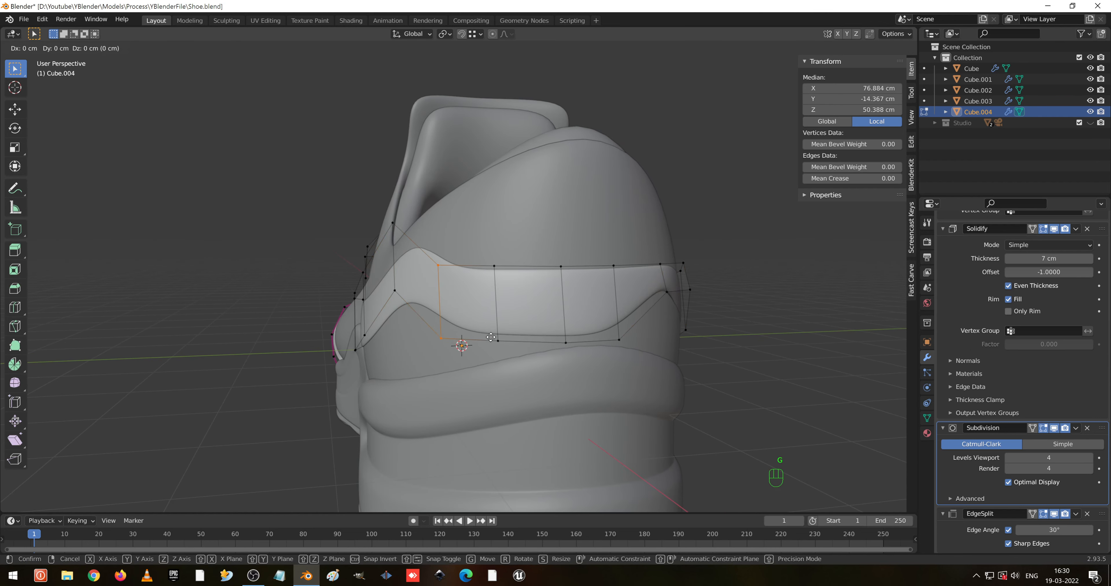
{"action": "key", "text": "g"}
{"action": "key", "text": "z"}
{"action": "left_click", "coordinate": [506, 258]}
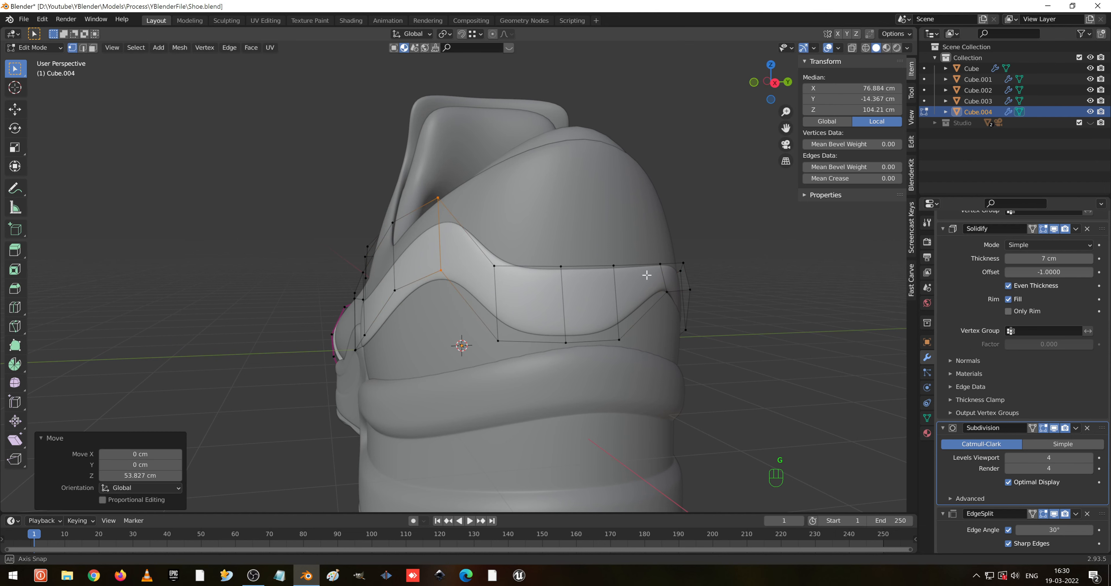
- Raise the cross edge on the opposite side of the heel about 44.3 cm along Z
{"action": "middle_click_drag", "start_coordinate": [557, 257], "coordinate": [549, 271]}
{"action": "left_click_drag", "start_coordinate": [437, 233], "coordinate": [473, 323]}
{"action": "key", "text": "g"}
{"action": "key", "text": "z"}
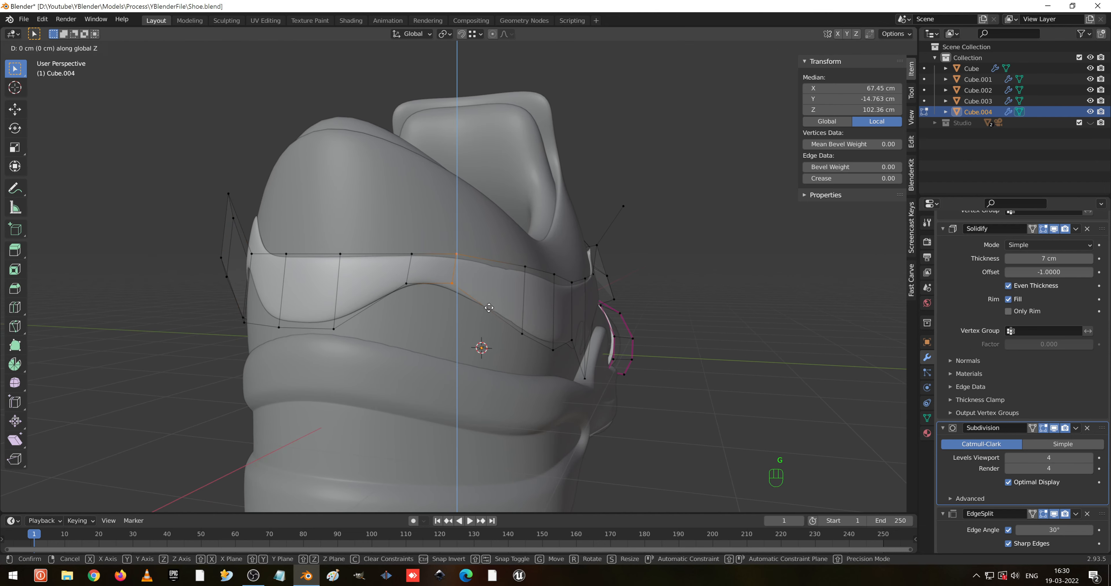
{"action": "left_click", "coordinate": [495, 295]}
{"action": "right_click", "coordinate": [504, 302]}
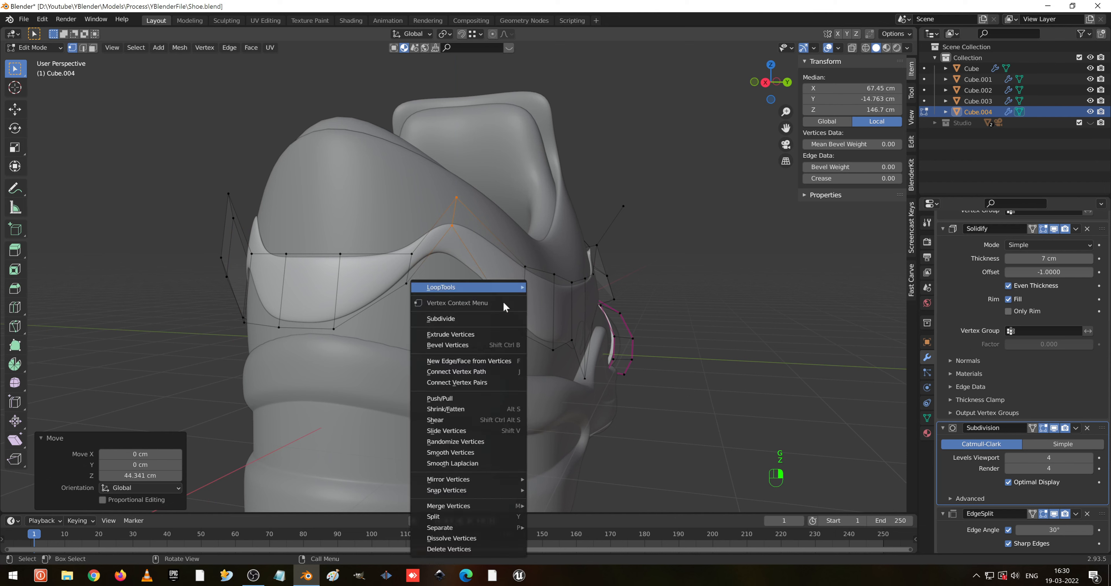
{"action": "middle_click_drag", "start_coordinate": [500, 280], "coordinate": [565, 271]}
{"action": "left_click_drag", "start_coordinate": [488, 271], "coordinate": [518, 340]}
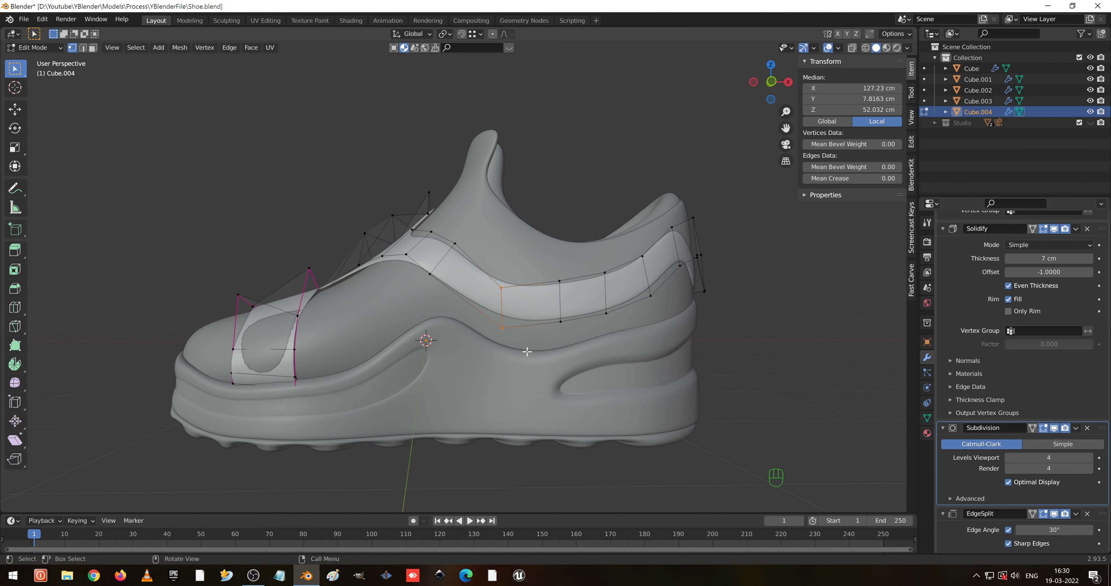
{"action": "right_click", "coordinate": [527, 338]}
{"action": "key", "text": "ctrl+z"}
{"action": "scroll", "coordinate": [601, 303], "scroll_direction": "up", "scroll_amount": 1}
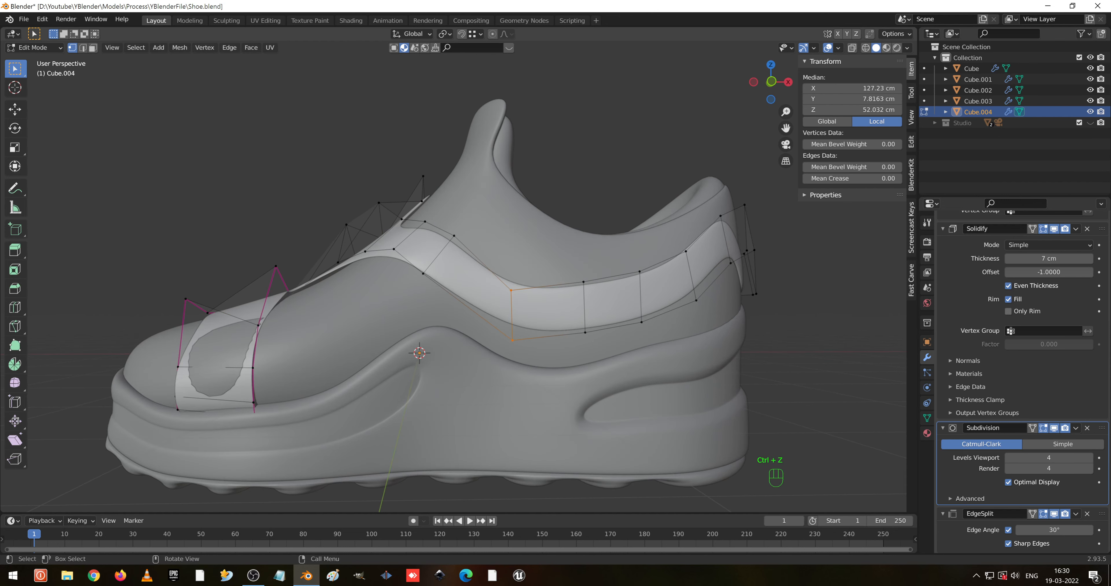
{"action": "key", "text": "s"}
{"action": "right_click", "coordinate": [590, 337]}
{"action": "middle_click_drag", "start_coordinate": [653, 298], "coordinate": [535, 311]}
{"action": "middle_click_drag", "start_coordinate": [455, 287], "coordinate": [472, 263]}
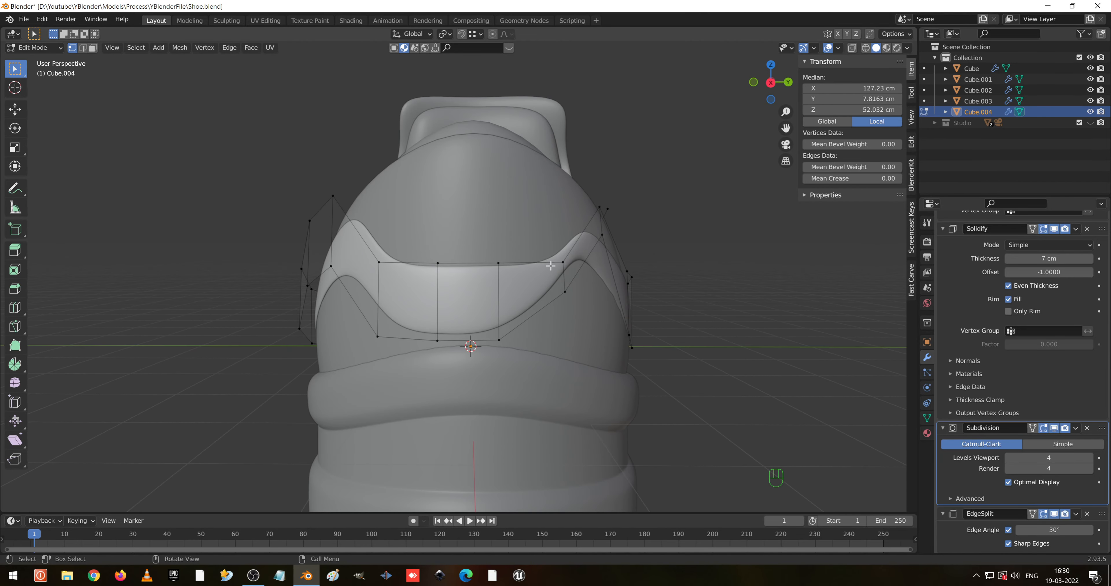
{"action": "left_click", "coordinate": [565, 277]}
{"action": "key", "text": "s"}
{"action": "key", "text": "z"}
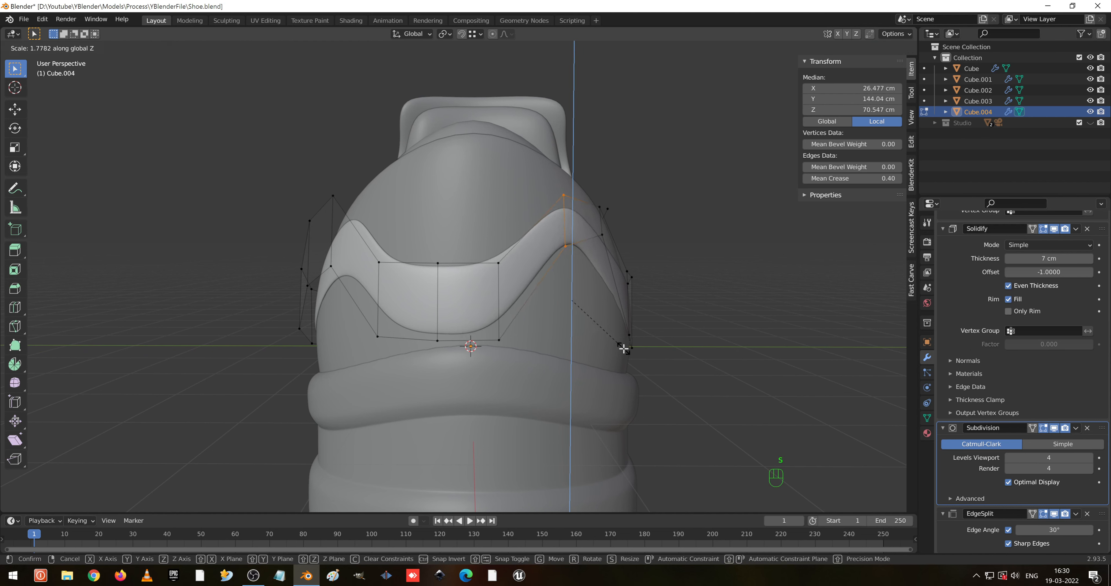
{"action": "key", "text": "z"}
{"action": "key", "text": "z"}
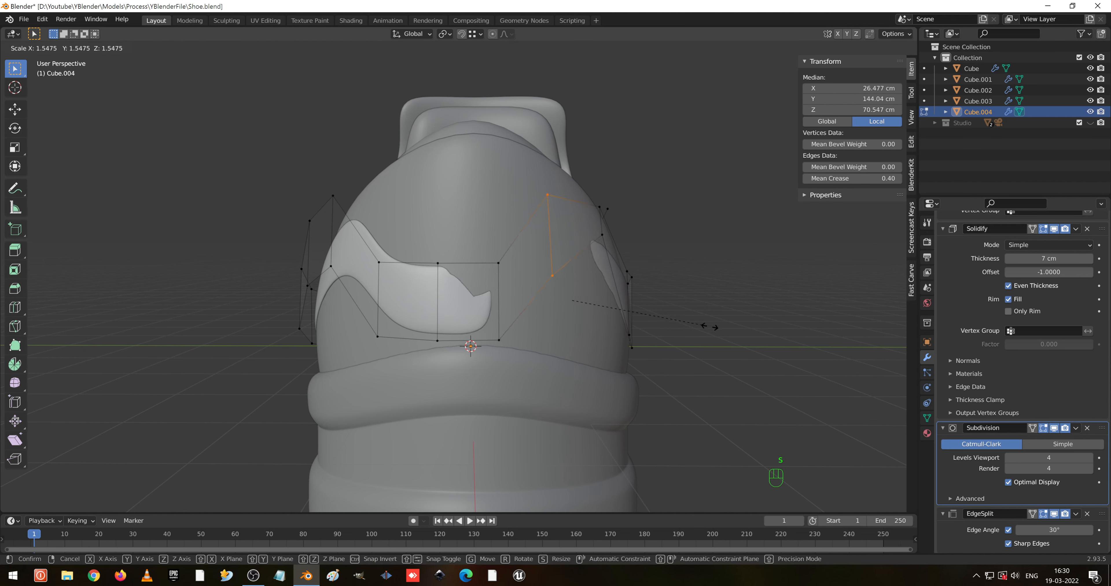
{"action": "right_click", "coordinate": [715, 329]}
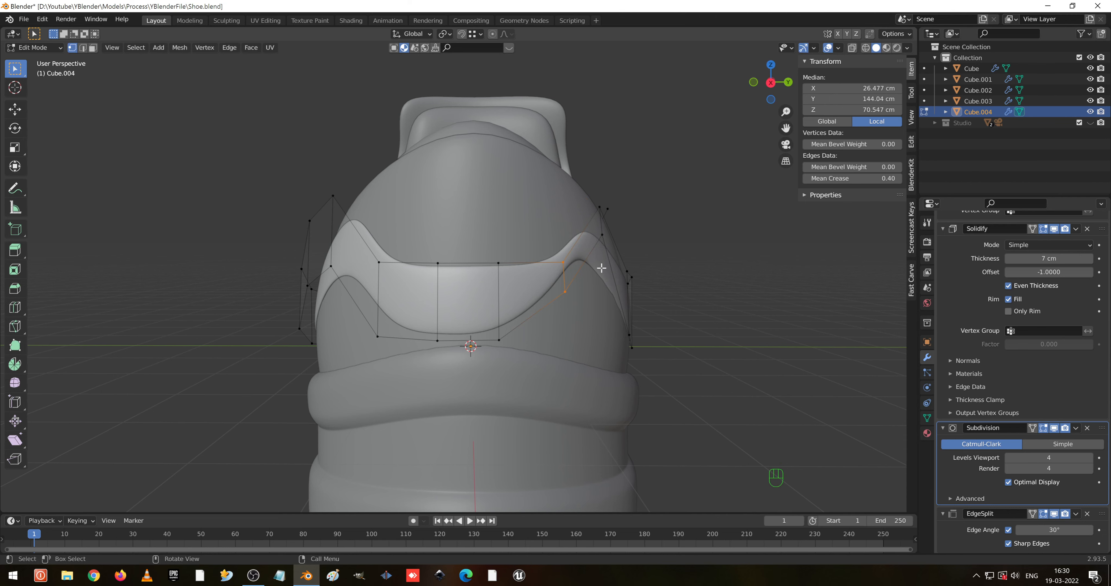
- Examine the mesh in wireframe where the flap, bridge and instep tongue meet on the shoe's other side
{"action": "middle_click_drag", "start_coordinate": [547, 178], "coordinate": [491, 173]}
{"action": "middle_click_drag", "start_coordinate": [453, 275], "coordinate": [429, 321]}
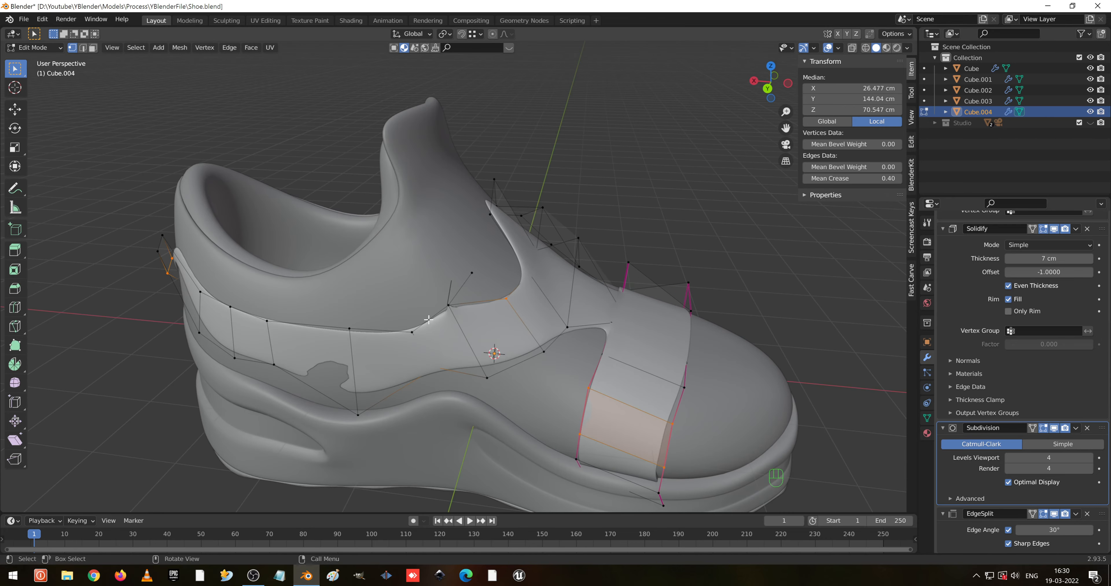
{"action": "scroll", "coordinate": [496, 288], "scroll_direction": "up", "scroll_amount": 3}
{"action": "key", "text": "shift+z"}
{"action": "left_click", "coordinate": [482, 264]}
{"action": "middle_click_drag", "start_coordinate": [534, 274], "coordinate": [481, 223]}
{"action": "key", "text": "shift+z"}
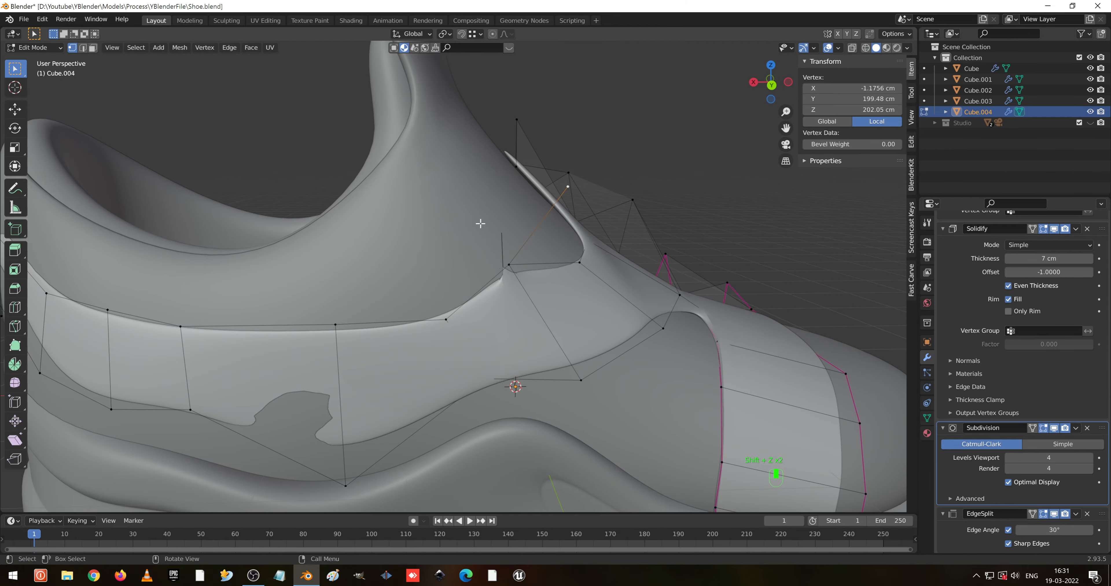
{"action": "middle_click_drag", "start_coordinate": [547, 244], "coordinate": [485, 237]}
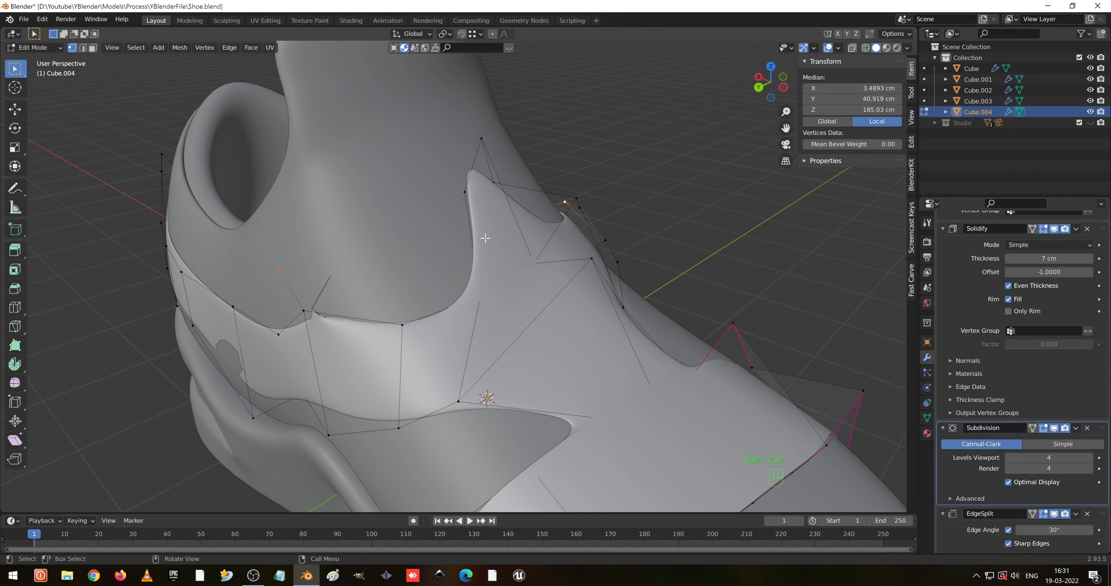
- Move the raised tip vertex of the instep tongue down toward the shoe's surface
{"action": "middle_click_drag", "start_coordinate": [527, 190], "coordinate": [576, 154]}
{"action": "left_click", "coordinate": [429, 123]}
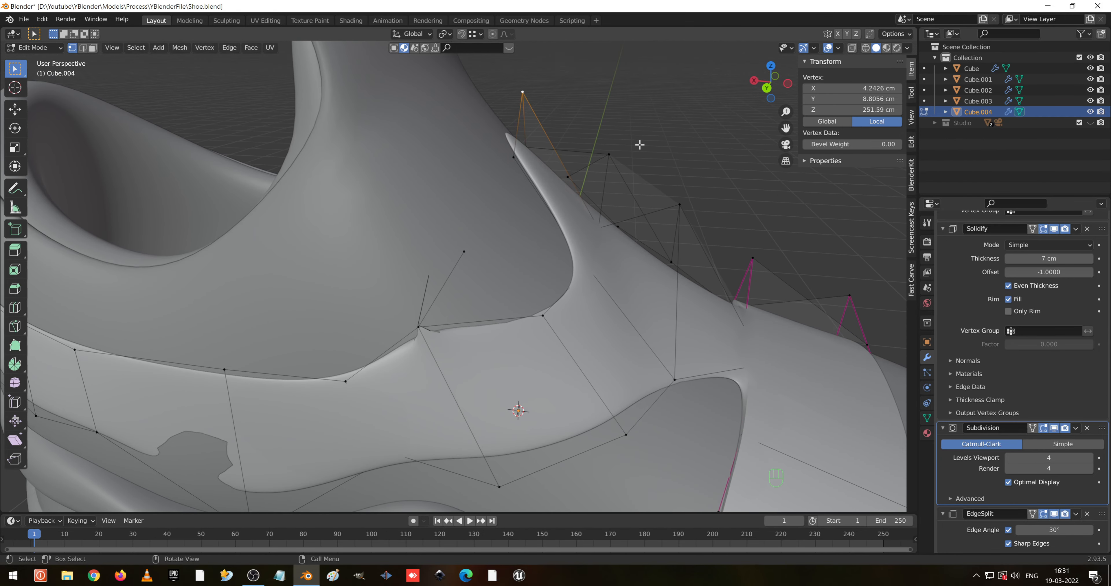
{"action": "key", "text": "g"}
{"action": "left_click", "coordinate": [601, 156]}
- Move the raised instep vertex nearest the toe strap about 3 cm in X, 8 cm in Y and -40 cm in Z
{"action": "left_click", "coordinate": [681, 205]}
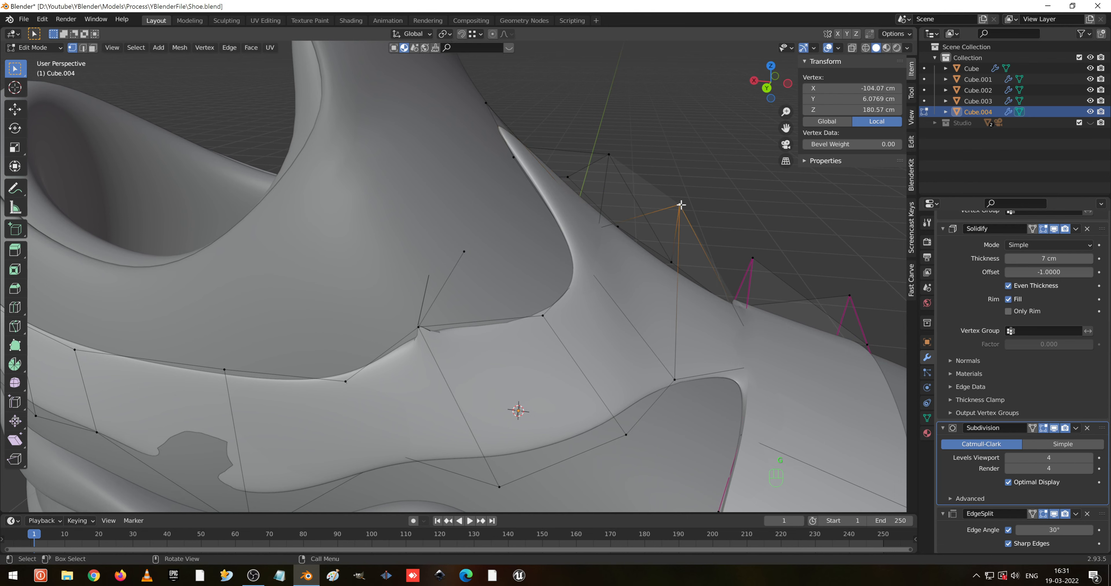
{"action": "middle_click_drag", "start_coordinate": [681, 205], "coordinate": [692, 173]}
{"action": "key", "text": "g"}
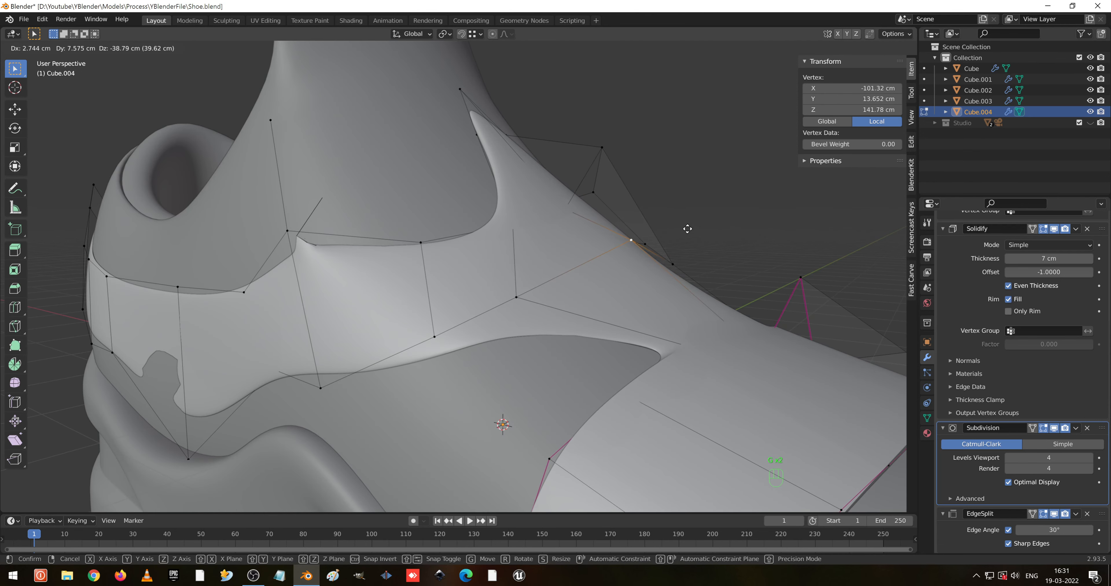
{"action": "left_click", "coordinate": [685, 234]}
- Move the raised instep vertex below the tongue tip about 2.5 cm in X, 7.8 cm in Y and -41.9 cm in Z, and fine-tune the area
{"action": "left_click", "coordinate": [602, 147]}
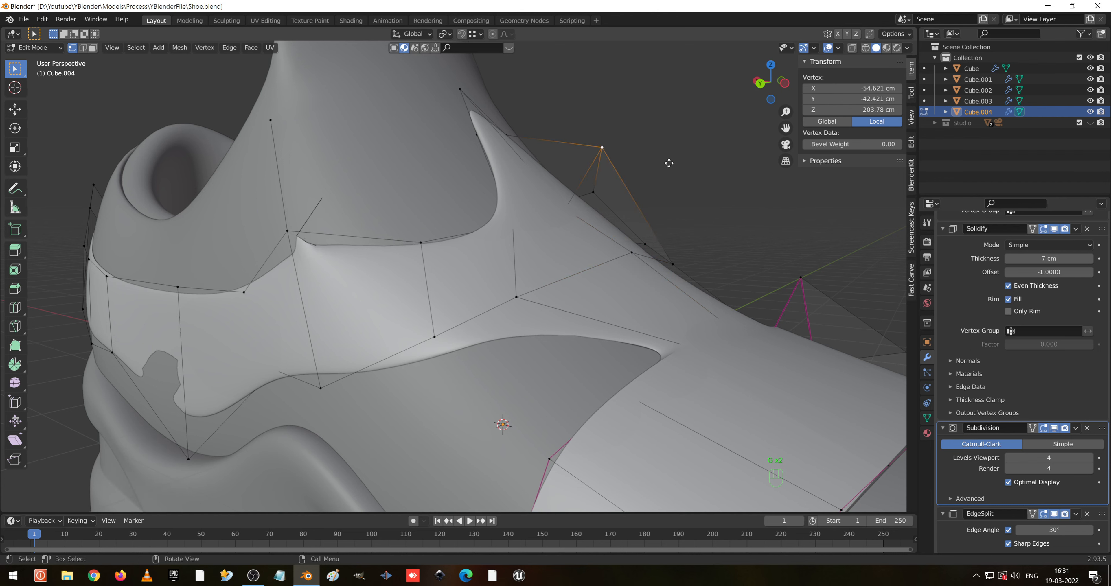
{"action": "key", "text": "g"}
{"action": "left_click", "coordinate": [664, 198]}
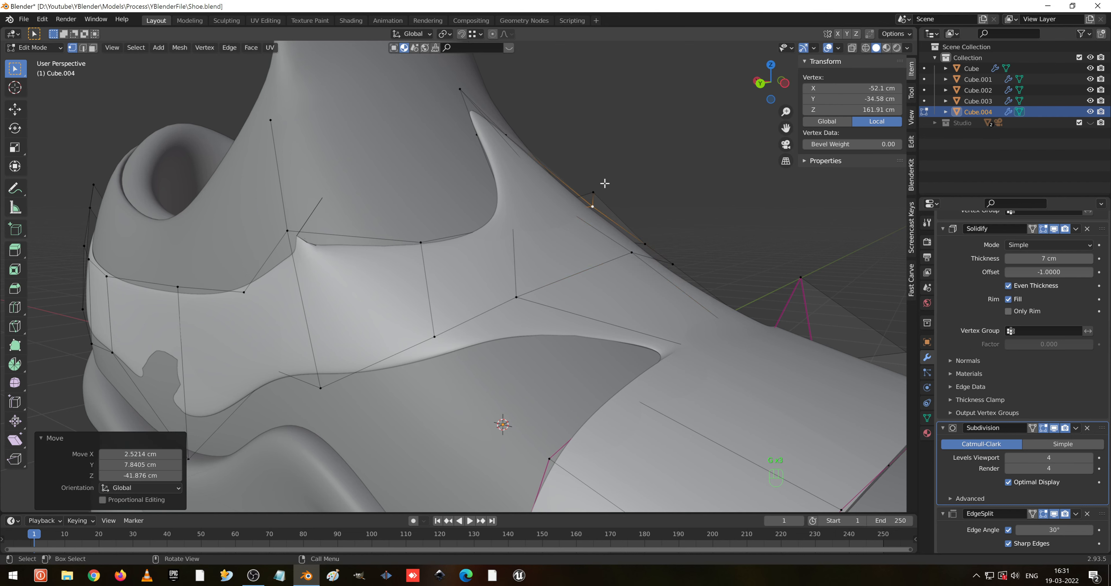
{"action": "key", "text": "g"}
{"action": "left_click", "coordinate": [647, 180]}
- Delete the stray vertex floating above the junction of the bridge and the flap
{"action": "middle_click_drag", "start_coordinate": [647, 181], "coordinate": [504, 186]}
{"action": "left_click_drag", "start_coordinate": [634, 86], "coordinate": [752, 171]}
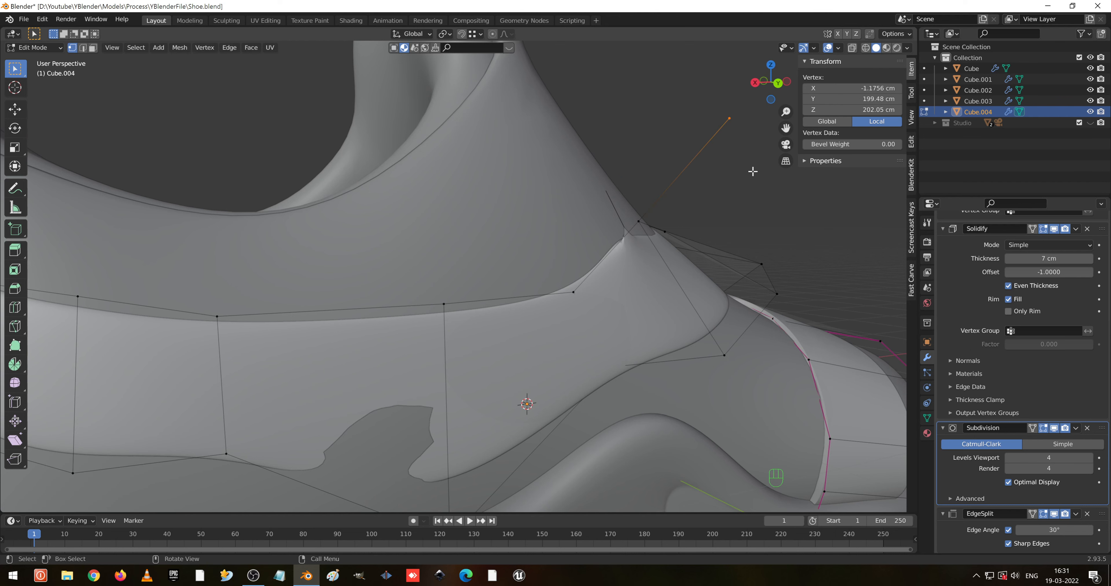
{"action": "key", "text": "x"}
{"action": "left_click", "coordinate": [755, 175]}
- Move the flap's upper border vertex beside the instep about 5.2 cm in Z and -9.9 cm in X
{"action": "middle_click_drag", "start_coordinate": [754, 175], "coordinate": [696, 222]}
{"action": "left_click", "coordinate": [492, 259]}
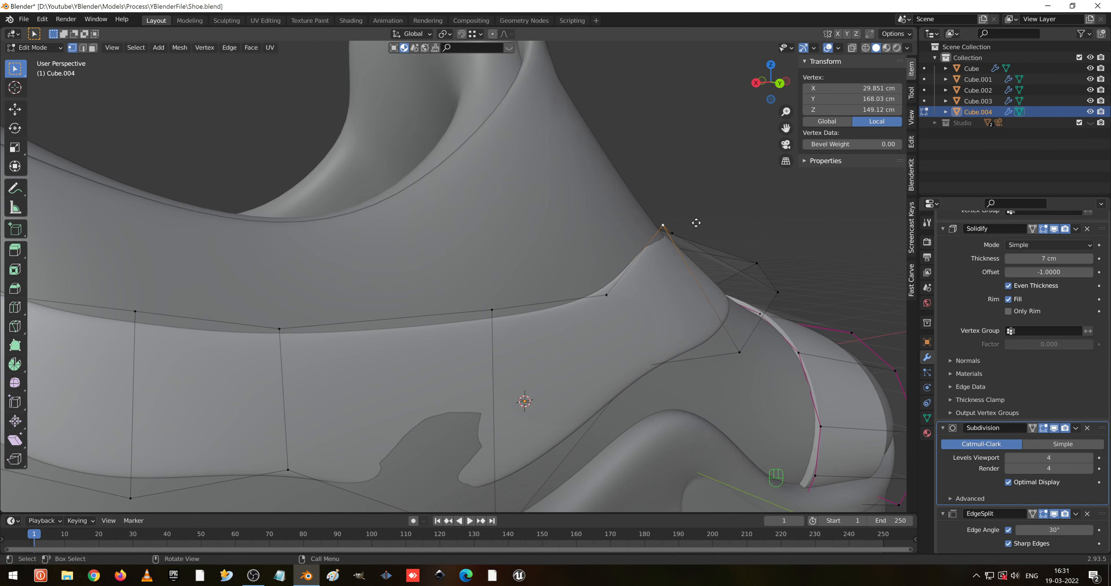
{"action": "key", "text": "g"}
{"action": "key", "text": "z"}
{"action": "left_click", "coordinate": [698, 213]}
{"action": "key", "text": "g"}
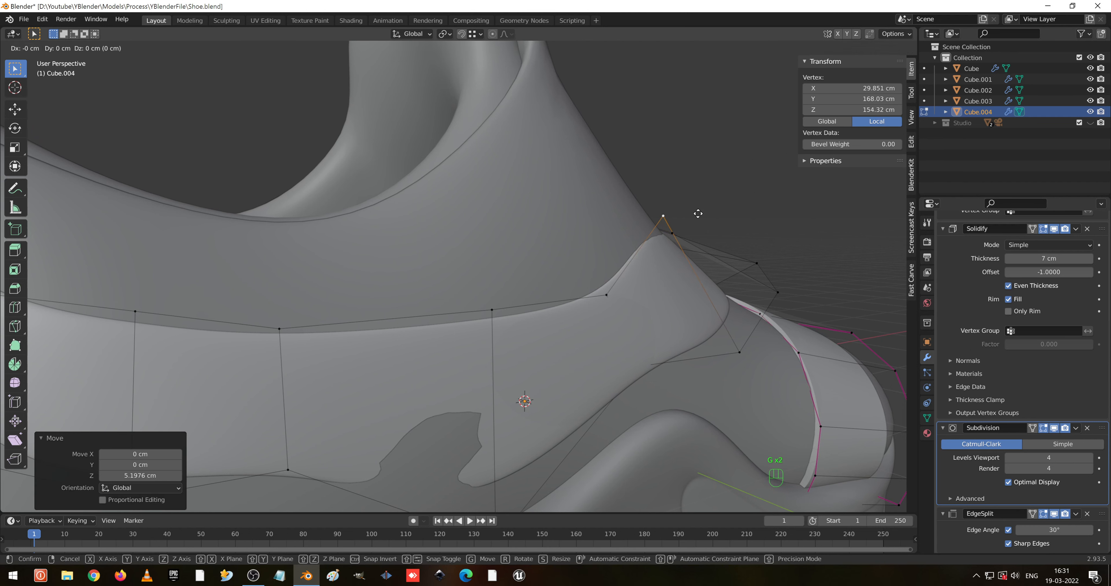
{"action": "key", "text": "x"}
{"action": "left_click", "coordinate": [707, 217]}
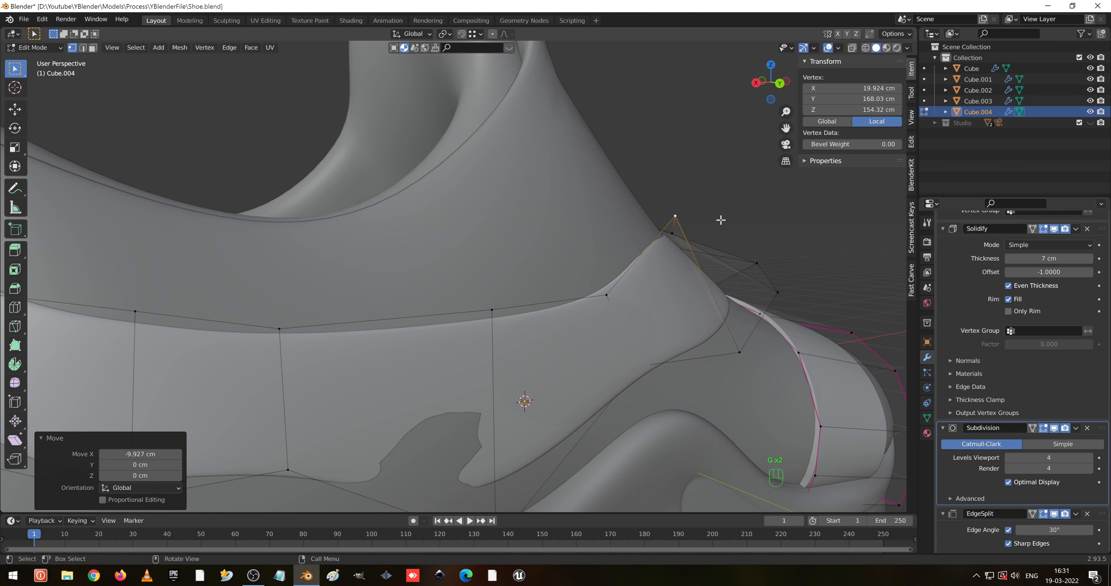
- Lower that same upper border vertex along Z to smooth the strap's rise toward the instep
{"action": "middle_click_drag", "start_coordinate": [706, 216], "coordinate": [706, 221]}
{"action": "key", "text": "g"}
{"action": "key", "text": "x"}
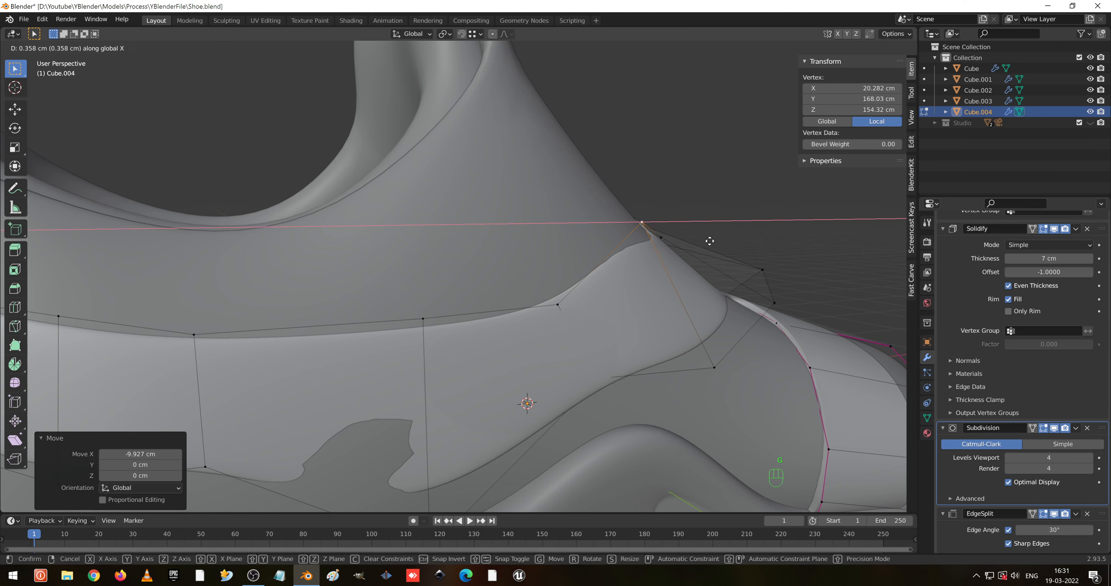
{"action": "key", "text": "z"}
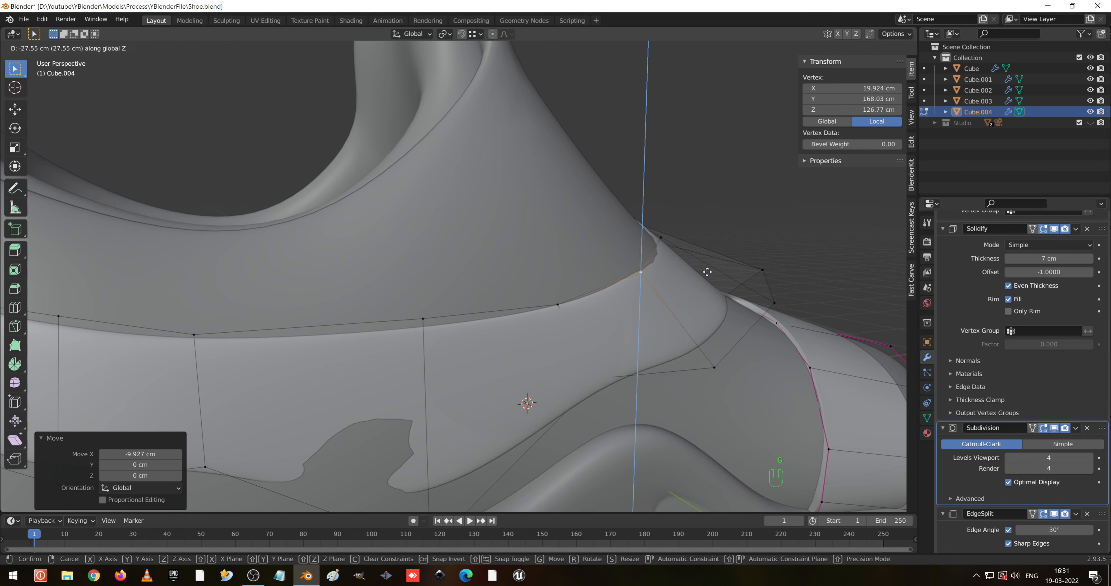
{"action": "left_click", "coordinate": [713, 262]}
- Lower the raised vertex between the flap and the toe strap along Z toward the shoe's surface
{"action": "middle_click_drag", "start_coordinate": [722, 257], "coordinate": [513, 258]}
{"action": "left_click", "coordinate": [477, 297]}
{"action": "left_click", "coordinate": [648, 142]}
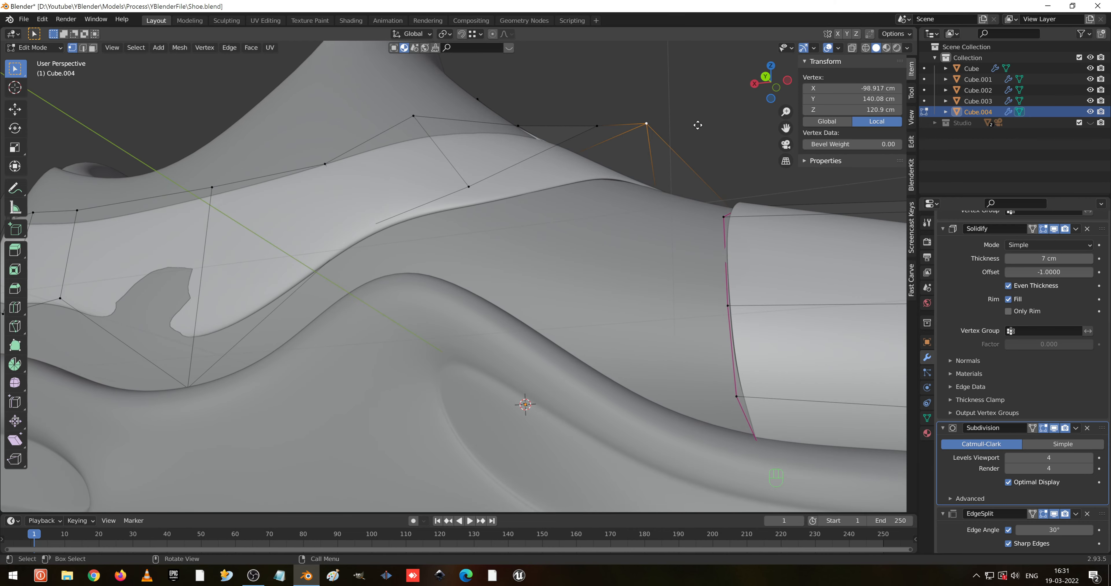
{"action": "key", "text": "g"}
{"action": "key", "text": "z"}
{"action": "left_click", "coordinate": [646, 154]}
- Lower the flap's lower border vertex next to the bridge junction by about 27.5 cm along Z
{"action": "left_click", "coordinate": [598, 124]}
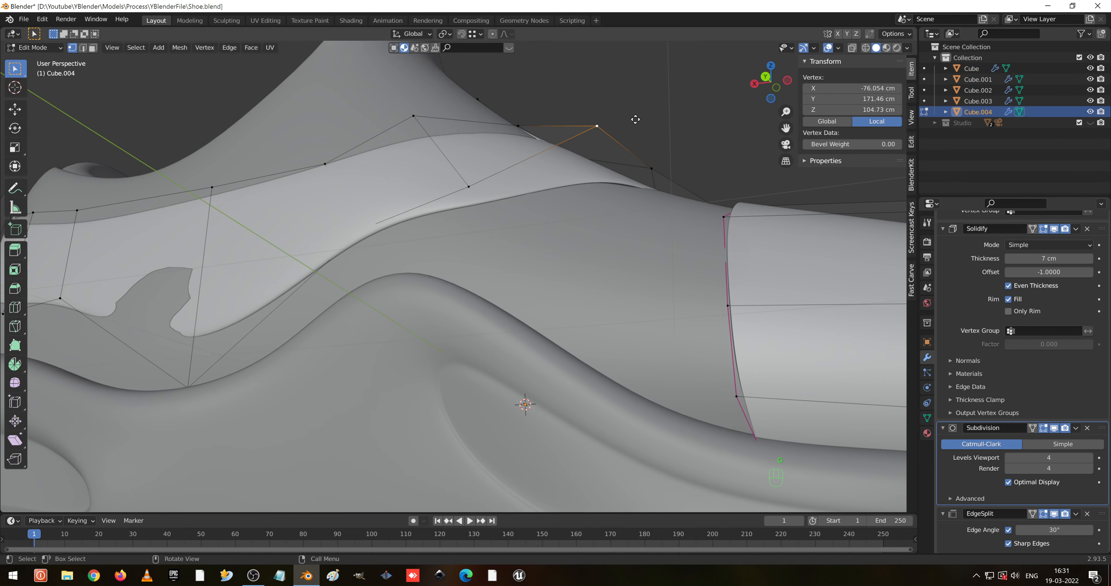
{"action": "key", "text": "g"}
{"action": "key", "text": "z"}
{"action": "left_click", "coordinate": [632, 172]}
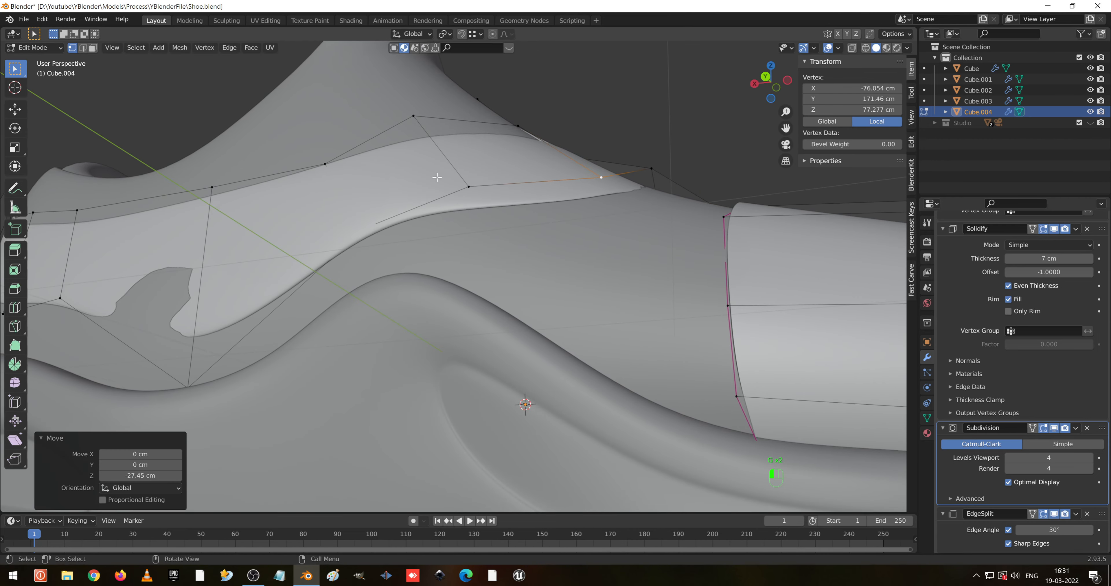
- Lower the neighbouring lower border vertex, further along the flap, to about 69.1 cm in Z
{"action": "left_click", "coordinate": [451, 175]}
{"action": "left_click", "coordinate": [469, 186]}
{"action": "key", "text": "g"}
{"action": "key", "text": "z"}
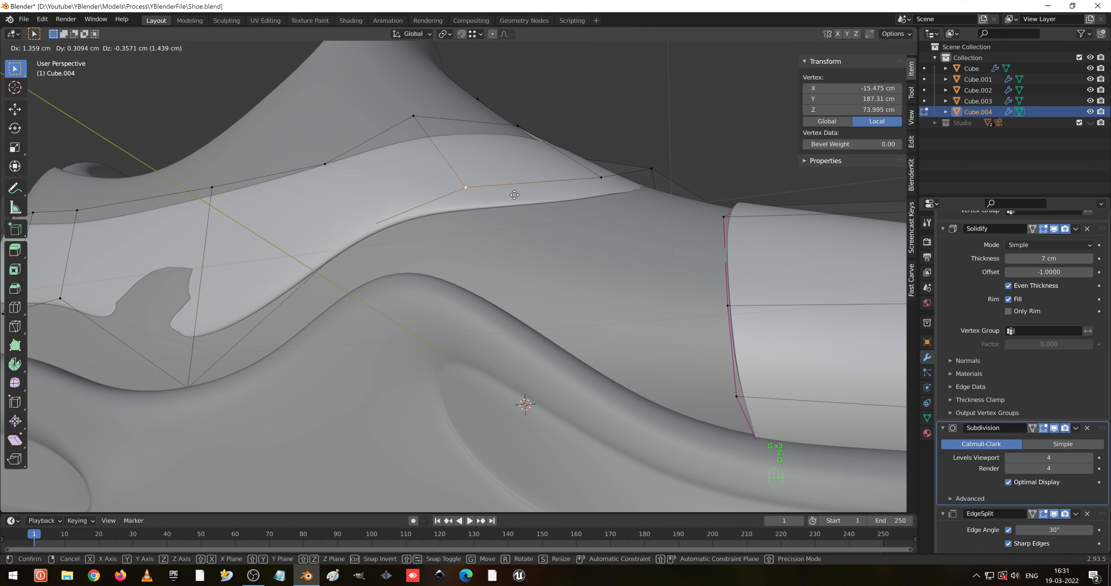
{"action": "left_click", "coordinate": [290, 181]}
- Pull both lowered border vertices inward along Y toward the shoe's surface, the one nearer the junction by about -9.6 cm
{"action": "middle_click_drag", "start_coordinate": [290, 182], "coordinate": [729, 307]}
{"action": "left_click", "coordinate": [695, 297]}
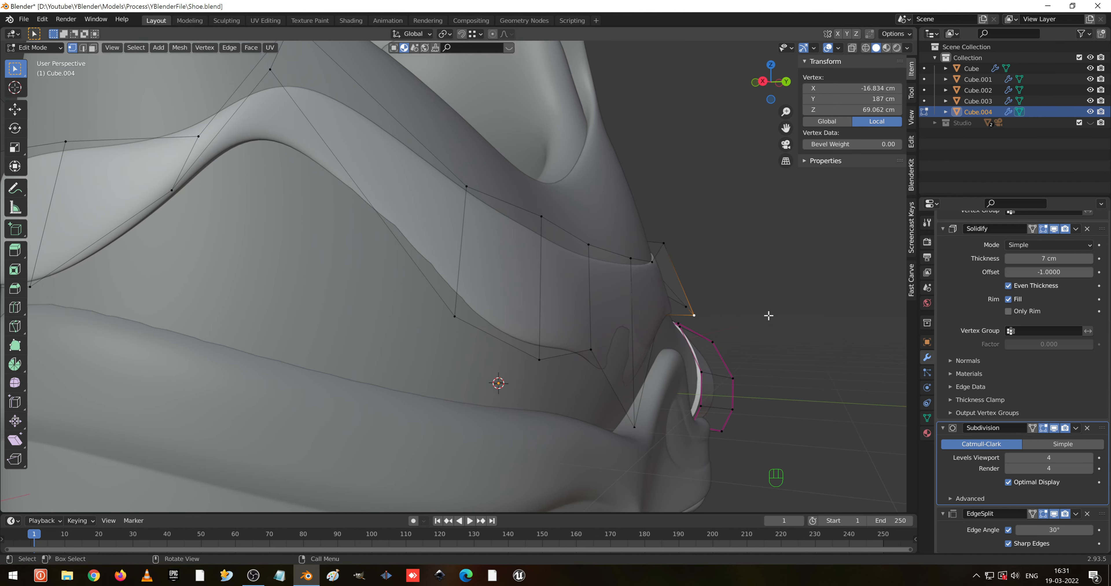
{"action": "key", "text": "g"}
{"action": "middle_click", "coordinate": [749, 316]}
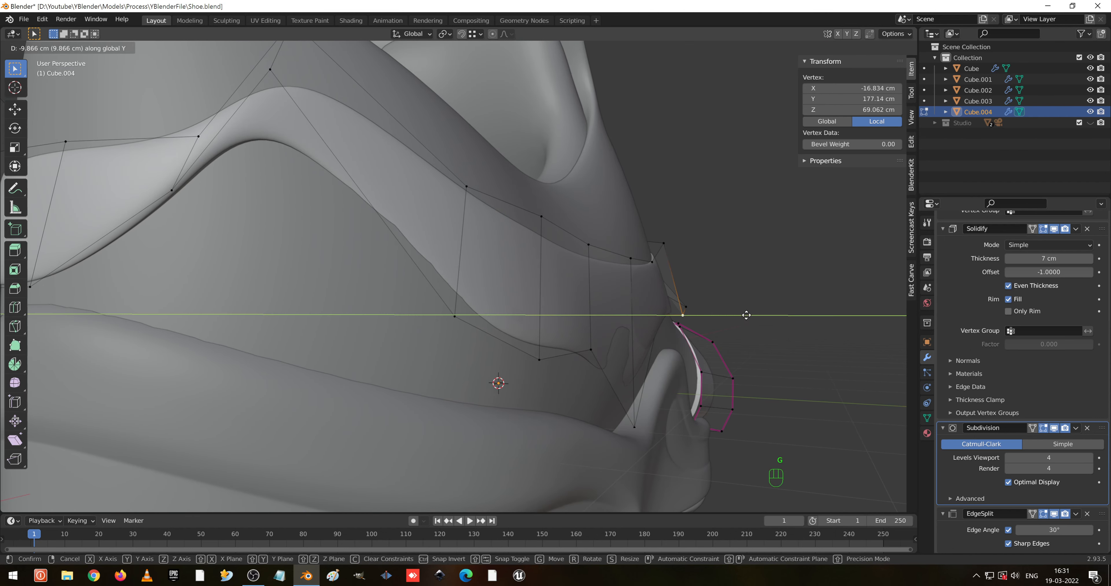
{"action": "left_click", "coordinate": [743, 315]}
{"action": "key", "text": "ctrl+z"}
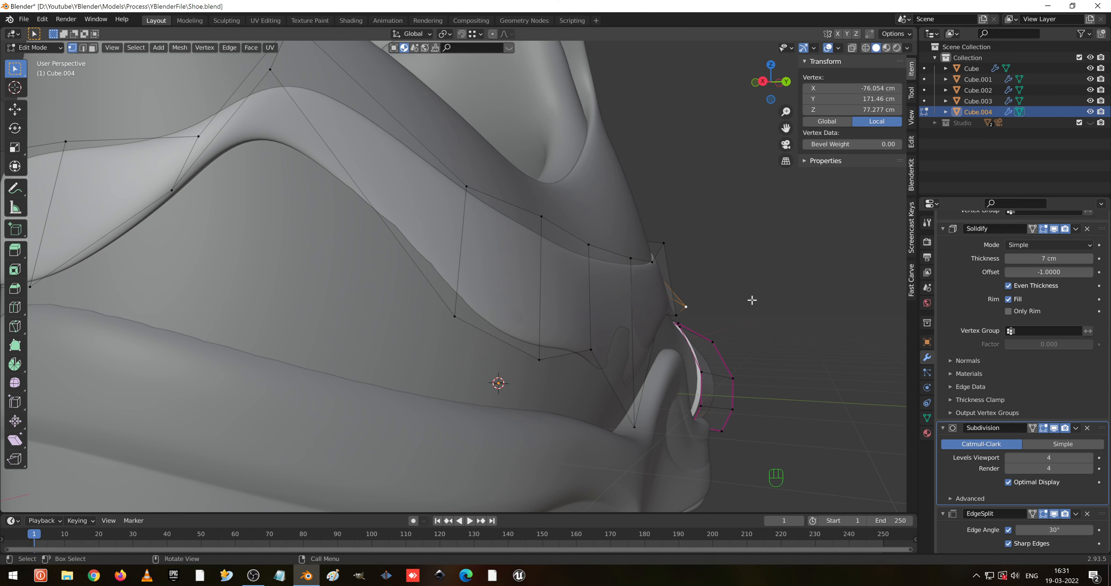
{"action": "key", "text": "g"}
{"action": "middle_click", "coordinate": [740, 302]}
{"action": "left_click", "coordinate": [742, 298]}
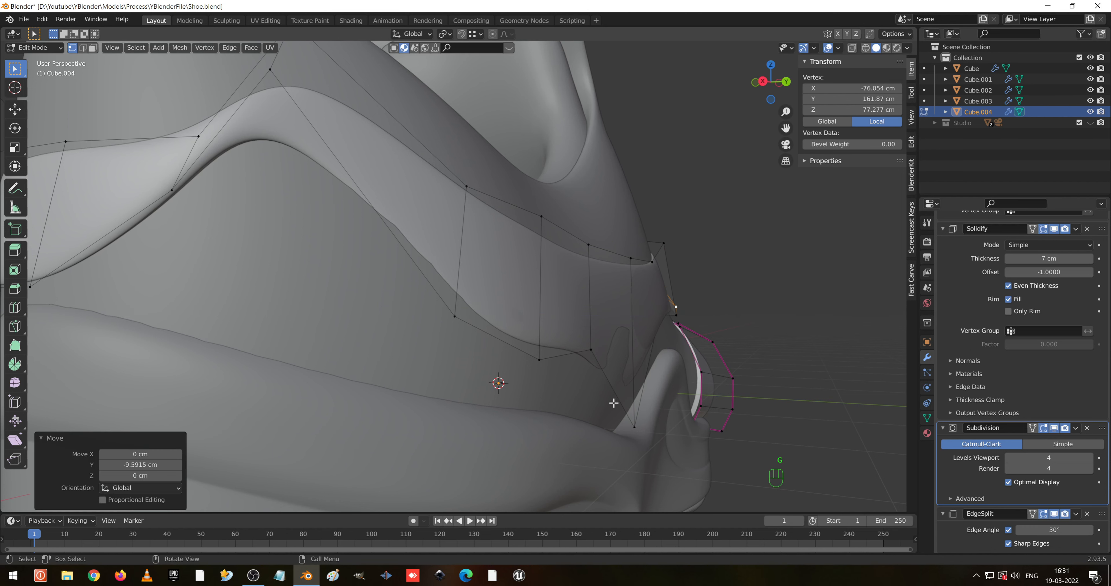
- Raise the low-hanging lower border vertex on the flap's side by about 41.3 cm along Z
{"action": "left_click", "coordinate": [681, 418]}
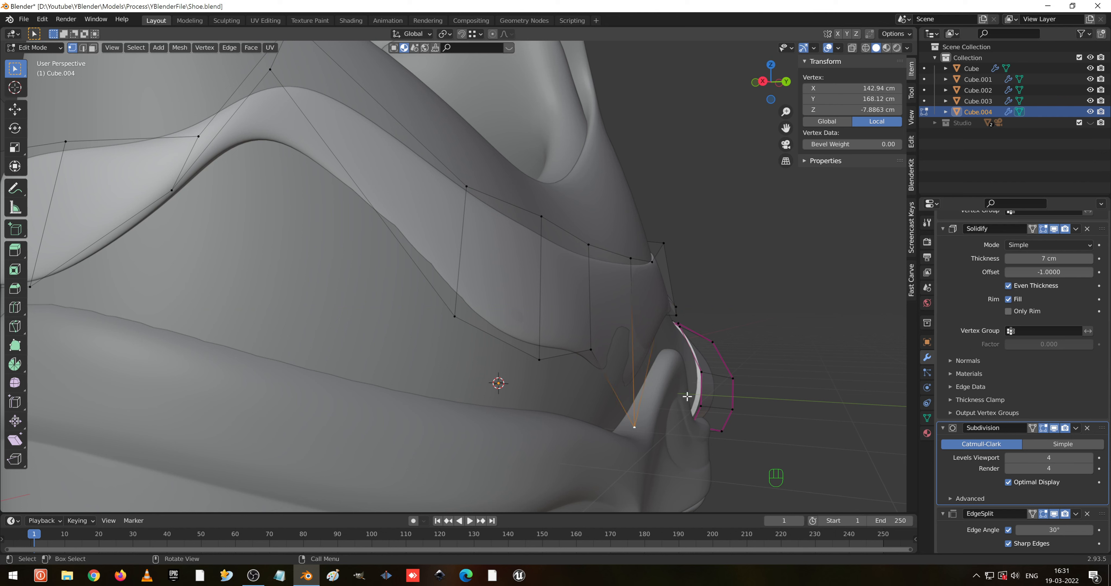
{"action": "key", "text": "g"}
{"action": "middle_click", "coordinate": [697, 391]}
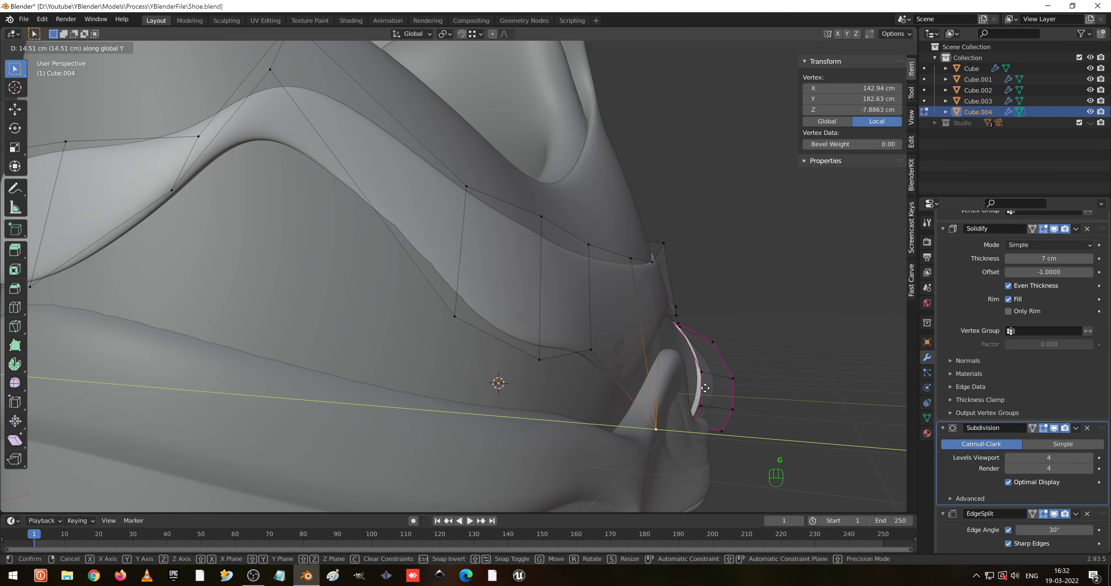
{"action": "right_click", "coordinate": [705, 388]}
{"action": "key", "text": "g"}
{"action": "middle_click_drag", "start_coordinate": [705, 387], "coordinate": [454, 361]}
{"action": "left_click", "coordinate": [686, 332]}
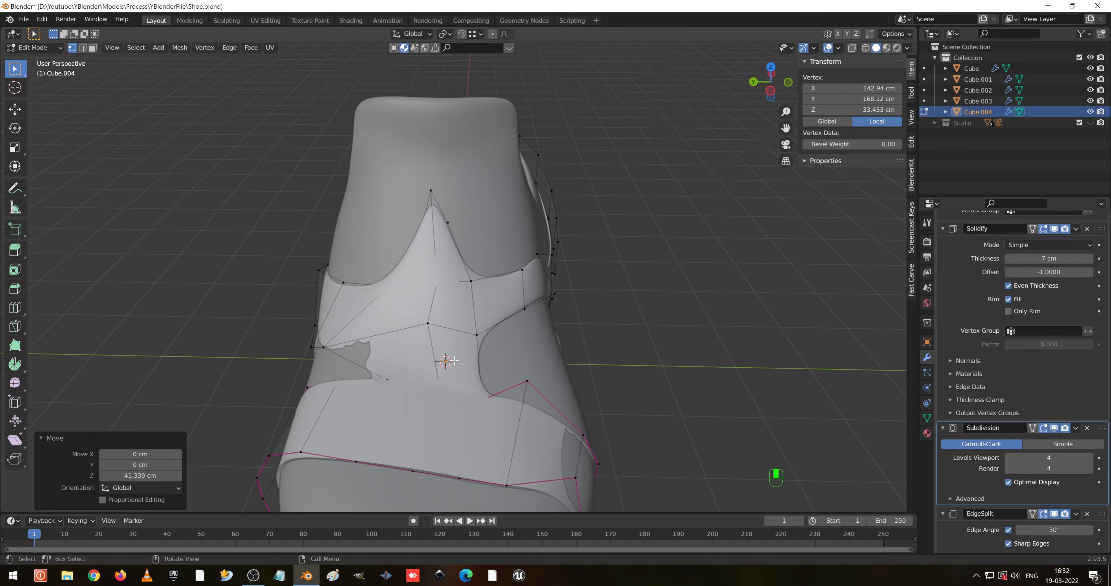
- Move the vertex where the bridge meets the flap about -43 cm along Y toward the instep's centre
{"action": "left_click", "coordinate": [397, 384]}
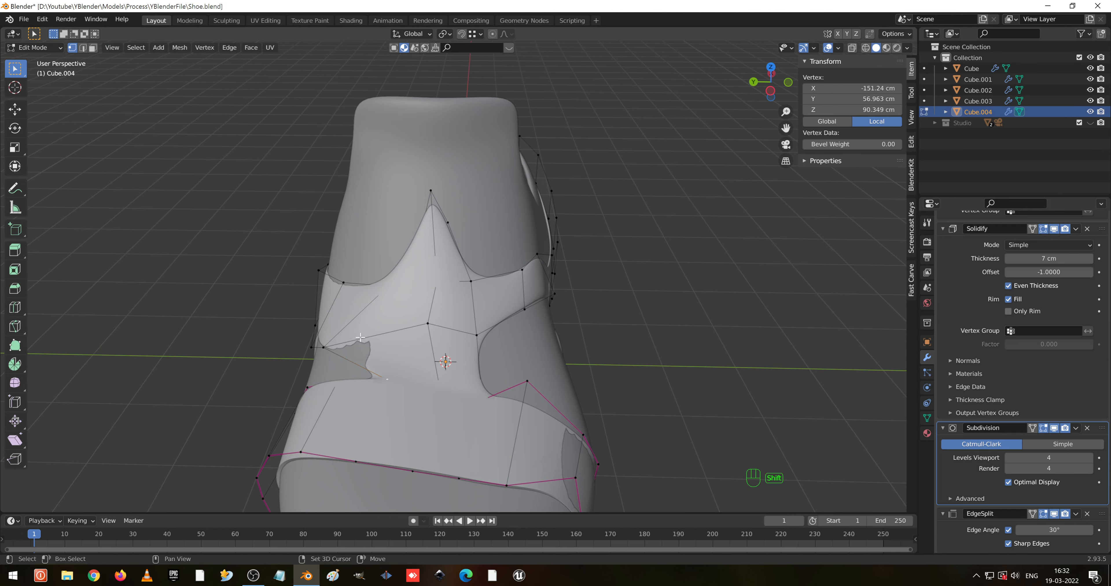
{"action": "middle_click_drag", "start_coordinate": [378, 354], "coordinate": [435, 347], "text": "shift"}
{"action": "key", "text": "g"}
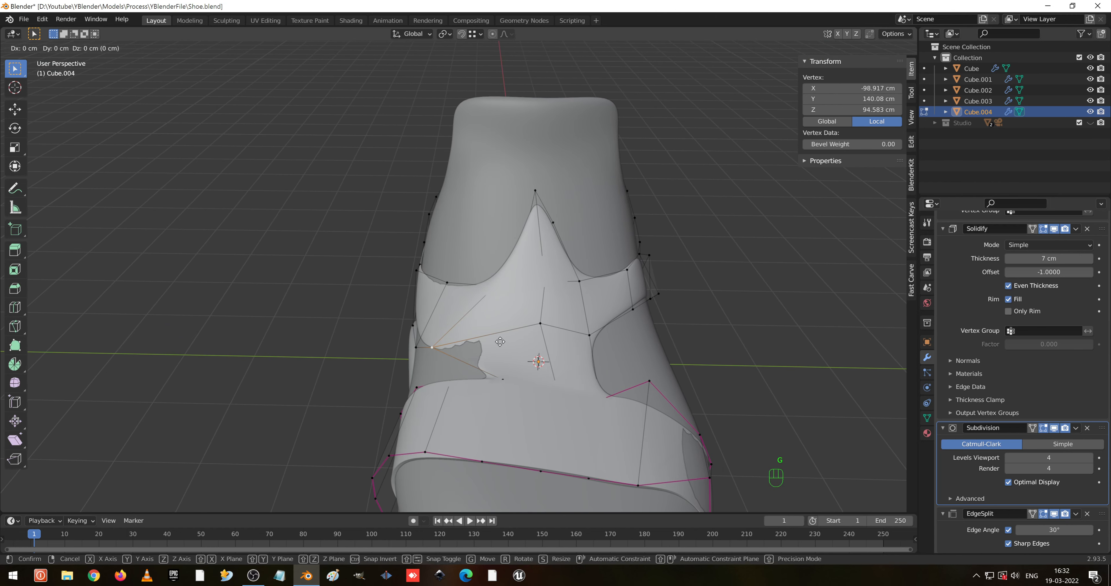
{"action": "key", "text": "x"}
{"action": "key", "text": "y"}
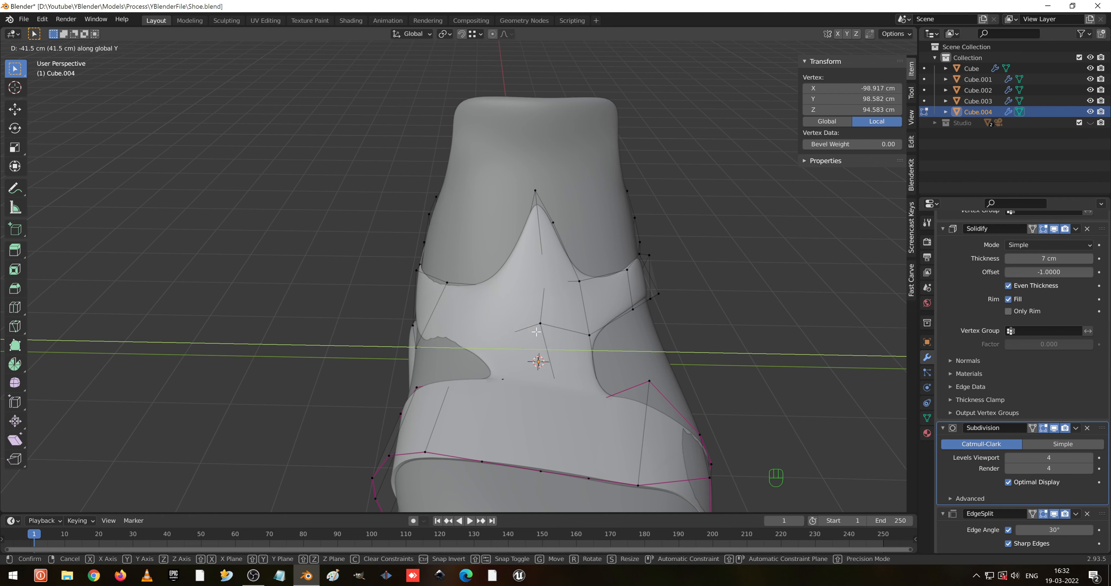
{"action": "left_click", "coordinate": [537, 332]}
- Select the two raised vertices across the toe strap's opposite side and lower them about 43.6 cm along Z
{"action": "mouse_move", "coordinate": [536, 331]}
{"action": "middle_mouse_down"}
{"action": "mouse_move", "coordinate": [510, 324]}
{"action": "mouse_move", "coordinate": [516, 334]}
{"action": "mouse_move", "coordinate": [548, 323]}
{"action": "mouse_move", "coordinate": [493, 342]}
{"action": "mouse_move", "coordinate": [538, 325]}
{"action": "middle_mouse_up"}
{"action": "scroll", "coordinate": [493, 349], "scroll_direction": "up", "scroll_amount": 2}
{"action": "left_click", "coordinate": [487, 253]}
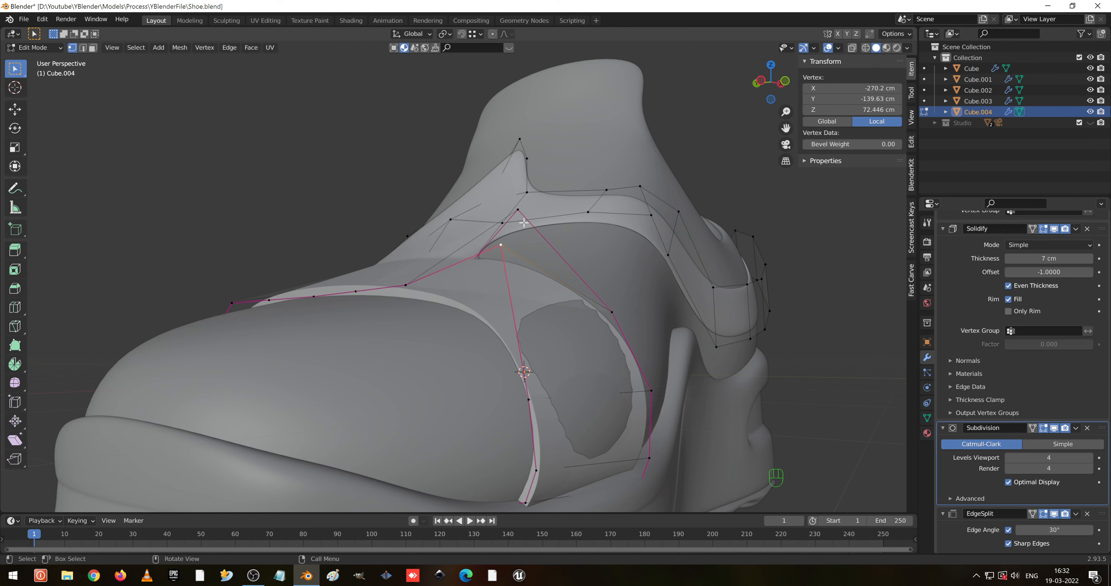
{"action": "middle_click_drag", "start_coordinate": [575, 227], "coordinate": [572, 228]}
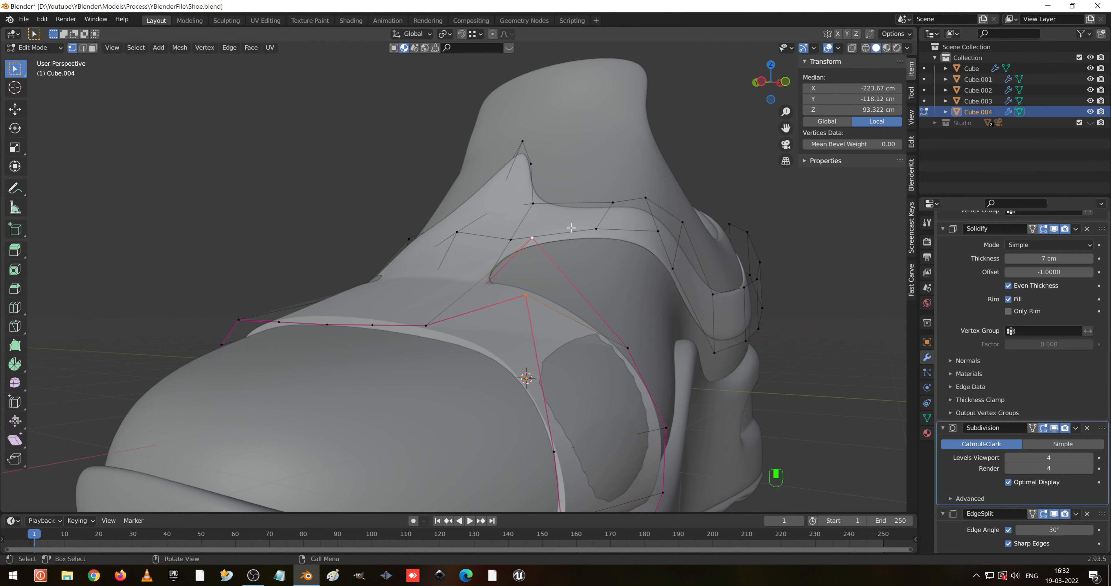
{"action": "key", "text": "g"}
{"action": "key", "text": "z"}
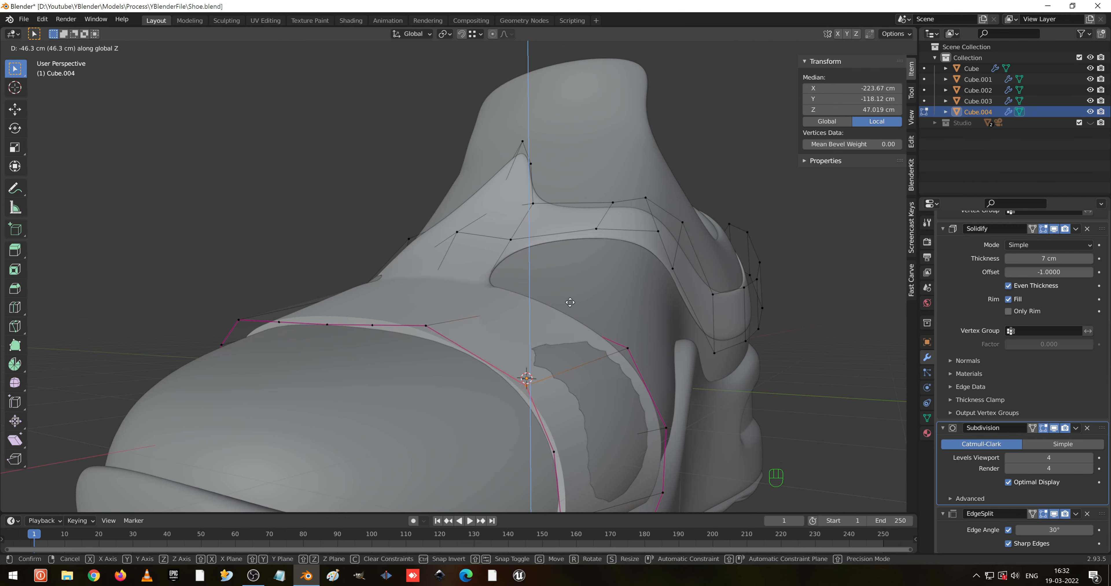
{"action": "left_click", "coordinate": [571, 301]}
- Examine the strap and flap in Object Mode and in wireframe for spots sinking into the shoe
{"action": "middle_click_drag", "start_coordinate": [630, 328], "coordinate": [571, 345]}
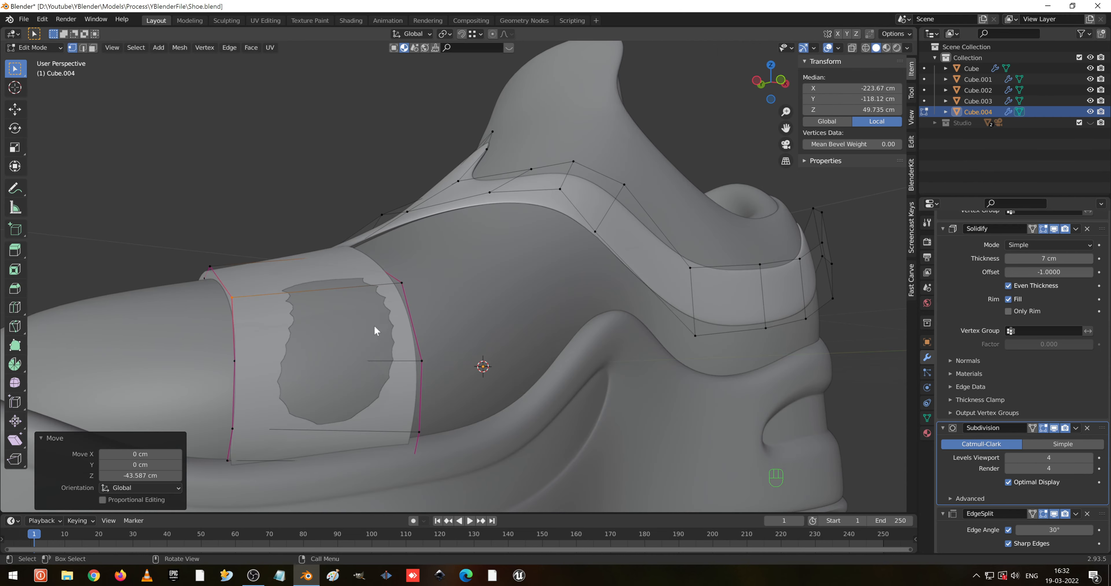
{"action": "key", "text": "Tab"}
{"action": "middle_click_drag", "start_coordinate": [375, 329], "coordinate": [490, 368]}
{"action": "key", "text": "Tab"}
{"action": "key", "text": "shift+z"}
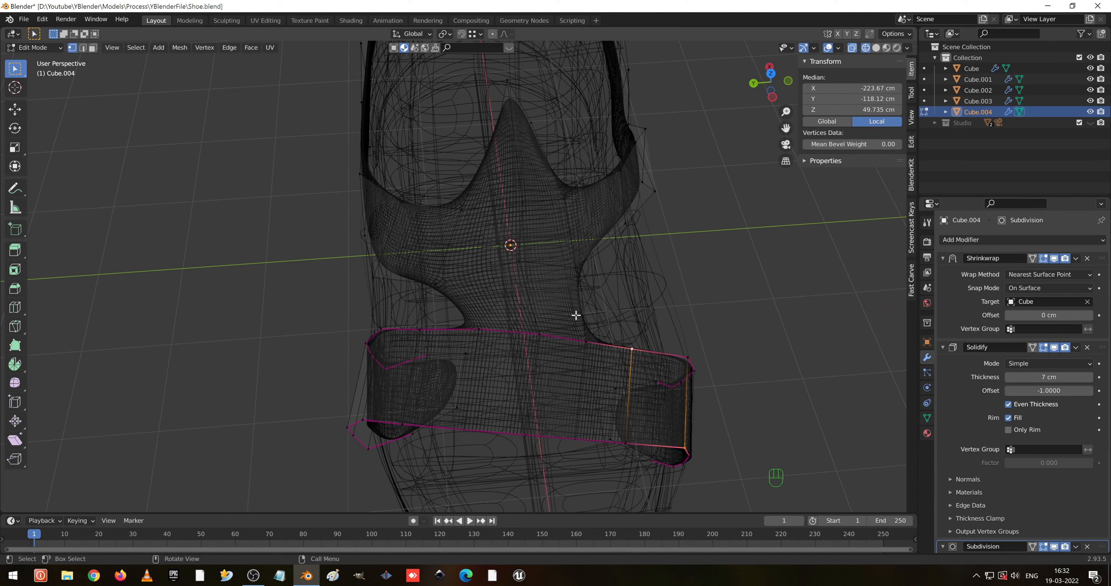
{"action": "middle_click_drag", "start_coordinate": [576, 315], "coordinate": [575, 233]}
{"action": "key", "text": "shift+z"}
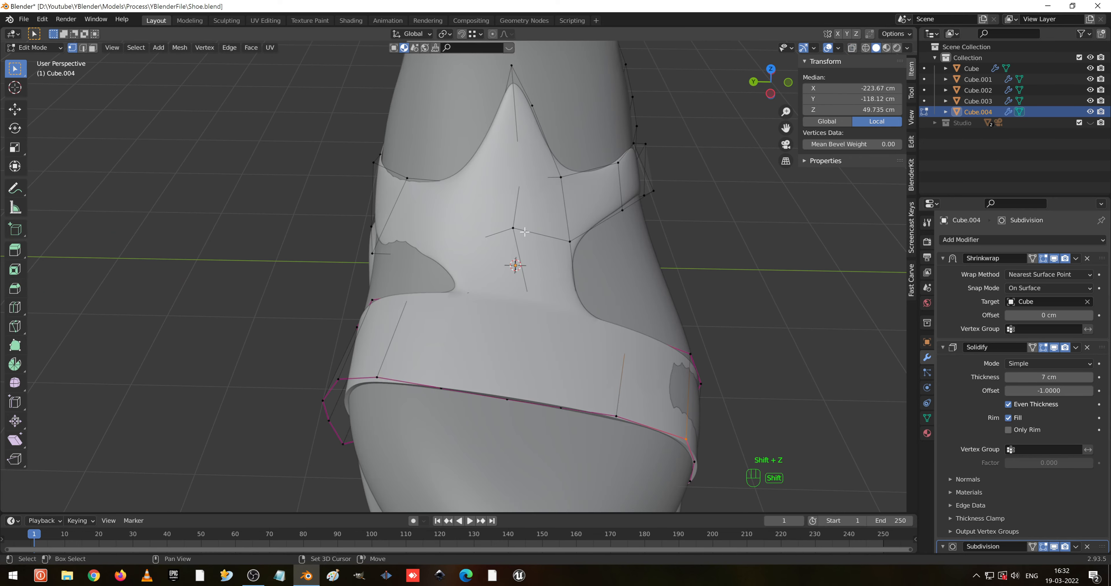
{"action": "key", "text": "shift+z"}
{"action": "key", "text": "shift+z"}
{"action": "middle_click_drag", "start_coordinate": [660, 281], "coordinate": [589, 252]}
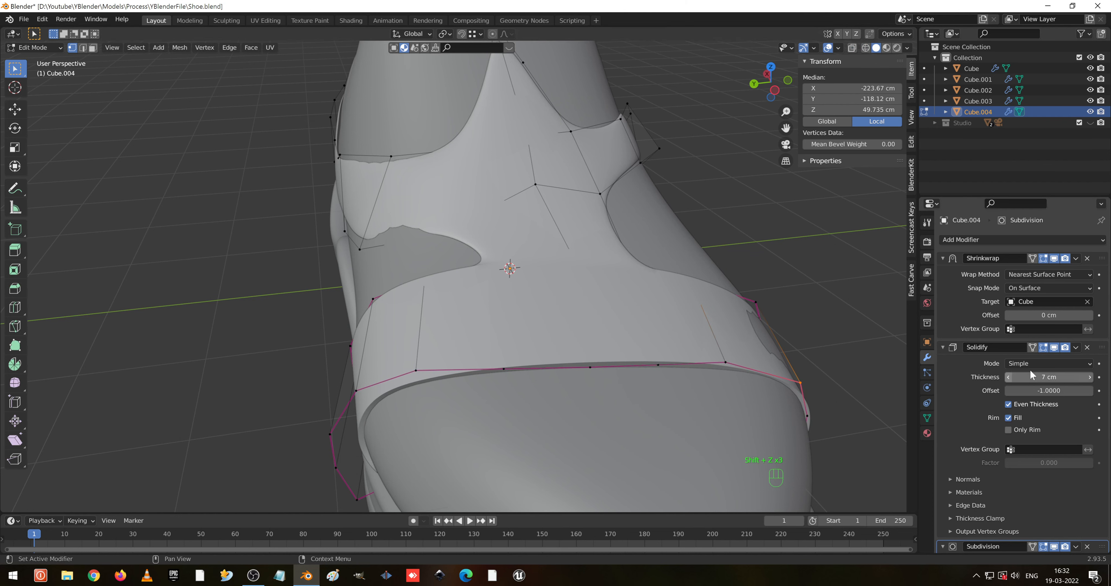
- Turn off the Edit Mode display of the Solidify, Shrinkwrap and Subdivision modifiers
{"action": "left_click", "coordinate": [1043, 348]}
{"action": "left_click", "coordinate": [1044, 259]}
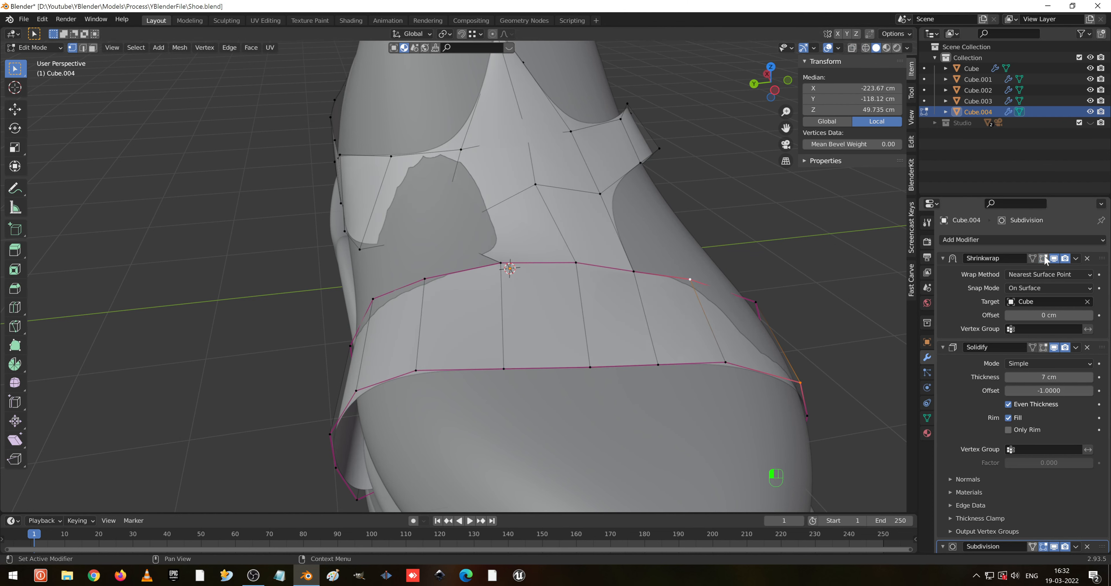
{"action": "left_click", "coordinate": [1046, 548]}
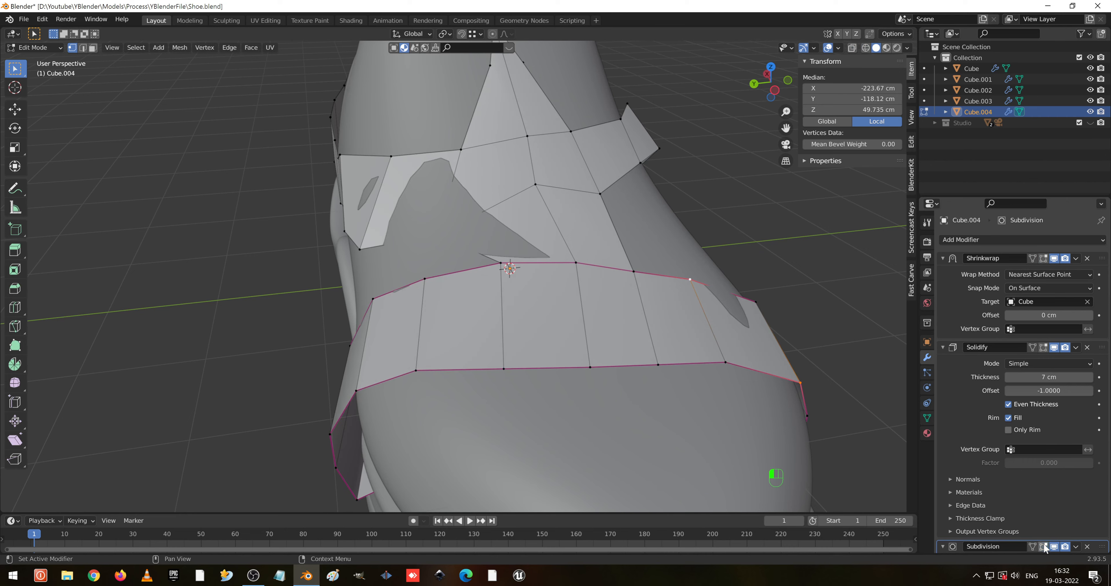
- Check the bridge junction vertex in wireframe and merge all of the strap's vertices by distance
{"action": "middle_click_drag", "start_coordinate": [638, 302], "coordinate": [717, 292]}
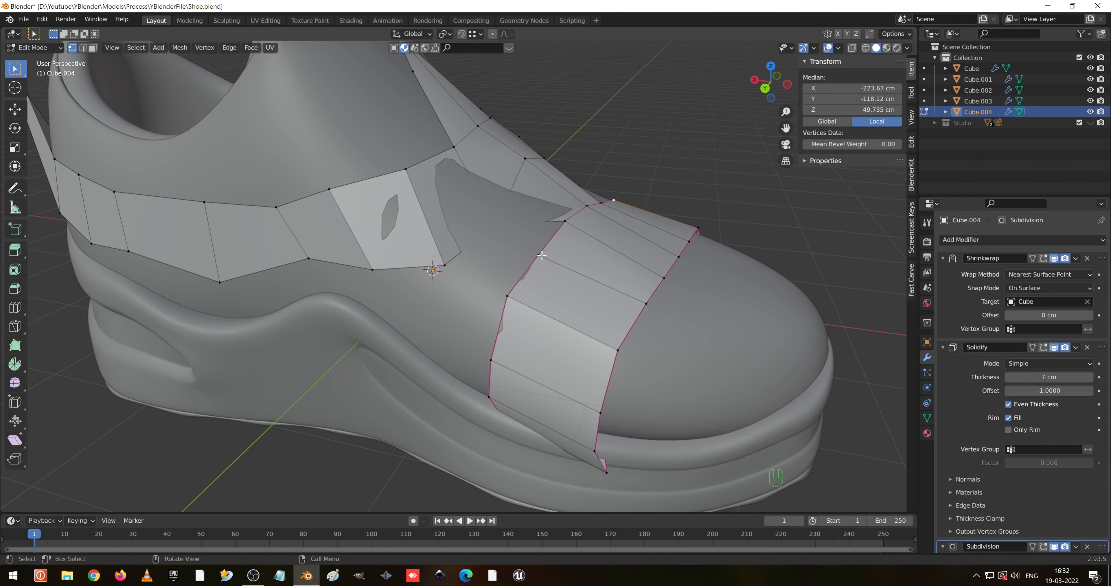
{"action": "scroll", "coordinate": [505, 224], "scroll_direction": "up", "scroll_amount": 5}
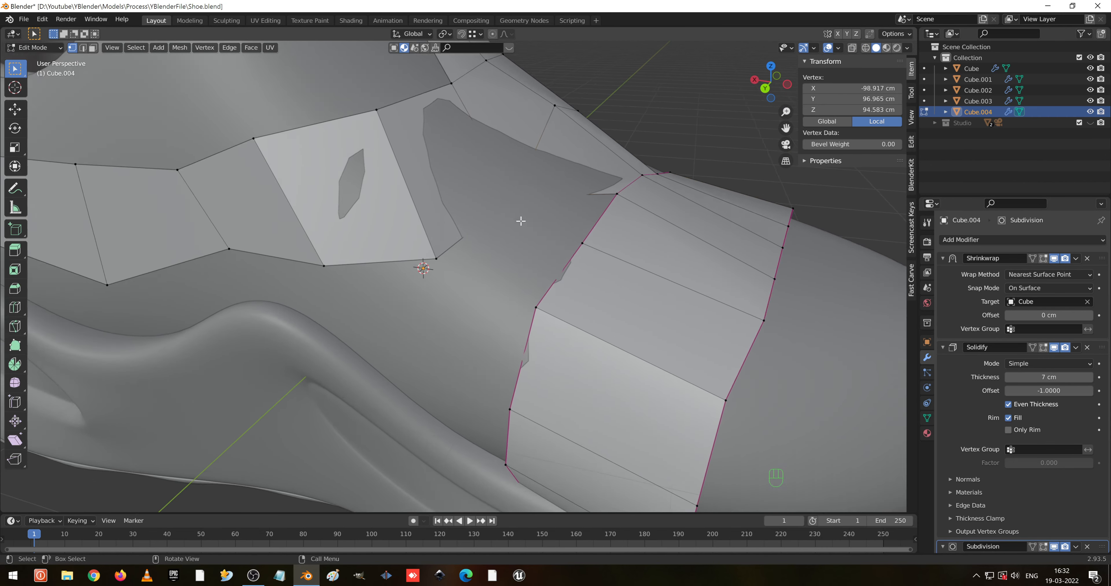
{"action": "key", "text": "shift+z"}
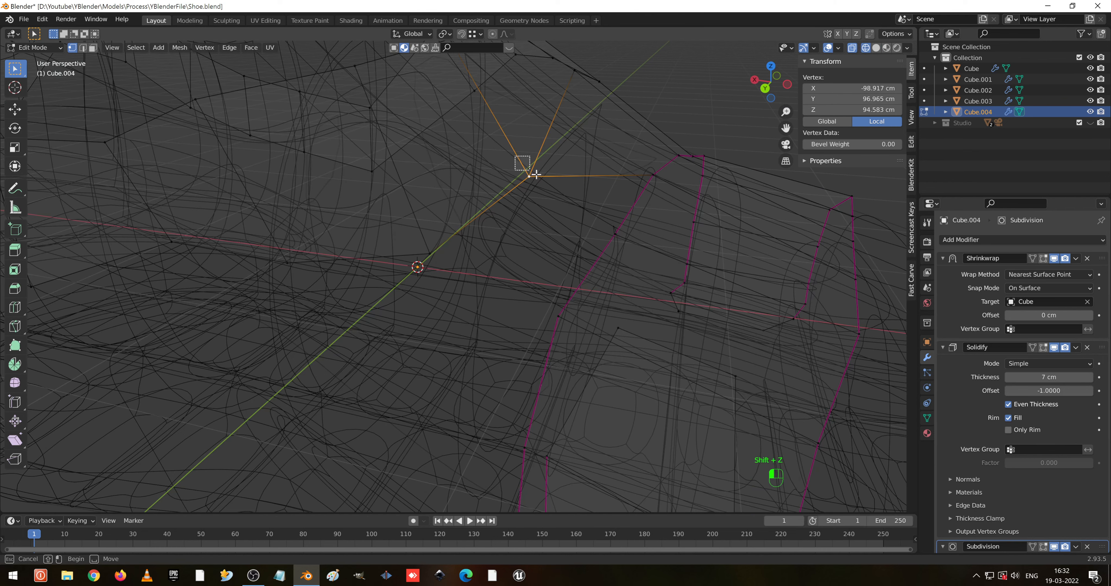
{"action": "key", "text": "shift+z"}
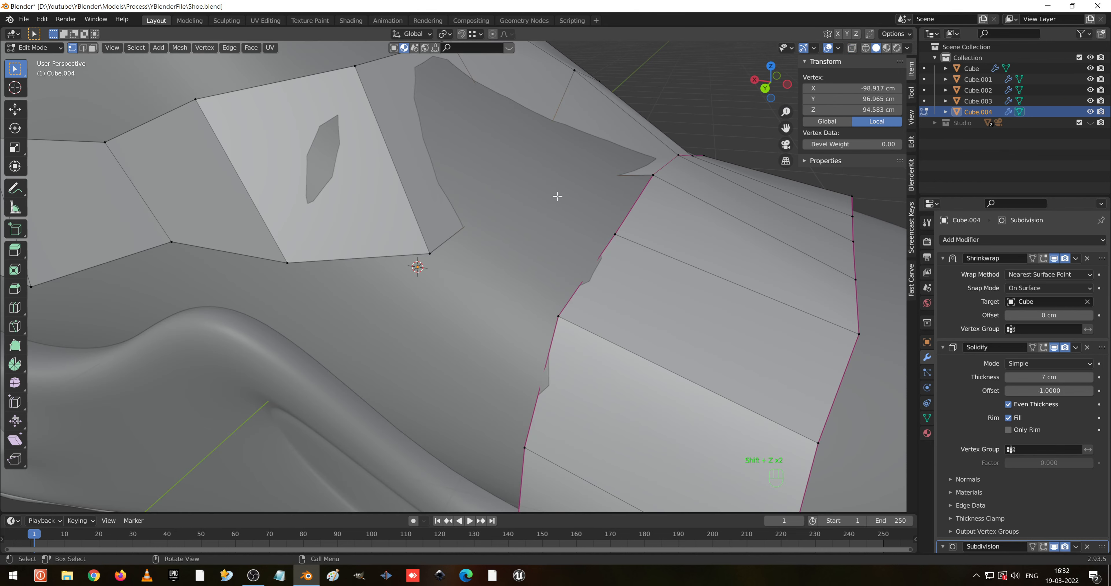
{"action": "key", "text": "a"}
{"action": "key", "text": "m"}
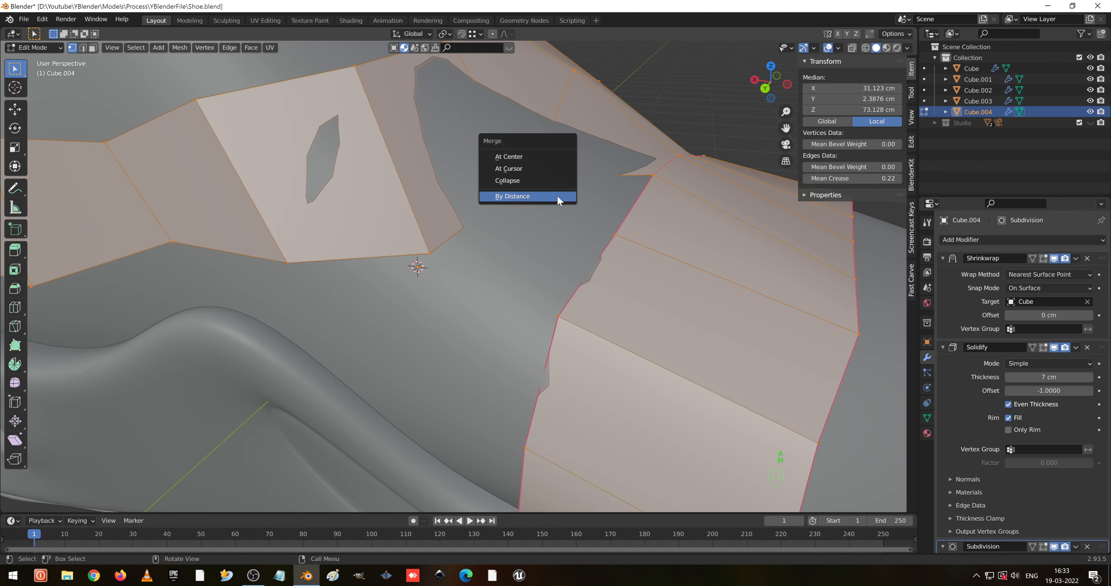
{"action": "left_click", "coordinate": [557, 197]}
- Raise the sunken vertex at the bridge and flap junction by about 13.8 cm along Z
{"action": "left_click", "coordinate": [496, 159]}
{"action": "left_click", "coordinate": [620, 244]}
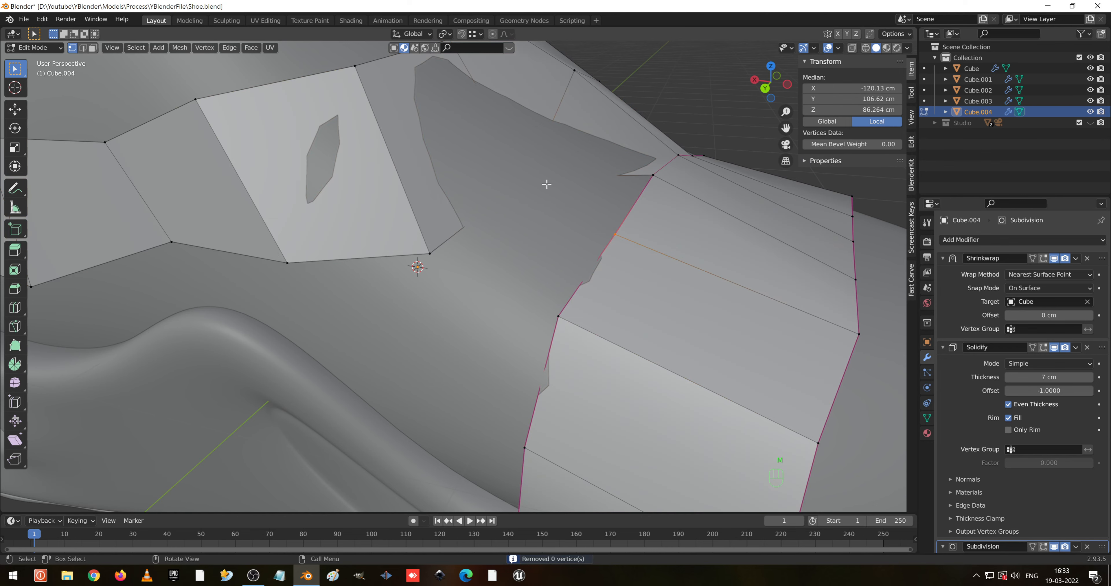
{"action": "key", "text": "shift+z"}
{"action": "key", "text": "shift+z"}
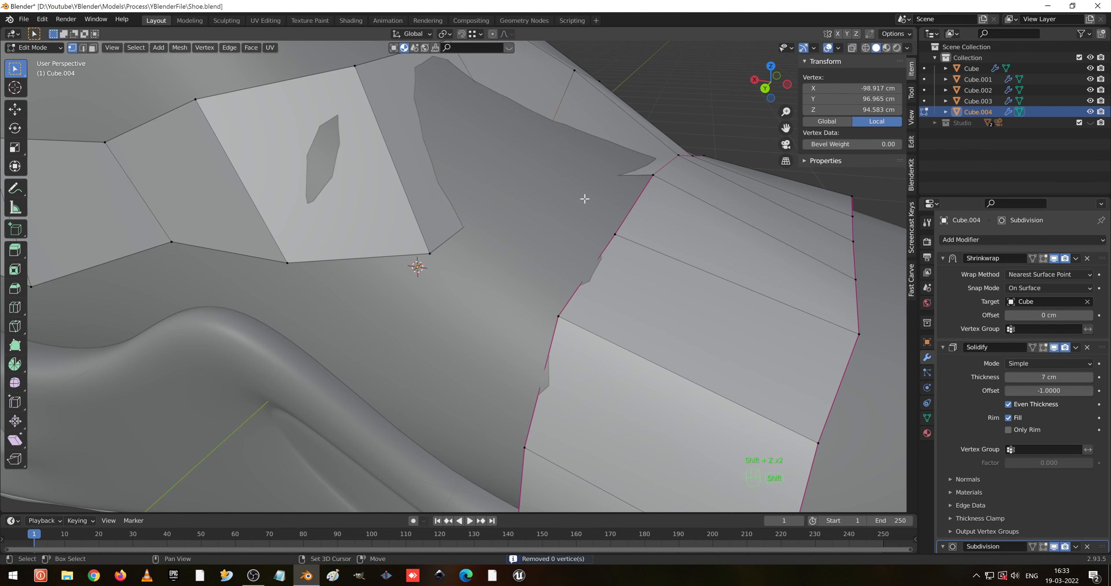
{"action": "key", "text": "g"}
{"action": "key", "text": "z"}
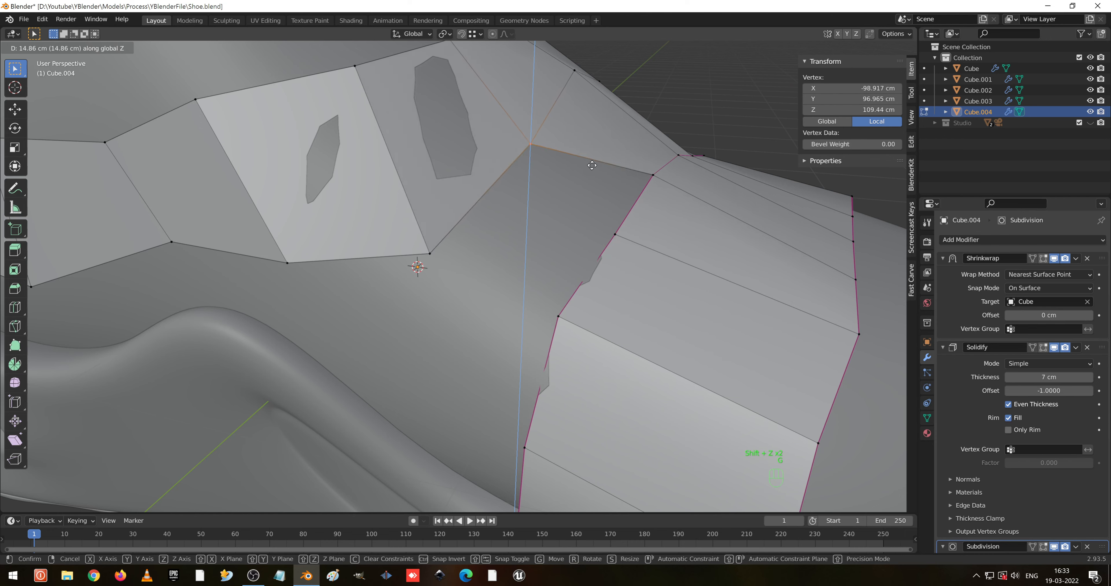
{"action": "left_click", "coordinate": [595, 168]}
- Shift the junction vertex toward the instep's centre and fill between the flap's lower border vertex and the toe strap's upper border vertex beside it
{"action": "middle_click_drag", "start_coordinate": [595, 168], "coordinate": [595, 223]}
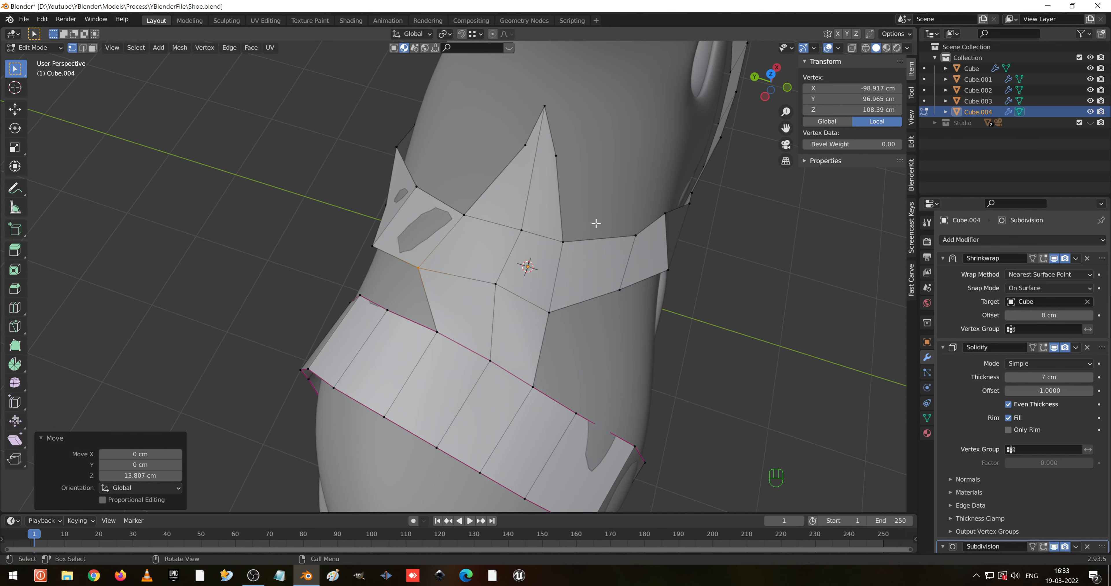
{"action": "key", "text": "KP_7"}
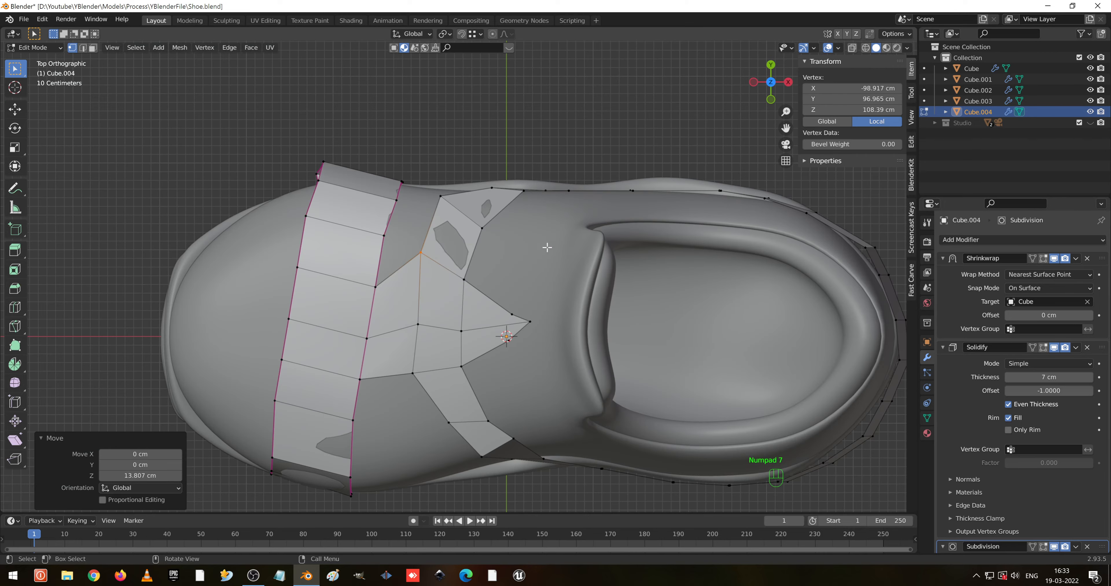
{"action": "middle_click_drag", "start_coordinate": [547, 248], "coordinate": [509, 248]}
{"action": "left_click", "coordinate": [452, 242]}
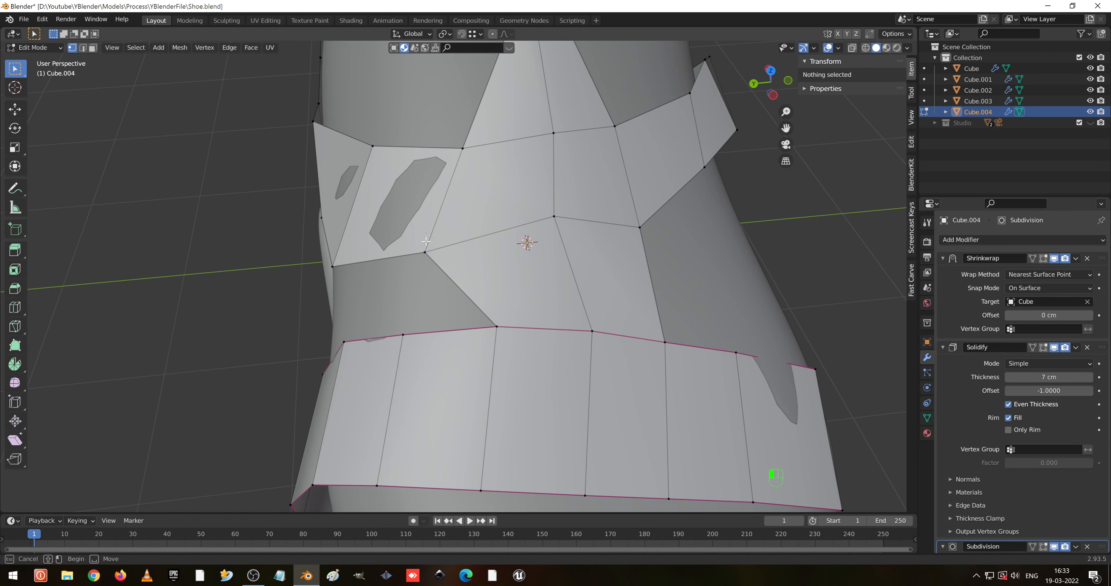
{"action": "left_click", "coordinate": [425, 251]}
{"action": "key", "text": "g"}
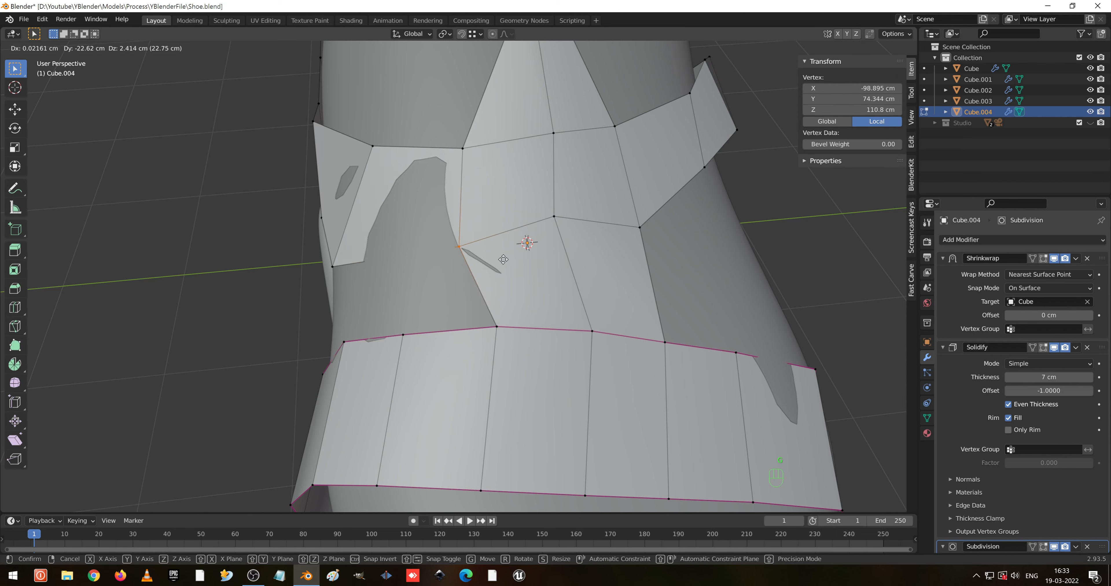
{"action": "left_click", "coordinate": [508, 246]}
{"action": "key", "text": "f"}
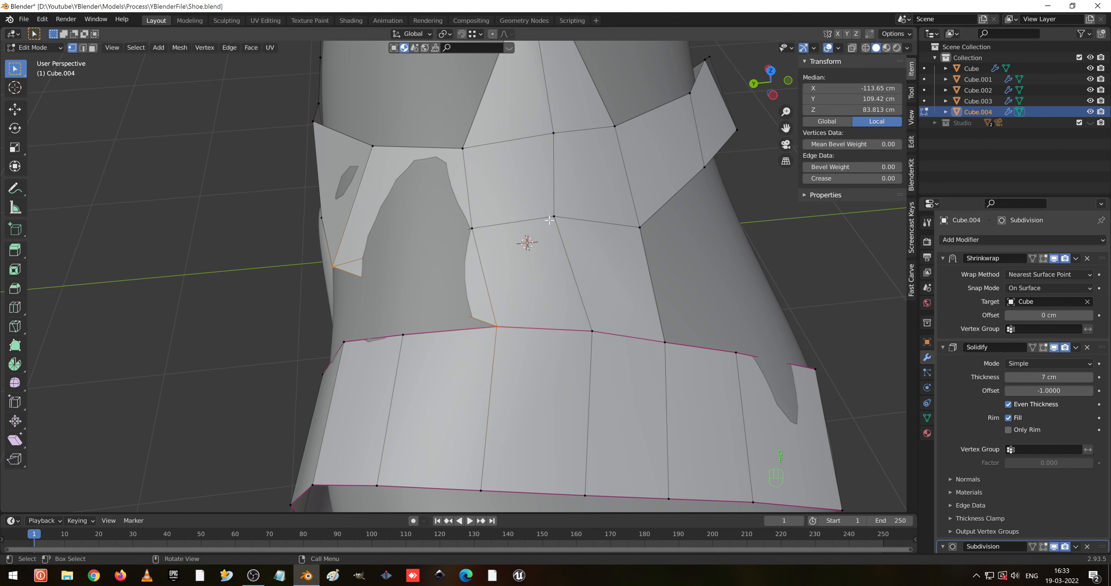
- Raise the vertex where the bridge meets the flap's lower border by about 16.9 cm along Z
{"action": "right_click", "coordinate": [549, 220]}
{"action": "left_click", "coordinate": [492, 262]}
{"action": "key", "text": "g"}
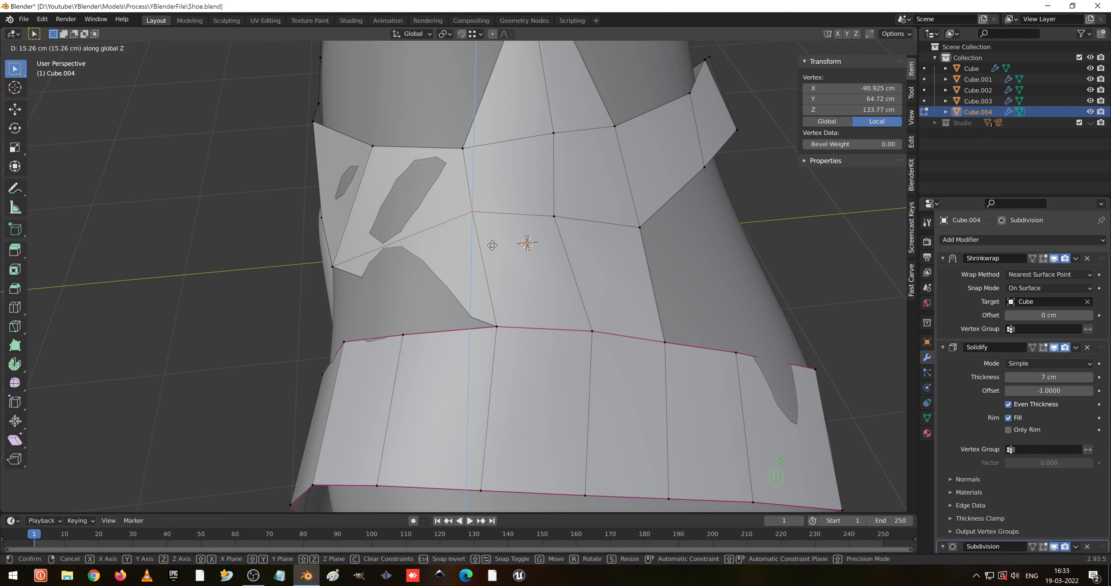
{"action": "left_click", "coordinate": [493, 248]}
{"action": "middle_click_drag", "start_coordinate": [492, 248], "coordinate": [447, 306]}
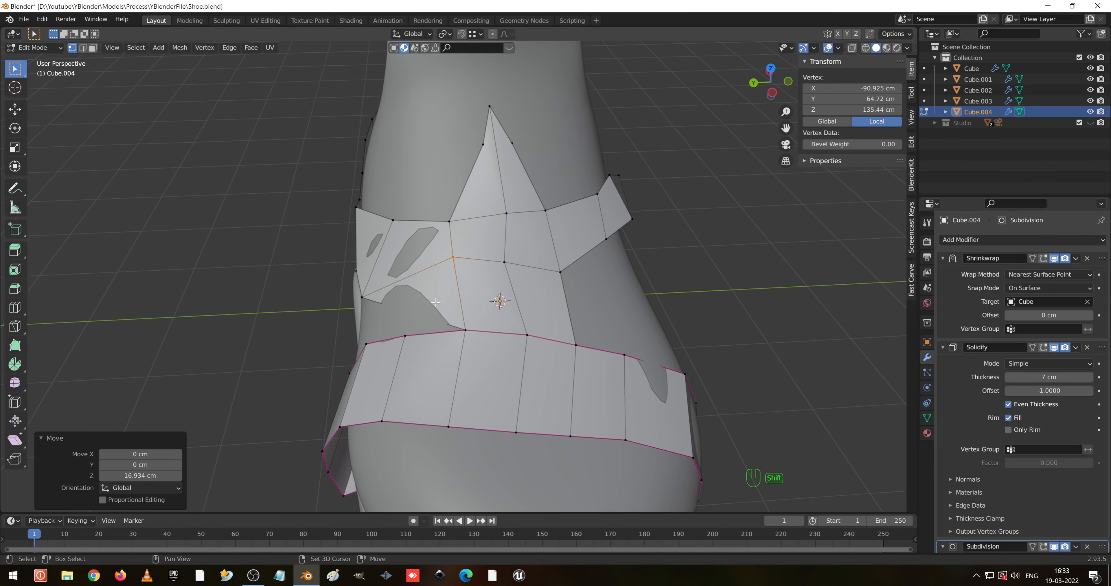
- Delete the face filling the gap between the flap's lower border and the toe strap beside the bridge
{"action": "key", "text": "shift+z"}
{"action": "left_click", "coordinate": [450, 348]}
{"action": "key", "text": "shift+z"}
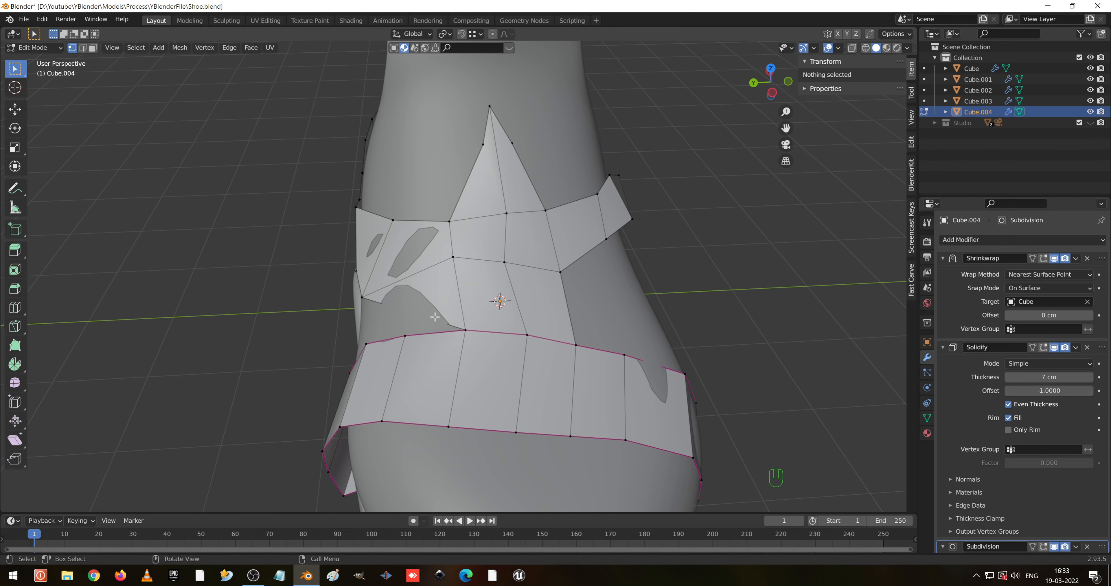
{"action": "middle_click_drag", "start_coordinate": [435, 317], "coordinate": [421, 260]}
{"action": "middle_click_drag", "start_coordinate": [508, 286], "coordinate": [481, 277]}
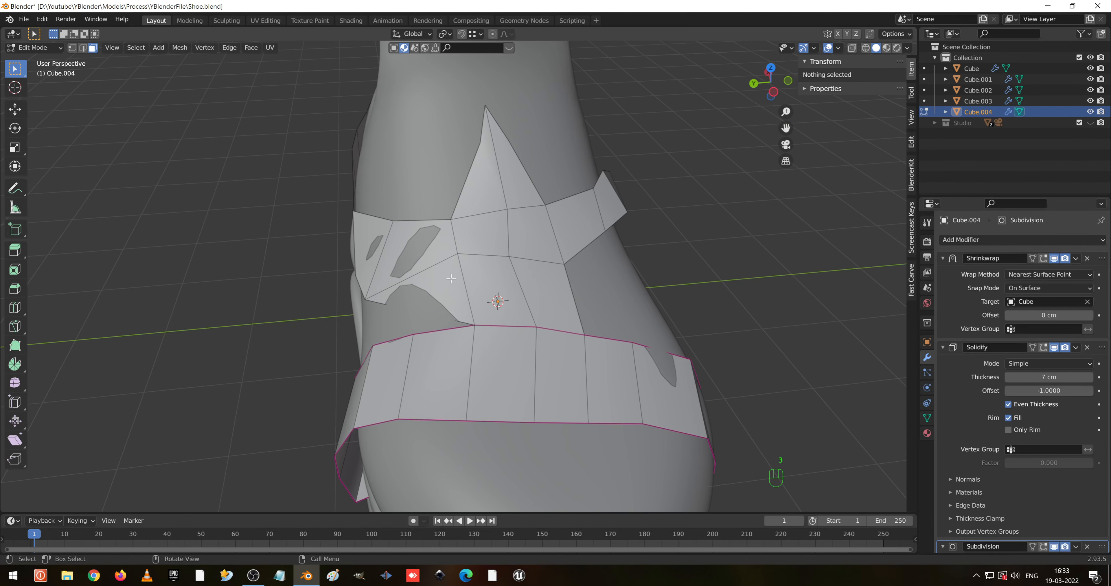
{"action": "left_click", "coordinate": [438, 283]}
{"action": "key", "text": "x"}
{"action": "left_click", "coordinate": [437, 283]}
{"action": "middle_click_drag", "start_coordinate": [438, 284], "coordinate": [453, 273]}
- Slide the junction vertex of the bridge and flap along its edge toward the toe strap
{"action": "left_click", "coordinate": [453, 260]}
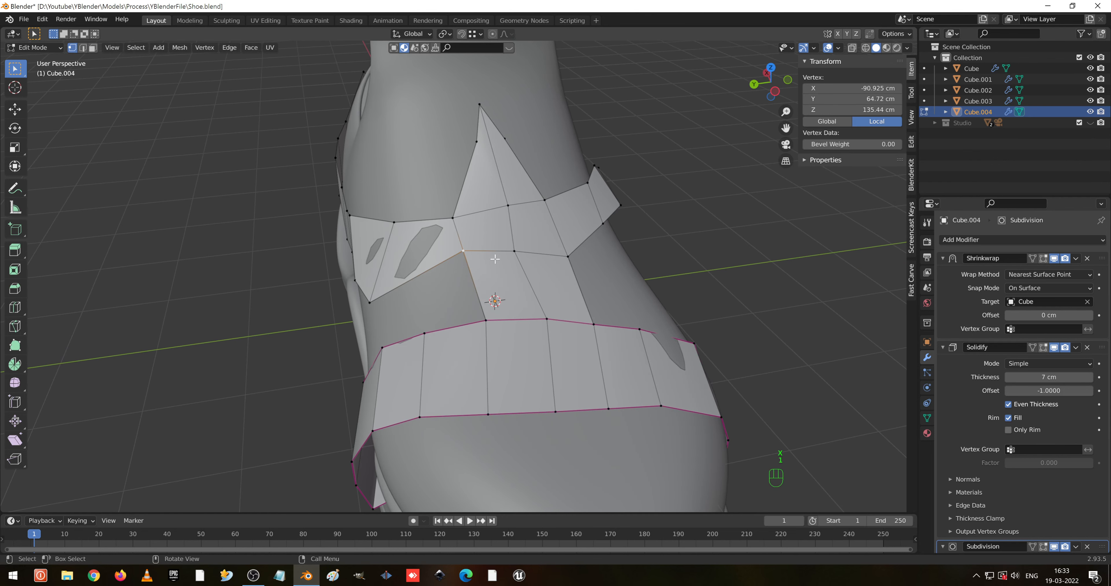
{"action": "key", "text": "g"}
{"action": "key", "text": "g"}
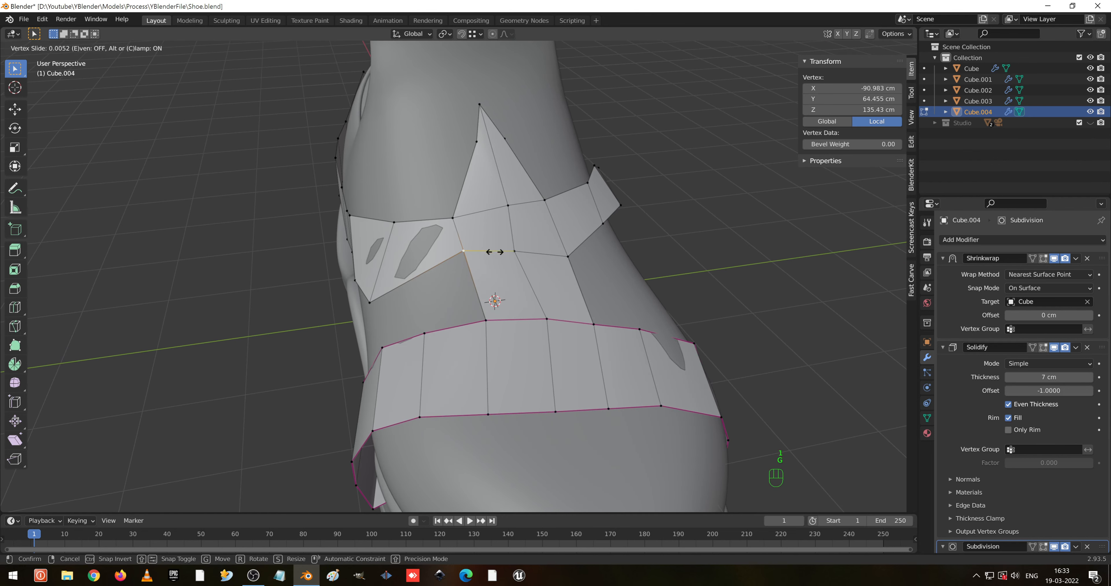
{"action": "left_click", "coordinate": [502, 277]}
{"action": "left_click", "coordinate": [525, 244]}
{"action": "middle_click_drag", "start_coordinate": [525, 245], "coordinate": [500, 254]}
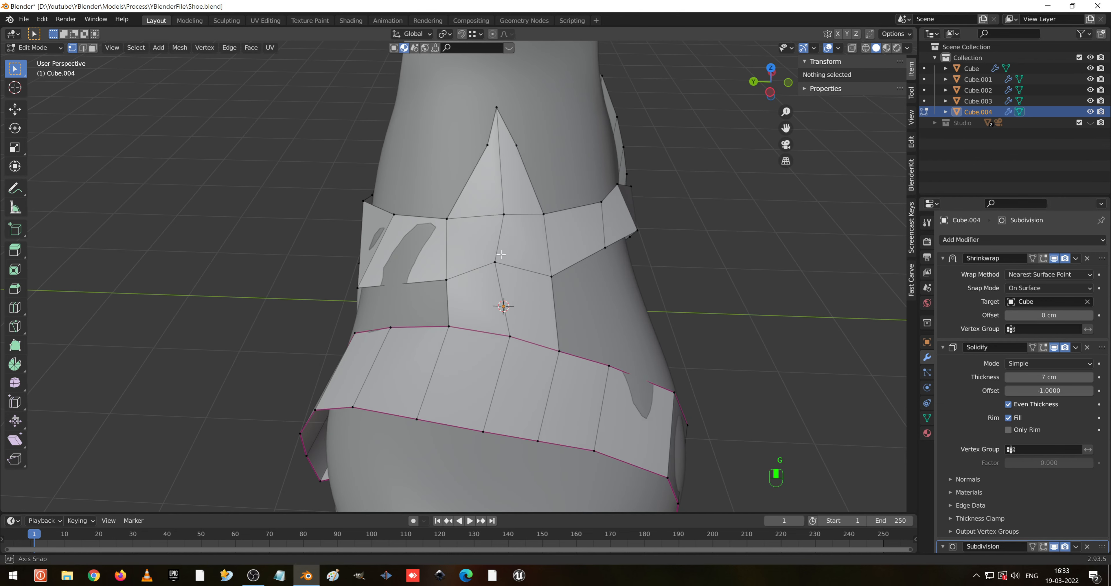
- Slide the bridge row's middle and far vertices toward the toe strap to level the row, the far one by a factor of about 0.132
{"action": "left_click", "coordinate": [499, 260]}
{"action": "key", "text": "g"}
{"action": "key", "text": "g"}
{"action": "left_click", "coordinate": [537, 284]}
{"action": "left_click", "coordinate": [551, 277]}
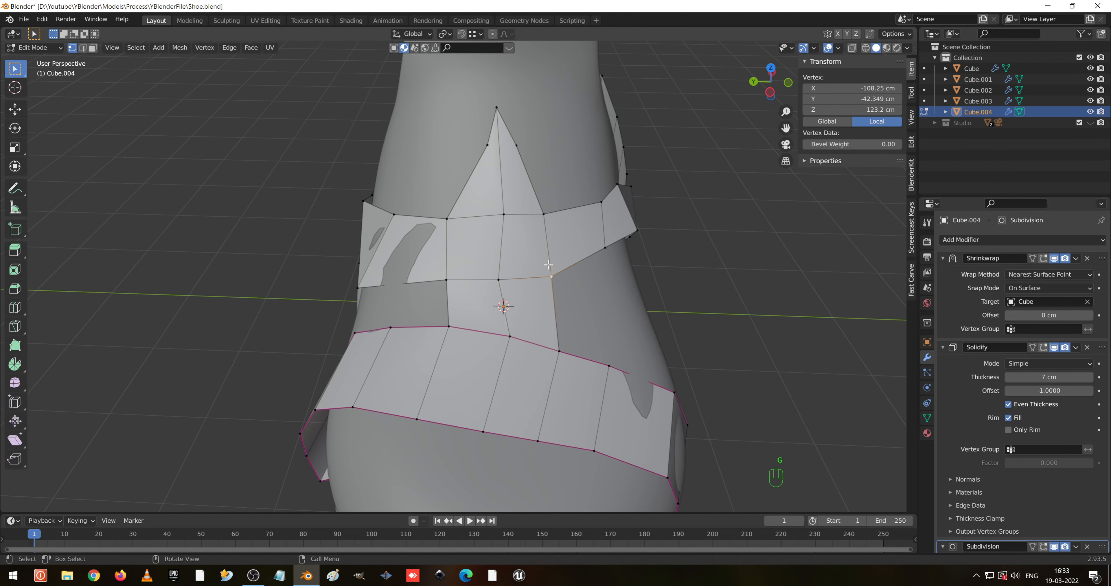
{"action": "key", "text": "g"}
{"action": "key", "text": "g"}
{"action": "left_click", "coordinate": [538, 252]}
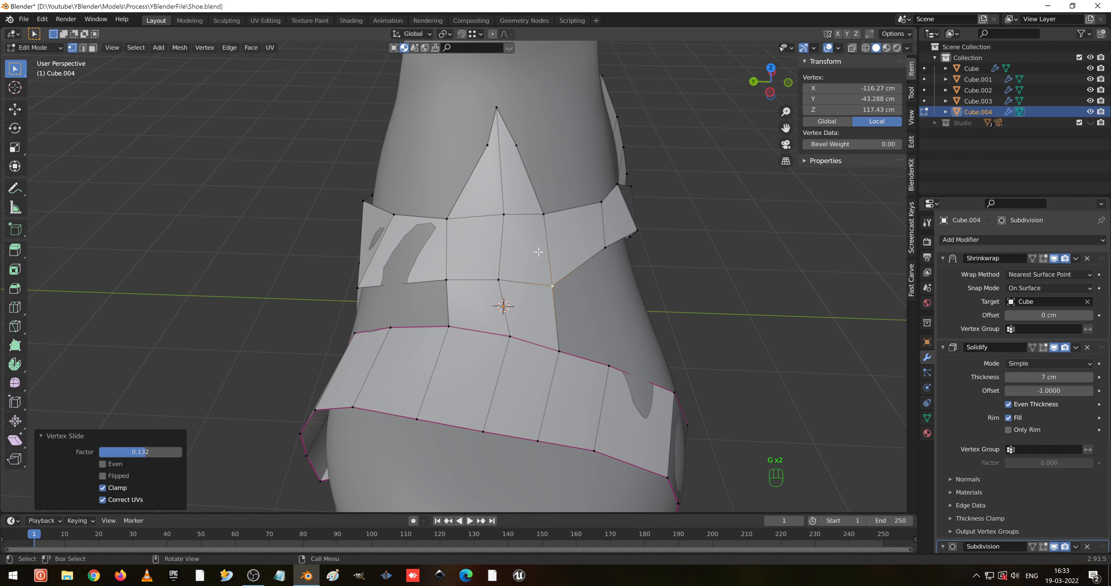
- Widen the instep tongue by moving its two side vertices outward
{"action": "left_click", "coordinate": [455, 210]}
{"action": "key", "text": "g"}
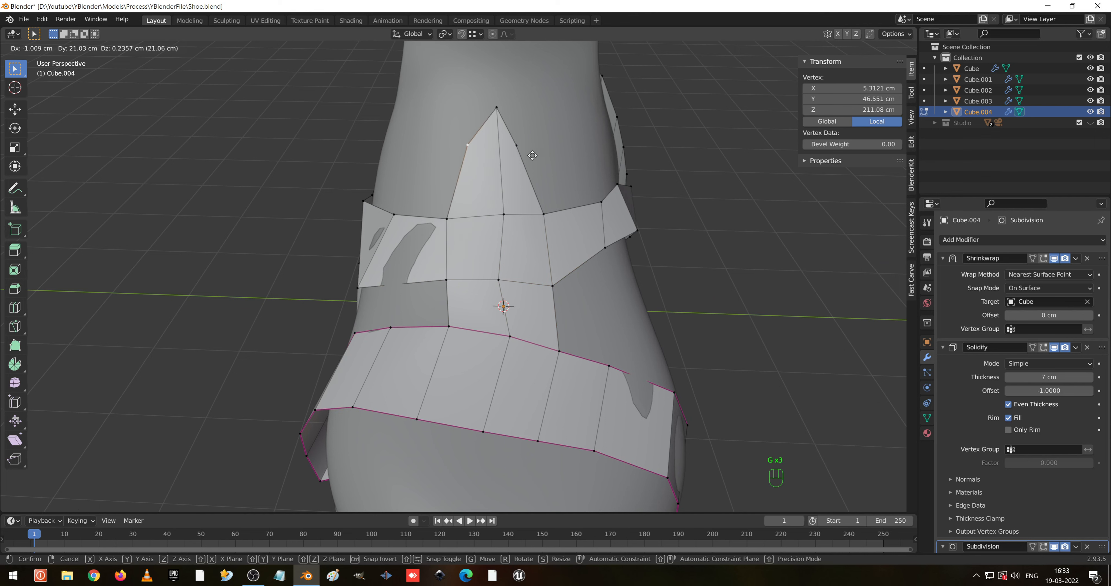
{"action": "left_click", "coordinate": [520, 147]}
{"action": "key", "text": "g"}
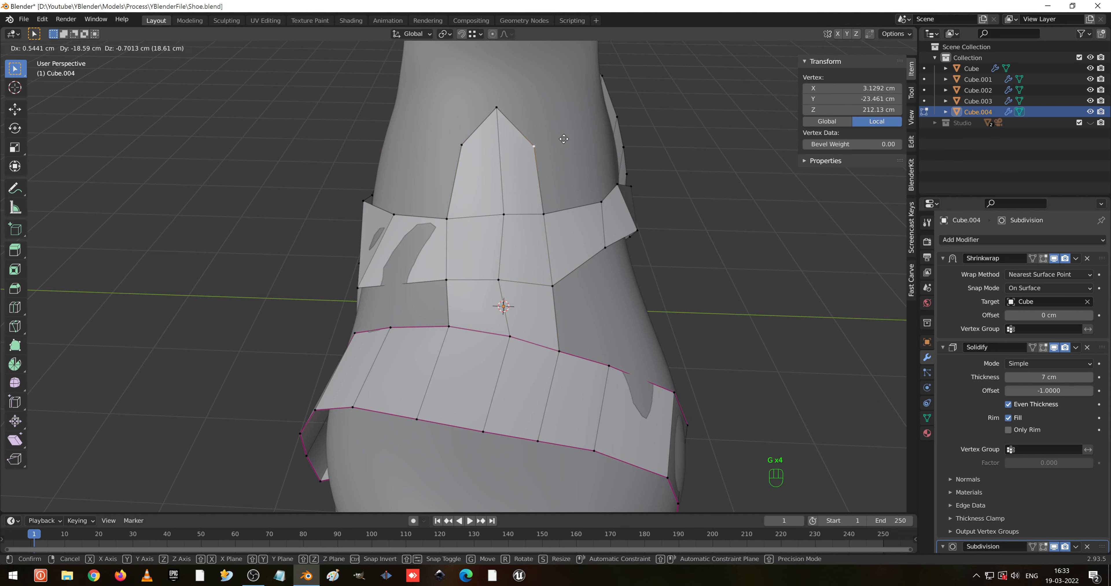
{"action": "left_click", "coordinate": [534, 130]}
- Extend the tongue's tip up the instep by about 40 cm in Z, and pull it back down about 13 cm
{"action": "left_click", "coordinate": [496, 119]}
{"action": "left_click", "coordinate": [486, 107]}
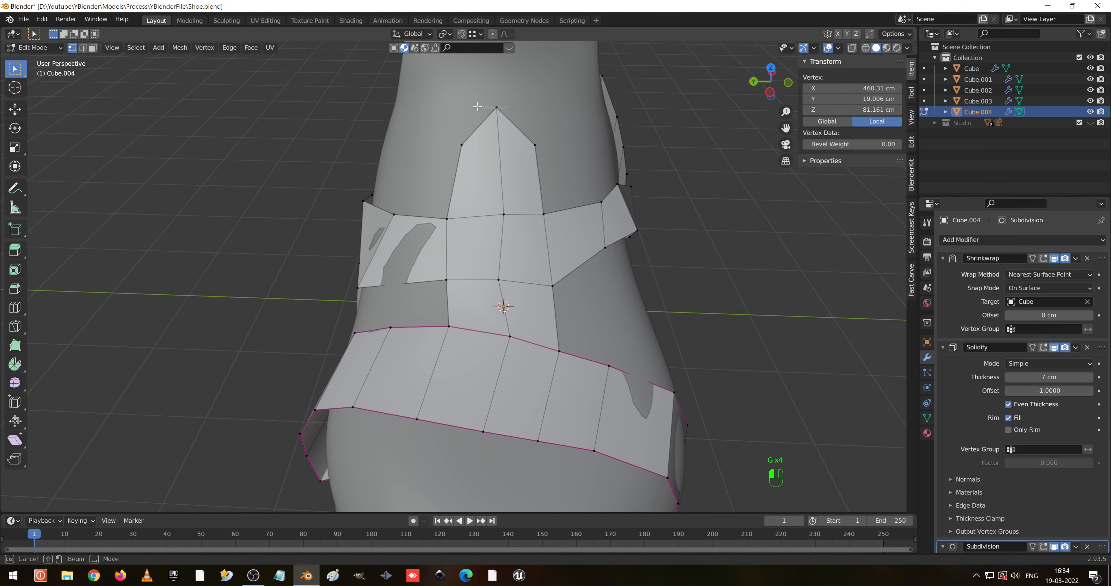
{"action": "key", "text": "g"}
{"action": "left_click", "coordinate": [580, 91]}
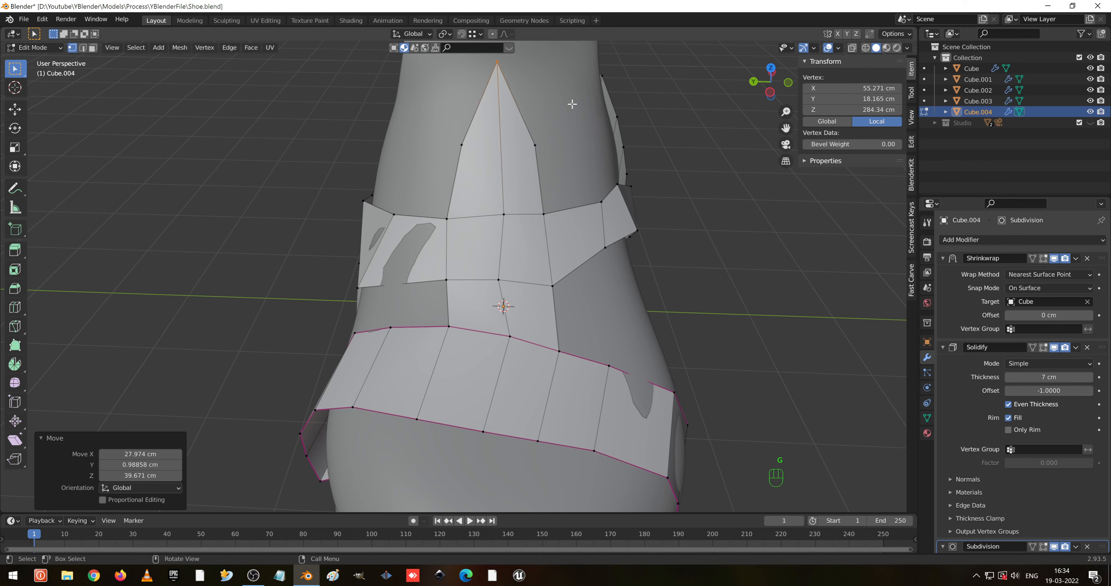
{"action": "middle_click_drag", "start_coordinate": [576, 103], "coordinate": [621, 188]}
{"action": "key", "text": "g"}
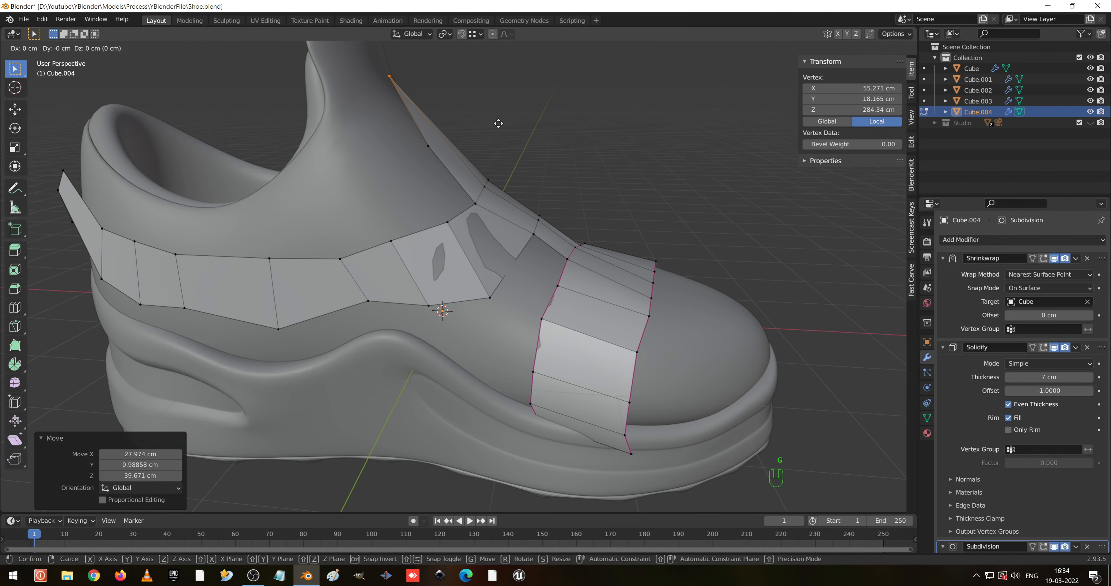
{"action": "left_click", "coordinate": [499, 136]}
{"action": "middle_click_drag", "start_coordinate": [511, 236], "coordinate": [431, 248]}
{"action": "middle_click_drag", "start_coordinate": [568, 269], "coordinate": [561, 334]}
{"action": "scroll", "coordinate": [557, 343], "scroll_direction": "down", "scroll_amount": 3}
{"action": "scroll", "coordinate": [548, 371], "scroll_direction": "up", "scroll_amount": 1}
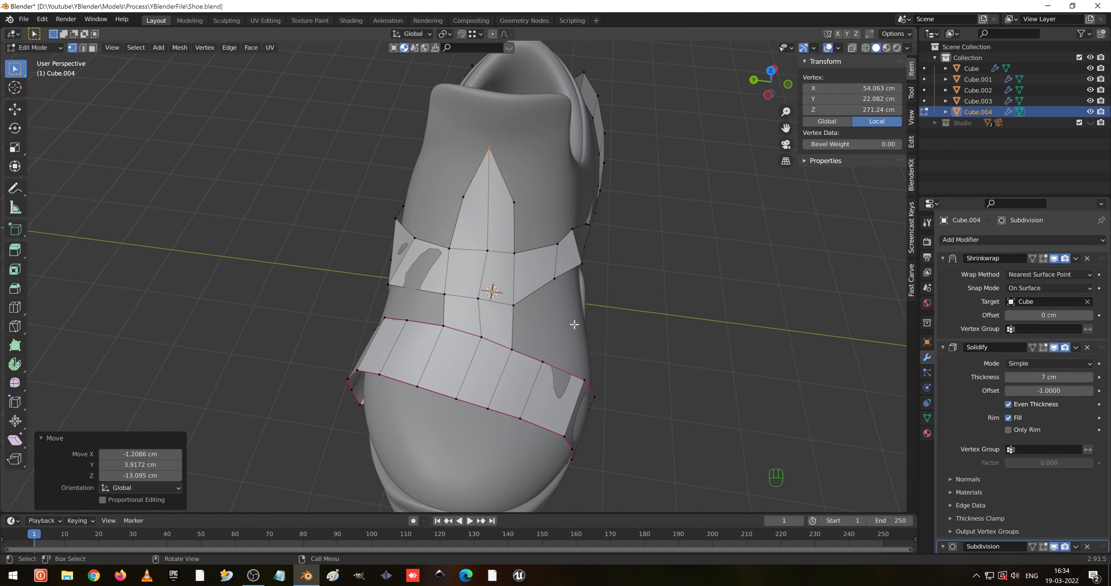
- Lower two neighbouring vertices on the flap's lower border beside the bridge by about 15 cm and 17 cm in Z
{"action": "middle_click_drag", "start_coordinate": [615, 275], "coordinate": [570, 242]}
{"action": "scroll", "coordinate": [613, 297], "scroll_direction": "up", "scroll_amount": 2}
{"action": "left_click", "coordinate": [617, 275]}
{"action": "key", "text": "g"}
{"action": "left_click", "coordinate": [668, 311]}
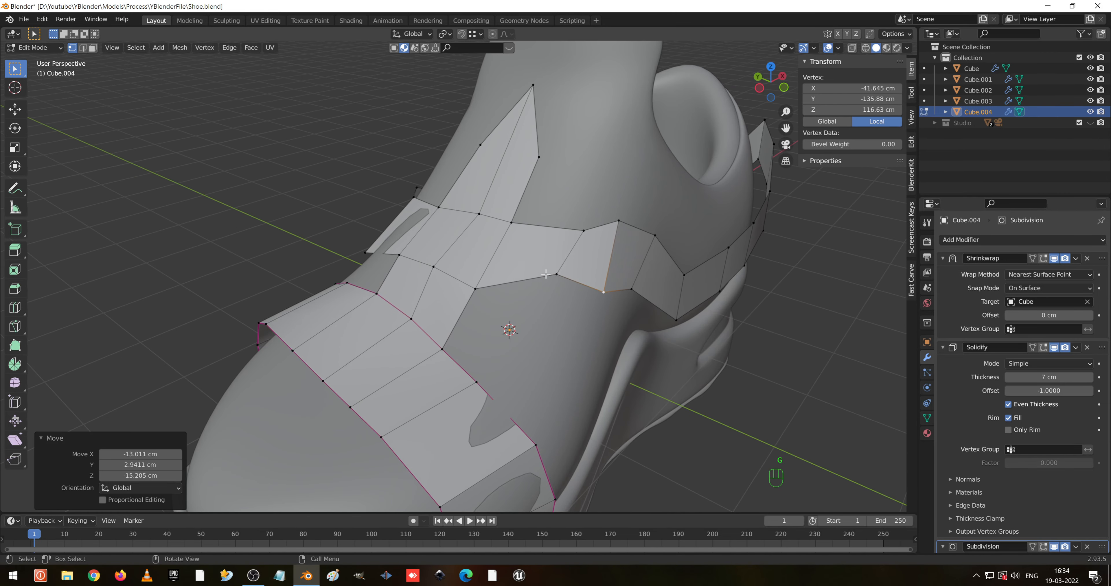
{"action": "left_click", "coordinate": [557, 275]}
{"action": "key", "text": "g"}
{"action": "left_click", "coordinate": [626, 290]}
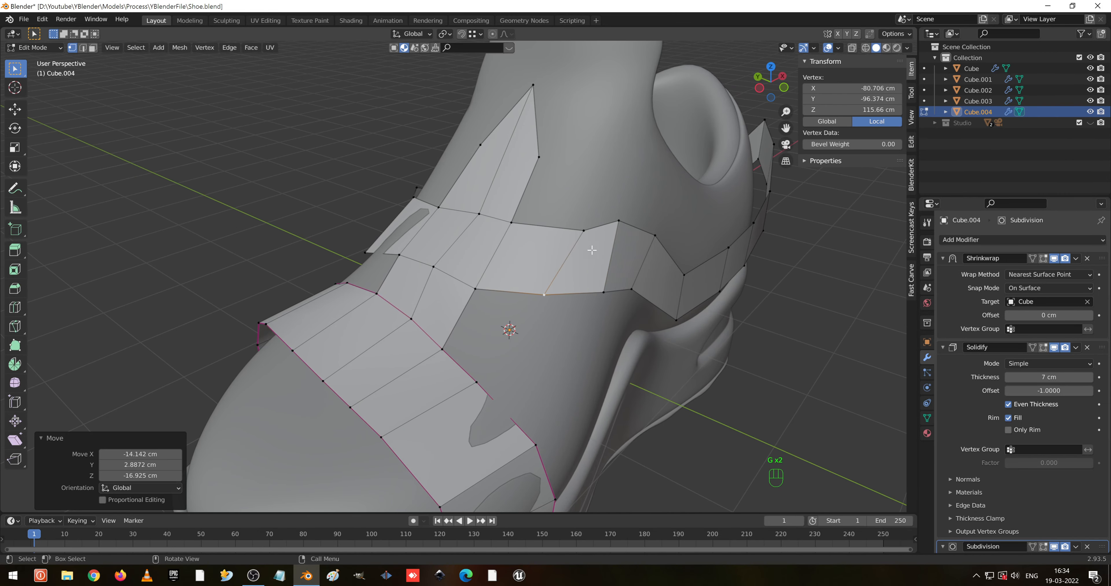
- Shift the flap's upper border vertex beside the tongue toward the instep, about 22 cm in X and 24 cm in Y
{"action": "left_click", "coordinate": [586, 240]}
{"action": "key", "text": "g"}
{"action": "left_click", "coordinate": [683, 265]}
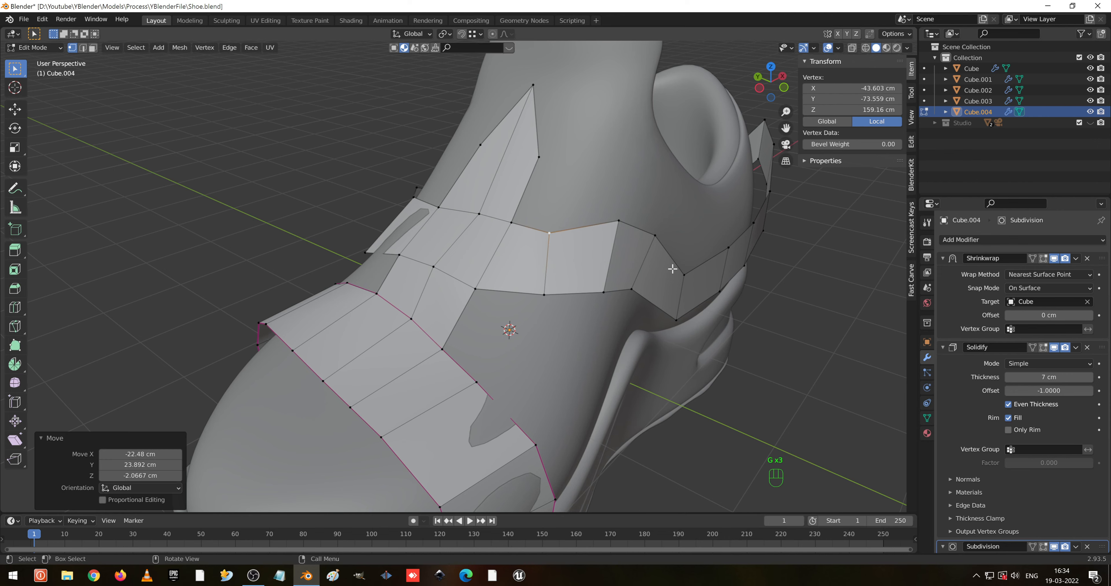
{"action": "key", "text": "g"}
{"action": "left_click", "coordinate": [677, 264]}
- Shift the upper and lower vertices of the flap's next cross edge toward the toe to even out the face widths
{"action": "left_click", "coordinate": [626, 239]}
{"action": "scroll", "coordinate": [643, 237], "scroll_direction": "up", "scroll_amount": 3}
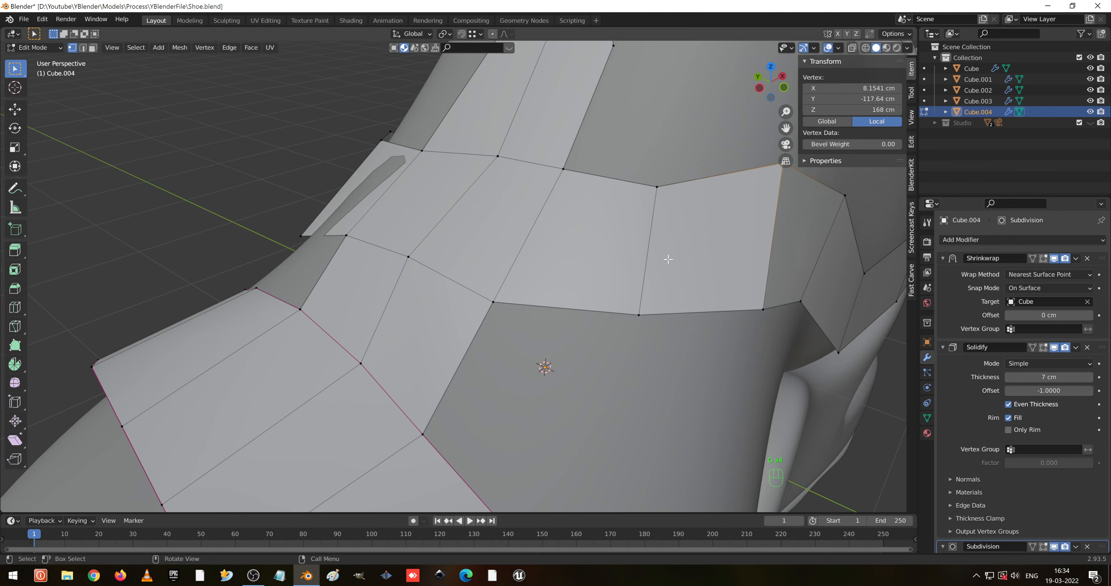
{"action": "middle_click_drag", "start_coordinate": [668, 258], "coordinate": [719, 330]}
{"action": "key", "text": "g"}
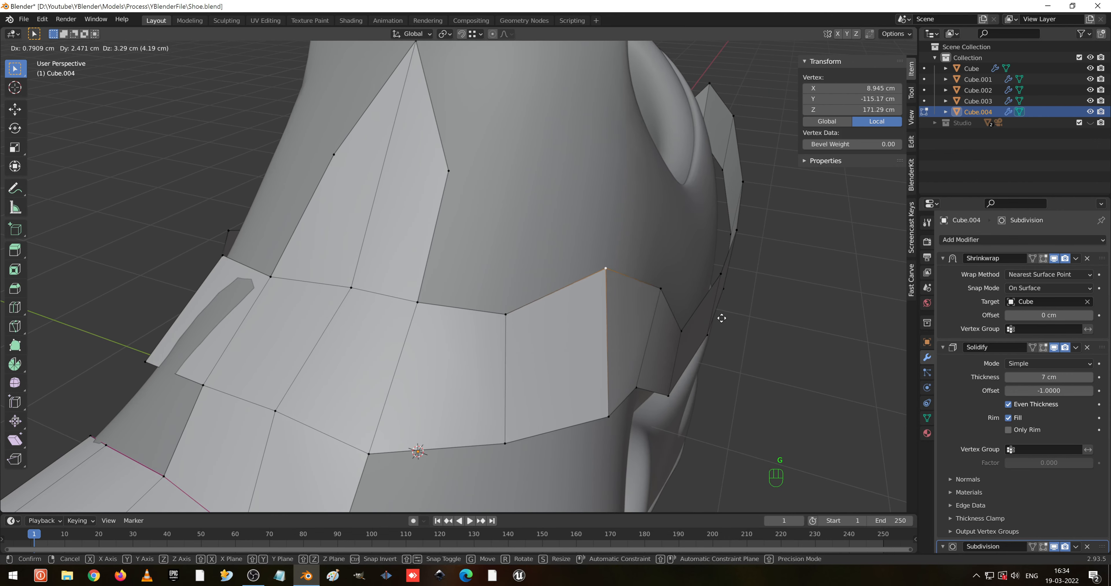
{"action": "left_click", "coordinate": [662, 385]}
{"action": "left_click", "coordinate": [595, 409]}
{"action": "key", "text": "g"}
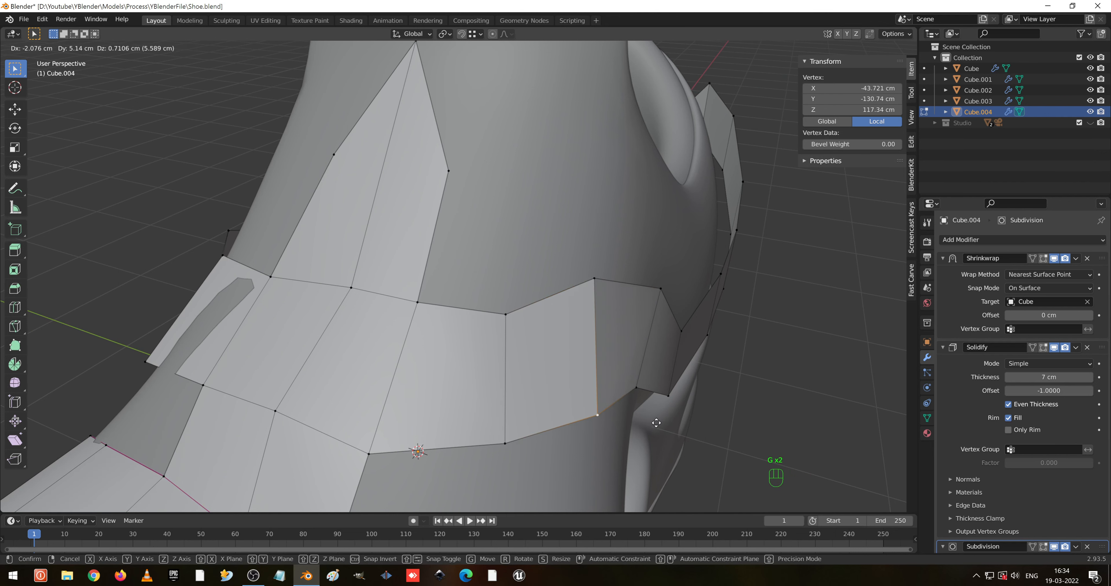
{"action": "left_click", "coordinate": [656, 428]}
- Lower the following vertex on the flap's lower border by about 9.8 cm and its upper partner by about 1.5 cm in Z
{"action": "left_click", "coordinate": [642, 389]}
{"action": "key", "text": "g"}
{"action": "left_click", "coordinate": [689, 396]}
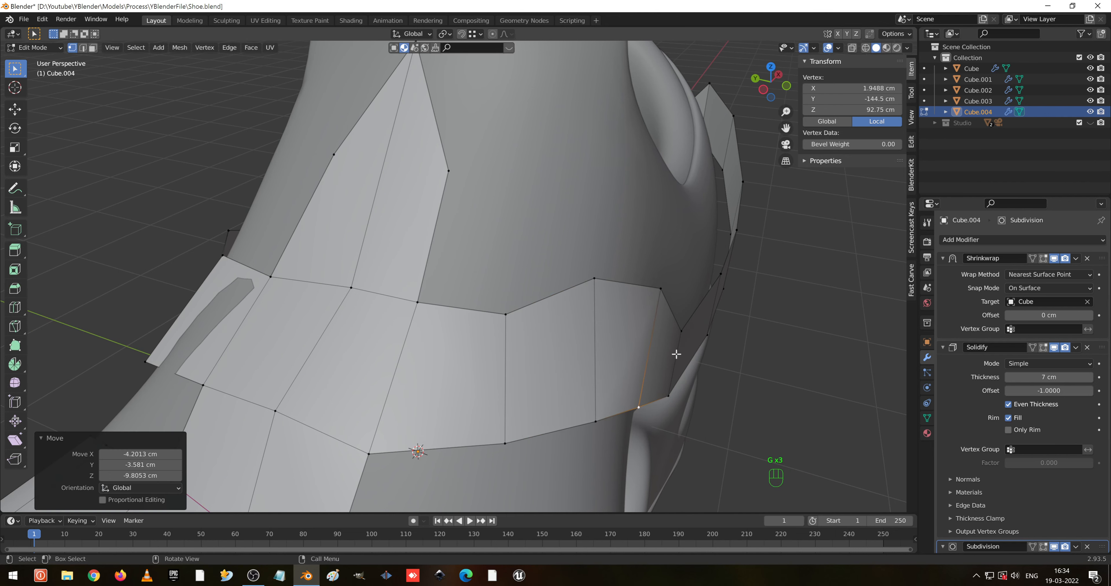
{"action": "left_click", "coordinate": [661, 288]}
{"action": "key", "text": "g"}
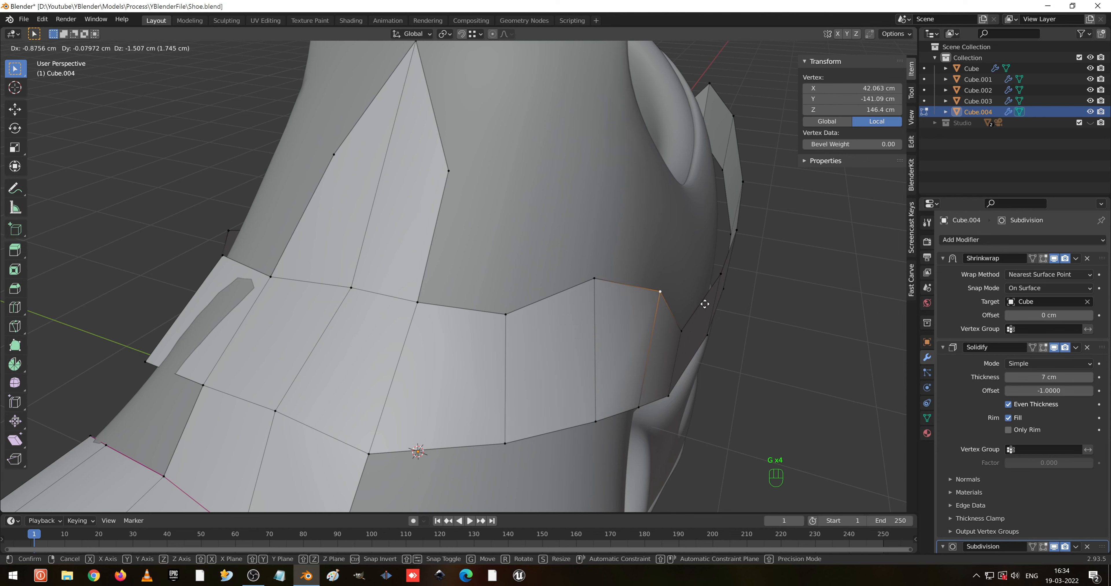
{"action": "left_click", "coordinate": [701, 307]}
- Add a centred loop cut across the flap's face between the tongue and the other shoe side
{"action": "scroll", "coordinate": [660, 360], "scroll_direction": "down", "scroll_amount": 2}
{"action": "middle_click_drag", "start_coordinate": [660, 360], "coordinate": [513, 320]}
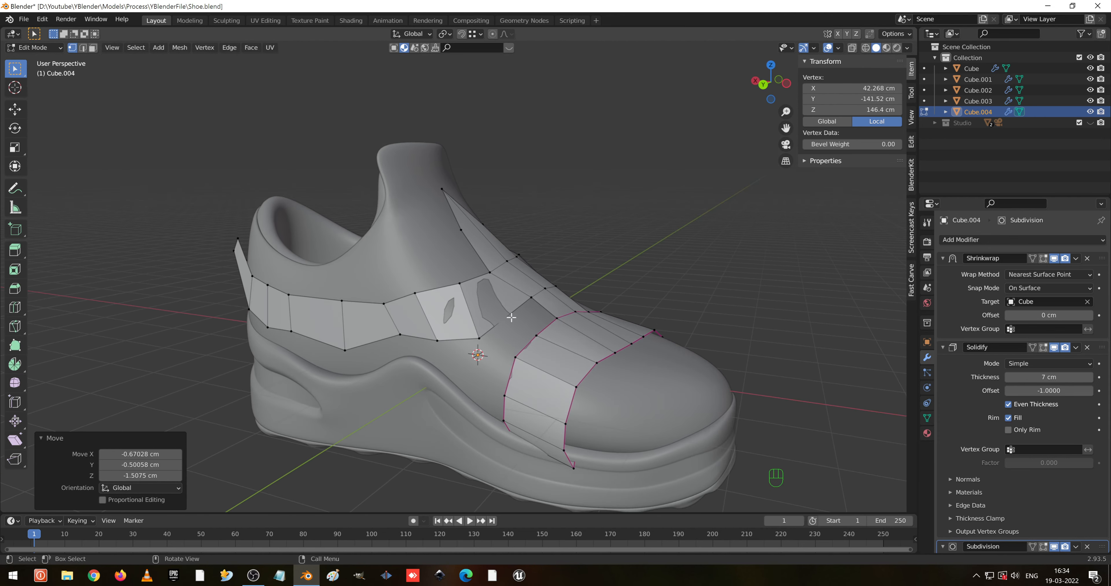
{"action": "left_click", "coordinate": [505, 325]}
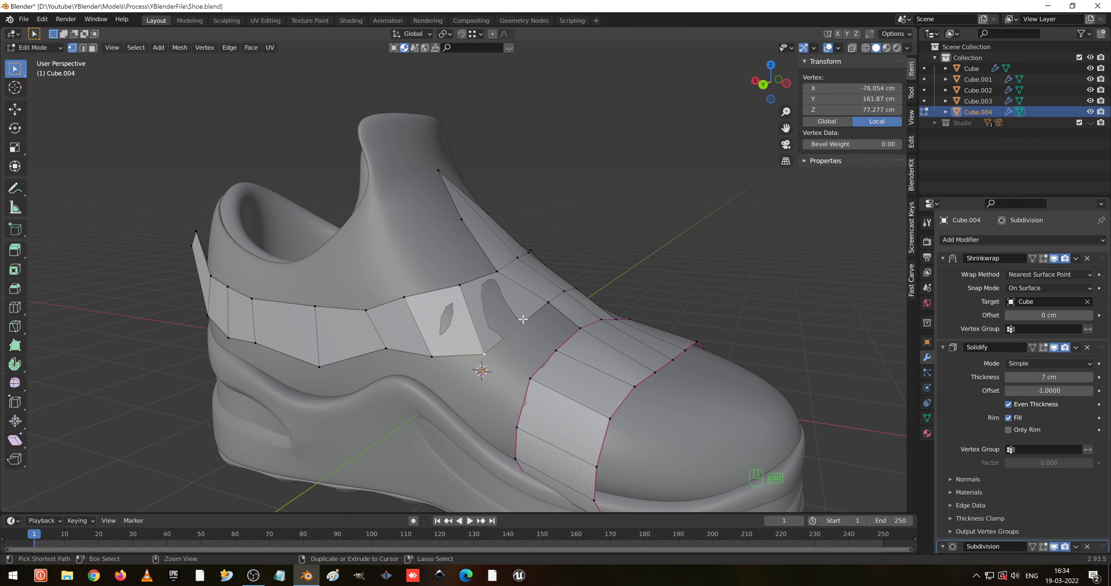
{"action": "key", "text": "ctrl+r"}
{"action": "left_click", "coordinate": [500, 311]}
{"action": "right_click", "coordinate": [496, 310]}
{"action": "left_click", "coordinate": [510, 328]}
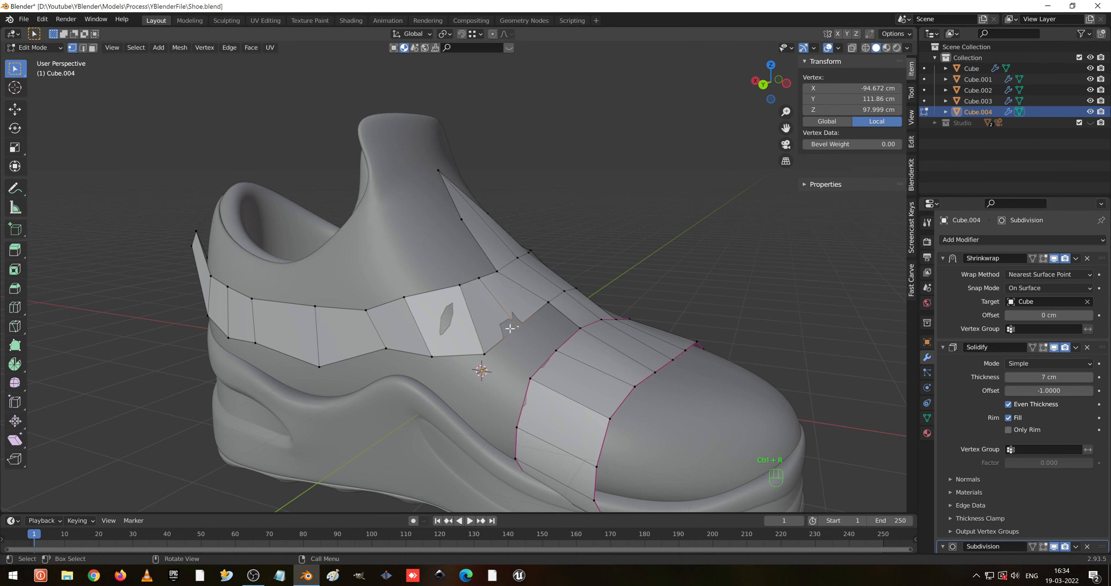
- Raise the lowest vertex on the flap's lower border along this shoe side and select its neighbour toward the heel
{"action": "middle_click_drag", "start_coordinate": [455, 339], "coordinate": [469, 313]}
{"action": "left_click", "coordinate": [501, 327]}
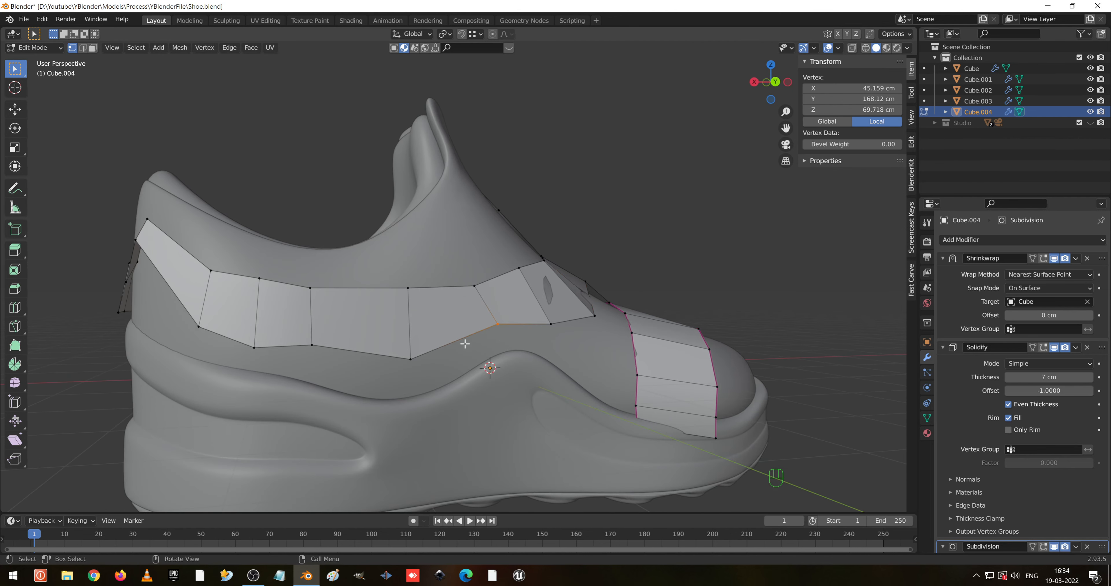
{"action": "left_click", "coordinate": [410, 360]}
{"action": "key", "text": "g"}
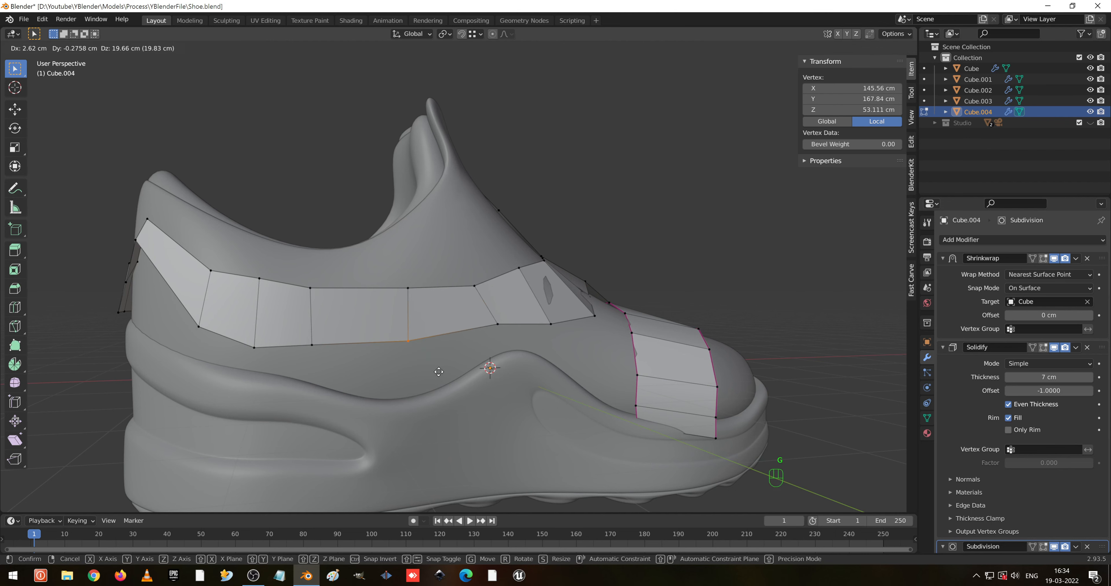
{"action": "left_click", "coordinate": [418, 347]}
{"action": "left_click", "coordinate": [311, 345]}
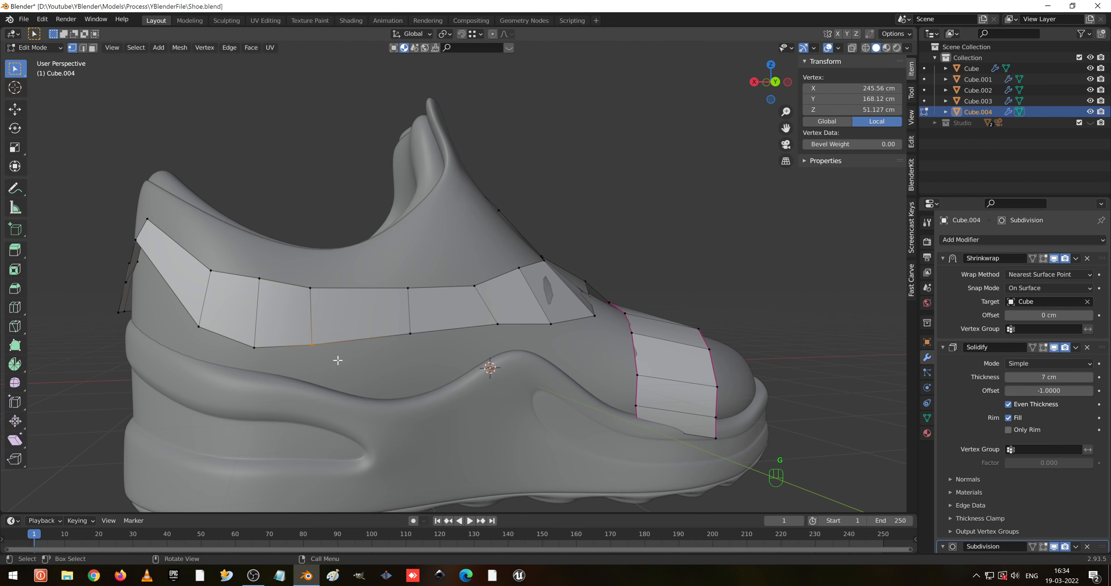
- Raise three neighbouring lower-edge vertices of the shoe's side band, sliding the one nearest the heel along its edge
{"action": "key", "text": "g"}
{"action": "left_click", "coordinate": [308, 330]}
{"action": "left_click", "coordinate": [256, 348]}
{"action": "key", "text": "g"}
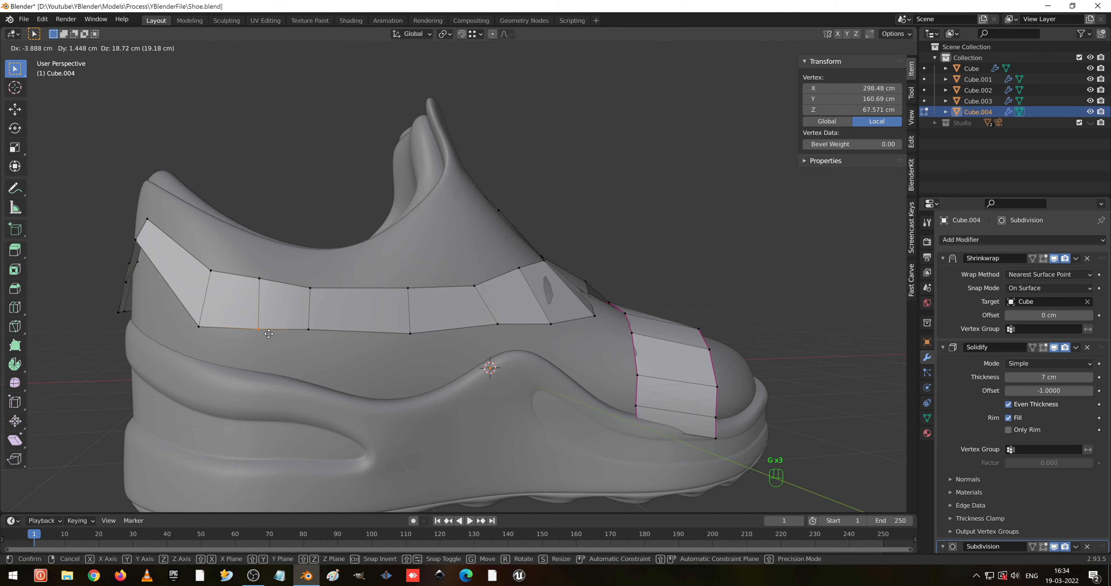
{"action": "left_click", "coordinate": [267, 332]}
{"action": "left_click", "coordinate": [199, 327]}
{"action": "key", "text": "g"}
{"action": "key", "text": "g"}
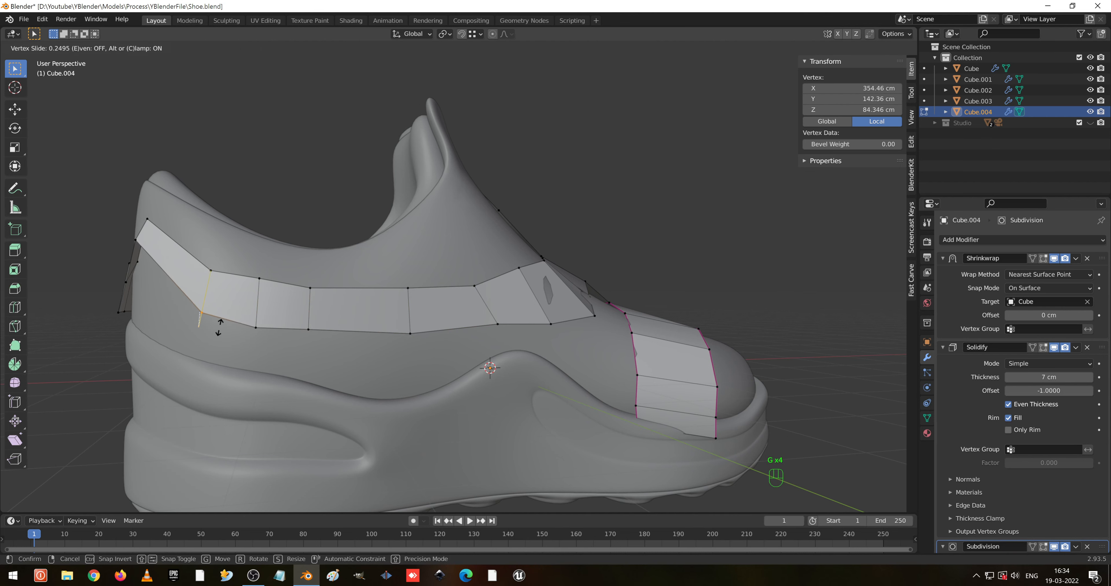
{"action": "left_click", "coordinate": [220, 322]}
- Move the lower-edge vertices at the back corner of the heel down in line with the rest of the band
{"action": "middle_click_drag", "start_coordinate": [221, 323], "coordinate": [306, 314]}
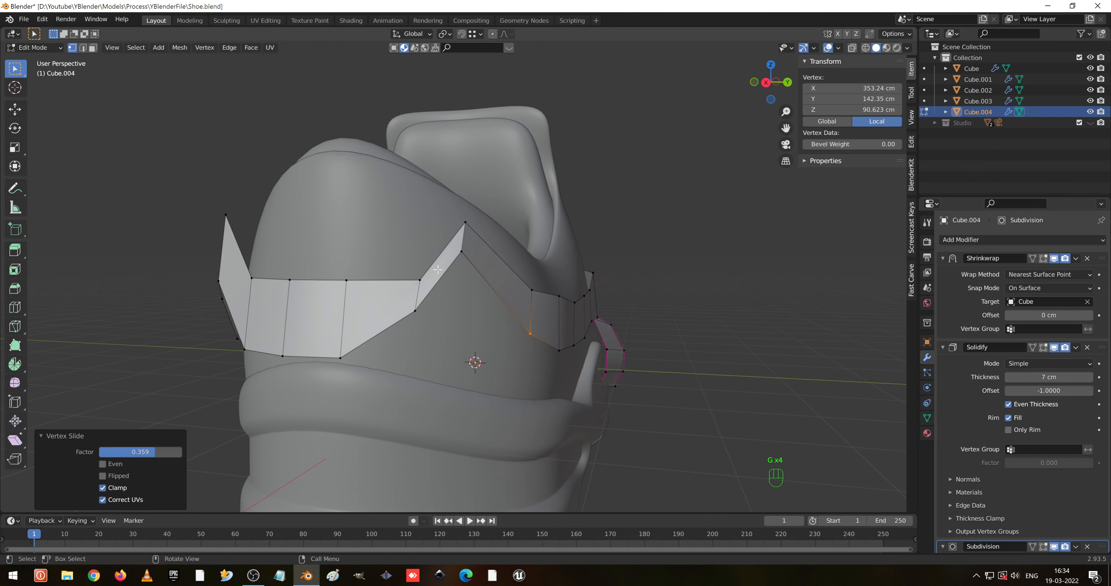
{"action": "left_click", "coordinate": [461, 251]}
{"action": "key", "text": "g"}
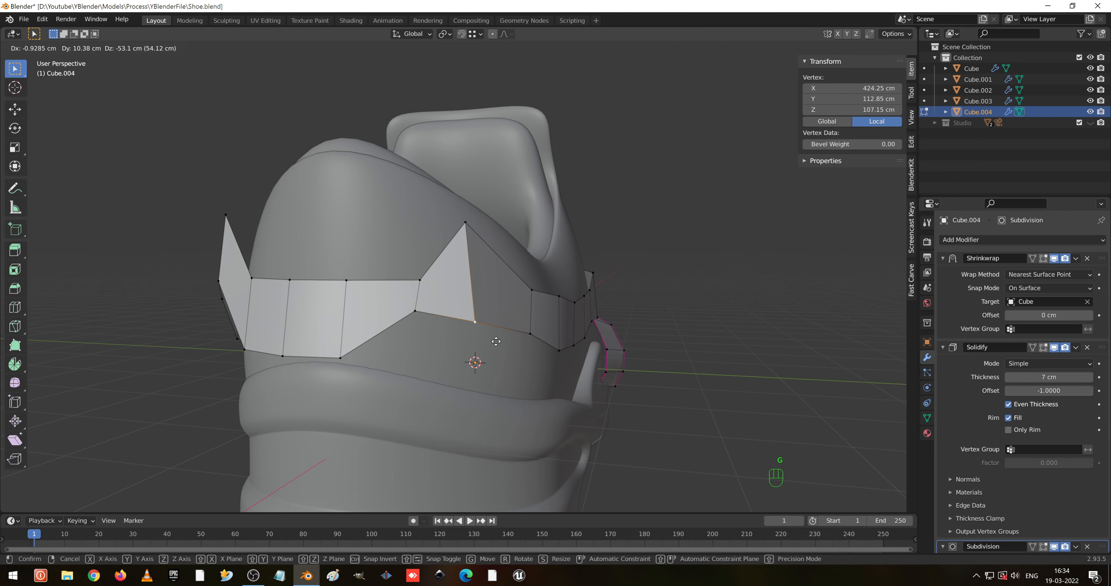
{"action": "left_click", "coordinate": [498, 340]}
{"action": "left_click", "coordinate": [409, 303]}
{"action": "key", "text": "g"}
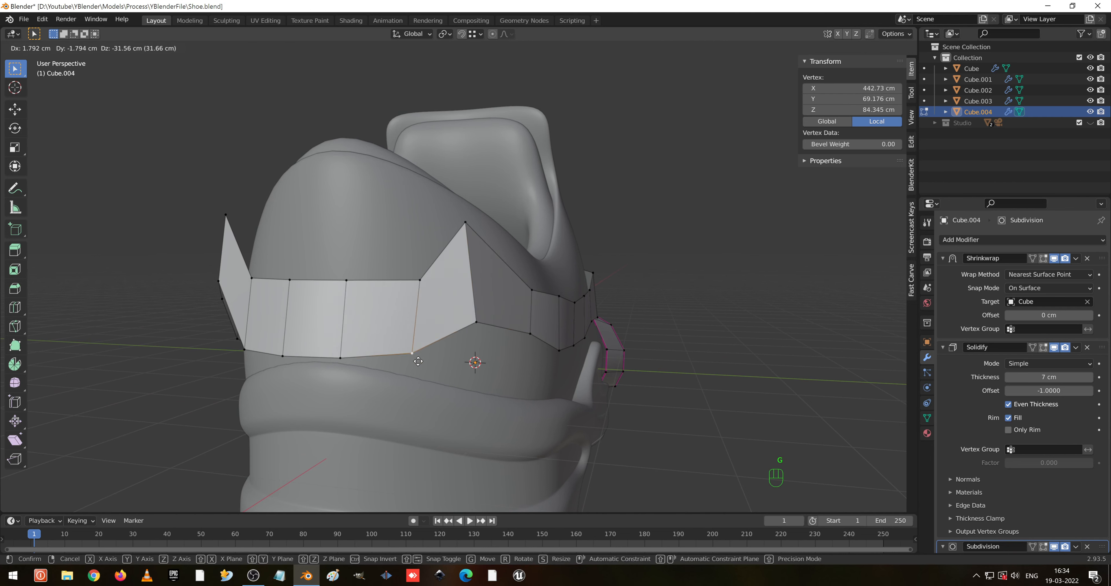
{"action": "left_click", "coordinate": [405, 355]}
{"action": "left_click", "coordinate": [476, 327]}
{"action": "key", "text": "g"}
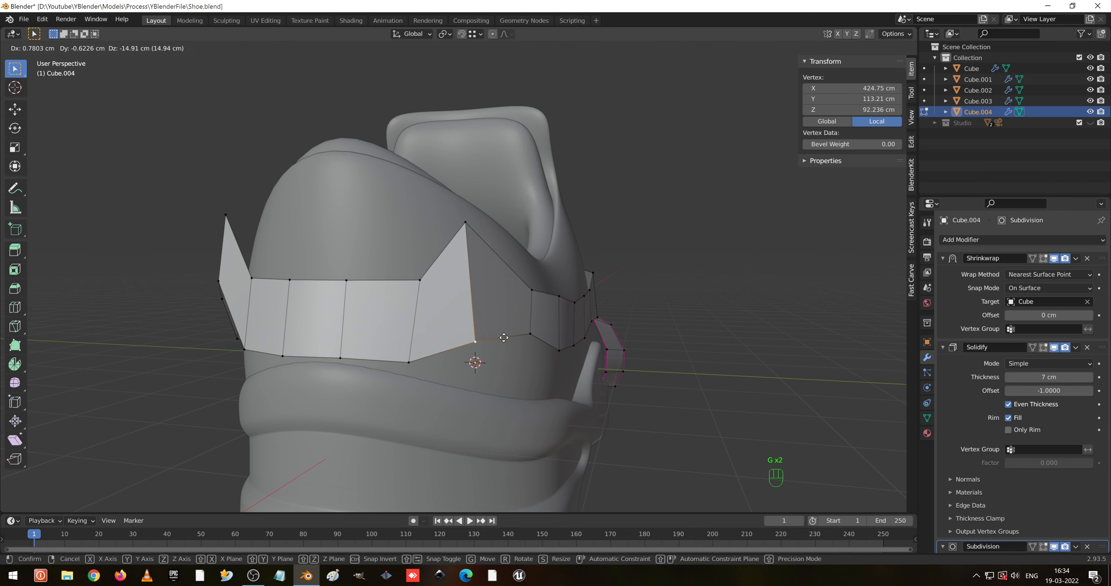
{"action": "left_click", "coordinate": [475, 366]}
- Lower the peaked upper-edge vertex at the heel corner to the height of its neighbours
{"action": "left_click", "coordinate": [465, 222]}
{"action": "key", "text": "g"}
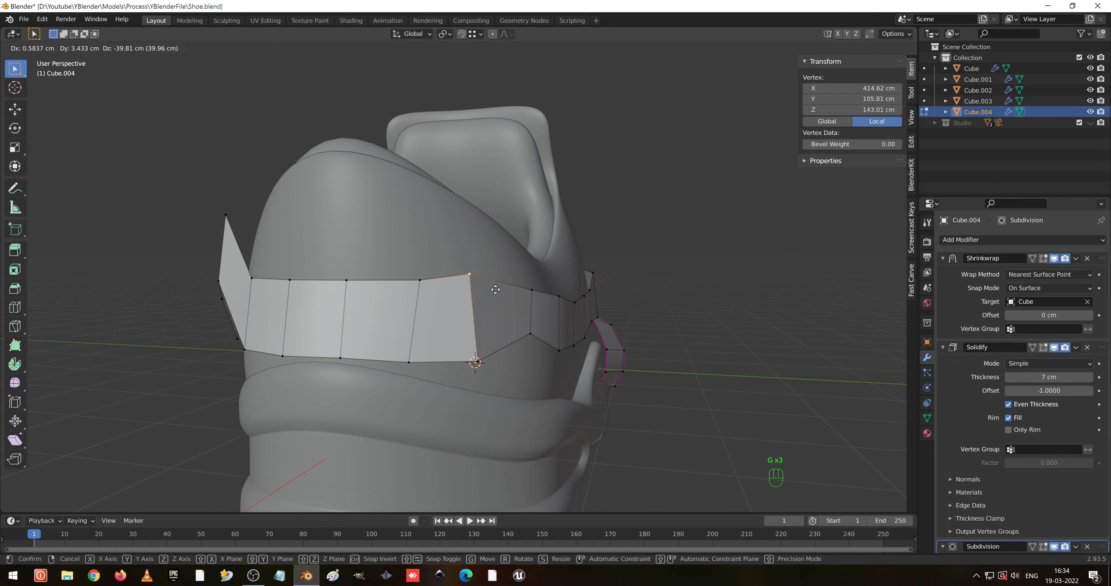
{"action": "left_click", "coordinate": [497, 300]}
- Even out the band's lower edge around the heel corner by repositioning the corner vertex and the vertex beside it
{"action": "left_click", "coordinate": [475, 361]}
{"action": "key", "text": "g"}
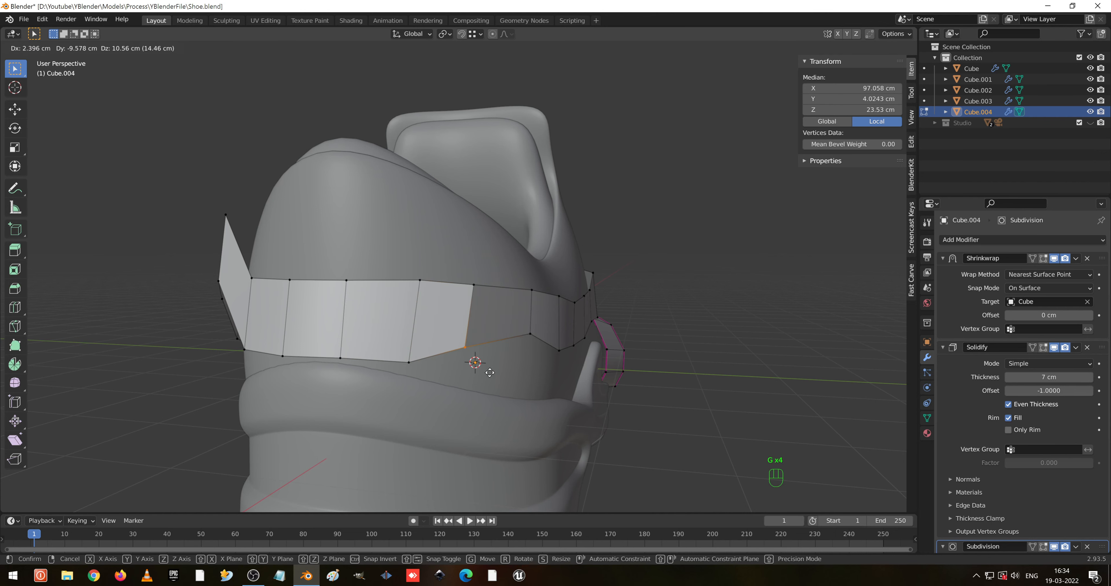
{"action": "left_click", "coordinate": [486, 372]}
{"action": "left_click", "coordinate": [533, 341]}
{"action": "key", "text": "g"}
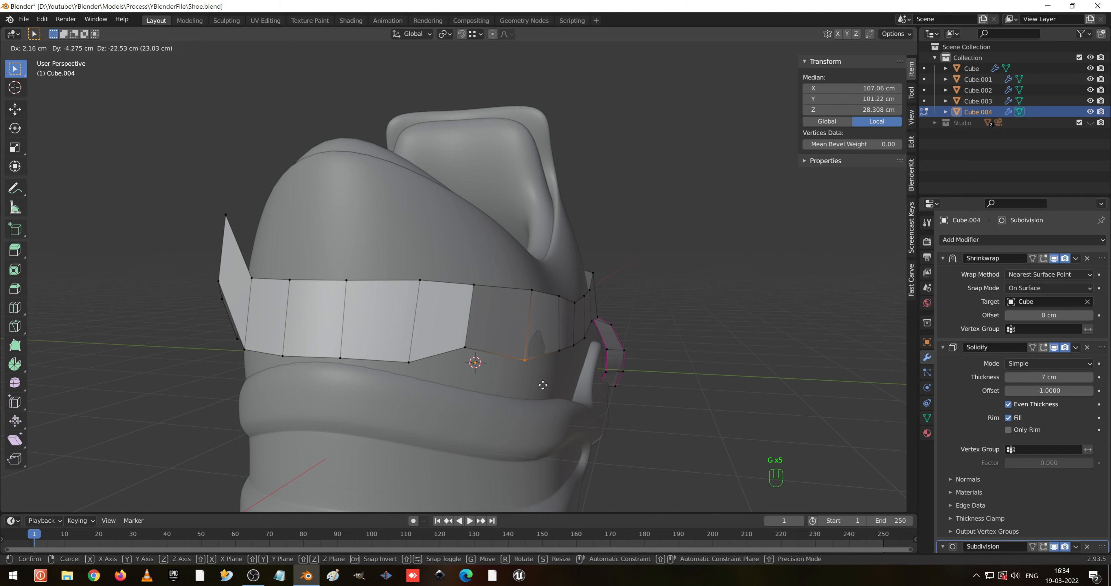
{"action": "left_click", "coordinate": [545, 382]}
{"action": "left_click", "coordinate": [465, 348]}
{"action": "key", "text": "g"}
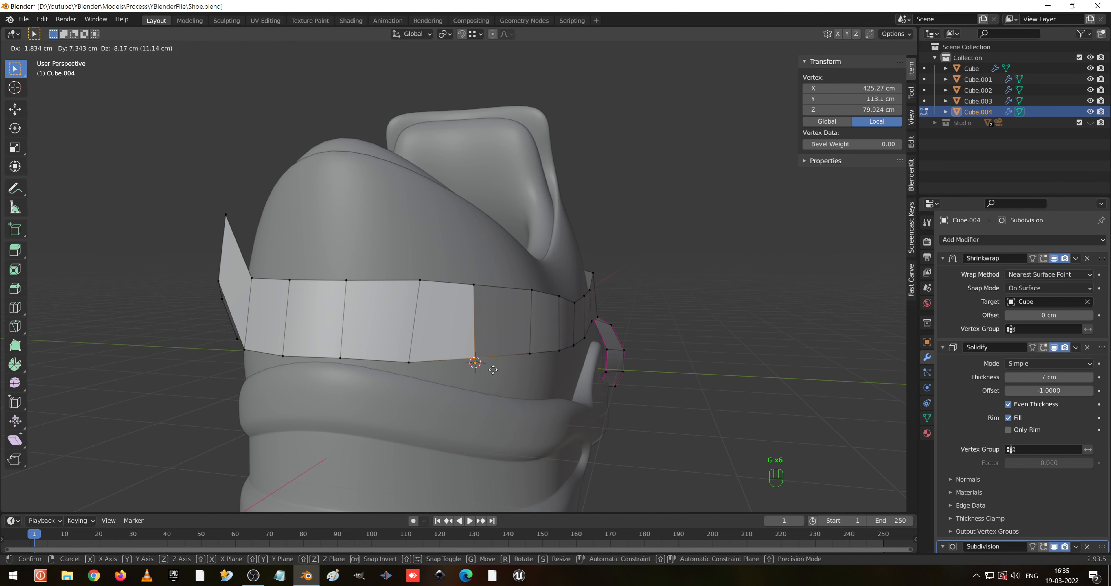
{"action": "left_click", "coordinate": [492, 366]}
- Nudge the upper-edge vertex at the heel corner into line with the band's top edge
{"action": "key", "text": "b"}
{"action": "left_click_drag", "start_coordinate": [477, 288], "coordinate": [468, 279]}
{"action": "key", "text": "g"}
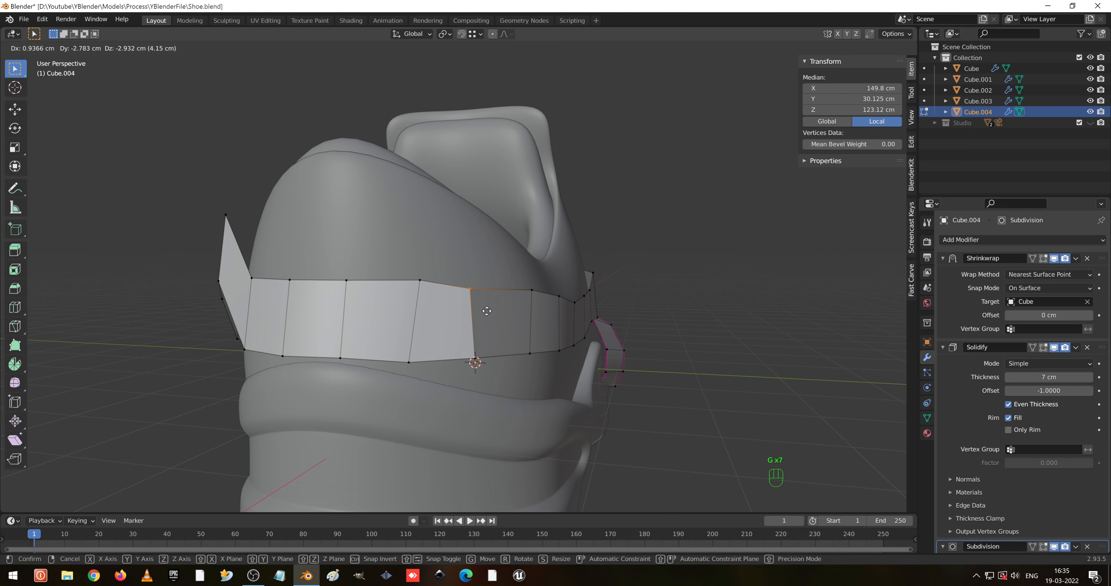
{"action": "left_click", "coordinate": [487, 308]}
- Move two lower-edge vertices of the band down on the opposite side of the shoe near the heel
{"action": "middle_click_drag", "start_coordinate": [486, 307], "coordinate": [372, 290]}
{"action": "left_click", "coordinate": [729, 304]}
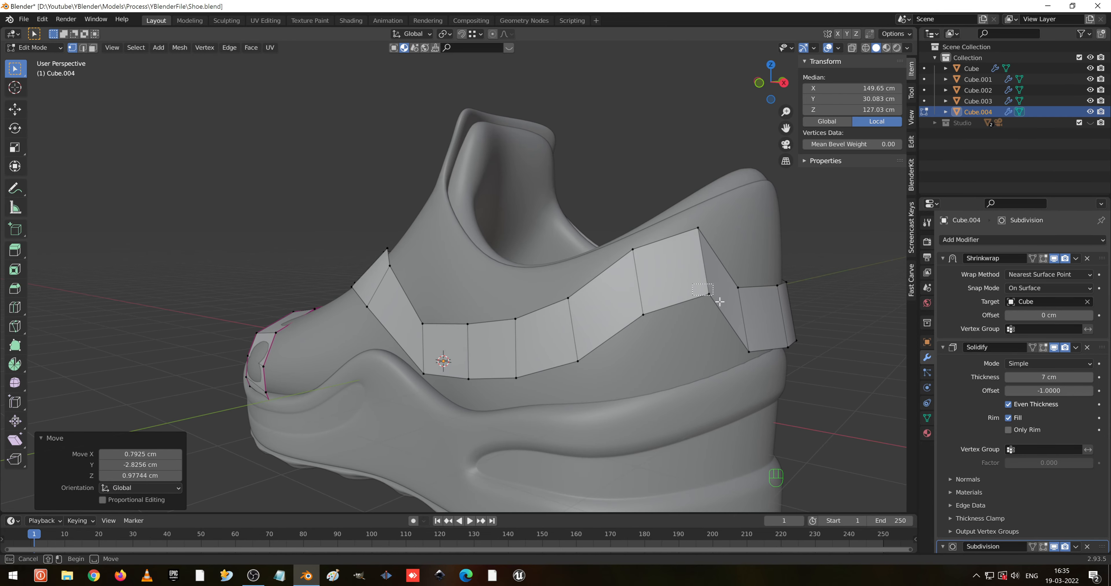
{"action": "key", "text": "g"}
{"action": "left_click", "coordinate": [712, 330]}
{"action": "left_click_drag", "start_coordinate": [631, 301], "coordinate": [669, 335]}
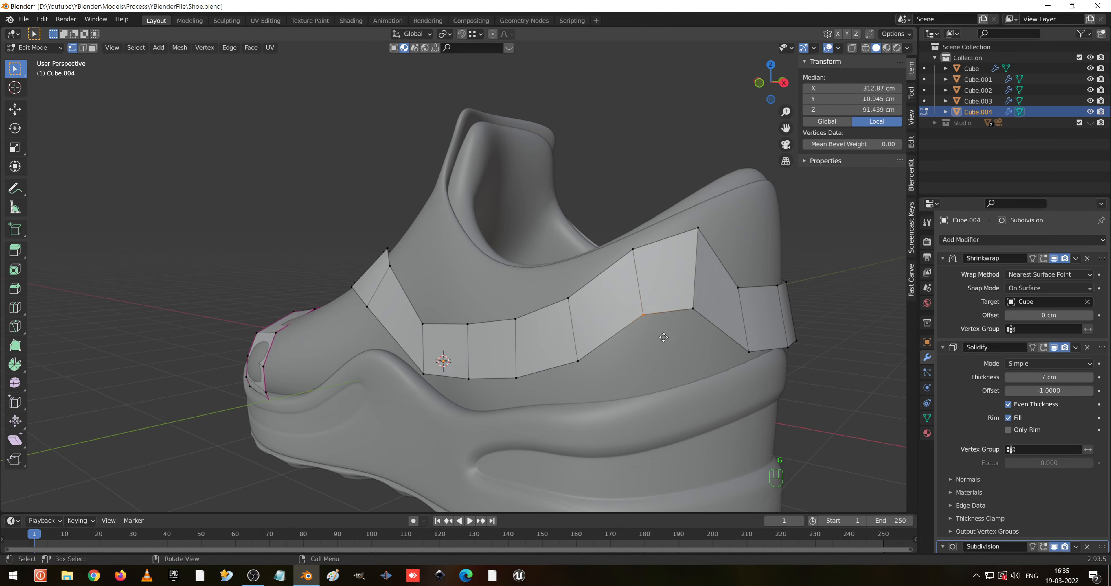
{"action": "key", "text": "g"}
{"action": "left_click", "coordinate": [644, 351]}
- Lower the two raised upper-edge vertices near the heel on this side and adjust the lower vertex between them
{"action": "left_click_drag", "start_coordinate": [660, 273], "coordinate": [660, 273]}
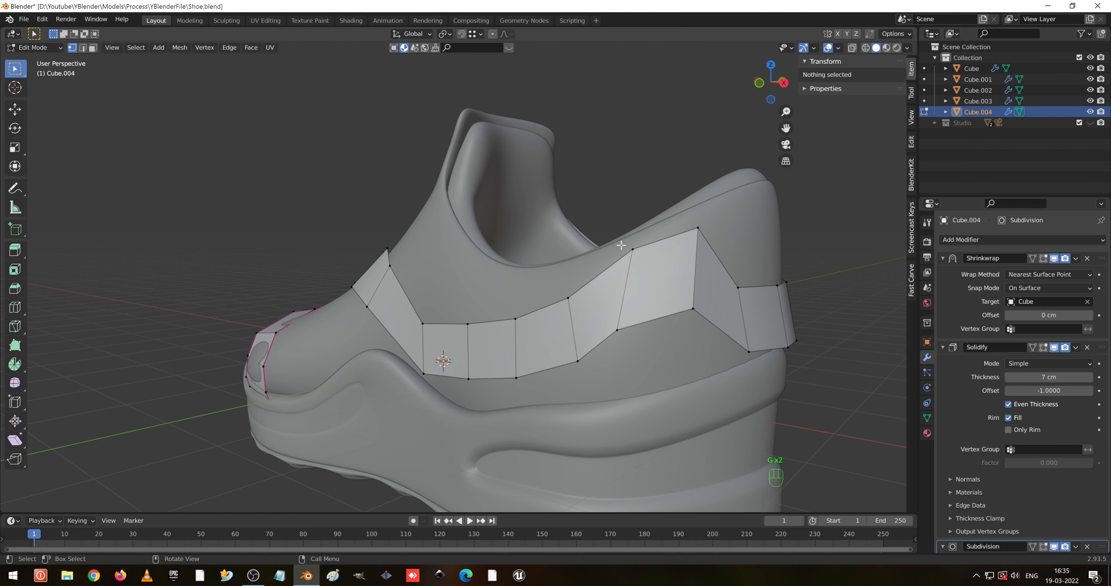
{"action": "key", "text": "g"}
{"action": "left_click", "coordinate": [636, 295]}
{"action": "left_click", "coordinate": [693, 302]}
{"action": "key", "text": "g"}
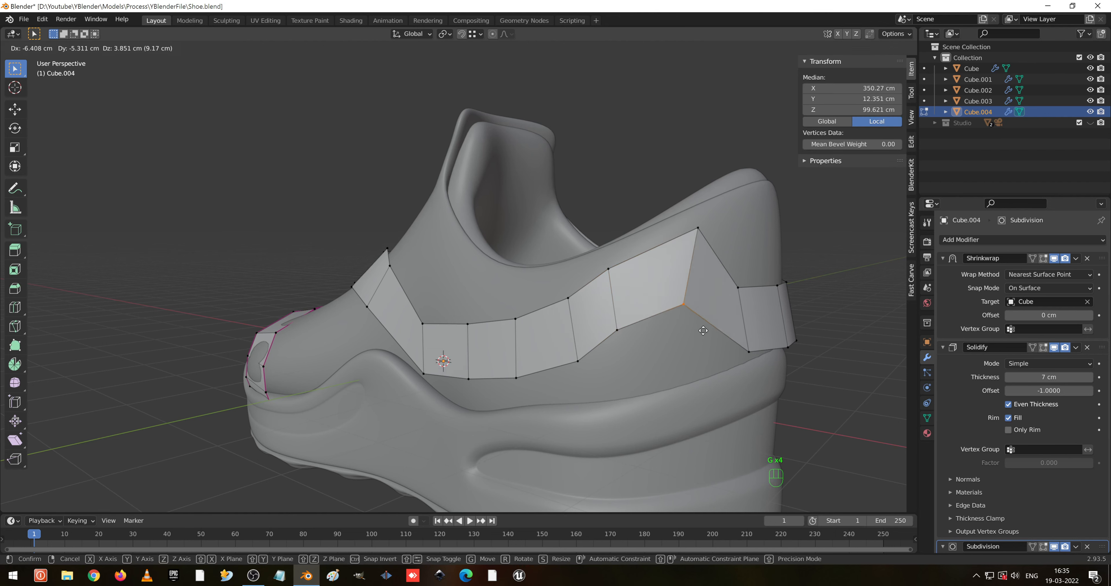
{"action": "left_click", "coordinate": [687, 226]}
{"action": "left_click", "coordinate": [695, 228]}
{"action": "key", "text": "g"}
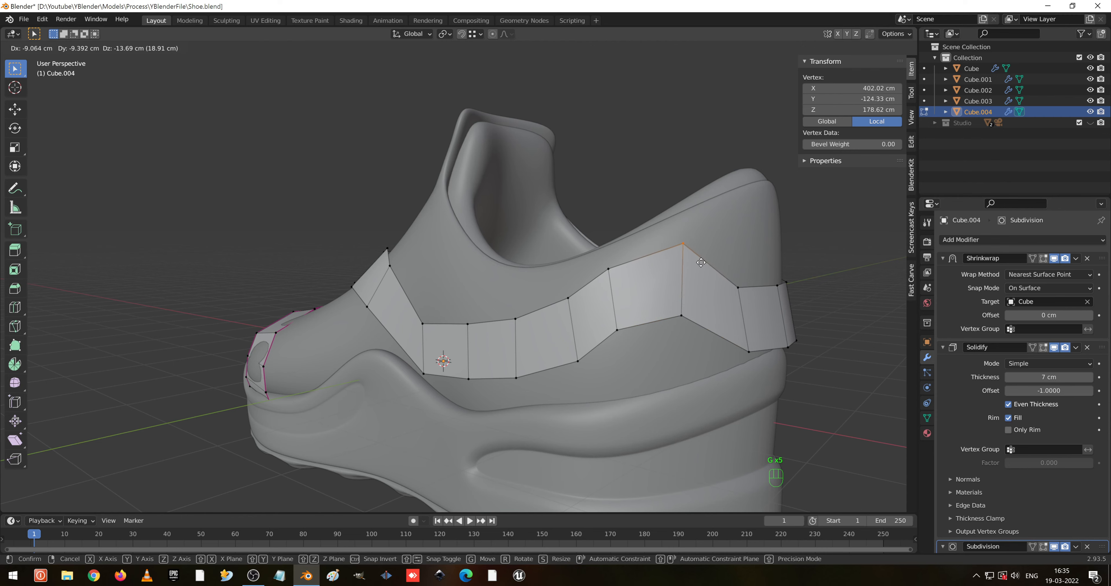
{"action": "left_click", "coordinate": [699, 263]}
- Examine the smoothed strap in Object Mode from the front and above
{"action": "key", "text": "Tab"}
{"action": "middle_click_drag", "start_coordinate": [705, 284], "coordinate": [447, 422]}
{"action": "key", "text": "Tab"}
{"action": "key", "text": "Tab"}
{"action": "middle_click_drag", "start_coordinate": [483, 376], "coordinate": [496, 351]}
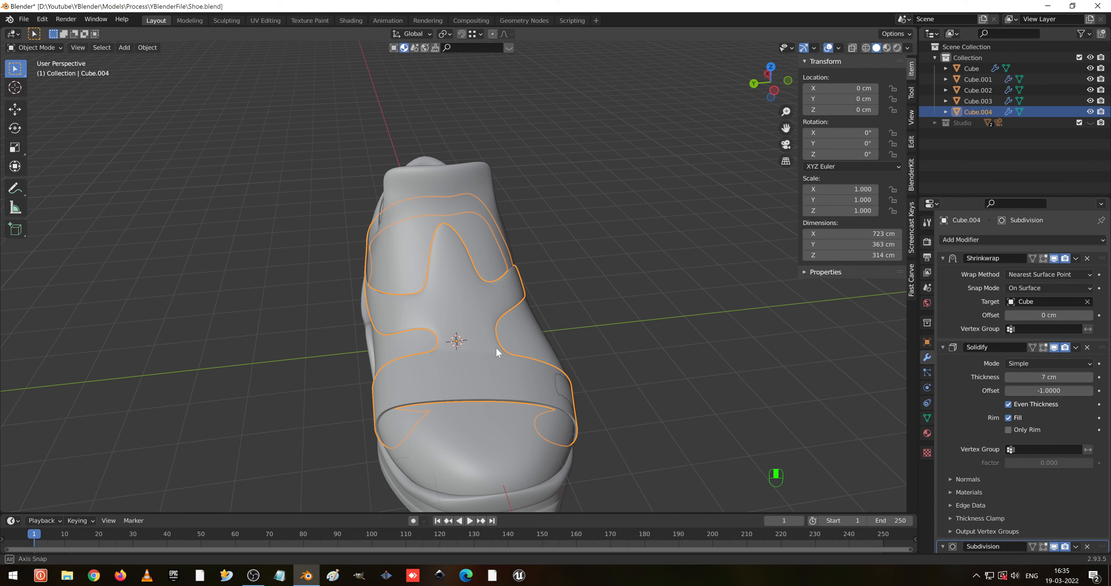
{"action": "middle_click_drag", "start_coordinate": [497, 353], "coordinate": [499, 351]}
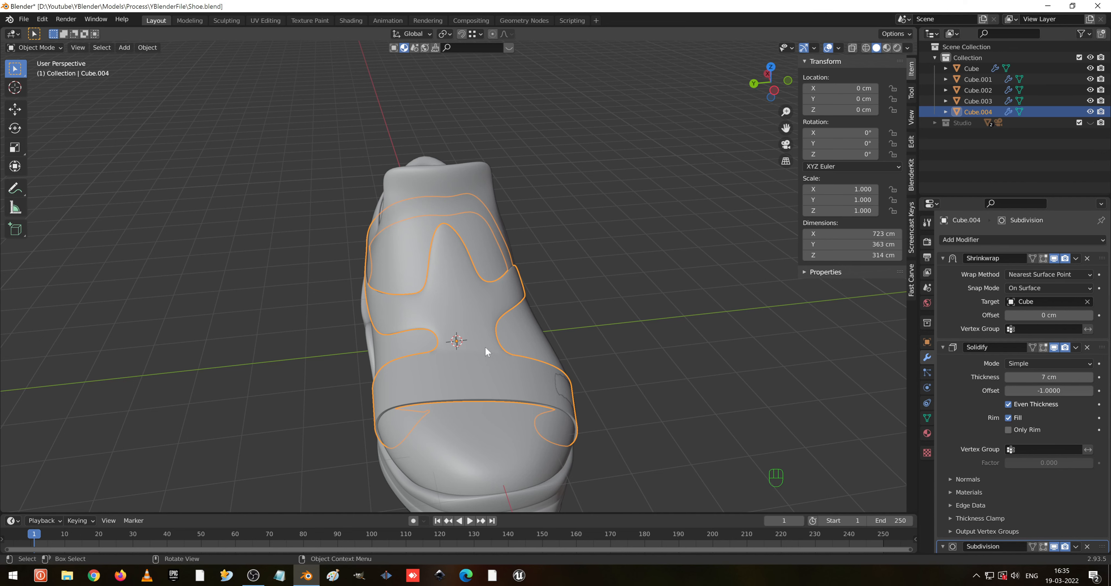
{"action": "mouse_move", "coordinate": [485, 346]}
{"action": "middle_mouse_down"}
{"action": "mouse_move", "coordinate": [457, 341]}
{"action": "mouse_move", "coordinate": [602, 296]}
{"action": "mouse_move", "coordinate": [479, 347]}
{"action": "middle_mouse_up"}
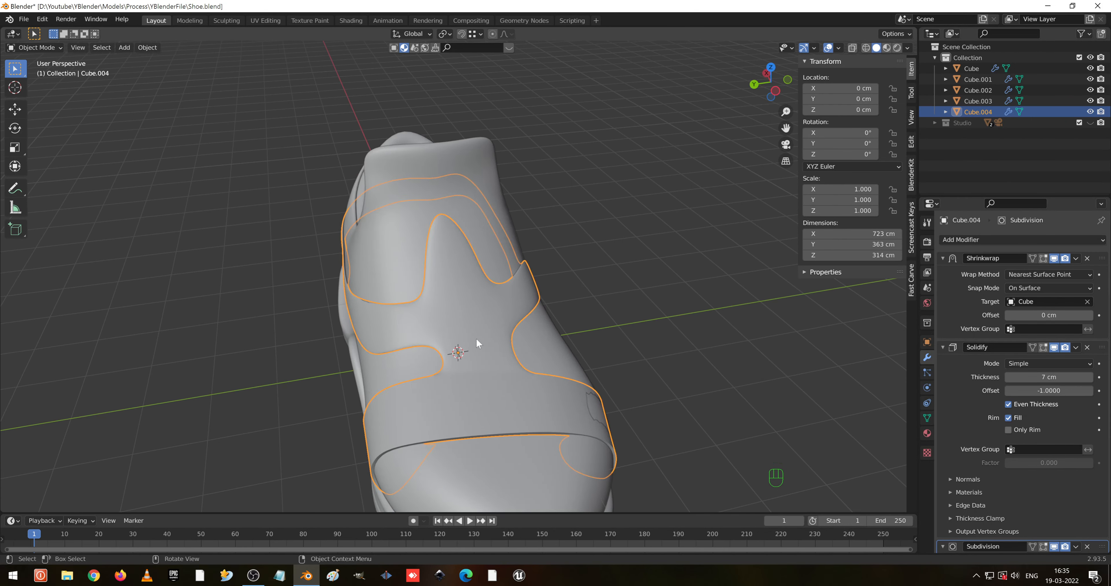
- Try to box-select the pointed tongue section of the strap in Edit Mode, checking the selection in wireframe
{"action": "key", "text": "Tab"}
{"action": "left_click_drag", "start_coordinate": [392, 191], "coordinate": [525, 362]}
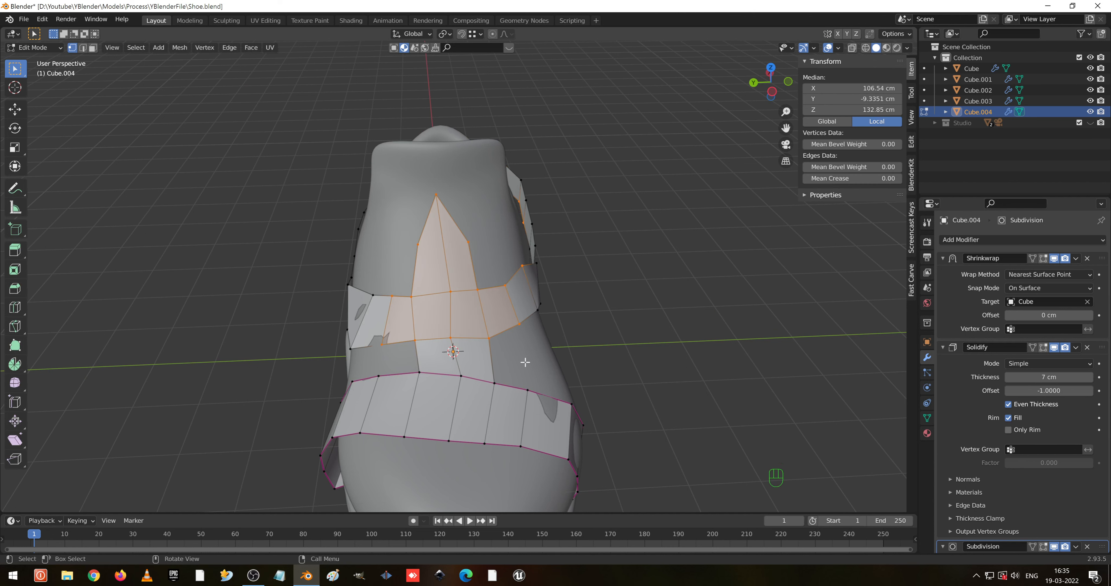
{"action": "left_click", "coordinate": [485, 301]}
{"action": "left_click_drag", "start_coordinate": [409, 192], "coordinate": [518, 363]}
{"action": "key", "text": "shift+z"}
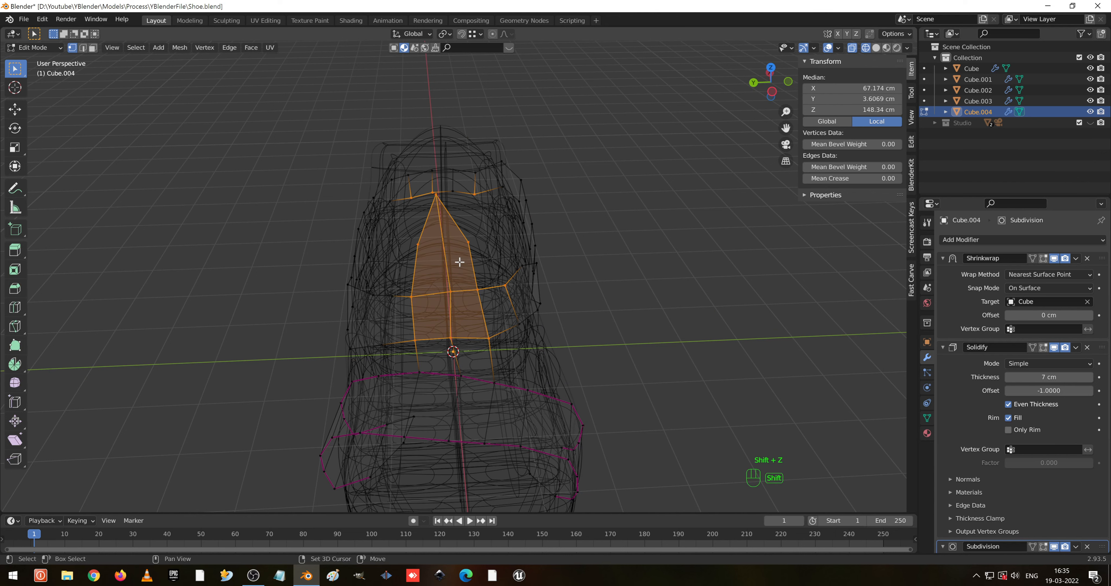
{"action": "left_click", "coordinate": [468, 240]}
{"action": "key", "text": "shift+z"}
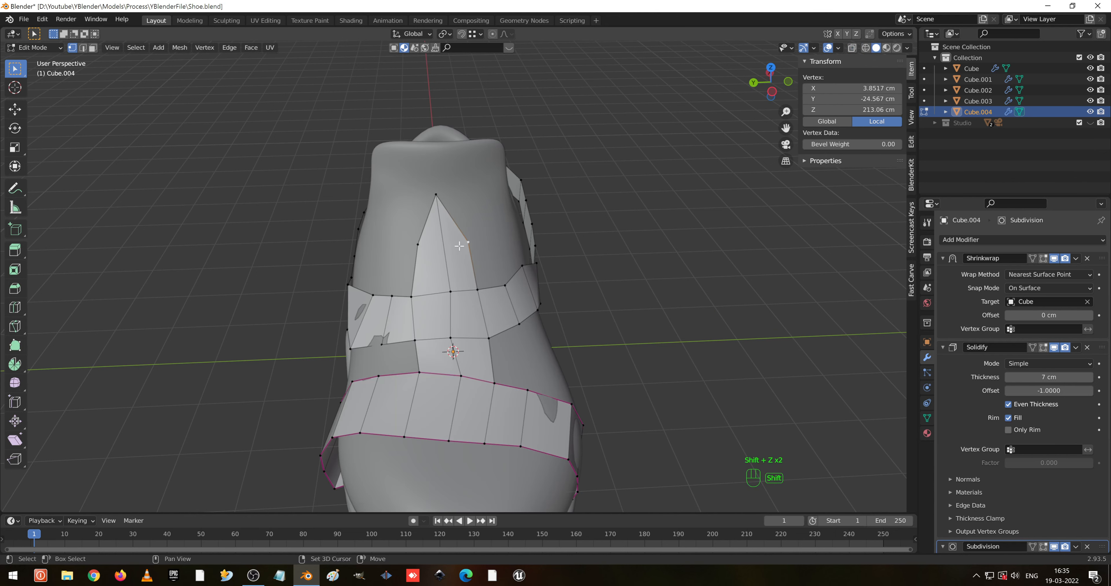
- Try to box-select the tongue section again and remove the stray heel vertices from the selection with circle select
{"action": "left_click_drag", "start_coordinate": [391, 183], "coordinate": [495, 291]}
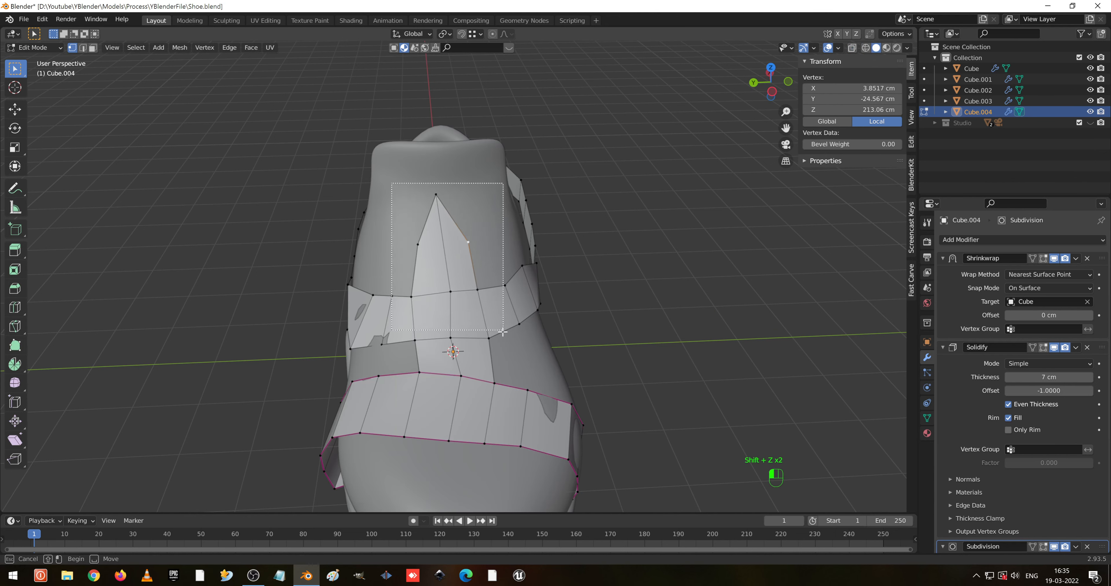
{"action": "left_click_drag", "start_coordinate": [503, 332], "coordinate": [503, 332]}
{"action": "key", "text": "shift+z"}
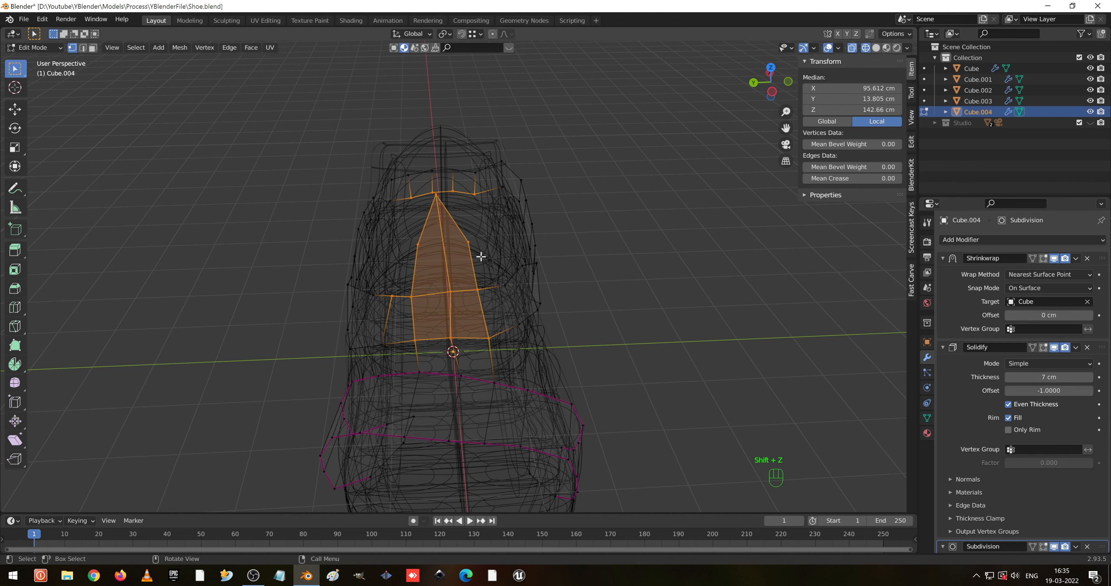
{"action": "key", "text": "c"}
{"action": "middle_click_drag", "start_coordinate": [471, 174], "coordinate": [378, 178]}
{"action": "key", "text": "Escape"}
{"action": "left_click", "coordinate": [439, 197], "text": "shift"}
{"action": "middle_click_drag", "start_coordinate": [441, 260], "coordinate": [480, 258]}
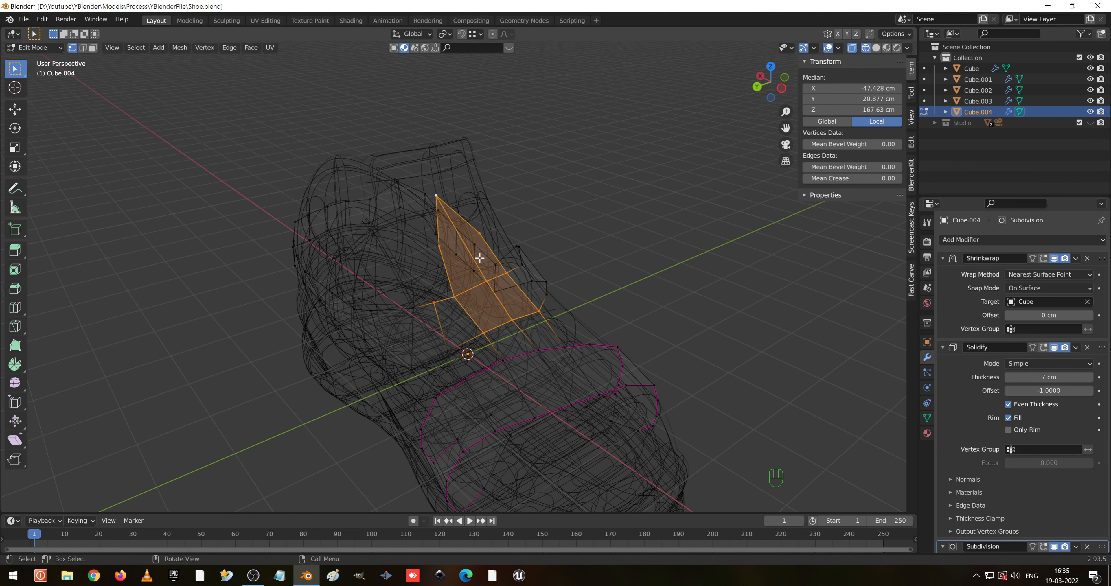
{"action": "key", "text": "shift+z"}
{"action": "left_click", "coordinate": [435, 304]}
{"action": "left_click", "coordinate": [447, 341], "text": "shift"}
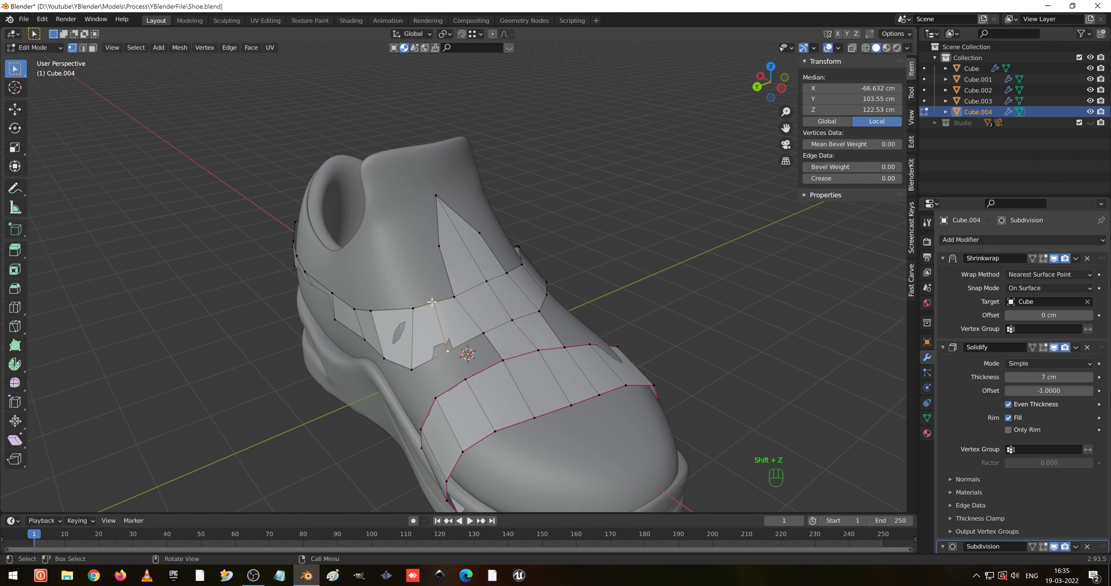
{"action": "middle_click_drag", "start_coordinate": [495, 304], "coordinate": [443, 221]}
- Select the vertices of the pointed tongue section one by one, from the tip to the middle of the cross strap
{"action": "left_click", "coordinate": [434, 193]}
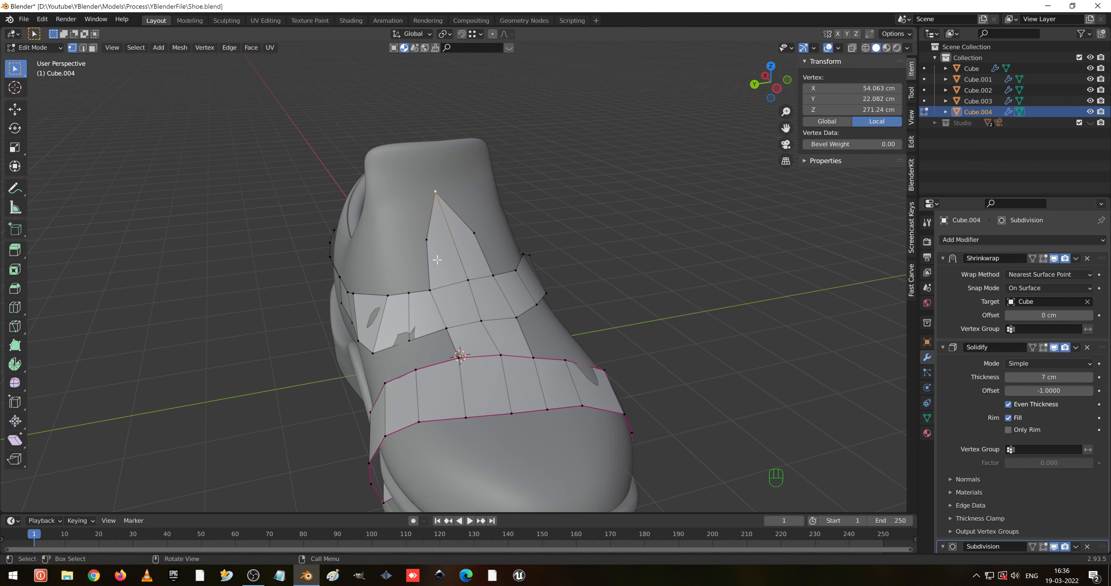
{"action": "left_click", "coordinate": [507, 230], "text": "shift"}
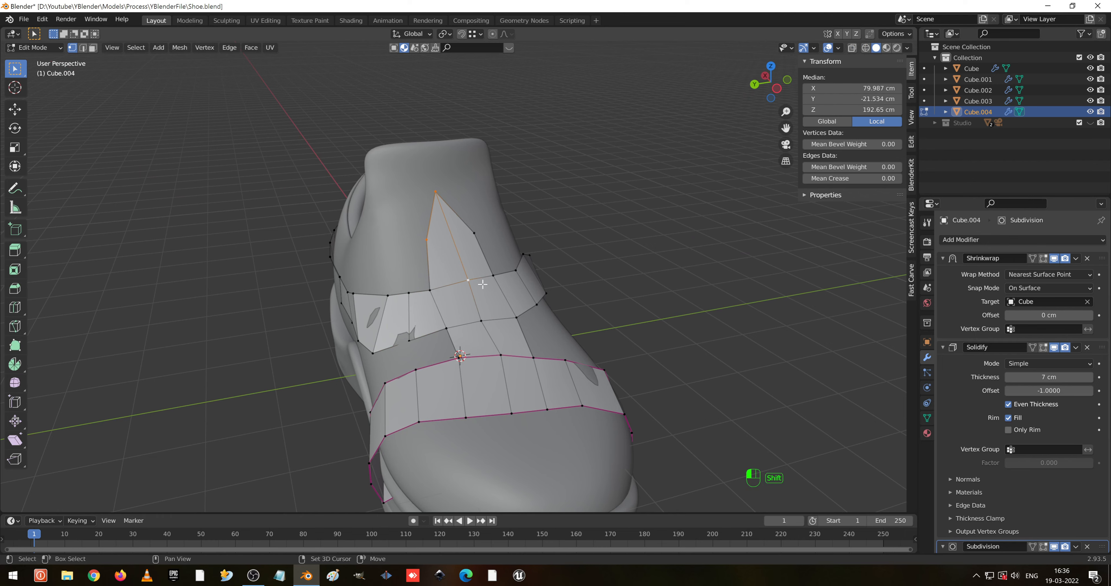
{"action": "left_click", "coordinate": [518, 312], "text": "shift"}
{"action": "middle_click_drag", "start_coordinate": [518, 312], "coordinate": [469, 307]}
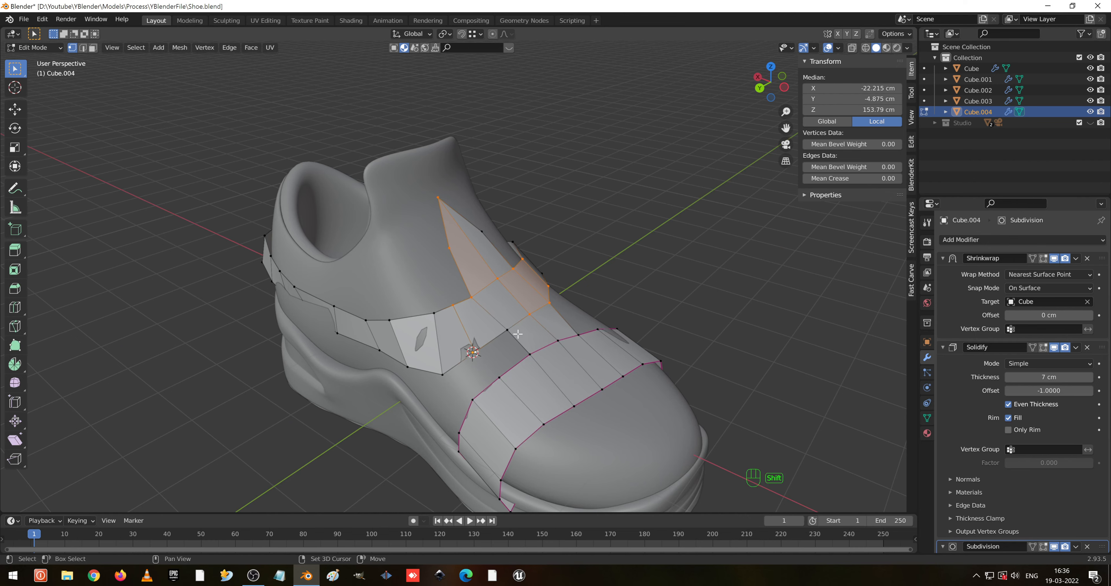
- Delete the current vertex selection and inspect the strap around the shoe
{"action": "key", "text": "x"}
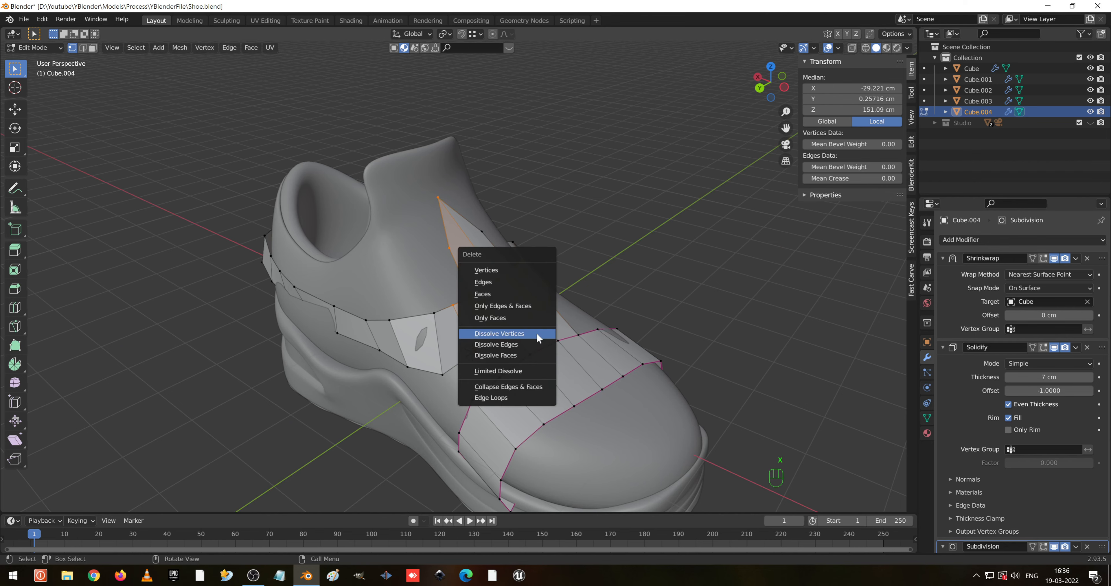
{"action": "left_click", "coordinate": [537, 341]}
{"action": "middle_click_drag", "start_coordinate": [521, 330], "coordinate": [745, 272]}
{"action": "key", "text": "Tab"}
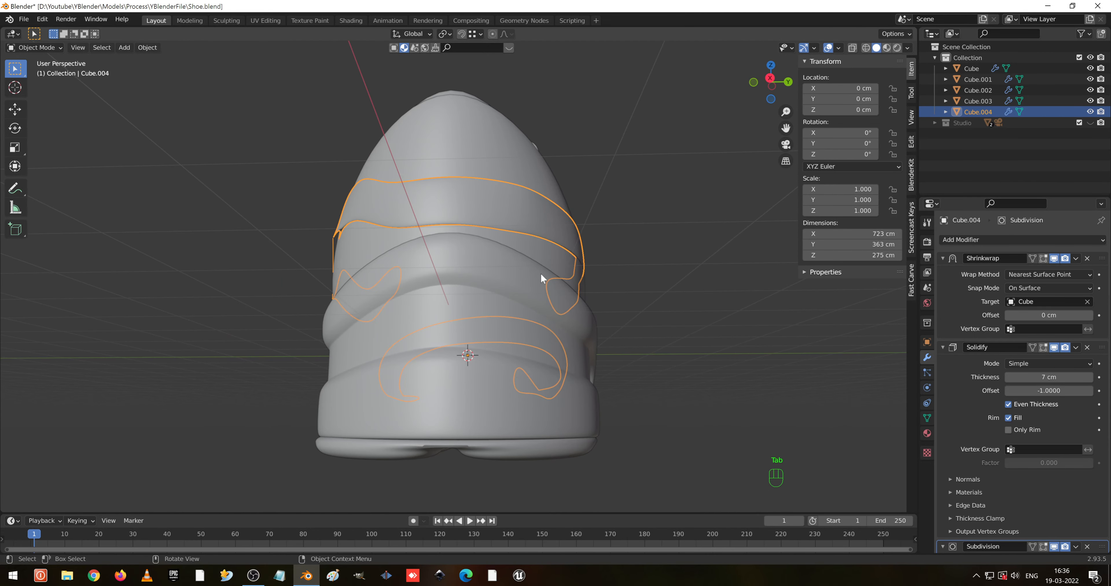
{"action": "middle_click_drag", "start_coordinate": [543, 280], "coordinate": [658, 300]}
{"action": "key", "text": "Tab"}
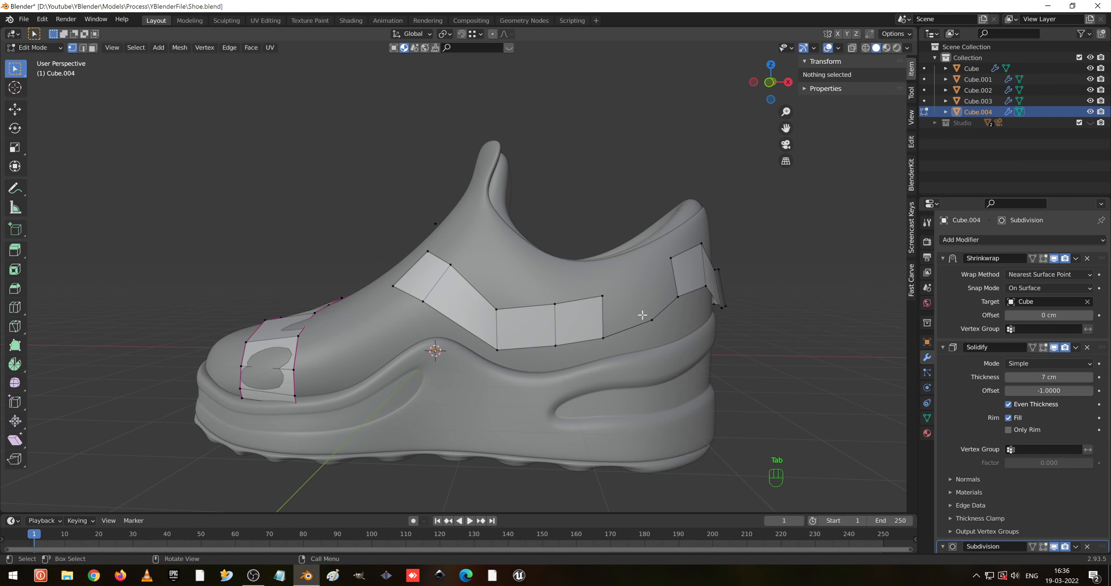
- Undo the vertex deletion to get the tongue section's selection back
{"action": "key", "text": "ctrl+z"}
{"action": "key", "text": "ctrl+z"}
{"action": "key", "text": "ctrl+z"}
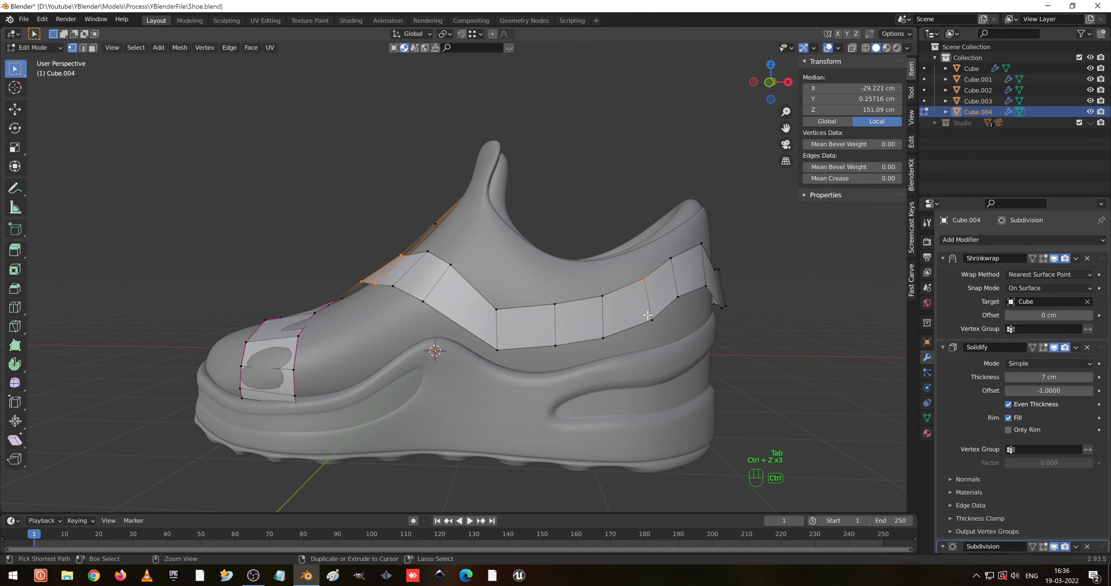
- Check the selection in wireframe, delete the tongue section's vertices, and preview the strap in Object Mode
{"action": "key", "text": "shift+z"}
{"action": "middle_click_drag", "start_coordinate": [715, 340], "coordinate": [384, 313]}
{"action": "key", "text": "shift+z"}
{"action": "key", "text": "x"}
{"action": "left_click", "coordinate": [442, 351]}
{"action": "key", "text": "Tab"}
{"action": "key", "text": "Tab"}
- In wireframe, select a sunken lower-edge vertex on the side strap and move it outward along the Y axis
{"action": "scroll", "coordinate": [409, 369], "scroll_direction": "up", "scroll_amount": 3}
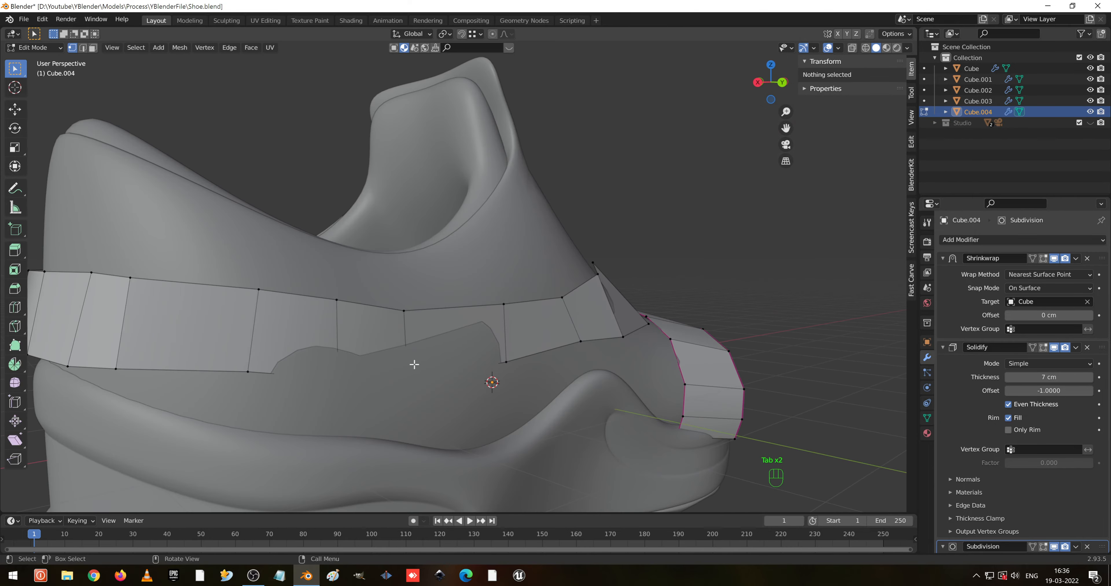
{"action": "key", "text": "shift+z"}
{"action": "left_click", "coordinate": [406, 316]}
{"action": "middle_click_drag", "start_coordinate": [406, 316], "coordinate": [595, 330]}
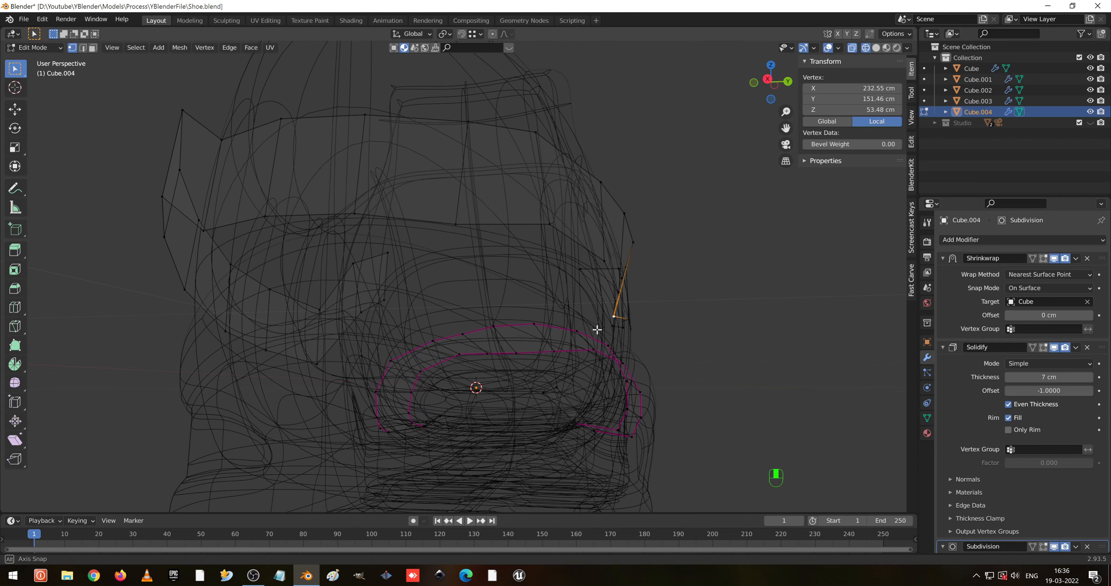
{"action": "key", "text": "g"}
{"action": "key", "text": "y"}
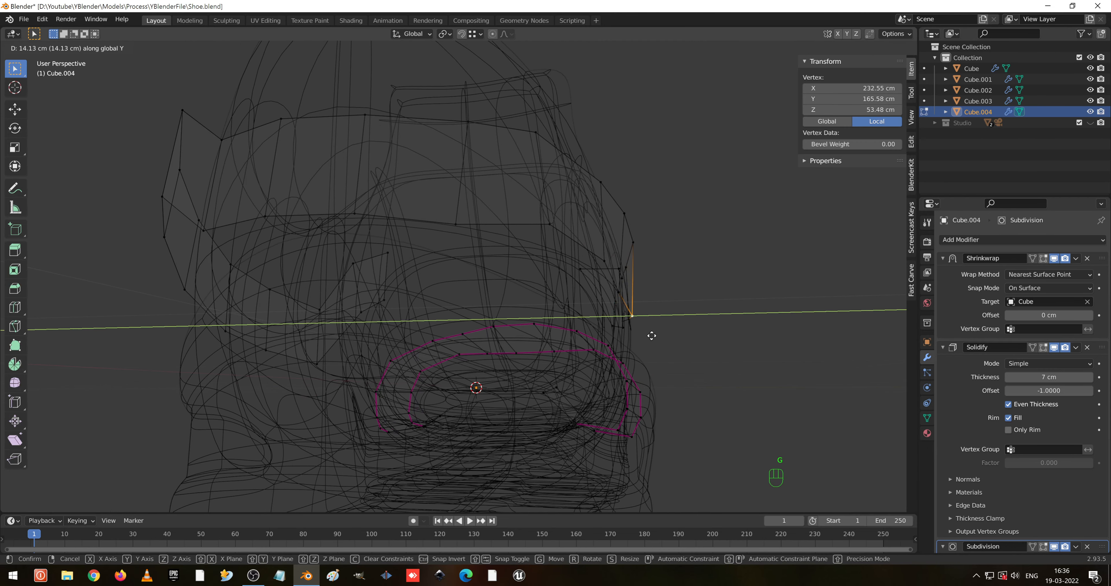
{"action": "left_click", "coordinate": [632, 316]}
- Move the neighbouring lower-edge vertex outward along the Y axis, and check the strap in solid shading in Object Mode
{"action": "left_click", "coordinate": [618, 293]}
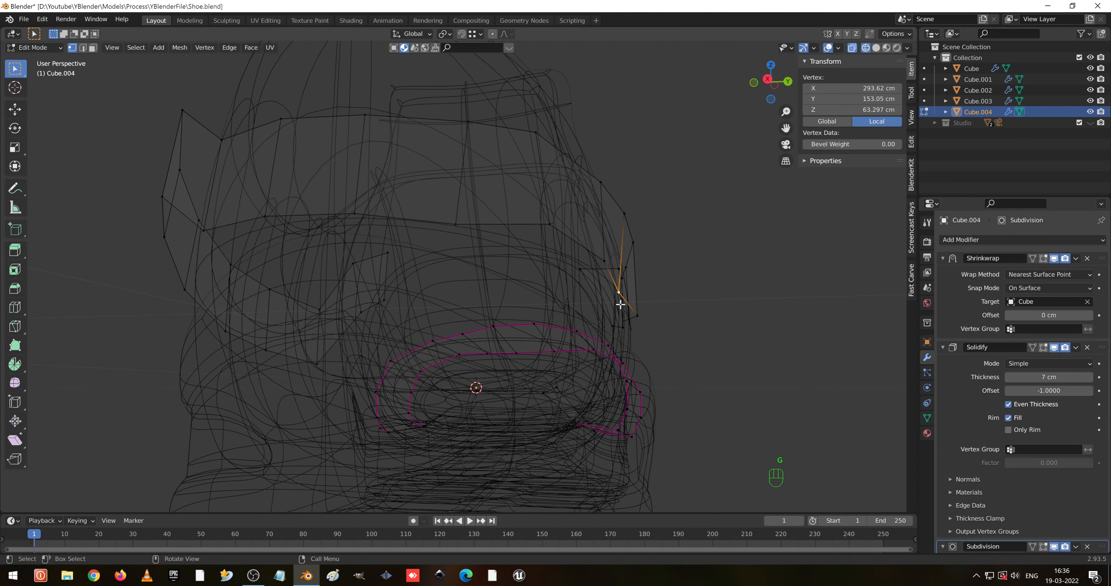
{"action": "key", "text": "g"}
{"action": "key", "text": "y"}
{"action": "left_click", "coordinate": [626, 299]}
{"action": "key", "text": "Tab"}
{"action": "middle_click_drag", "start_coordinate": [702, 310], "coordinate": [605, 320]}
{"action": "key", "text": "shift+z"}
{"action": "middle_click_drag", "start_coordinate": [520, 396], "coordinate": [556, 414]}
{"action": "key", "text": "alt+Tab"}
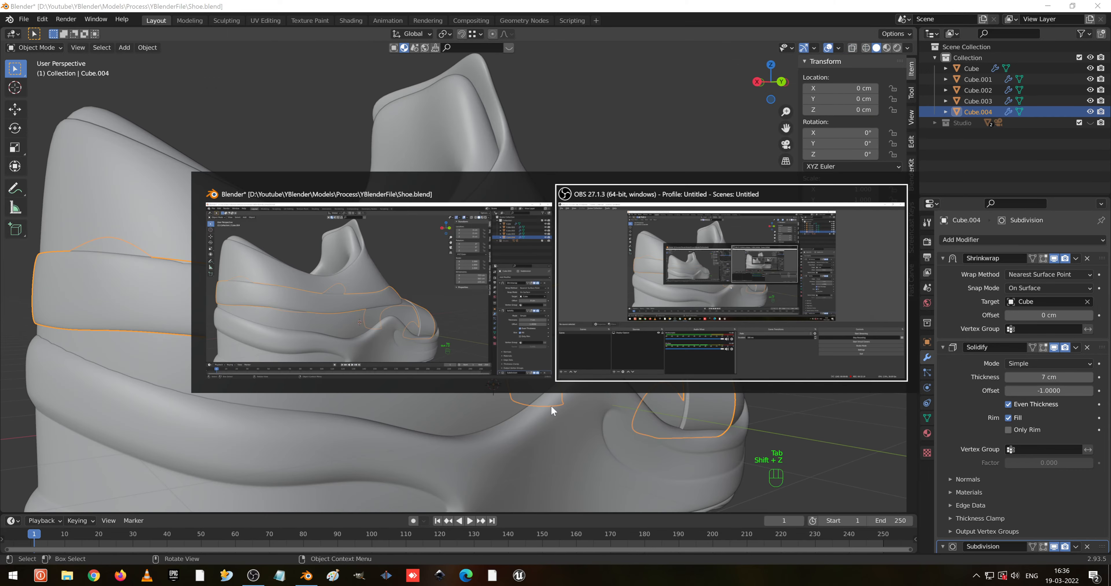
{"action": "key", "text": "alt+Tab"}
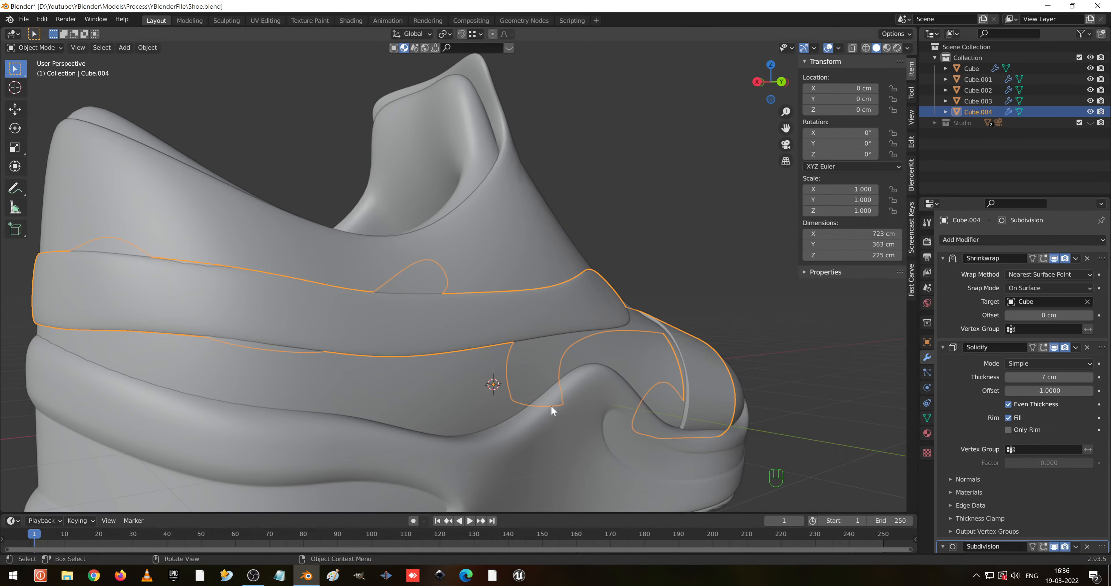
- Move the toe strap's two opposite mid-side edge vertices about -4.5 cm along Y and preview the strap in Object Mode
{"action": "middle_click_drag", "start_coordinate": [552, 405], "coordinate": [476, 358]}
{"action": "left_click", "coordinate": [410, 401]}
{"action": "scroll", "coordinate": [478, 356], "scroll_direction": "up", "scroll_amount": 3}
{"action": "left_click", "coordinate": [446, 344]}
{"action": "key", "text": "Tab"}
{"action": "left_click", "coordinate": [525, 329]}
{"action": "left_click", "coordinate": [618, 332], "text": "shift"}
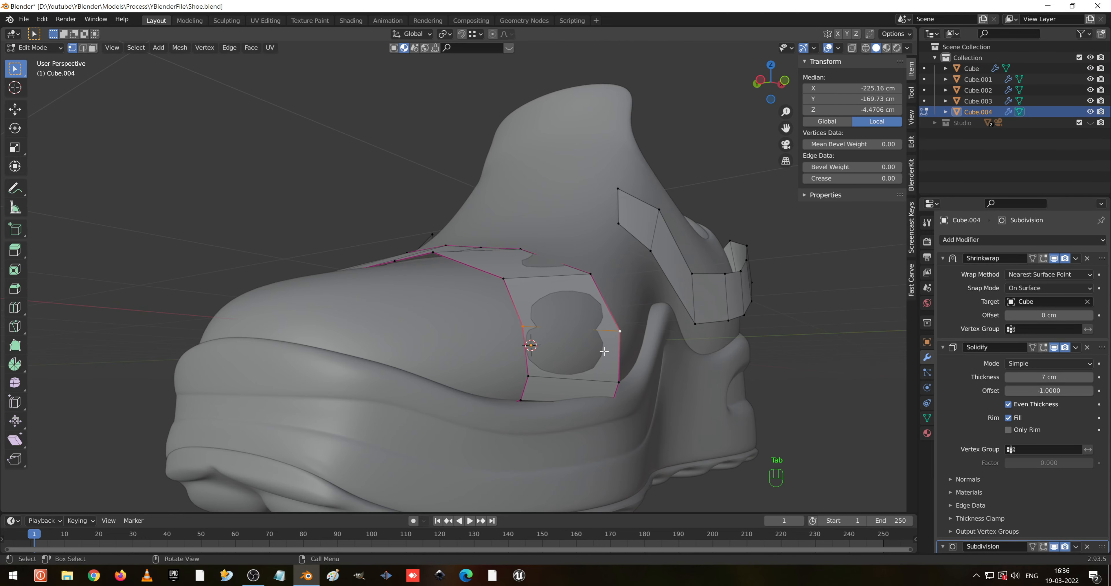
{"action": "mouse_move", "coordinate": [605, 352]}
{"action": "middle_mouse_down"}
{"action": "mouse_move", "coordinate": [652, 340]}
{"action": "mouse_move", "coordinate": [604, 352]}
{"action": "middle_mouse_up"}
{"action": "middle_click_drag", "start_coordinate": [604, 351], "coordinate": [578, 363]}
{"action": "scroll", "coordinate": [578, 363], "scroll_direction": "up", "scroll_amount": 3}
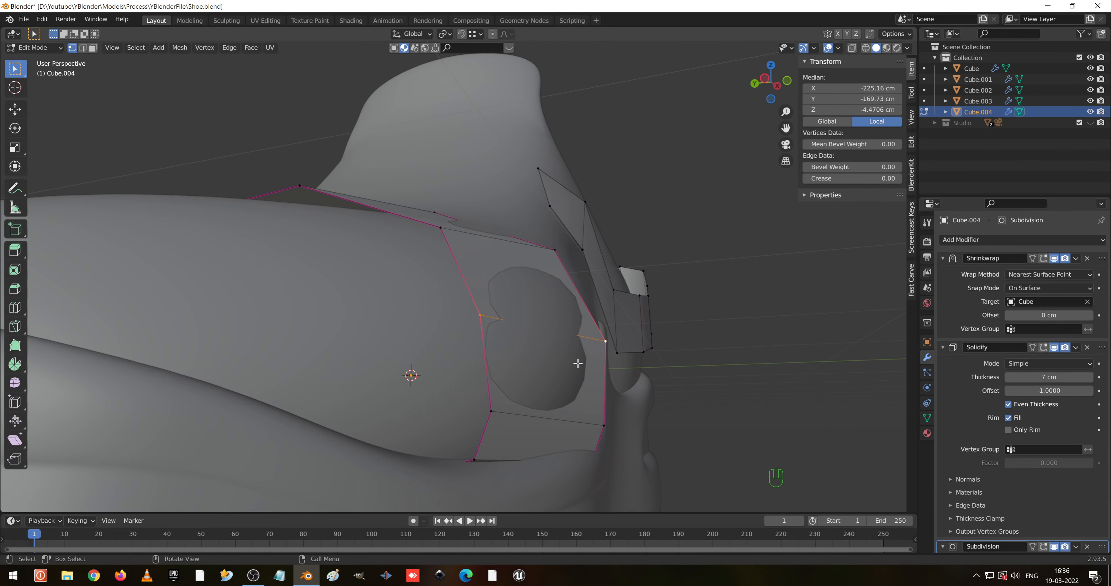
{"action": "key", "text": "g"}
{"action": "left_click", "coordinate": [589, 362]}
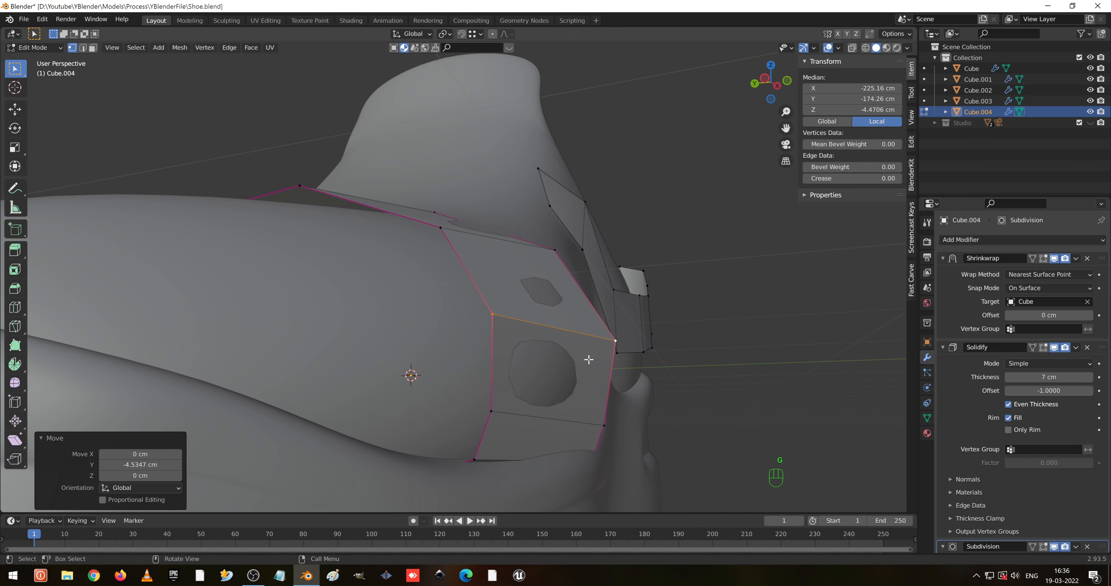
{"action": "key", "text": "Tab"}
{"action": "middle_click_drag", "start_coordinate": [589, 359], "coordinate": [551, 325]}
- Add one centred loop cut across the toe strap segment above the moved edge, and preview the result in Object Mode
{"action": "key", "text": "Tab"}
{"action": "key", "text": "ctrl+r"}
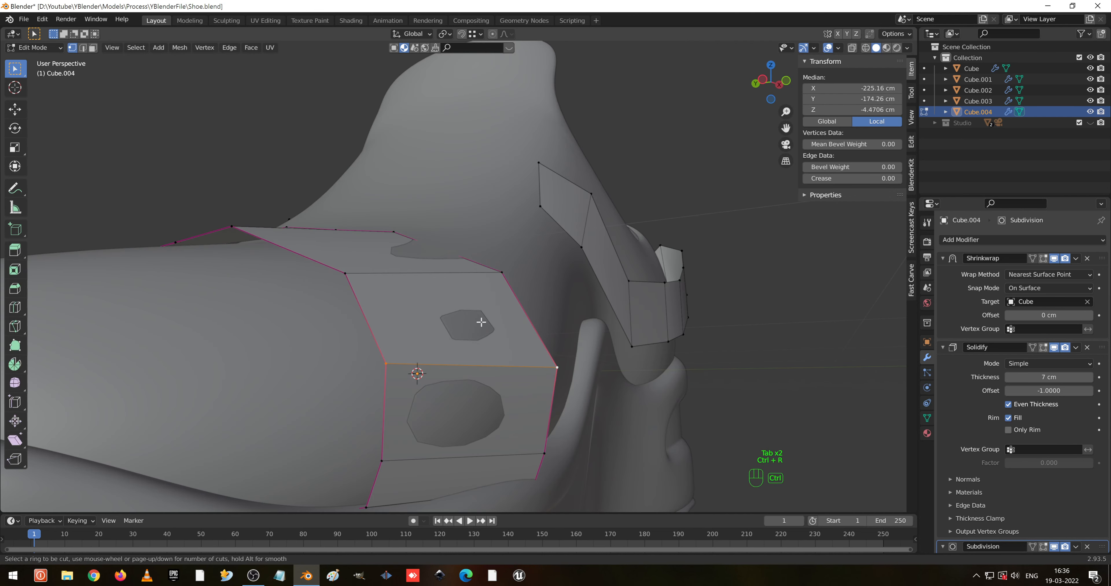
{"action": "key", "text": "ctrl+r"}
{"action": "left_click", "coordinate": [531, 315]}
{"action": "right_click", "coordinate": [522, 418]}
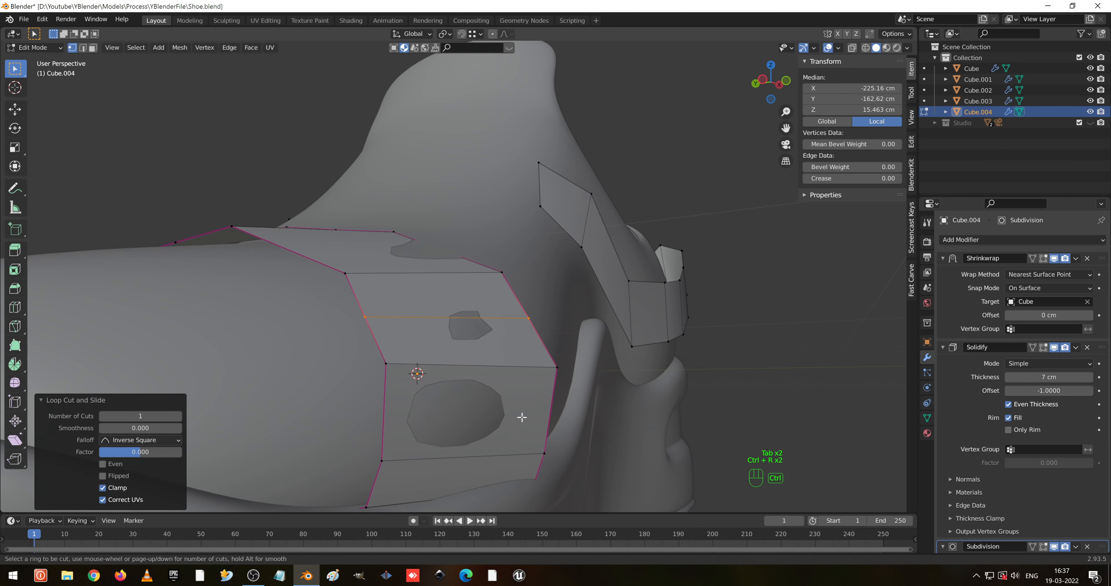
{"action": "key", "text": "Tab"}
{"action": "middle_click_drag", "start_coordinate": [539, 419], "coordinate": [401, 299]}
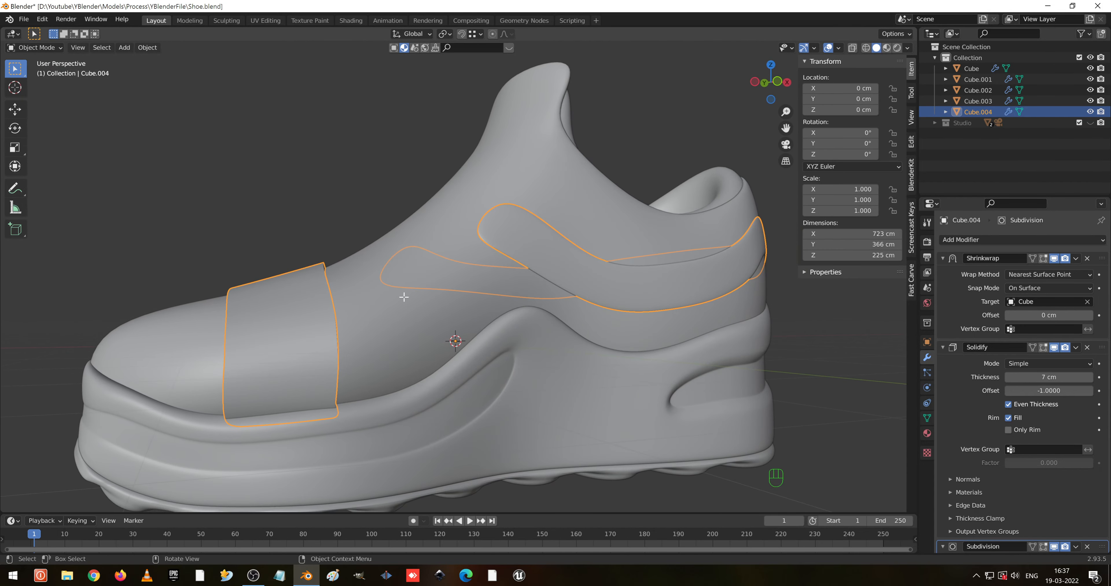
- In front view, add one centred loop cut to the long sloping segment of the side strap
{"action": "key", "text": "Tab"}
{"action": "key", "text": "KP_1"}
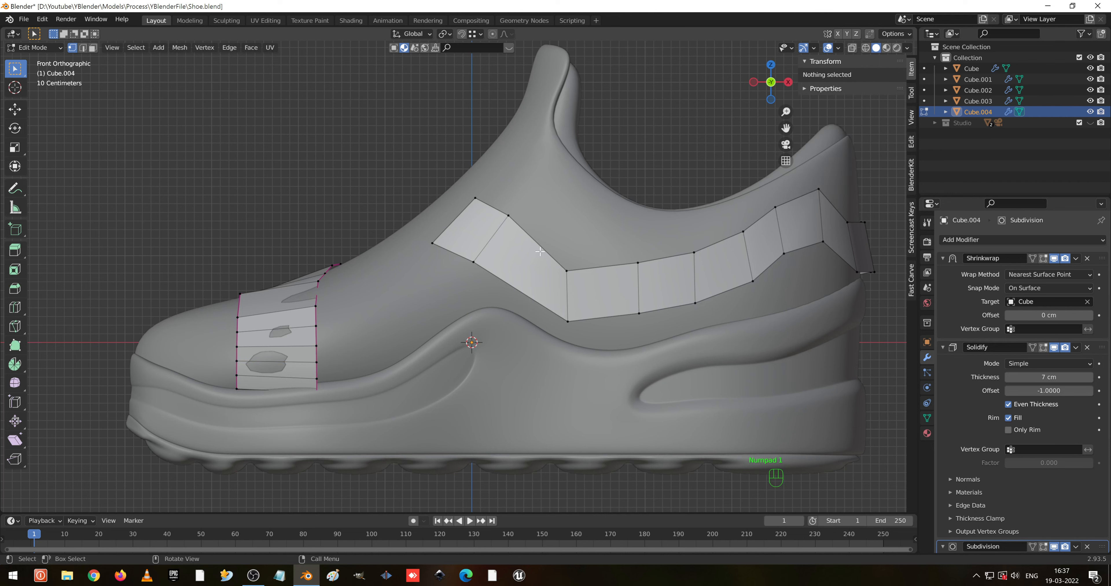
{"action": "key", "text": "ctrl+r"}
{"action": "left_click", "coordinate": [541, 256]}
{"action": "right_click", "coordinate": [543, 257]}
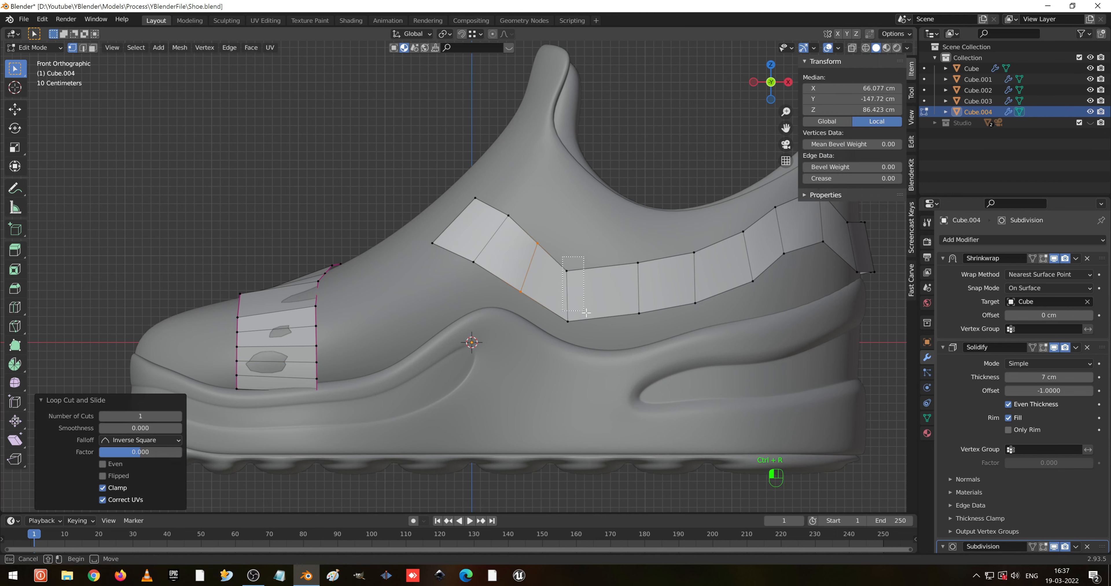
- Raise the cross edge at the side strap's lower bend about 14.7 cm, and shift it about 17 cm in X and -2.8 cm in Z
{"action": "left_click", "coordinate": [600, 329]}
{"action": "key", "text": "g"}
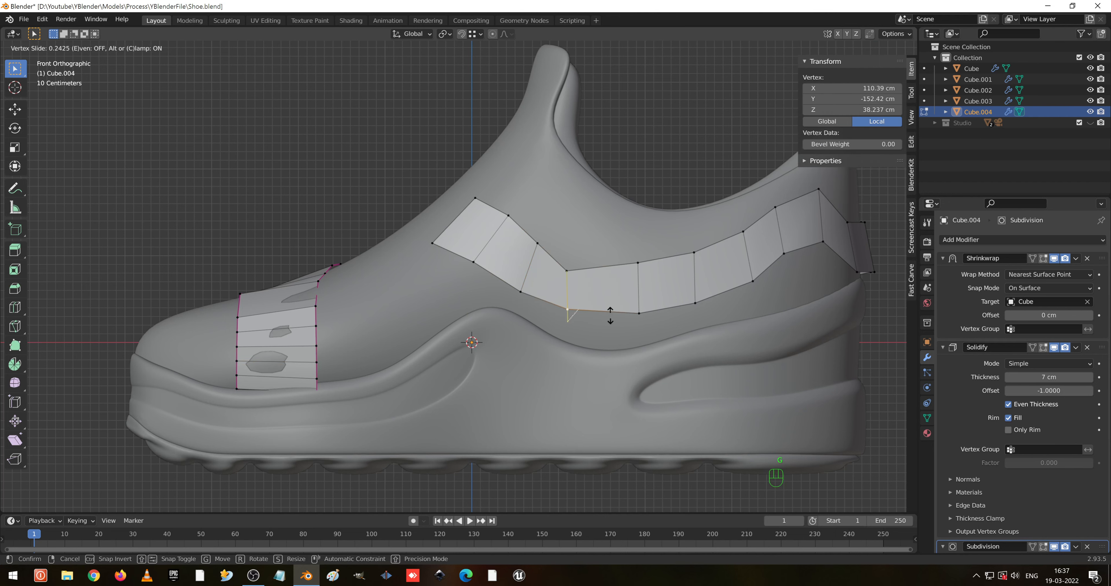
{"action": "right_click", "coordinate": [601, 309]}
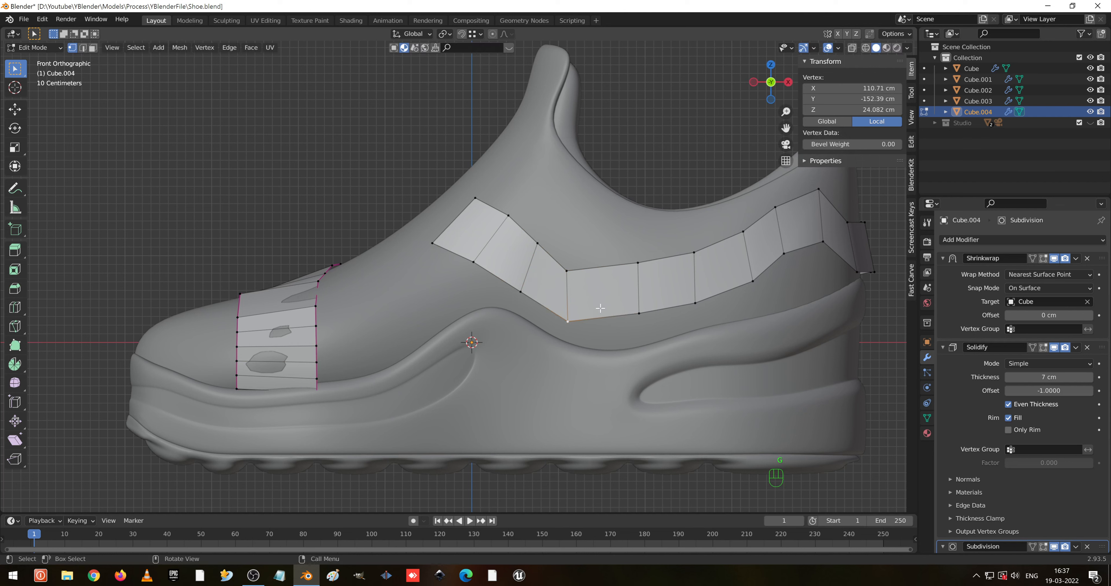
{"action": "left_click", "coordinate": [580, 282], "text": "shift"}
{"action": "key", "text": "g"}
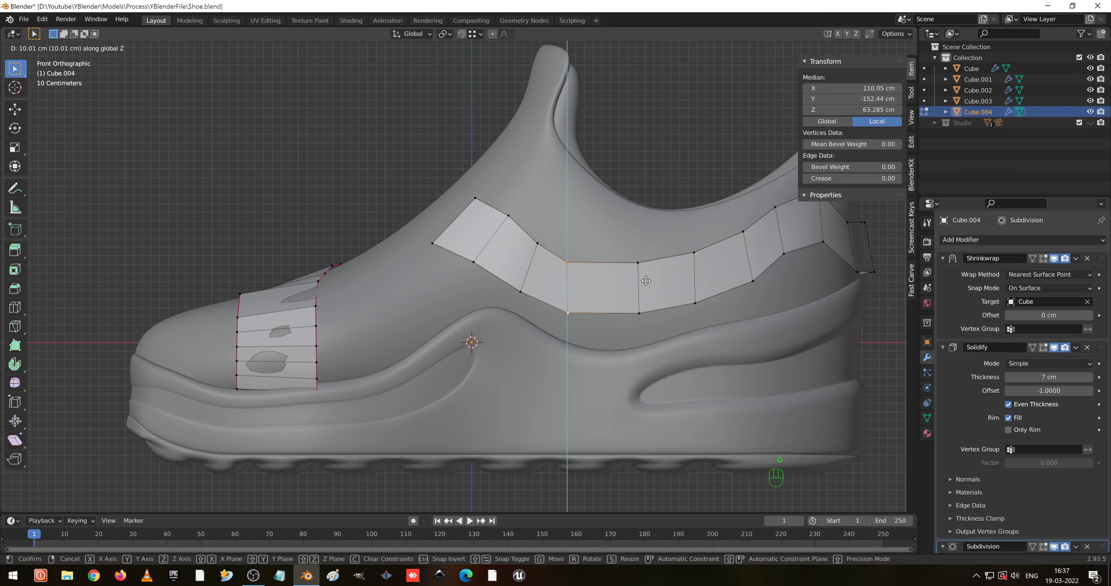
{"action": "left_click", "coordinate": [648, 277]}
{"action": "key", "text": "g"}
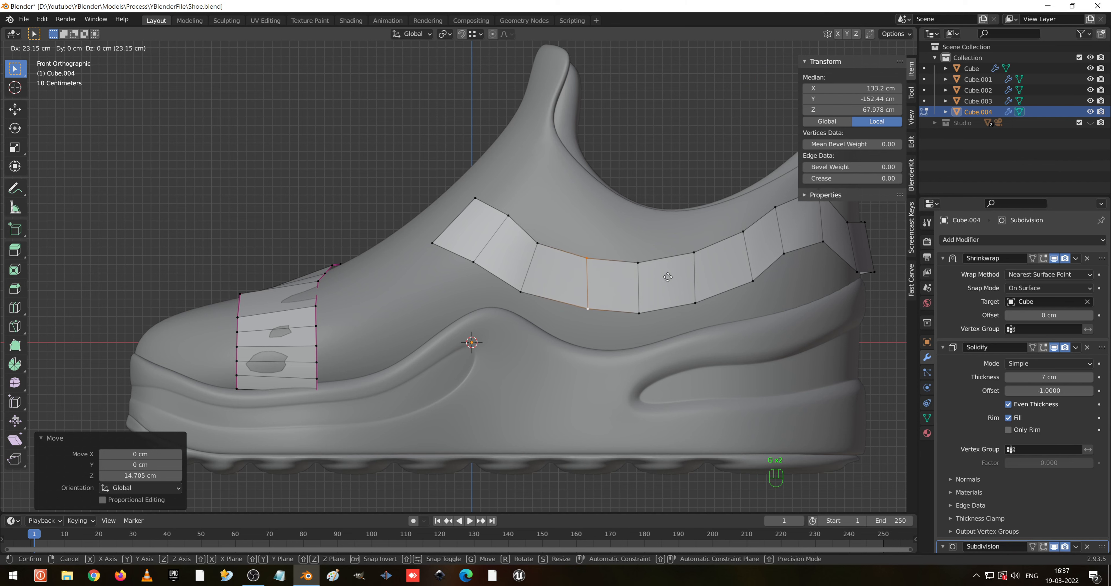
{"action": "left_click", "coordinate": [662, 280]}
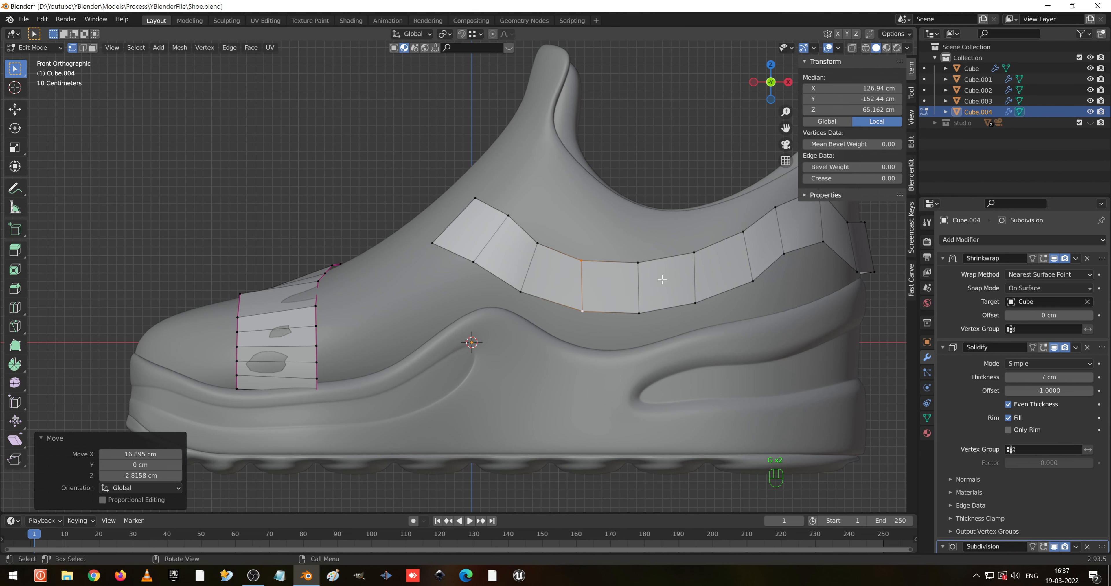
- Remove the vertices at the side strap's front end so the strap stops at the new loop cut
{"action": "left_click", "coordinate": [471, 198]}
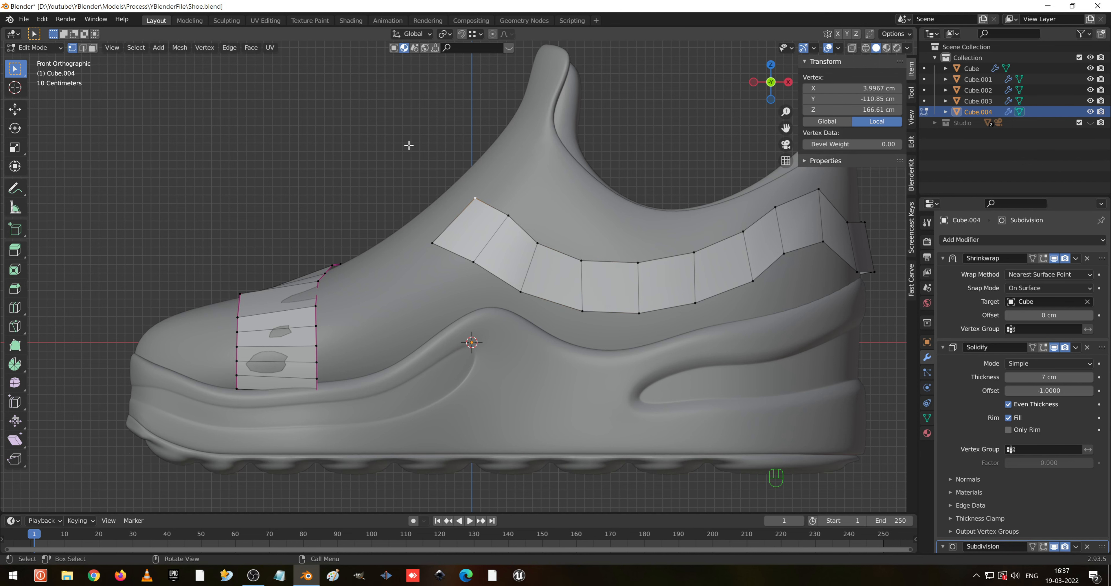
{"action": "left_click_drag", "start_coordinate": [378, 135], "coordinate": [516, 276]}
{"action": "key", "text": "x"}
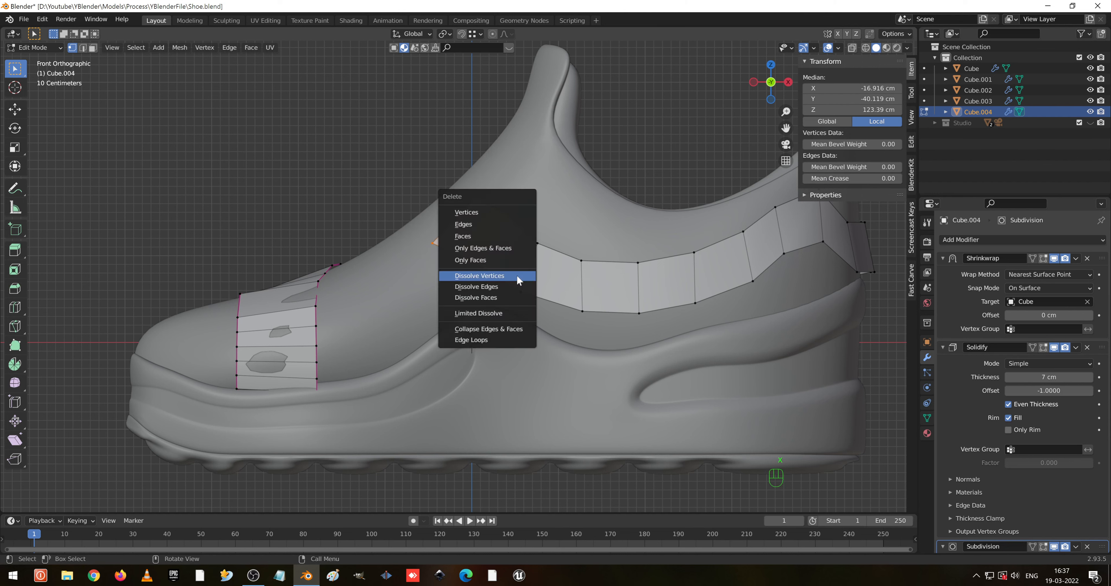
{"action": "left_click", "coordinate": [516, 275]}
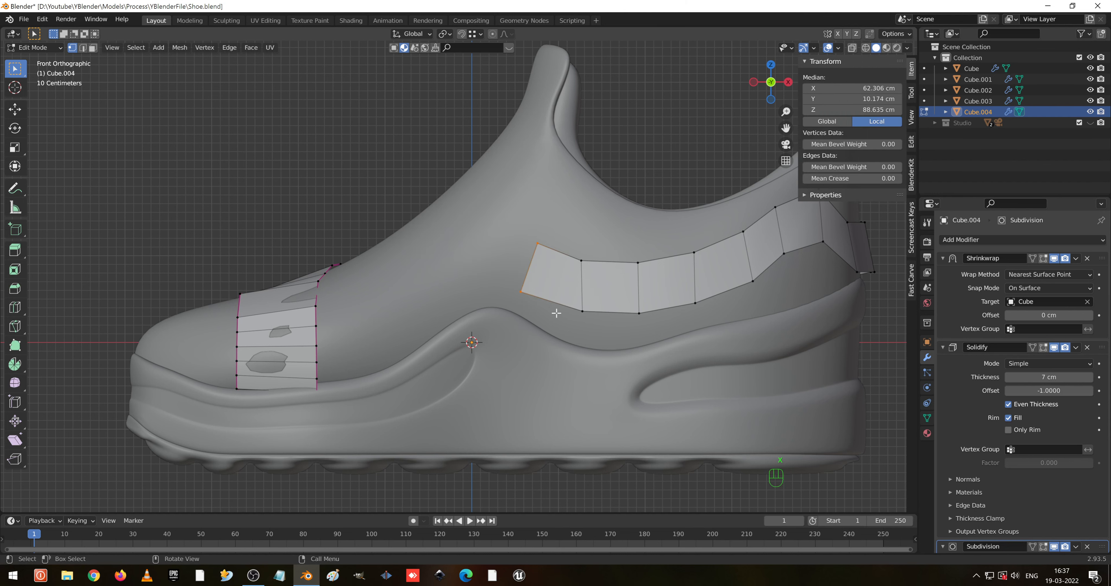
- Extrude the side strap's front edge about 57 cm toward the toe and rotate it about -16.1°
{"action": "key", "text": "e"}
{"action": "left_click", "coordinate": [509, 312]}
{"action": "key", "text": "e"}
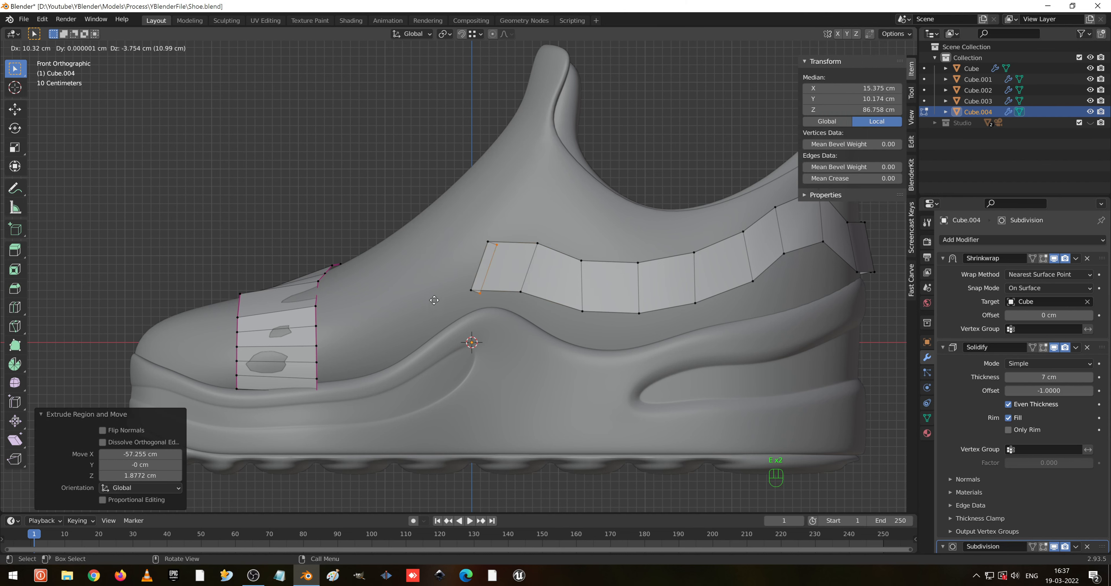
{"action": "right_click", "coordinate": [446, 311]}
{"action": "key", "text": "ctrl+z"}
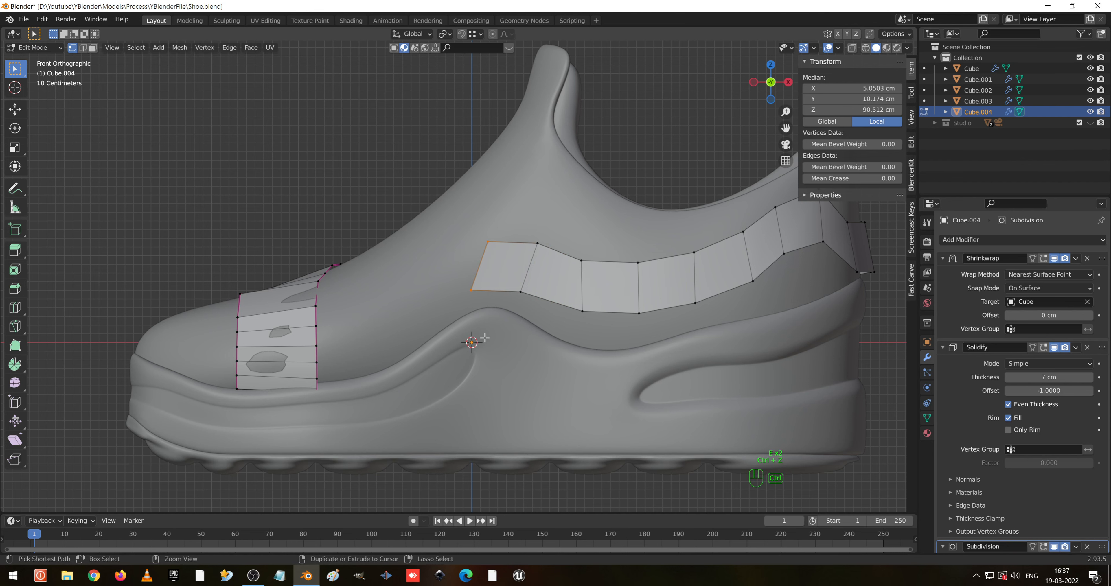
{"action": "key", "text": "r"}
{"action": "left_click", "coordinate": [444, 321]}
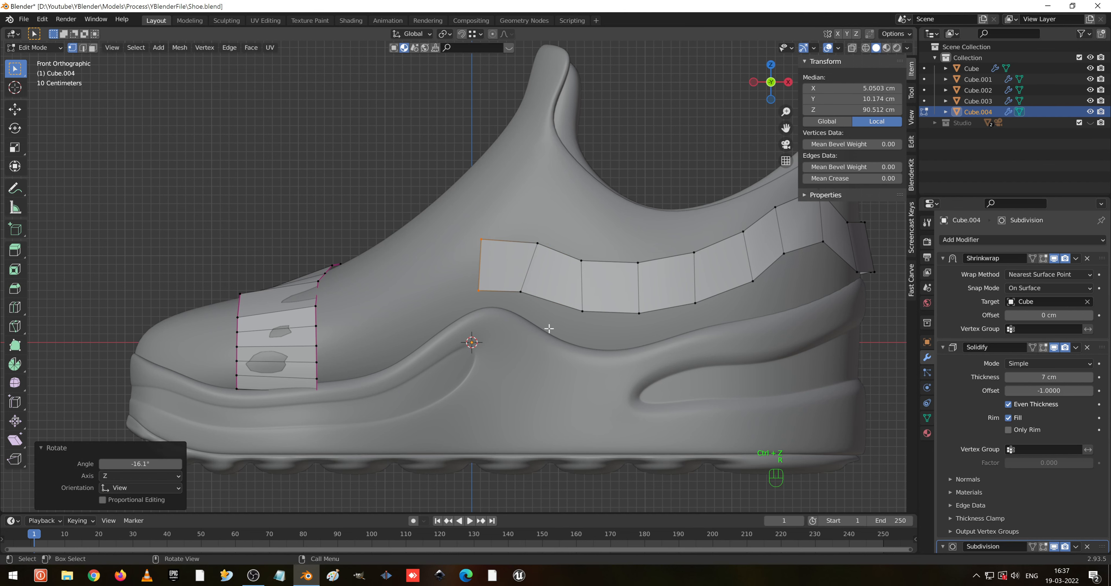
- Extrude the strap's front edge in place, and turn on Edit Mode display for the Shrinkwrap and Solidify modifiers
{"action": "key", "text": "e"}
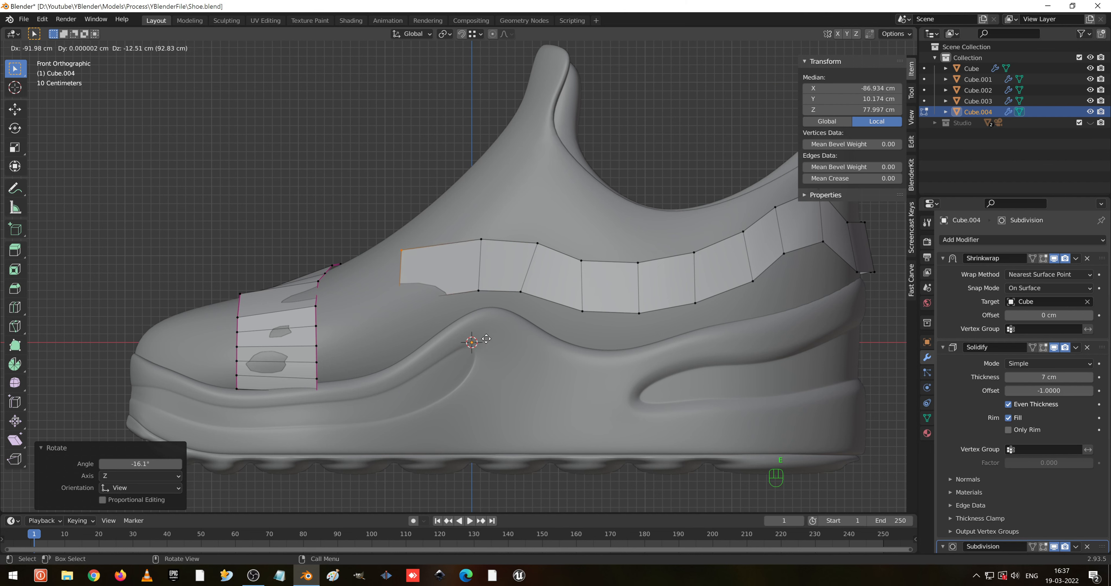
{"action": "right_click", "coordinate": [496, 324]}
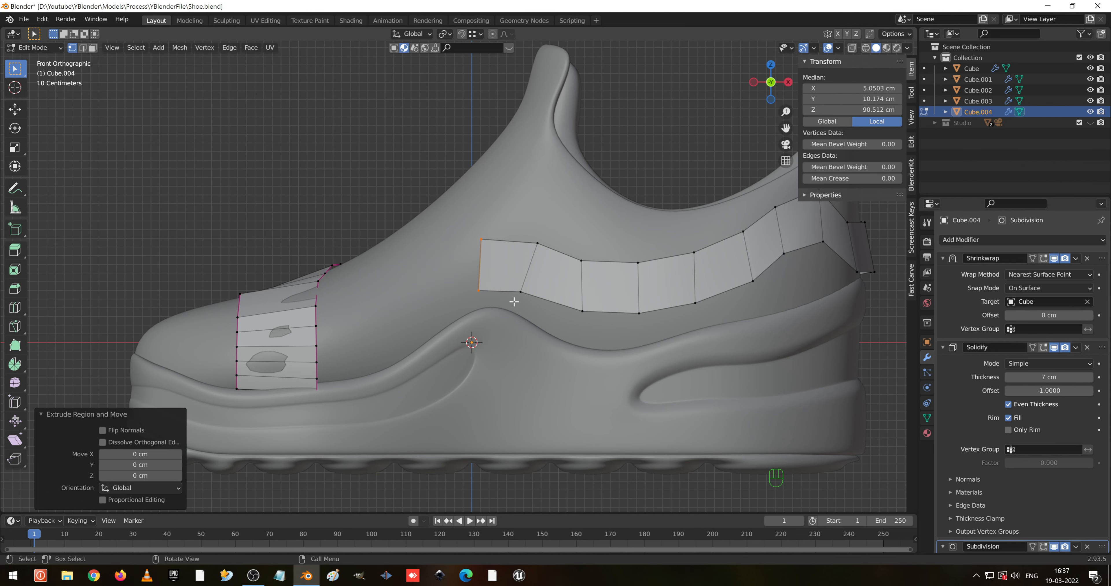
{"action": "left_click", "coordinate": [1043, 258]}
{"action": "left_click", "coordinate": [1043, 348]}
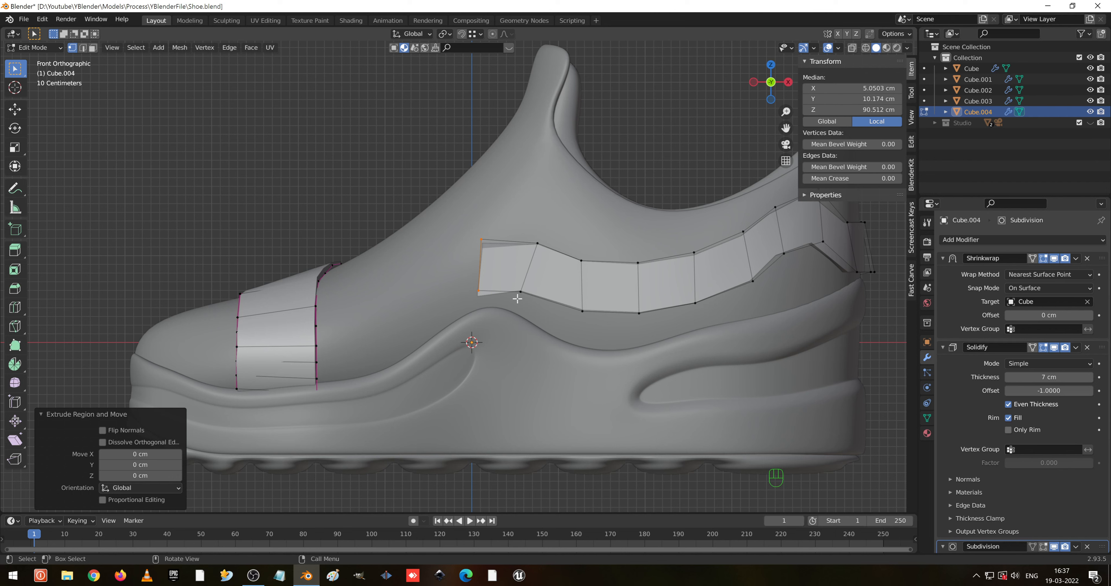
- Move the extruded front edge about -69 cm in X and -27 cm in Z, and rotate it about -18.2°
{"action": "key", "text": "g"}
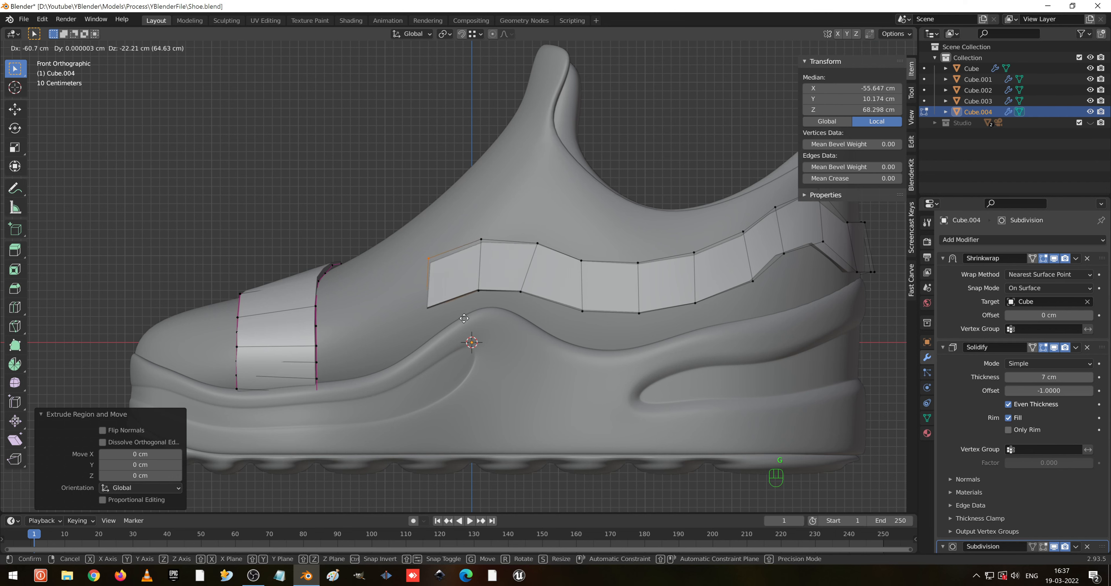
{"action": "left_click", "coordinate": [456, 322]}
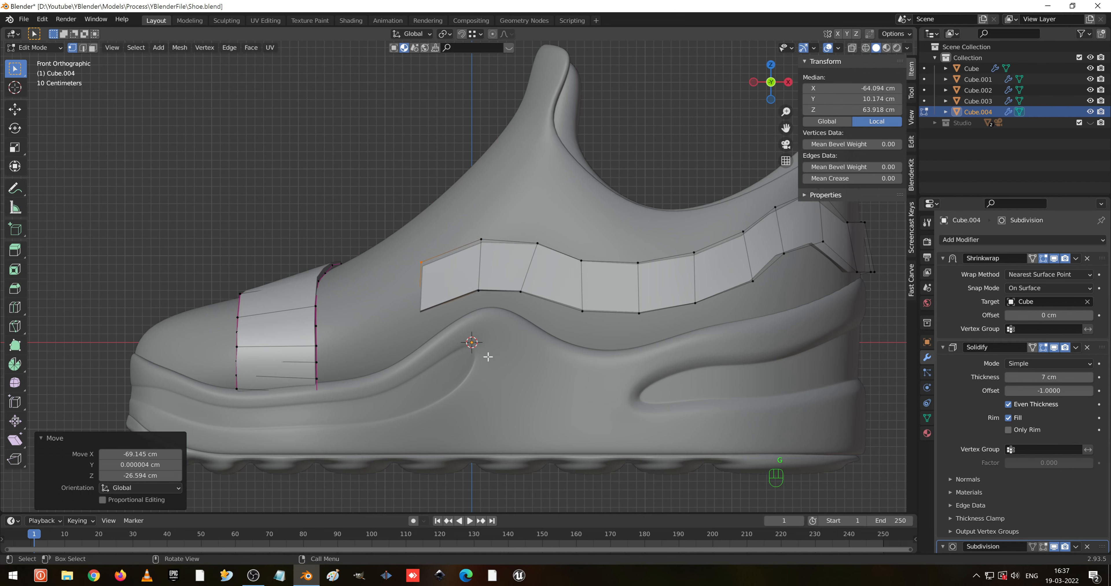
{"action": "key", "text": "r"}
{"action": "left_click", "coordinate": [514, 335]}
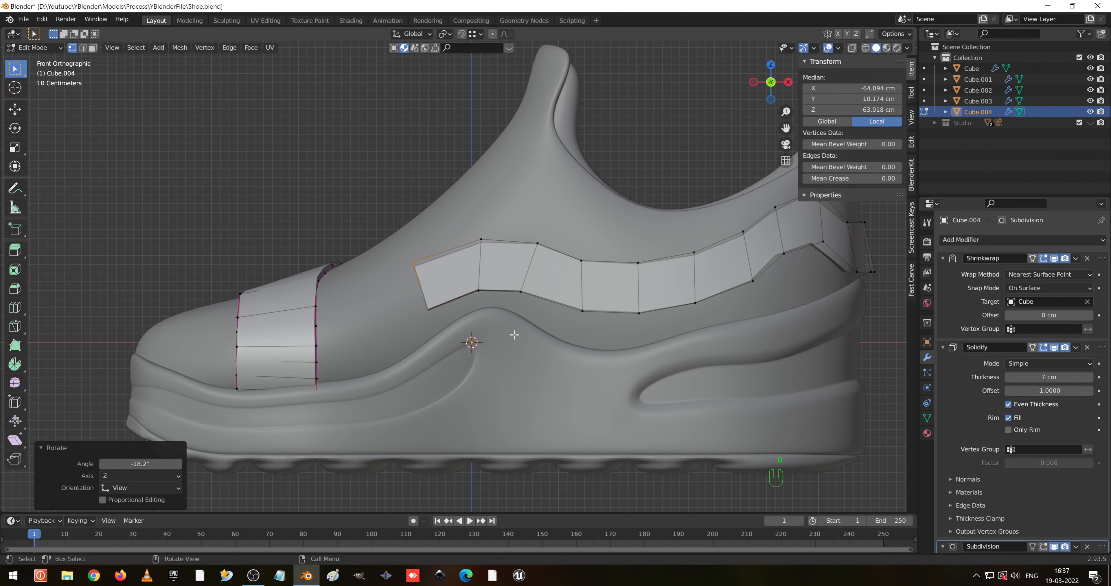
- Try extruding the side strap's front edge further toward the toe strap in perspective view, and undo the extrusion
{"action": "middle_click_drag", "start_coordinate": [473, 320], "coordinate": [499, 339]}
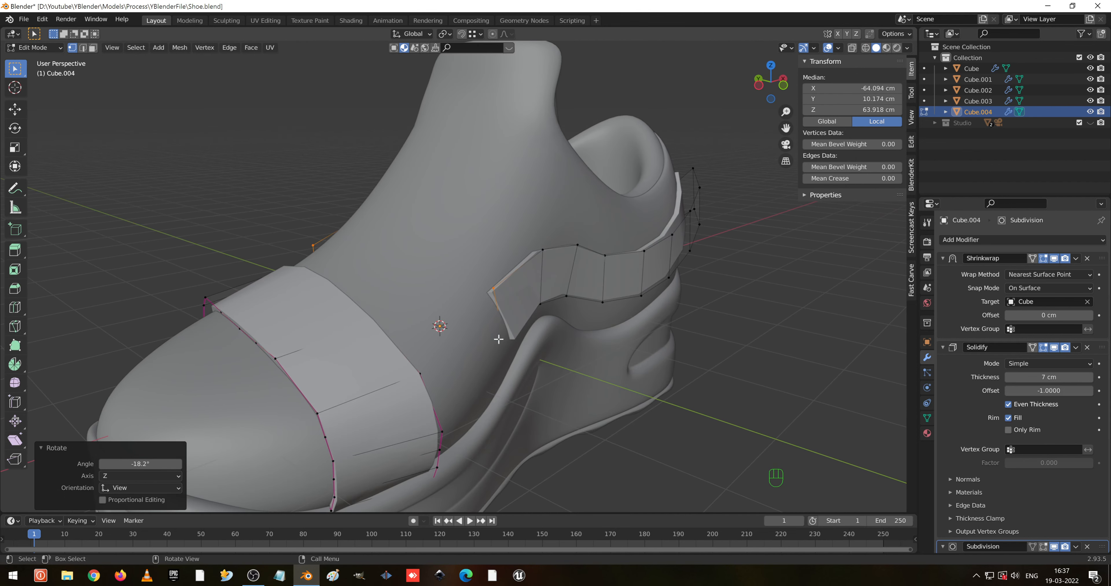
{"action": "middle_click_drag", "start_coordinate": [519, 338], "coordinate": [512, 333]}
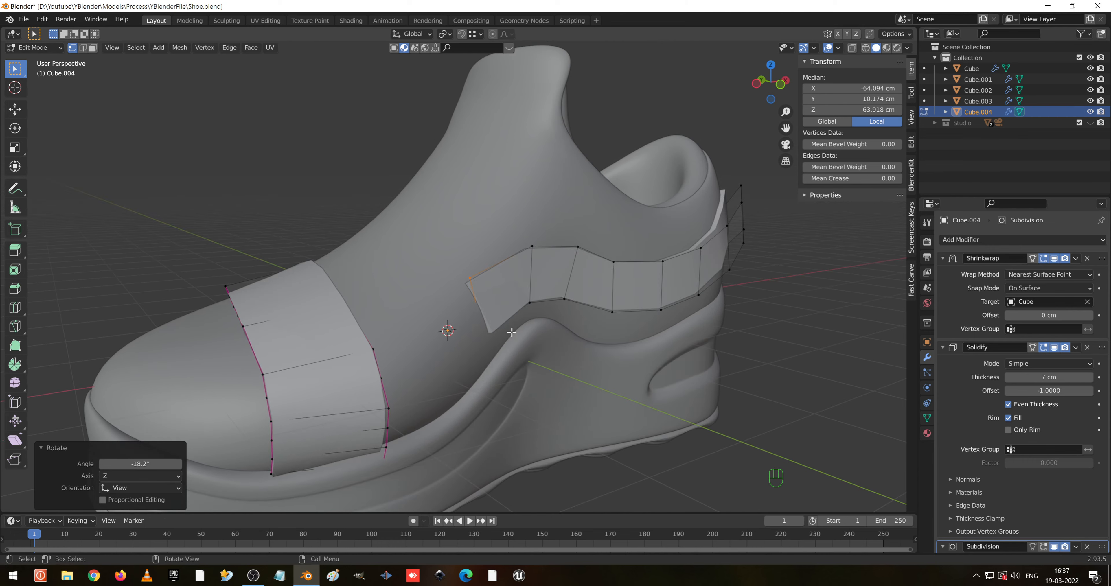
{"action": "key", "text": "e"}
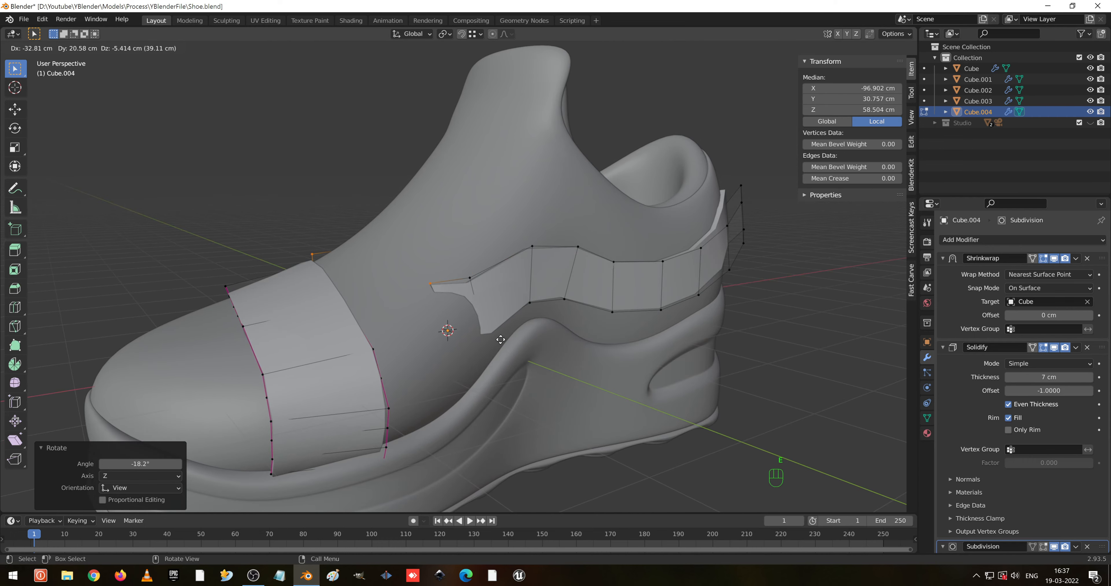
{"action": "left_click", "coordinate": [532, 359]}
{"action": "key", "text": "ctrl+z"}
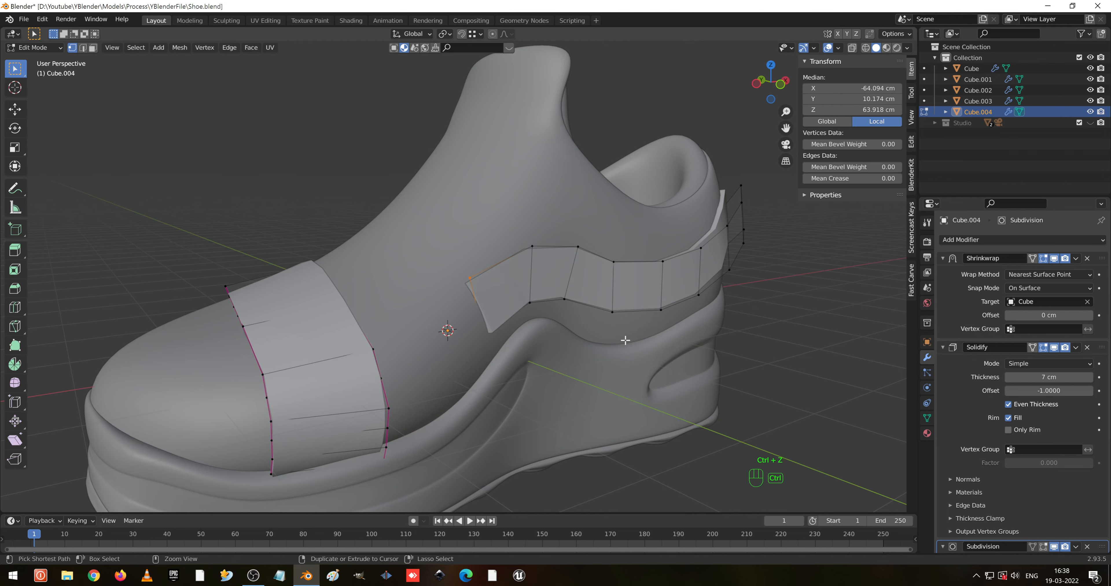
- Turn on Edit Mode display for the strap's Subdivision modifier
{"action": "scroll", "coordinate": [1061, 474], "scroll_direction": "down", "scroll_amount": 3}
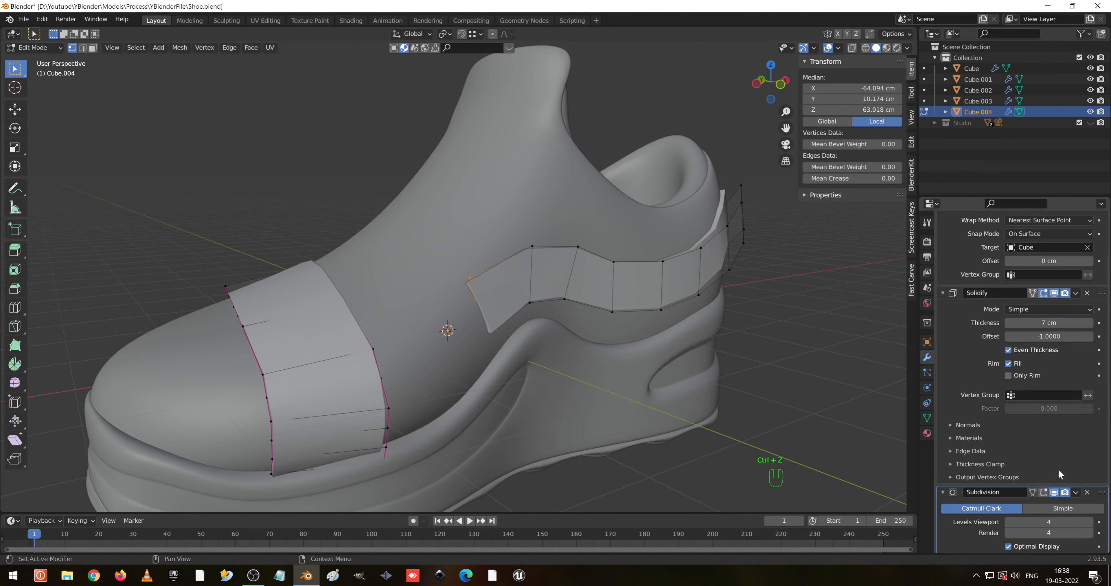
{"action": "left_click", "coordinate": [1044, 493]}
- Extrude the side strap's front edge toward the toe strap, about -67 cm in X, -28 cm in Y and -19 cm in Z
{"action": "middle_click_drag", "start_coordinate": [666, 333], "coordinate": [588, 310]}
{"action": "middle_click_drag", "start_coordinate": [462, 273], "coordinate": [600, 294], "text": "shift"}
{"action": "key", "text": "e"}
{"action": "left_click", "coordinate": [647, 285]}
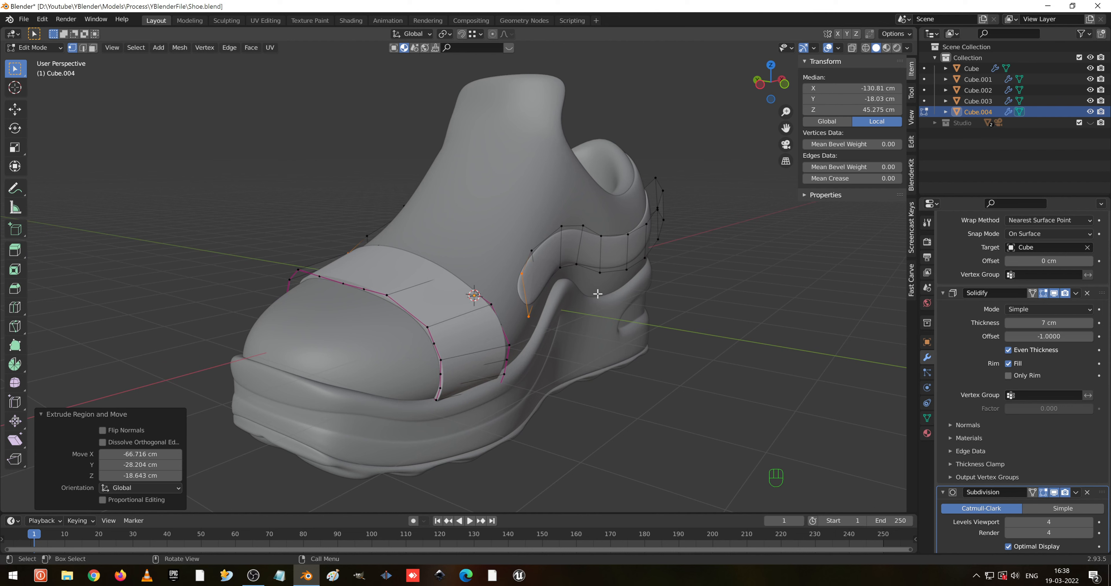
- Try a further extrusion and then a move of the side strap's front edge, and discard both
{"action": "key", "text": "e"}
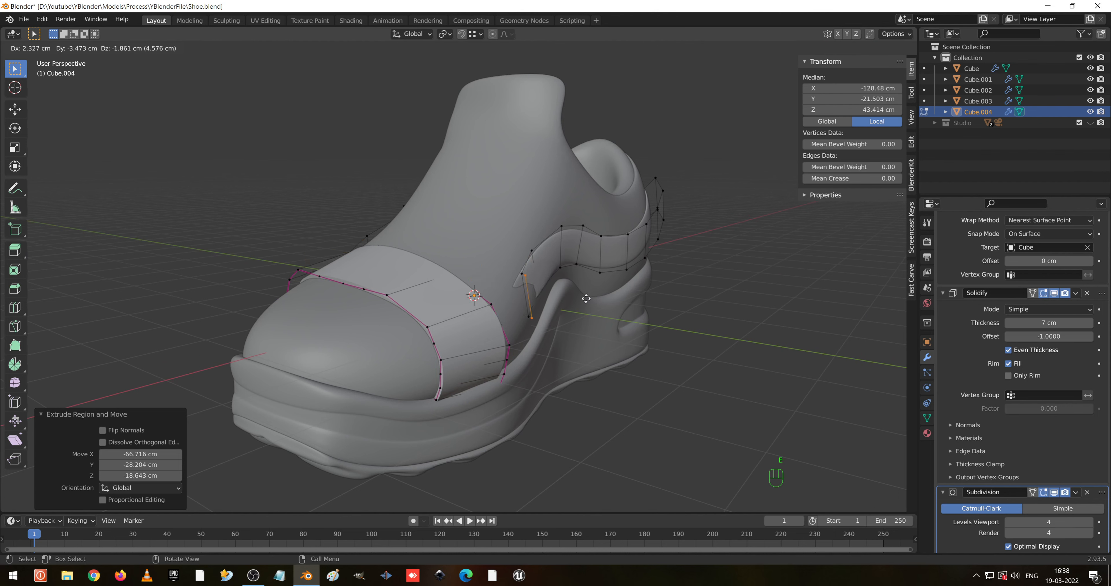
{"action": "right_click", "coordinate": [571, 308]}
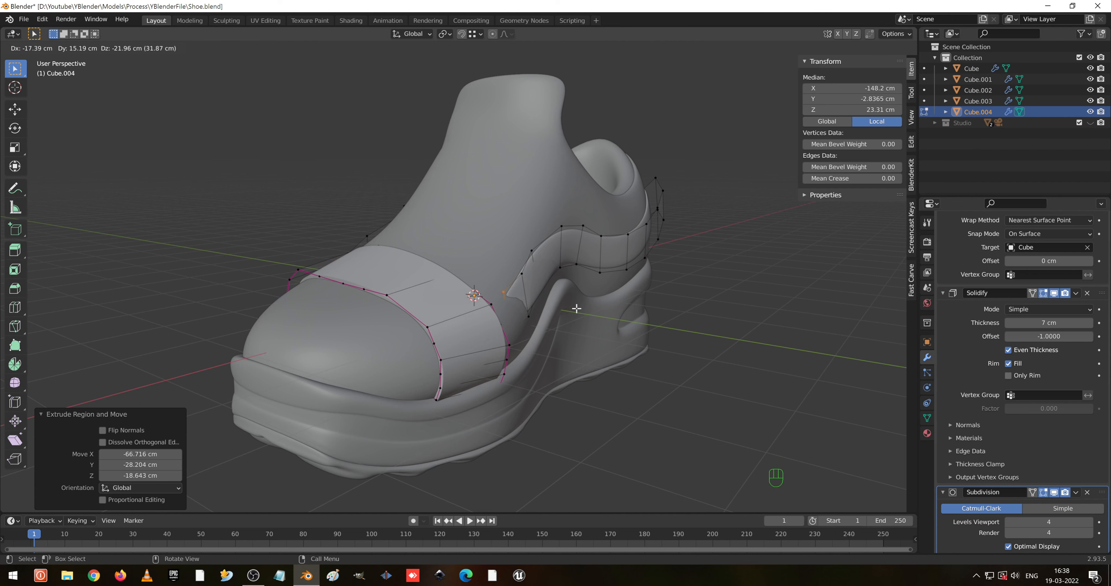
{"action": "key", "text": "ctrl+z"}
{"action": "middle_click_drag", "start_coordinate": [575, 303], "coordinate": [570, 285]}
{"action": "scroll", "coordinate": [569, 284], "scroll_direction": "up", "scroll_amount": 3}
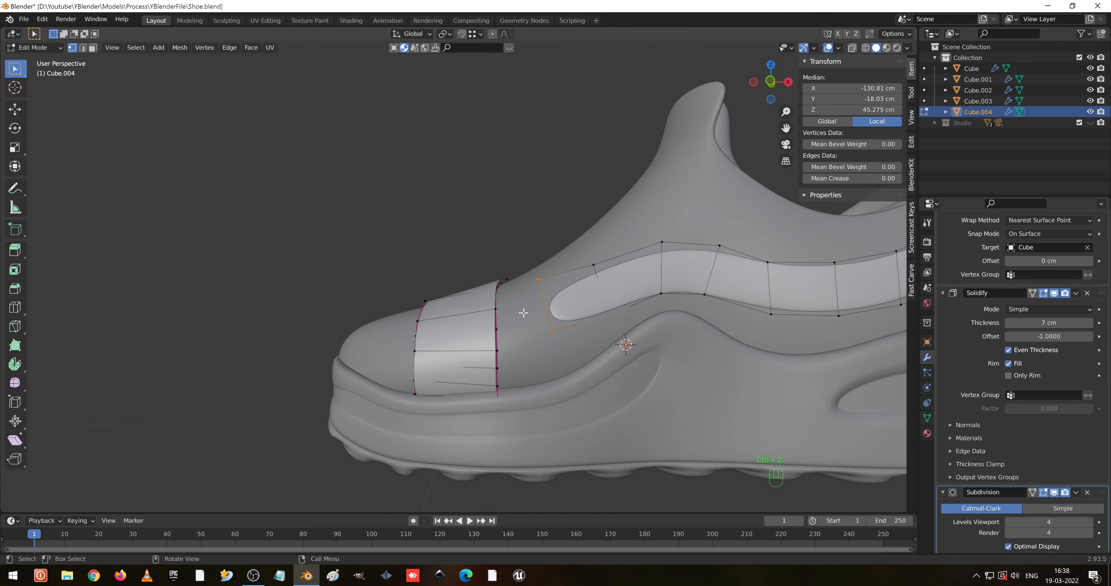
{"action": "scroll", "coordinate": [570, 284], "scroll_direction": "up", "scroll_amount": 2}
{"action": "middle_click_drag", "start_coordinate": [604, 327], "coordinate": [646, 363], "text": "shift"}
{"action": "scroll", "coordinate": [646, 363], "scroll_direction": "down", "scroll_amount": 3}
{"action": "scroll", "coordinate": [656, 356], "scroll_direction": "up", "scroll_amount": 1}
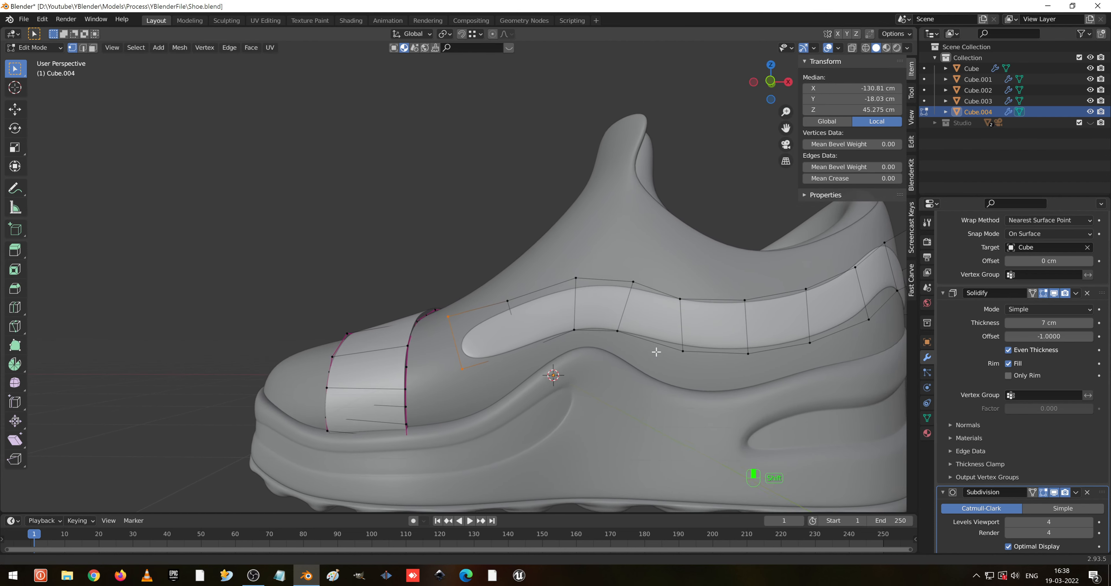
{"action": "key", "text": "g"}
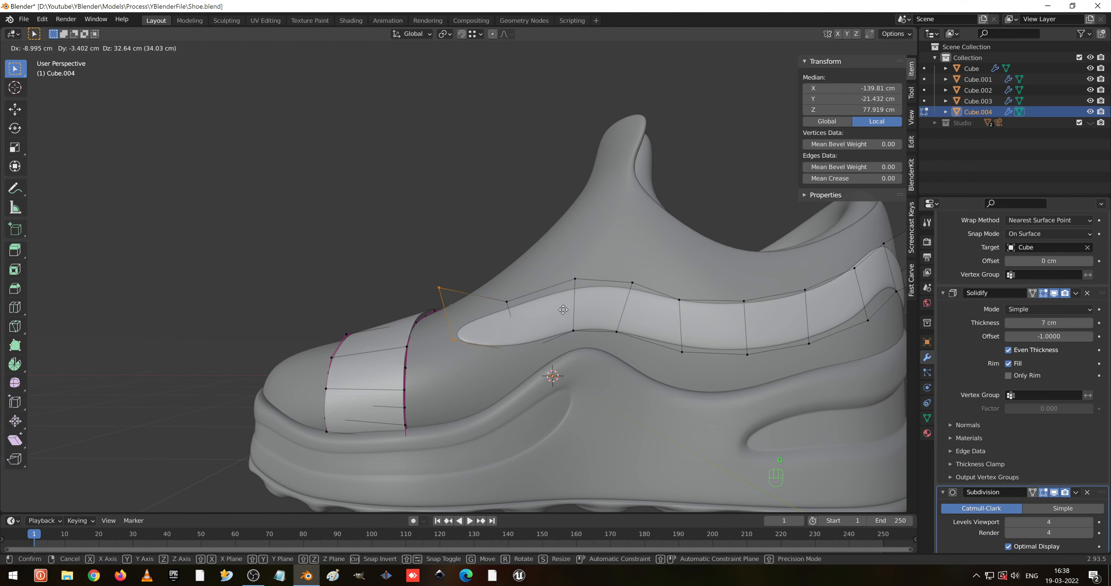
{"action": "right_click", "coordinate": [563, 307]}
- Check the strap from the shoe's other side, and undo the recent extrusions of the side strap's front edge
{"action": "middle_click_drag", "start_coordinate": [562, 307], "coordinate": [576, 333]}
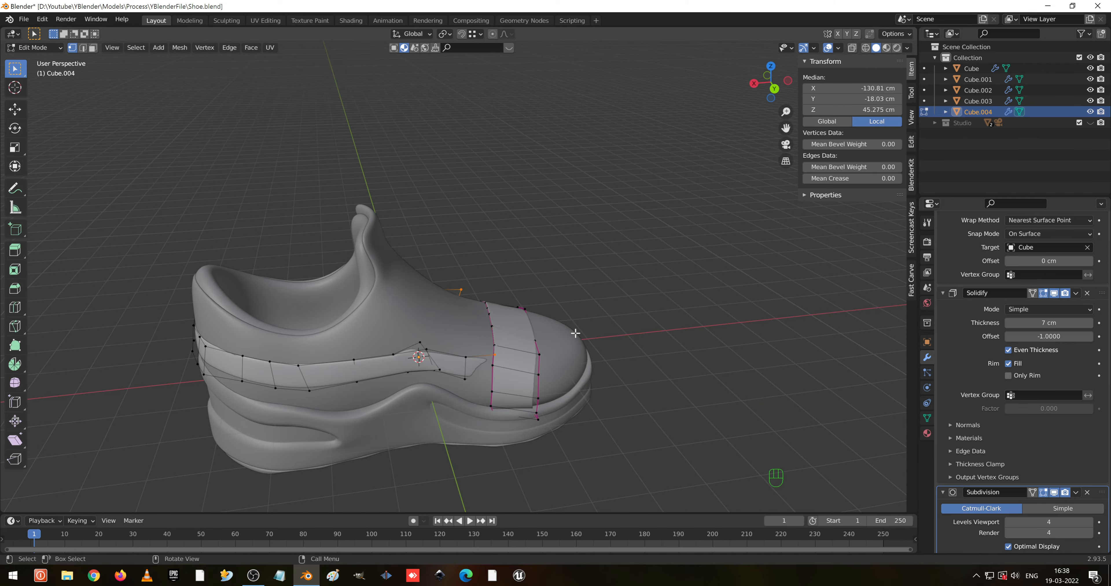
{"action": "middle_click_drag", "start_coordinate": [531, 361], "coordinate": [507, 332]}
{"action": "middle_click_drag", "start_coordinate": [443, 343], "coordinate": [457, 342]}
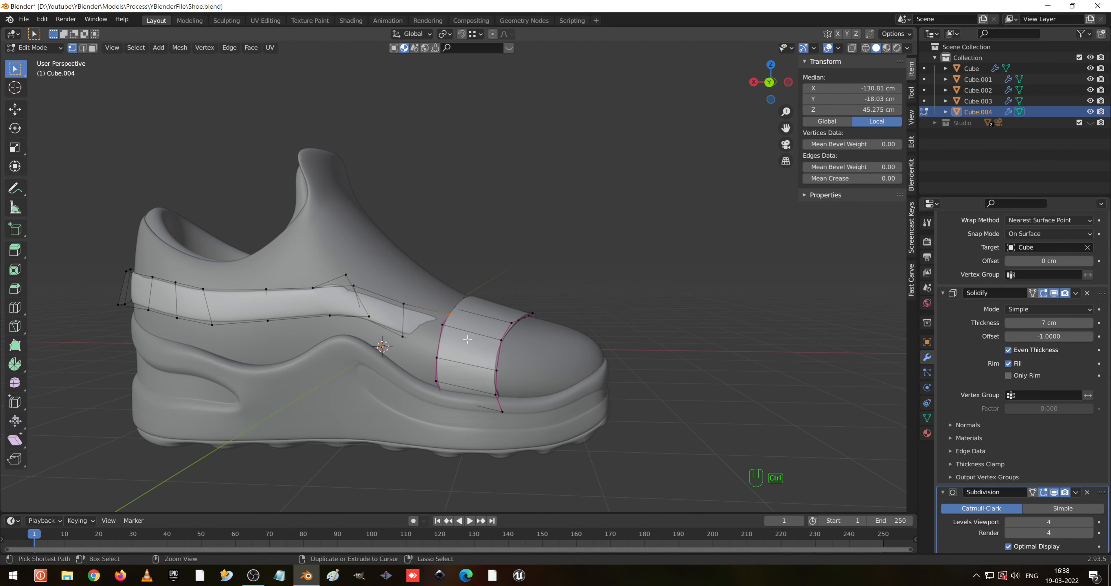
{"action": "key", "text": "ctrl+z"}
{"action": "key", "text": "ctrl+z"}
{"action": "key", "text": "ctrl+z"}
{"action": "key", "text": "ctrl+z"}
{"action": "key", "text": "ctrl+z"}
{"action": "key", "text": "ctrl+z"}
{"action": "key", "text": "ctrl+z"}
{"action": "key", "text": "ctrl+z"}
{"action": "key", "text": "ctrl+z"}
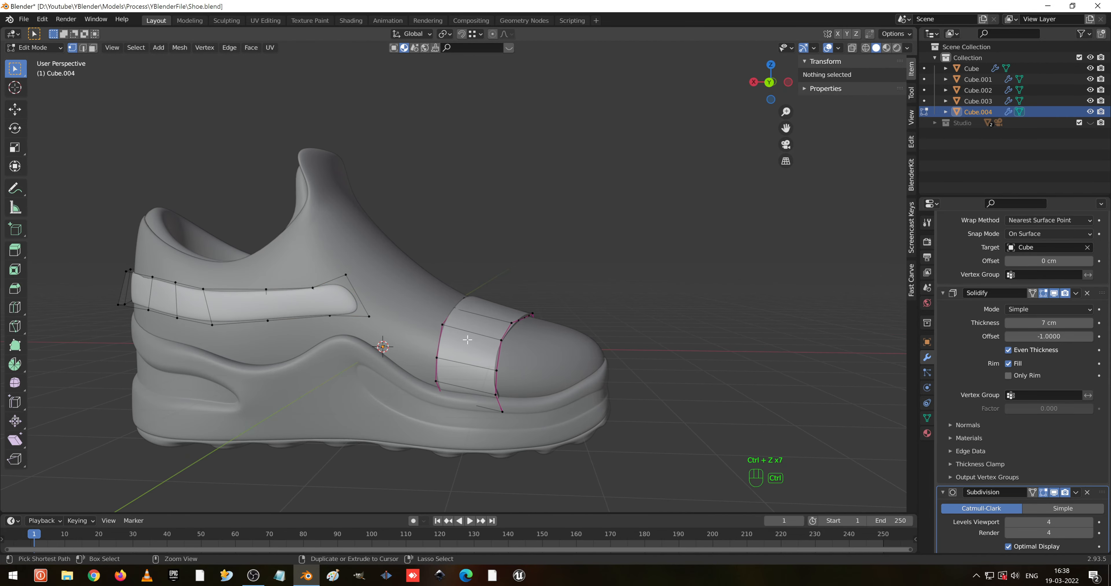
- Select the faces at the side strap's front end and examine how the strap sits on both sides of the shoe
{"action": "middle_click_drag", "start_coordinate": [467, 340], "coordinate": [345, 354]}
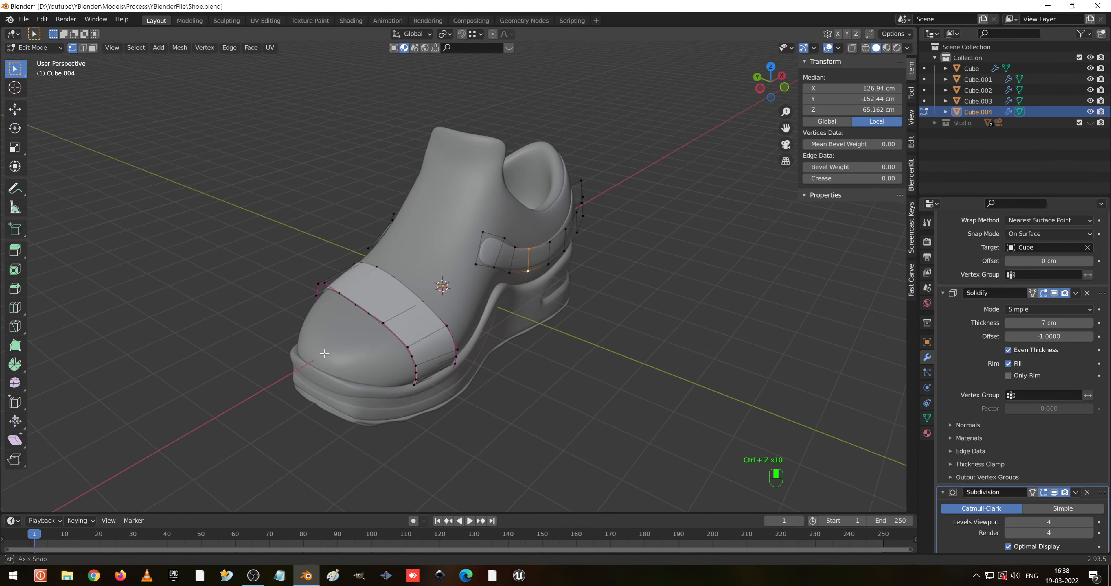
{"action": "scroll", "coordinate": [561, 310], "scroll_direction": "up", "scroll_amount": 3}
{"action": "middle_click_drag", "start_coordinate": [710, 272], "coordinate": [595, 318]}
{"action": "key", "text": "shift+z"}
{"action": "key", "text": "shift+z"}
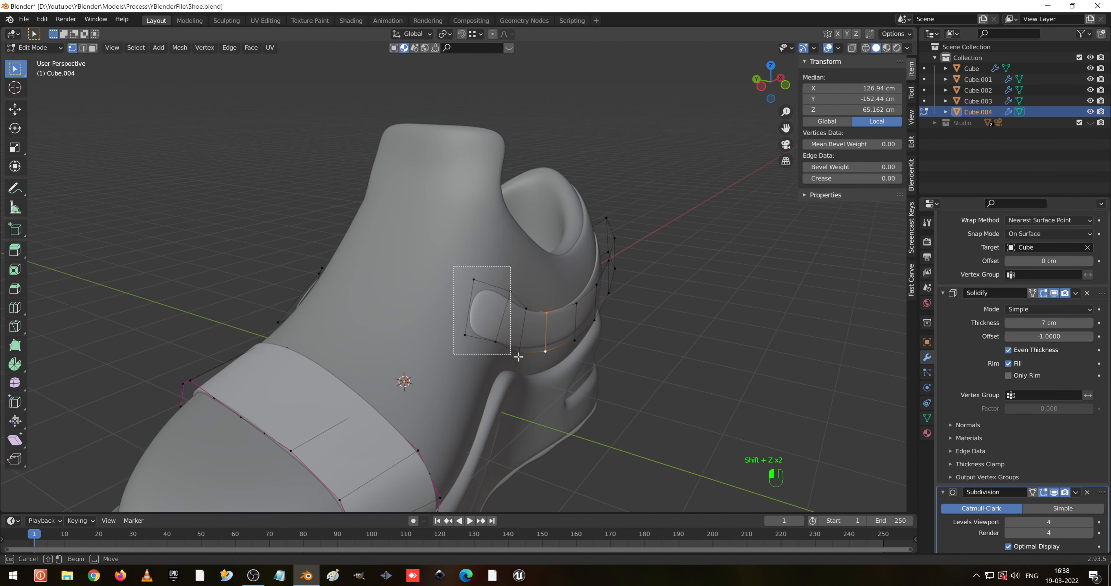
{"action": "left_click", "coordinate": [508, 357]}
{"action": "middle_click_drag", "start_coordinate": [507, 358], "coordinate": [446, 379]}
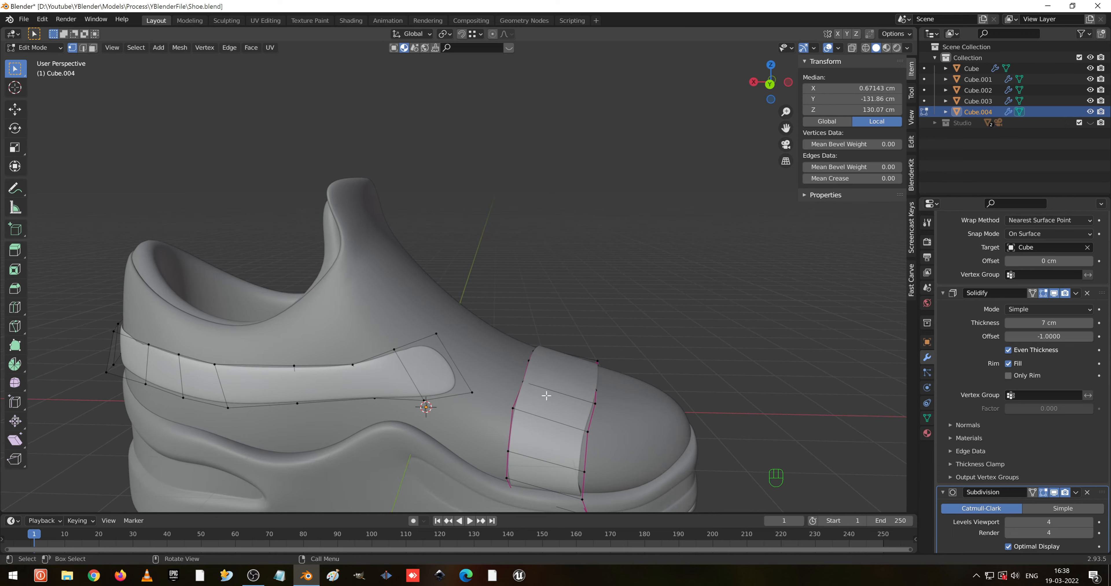
{"action": "middle_click_drag", "start_coordinate": [546, 396], "coordinate": [776, 373]}
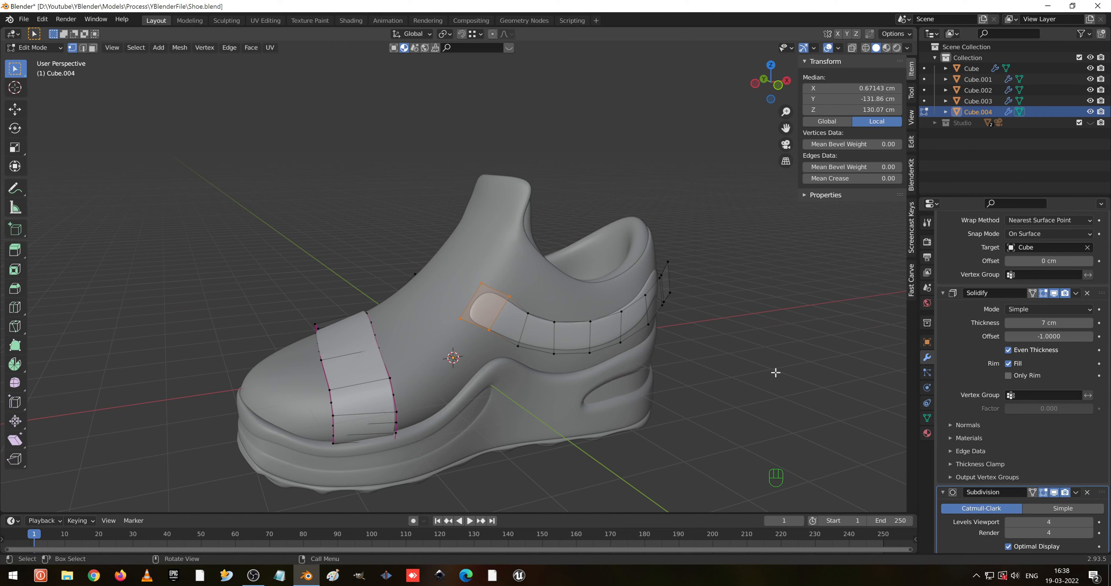
{"action": "scroll", "coordinate": [639, 310], "scroll_direction": "down", "scroll_amount": 2}
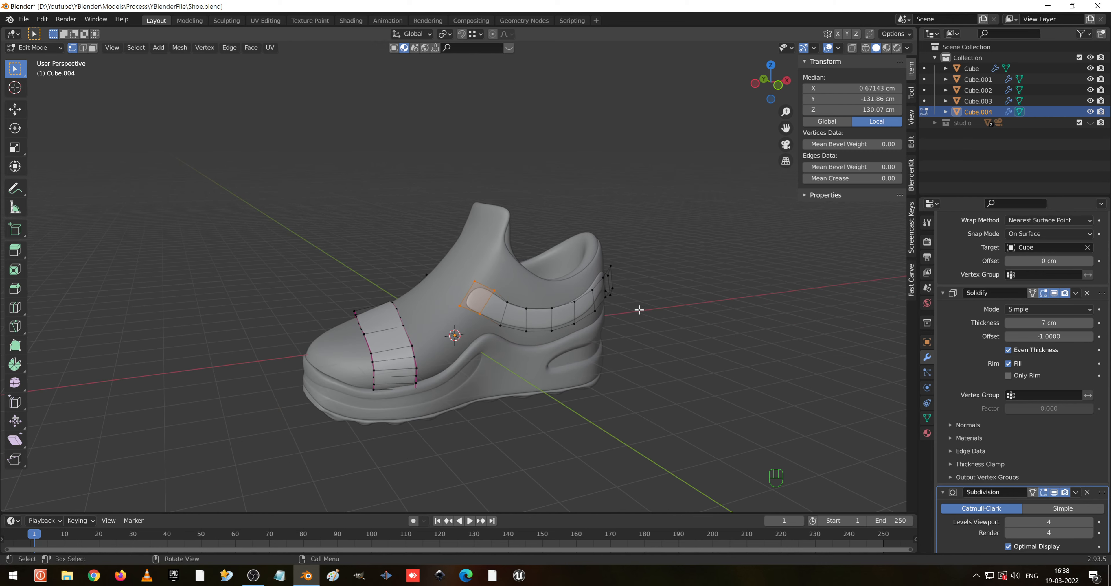
- Delete the entire side strap running around the heel, keeping only the toe strap, and return to Object Mode with solid shading
{"action": "key", "text": "KP_7"}
{"action": "key", "text": "shift+z"}
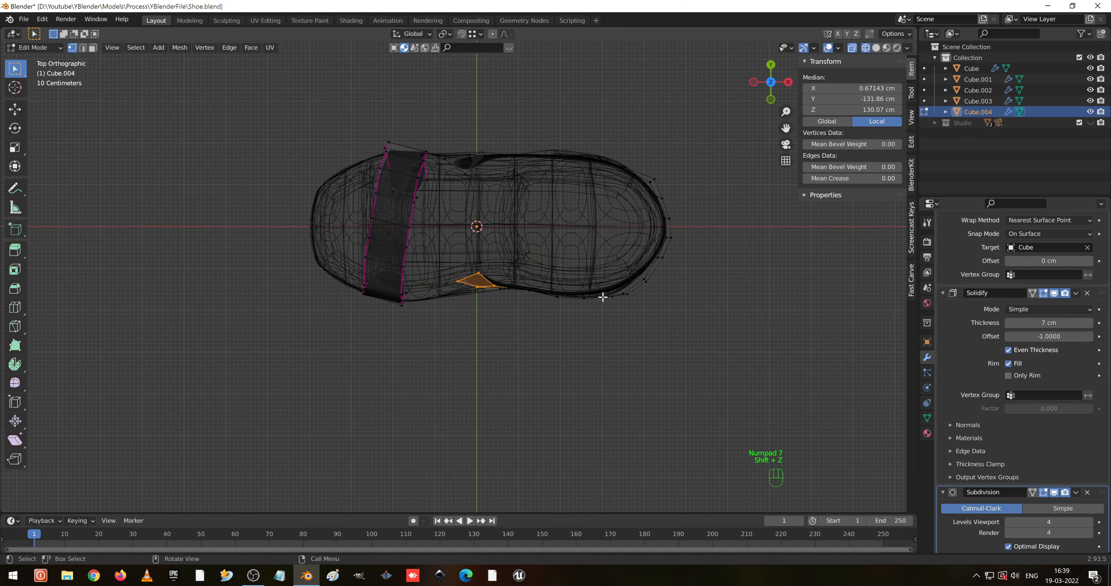
{"action": "left_click_drag", "start_coordinate": [437, 118], "coordinate": [751, 367]}
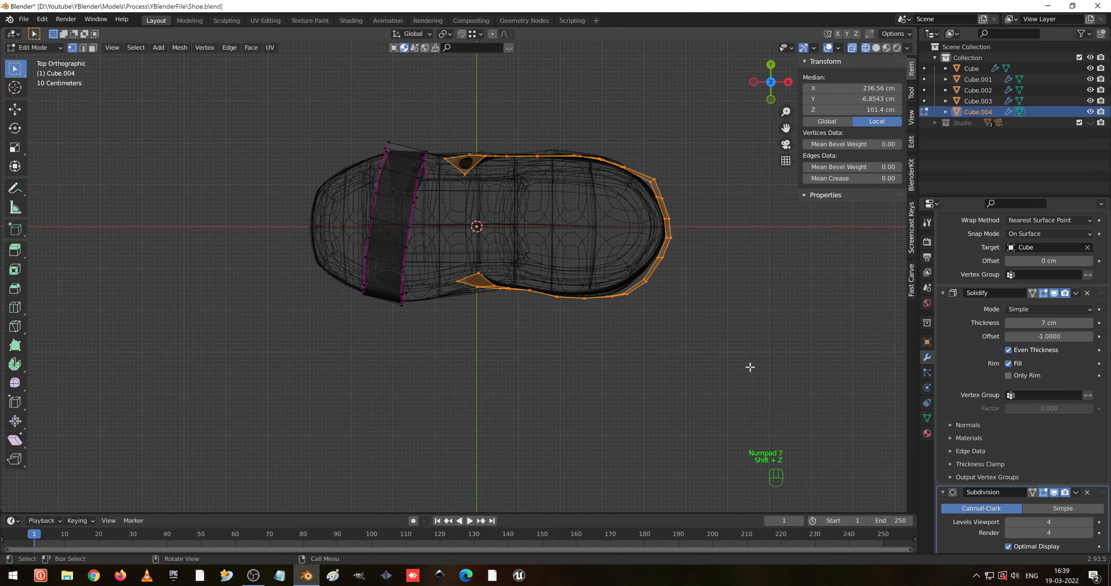
{"action": "key", "text": "x"}
{"action": "left_click", "coordinate": [747, 367]}
{"action": "middle_click_drag", "start_coordinate": [509, 261], "coordinate": [673, 251]}
{"action": "key", "text": "Tab"}
{"action": "scroll", "coordinate": [686, 261], "scroll_direction": "up", "scroll_amount": 4}
{"action": "key", "text": "Tab"}
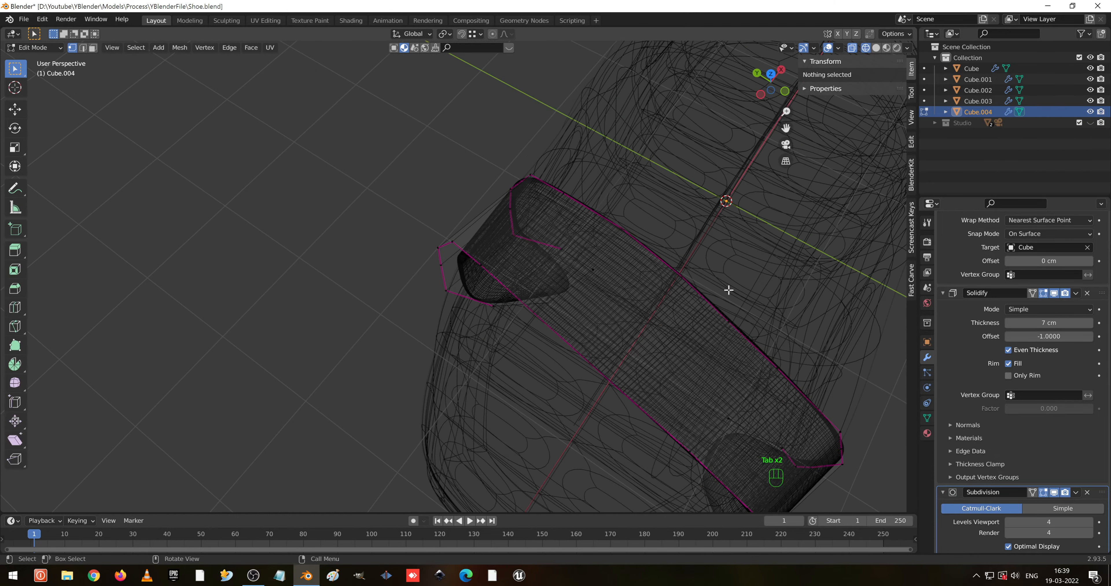
{"action": "key", "text": "Tab"}
{"action": "mouse_move", "coordinate": [727, 291]}
{"action": "middle_mouse_down"}
{"action": "mouse_move", "coordinate": [741, 289]}
{"action": "mouse_move", "coordinate": [732, 322]}
{"action": "mouse_move", "coordinate": [744, 342]}
{"action": "mouse_move", "coordinate": [646, 350]}
{"action": "mouse_move", "coordinate": [685, 360]}
{"action": "mouse_move", "coordinate": [597, 350]}
{"action": "mouse_move", "coordinate": [527, 369]}
{"action": "mouse_move", "coordinate": [573, 344]}
{"action": "mouse_move", "coordinate": [470, 331]}
{"action": "middle_mouse_up"}
{"action": "key", "text": "shift+z"}
- Examine the shoe upper's mesh in Edit Mode, selecting faces along its side
{"action": "left_click", "coordinate": [691, 347]}
{"action": "scroll", "coordinate": [368, 346], "scroll_direction": "up", "scroll_amount": 3}
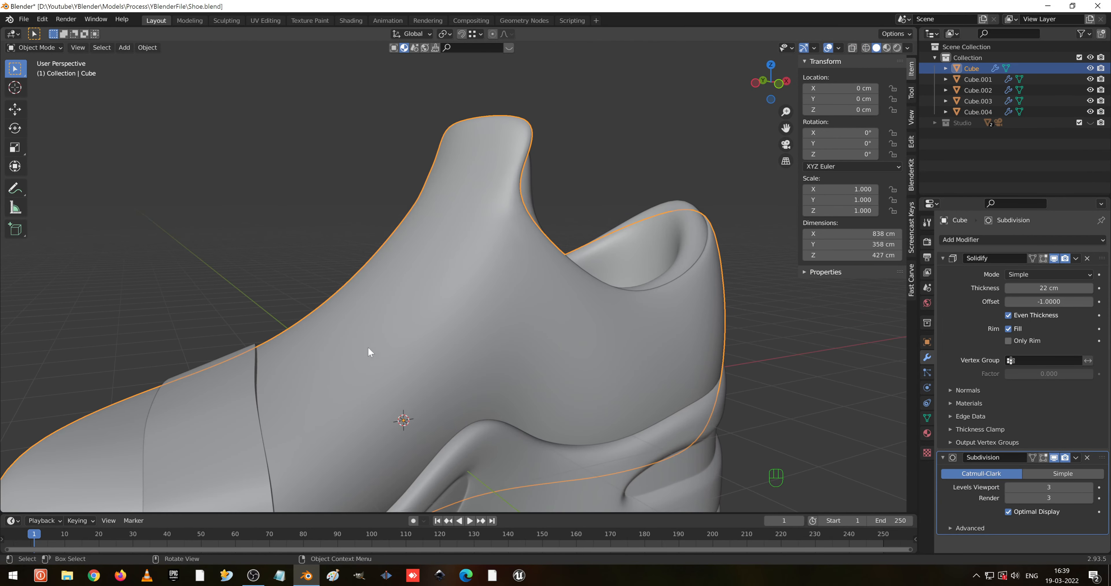
{"action": "key", "text": "Tab"}
{"action": "key", "text": "Tab"}
{"action": "scroll", "coordinate": [453, 362], "scroll_direction": "down", "scroll_amount": 4}
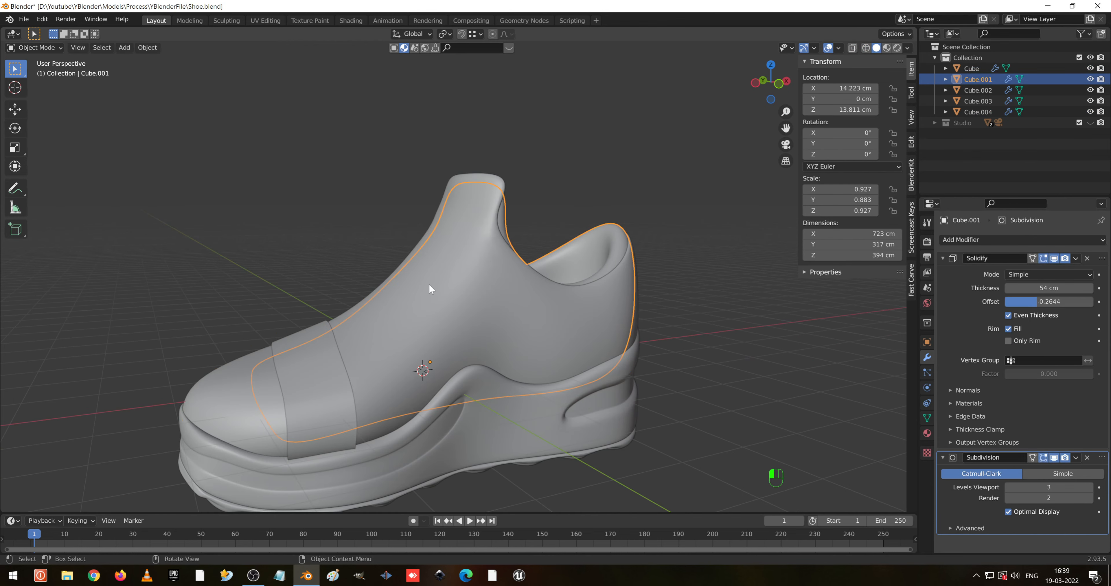
{"action": "key", "text": "Tab"}
{"action": "middle_click_drag", "start_coordinate": [429, 285], "coordinate": [333, 335]}
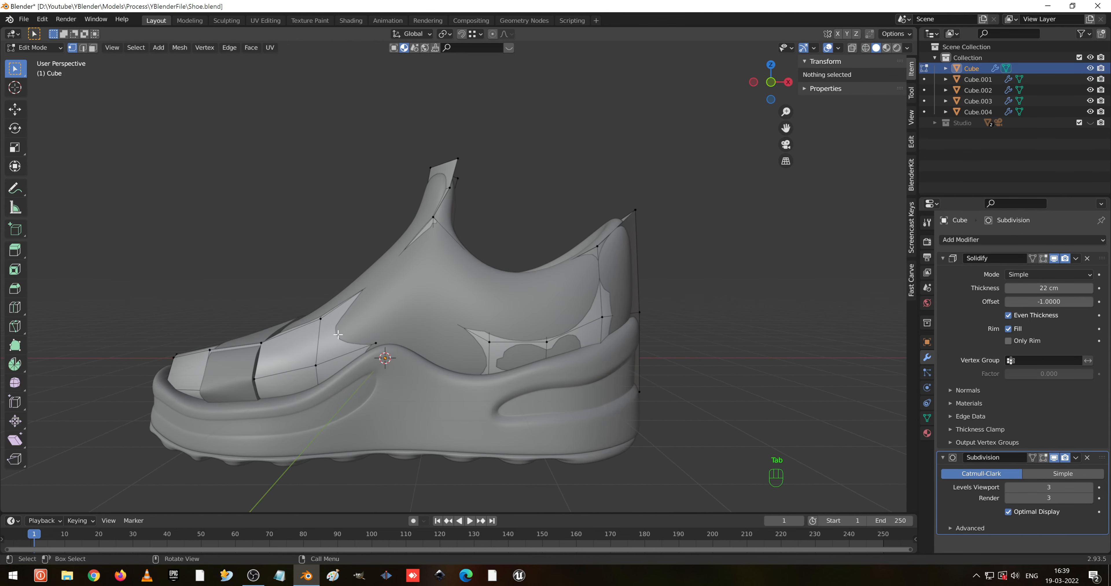
{"action": "left_click", "coordinate": [329, 339]}
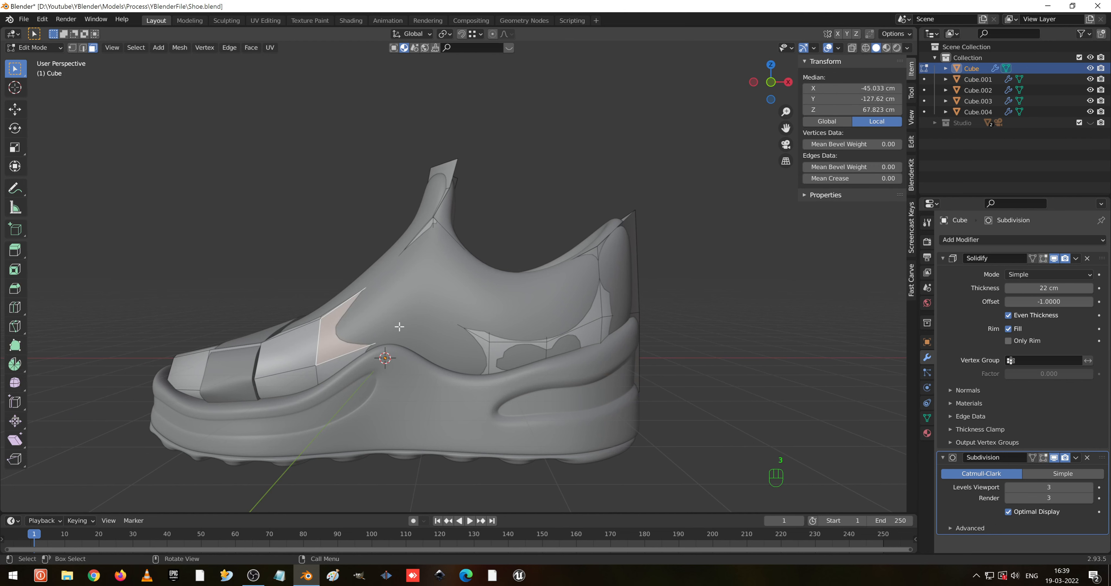
{"action": "left_click", "coordinate": [476, 329], "text": "shift"}
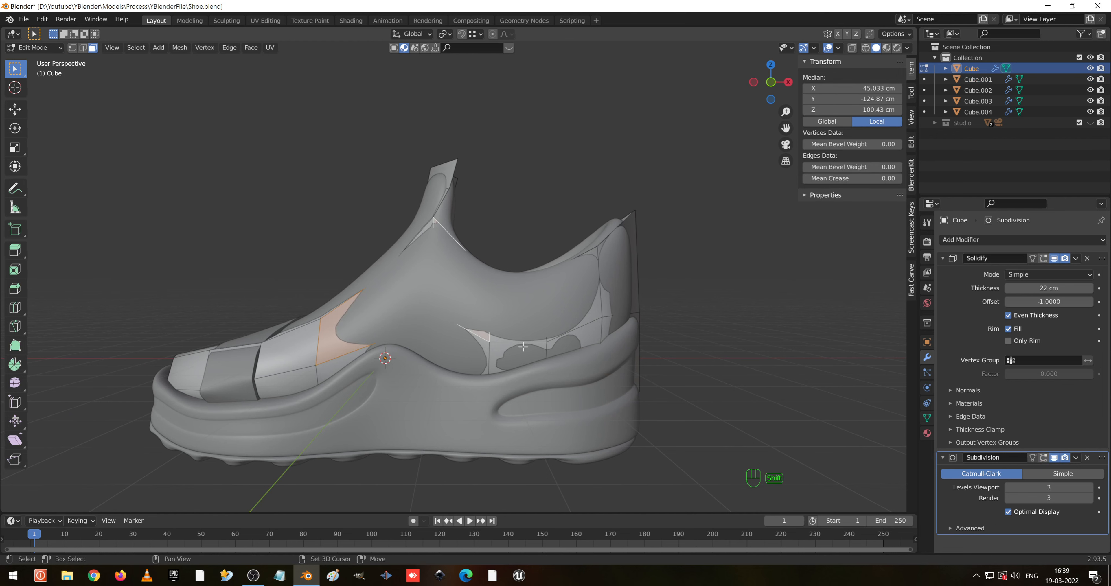
{"action": "left_click", "coordinate": [521, 330], "text": "shift"}
{"action": "middle_click_drag", "start_coordinate": [521, 330], "coordinate": [610, 321]}
{"action": "key", "text": "Tab"}
- In back orthographic view, duplicate a side face of the toe strap toward the heel, about 423 cm in X and 45 cm in Z
{"action": "left_click", "coordinate": [618, 374]}
{"action": "scroll", "coordinate": [621, 369], "scroll_direction": "up", "scroll_amount": 2}
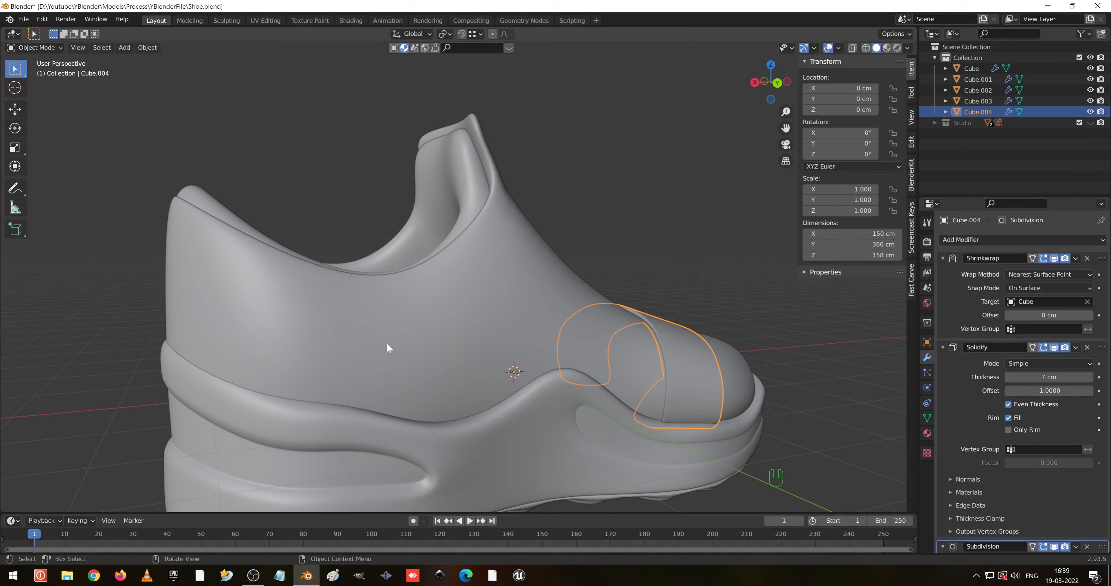
{"action": "middle_click_drag", "start_coordinate": [387, 347], "coordinate": [433, 332]}
{"action": "key", "text": "Tab"}
{"action": "middle_click_drag", "start_coordinate": [441, 384], "coordinate": [550, 403]}
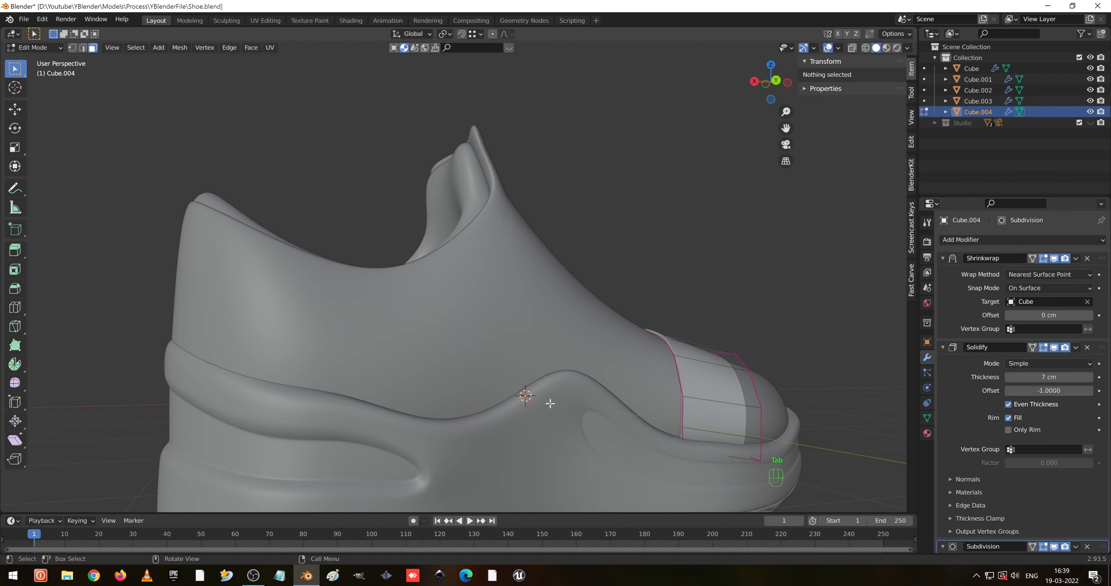
{"action": "key", "text": "Tab"}
{"action": "key", "text": "Tab"}
{"action": "left_click", "coordinate": [716, 387]}
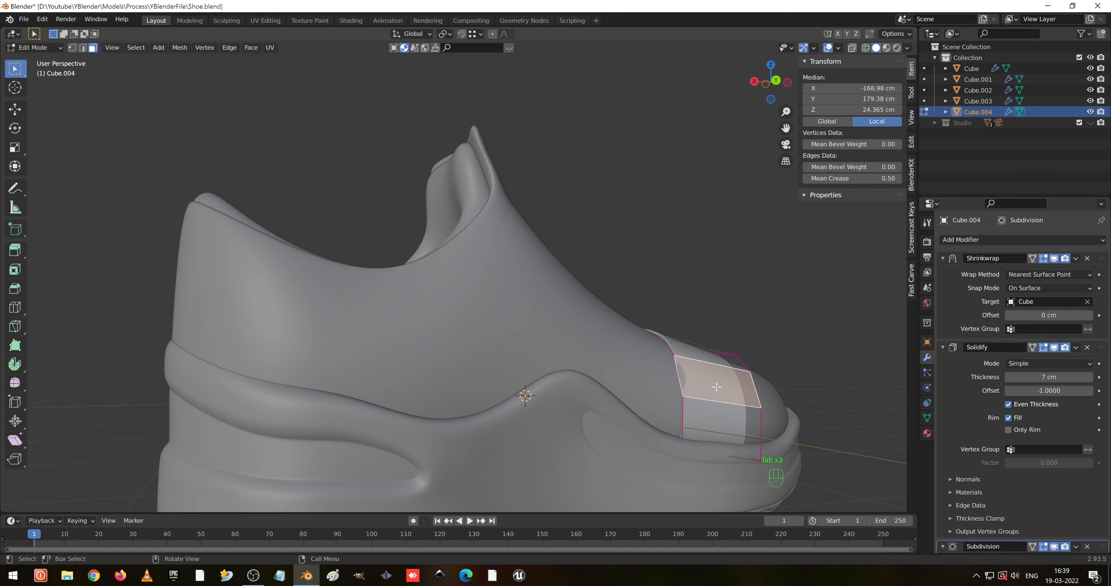
{"action": "key", "text": "KP_1"}
{"action": "key", "text": "KP_3"}
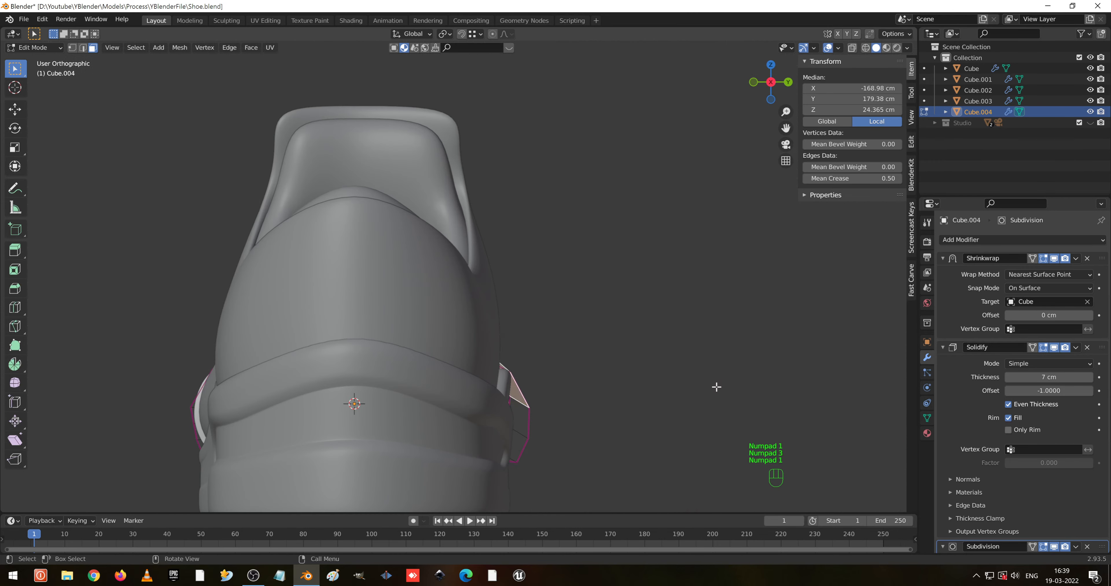
{"action": "key", "text": "KP_1"}
{"action": "key", "text": "KP_1"}
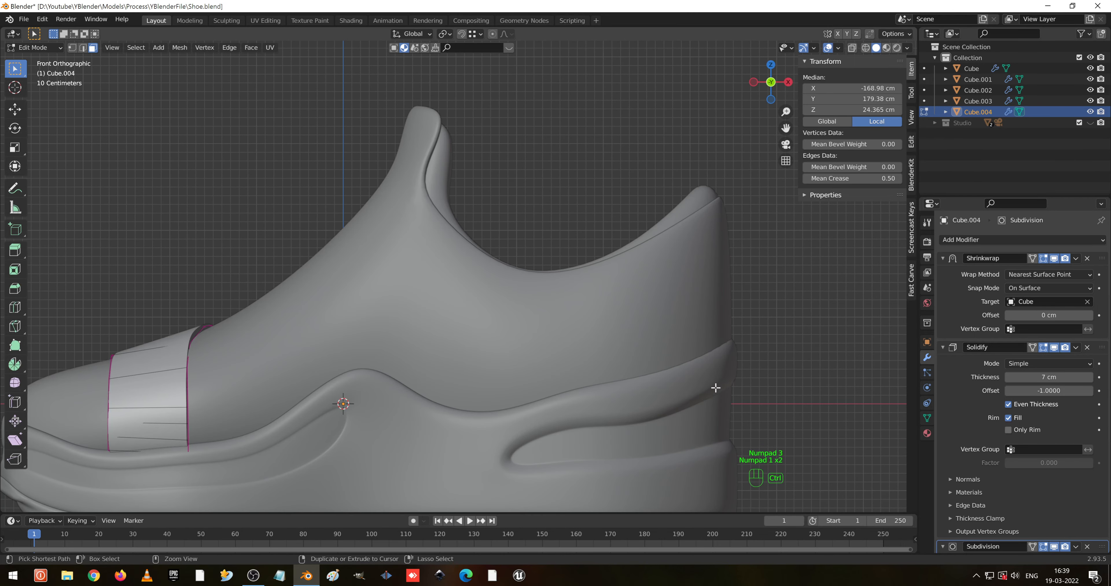
{"action": "key", "text": "ctrl+KP_1"}
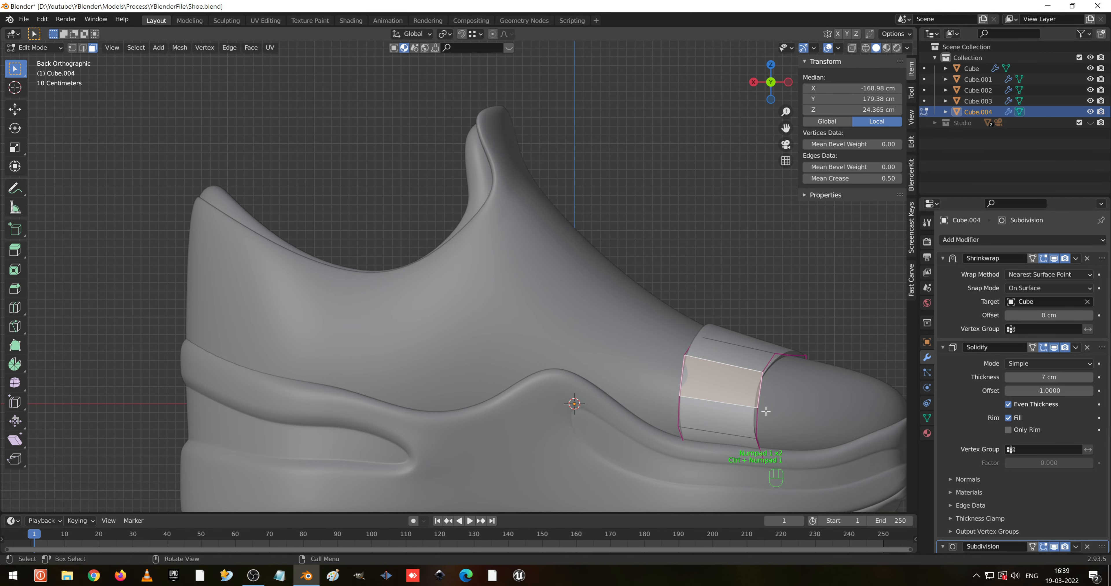
{"action": "key", "text": "shift+d"}
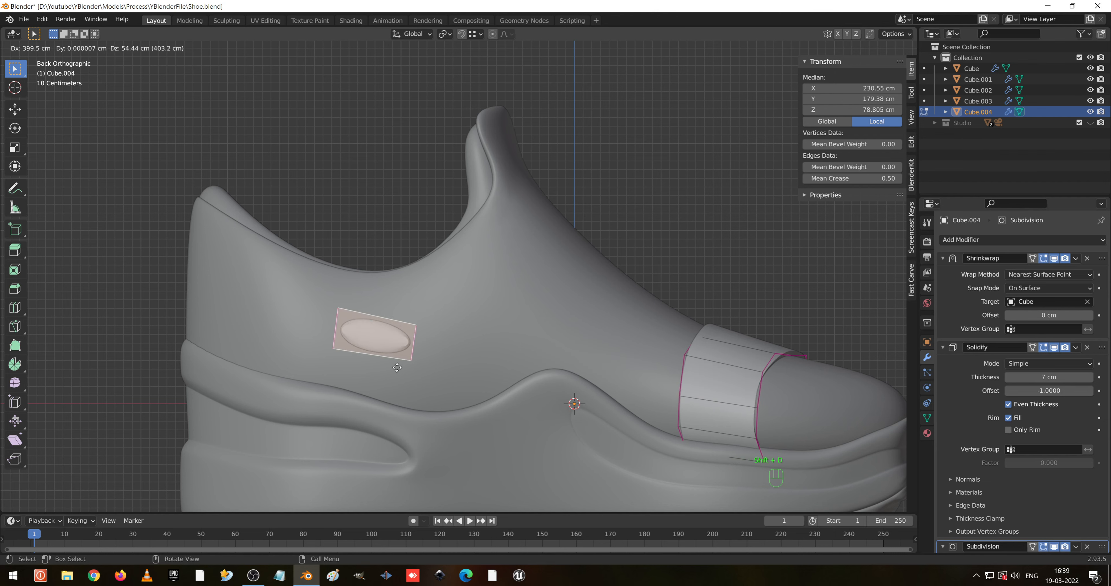
{"action": "left_click", "coordinate": [398, 371]}
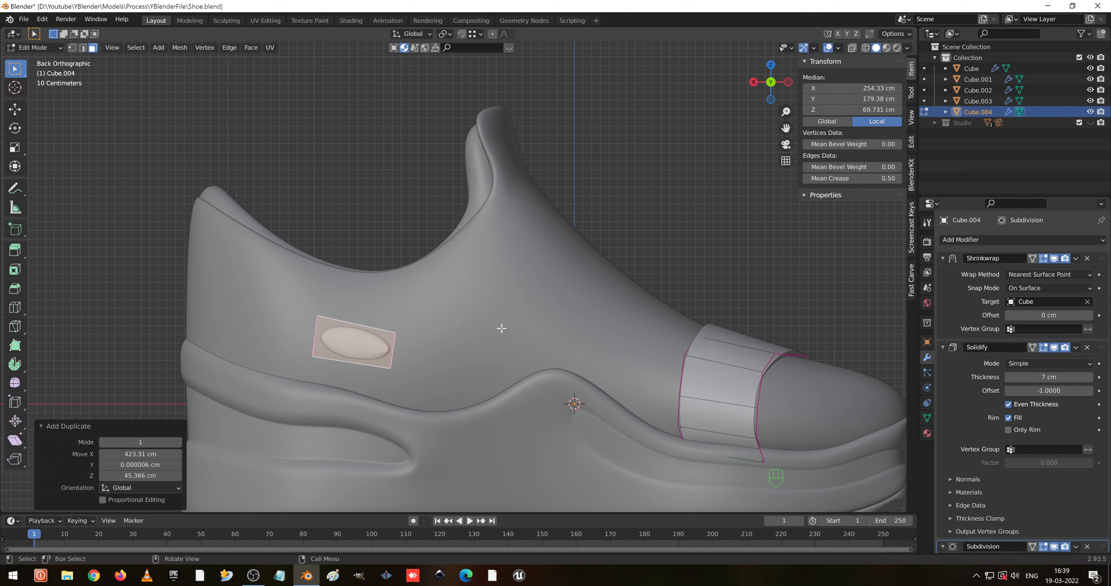
- Move the duplicated face about -66 cm in X and 15 cm in Z, and rotate it about 14.7°
{"action": "key", "text": "g"}
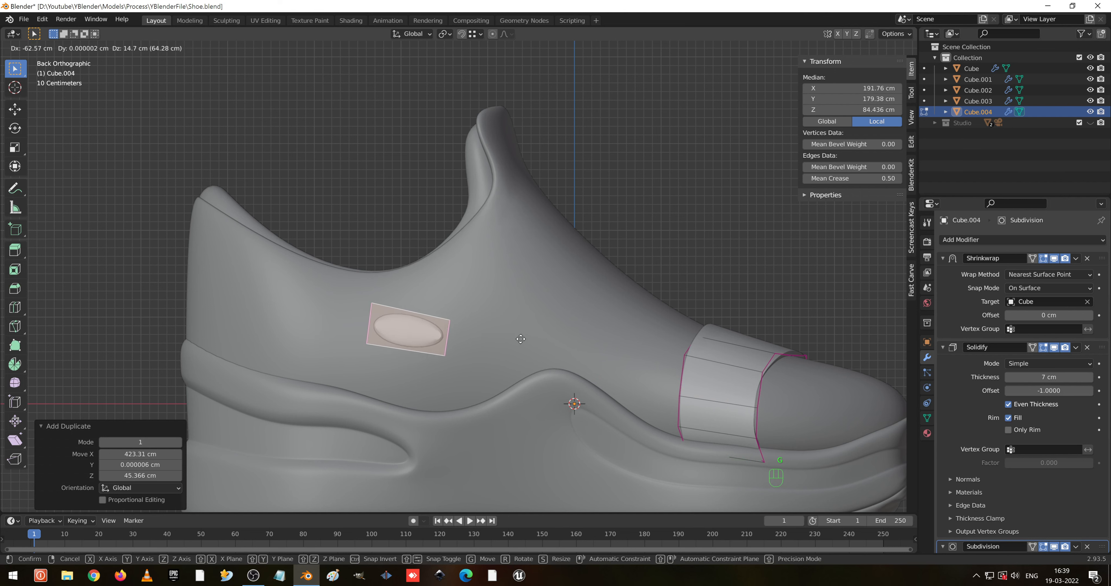
{"action": "left_click", "coordinate": [521, 339]}
{"action": "key", "text": "r"}
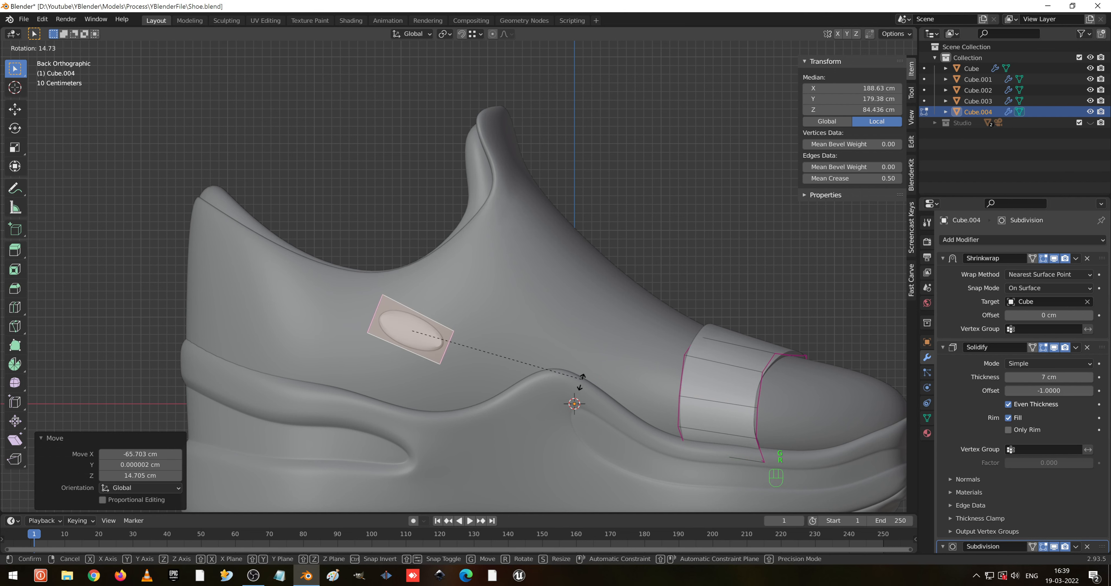
{"action": "left_click", "coordinate": [581, 381]}
{"action": "key", "text": "Tab"}
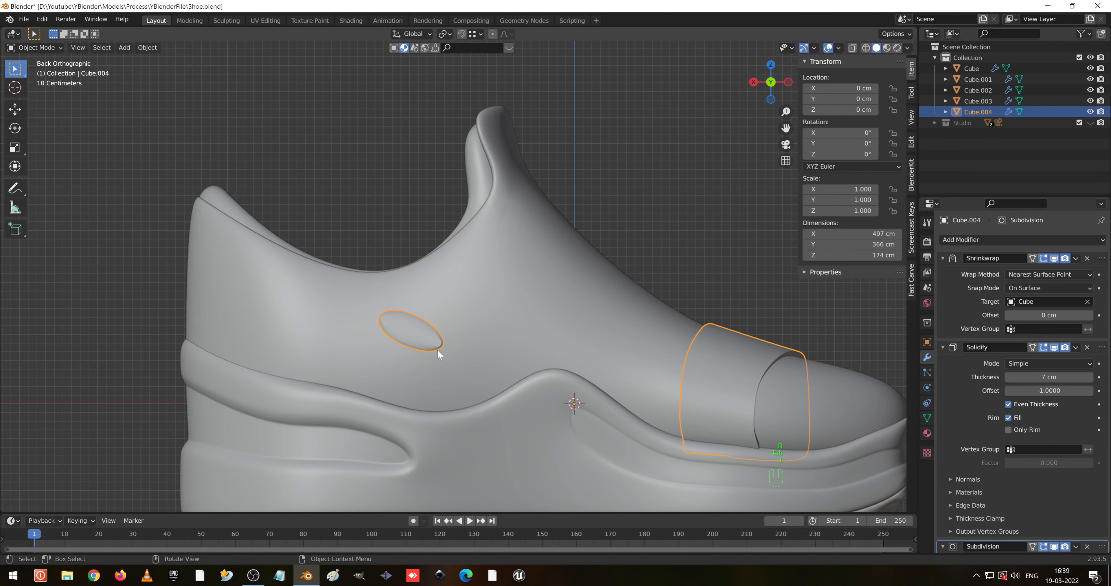
{"action": "key", "text": "Tab"}
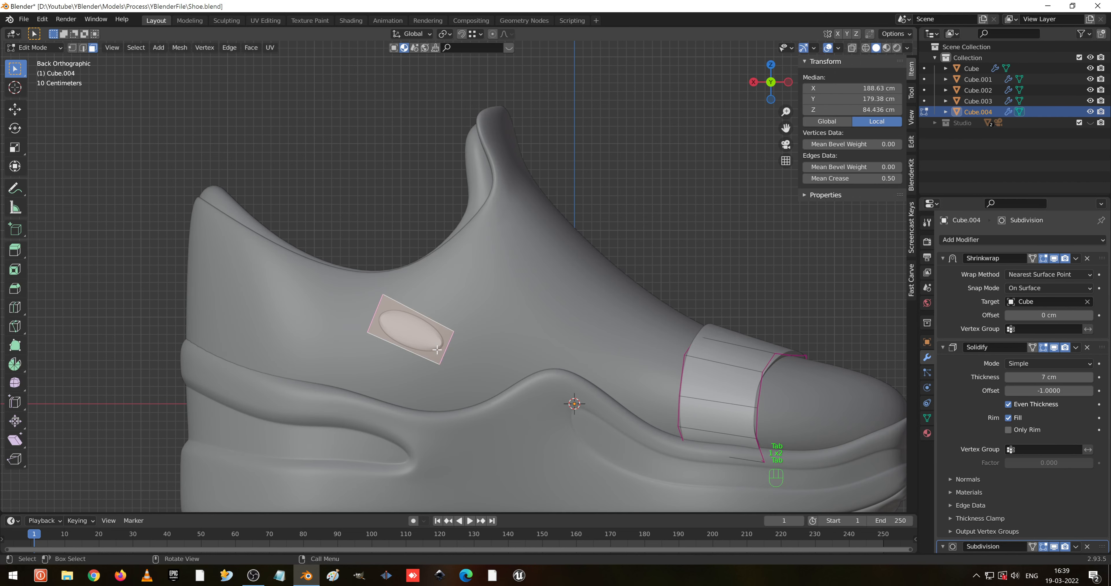
- Extrude the duplicated face's toe-side edge about -37 cm in X and -32 cm in Z, and set the piece's mean crease to 0
{"action": "key", "text": "1"}
{"action": "left_click_drag", "start_coordinate": [419, 314], "coordinate": [505, 414]}
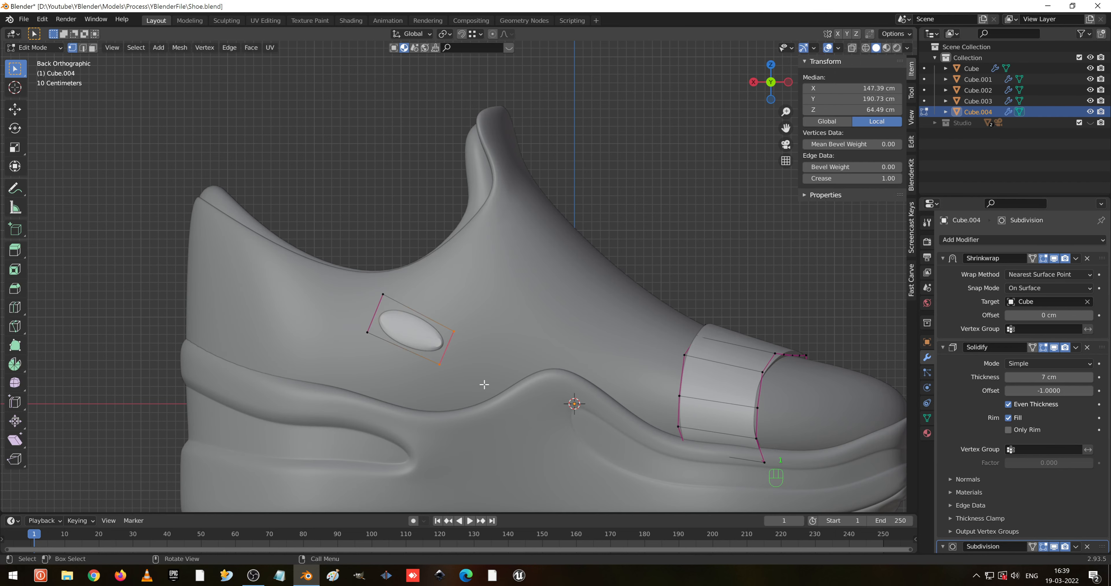
{"action": "key", "text": "e"}
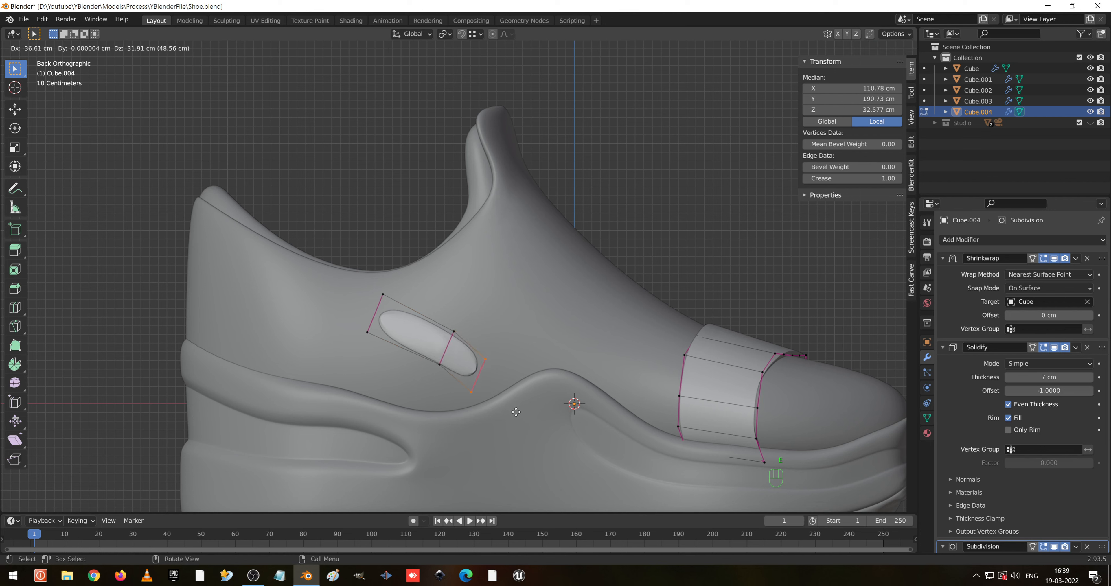
{"action": "left_click", "coordinate": [516, 412]}
{"action": "left_click_drag", "start_coordinate": [320, 264], "coordinate": [517, 437]}
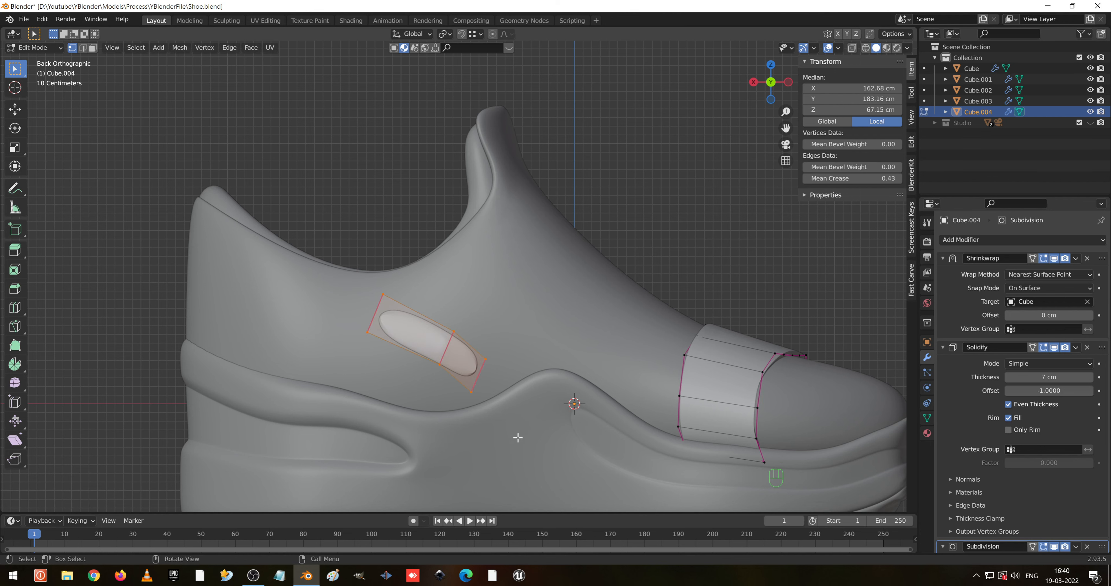
{"action": "left_click_drag", "start_coordinate": [884, 178], "coordinate": [814, 178]}
- Move the new piece's lower end edge about -14 cm and its middle edge about -8 cm along Y, toward the shoe surface
{"action": "left_click", "coordinate": [465, 381]}
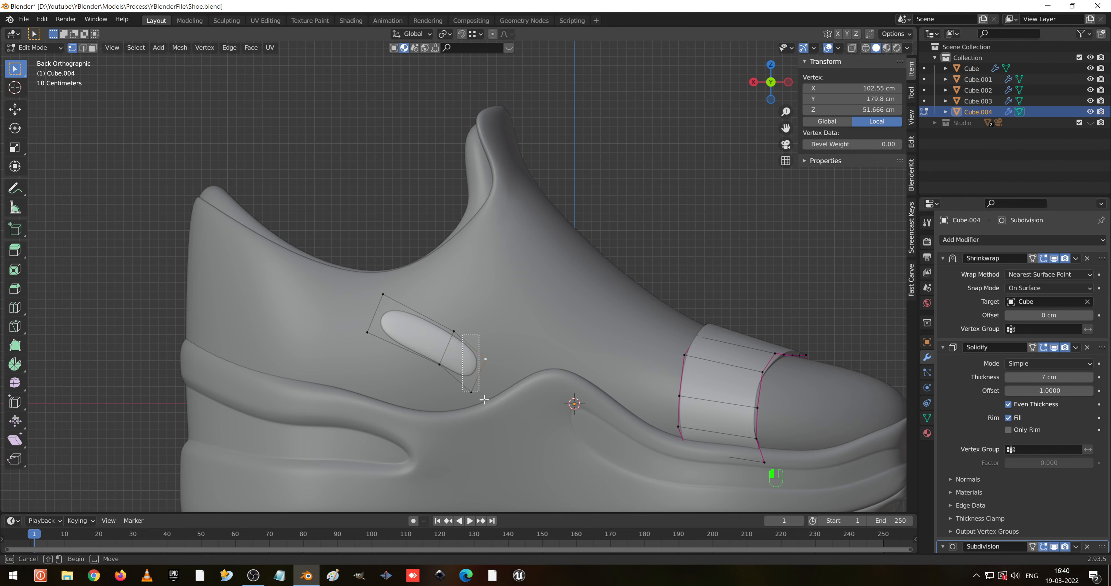
{"action": "middle_click_drag", "start_coordinate": [512, 337], "coordinate": [603, 323]}
{"action": "key", "text": "g"}
{"action": "key", "text": "y"}
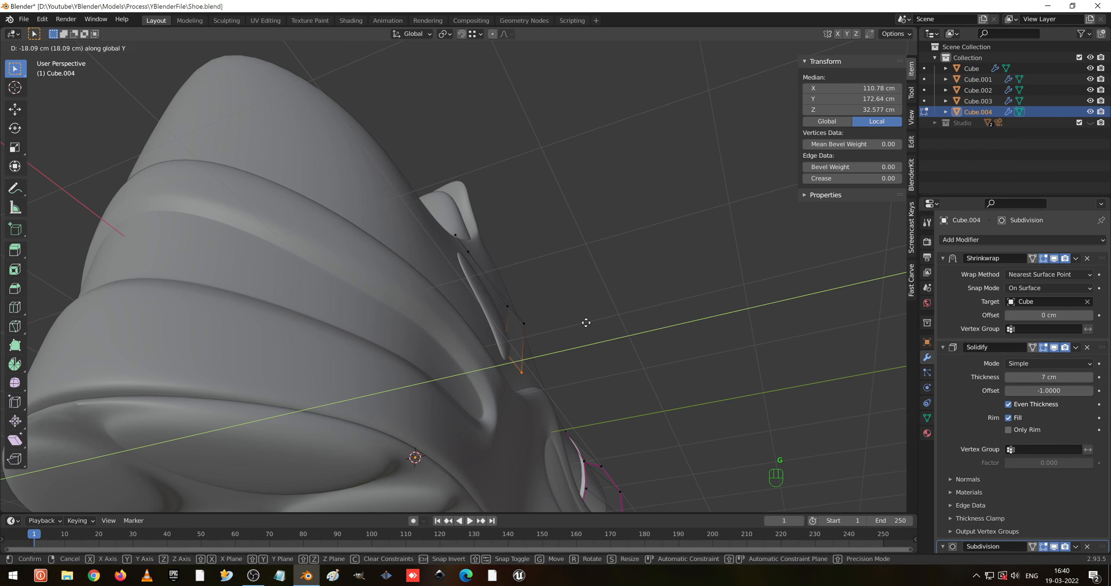
{"action": "left_click", "coordinate": [590, 325]}
{"action": "left_click_drag", "start_coordinate": [490, 276], "coordinate": [550, 341]}
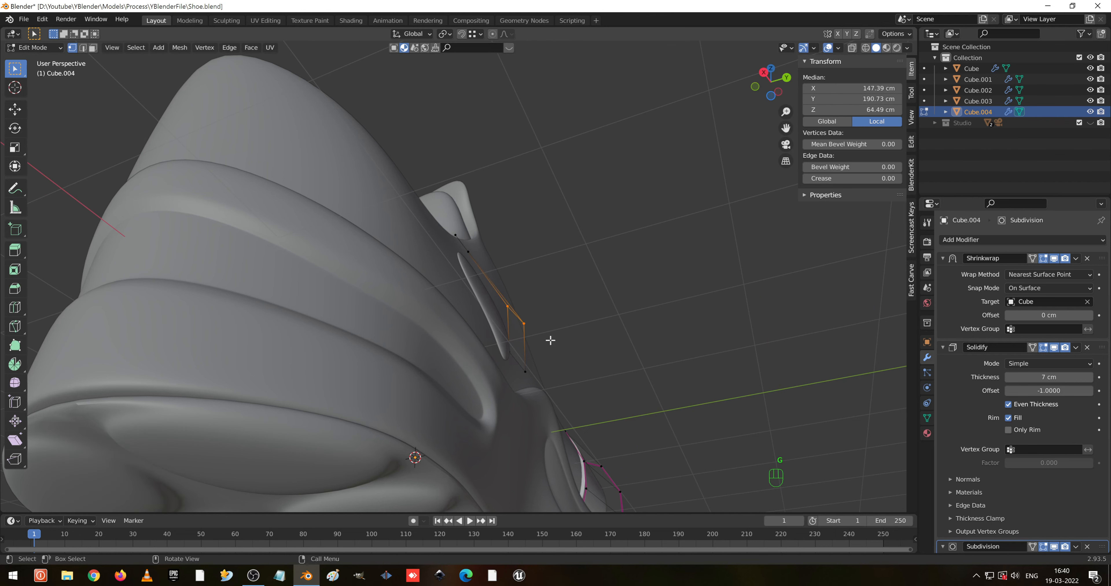
{"action": "key", "text": "g"}
{"action": "key", "text": "y"}
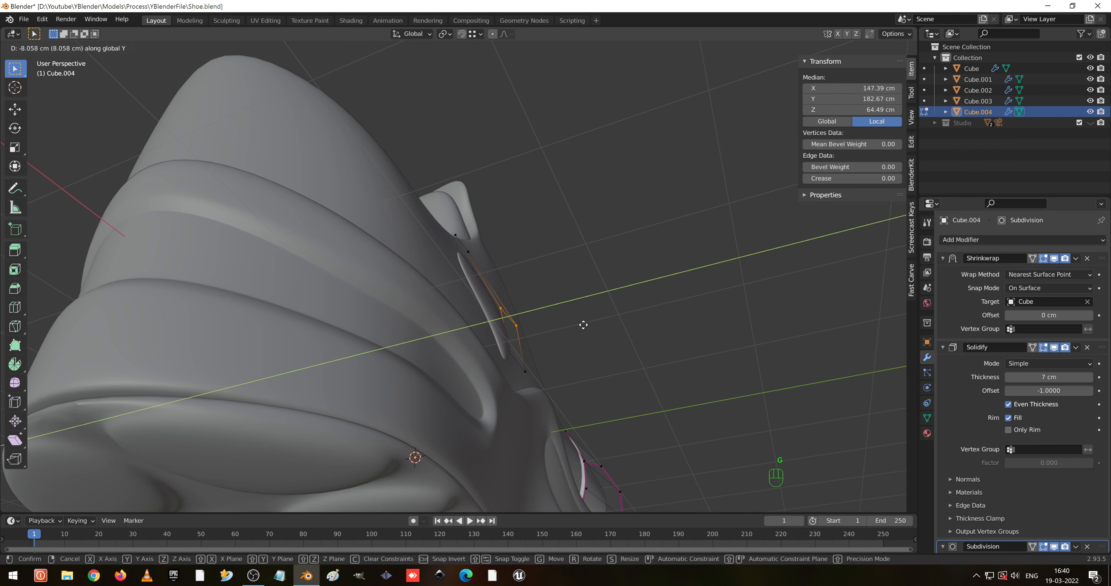
{"action": "left_click", "coordinate": [583, 325]}
- Extrude the strap's lower end edge twice toward the sole, about -16 cm X, -23 cm Z, and about -13 cm X, -16 cm Z
{"action": "middle_click_drag", "start_coordinate": [583, 325], "coordinate": [488, 363]}
{"action": "scroll", "coordinate": [480, 369], "scroll_direction": "up", "scroll_amount": 2}
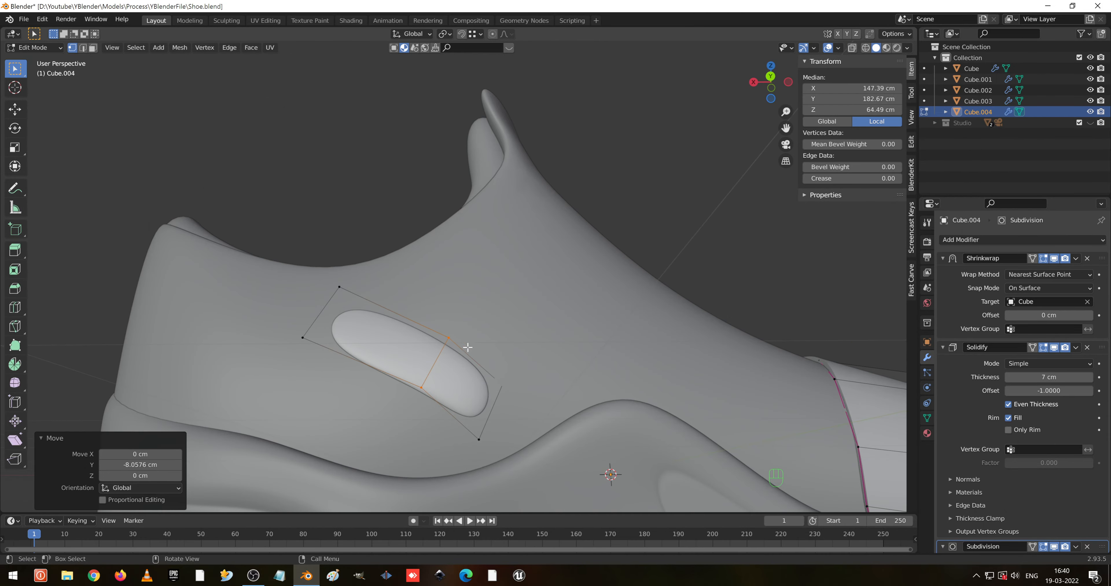
{"action": "left_click_drag", "start_coordinate": [468, 348], "coordinate": [546, 453]}
{"action": "key", "text": "r"}
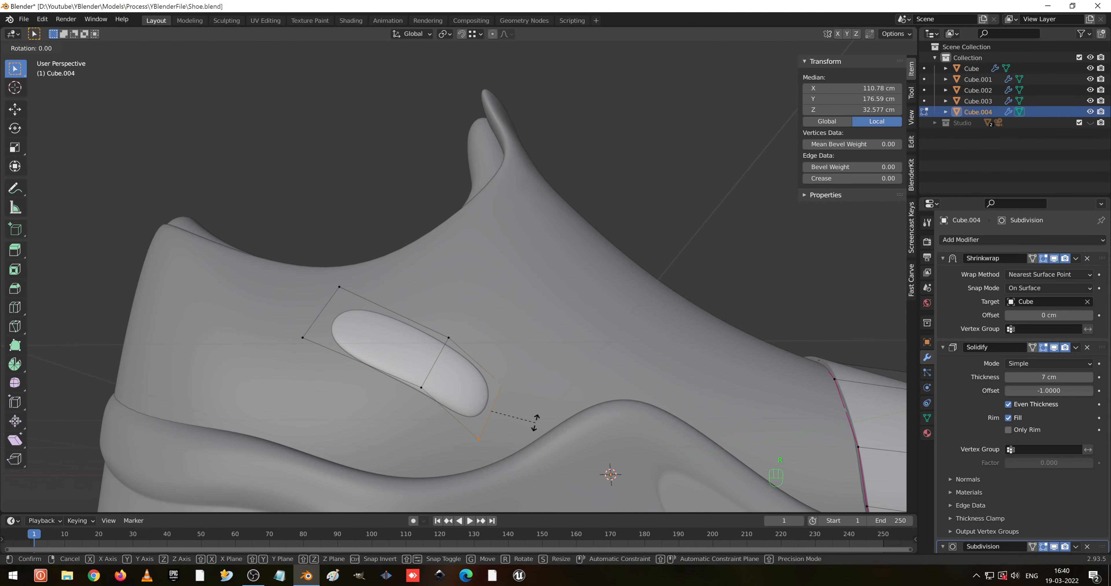
{"action": "right_click", "coordinate": [535, 422]}
{"action": "key", "text": "e"}
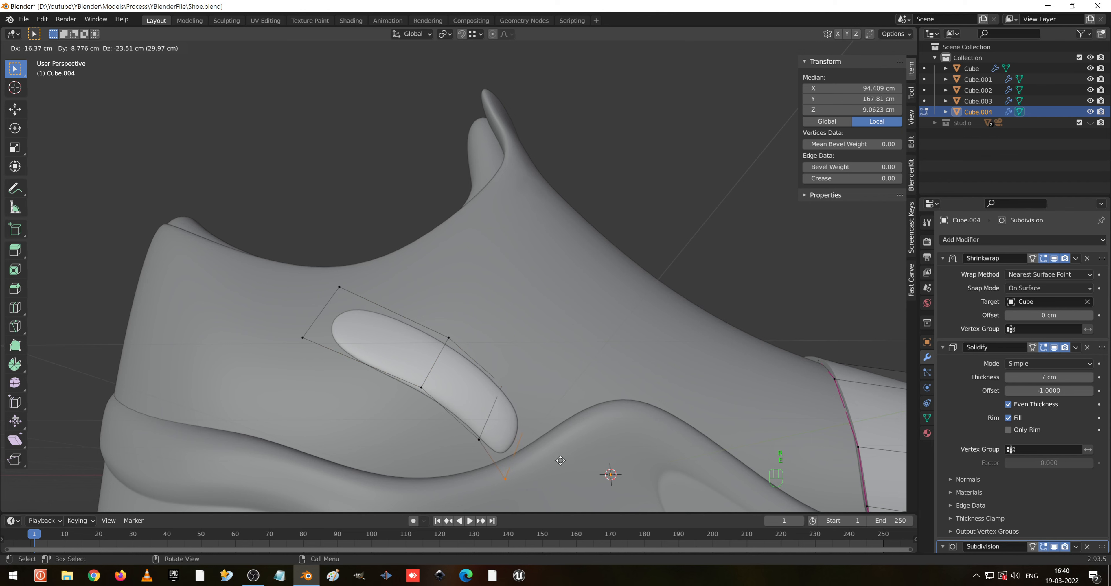
{"action": "left_click", "coordinate": [560, 461]}
{"action": "key", "text": "e"}
{"action": "left_click", "coordinate": [580, 486]}
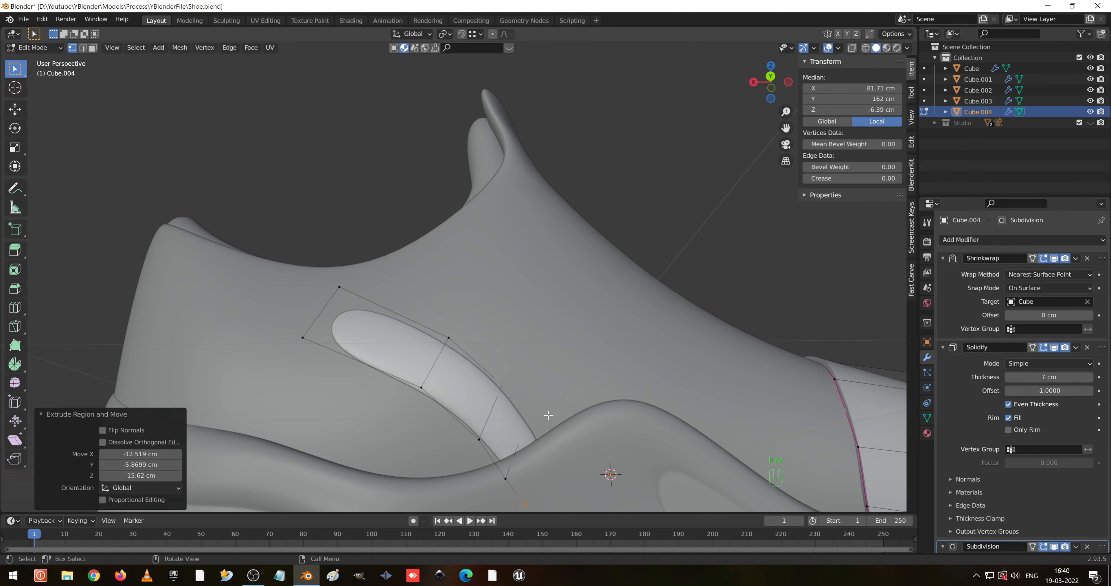
- In back orthographic view, rotate the strap's heel-side end edge about -18.2°
{"action": "middle_click_drag", "start_coordinate": [561, 474], "coordinate": [573, 429]}
{"action": "scroll", "coordinate": [573, 429], "scroll_direction": "down", "scroll_amount": 3}
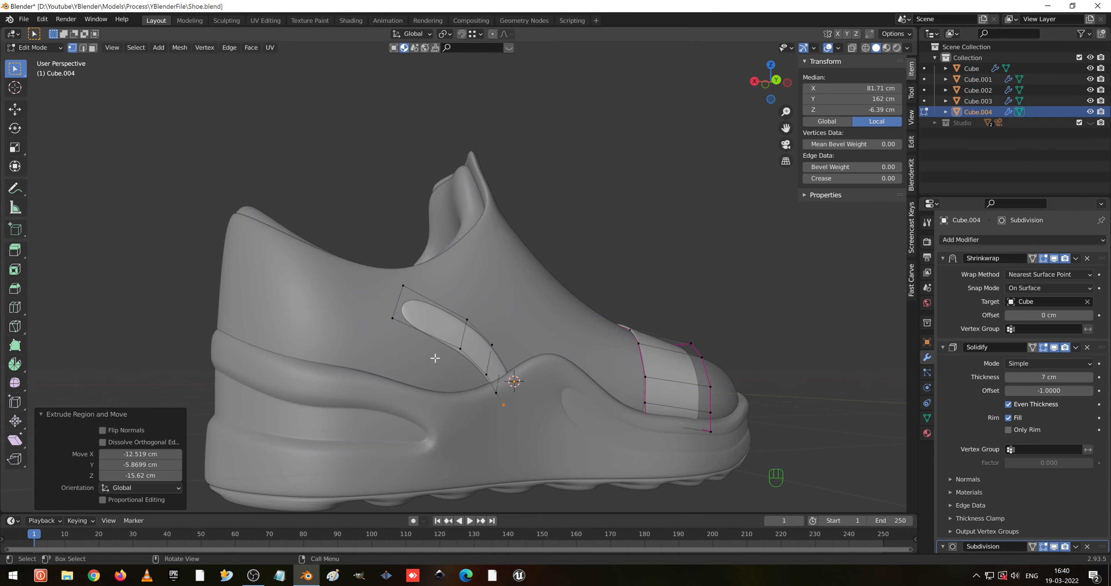
{"action": "middle_click_drag", "start_coordinate": [434, 357], "coordinate": [641, 412], "text": "shift"}
{"action": "key", "text": "KP_1"}
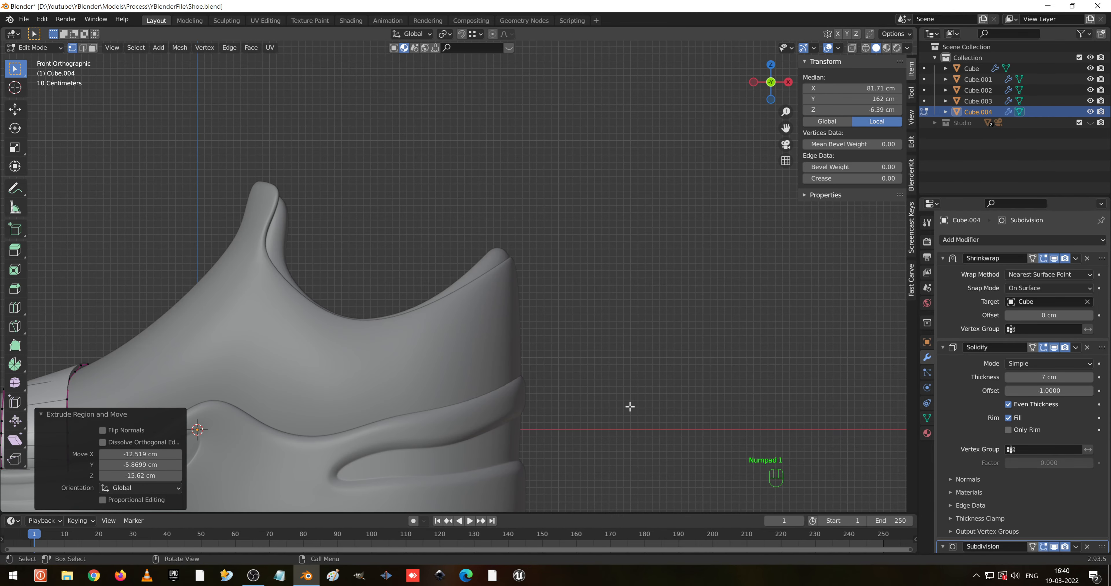
{"action": "key", "text": "KP_3"}
{"action": "key", "text": "KP_1"}
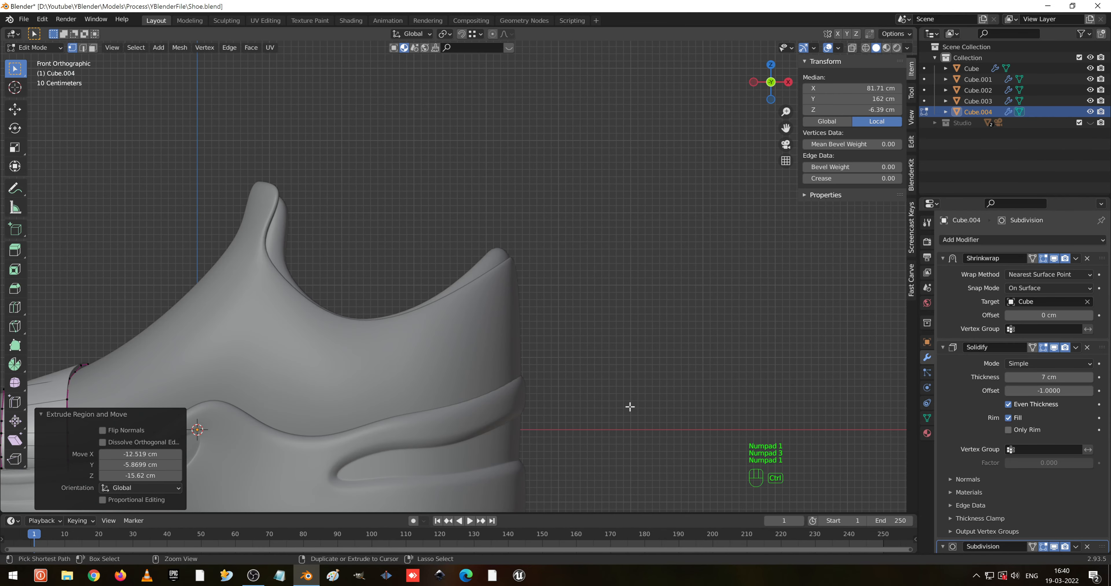
{"action": "key", "text": "ctrl+KP_1"}
{"action": "left_click_drag", "start_coordinate": [487, 293], "coordinate": [574, 404]}
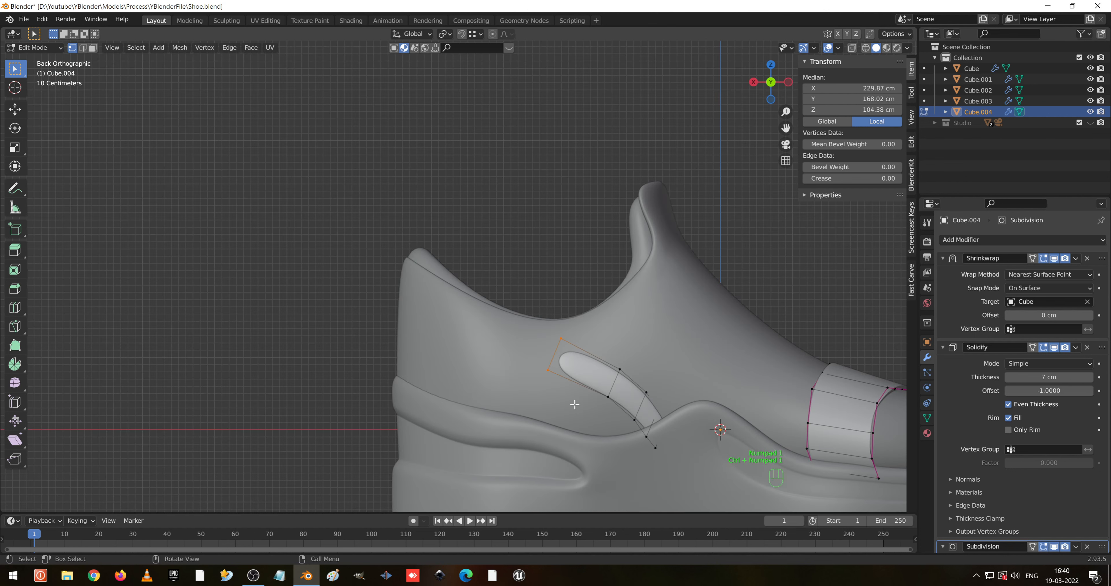
{"action": "key", "text": "r"}
{"action": "left_click", "coordinate": [691, 368]}
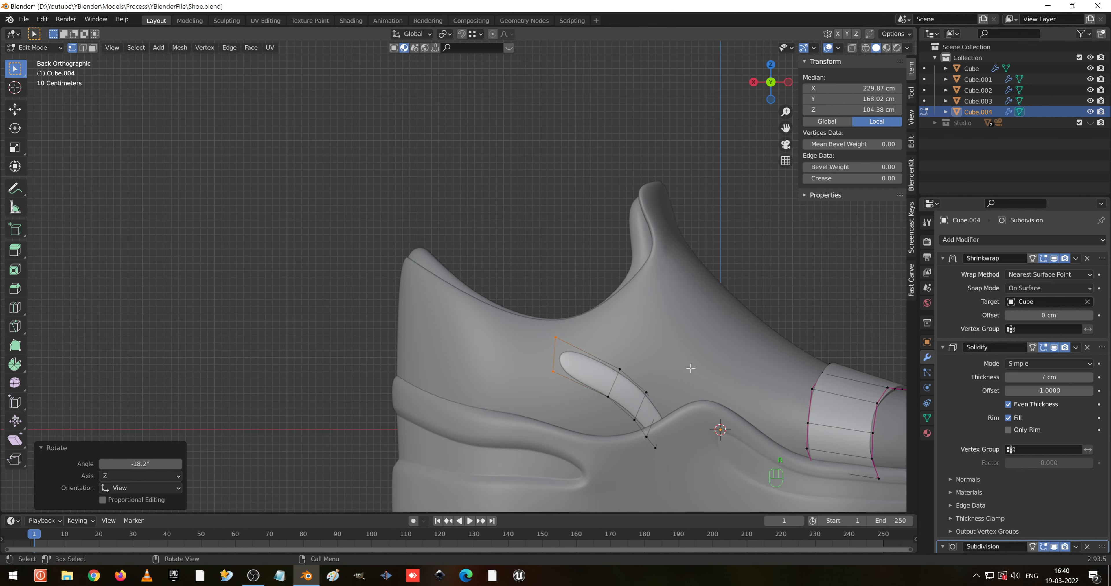
- Extrude the heel-side edge about 105 cm X, -9 cm Z, rotate it about 18.5°, and extrude again about 71 cm X, 39 cm Z
{"action": "key", "text": "e"}
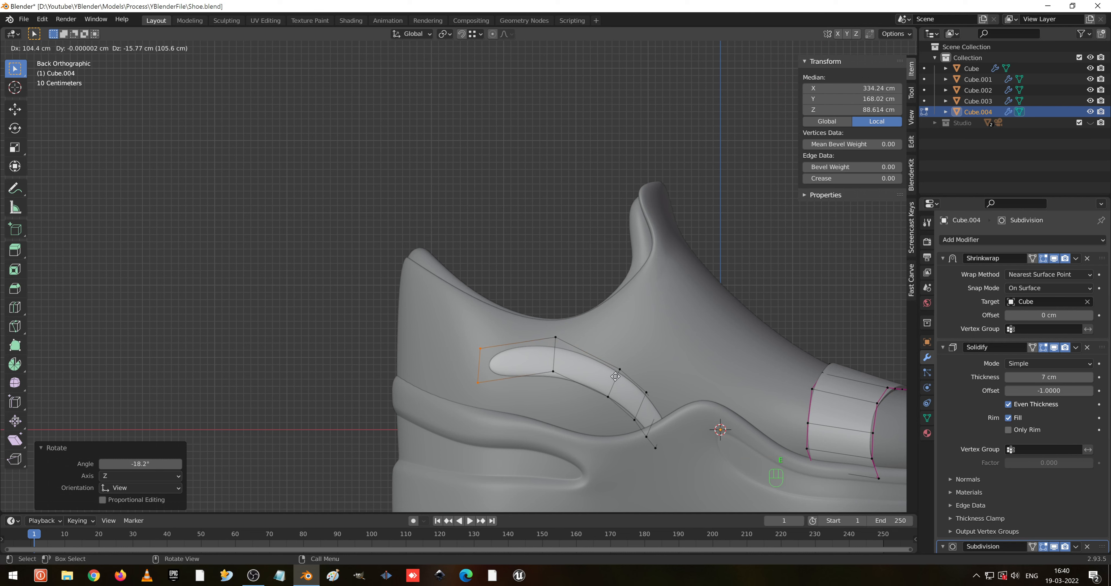
{"action": "left_click", "coordinate": [615, 375]}
{"action": "key", "text": "r"}
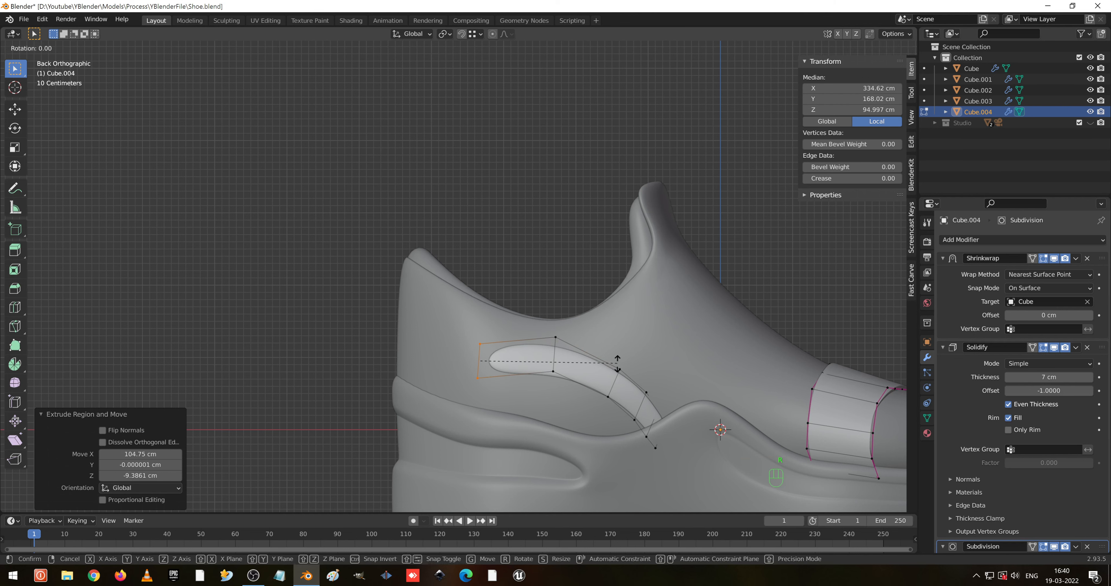
{"action": "left_click", "coordinate": [613, 407]}
{"action": "key", "text": "e"}
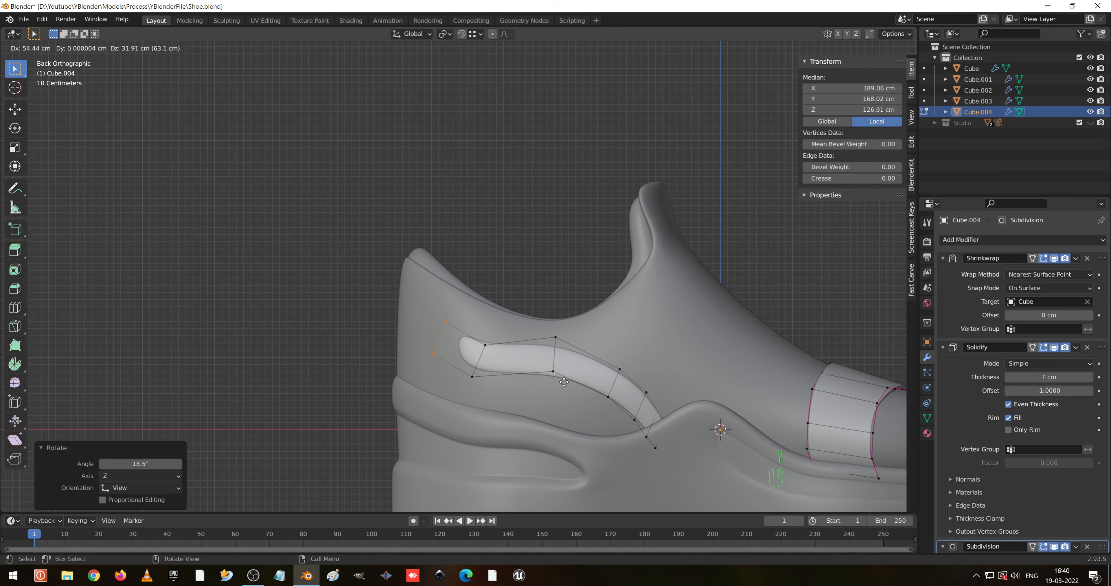
{"action": "left_click", "coordinate": [557, 379]}
- Extrude the strap's heel end around the heel, about 19 cm X, -83 cm Y and 13 cm Z, and rotate the end edge about 23°
{"action": "middle_click_drag", "start_coordinate": [557, 379], "coordinate": [485, 333]}
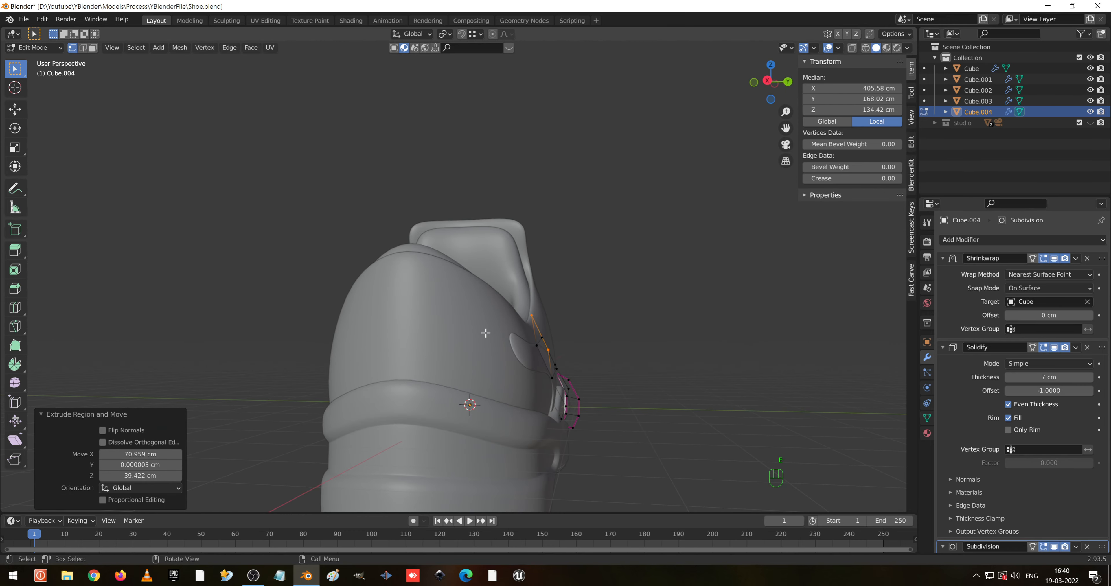
{"action": "key", "text": "g"}
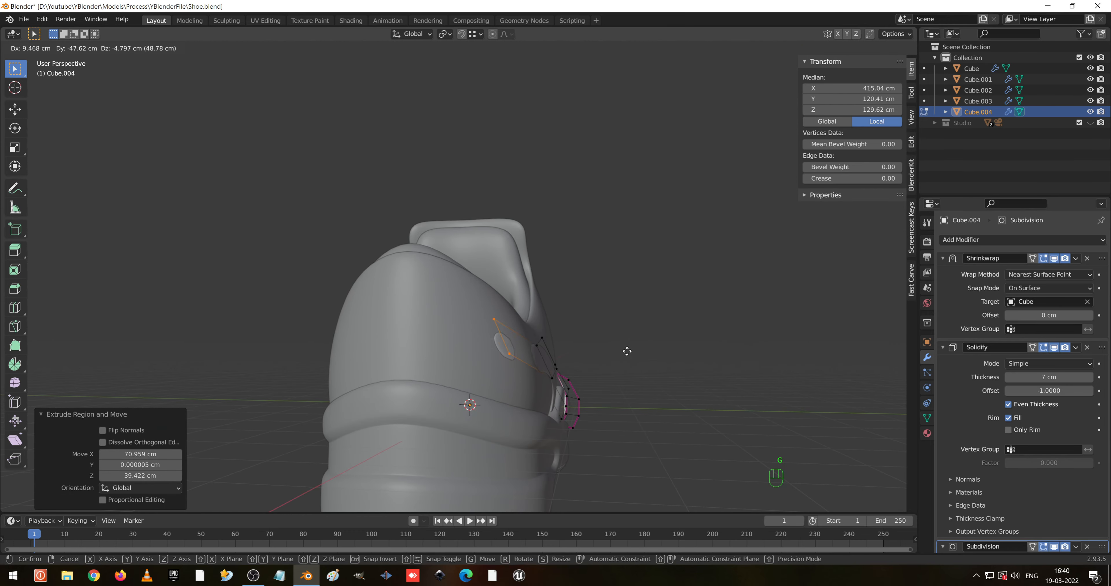
{"action": "left_click", "coordinate": [647, 350]}
{"action": "key", "text": "e"}
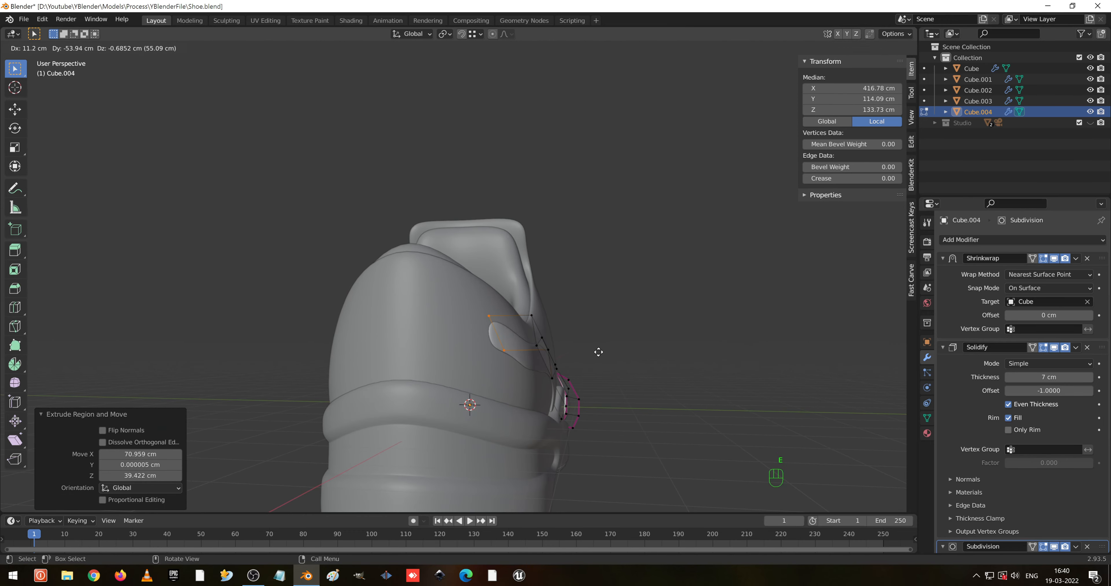
{"action": "left_click", "coordinate": [582, 343]}
{"action": "key", "text": "r"}
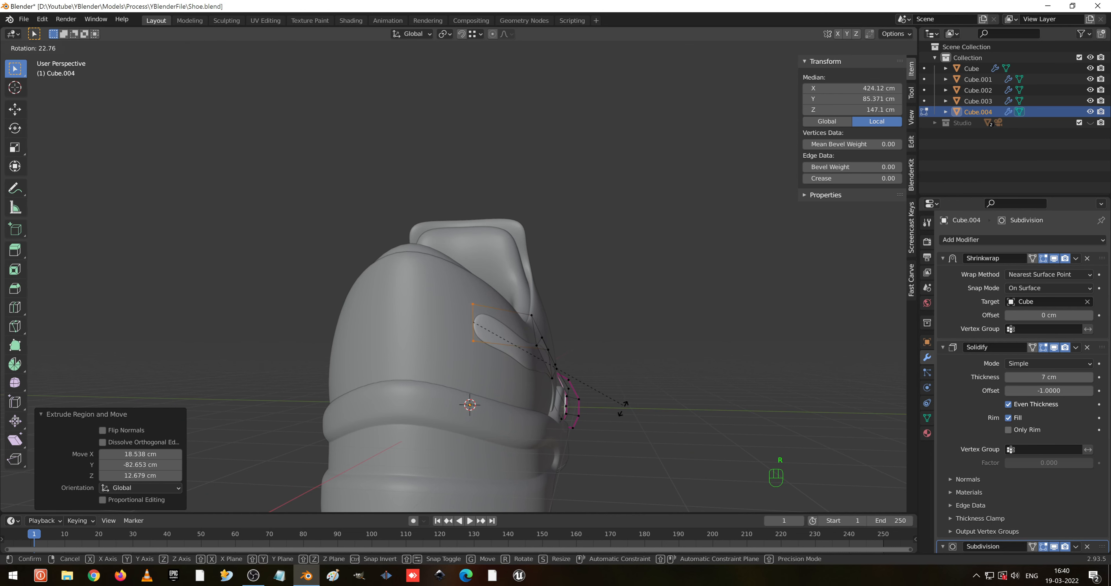
{"action": "left_click", "coordinate": [620, 416]}
- Lower the strap edge before the heel end by about 21 cm in Z, shifting it about 3 cm X and -4.5 cm Y
{"action": "middle_click_drag", "start_coordinate": [607, 379], "coordinate": [555, 380]}
{"action": "left_click_drag", "start_coordinate": [515, 389], "coordinate": [514, 389]}
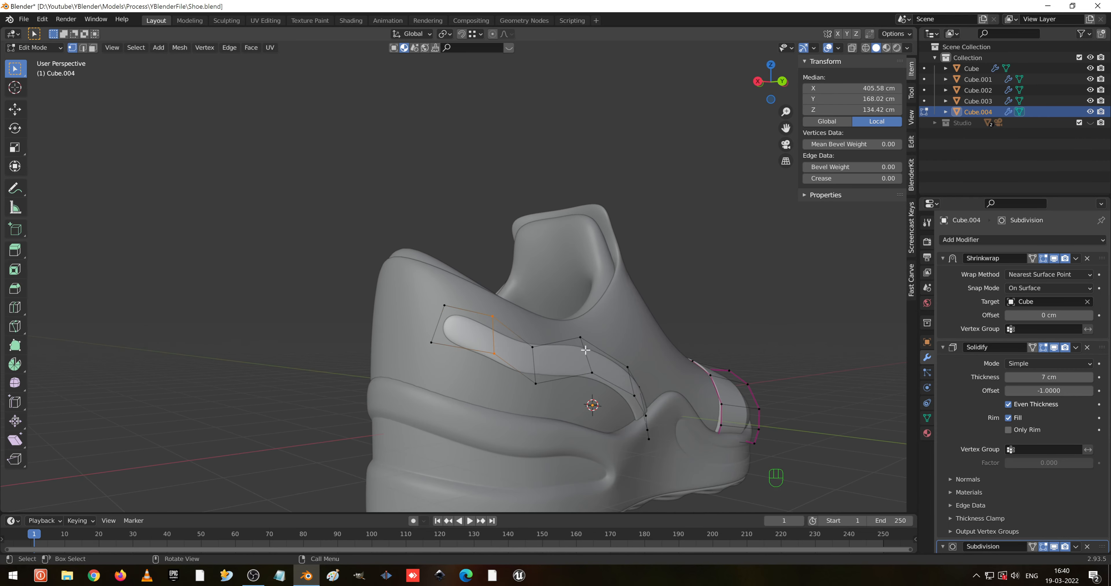
{"action": "key", "text": "g"}
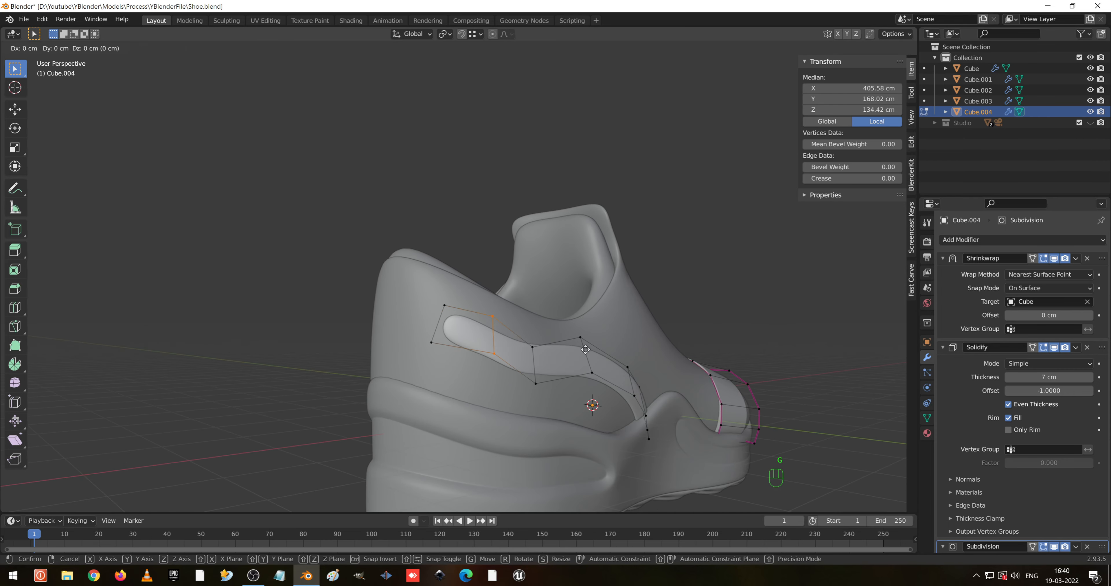
{"action": "left_click", "coordinate": [581, 368]}
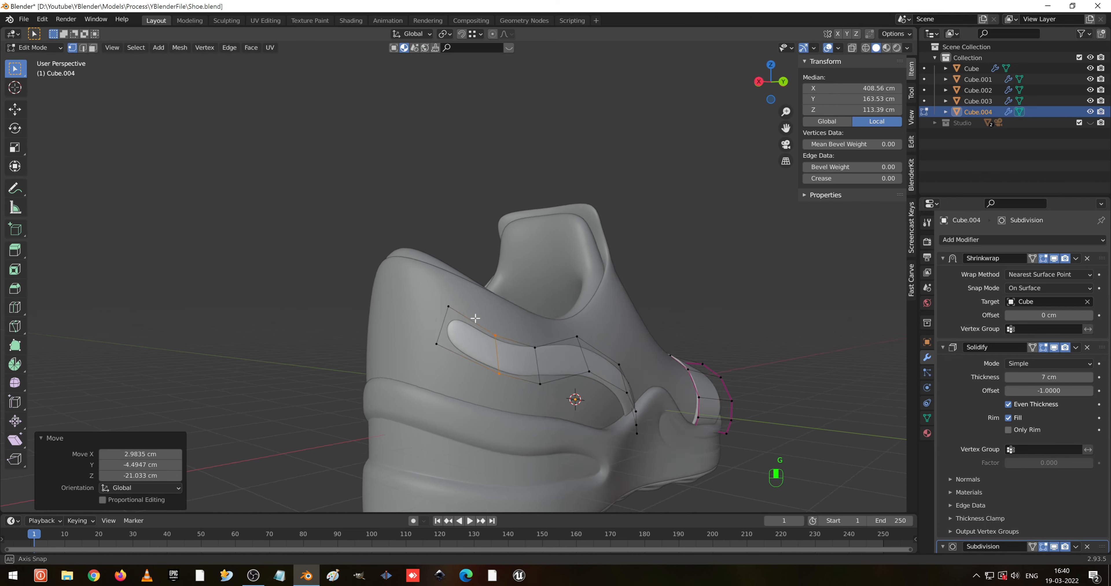
- Move the strap edge before the heel end inward along Y, closer to the heel surface
{"action": "middle_click_drag", "start_coordinate": [581, 367], "coordinate": [509, 336]}
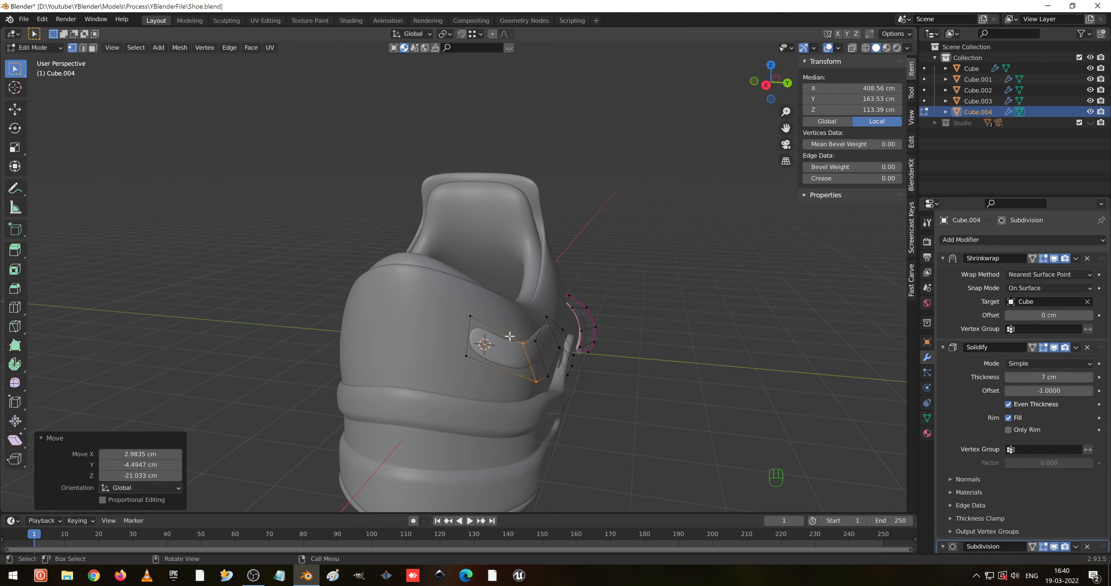
{"action": "left_click_drag", "start_coordinate": [439, 302], "coordinate": [507, 380]}
{"action": "middle_click_drag", "start_coordinate": [507, 379], "coordinate": [502, 336]}
{"action": "left_click_drag", "start_coordinate": [469, 321], "coordinate": [514, 377]}
{"action": "middle_click_drag", "start_coordinate": [514, 376], "coordinate": [616, 315]}
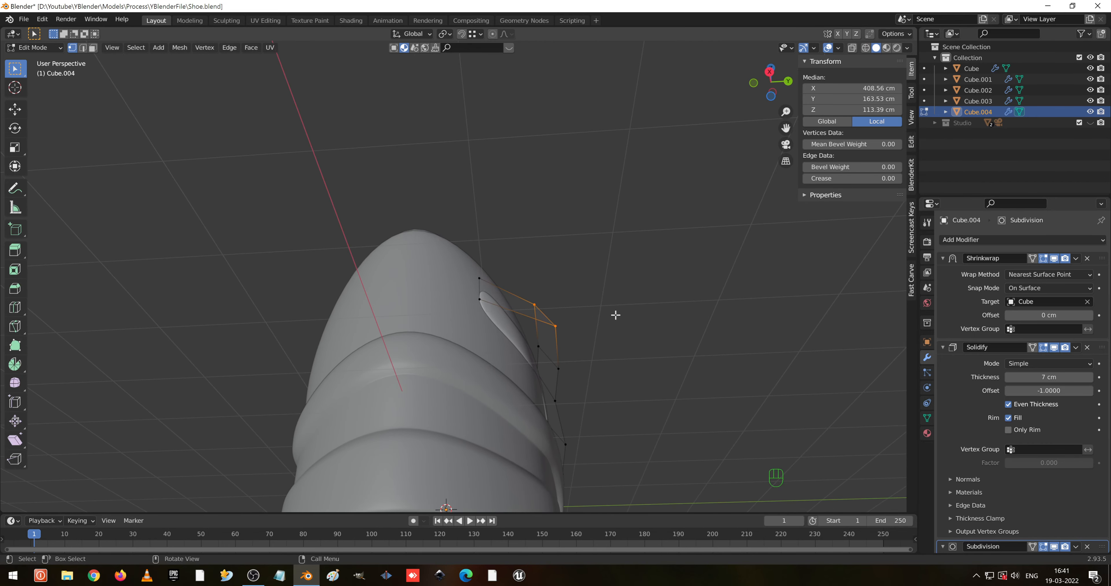
{"action": "key", "text": "g"}
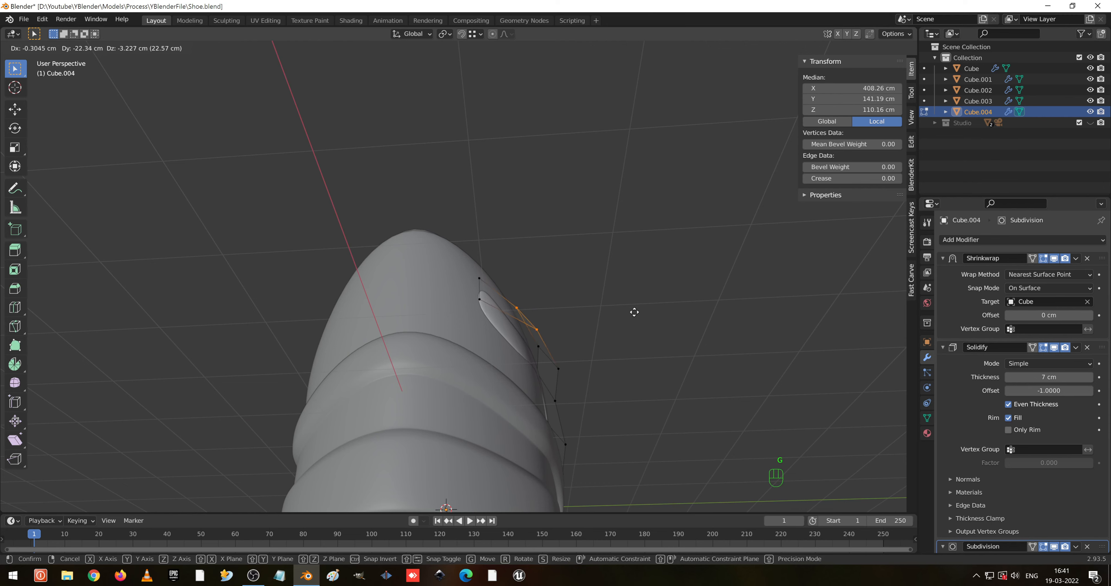
{"action": "left_click", "coordinate": [646, 310]}
- Select the whole linked side strap and separate it from the toe strap into its own object
{"action": "middle_click_drag", "start_coordinate": [639, 312], "coordinate": [613, 401]}
{"action": "key", "text": "Tab"}
{"action": "left_click", "coordinate": [629, 408]}
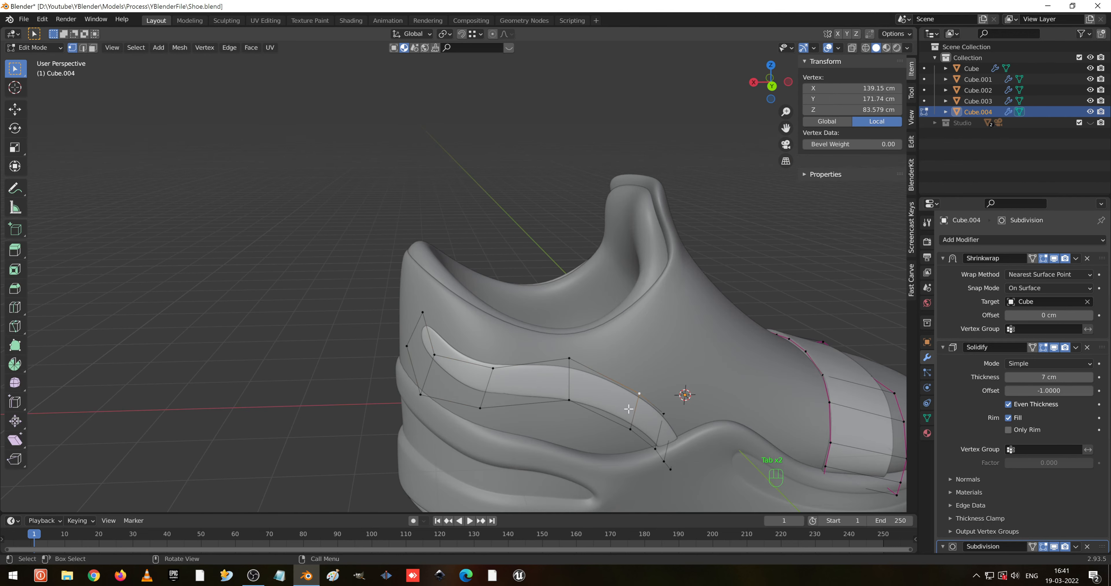
{"action": "key", "text": "ctrl+l"}
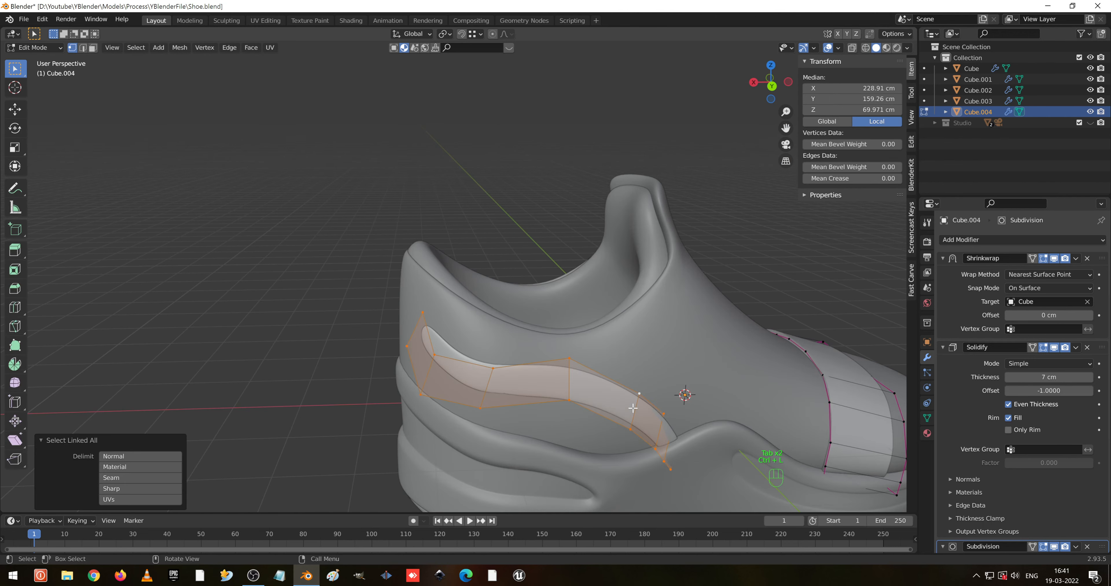
{"action": "key", "text": "p"}
{"action": "left_click", "coordinate": [633, 407]}
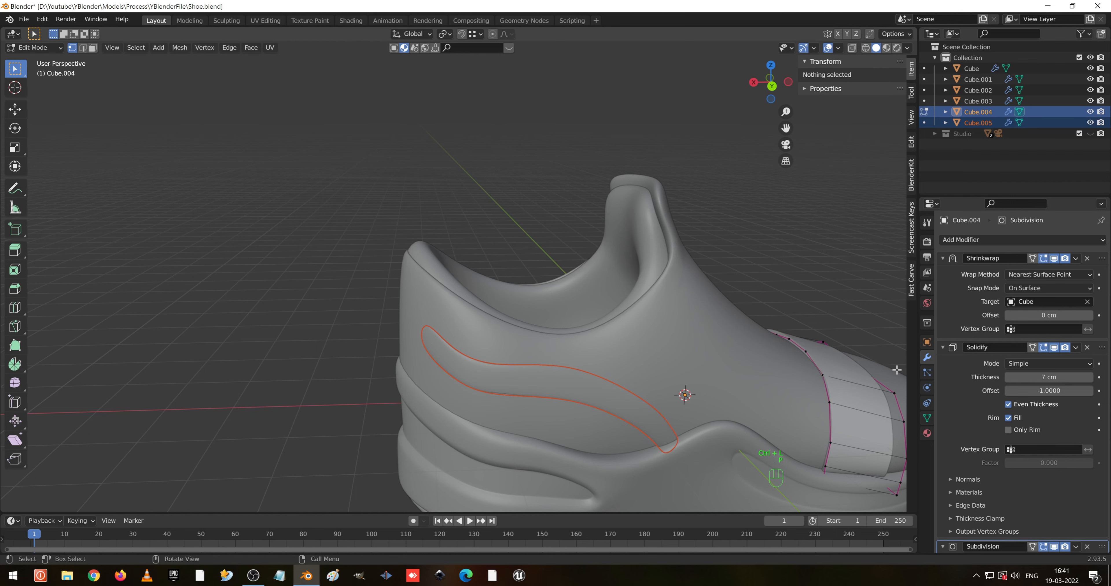
- Try adding a Mirror modifier across Y to the toe strap object, placed first in its modifier stack
{"action": "left_click", "coordinate": [971, 239]}
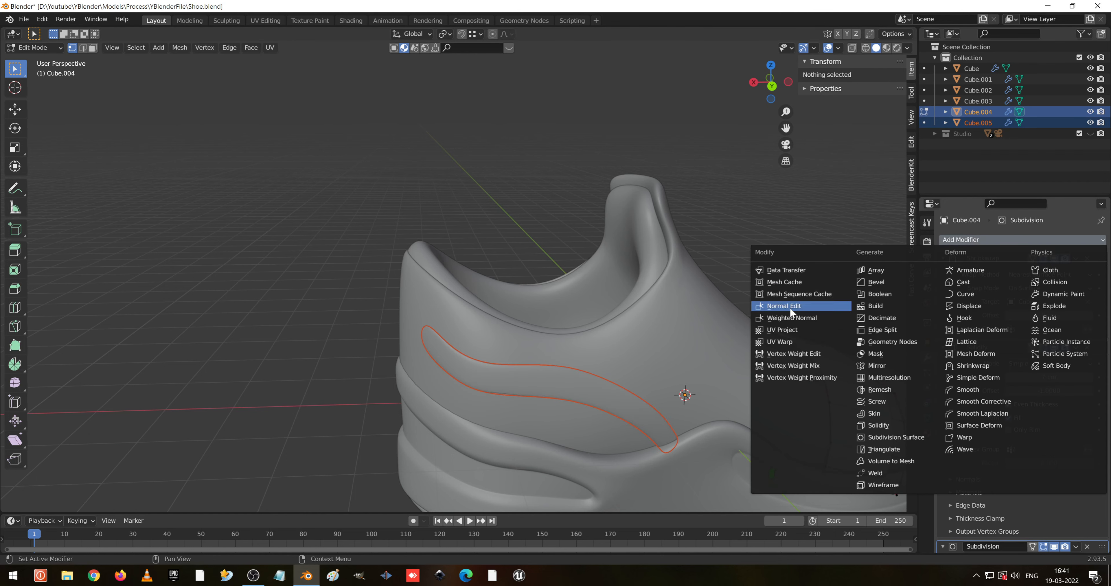
{"action": "left_click", "coordinate": [908, 366]}
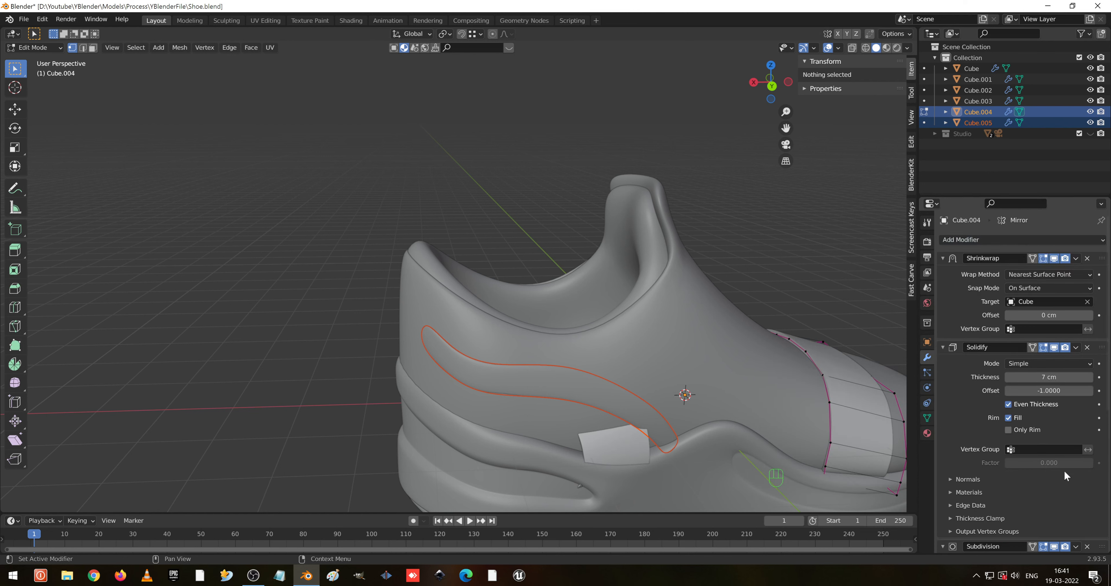
{"action": "scroll", "coordinate": [1064, 475], "scroll_direction": "down", "scroll_amount": 6}
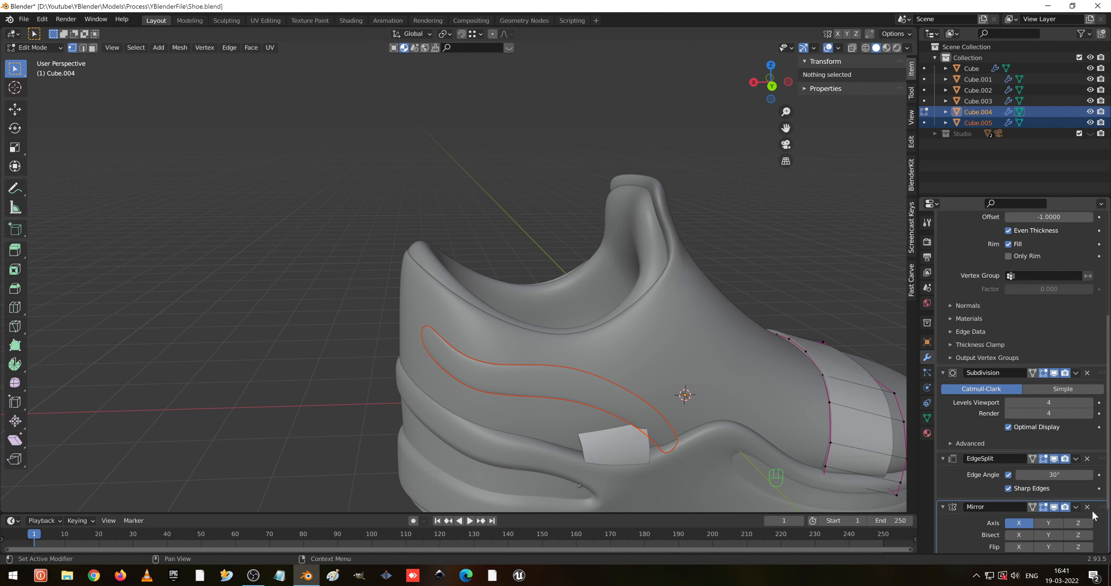
{"action": "left_click_drag", "start_coordinate": [1103, 507], "coordinate": [1082, 169]}
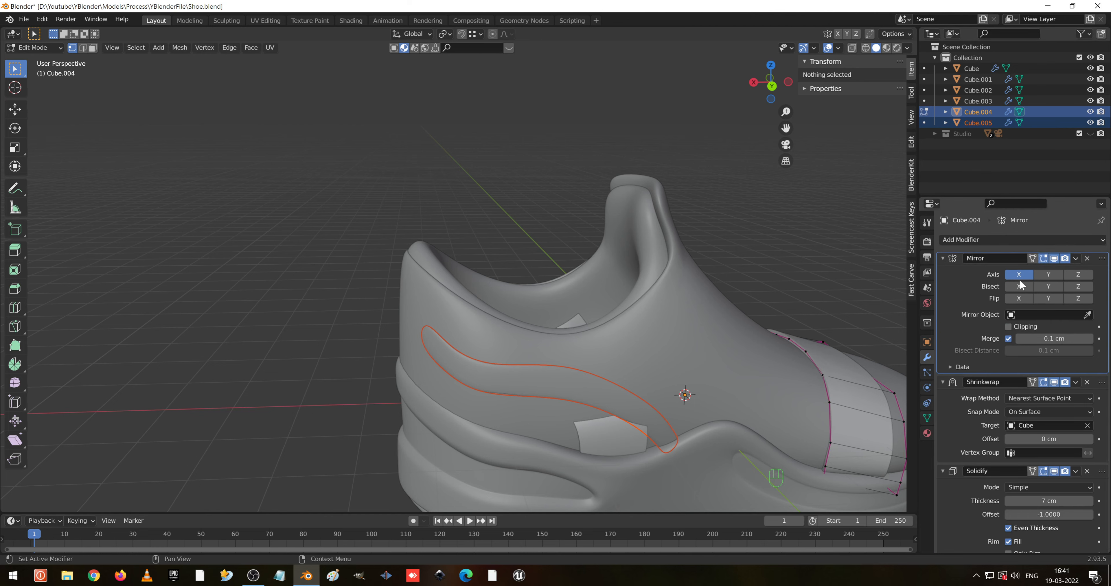
{"action": "left_click", "coordinate": [1019, 275]}
{"action": "left_click", "coordinate": [1041, 277]}
{"action": "middle_click_drag", "start_coordinate": [702, 392], "coordinate": [569, 364]}
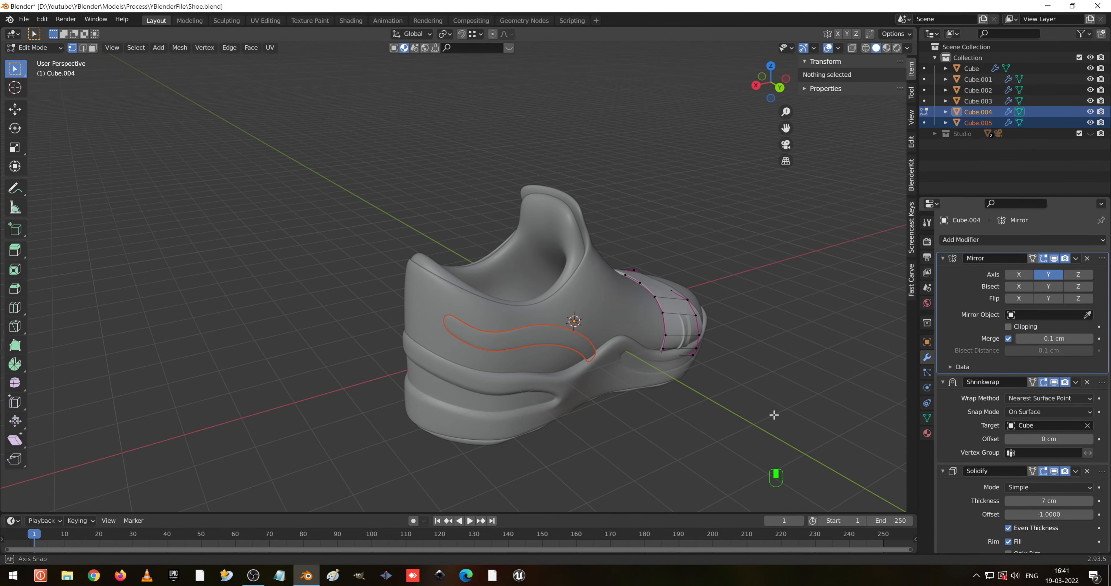
{"action": "scroll", "coordinate": [622, 387], "scroll_direction": "up", "scroll_amount": 2}
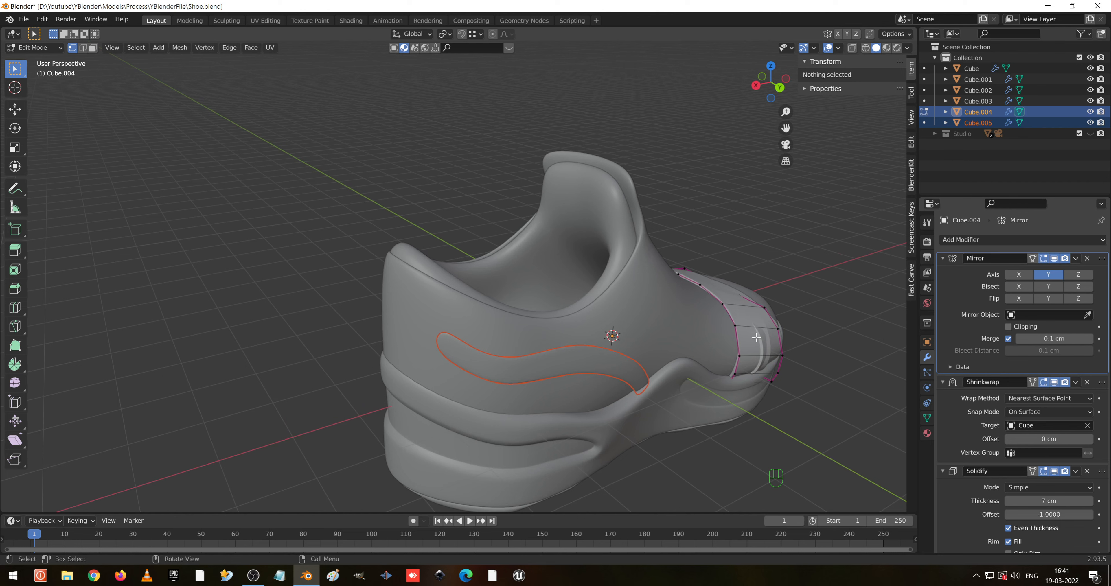
- Undo the toe strap's Mirror modifier and the side strap's separation
{"action": "key", "text": "Tab"}
{"action": "key", "text": "ctrl+z"}
{"action": "key", "text": "ctrl+z"}
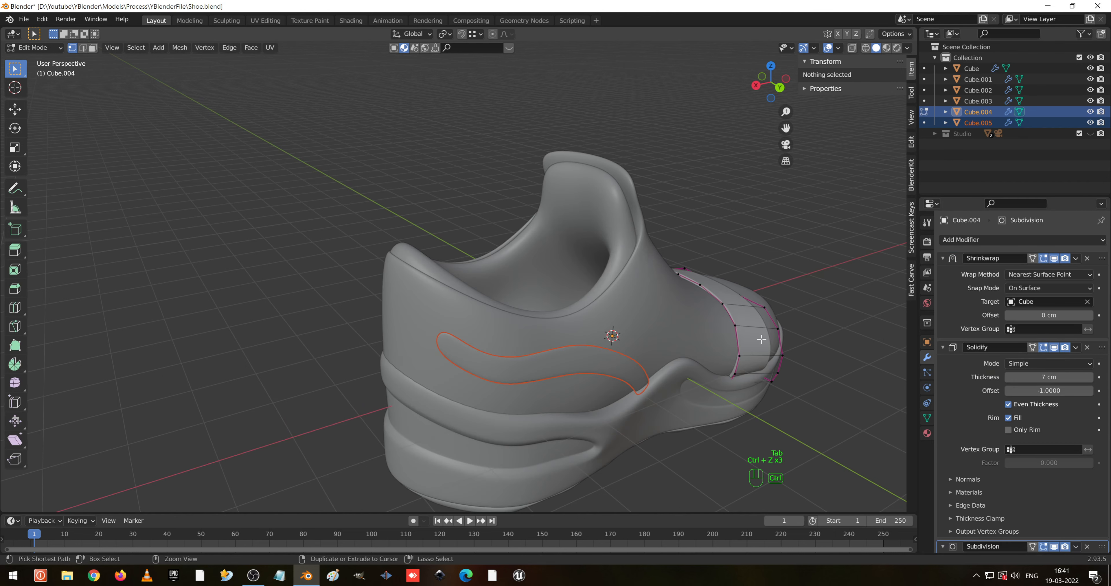
{"action": "key", "text": "ctrl+z"}
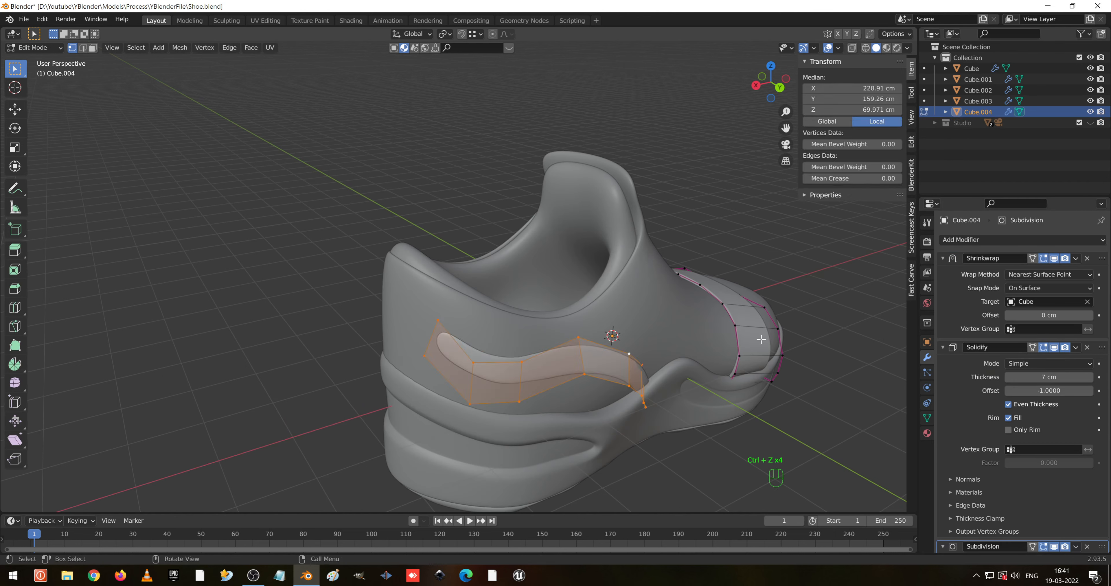
{"action": "key", "text": "Tab"}
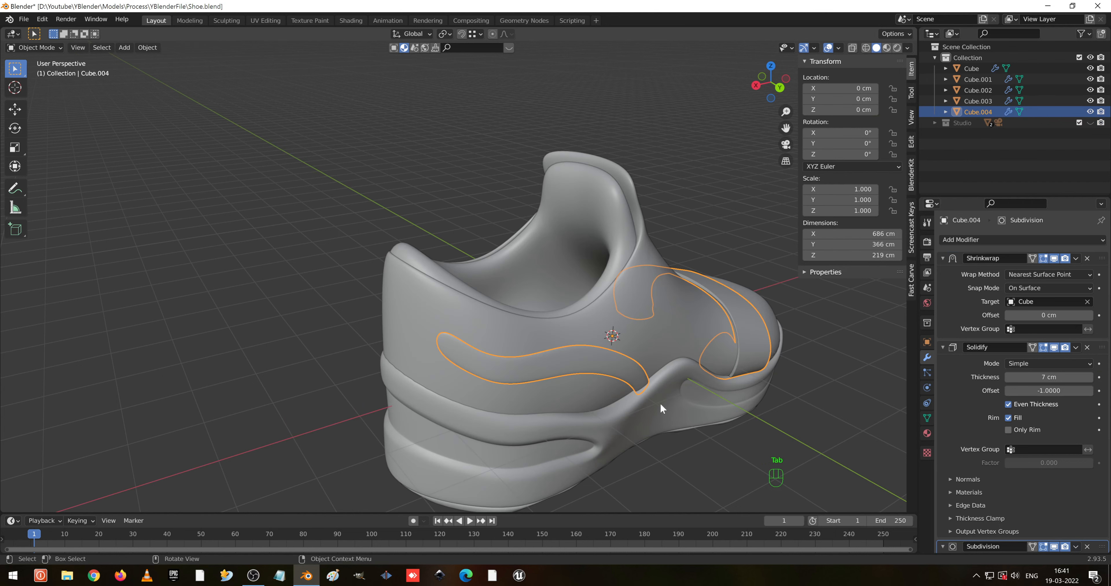
{"action": "left_click", "coordinate": [619, 365]}
{"action": "key", "text": "Tab"}
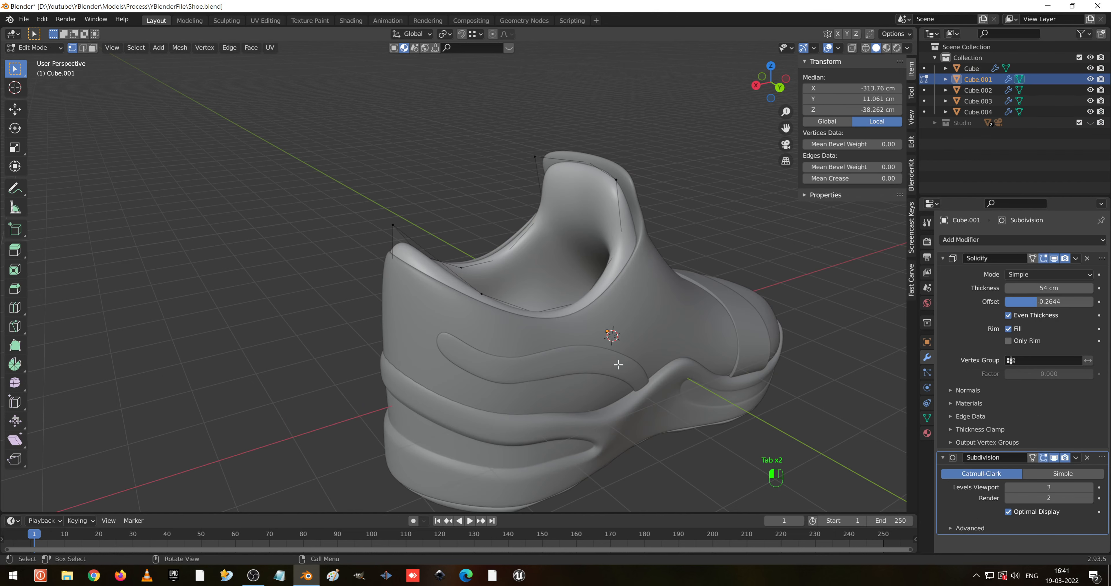
{"action": "key", "text": "Tab"}
{"action": "left_click", "coordinate": [618, 364]}
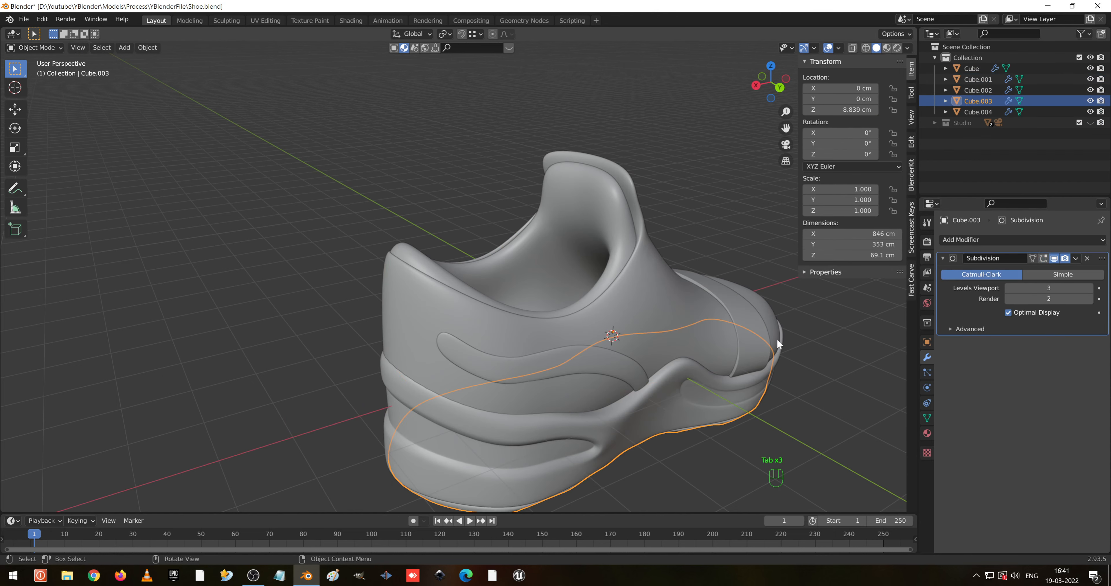
- Separate the side strap faces from the toe strap again and make the new side strap the active object
{"action": "left_click", "coordinate": [756, 327]}
{"action": "key", "text": "Tab"}
{"action": "middle_click_drag", "start_coordinate": [658, 385], "coordinate": [702, 405]}
{"action": "key", "text": "p"}
{"action": "left_click", "coordinate": [656, 428]}
{"action": "key", "text": "Tab"}
{"action": "left_click", "coordinate": [590, 365]}
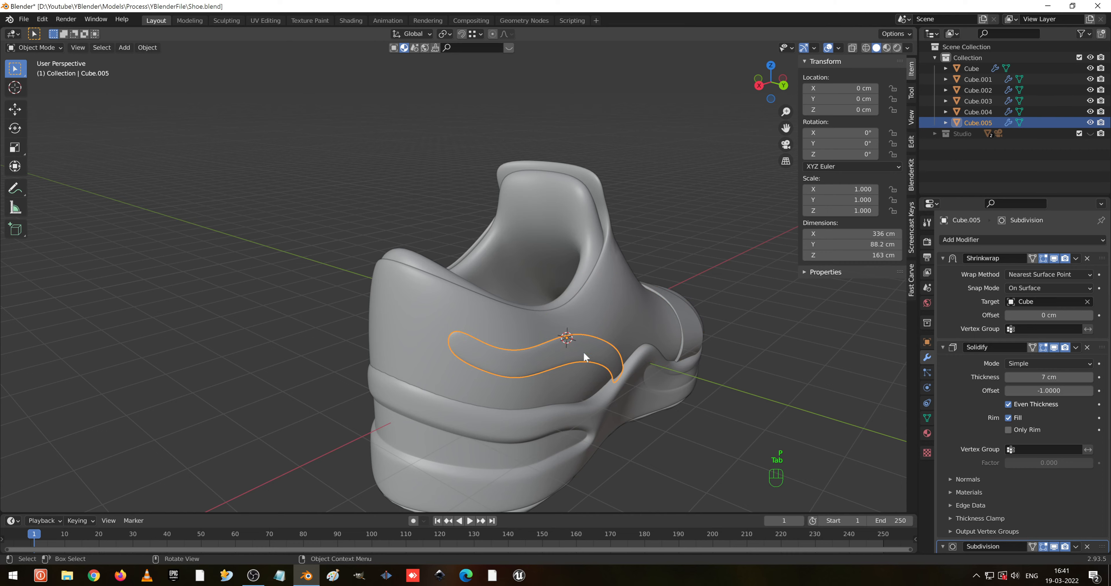
- Add a Mirror modifier to the side strap, place it first in the modifier stack and mirror across Y only
{"action": "middle_click_drag", "start_coordinate": [583, 354], "coordinate": [650, 389]}
{"action": "left_click", "coordinate": [1002, 240]}
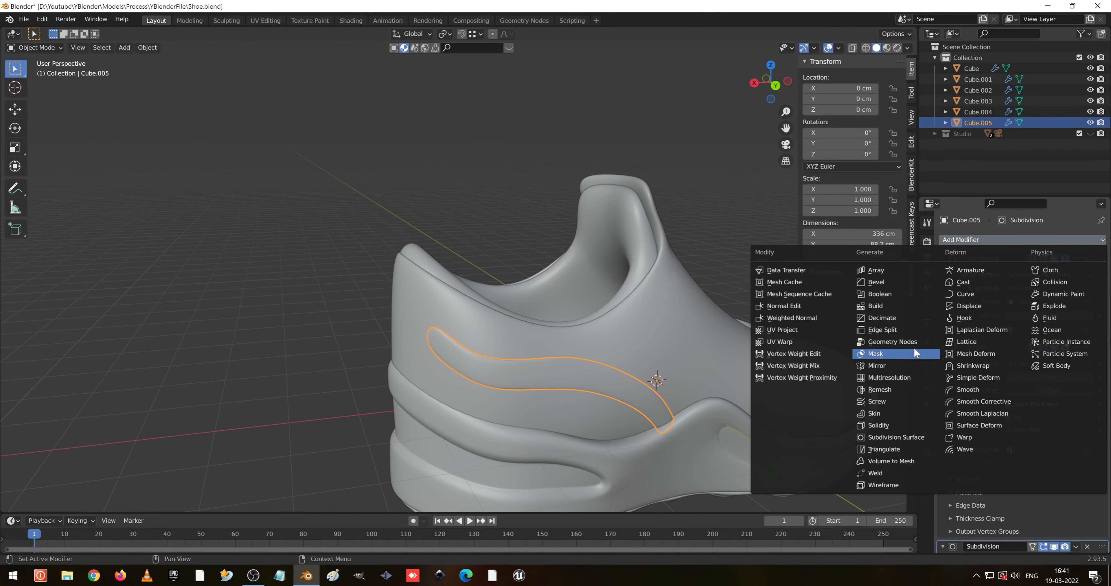
{"action": "left_click", "coordinate": [905, 363]}
{"action": "scroll", "coordinate": [1086, 464], "scroll_direction": "down", "scroll_amount": 8}
{"action": "scroll", "coordinate": [1086, 468], "scroll_direction": "down", "scroll_amount": 3}
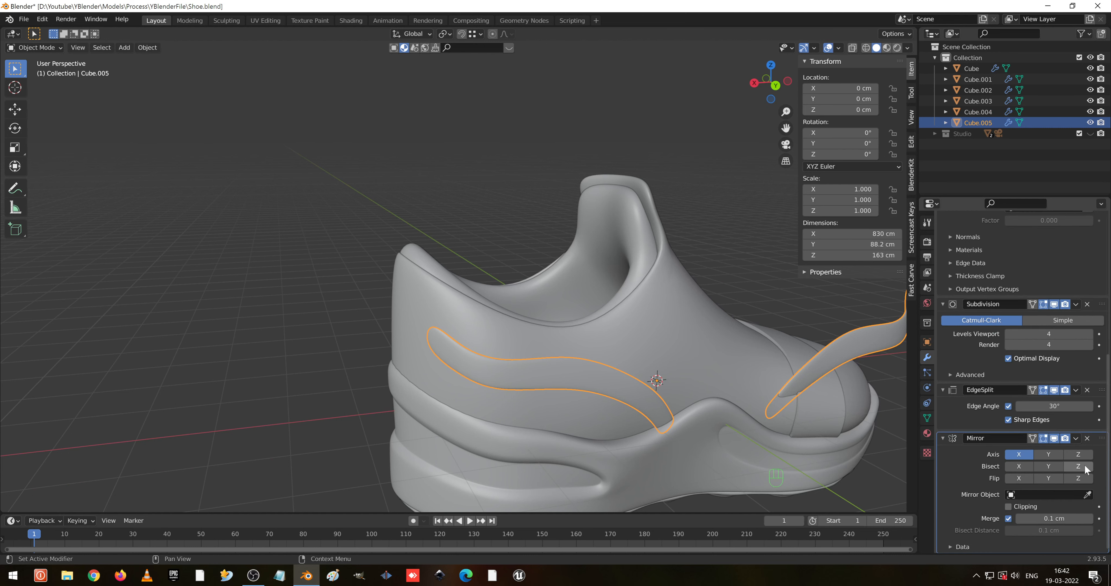
{"action": "left_click_drag", "start_coordinate": [1100, 441], "coordinate": [1102, 219]}
{"action": "middle_click_drag", "start_coordinate": [638, 319], "coordinate": [677, 314]}
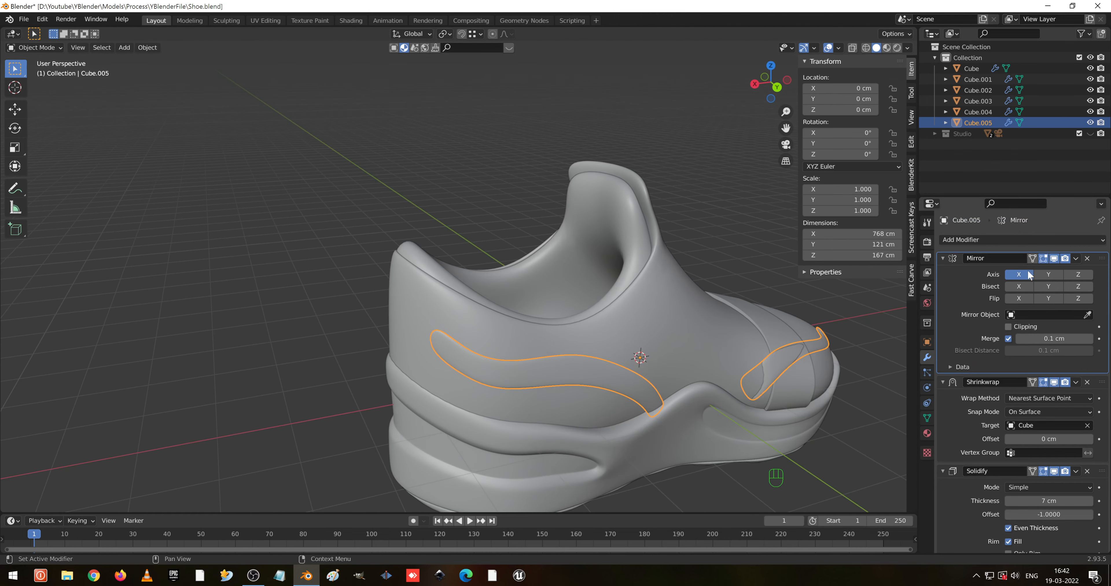
{"action": "left_click", "coordinate": [1019, 274]}
{"action": "left_click", "coordinate": [1049, 274]}
- Open the side strap's mesh for editing and enable Clipping in its Mirror modifier
{"action": "middle_click_drag", "start_coordinate": [602, 354], "coordinate": [675, 330]}
{"action": "left_click", "coordinate": [646, 372]}
{"action": "middle_click_drag", "start_coordinate": [645, 372], "coordinate": [490, 394]}
{"action": "left_click", "coordinate": [503, 342]}
{"action": "middle_click_drag", "start_coordinate": [516, 359], "coordinate": [453, 328]}
{"action": "key", "text": "Tab"}
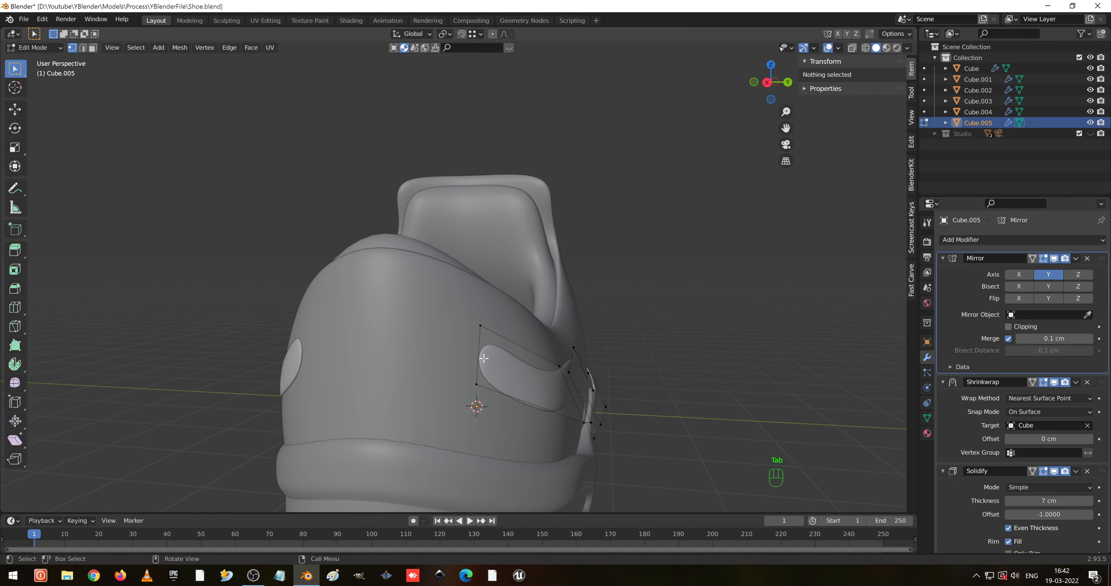
{"action": "left_click", "coordinate": [1009, 326]}
- Try extruding the strap's heel end about -72 cm in Y and -3 cm in Z, and moving it outward along X
{"action": "middle_click_drag", "start_coordinate": [540, 431], "coordinate": [509, 401]}
{"action": "left_click_drag", "start_coordinate": [503, 318], "coordinate": [562, 410]}
{"action": "key", "text": "KP_1"}
{"action": "key", "text": "KP_3"}
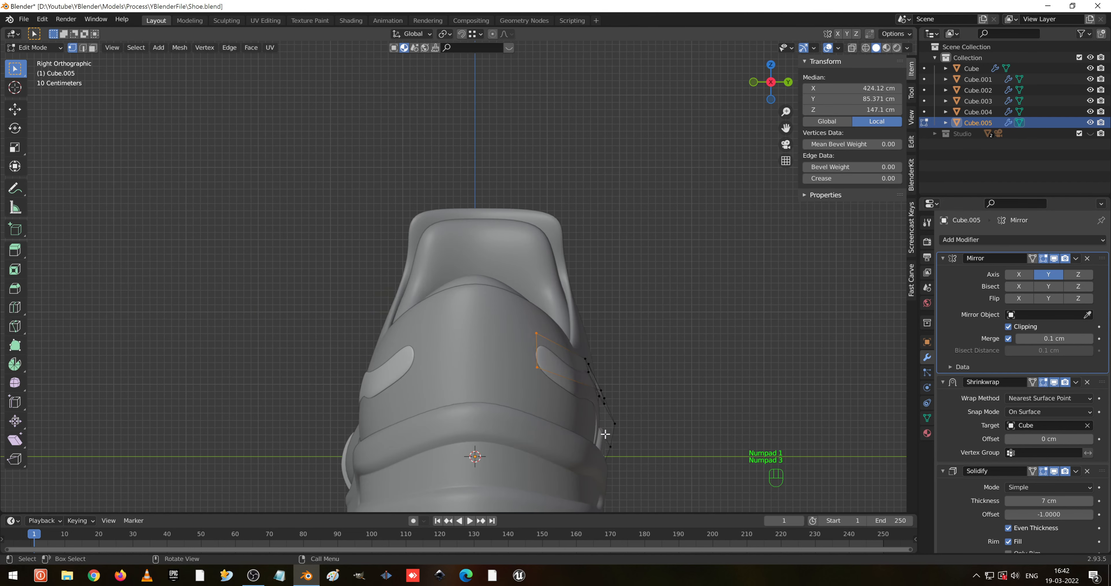
{"action": "key", "text": "r"}
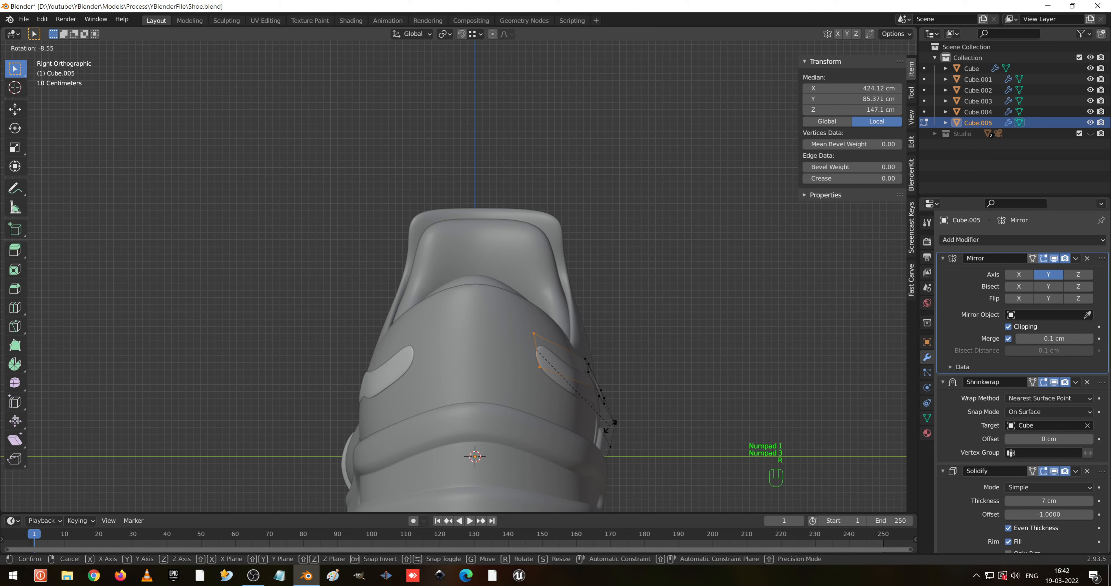
{"action": "left_click", "coordinate": [590, 449]}
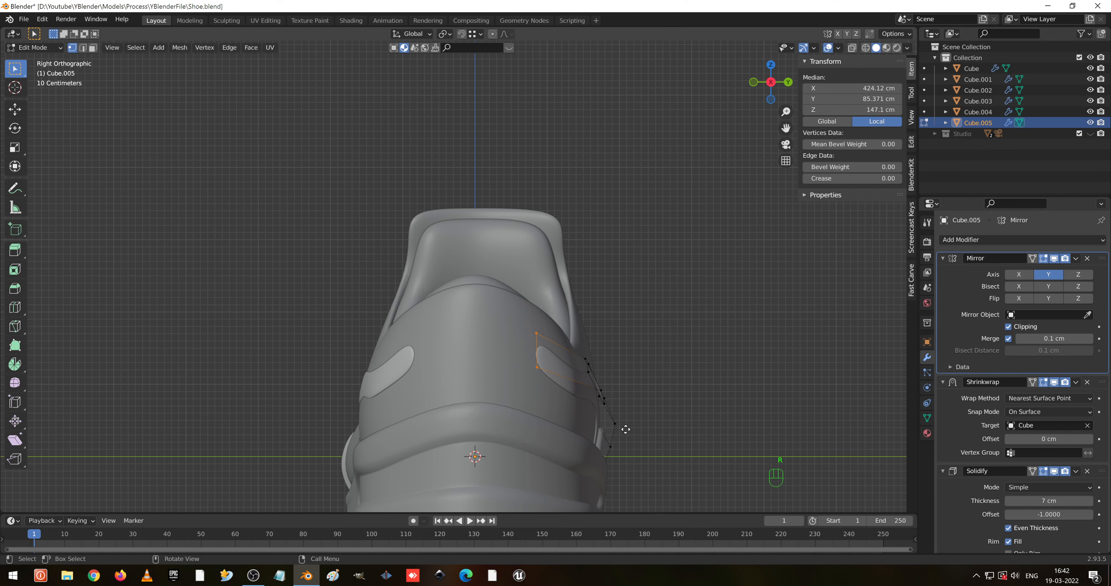
{"action": "key", "text": "e"}
{"action": "left_click", "coordinate": [577, 431]}
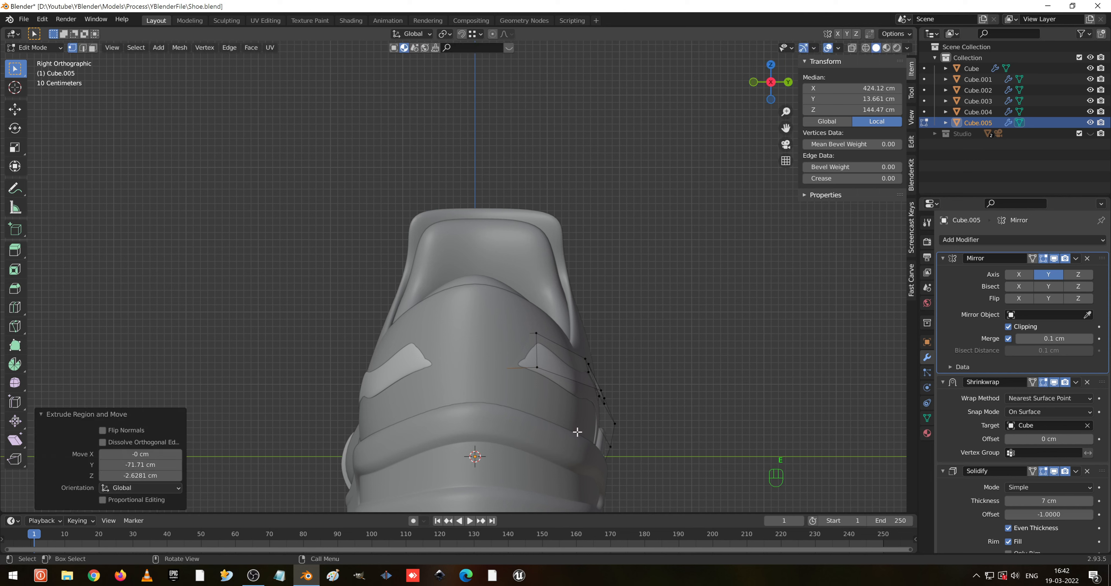
{"action": "key", "text": "g"}
{"action": "key", "text": "x"}
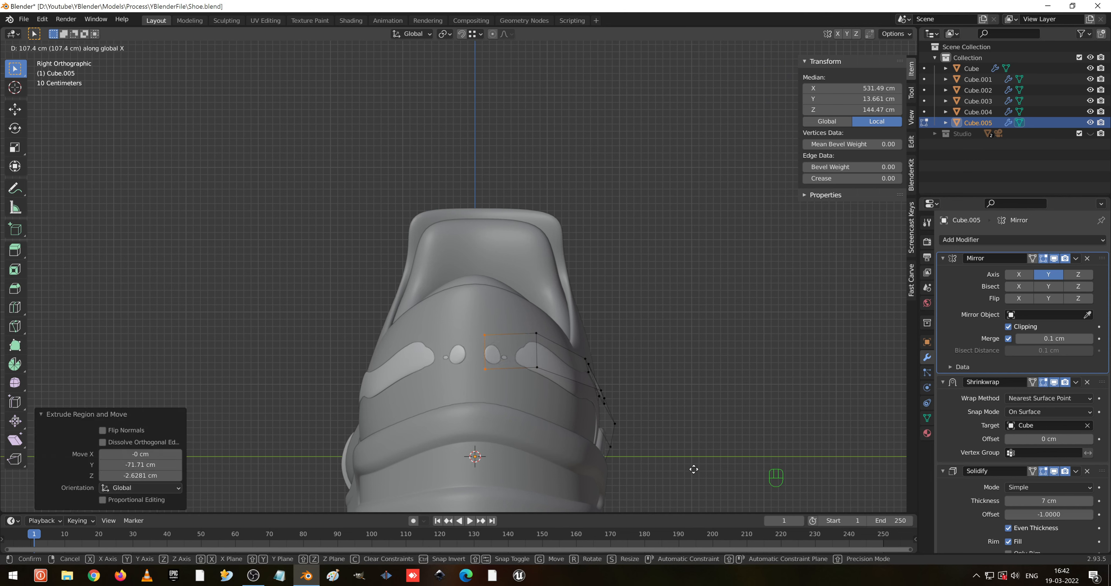
{"action": "left_click", "coordinate": [677, 466]}
- Try a loop cut across the extruded heel section, and undo the cut, the X move and the extrusion
{"action": "middle_click_drag", "start_coordinate": [651, 441], "coordinate": [518, 389]}
{"action": "key", "text": "ctrl+r"}
{"action": "left_click", "coordinate": [484, 365]}
{"action": "right_click", "coordinate": [448, 334]}
{"action": "key", "text": "ctrl+z"}
{"action": "key", "text": "ctrl+z"}
{"action": "key", "text": "ctrl+z"}
- From the top view, move the strap edge before the heel end about -9 cm X and -29 cm Y
{"action": "left_click_drag", "start_coordinate": [584, 407], "coordinate": [481, 309]}
{"action": "left_click", "coordinate": [481, 309]}
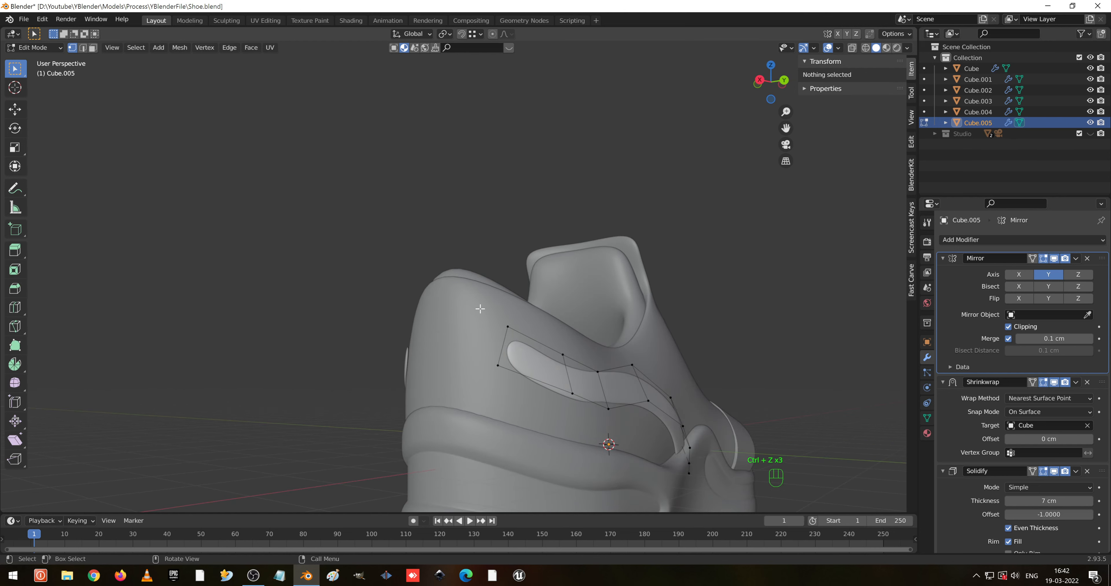
{"action": "key", "text": "KP_7"}
{"action": "left_click_drag", "start_coordinate": [459, 111], "coordinate": [513, 155]}
{"action": "key", "text": "g"}
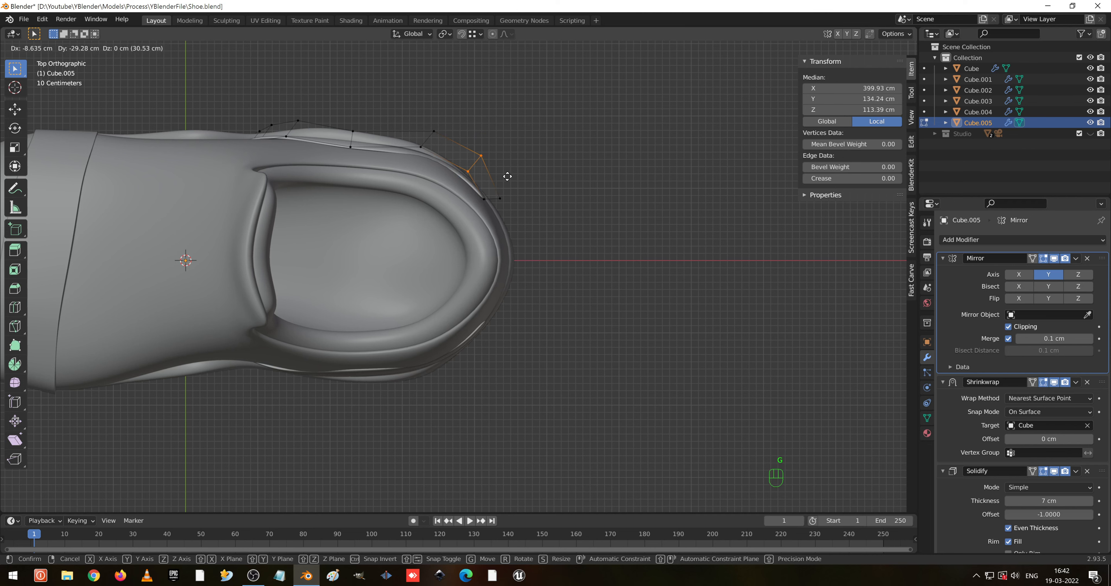
{"action": "left_click", "coordinate": [507, 176]}
- Move the strap's heel end edge about 38 cm X and -43 cm Y, and shift it back about -18 cm X and 32 cm Y
{"action": "left_click_drag", "start_coordinate": [475, 182], "coordinate": [559, 228]}
{"action": "key", "text": "g"}
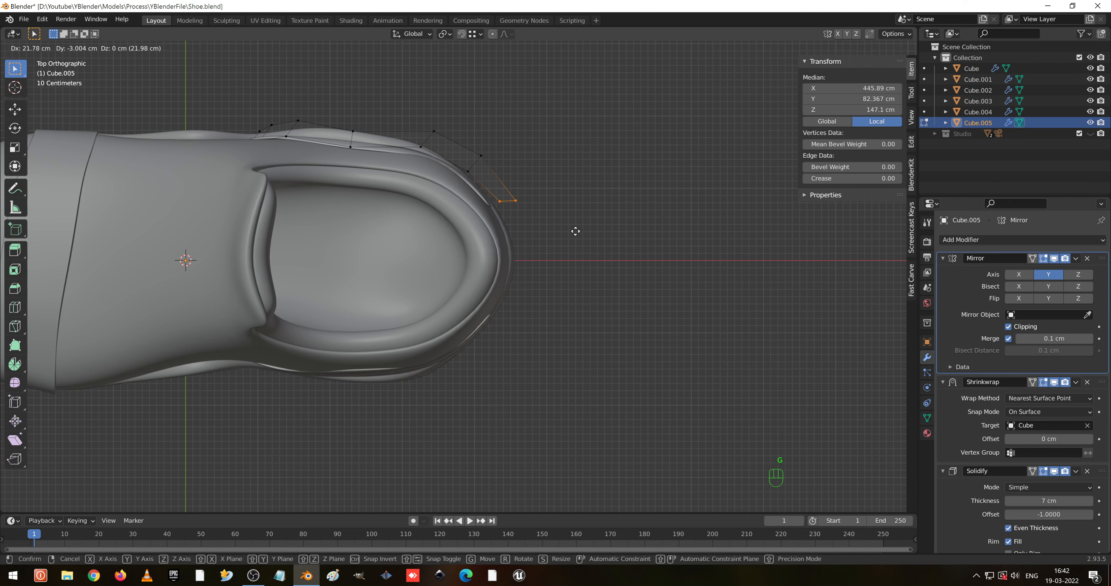
{"action": "left_click", "coordinate": [585, 260]}
{"action": "key", "text": "g"}
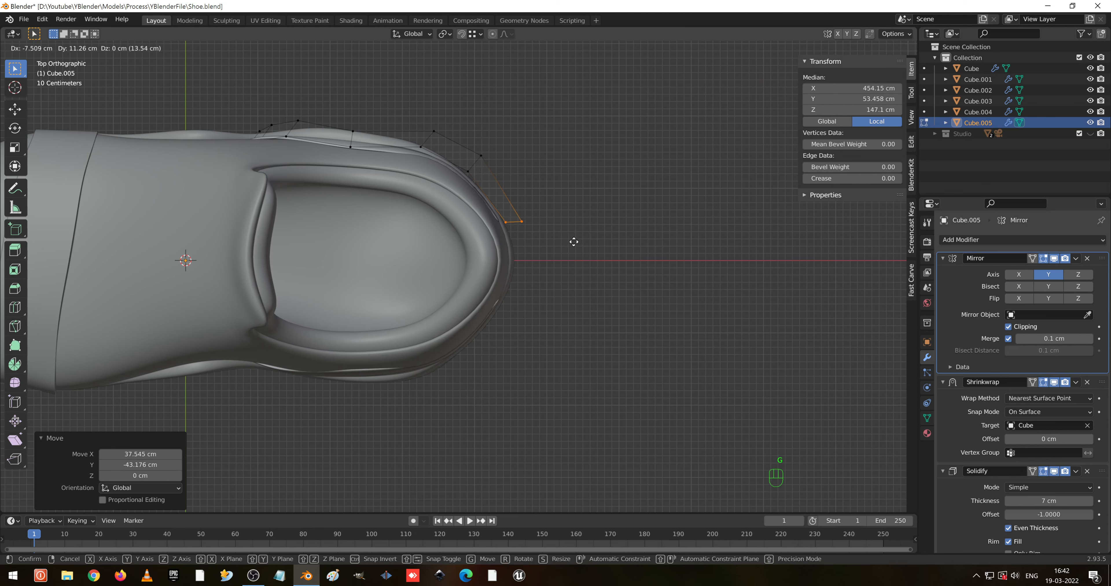
{"action": "left_click", "coordinate": [567, 230]}
- Extrude the heel end edge about 24 cm X and -54 cm Y, and extrude it once more onto the mirror plane behind the heel
{"action": "key", "text": "e"}
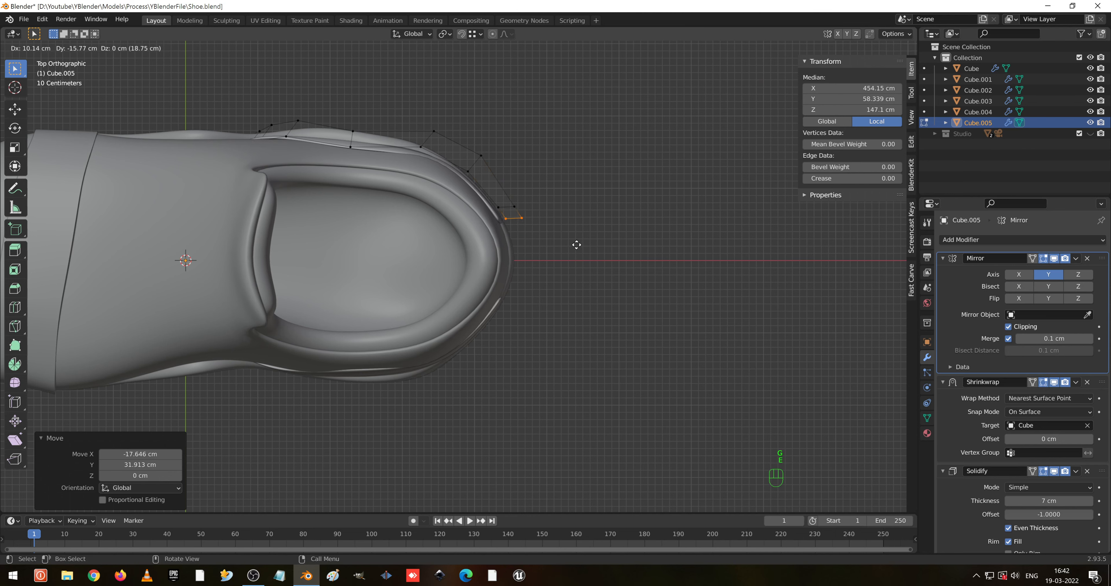
{"action": "left_click", "coordinate": [585, 267]}
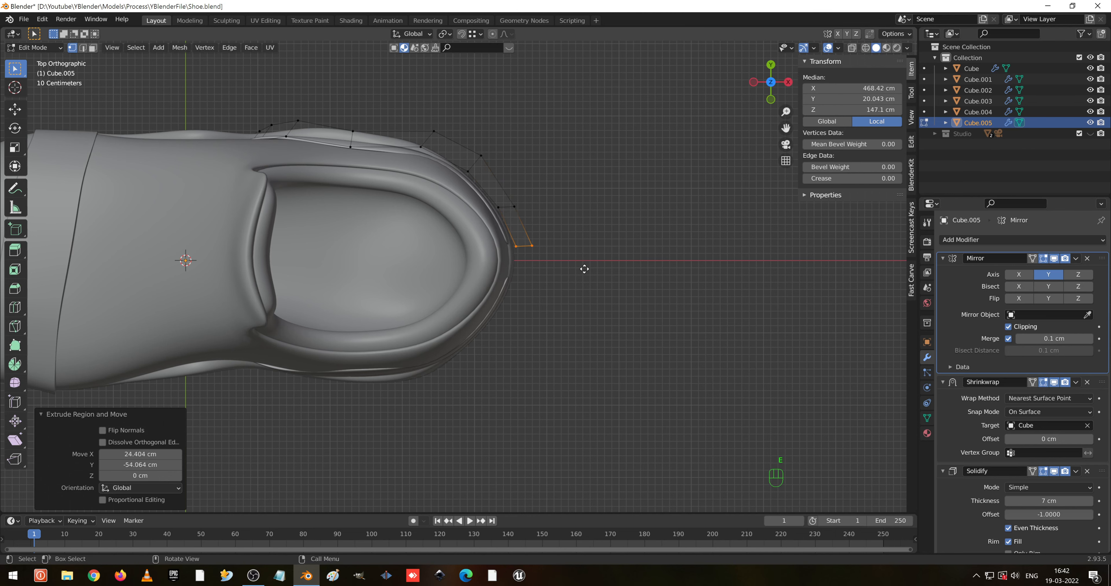
{"action": "key", "text": "e"}
{"action": "left_click", "coordinate": [586, 323]}
- Slide the strap edge beside the heel's mirror plane away from the center with an edge slide factor of about -0.454
{"action": "middle_click_drag", "start_coordinate": [553, 260], "coordinate": [500, 361]}
{"action": "left_click", "coordinate": [505, 382]}
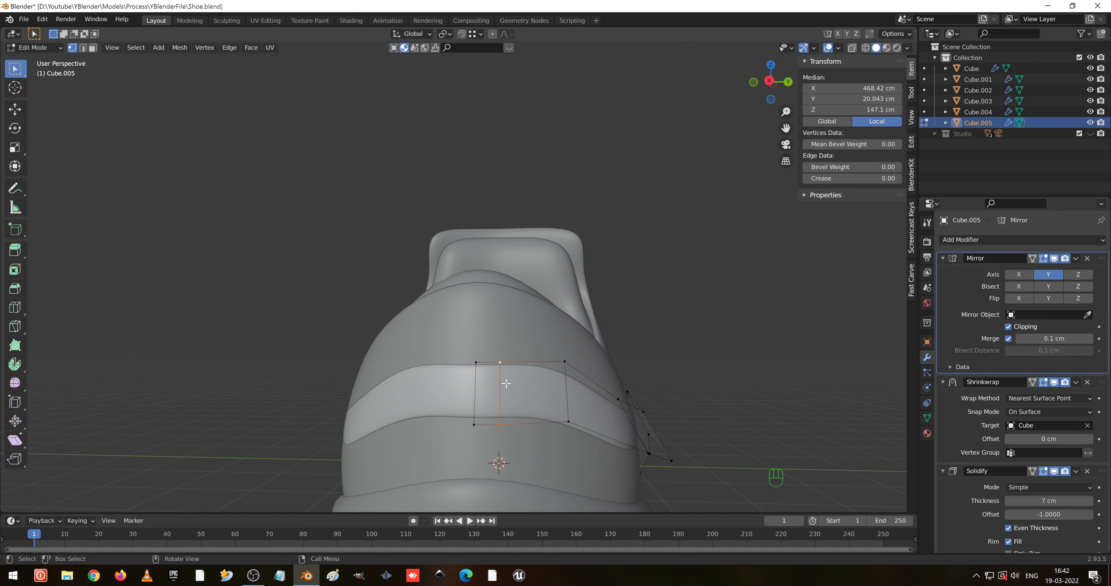
{"action": "key", "text": "g"}
{"action": "left_click", "coordinate": [543, 393]}
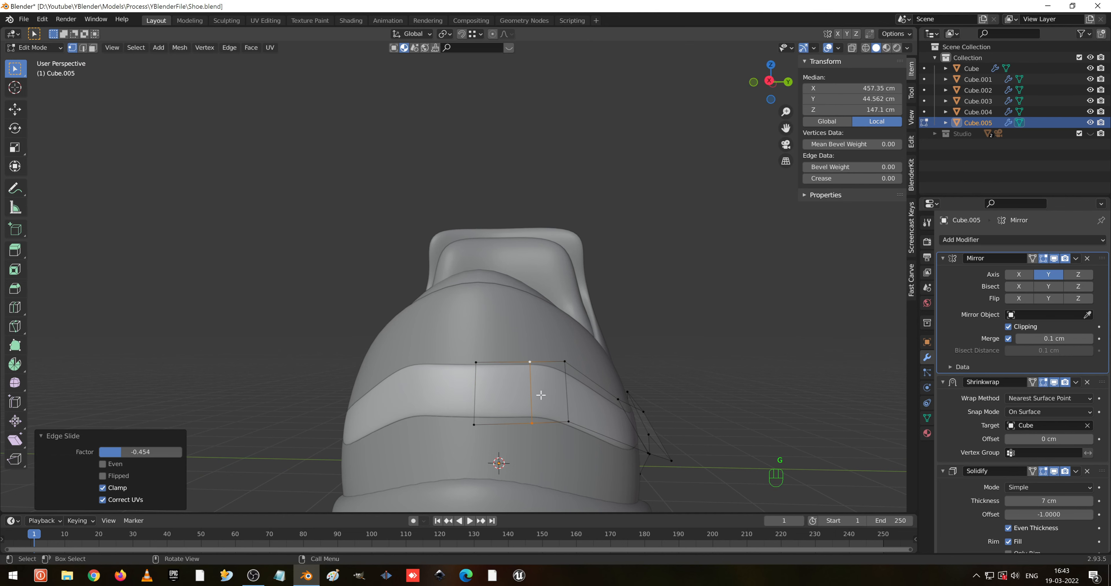
- Slide the next strap edge loop further around the heel toward the side with a factor of about -0.410
{"action": "left_click", "coordinate": [560, 393]}
{"action": "left_click", "coordinate": [568, 392], "text": "alt"}
{"action": "middle_click_drag", "start_coordinate": [595, 430], "coordinate": [552, 418]}
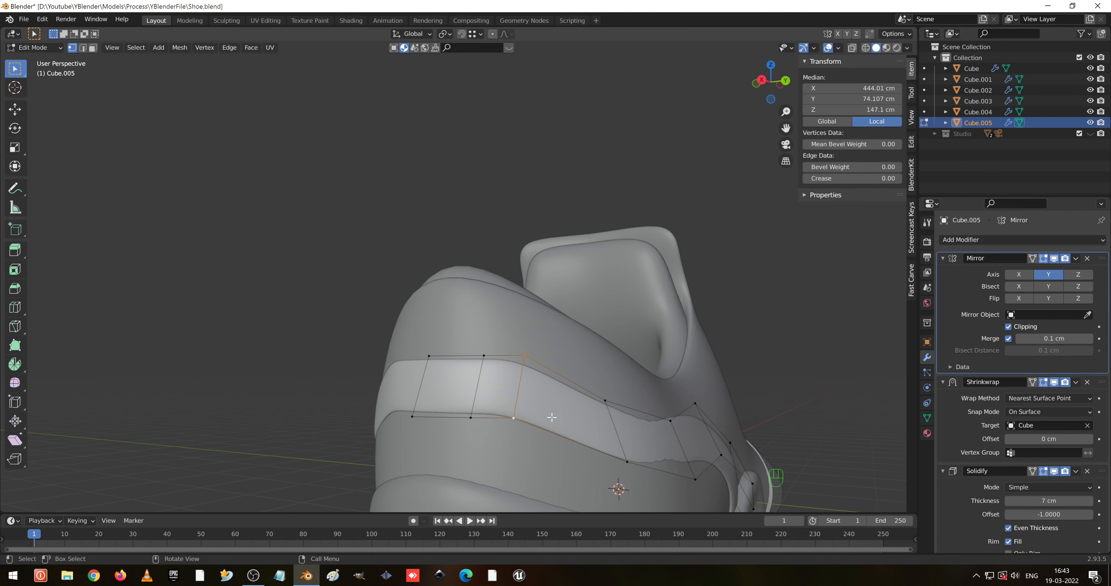
{"action": "key", "text": "g"}
{"action": "key", "text": "g"}
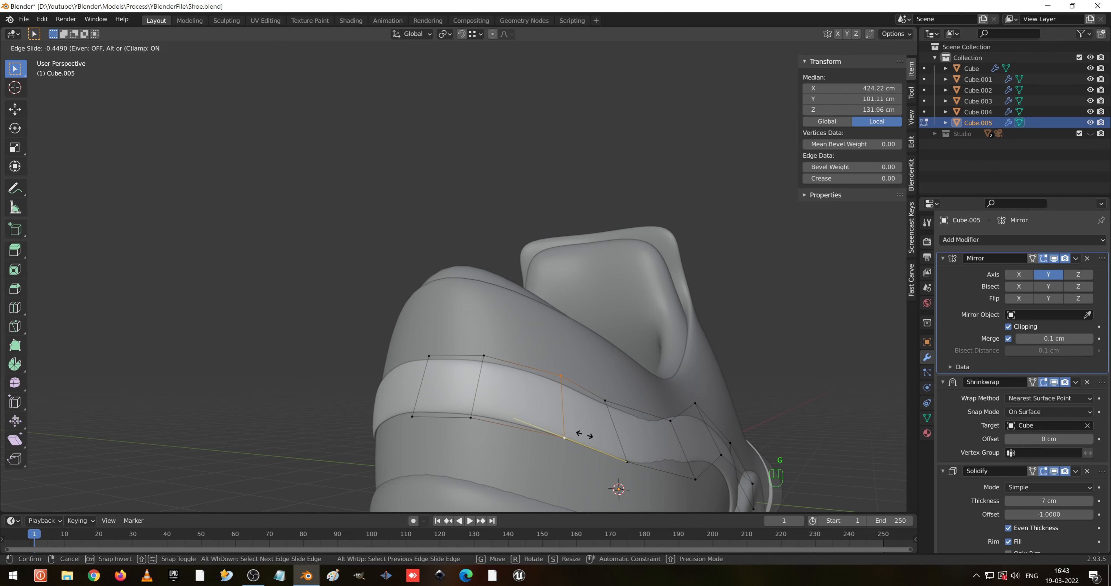
{"action": "left_click", "coordinate": [585, 435]}
- Rotate the side strap's cross edge midway between the heel and the ankle opening by about 24.2° in the view
{"action": "middle_click_drag", "start_coordinate": [585, 436], "coordinate": [603, 429]}
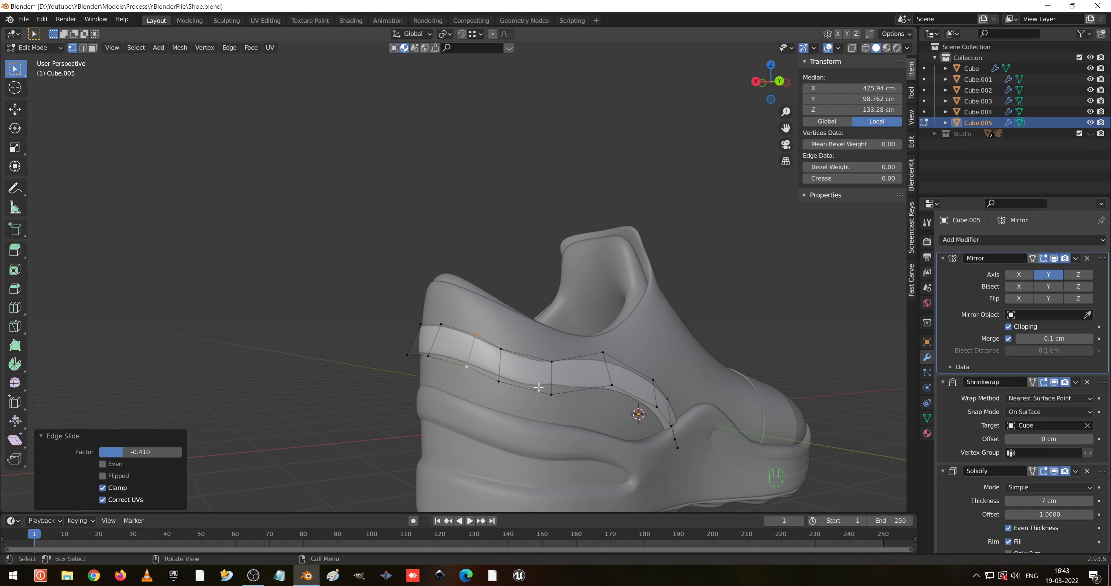
{"action": "left_click", "coordinate": [551, 394]}
{"action": "scroll", "coordinate": [563, 398], "scroll_direction": "up", "scroll_amount": 2}
{"action": "middle_click_drag", "start_coordinate": [566, 399], "coordinate": [595, 401]}
{"action": "middle_click_drag", "start_coordinate": [691, 453], "coordinate": [647, 384], "text": "shift"}
{"action": "left_click", "coordinate": [633, 373], "text": "shift"}
{"action": "scroll", "coordinate": [690, 414], "scroll_direction": "up", "scroll_amount": 2}
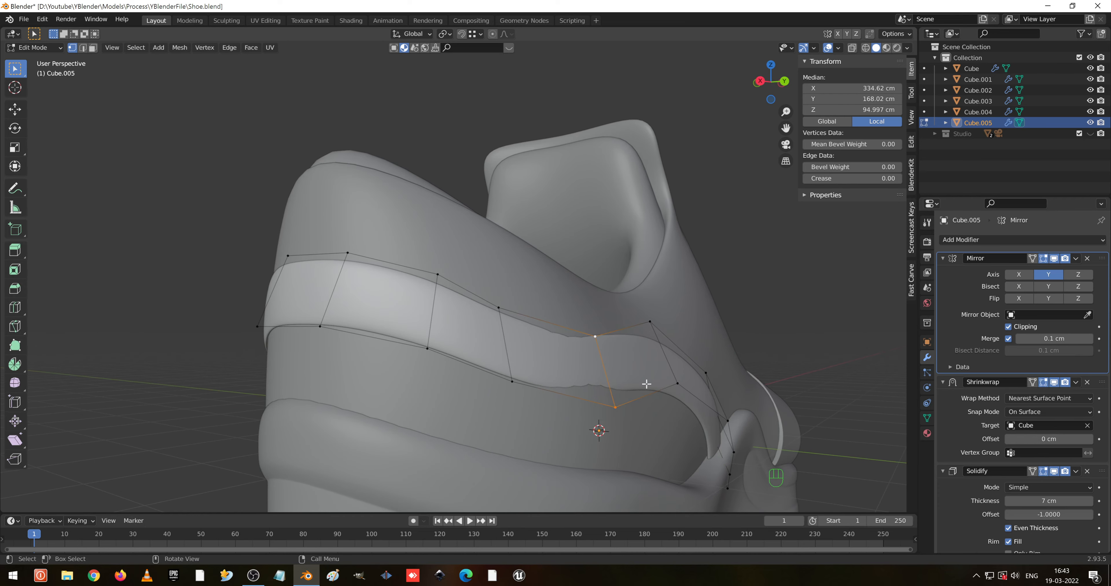
{"action": "key", "text": "g"}
{"action": "key", "text": "y"}
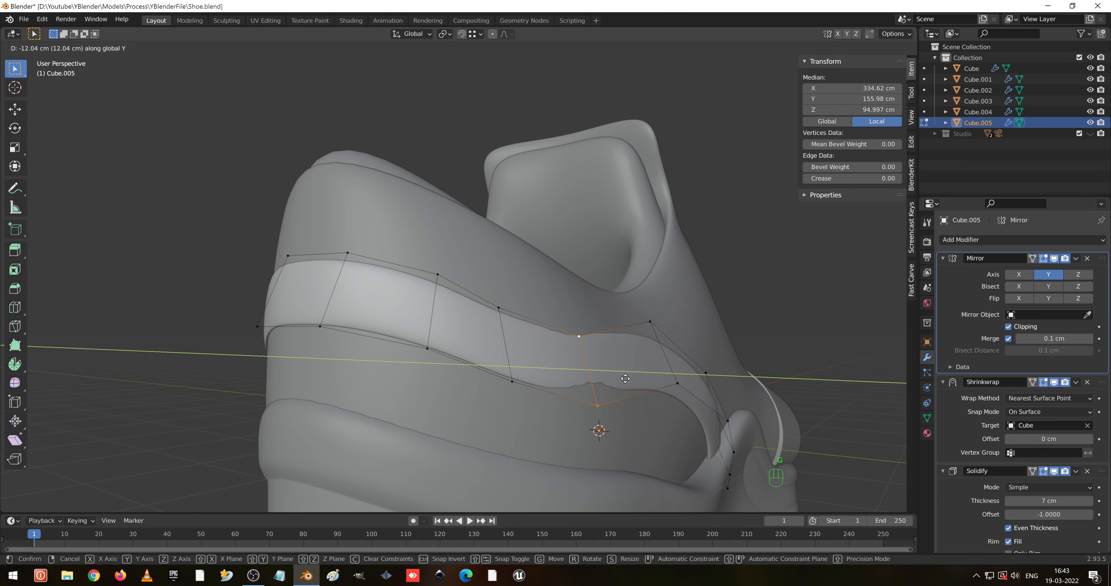
{"action": "left_click", "coordinate": [622, 374]}
{"action": "middle_click_drag", "start_coordinate": [630, 385], "coordinate": [679, 371]}
{"action": "key", "text": "r"}
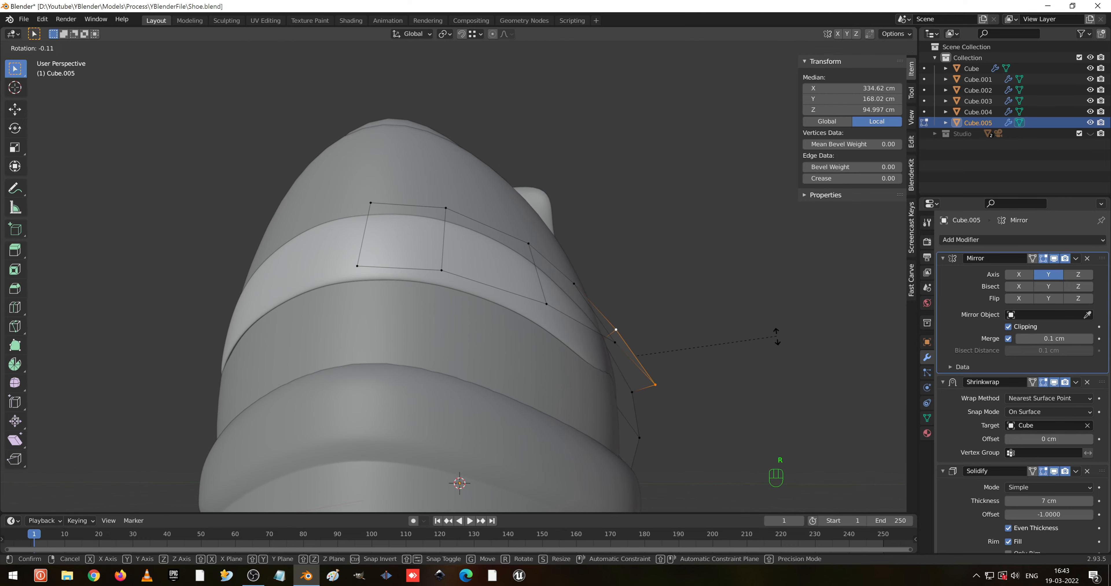
{"action": "left_click", "coordinate": [760, 391]}
- Move the rotated strap edge about -0.87 cm along the global Y axis
{"action": "middle_click_drag", "start_coordinate": [762, 389], "coordinate": [547, 369]}
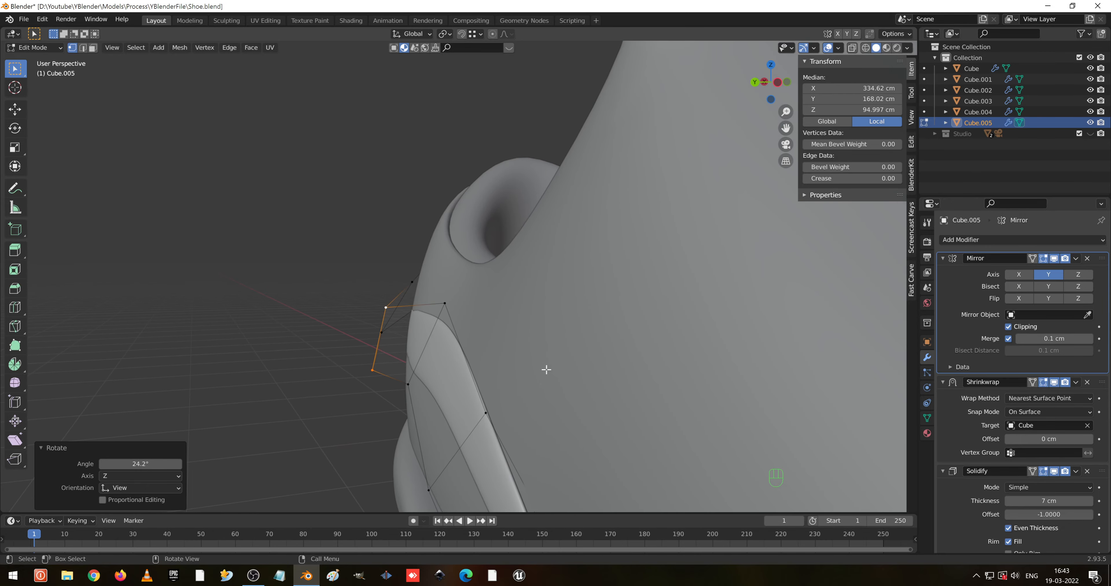
{"action": "key", "text": "g"}
{"action": "key", "text": "y"}
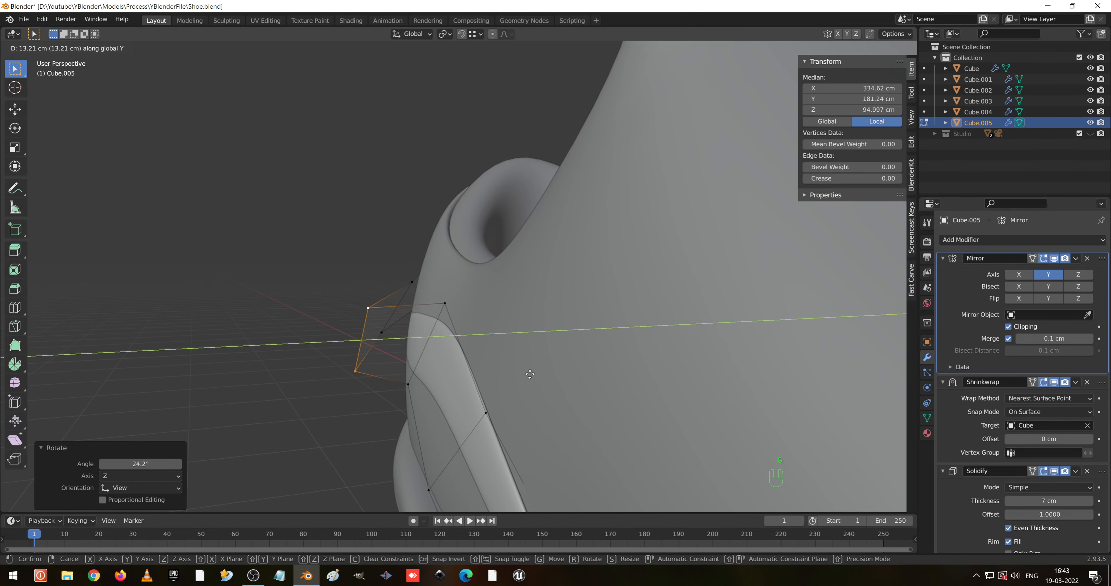
{"action": "left_click", "coordinate": [528, 360]}
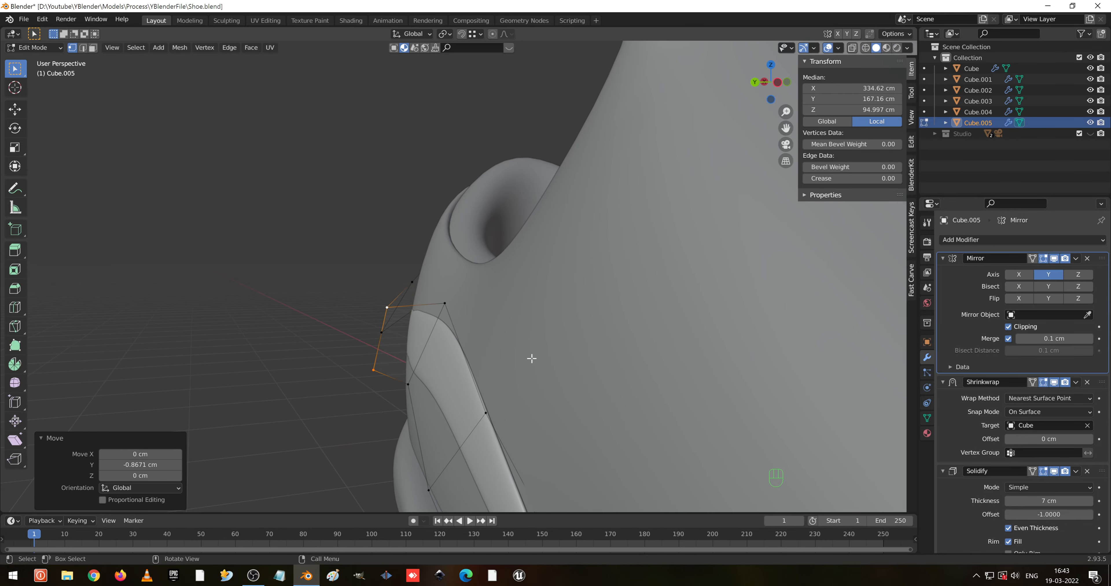
{"action": "middle_click_drag", "start_coordinate": [528, 359], "coordinate": [591, 370]}
{"action": "scroll", "coordinate": [594, 350], "scroll_direction": "up", "scroll_amount": 2}
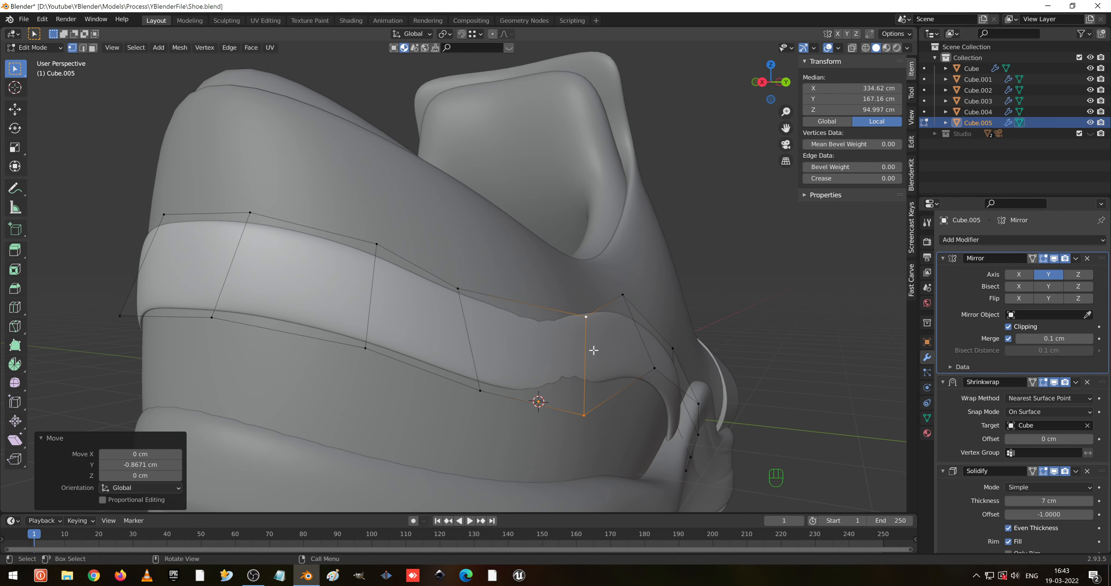
{"action": "key", "text": "s"}
{"action": "key", "text": "z"}
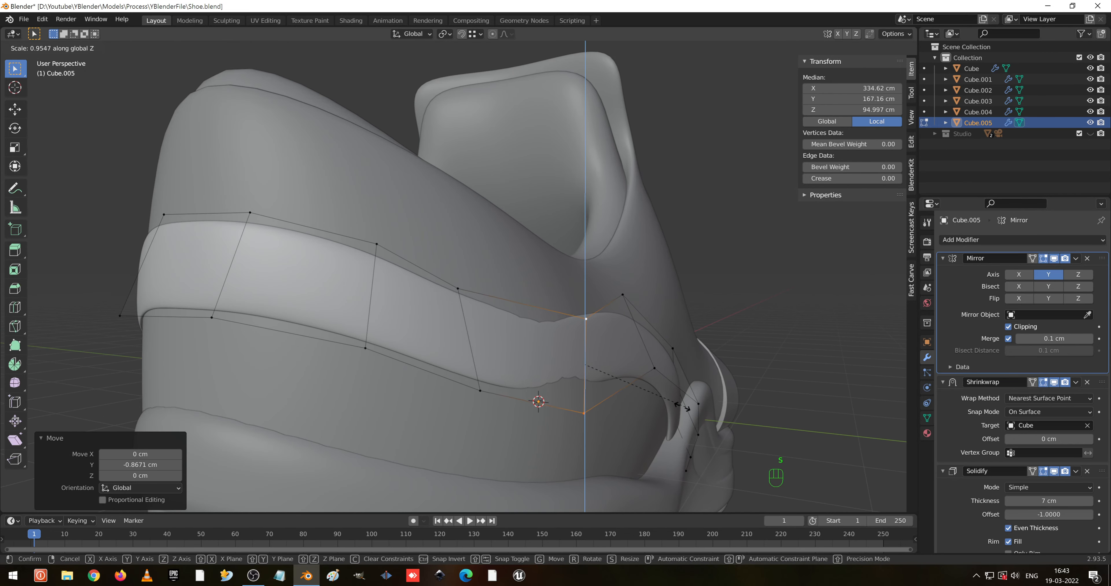
{"action": "right_click", "coordinate": [673, 403]}
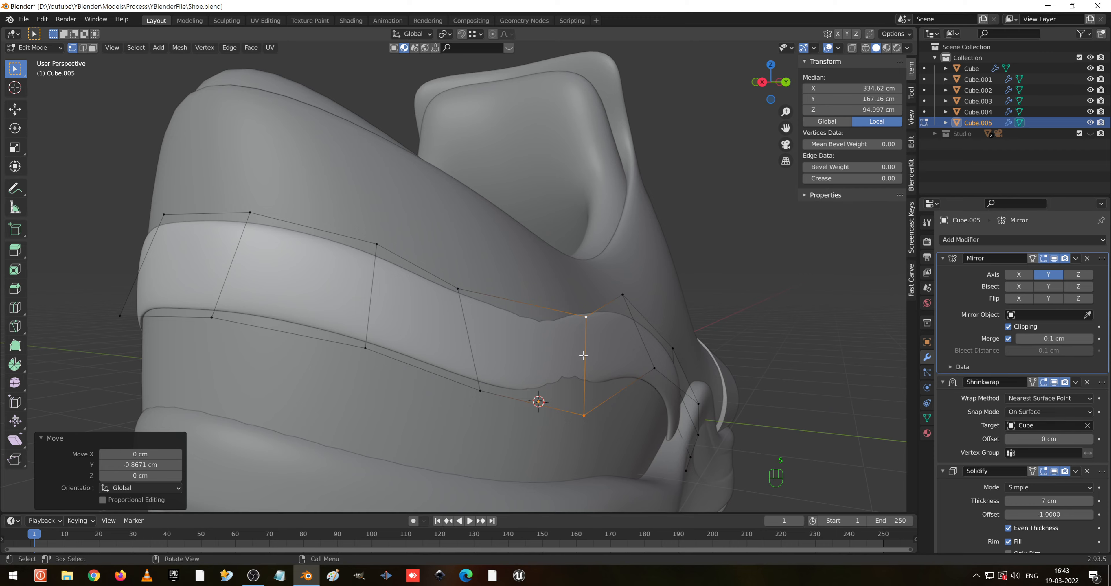
- Add a single centered loop cut to the side strap between the rotated edge and the next cross edge toward the toe
{"action": "mouse_move", "coordinate": [583, 355]}
{"action": "middle_mouse_down"}
{"action": "mouse_move", "coordinate": [573, 360]}
{"action": "mouse_move", "coordinate": [598, 352]}
{"action": "middle_mouse_up"}
{"action": "key", "text": "ctrl+r"}
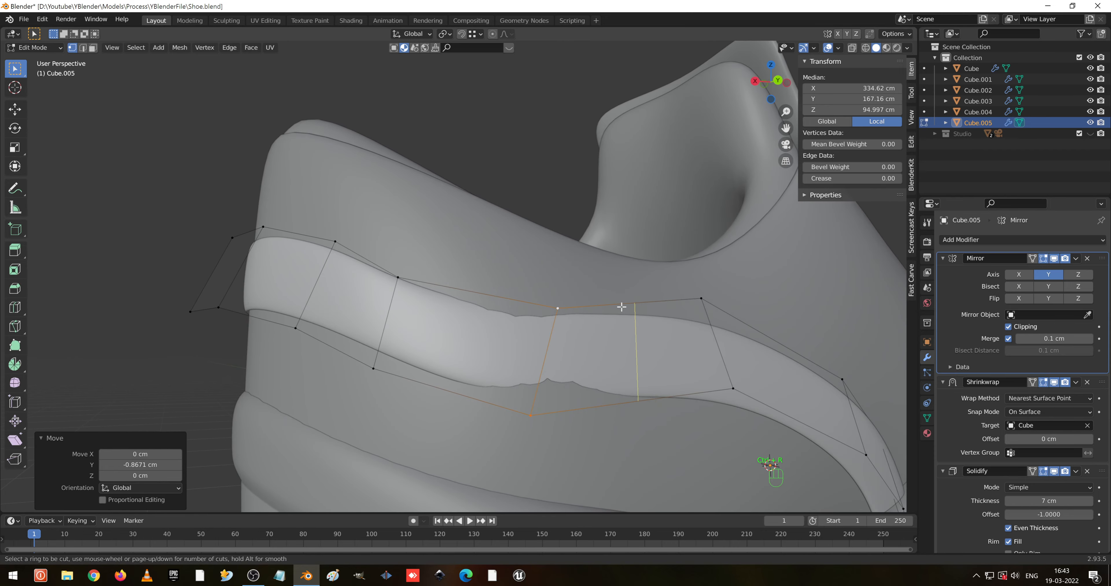
{"action": "left_click", "coordinate": [621, 307]}
{"action": "right_click", "coordinate": [571, 384]}
{"action": "scroll", "coordinate": [490, 410], "scroll_direction": "down", "scroll_amount": 2}
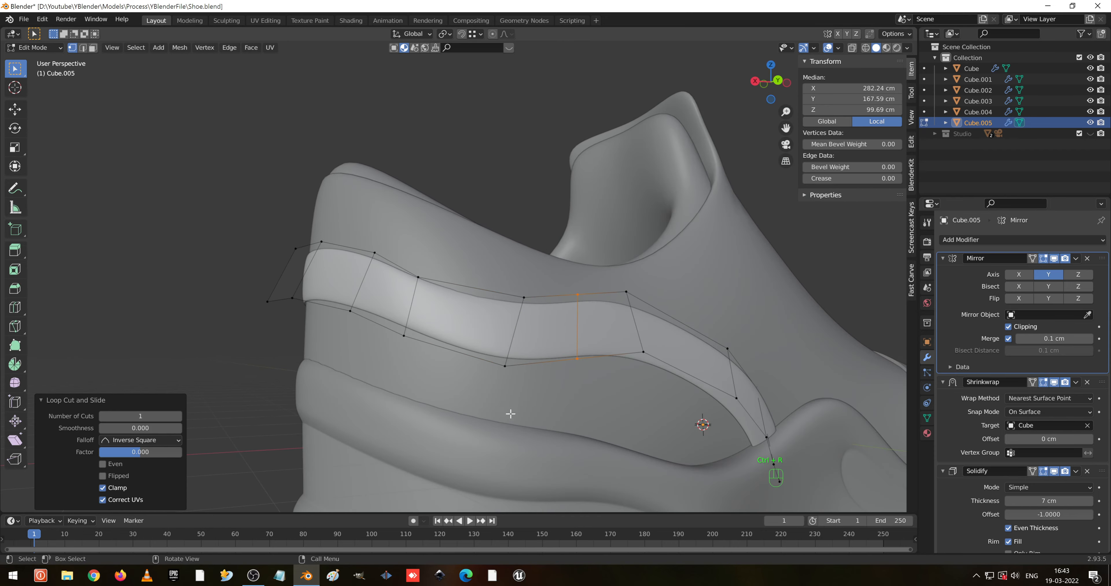
- Deselect the side strap's mesh, leave it, and open the toe strap Cube.004 for mesh editing
{"action": "middle_click_drag", "start_coordinate": [512, 394], "coordinate": [593, 400]}
{"action": "scroll", "coordinate": [590, 401], "scroll_direction": "down", "scroll_amount": 4}
{"action": "middle_click_drag", "start_coordinate": [488, 311], "coordinate": [523, 336]}
{"action": "scroll", "coordinate": [476, 331], "scroll_direction": "up", "scroll_amount": 3}
{"action": "scroll", "coordinate": [344, 295], "scroll_direction": "up", "scroll_amount": 2}
{"action": "scroll", "coordinate": [528, 378], "scroll_direction": "up", "scroll_amount": 1}
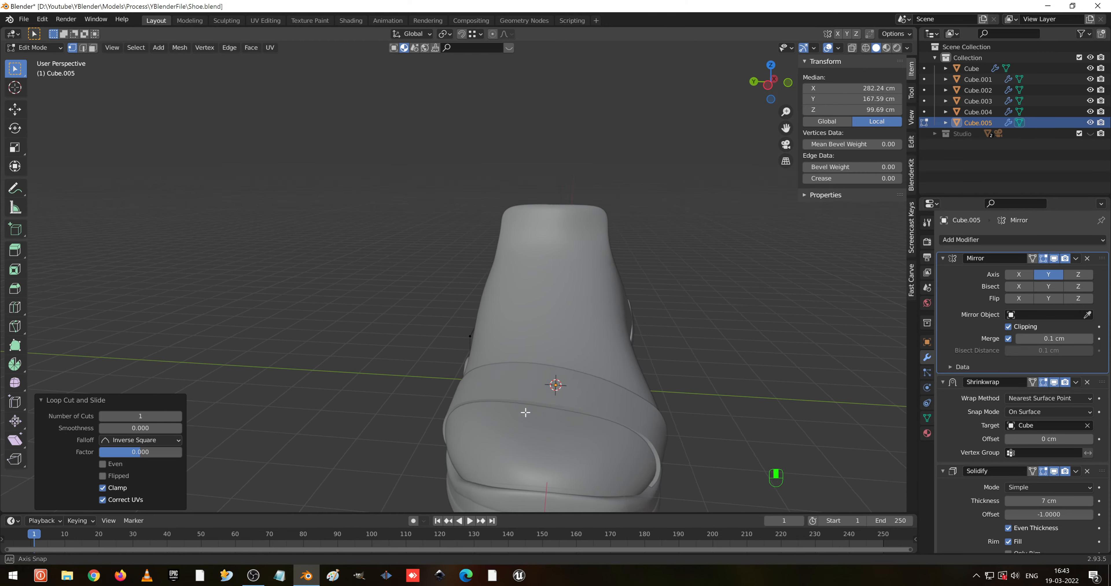
{"action": "key", "text": "alt+a"}
{"action": "middle_click_drag", "start_coordinate": [561, 386], "coordinate": [552, 324]}
{"action": "key", "text": "Tab"}
{"action": "left_click", "coordinate": [551, 324]}
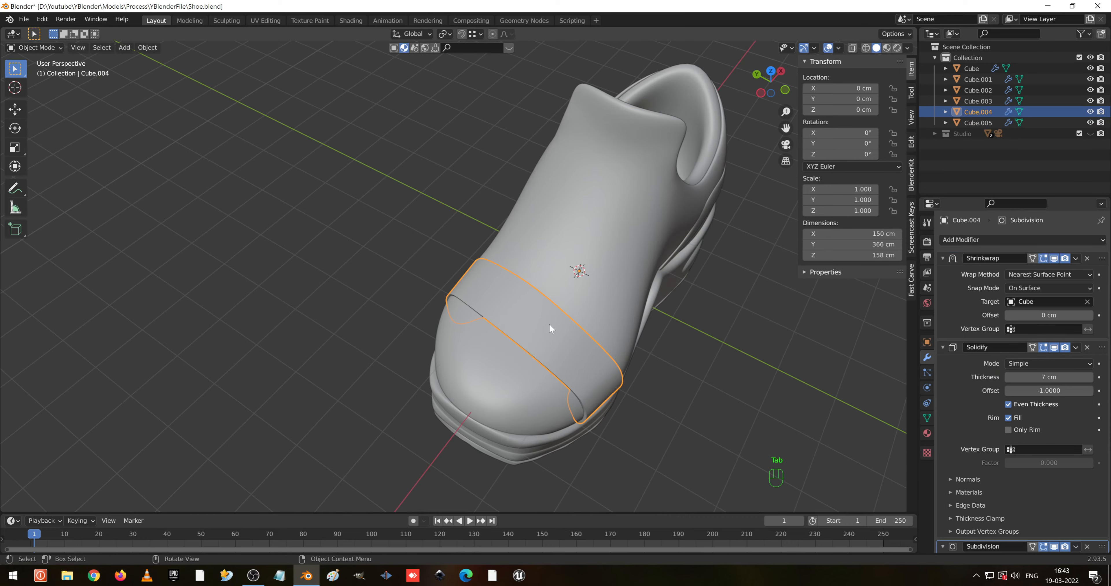
{"action": "key", "text": "Tab"}
- Extrude the middle edges of the toe strap's front border toward the toe by about -88 cm X and 5 cm Y
{"action": "left_click", "coordinate": [517, 345]}
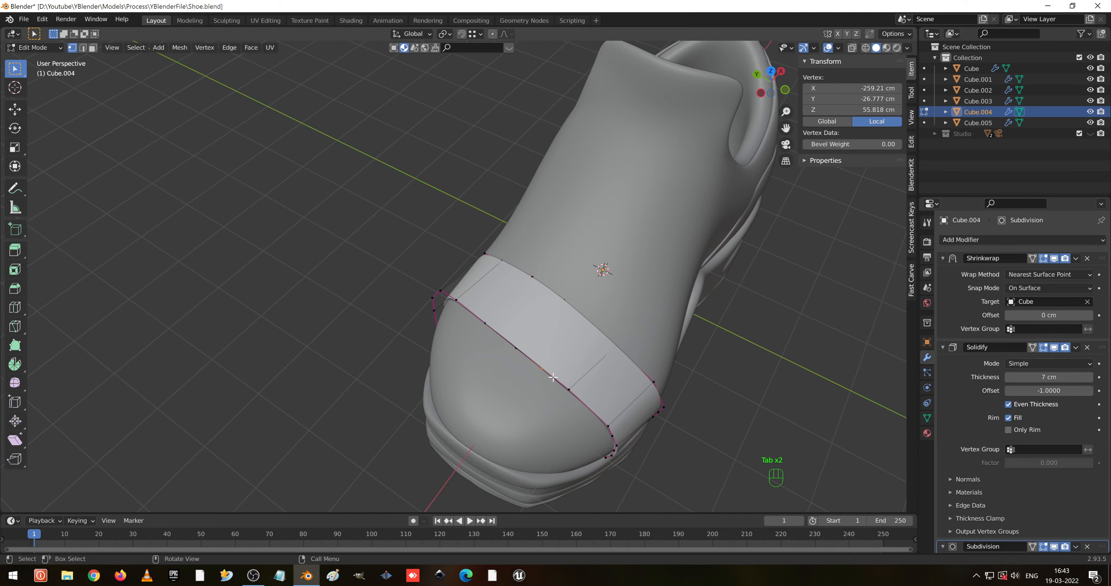
{"action": "key", "text": "shift+z"}
{"action": "left_click_drag", "start_coordinate": [495, 332], "coordinate": [557, 383]}
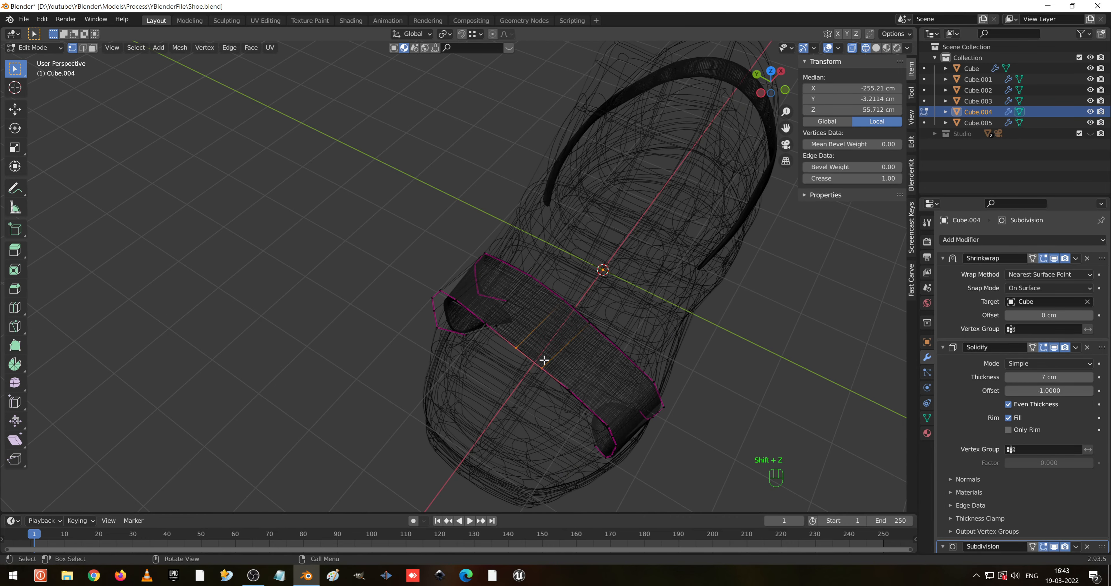
{"action": "key", "text": "shift+z"}
{"action": "scroll", "coordinate": [547, 363], "scroll_direction": "up", "scroll_amount": 3}
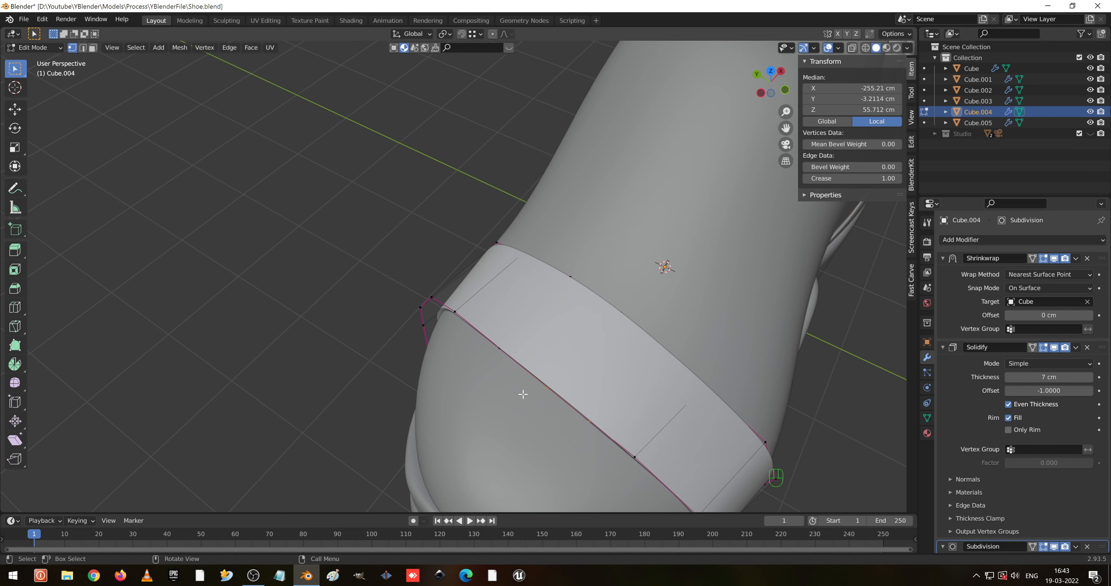
{"action": "scroll", "coordinate": [523, 394], "scroll_direction": "down", "scroll_amount": 2}
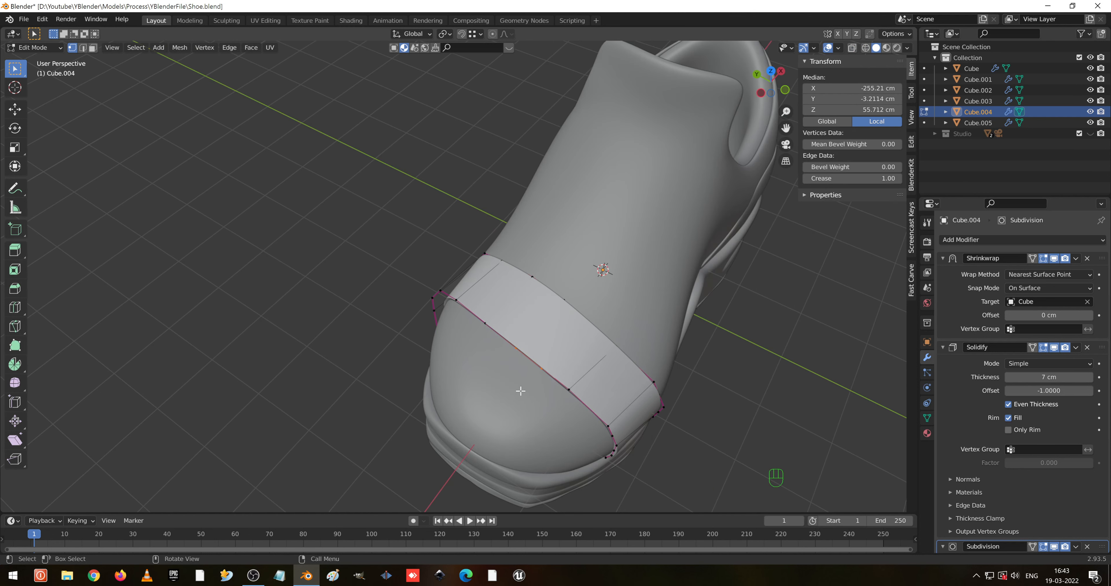
{"action": "left_click", "coordinate": [509, 346], "text": "shift"}
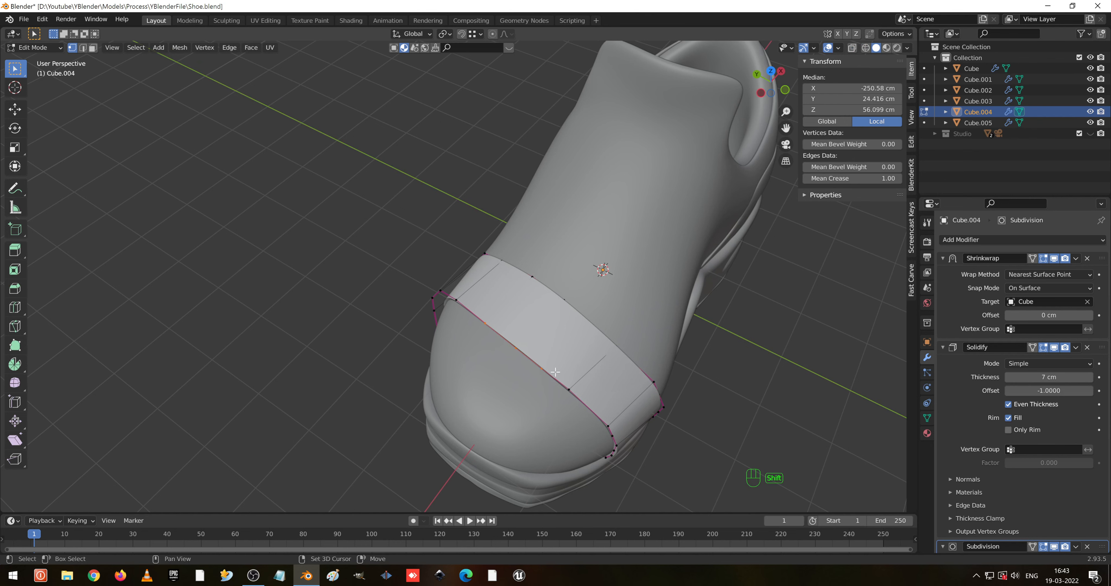
{"action": "left_click_drag", "start_coordinate": [554, 379], "coordinate": [586, 422], "text": "shift"}
{"action": "key", "text": "KP_7"}
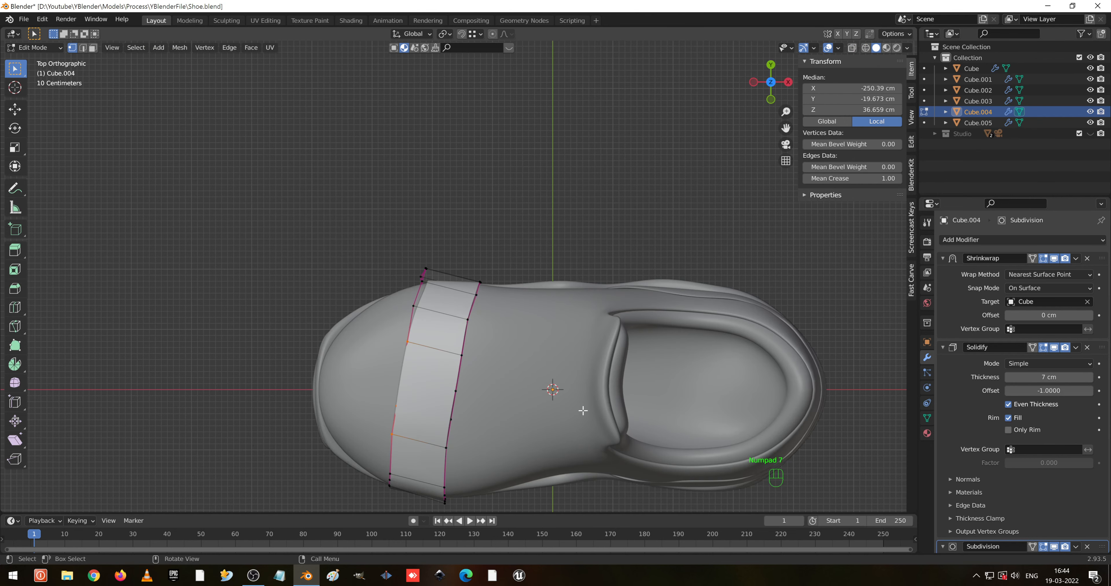
{"action": "key", "text": "e"}
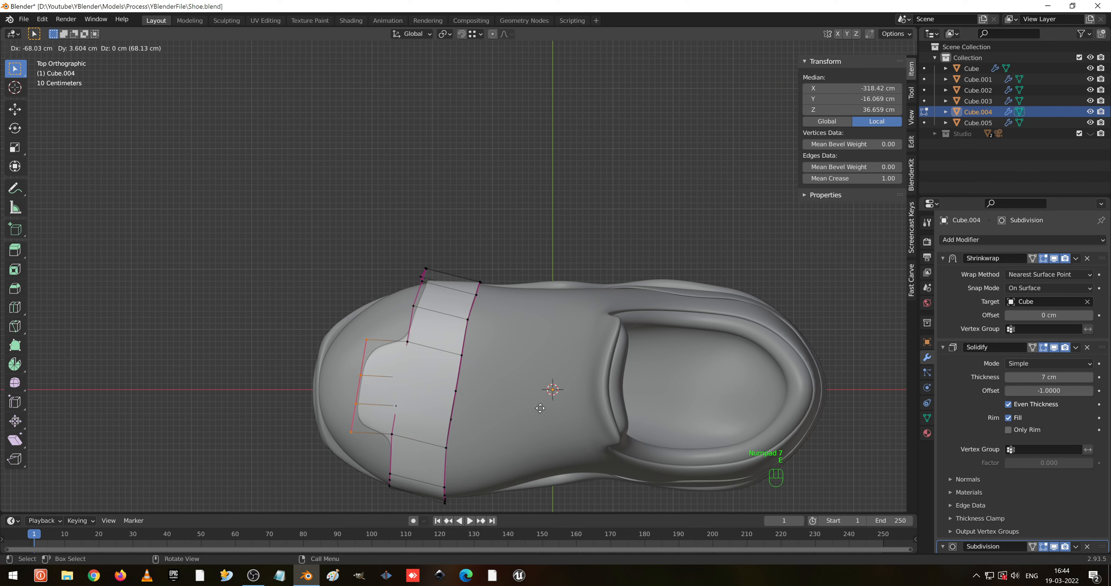
{"action": "left_click", "coordinate": [530, 408]}
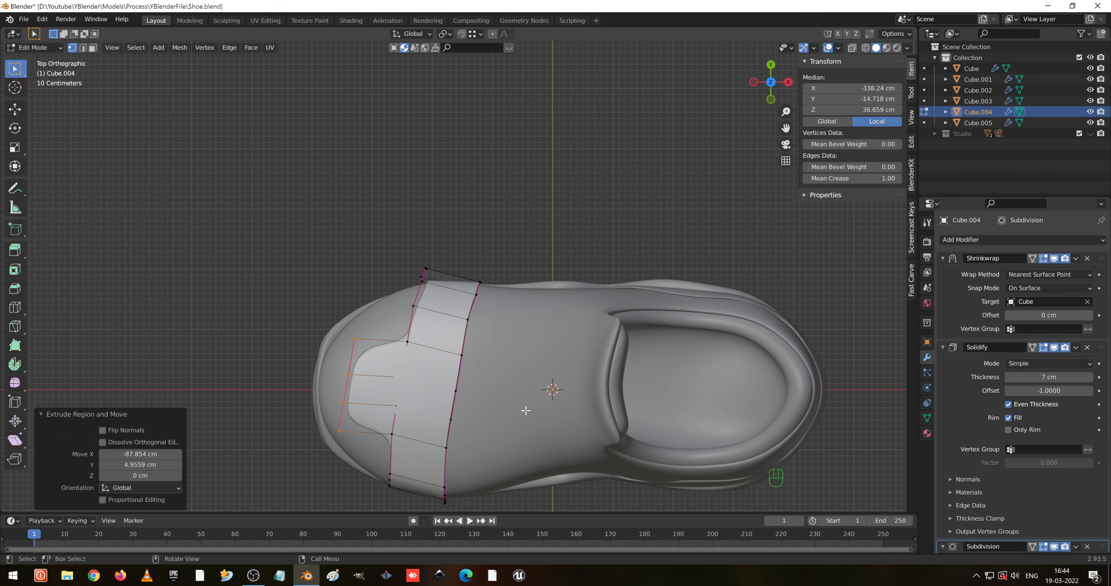
- Flatten the extruded front edge of the toe strap by scaling it to 0 along X
{"action": "key", "text": "s"}
{"action": "key", "text": "x"}
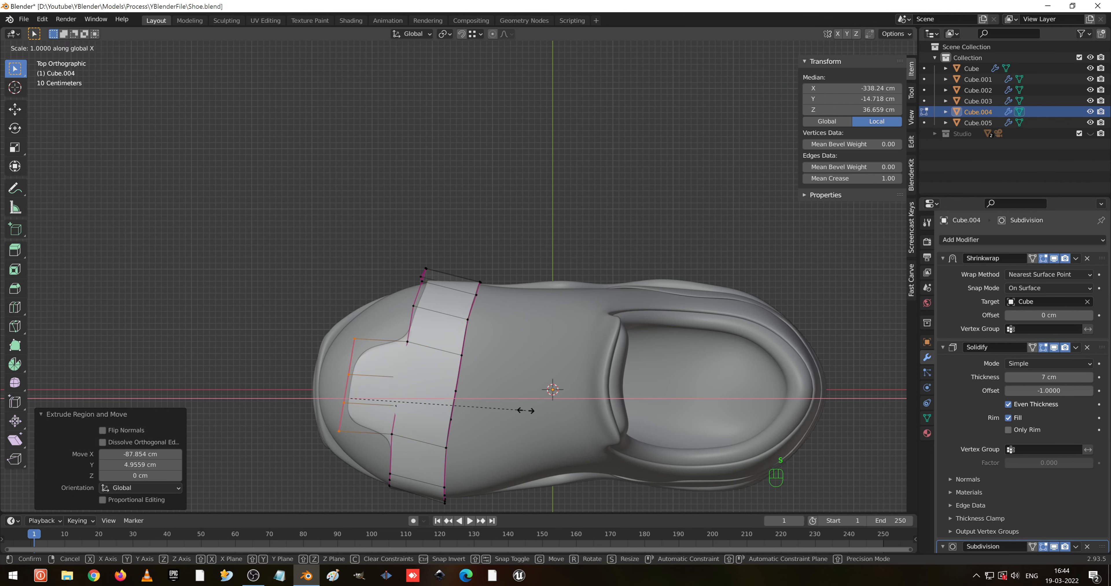
{"action": "key", "text": "y"}
{"action": "key", "text": "0"}
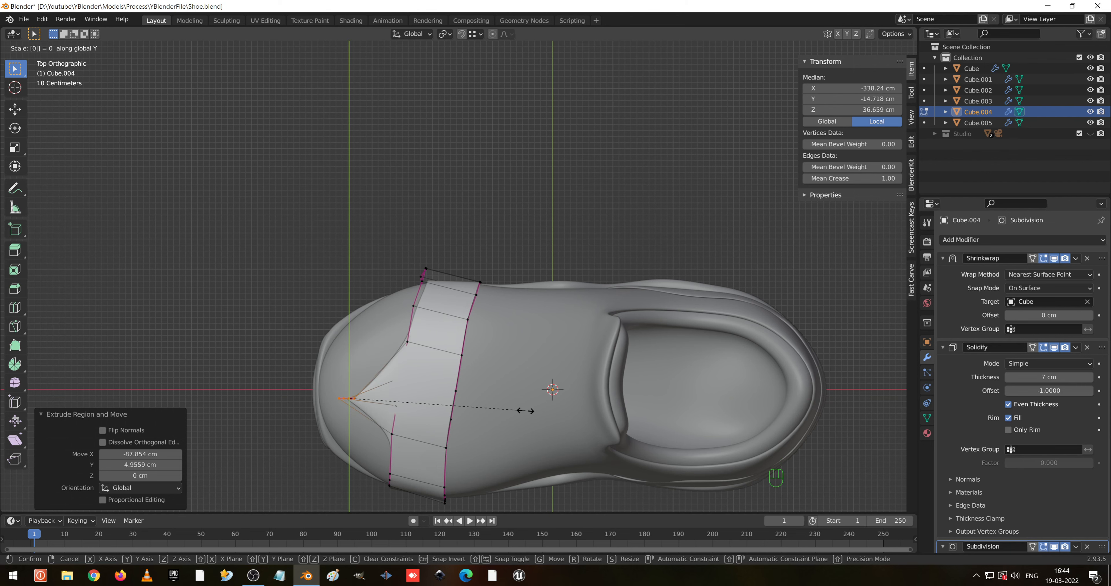
{"action": "key", "text": "x"}
{"action": "key", "text": "Return"}
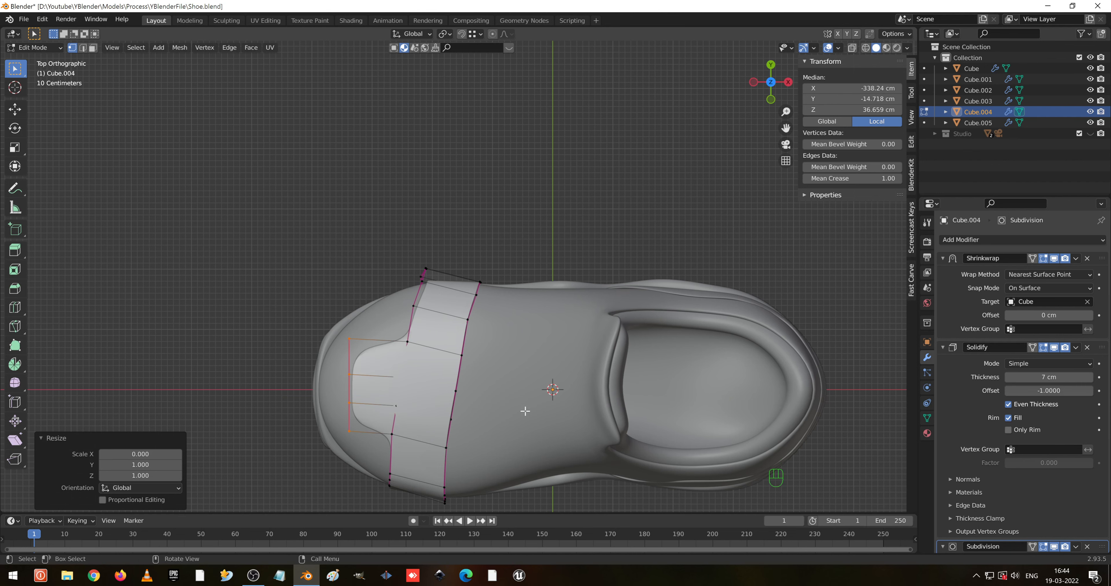
- Narrow the flattened front edge by scaling it to about 0.749 along Y
{"action": "middle_click_drag", "start_coordinate": [524, 435], "coordinate": [646, 394], "text": "shift"}
{"action": "key", "text": "s"}
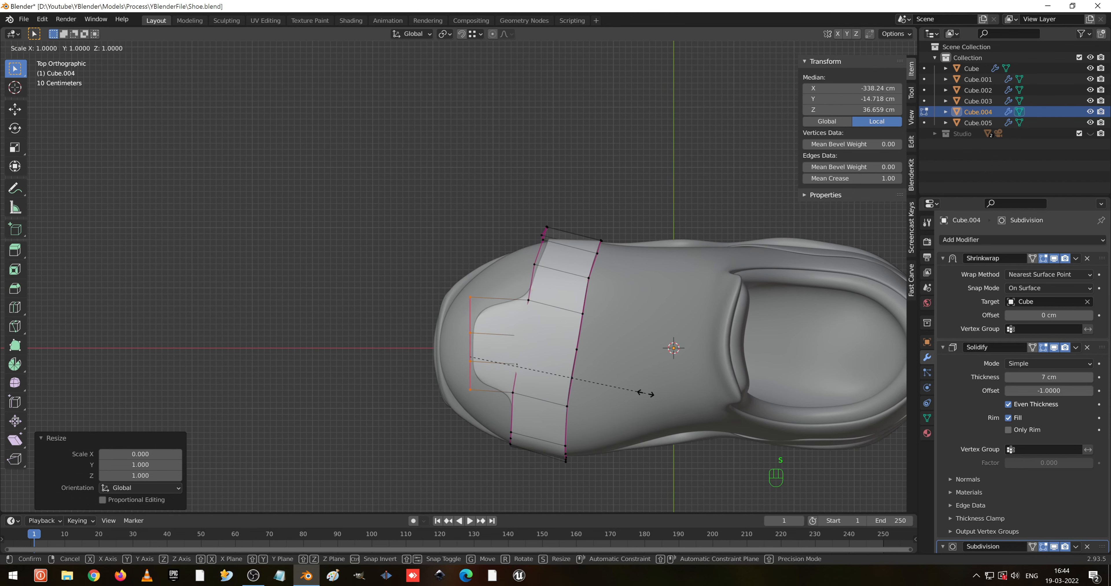
{"action": "key", "text": "x"}
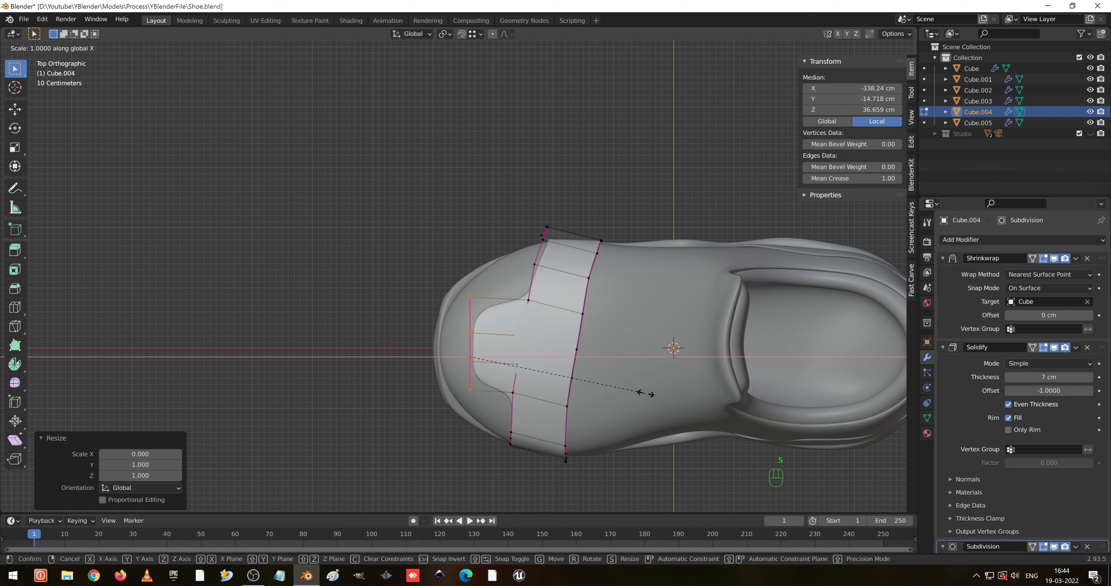
{"action": "key", "text": "y"}
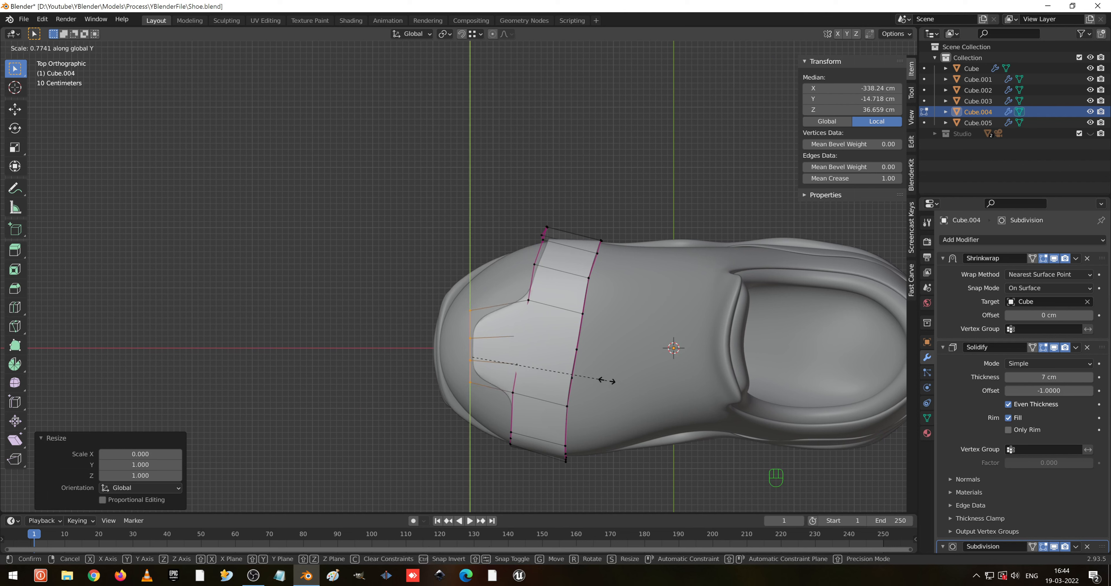
{"action": "left_click", "coordinate": [607, 380]}
- Extrude the front edge about -55 cm X and -3.6 cm Y, and shift it about 11.7 cm X, -8 cm Y and -8.5 cm Z
{"action": "key", "text": "e"}
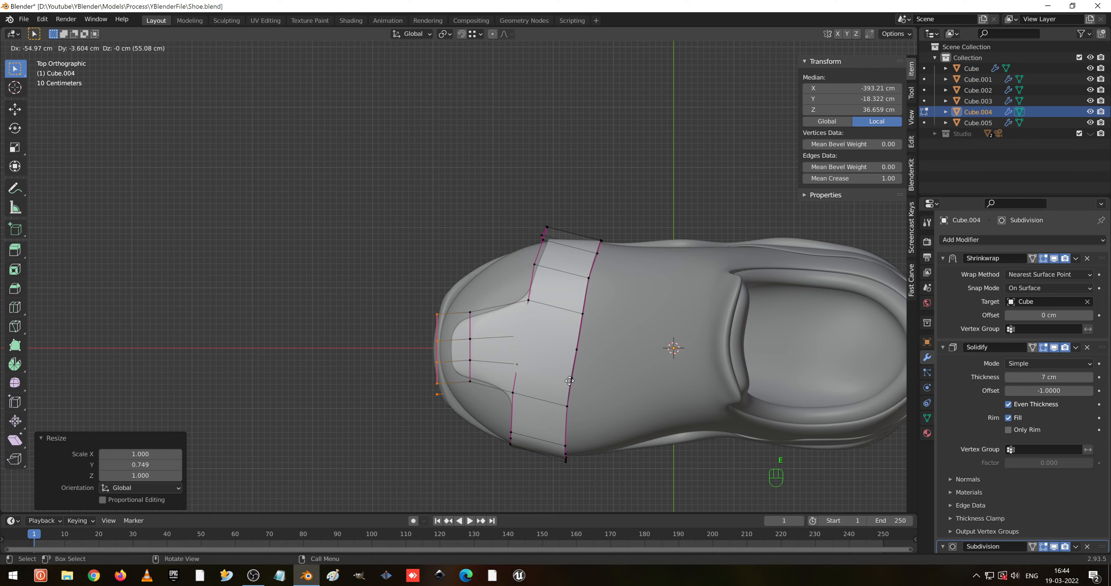
{"action": "left_click", "coordinate": [569, 380]}
{"action": "middle_click_drag", "start_coordinate": [570, 381], "coordinate": [516, 366]}
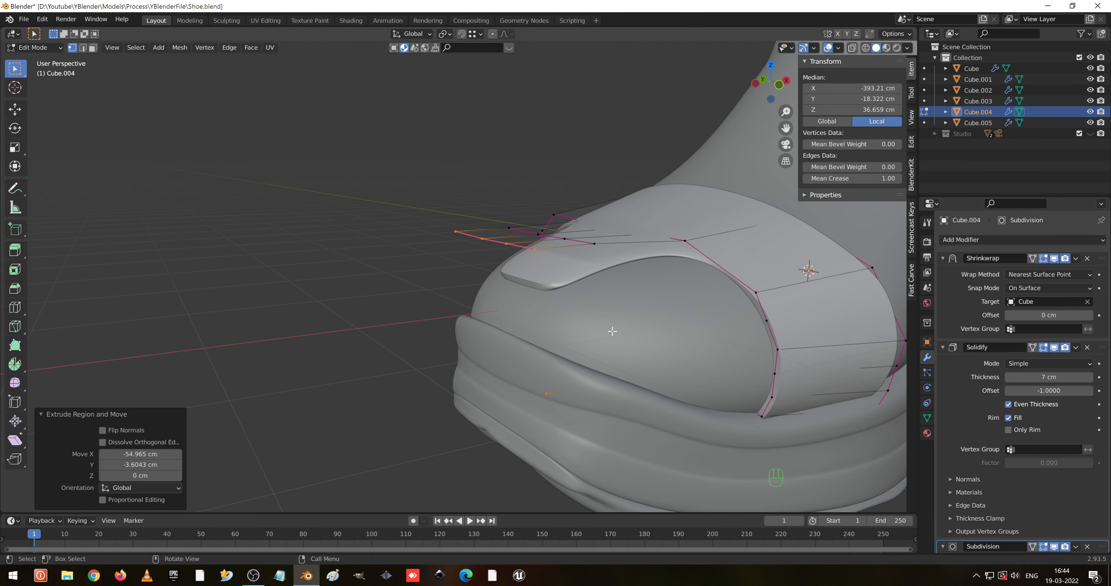
{"action": "key", "text": "g"}
{"action": "left_click", "coordinate": [631, 342]}
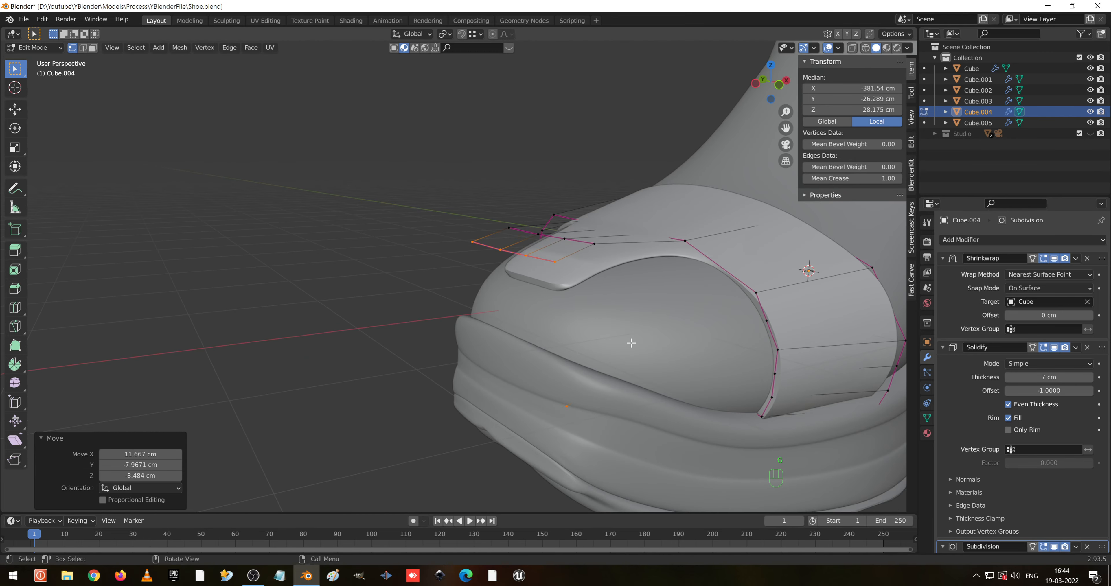
- Set the mean crease of the toe extension's selected edges to 0.00
{"action": "key", "text": "shift+z"}
{"action": "middle_click_drag", "start_coordinate": [499, 210], "coordinate": [722, 380]}
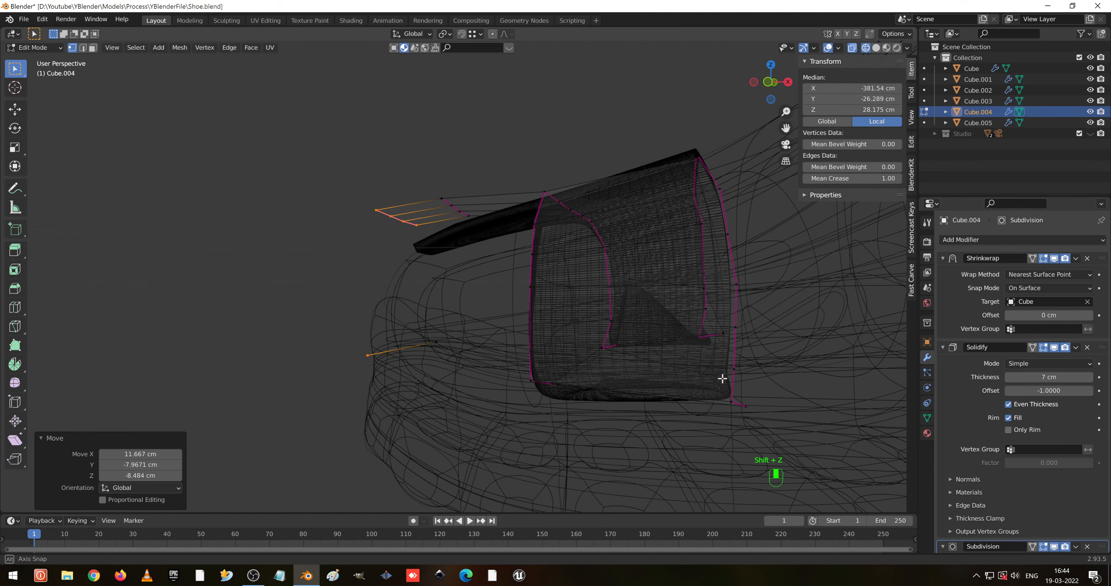
{"action": "left_click_drag", "start_coordinate": [344, 121], "coordinate": [498, 269]}
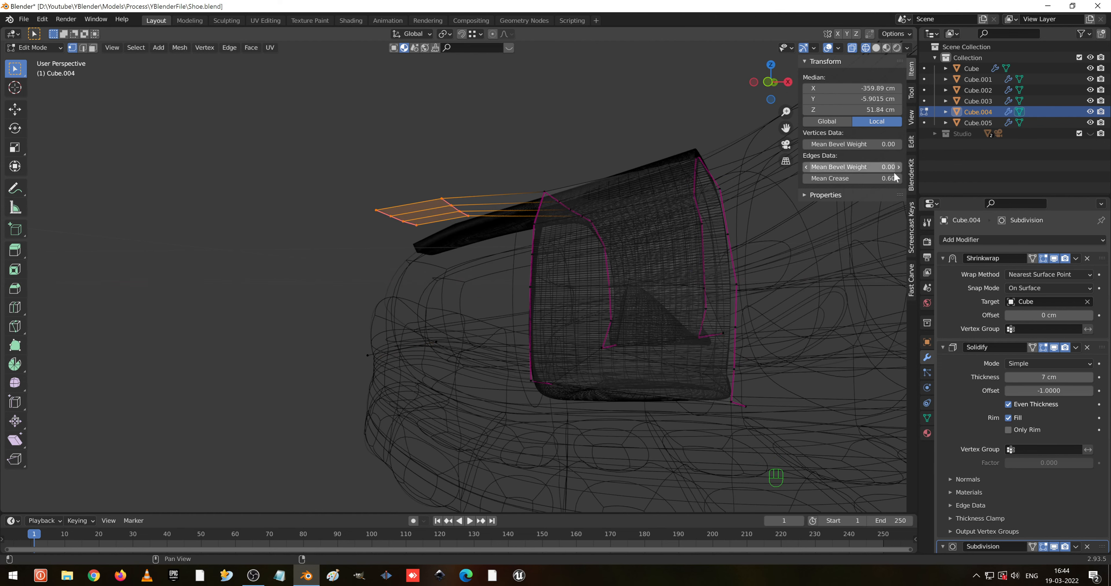
{"action": "left_click_drag", "start_coordinate": [835, 180], "coordinate": [768, 180]}
{"action": "key", "text": "shift+z"}
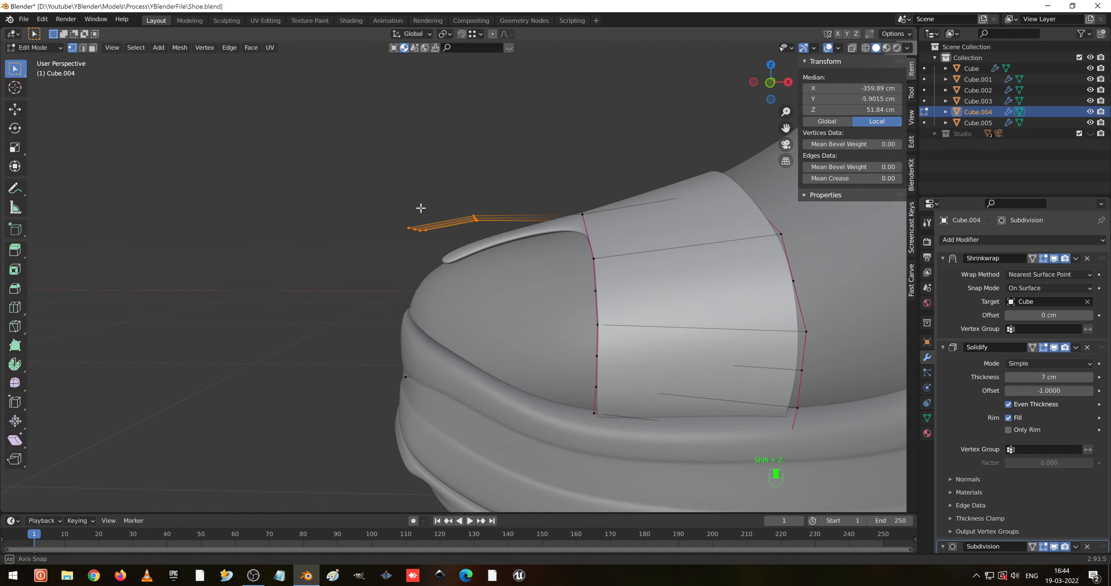
{"action": "mouse_move", "coordinate": [420, 211]}
{"action": "middle_mouse_down"}
{"action": "mouse_move", "coordinate": [518, 246]}
{"action": "mouse_move", "coordinate": [539, 228]}
{"action": "middle_mouse_up"}
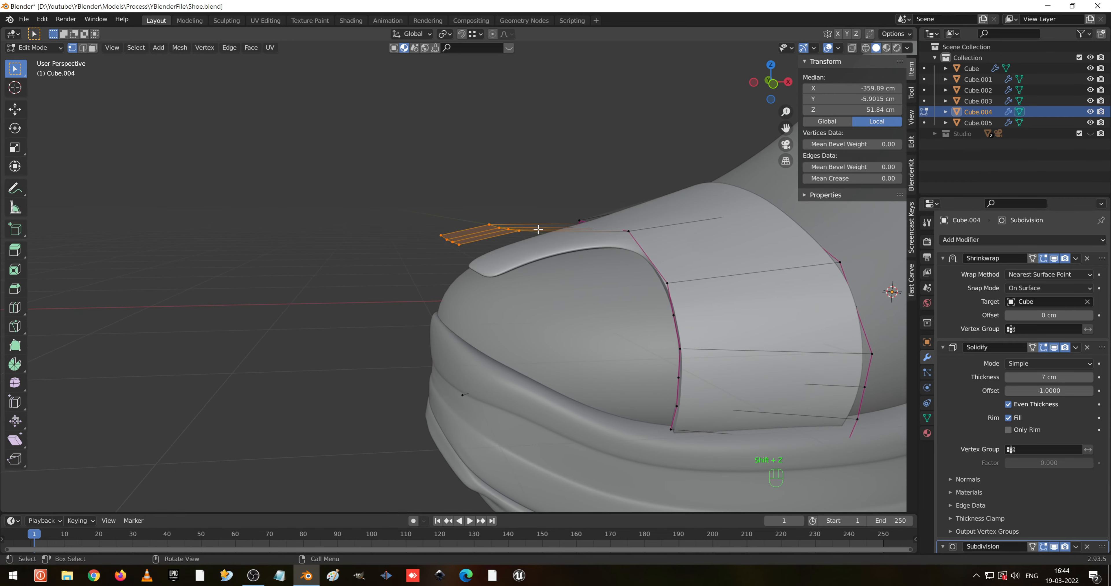
- Lower the toe extension about 16.5 cm along Z, and its front edge a further 25.07 cm along Z
{"action": "key", "text": "g"}
{"action": "key", "text": "z"}
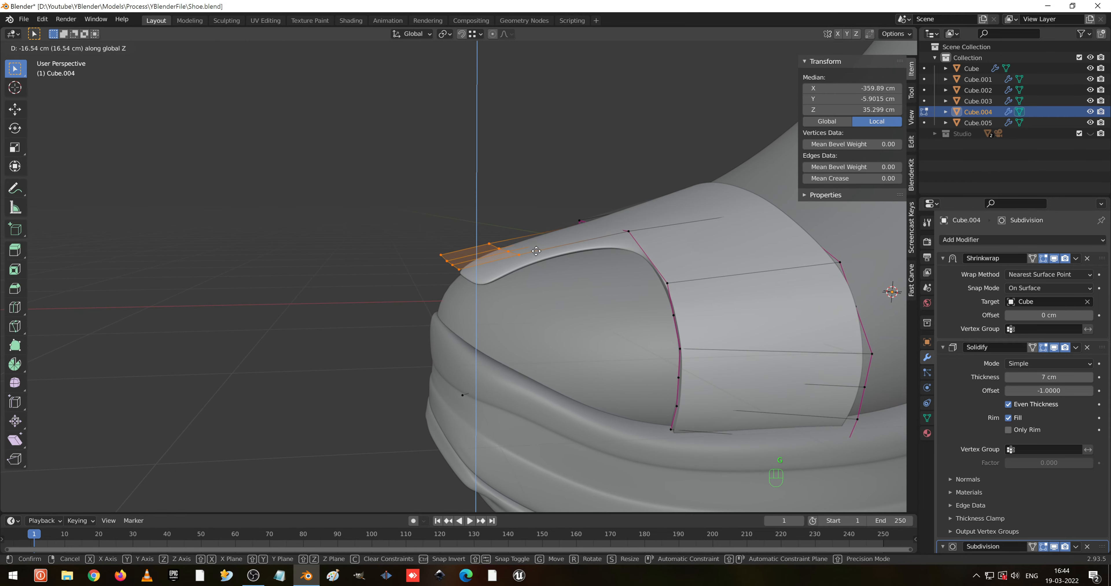
{"action": "left_click", "coordinate": [534, 254]}
{"action": "left_click_drag", "start_coordinate": [428, 233], "coordinate": [470, 287]}
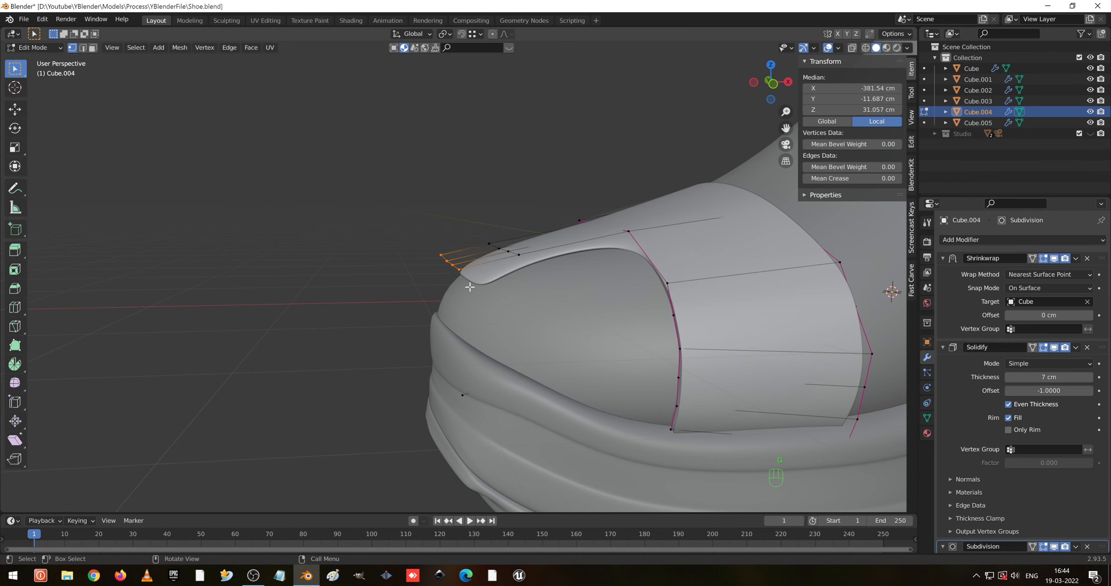
{"action": "left_click", "coordinate": [472, 316]}
- Try to extrude the toe extension's front edge -28.08 cm along Z, and undo the extrusion
{"action": "key", "text": "r"}
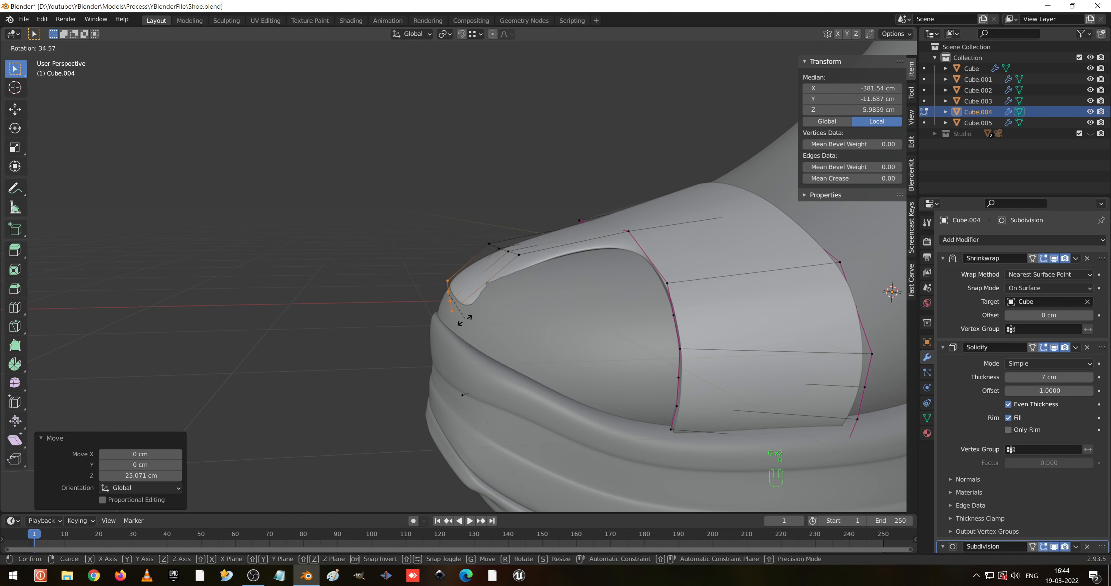
{"action": "right_click", "coordinate": [465, 323]}
{"action": "key", "text": "e"}
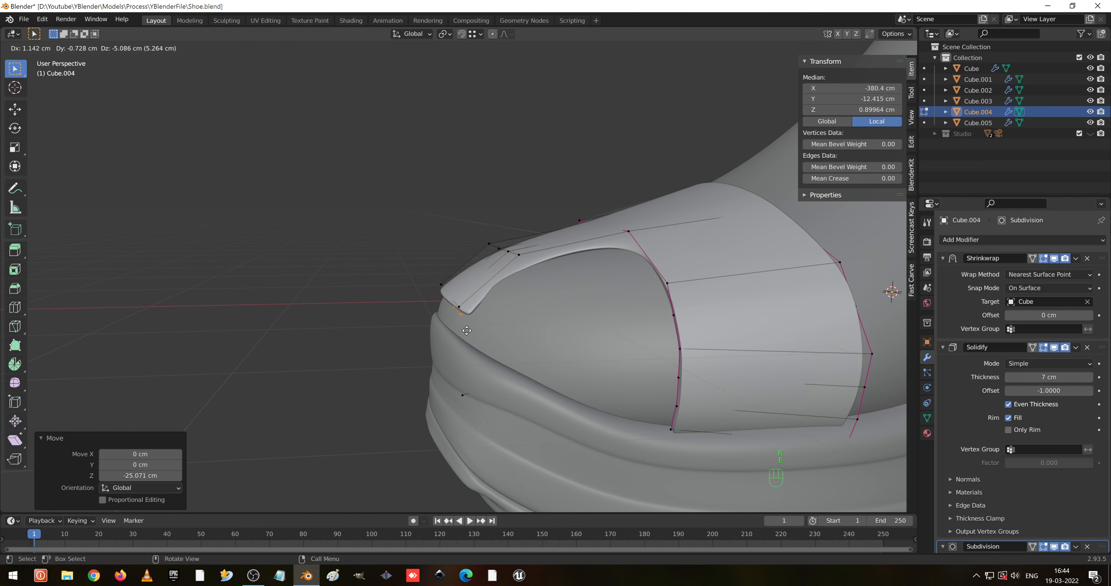
{"action": "key", "text": "z"}
{"action": "left_click", "coordinate": [470, 337]}
{"action": "middle_click_drag", "start_coordinate": [474, 341], "coordinate": [518, 257]}
{"action": "scroll", "coordinate": [523, 304], "scroll_direction": "up", "scroll_amount": 1}
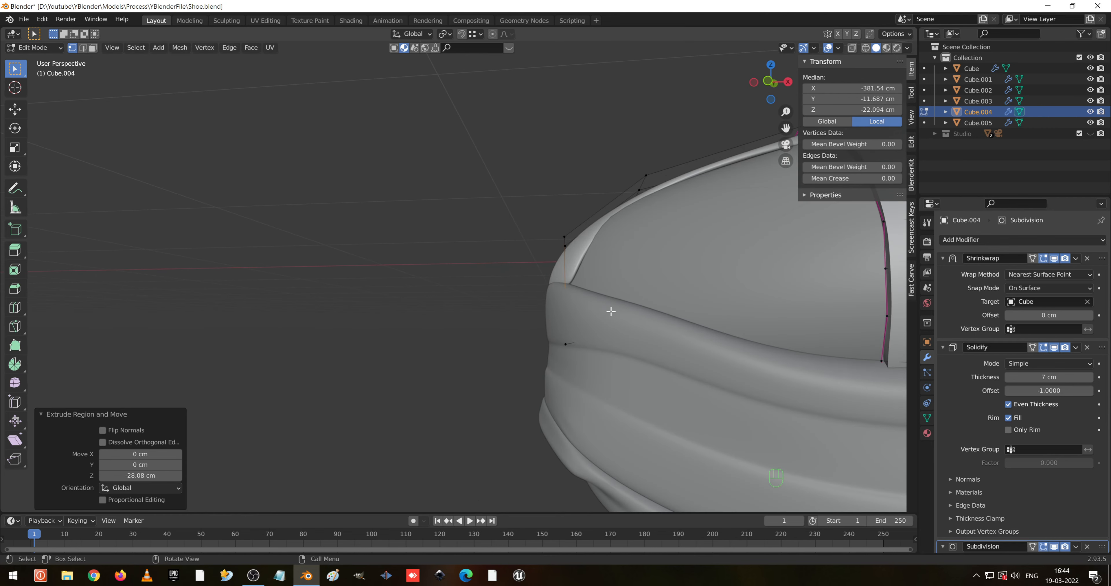
{"action": "middle_click_drag", "start_coordinate": [614, 312], "coordinate": [664, 312]}
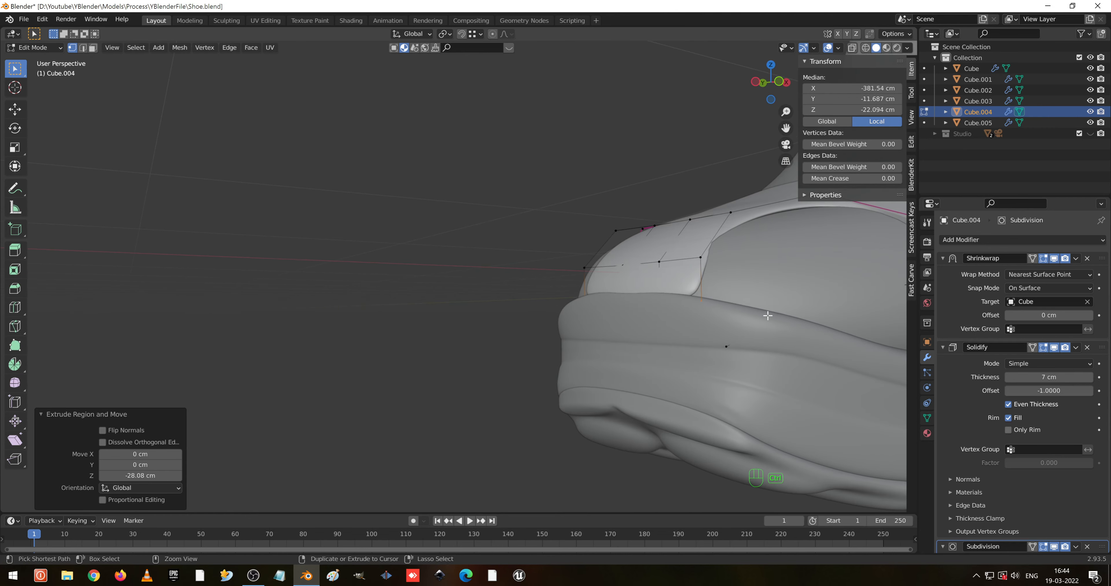
{"action": "key", "text": "ctrl+z"}
- Dissolve the stray strap vertex lying over the side of the sole near the toe
{"action": "left_click", "coordinate": [727, 347]}
{"action": "key", "text": "x"}
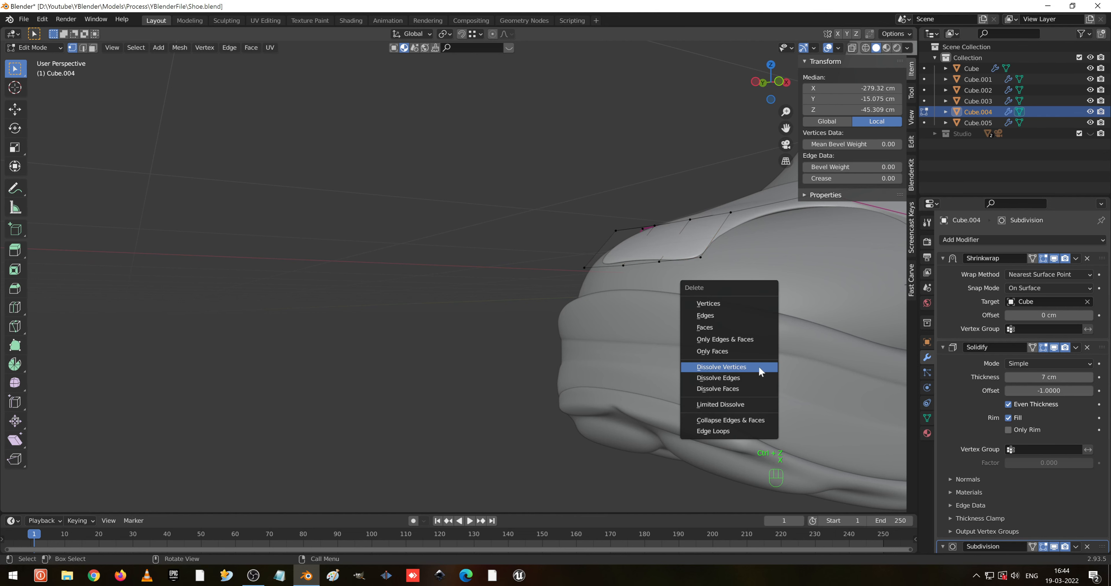
{"action": "left_click", "coordinate": [759, 366]}
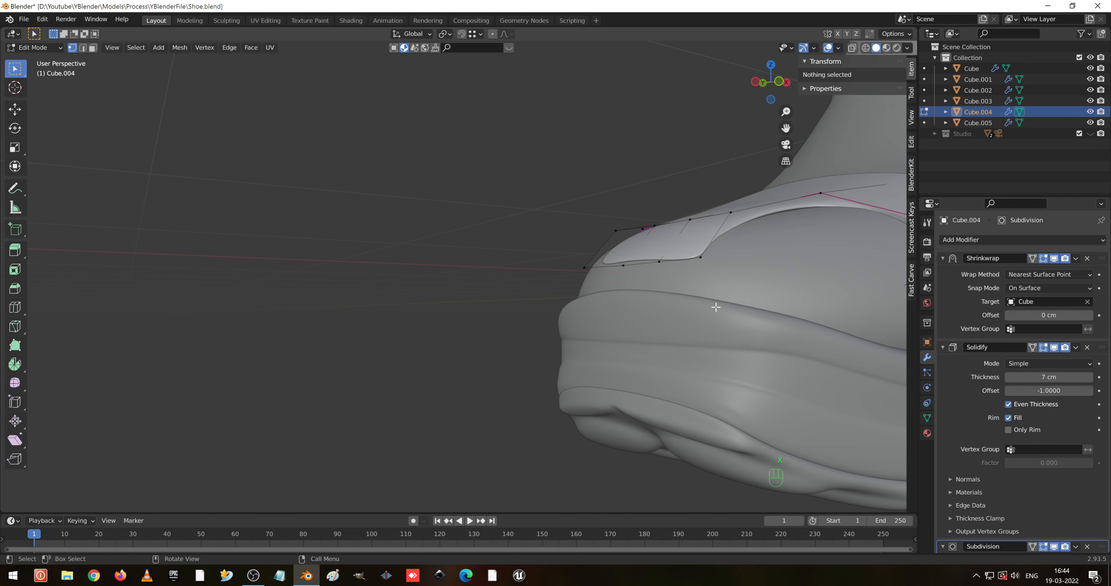
- Extrude the toe extension's front edge about -7.1 cm X, 2 cm Y, -21 cm Z, and again about 20 cm X, -1 cm Y, -19 cm Z
{"action": "middle_click_drag", "start_coordinate": [714, 308], "coordinate": [674, 304]}
{"action": "left_click_drag", "start_coordinate": [559, 233], "coordinate": [650, 288]}
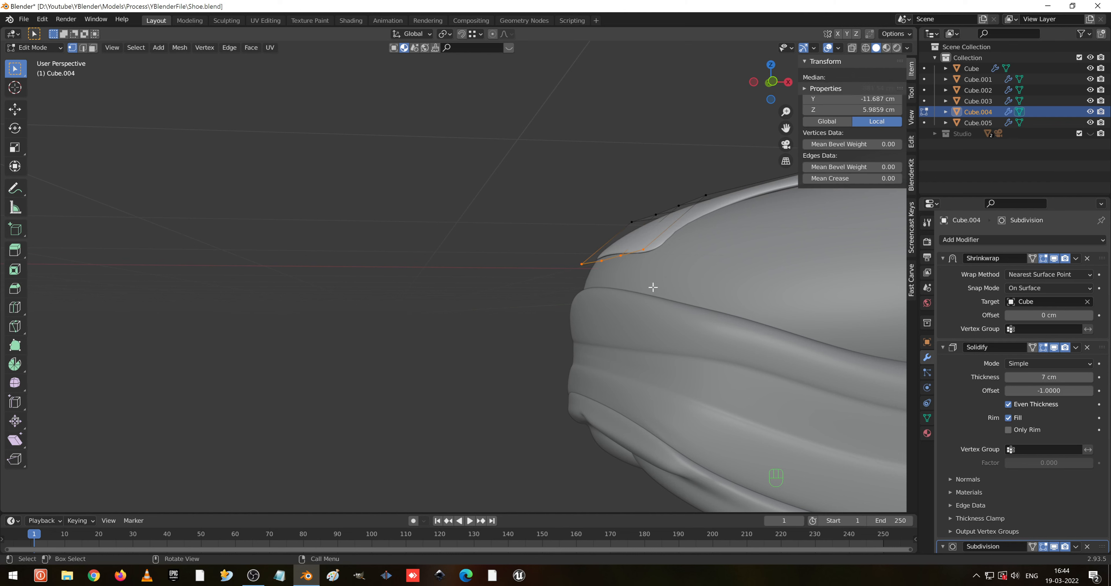
{"action": "key", "text": "e"}
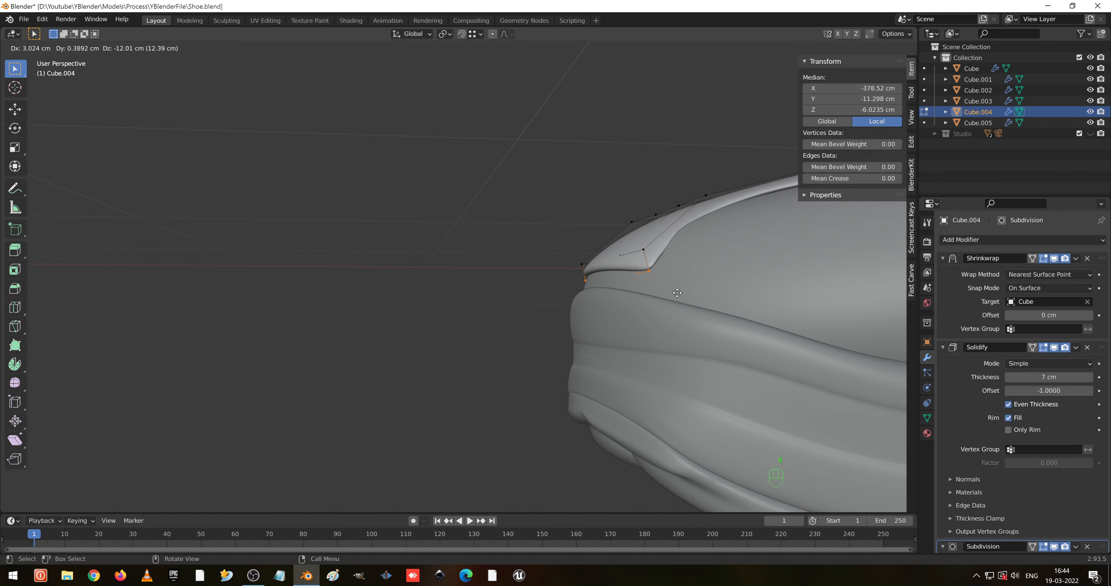
{"action": "left_click", "coordinate": [663, 307]}
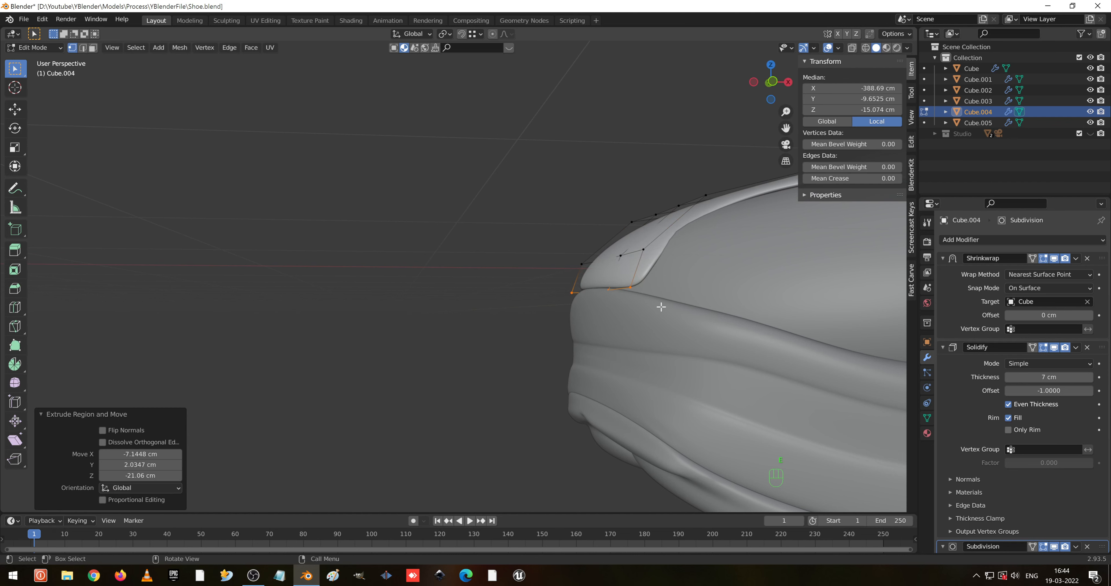
{"action": "key", "text": "e"}
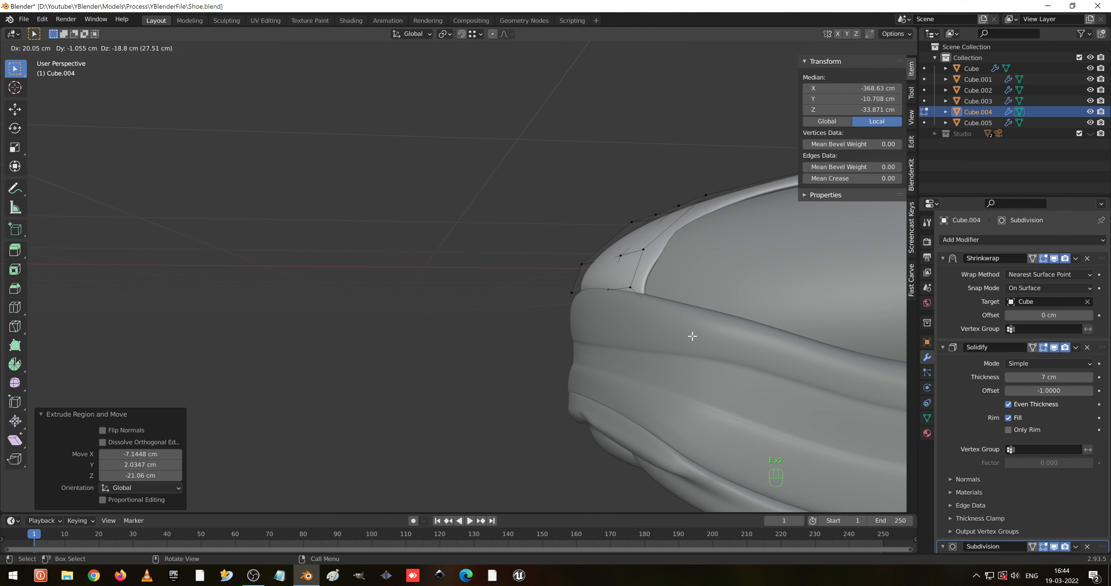
{"action": "left_click", "coordinate": [693, 336]}
- Add one centred loop cut across the toe extension between its rear and front rows
{"action": "key", "text": "ctrl+r"}
{"action": "left_click", "coordinate": [656, 232]}
{"action": "right_click", "coordinate": [656, 233]}
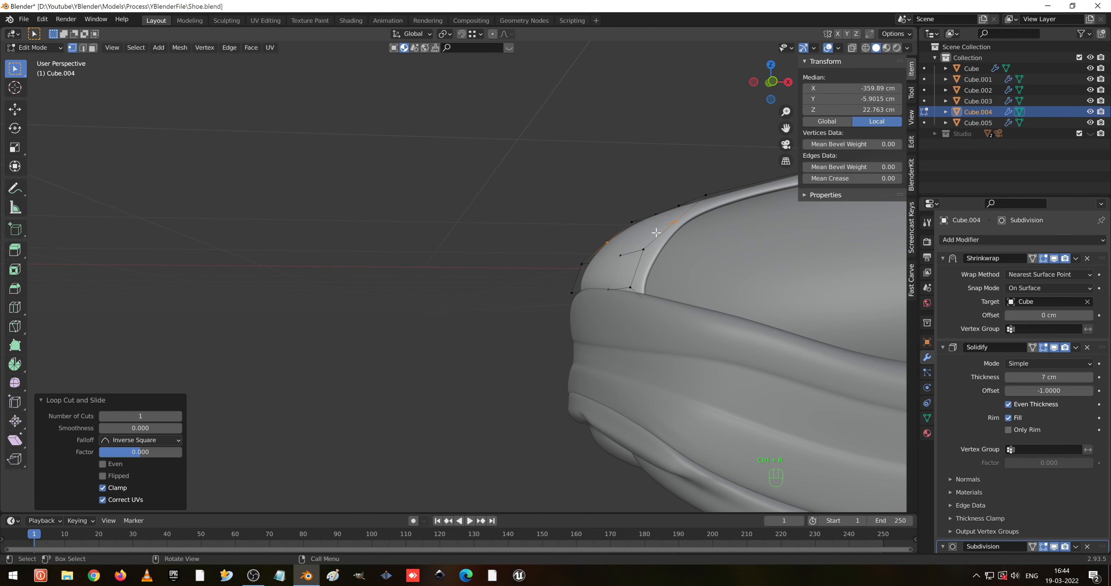
- Edge-slide the toe extension's rearmost vertex row back toward the front strap by a factor of -0.293
{"action": "middle_click_drag", "start_coordinate": [675, 216], "coordinate": [753, 234]}
{"action": "middle_click_drag", "start_coordinate": [609, 172], "coordinate": [608, 229], "text": "shift"}
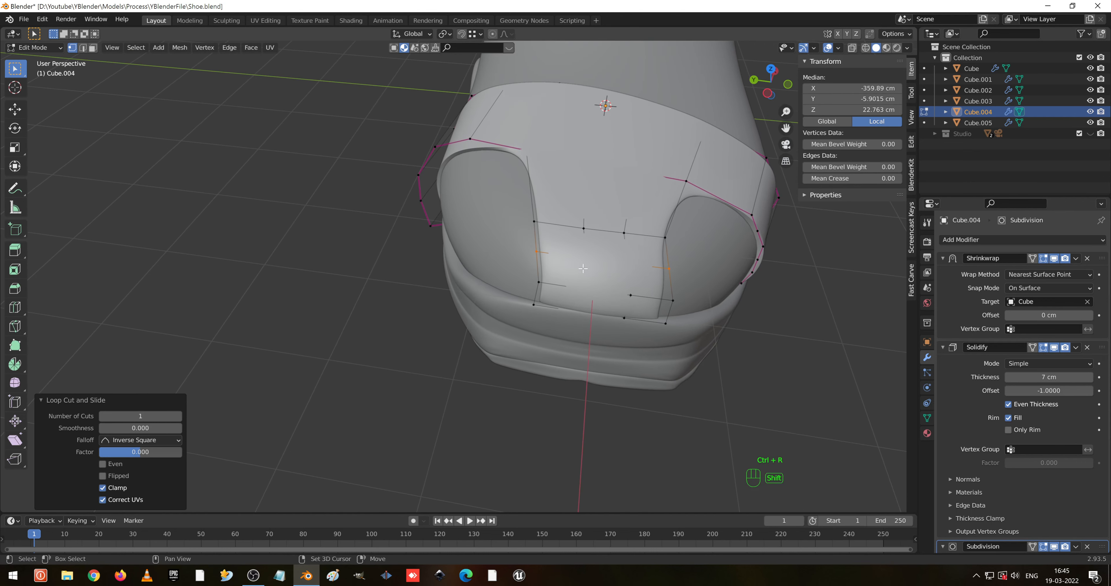
{"action": "middle_click_drag", "start_coordinate": [719, 286], "coordinate": [704, 317]}
{"action": "key", "text": "KP_7"}
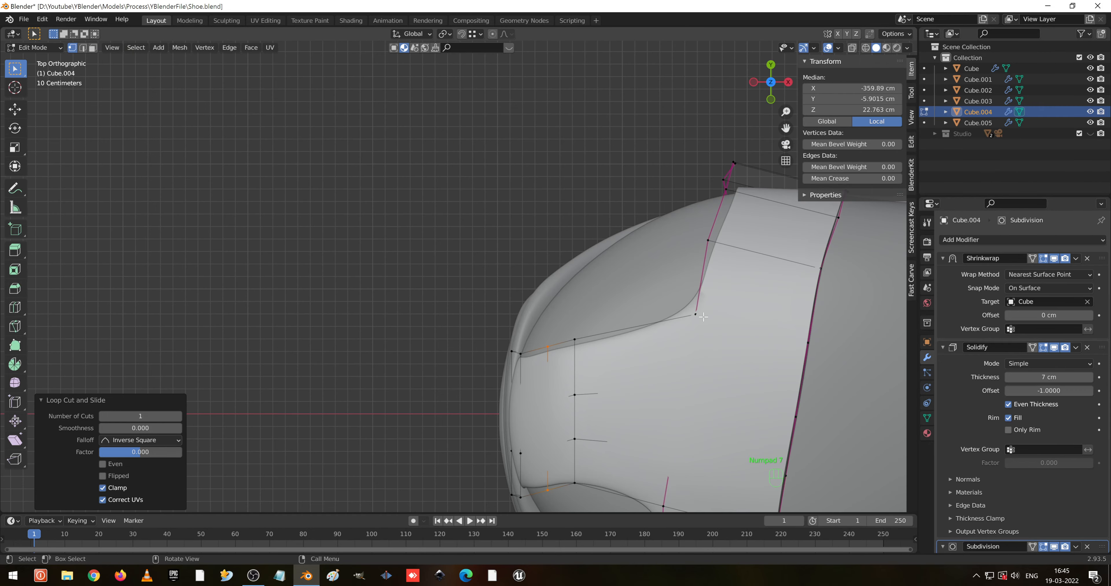
{"action": "middle_click_drag", "start_coordinate": [587, 358], "coordinate": [593, 278], "text": "shift"}
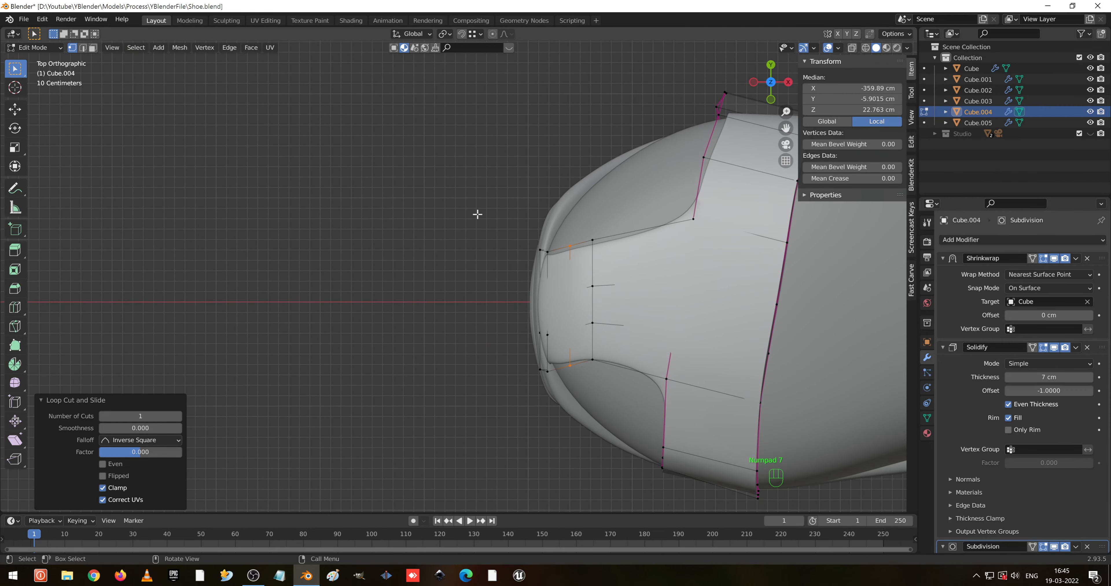
{"action": "left_click_drag", "start_coordinate": [485, 218], "coordinate": [629, 386]}
{"action": "key", "text": "b"}
{"action": "key", "text": "g"}
{"action": "key", "text": "g"}
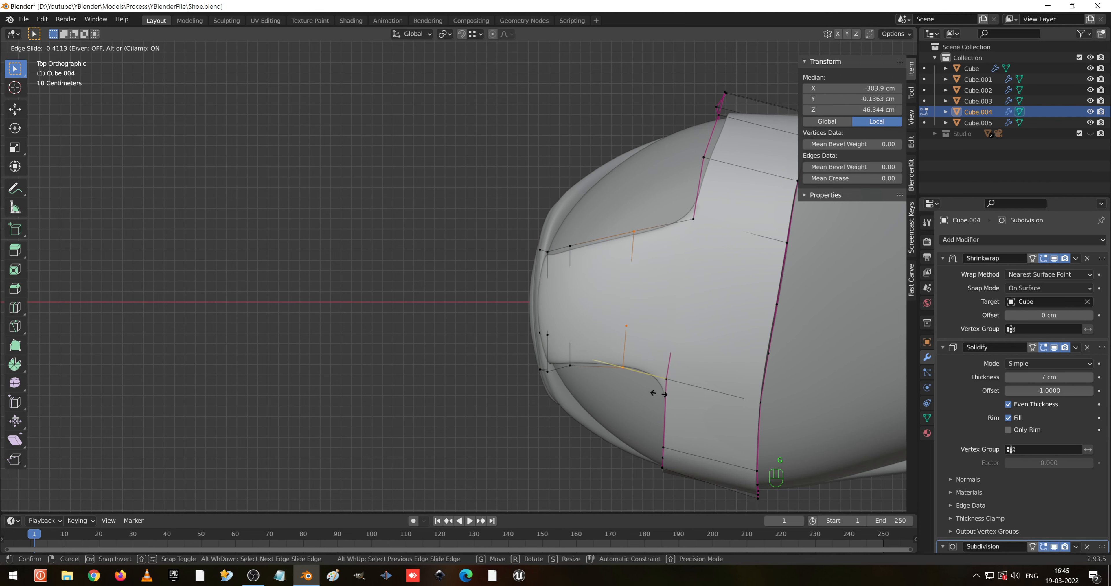
{"action": "left_click", "coordinate": [651, 393]}
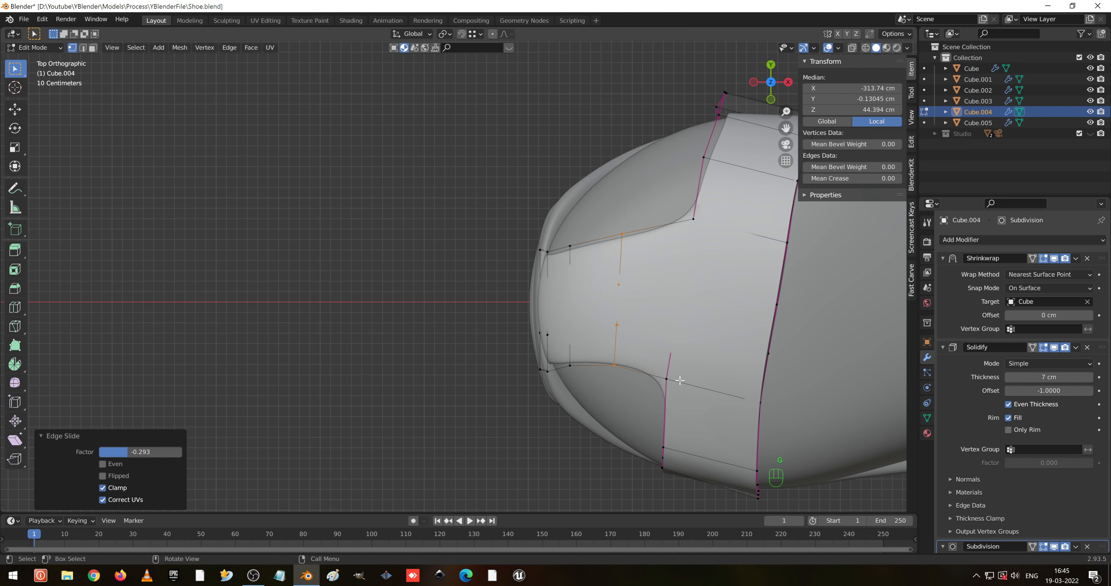
{"action": "key", "text": "s"}
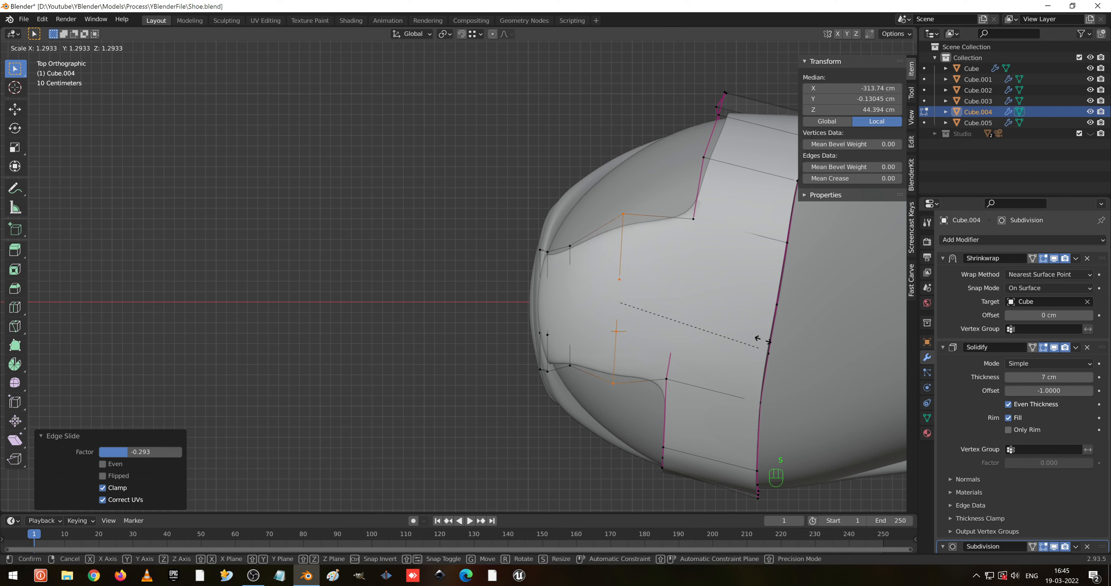
{"action": "right_click", "coordinate": [850, 291]}
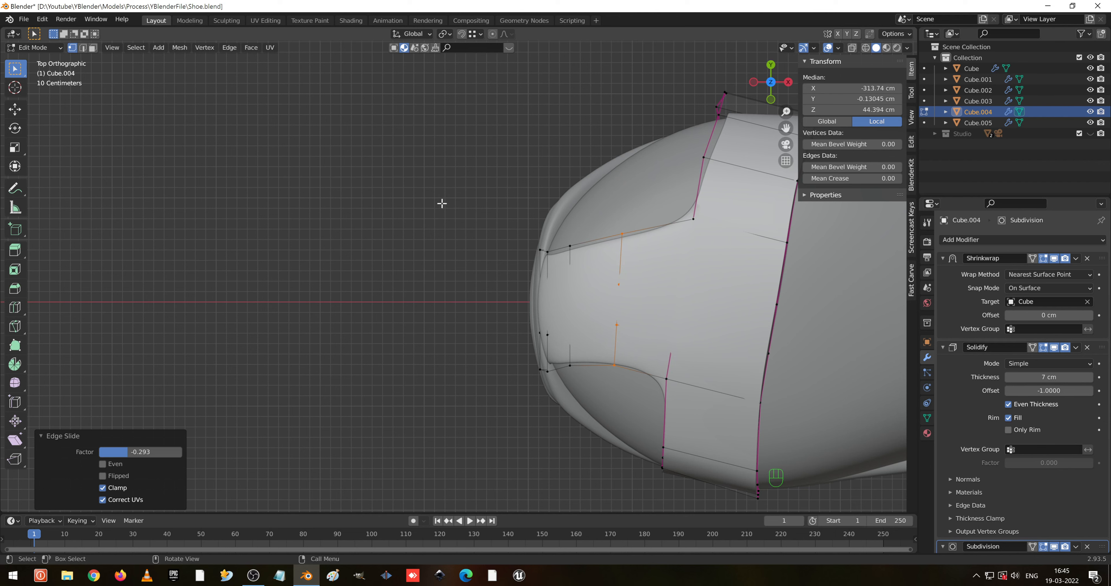
- Shift the whole toe extension about 3.39 cm X and 17.47 cm Y, and rotate it 9.39° about Z
{"action": "left_click_drag", "start_coordinate": [442, 203], "coordinate": [641, 407]}
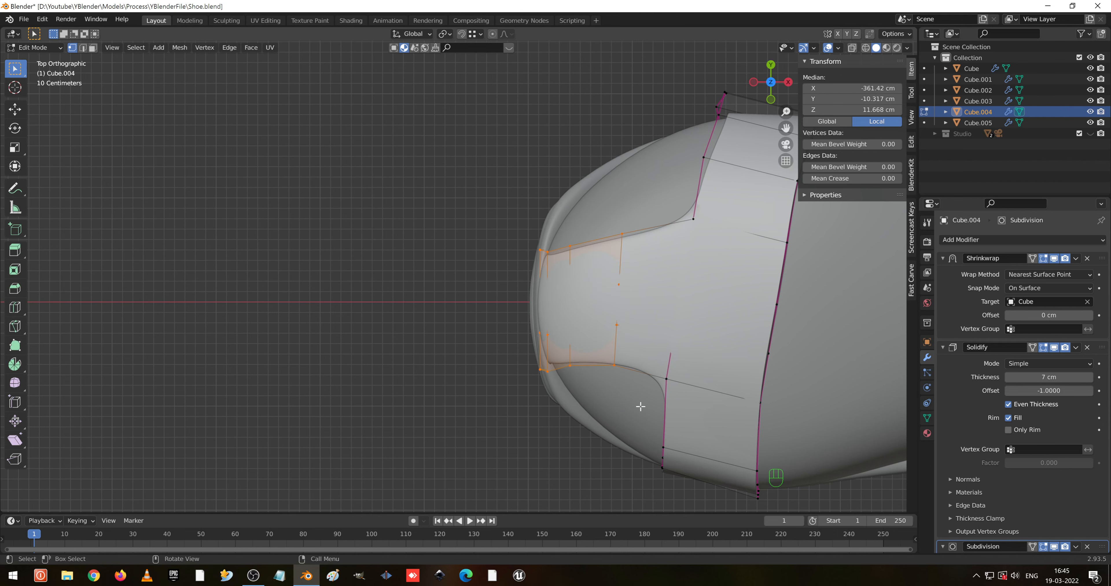
{"action": "key", "text": "g"}
{"action": "key", "text": "g"}
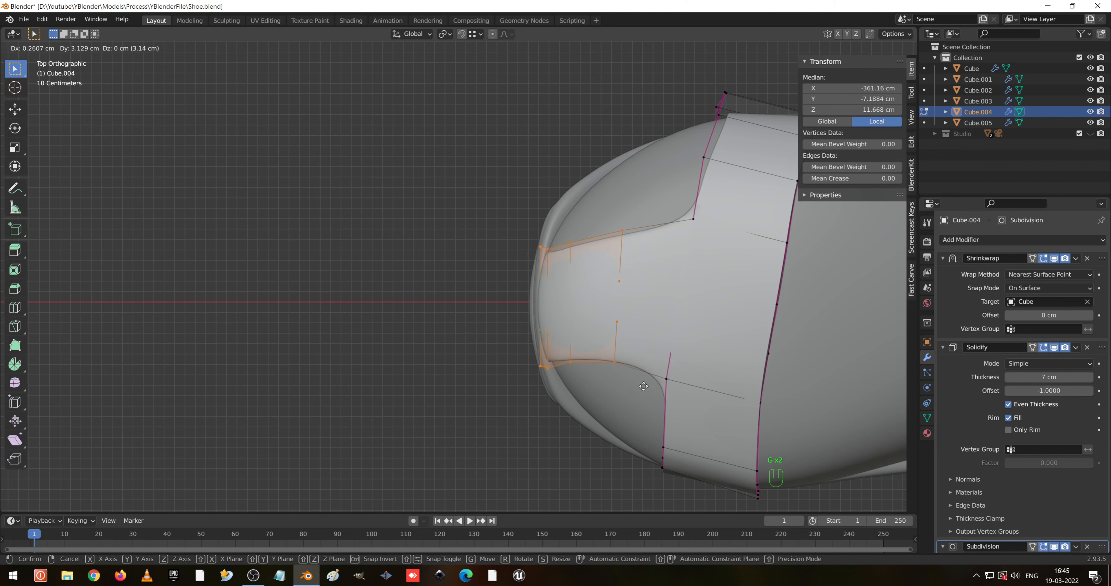
{"action": "left_click", "coordinate": [646, 374]}
{"action": "key", "text": "r"}
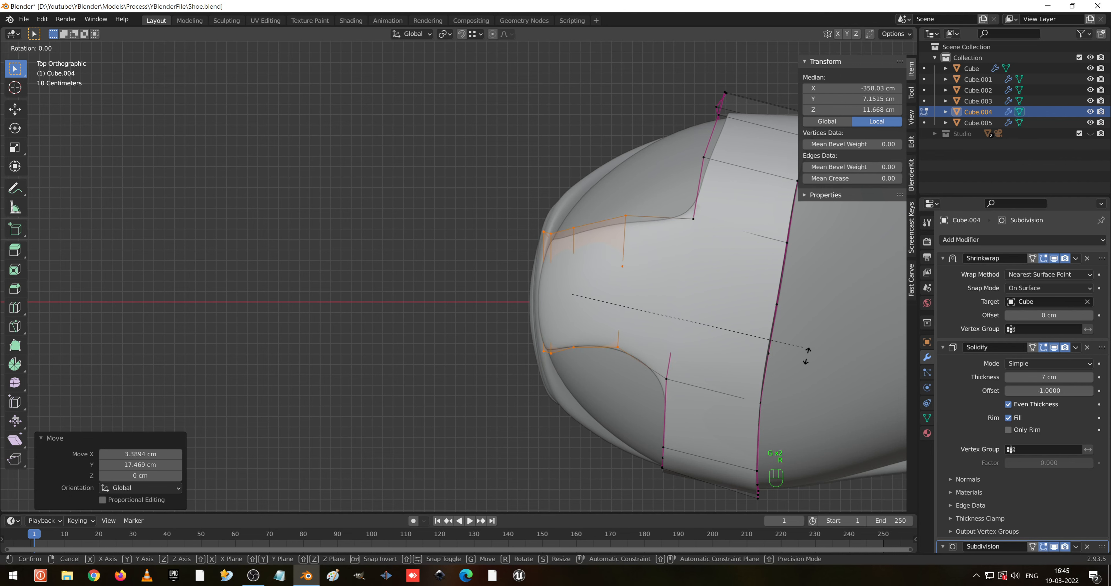
{"action": "left_click", "coordinate": [810, 392]}
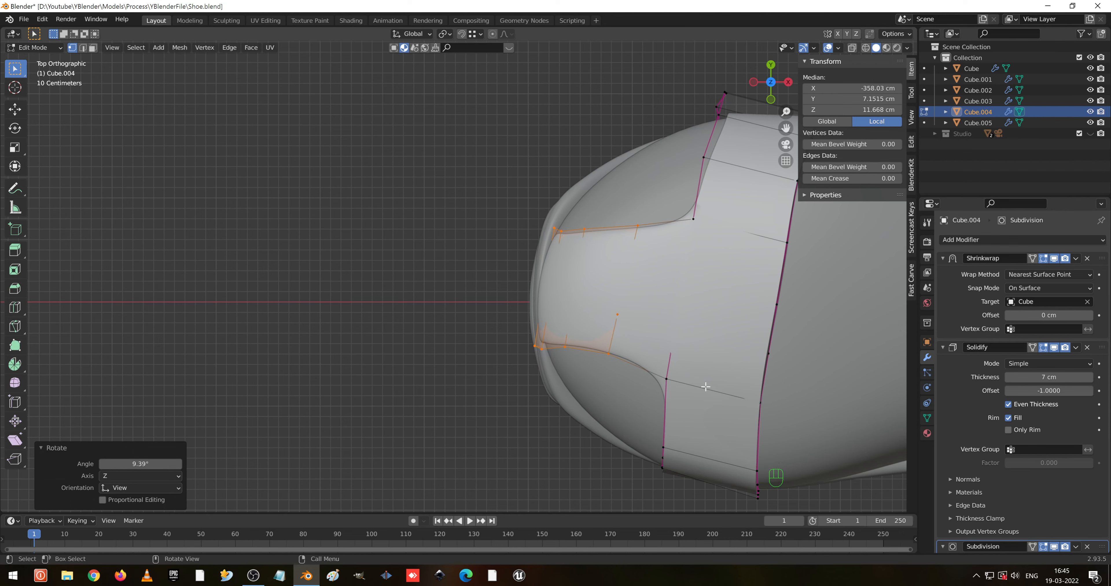
- Select the vertices along the toe extension's lower end and move them about -5.4 cm X, -2.4 cm Y and -6.6 cm Z
{"action": "middle_click_drag", "start_coordinate": [809, 393], "coordinate": [640, 347]}
{"action": "key", "text": "Tab"}
{"action": "left_click", "coordinate": [536, 278]}
{"action": "key", "text": "Tab"}
{"action": "left_click", "coordinate": [544, 345]}
{"action": "key", "text": "shift+z"}
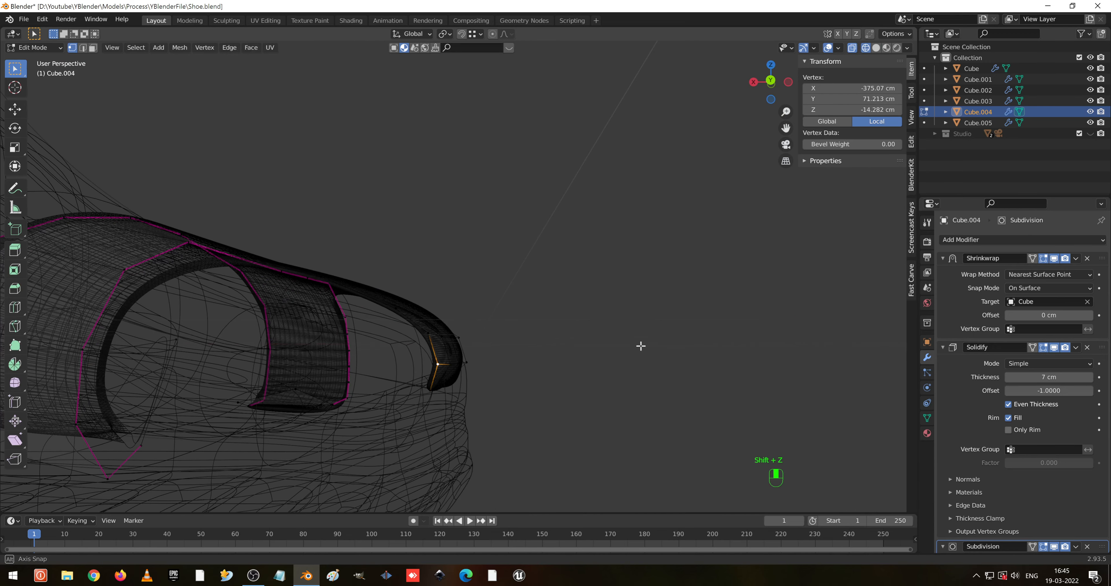
{"action": "middle_click_drag", "start_coordinate": [507, 376], "coordinate": [543, 365], "text": "shift"}
{"action": "left_click", "coordinate": [578, 354], "text": "shift"}
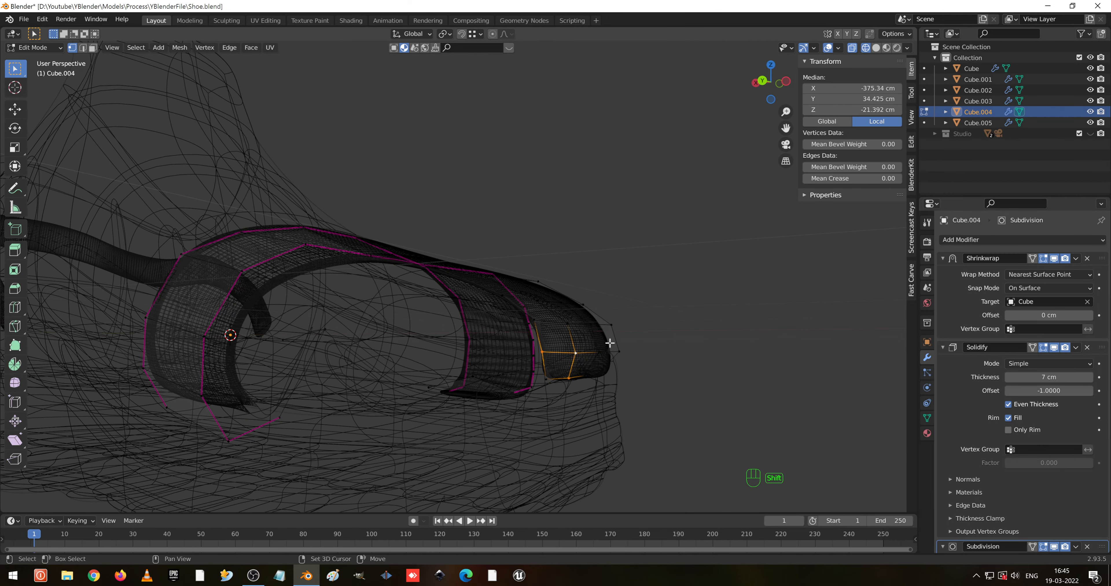
{"action": "left_click", "coordinate": [595, 379], "text": "shift"}
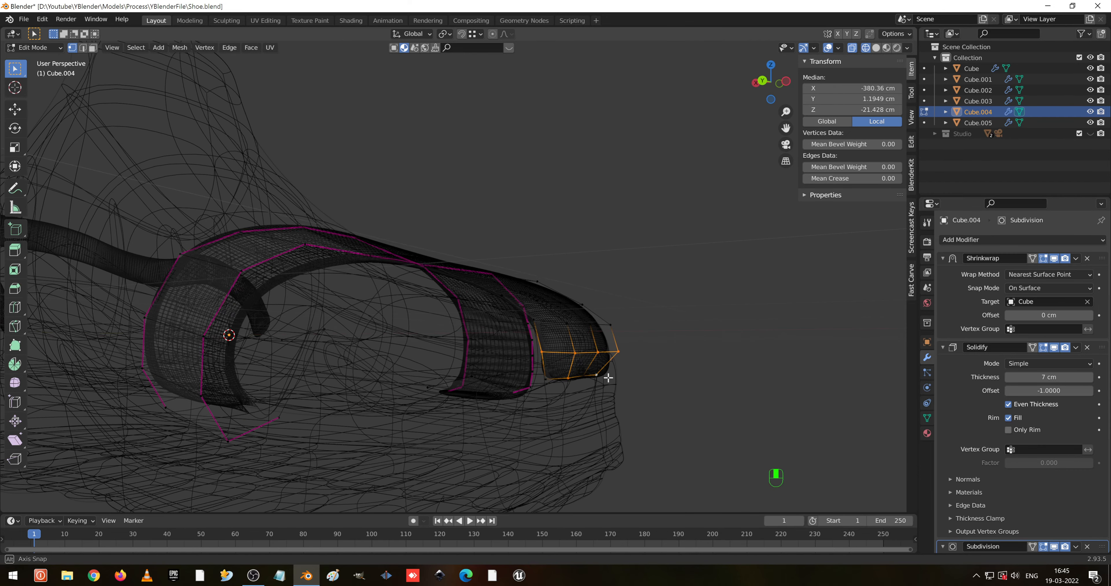
{"action": "middle_click_drag", "start_coordinate": [594, 379], "coordinate": [571, 374], "text": "shift"}
{"action": "scroll", "coordinate": [598, 387], "scroll_direction": "up", "scroll_amount": 5}
{"action": "key", "text": "shift+z"}
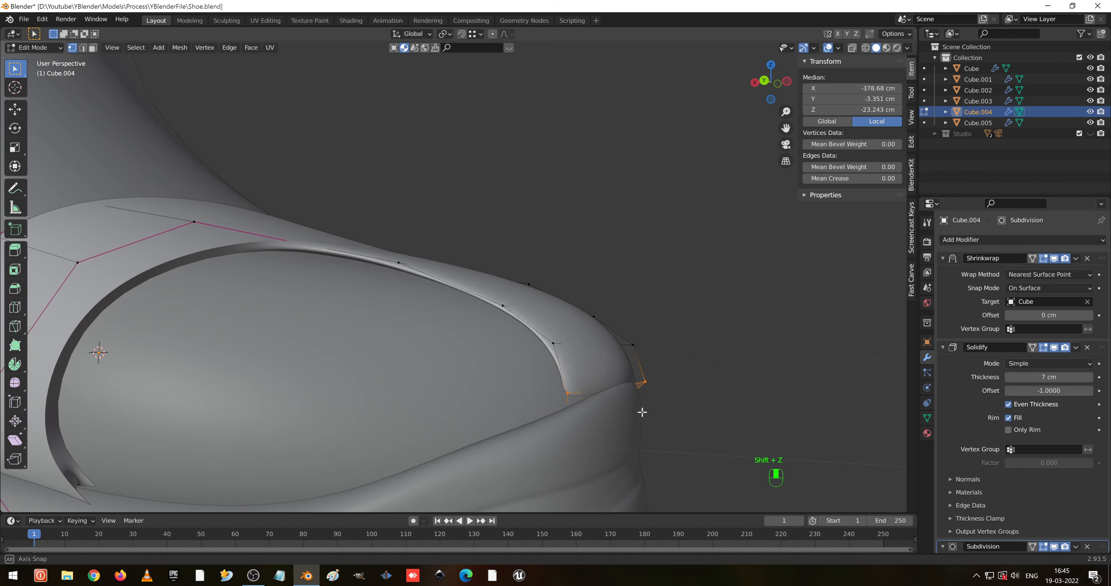
{"action": "key", "text": "g"}
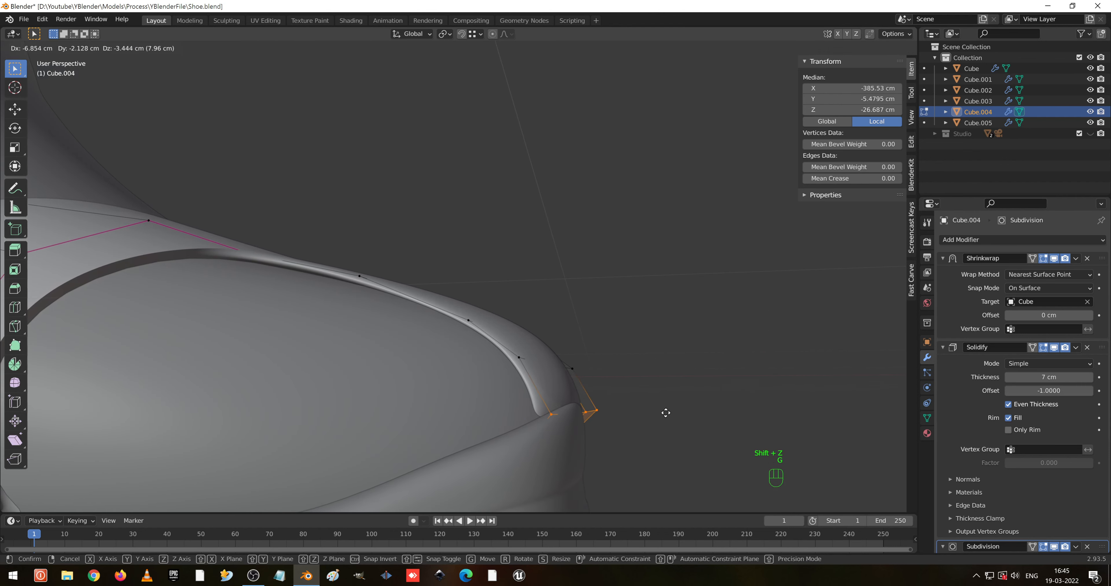
{"action": "left_click", "coordinate": [662, 419]}
- Move the two side vertices at the toe extension's lower end 12.942 cm along X
{"action": "middle_click_drag", "start_coordinate": [662, 419], "coordinate": [536, 409]}
{"action": "scroll", "coordinate": [536, 409], "scroll_direction": "down", "scroll_amount": 4}
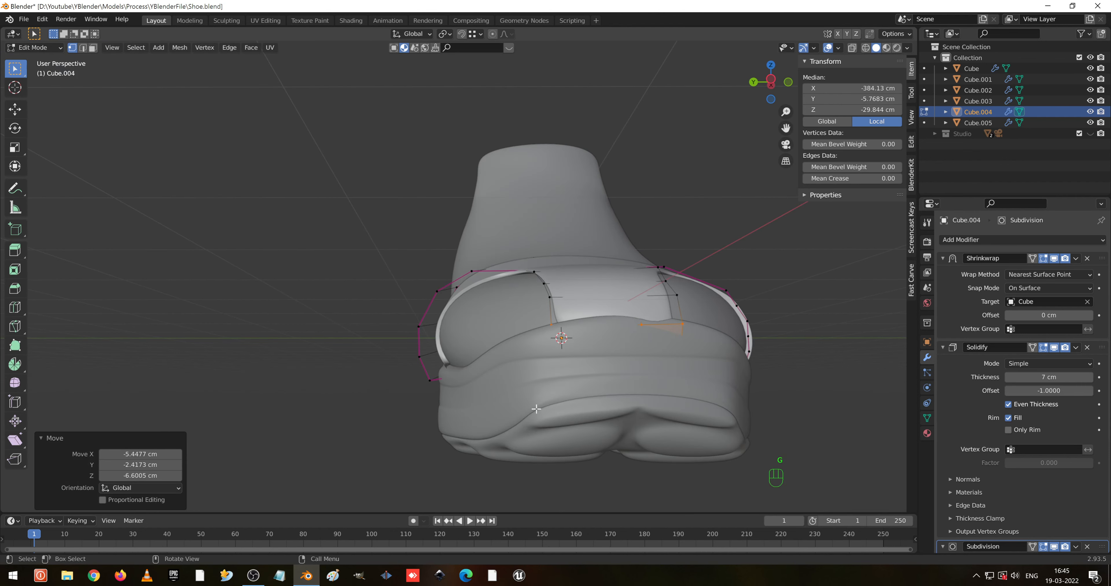
{"action": "middle_click_drag", "start_coordinate": [606, 410], "coordinate": [494, 424]}
{"action": "scroll", "coordinate": [494, 423], "scroll_direction": "up", "scroll_amount": 2}
{"action": "key", "text": "Tab"}
{"action": "scroll", "coordinate": [469, 352], "scroll_direction": "up", "scroll_amount": 2}
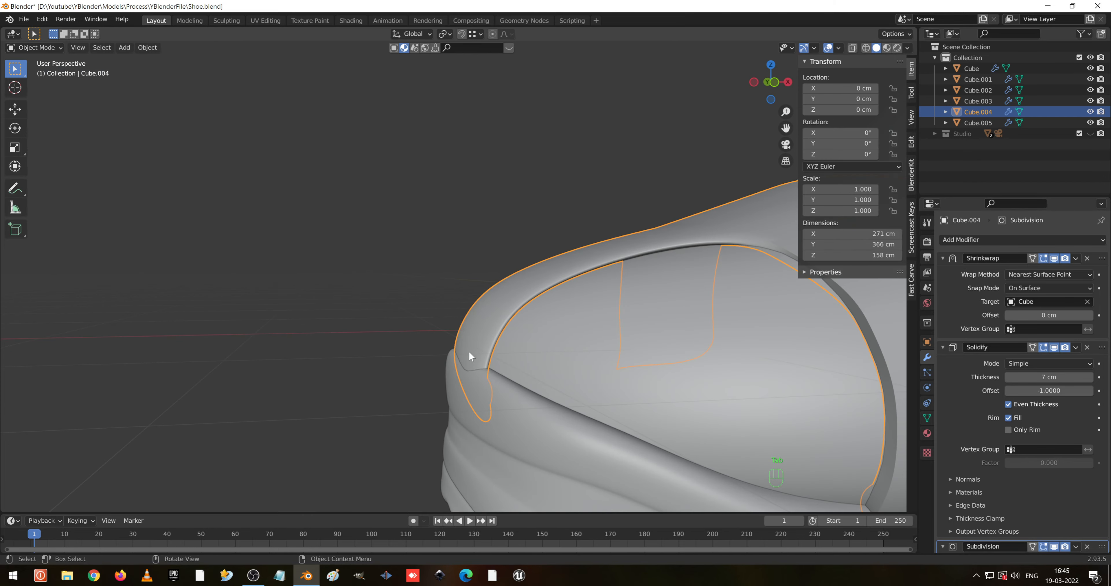
{"action": "key", "text": "Tab"}
{"action": "left_click", "coordinate": [466, 386]}
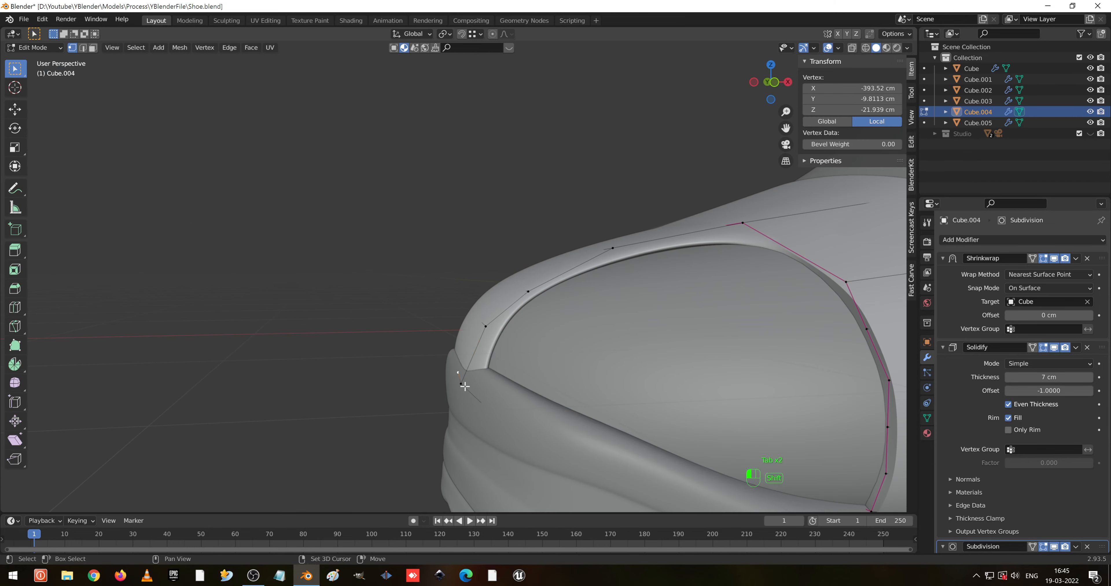
{"action": "left_click", "coordinate": [464, 387], "text": "shift"}
{"action": "key", "text": "g"}
{"action": "key", "text": "x"}
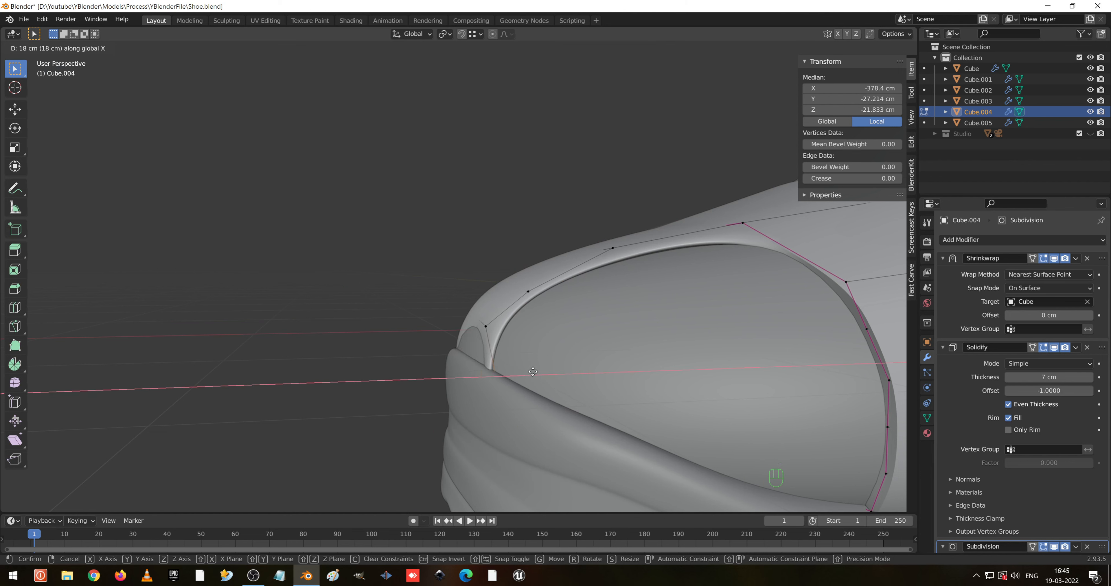
{"action": "left_click", "coordinate": [526, 372]}
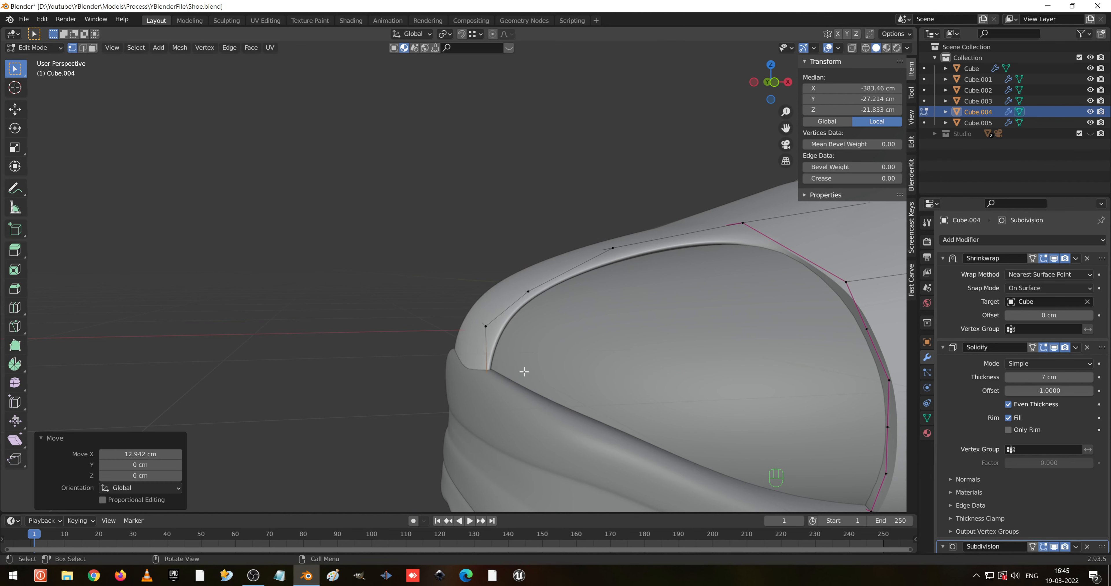
- Add a centred loop cut across the lower end of the toe extension
{"action": "key", "text": "ctrl+r"}
{"action": "left_click", "coordinate": [482, 359]}
{"action": "right_click", "coordinate": [482, 358]}
{"action": "middle_click_drag", "start_coordinate": [483, 358], "coordinate": [742, 344]}
- Undo the last loop cut and the X shift of the two side vertices, back to Object Mode
{"action": "key", "text": "ctrl+z"}
{"action": "key", "text": "ctrl+z"}
{"action": "key", "text": "ctrl+z"}
{"action": "key", "text": "ctrl+z"}
{"action": "key", "text": "ctrl+z"}
{"action": "key", "text": "ctrl+z"}
{"action": "key", "text": "ctrl+z"}
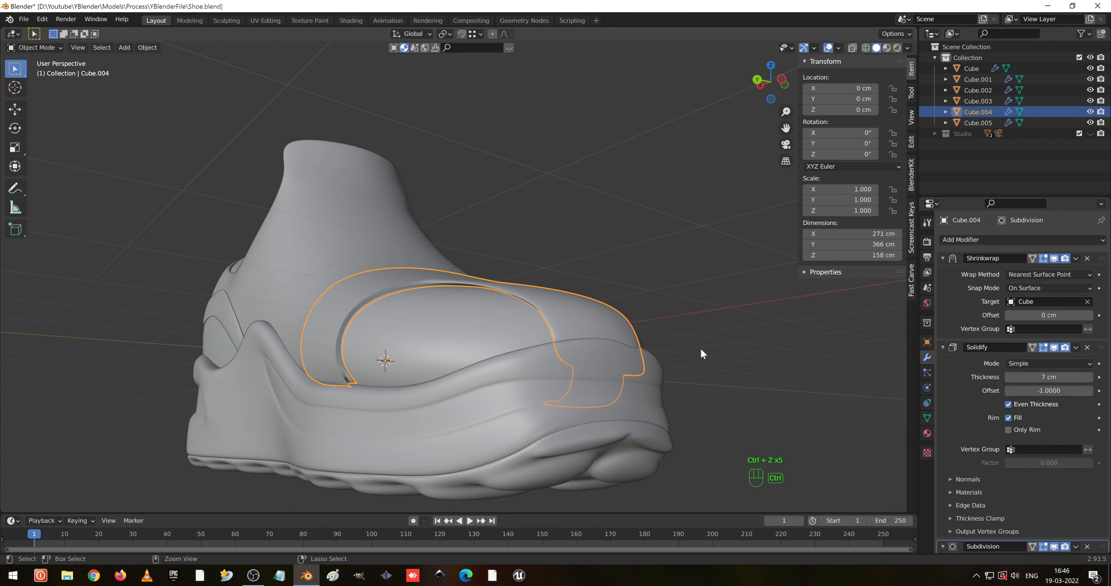
- Move the two corner vertices at the toe extension's lower end individually to refine its edge along the sole, then return to Object Mode
{"action": "middle_click_drag", "start_coordinate": [701, 350], "coordinate": [643, 358]}
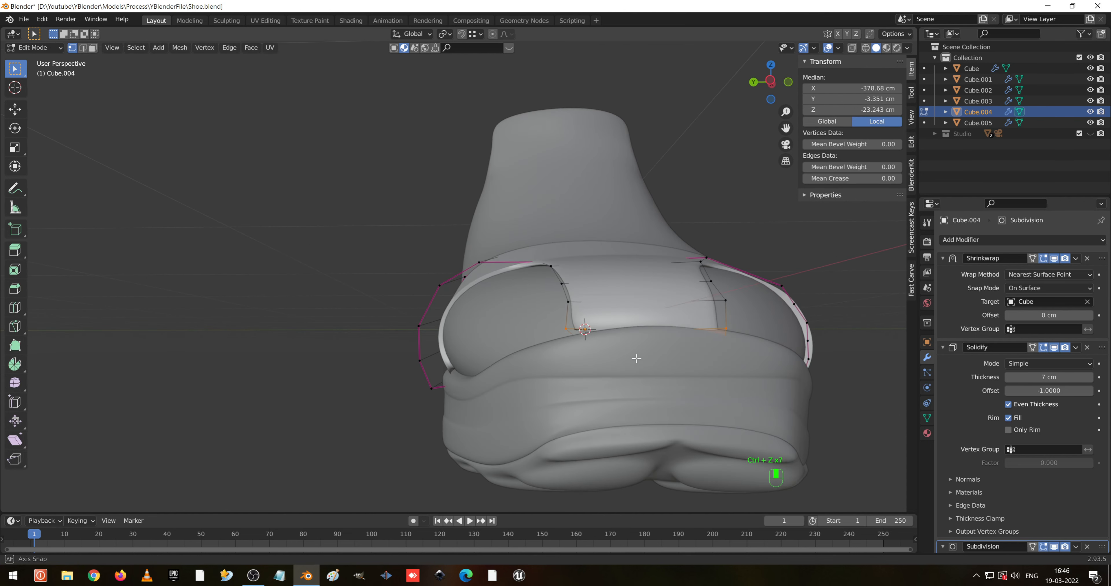
{"action": "scroll", "coordinate": [691, 352], "scroll_direction": "up", "scroll_amount": 3}
{"action": "left_click", "coordinate": [628, 348]}
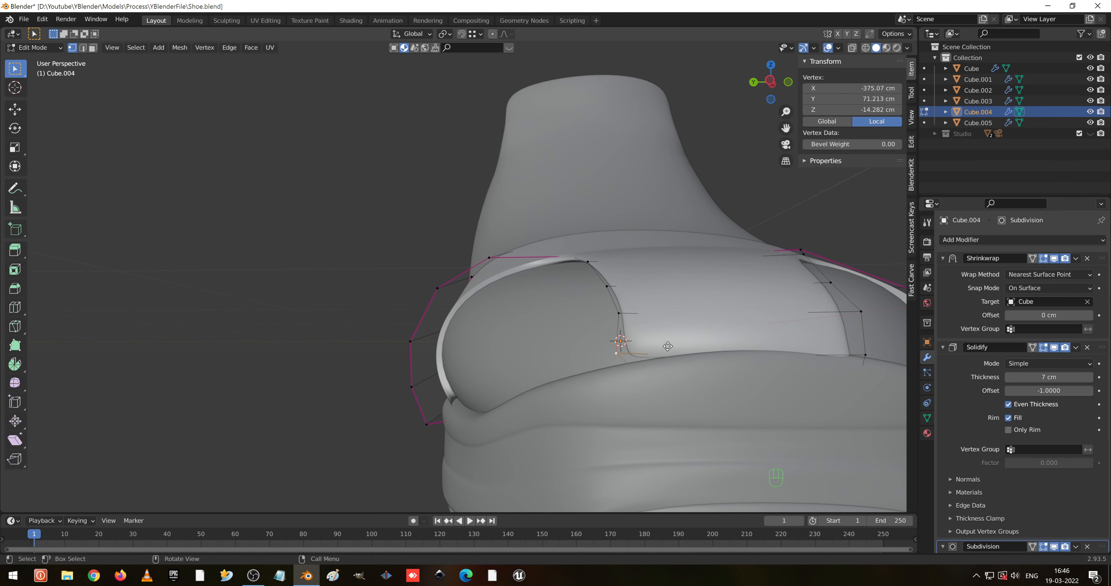
{"action": "key", "text": "g"}
{"action": "left_click", "coordinate": [677, 369]}
{"action": "left_click", "coordinate": [840, 357]}
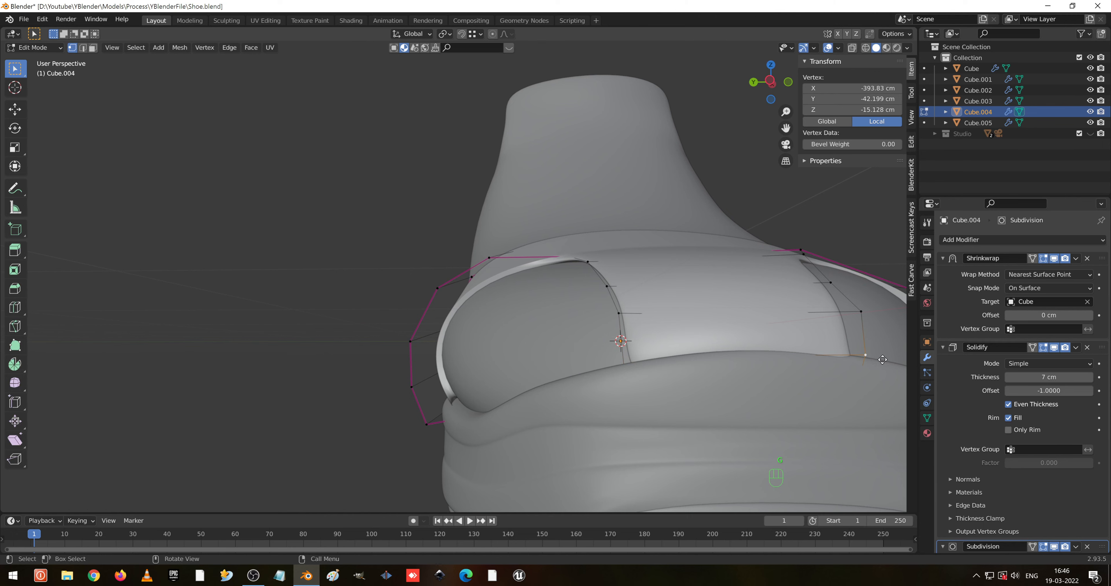
{"action": "key", "text": "g"}
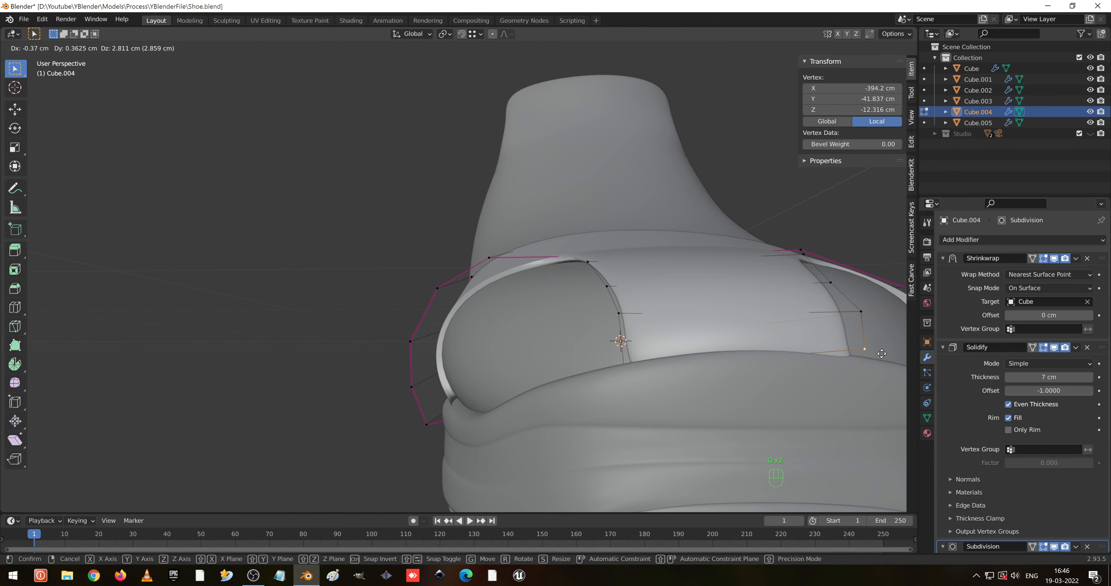
{"action": "left_click", "coordinate": [883, 355]}
{"action": "middle_click_drag", "start_coordinate": [882, 355], "coordinate": [625, 352]}
{"action": "scroll", "coordinate": [741, 364], "scroll_direction": "down", "scroll_amount": 10}
{"action": "key", "text": "Tab"}
- Examine the front strap and its toe extension from the front and from above
{"action": "middle_click_drag", "start_coordinate": [645, 248], "coordinate": [500, 416], "text": "shift"}
{"action": "scroll", "coordinate": [519, 385], "scroll_direction": "up", "scroll_amount": 5}
{"action": "left_click", "coordinate": [504, 396]}
{"action": "scroll", "coordinate": [487, 429], "scroll_direction": "up", "scroll_amount": 4}
{"action": "left_click", "coordinate": [561, 439]}
{"action": "middle_click_drag", "start_coordinate": [561, 439], "coordinate": [555, 498]}
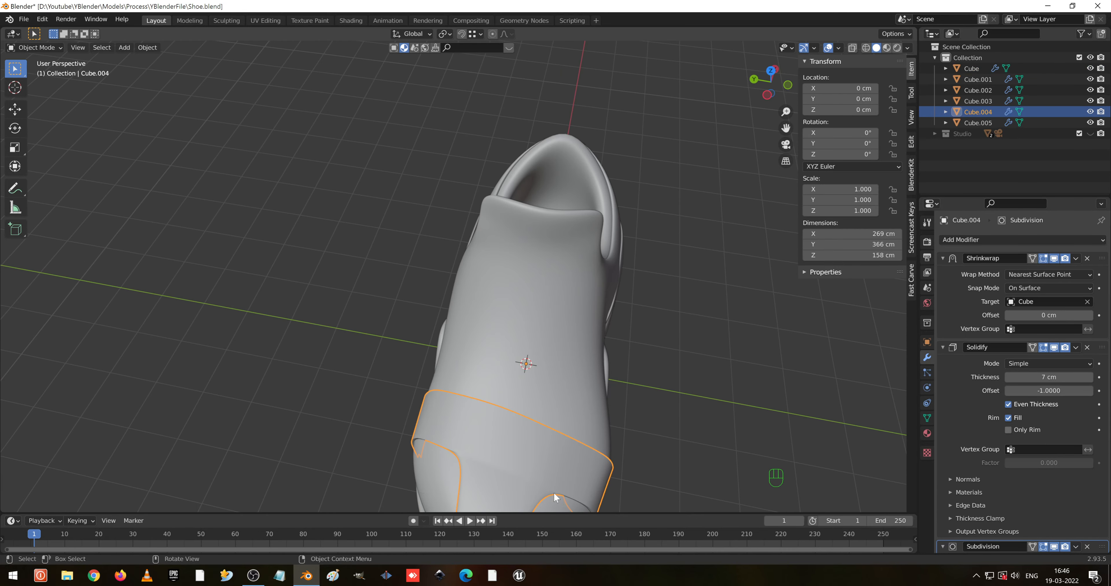
{"action": "middle_click_drag", "start_coordinate": [534, 460], "coordinate": [570, 351], "text": "shift"}
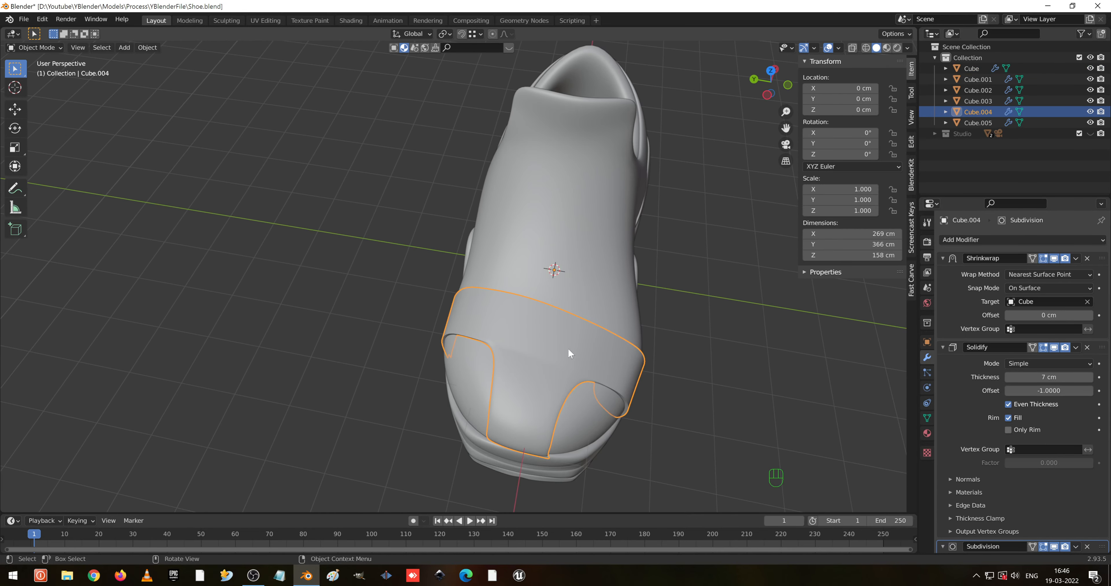
{"action": "middle_click_drag", "start_coordinate": [568, 350], "coordinate": [573, 389]}
- Duplicate the two middle faces of the front strap in top view, moving the copy 123.9 cm X and -10.012 cm Y
{"action": "key", "text": "KP_7"}
{"action": "scroll", "coordinate": [499, 379], "scroll_direction": "up", "scroll_amount": 4}
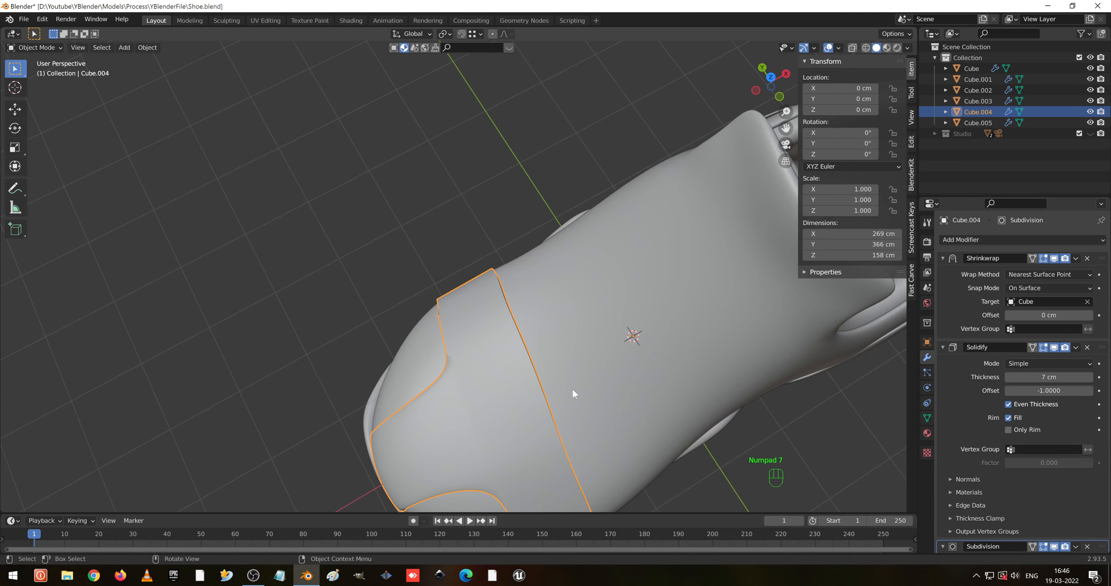
{"action": "key", "text": "Tab"}
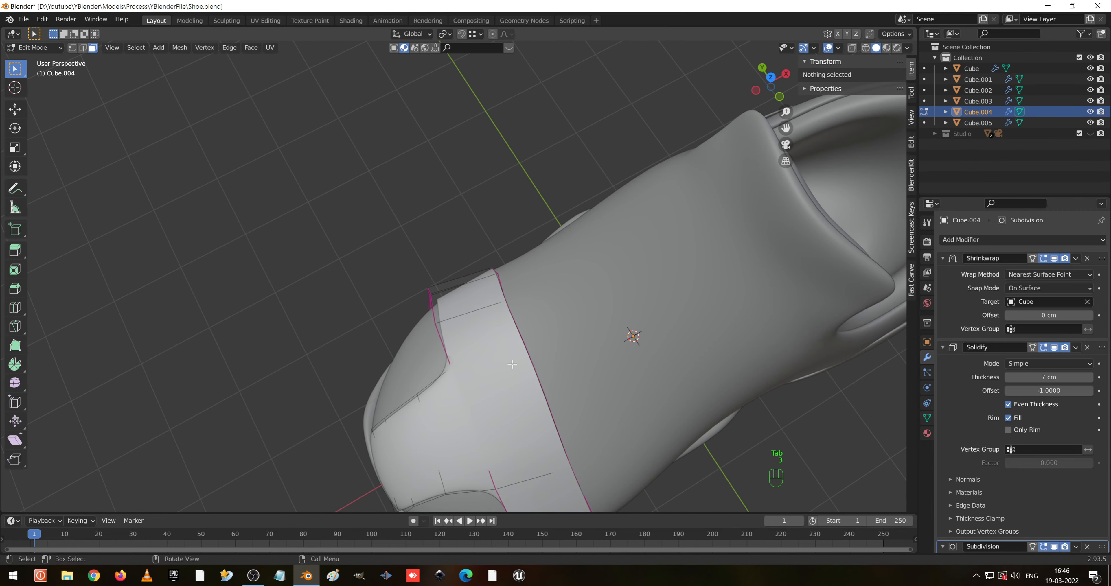
{"action": "left_click", "coordinate": [521, 394], "text": "shift"}
{"action": "middle_click_drag", "start_coordinate": [588, 402], "coordinate": [609, 385]}
{"action": "key", "text": "KP_7"}
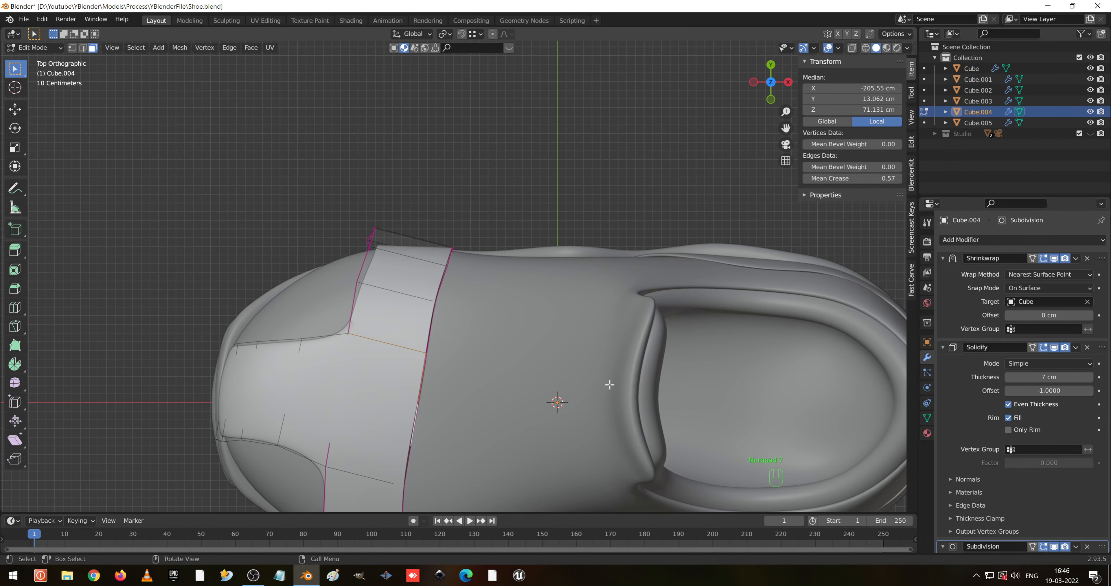
{"action": "key", "text": "shift+d"}
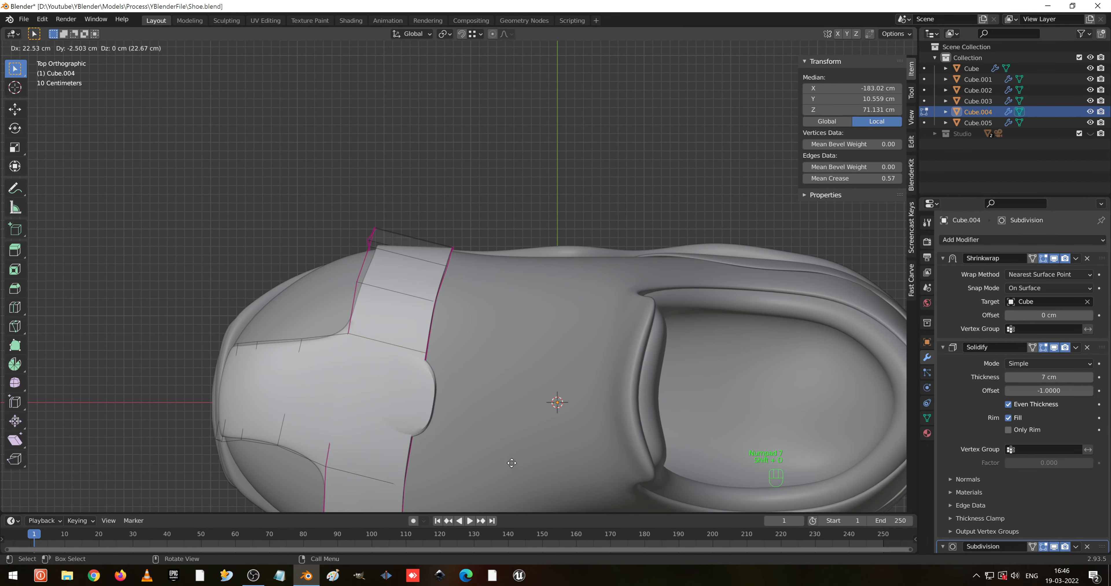
{"action": "left_click", "coordinate": [582, 470]}
- Raise the duplicated faces 100.45 cm along Z, above the instep
{"action": "middle_click_drag", "start_coordinate": [580, 470], "coordinate": [573, 376]}
{"action": "key", "text": "g"}
{"action": "key", "text": "z"}
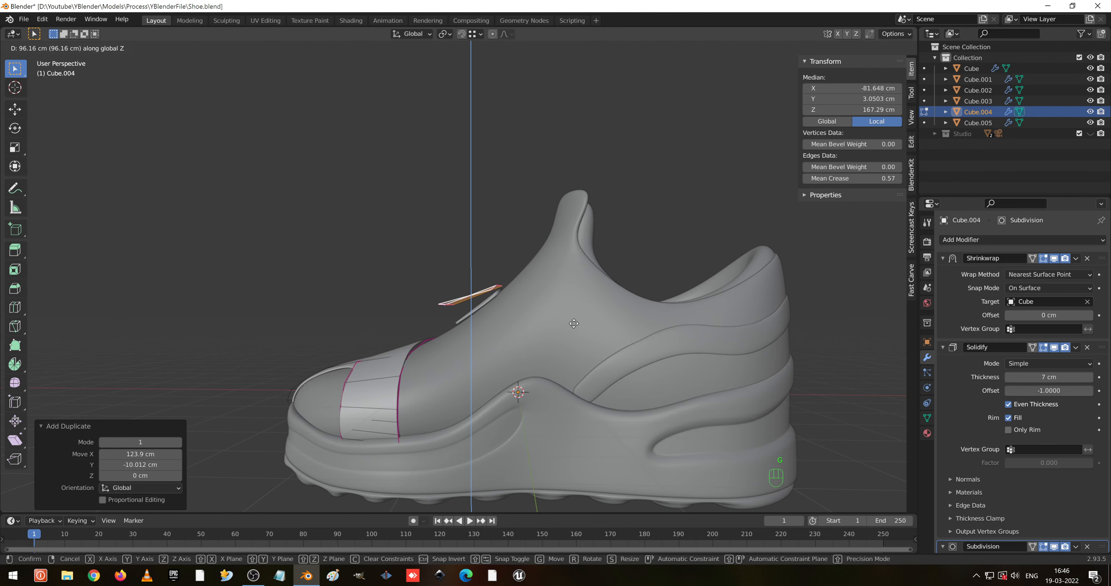
{"action": "left_click", "coordinate": [589, 324]}
- Align the duplicated faces with the instep slope in front view: rotate -26.7°, move 28.113 cm X and -13.516 cm Z, then rotate 5.52°
{"action": "key", "text": "KP_1"}
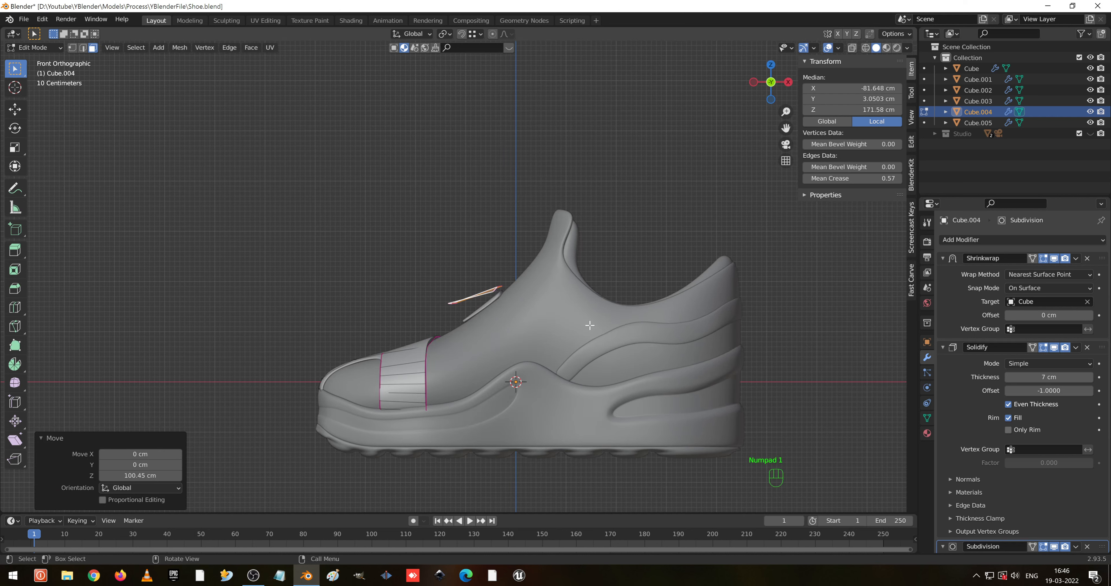
{"action": "key", "text": "r"}
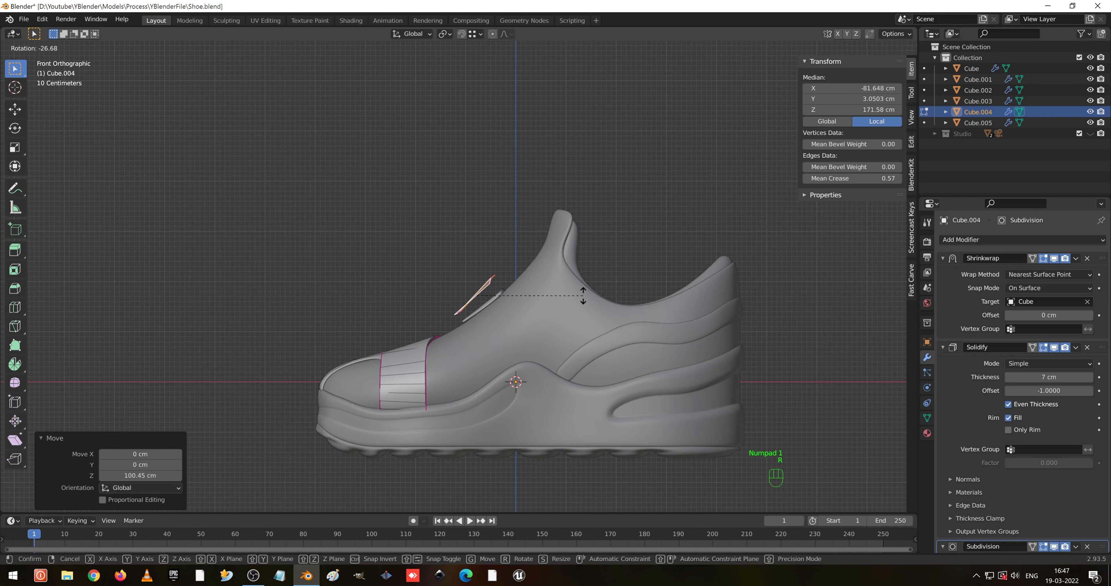
{"action": "left_click", "coordinate": [583, 295]}
{"action": "key", "text": "g"}
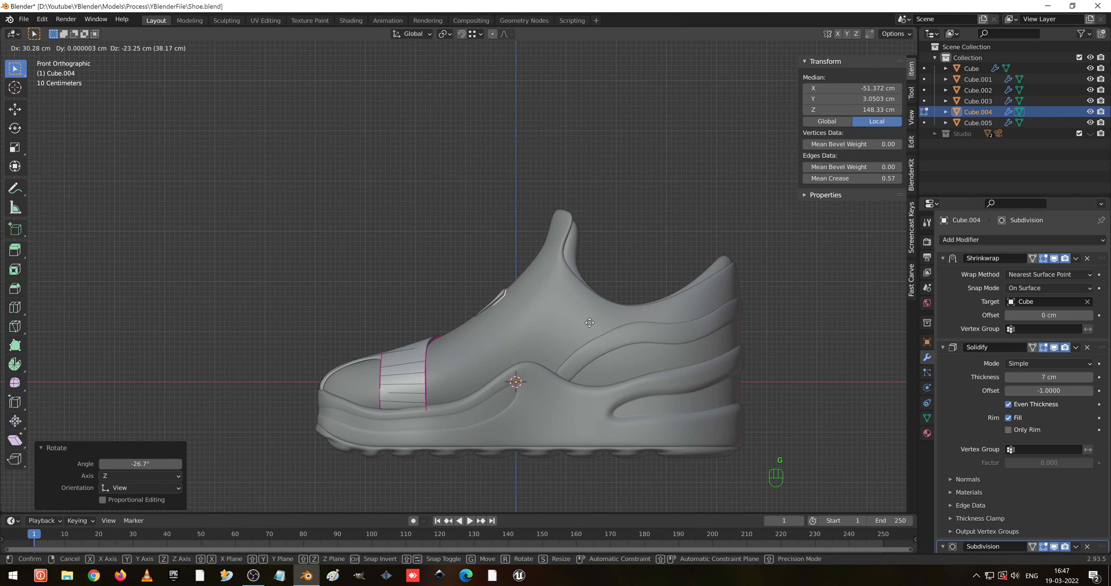
{"action": "left_click", "coordinate": [590, 317]}
{"action": "key", "text": "r"}
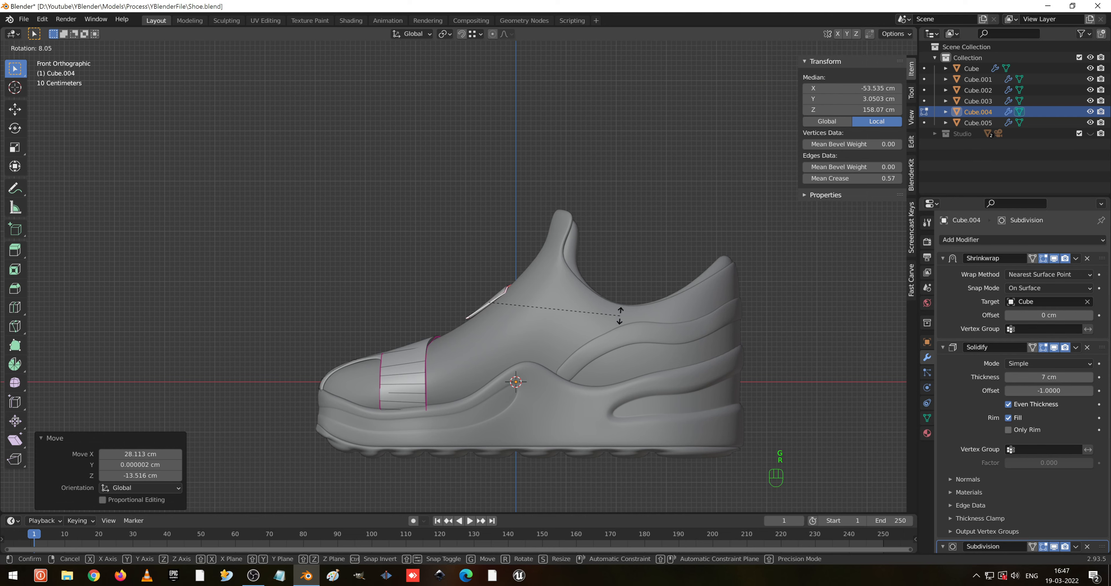
{"action": "left_click", "coordinate": [622, 311]}
- Rotate the duplicated faces -12.3° in left view and move them 7.5089 cm Y and 112.01 cm Z
{"action": "middle_click_drag", "start_coordinate": [621, 311], "coordinate": [637, 341]}
{"action": "key", "text": "KP_1"}
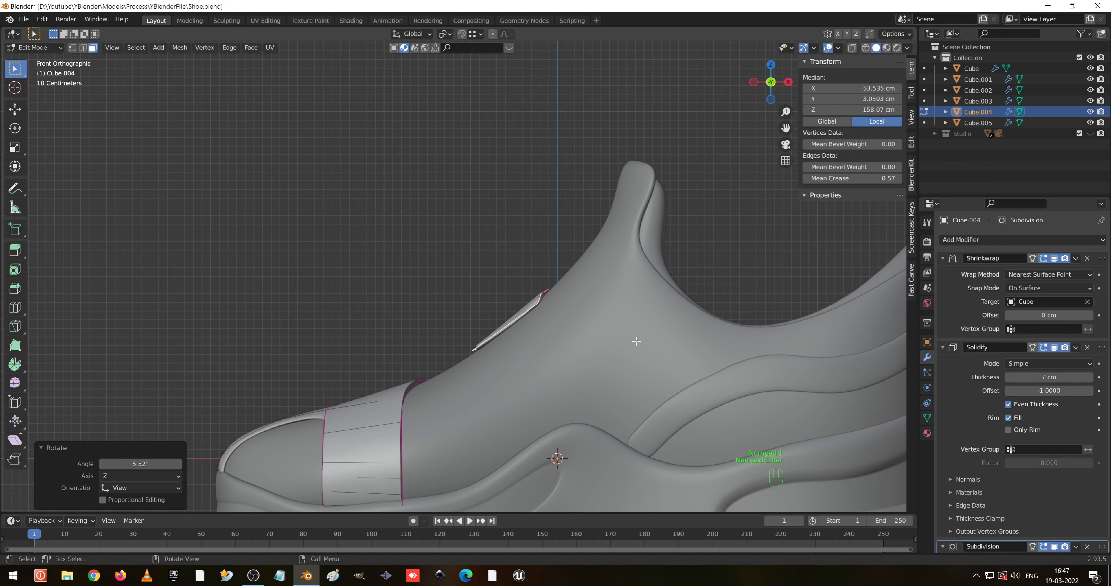
{"action": "key", "text": "KP_3"}
{"action": "key", "text": "ctrl+KP_3"}
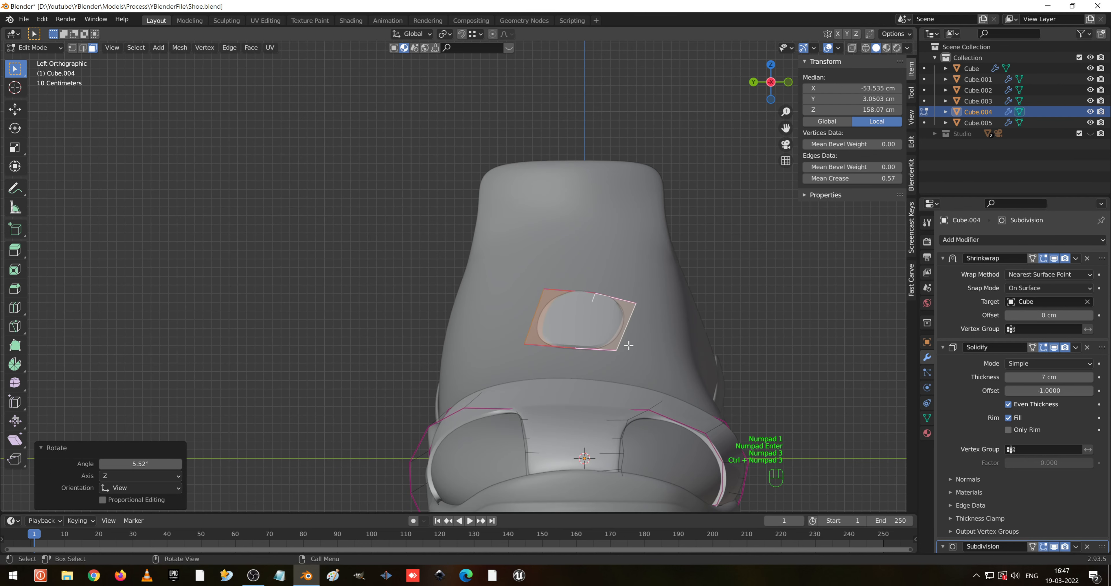
{"action": "key", "text": "r"}
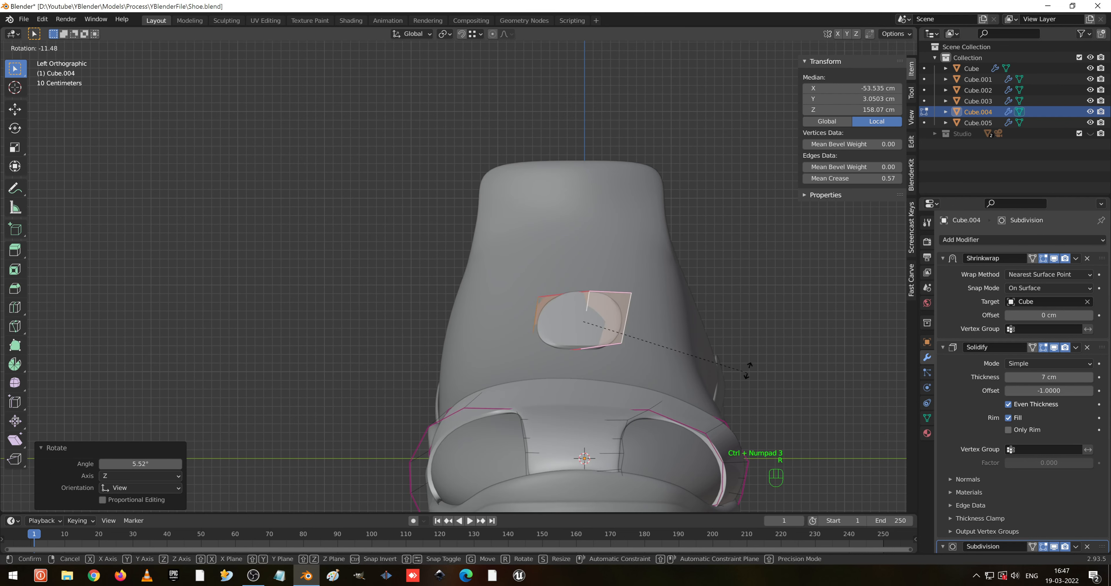
{"action": "left_click", "coordinate": [748, 371]}
{"action": "key", "text": "g"}
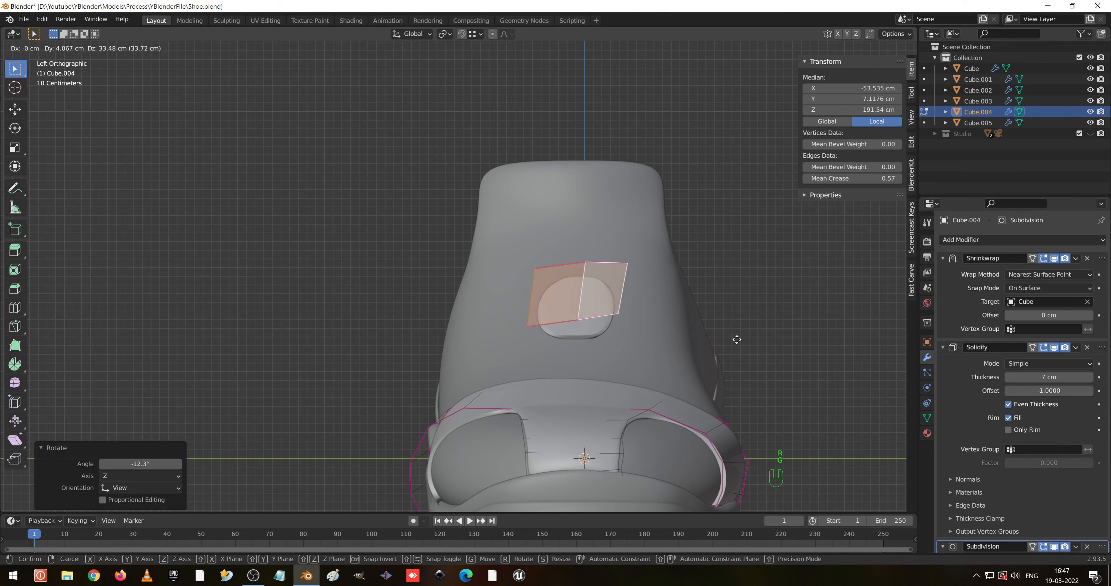
{"action": "left_click", "coordinate": [722, 320]}
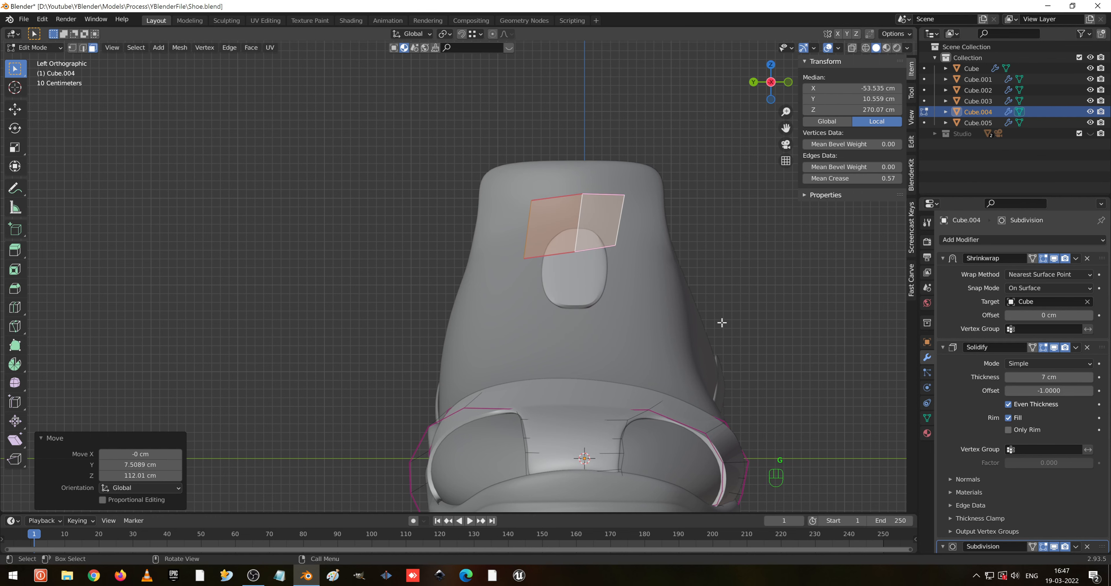
{"action": "middle_click_drag", "start_coordinate": [721, 322], "coordinate": [568, 330]}
{"action": "key", "text": "g"}
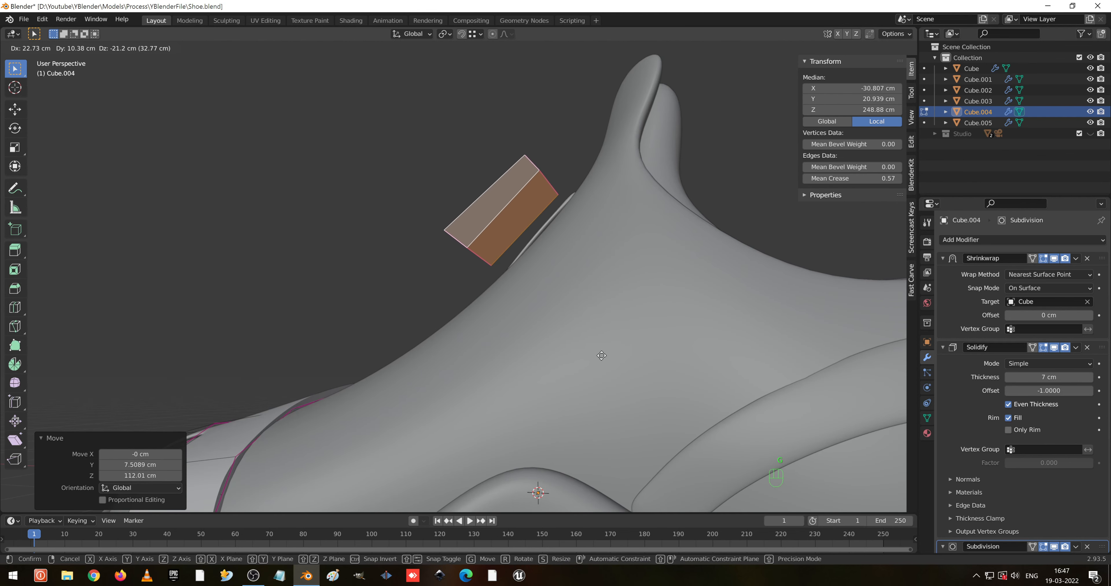
{"action": "right_click", "coordinate": [613, 363]}
- Move the duplicated faces 56.004 cm X and -53.501 cm Z in front view, against the upper instep
{"action": "key", "text": "KP_1"}
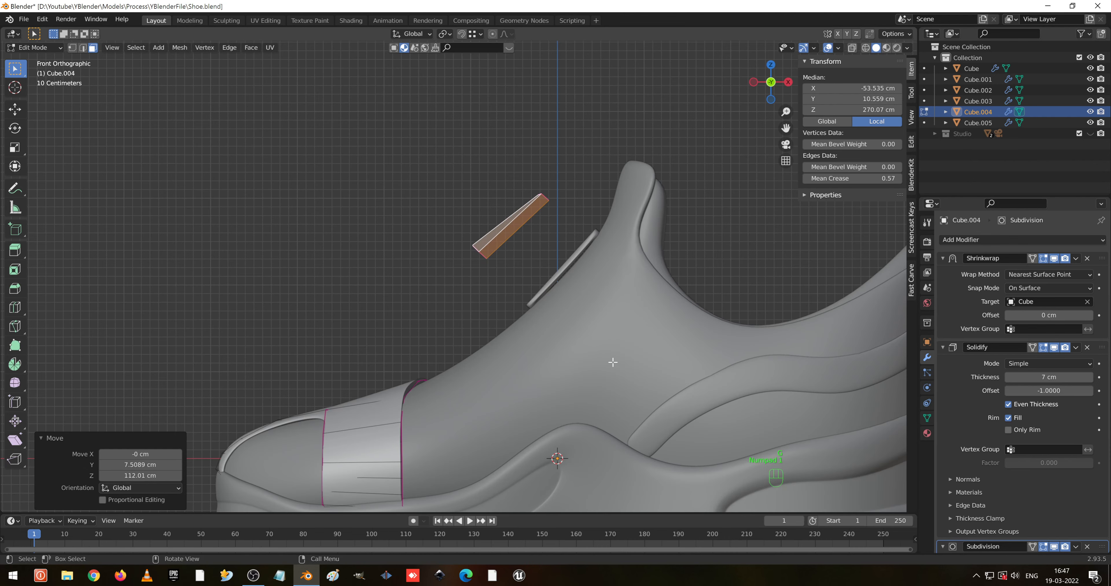
{"action": "key", "text": "g"}
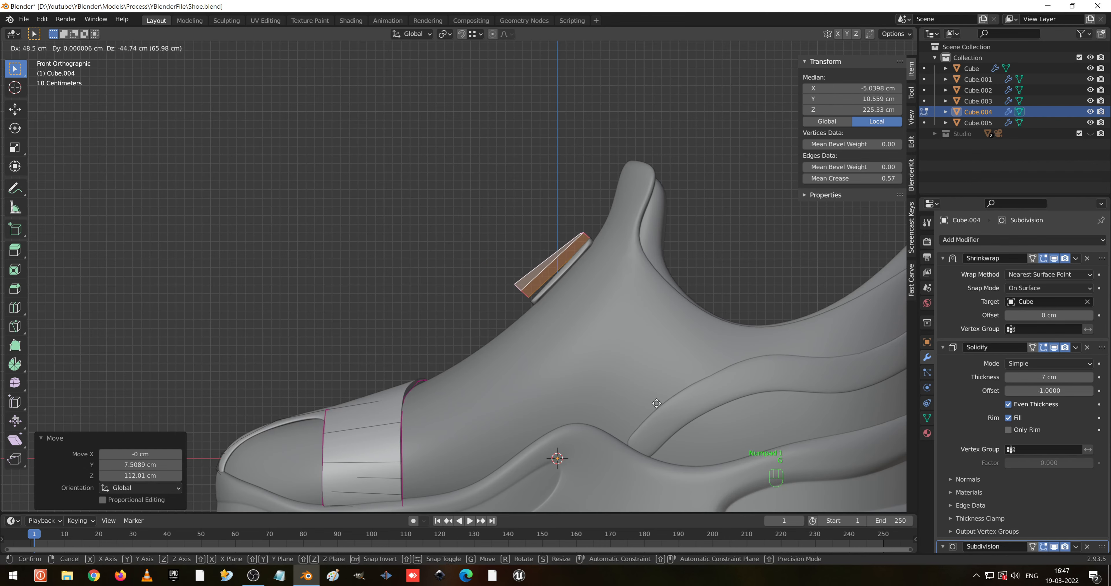
{"action": "left_click", "coordinate": [655, 401]}
{"action": "middle_click_drag", "start_coordinate": [655, 401], "coordinate": [615, 395]}
{"action": "key", "text": "KP_1"}
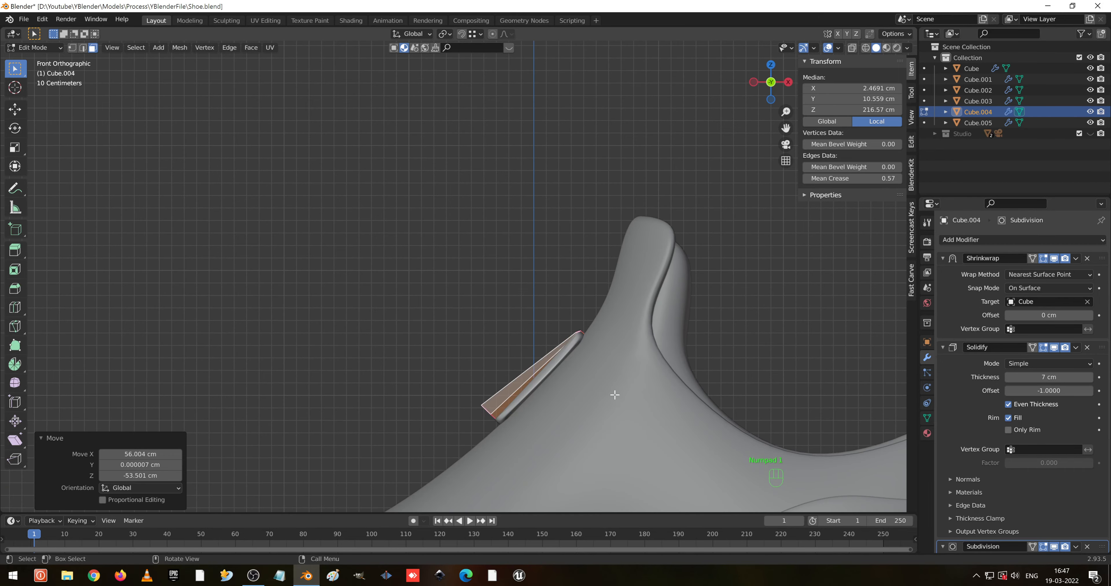
{"action": "key", "text": "KP_3"}
{"action": "key", "text": "KP_1"}
- Try to flatten the entire strap mesh by scaling all its vertices to 0 along Z
{"action": "middle_click_drag", "start_coordinate": [613, 395], "coordinate": [667, 363]}
{"action": "key", "text": "a"}
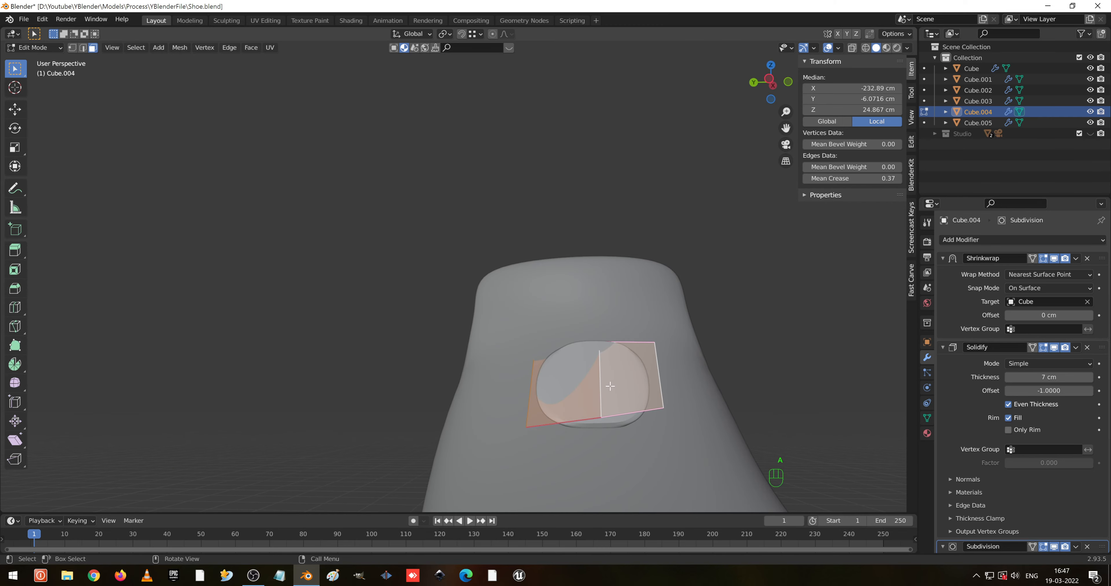
{"action": "key", "text": "1"}
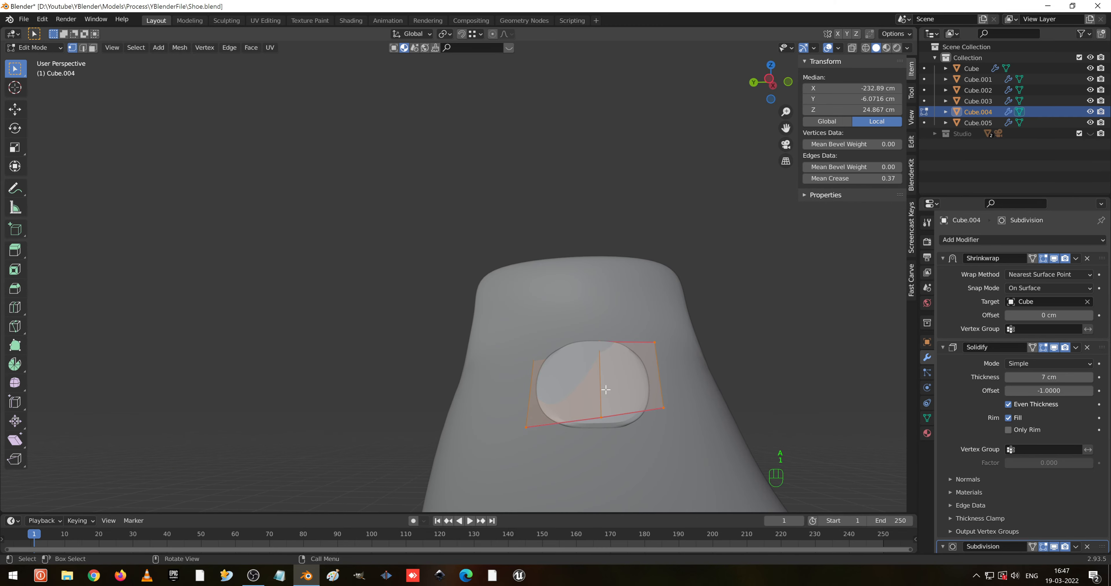
{"action": "key", "text": "s"}
{"action": "key", "text": "z"}
{"action": "key", "text": "0"}
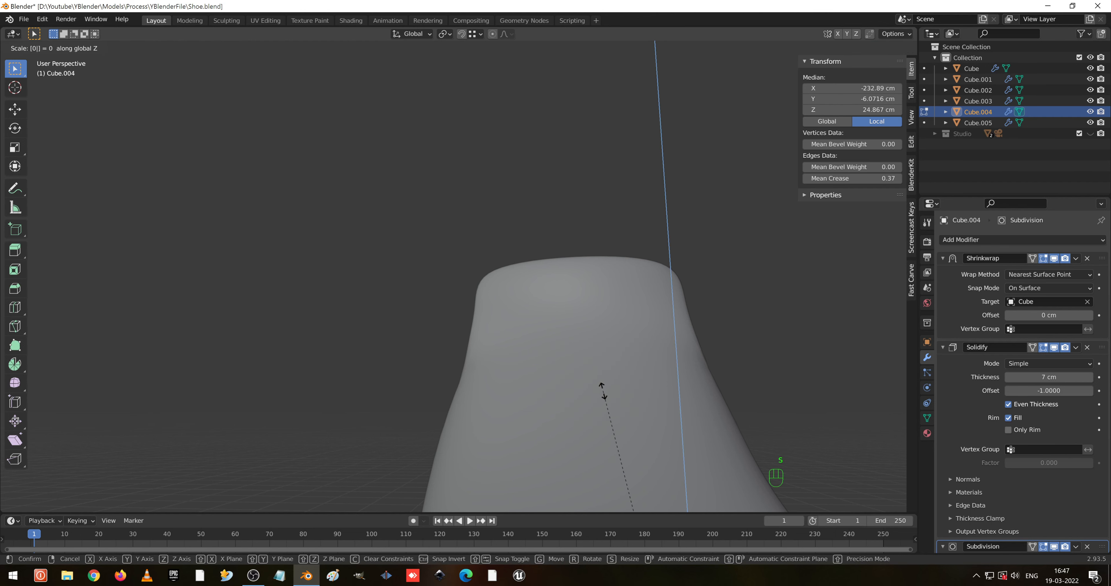
{"action": "left_click", "coordinate": [604, 391]}
{"action": "middle_click_drag", "start_coordinate": [600, 389], "coordinate": [551, 395]}
{"action": "key", "text": "shift+z"}
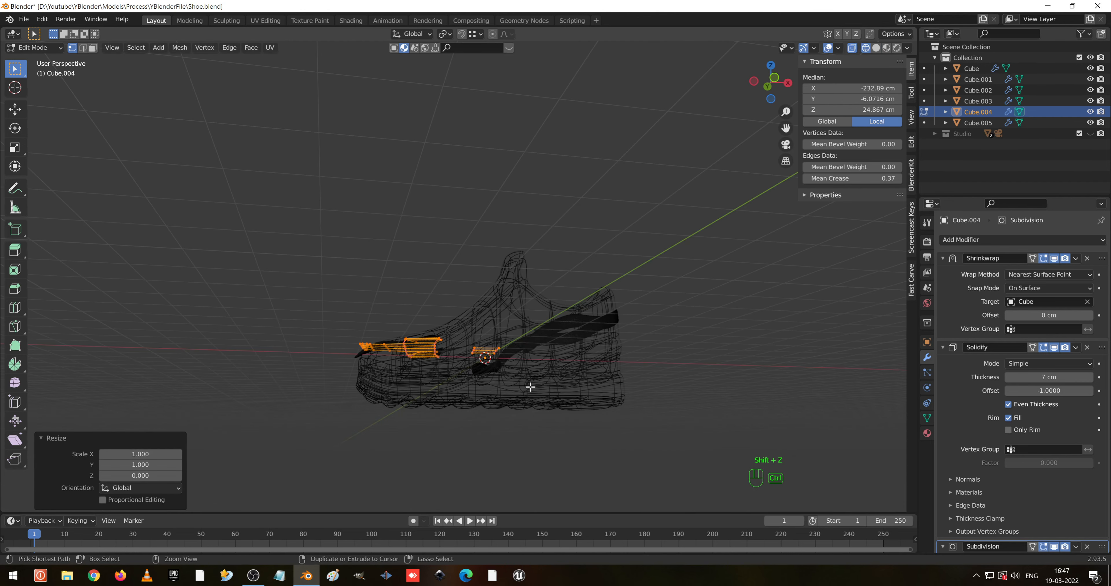
{"action": "key", "text": "ctrl+z"}
- Select only the vertices of the duplicated patch on the instep and flatten them by scaling to 0 along Z in wireframe display
{"action": "middle_click_drag", "start_coordinate": [477, 358], "coordinate": [483, 338]}
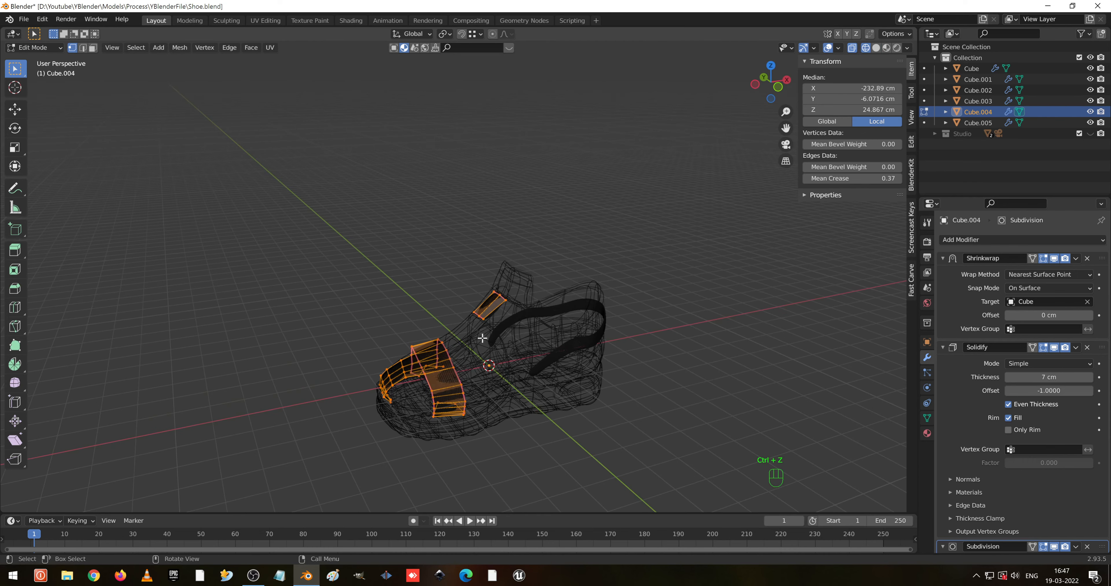
{"action": "scroll", "coordinate": [482, 346], "scroll_direction": "up", "scroll_amount": 2}
{"action": "left_click", "coordinate": [482, 352]}
{"action": "mouse_move", "coordinate": [475, 384]}
{"action": "middle_mouse_down"}
{"action": "mouse_move", "coordinate": [539, 399]}
{"action": "mouse_move", "coordinate": [438, 413]}
{"action": "mouse_move", "coordinate": [444, 395]}
{"action": "mouse_move", "coordinate": [402, 288]}
{"action": "middle_mouse_up"}
{"action": "key", "text": "shift+z"}
{"action": "key", "text": "Tab"}
{"action": "key", "text": "Tab"}
{"action": "scroll", "coordinate": [444, 395], "scroll_direction": "up", "scroll_amount": 3}
{"action": "left_click_drag", "start_coordinate": [401, 288], "coordinate": [528, 396]}
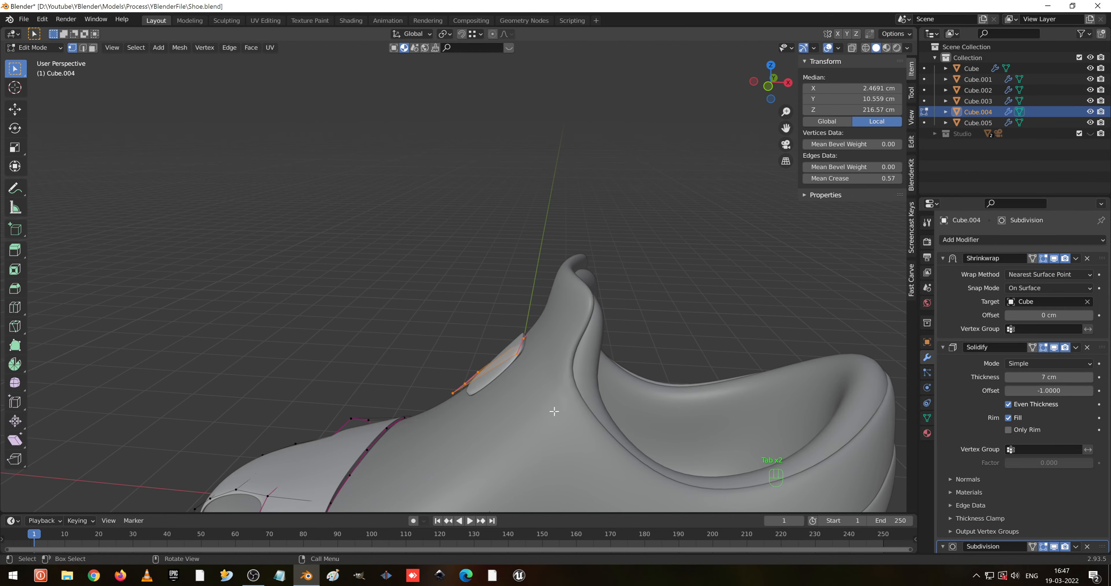
{"action": "key", "text": "shift+z"}
{"action": "middle_click_drag", "start_coordinate": [532, 404], "coordinate": [499, 442]}
{"action": "scroll", "coordinate": [521, 397], "scroll_direction": "down", "scroll_amount": 3}
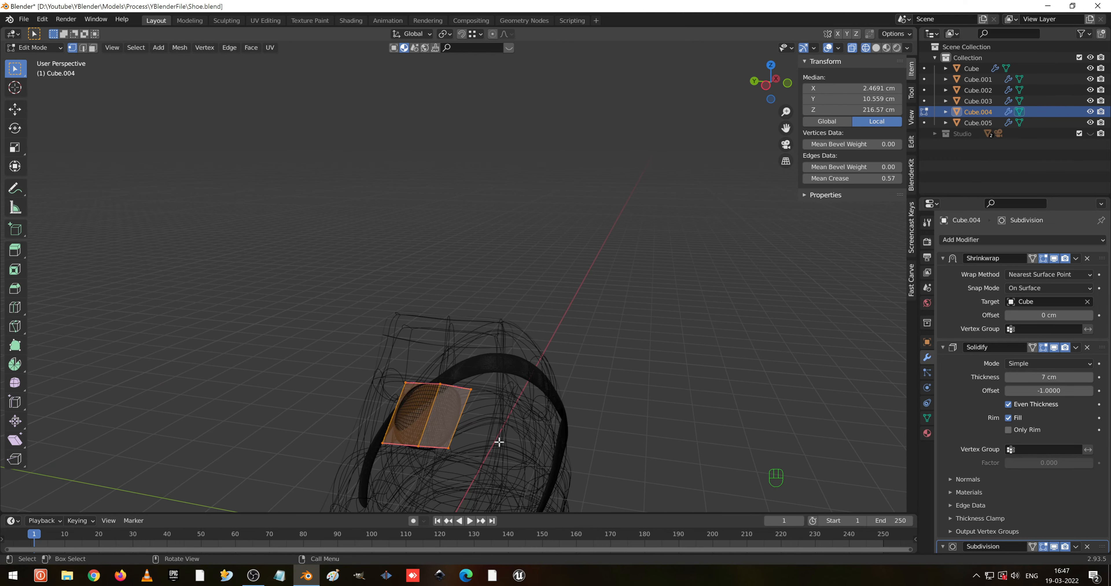
{"action": "key", "text": "s"}
{"action": "key", "text": "z"}
{"action": "key", "text": "0"}
{"action": "key", "text": "Return"}
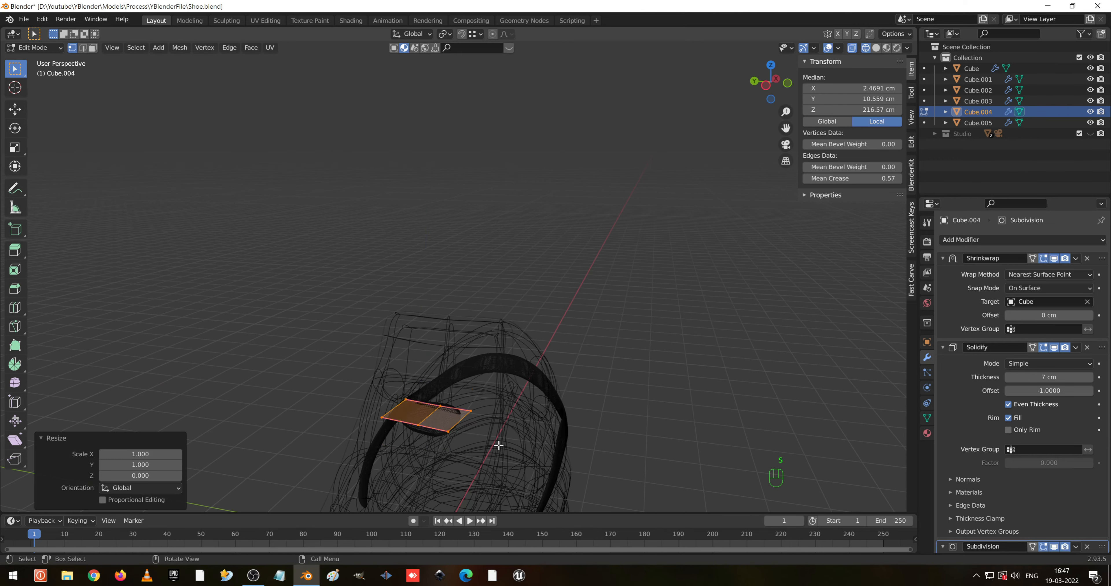
- In top view, straighten the instep patch's toe-side edge by scaling its vertices to 0 along X
{"action": "key", "text": "KP_3"}
{"action": "key", "text": "KP_7"}
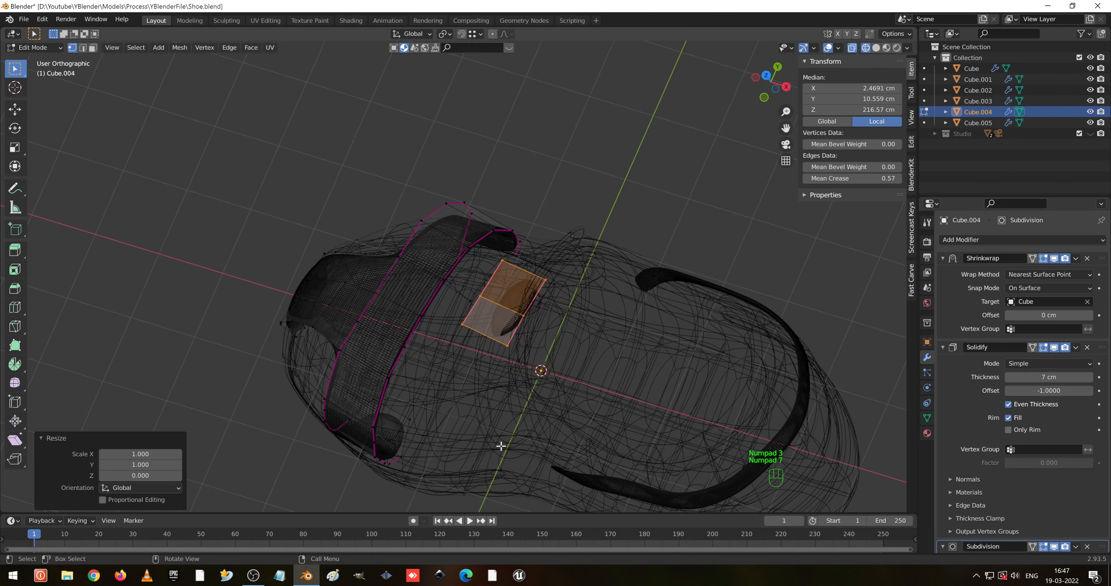
{"action": "scroll", "coordinate": [499, 431], "scroll_direction": "up", "scroll_amount": 3}
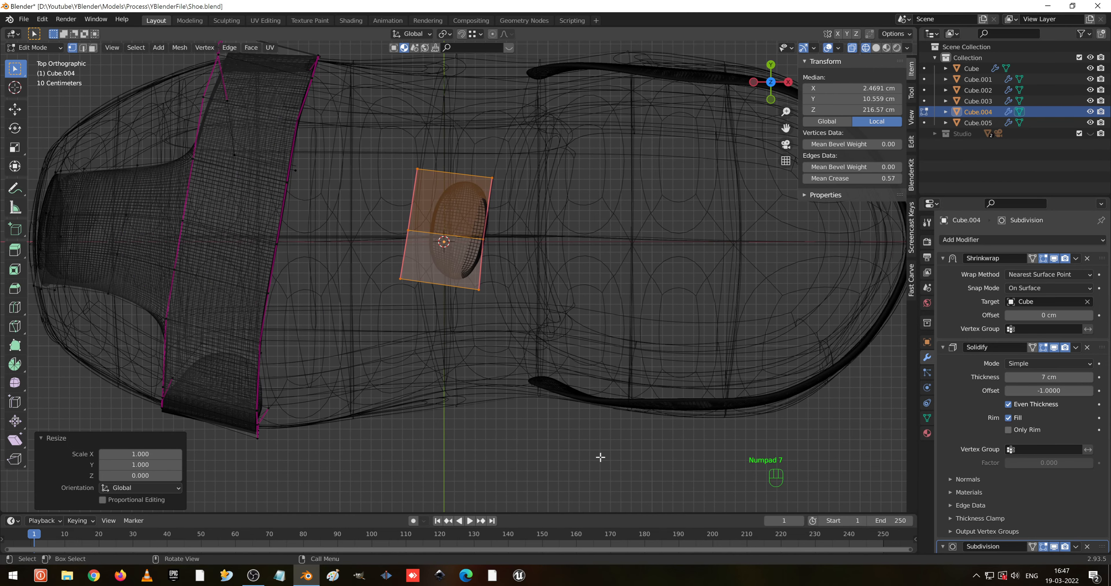
{"action": "key", "text": "r"}
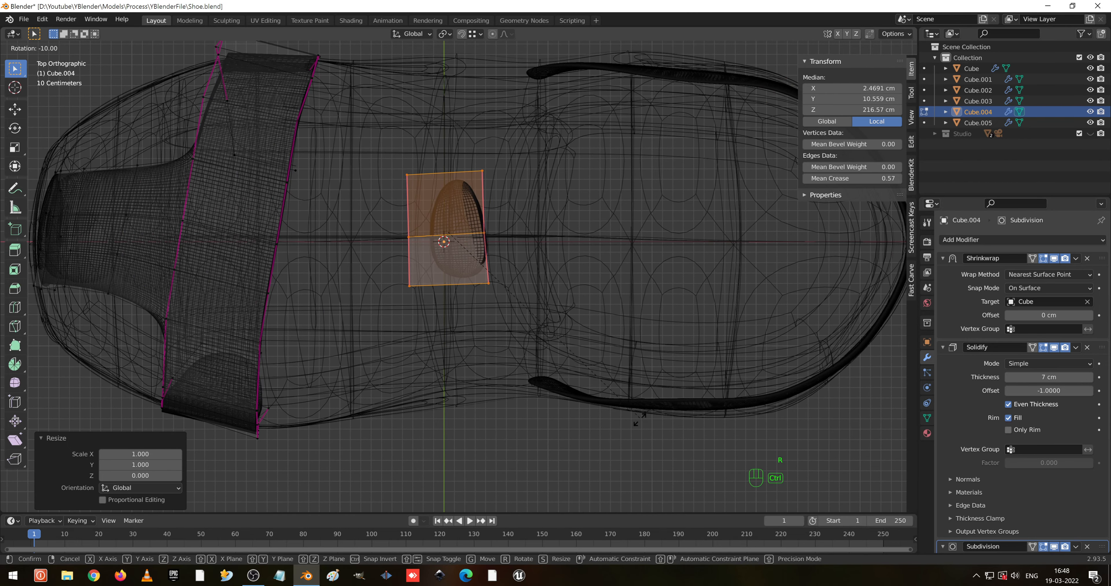
{"action": "left_click", "coordinate": [637, 430]}
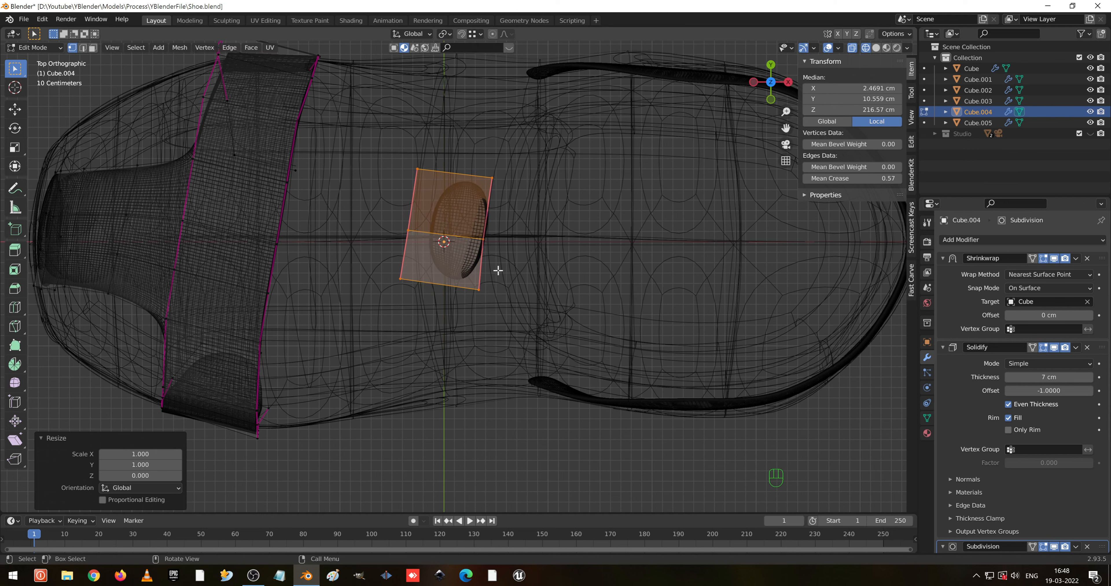
{"action": "scroll", "coordinate": [499, 271], "scroll_direction": "up", "scroll_amount": 2}
{"action": "left_click_drag", "start_coordinate": [360, 129], "coordinate": [432, 309]}
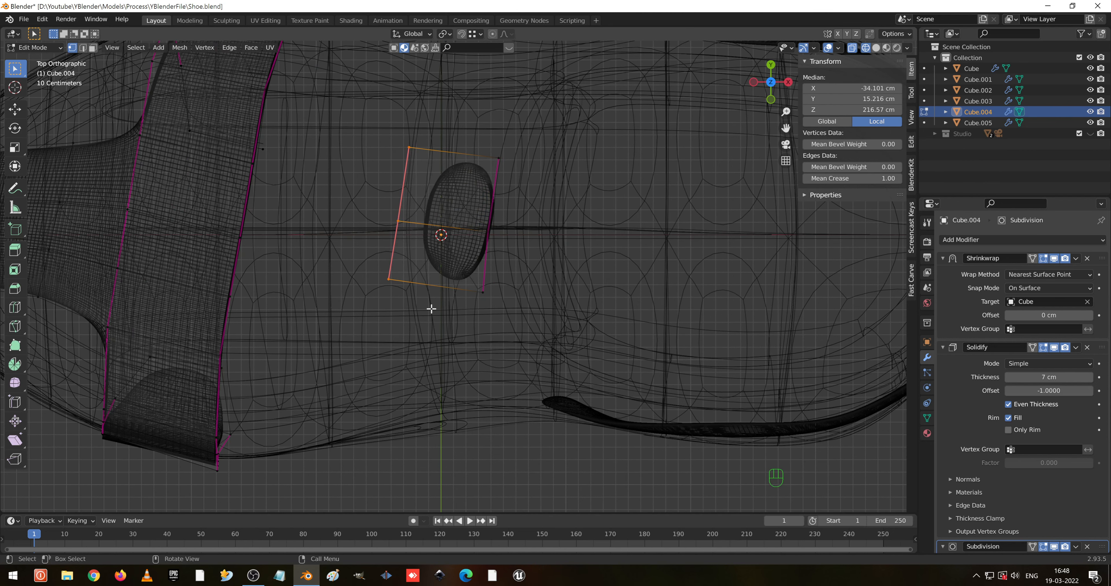
{"action": "key", "text": "s"}
{"action": "key", "text": "x"}
{"action": "key", "text": "0"}
{"action": "left_click", "coordinate": [432, 309]}
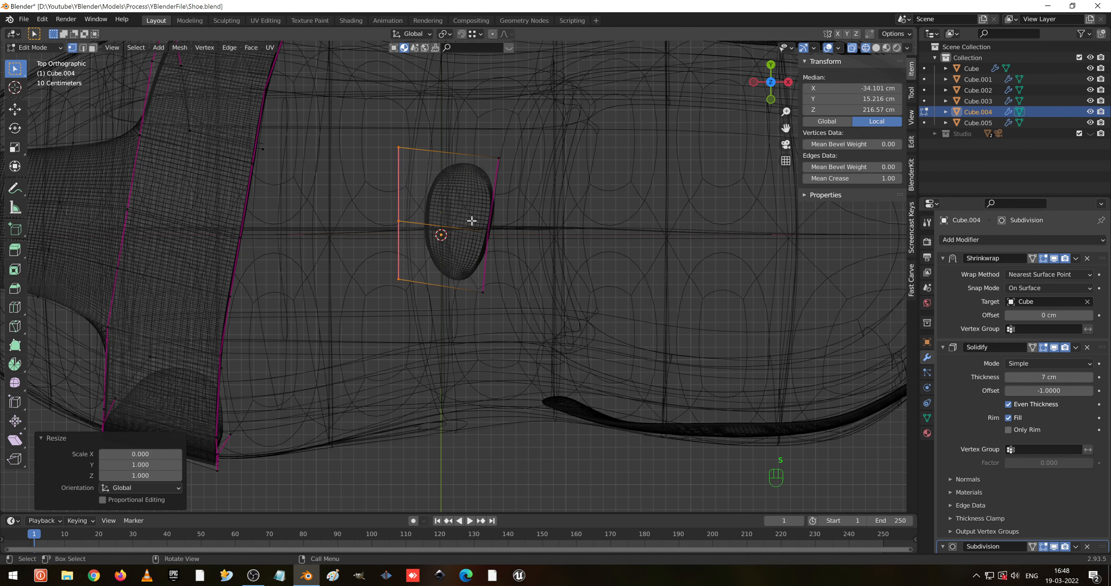
- Straighten the patch's heel-side edge by scaling its vertices to 0 along X
{"action": "left_click_drag", "start_coordinate": [444, 152], "coordinate": [508, 321]}
{"action": "key", "text": "s"}
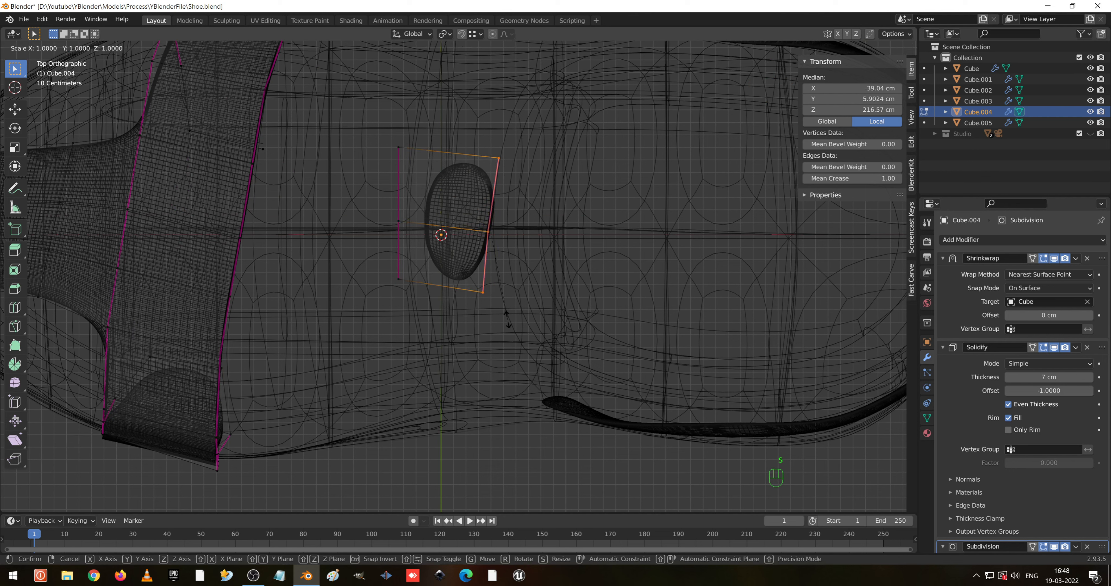
{"action": "key", "text": "x"}
{"action": "key", "text": "0"}
{"action": "left_click", "coordinate": [506, 321]}
- Straighten the patch's two end edges across the foot by scaling the vertices of each to 0 along Y
{"action": "left_click_drag", "start_coordinate": [367, 116], "coordinate": [524, 191]}
{"action": "key", "text": "s"}
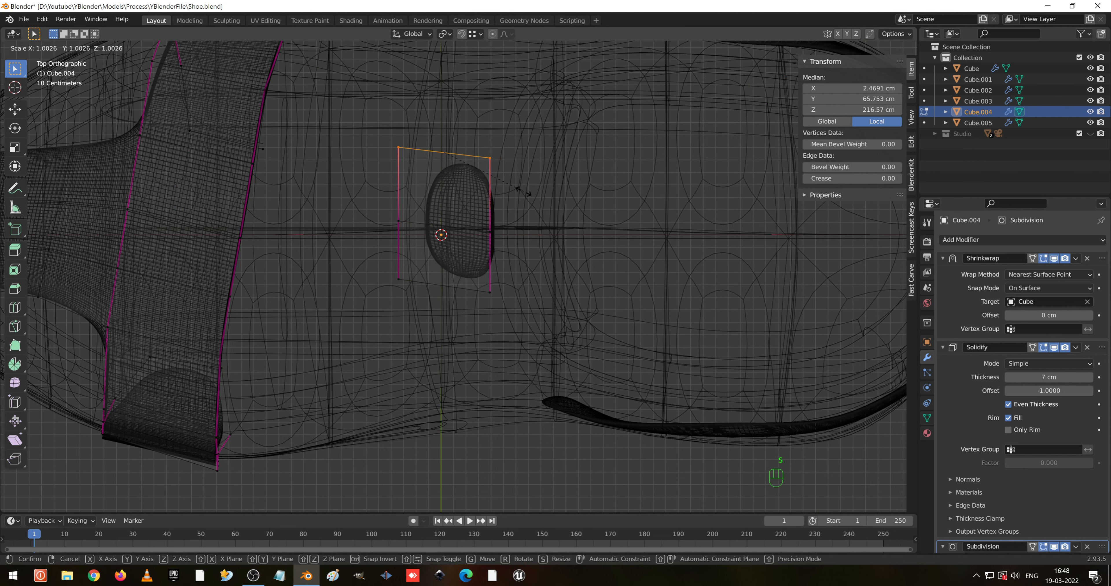
{"action": "key", "text": "y"}
{"action": "key", "text": "0"}
{"action": "left_click", "coordinate": [520, 195]}
{"action": "left_click_drag", "start_coordinate": [398, 254], "coordinate": [546, 317]}
{"action": "key", "text": "s"}
{"action": "key", "text": "y"}
{"action": "key", "text": "0"}
{"action": "left_click", "coordinate": [545, 318]}
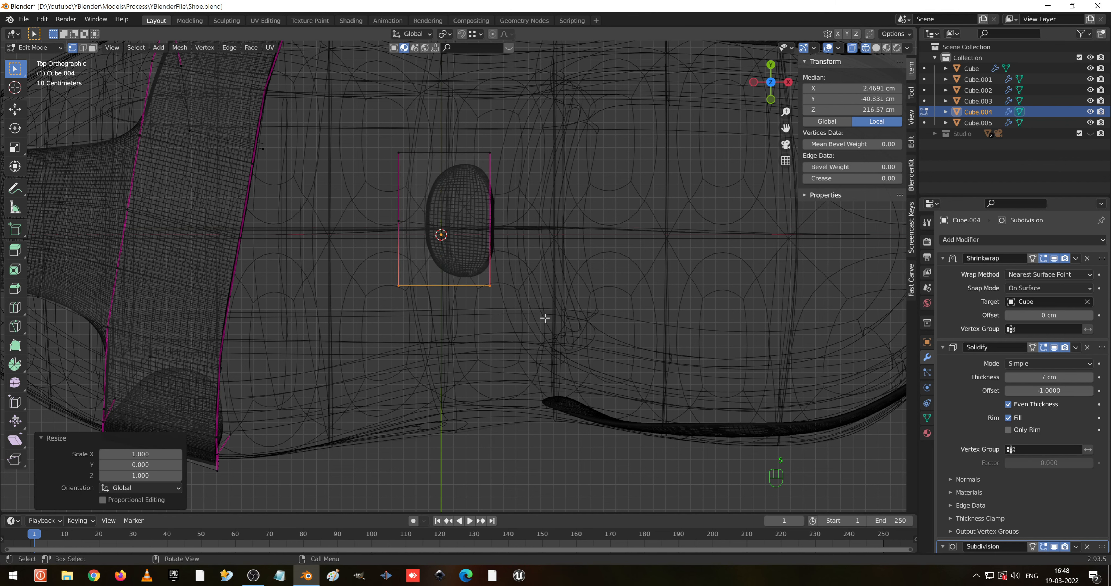
- Straighten the patch's middle edge by scaling its vertices to 0 along Y, and clear the selection
{"action": "left_click_drag", "start_coordinate": [386, 211], "coordinate": [505, 238]}
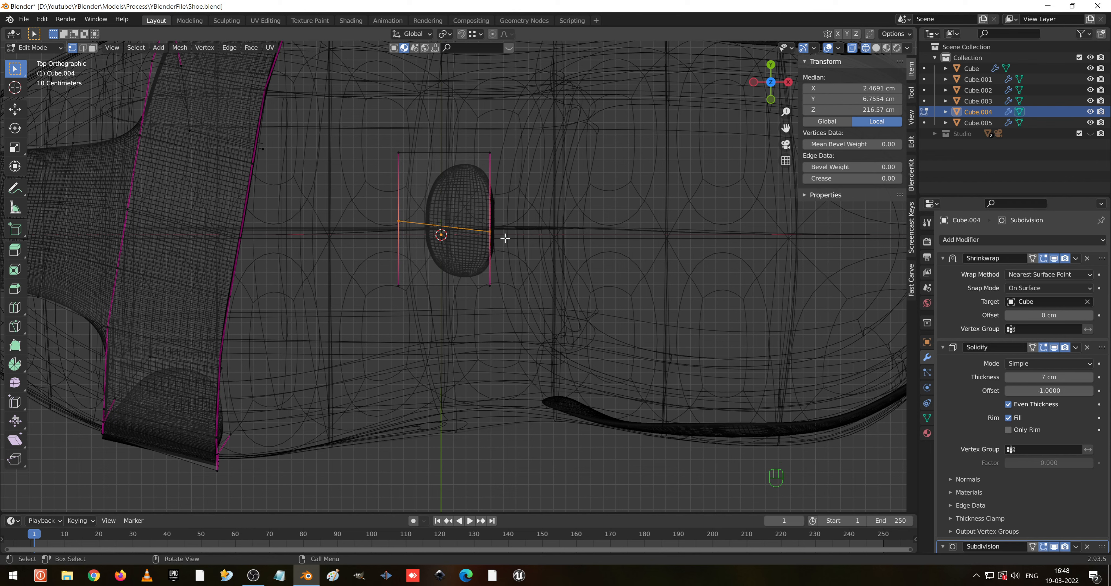
{"action": "key", "text": "s"}
{"action": "key", "text": "y"}
{"action": "key", "text": "0"}
{"action": "left_click", "coordinate": [481, 250]}
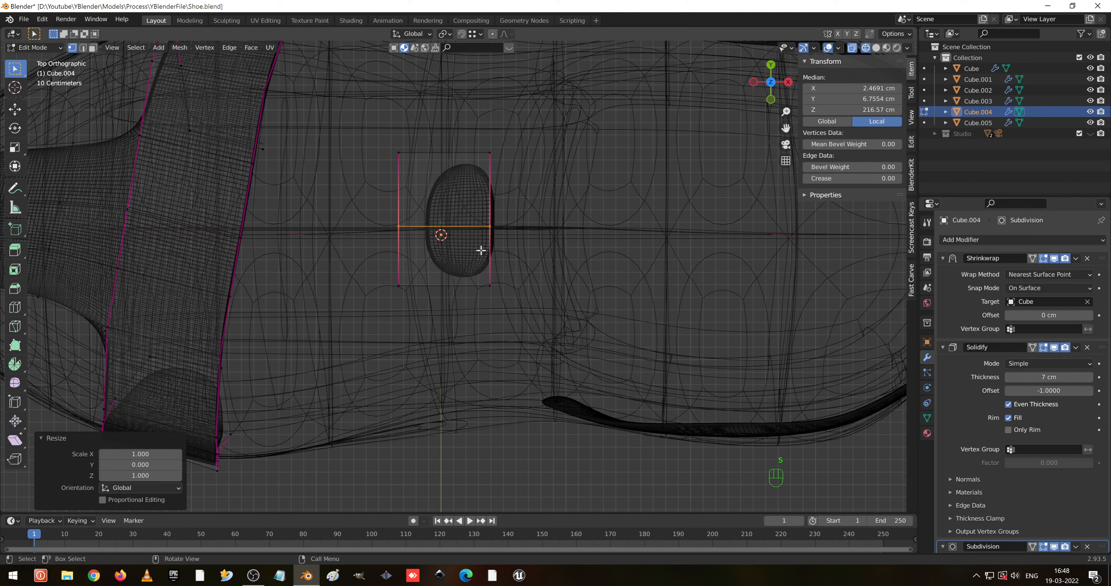
{"action": "key", "text": "a"}
{"action": "key", "text": "alt+a"}
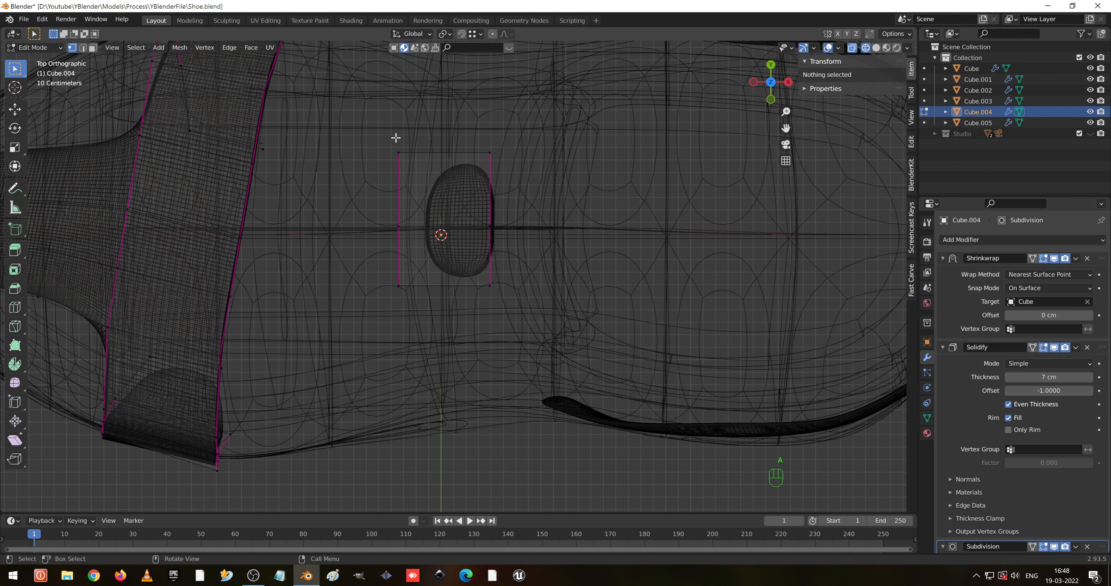
- Rotate the whole instep patch -46.5° in front view to follow the slope, and return to solid shading
{"action": "left_click_drag", "start_coordinate": [371, 118], "coordinate": [579, 417]}
{"action": "middle_click_drag", "start_coordinate": [486, 377], "coordinate": [484, 287]}
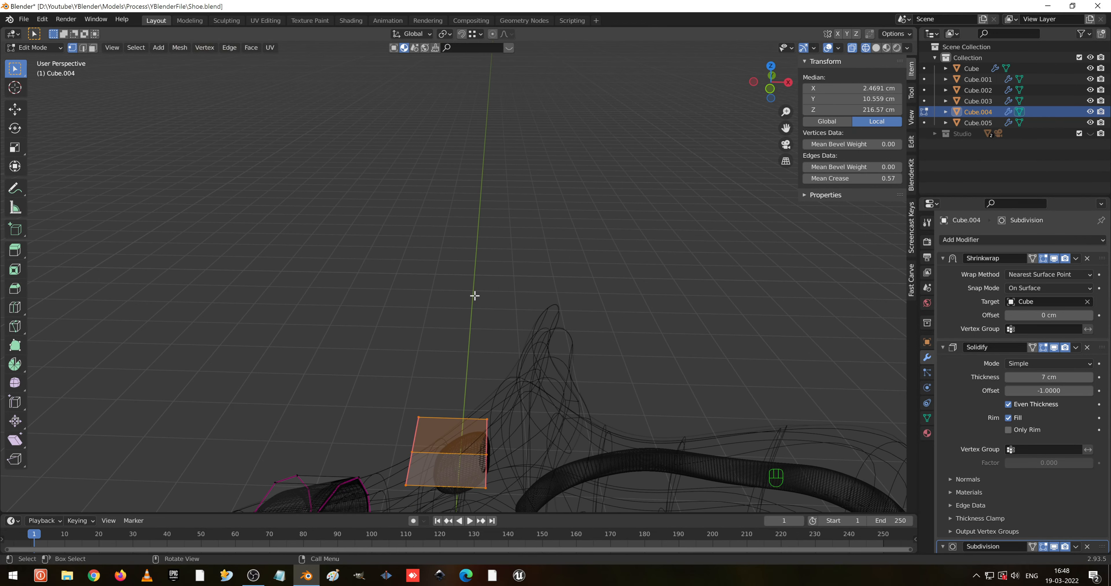
{"action": "key", "text": "KP_1"}
{"action": "key", "text": "KP_Decimal"}
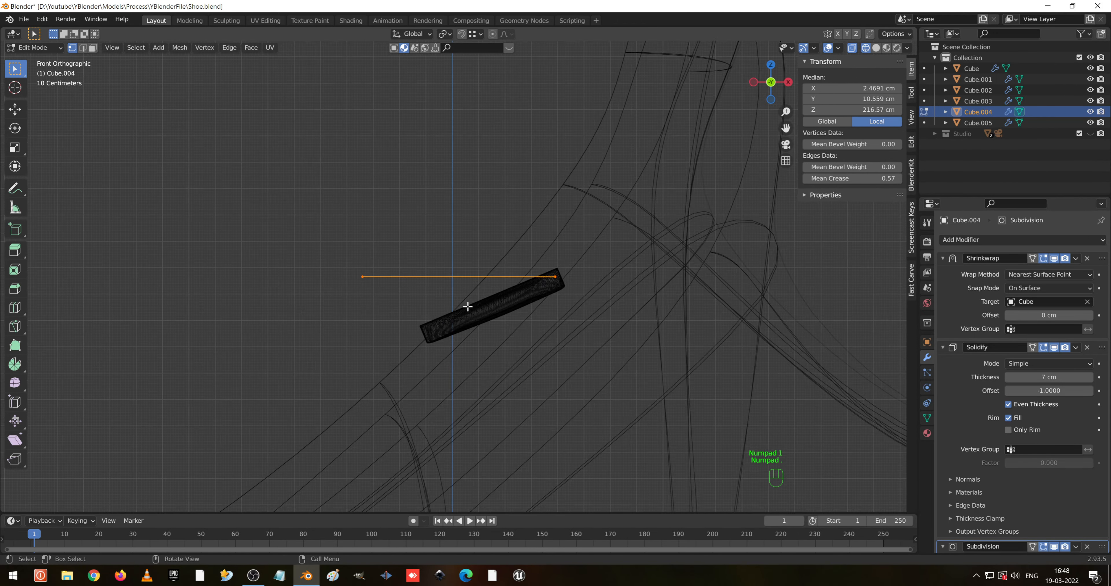
{"action": "key", "text": "r"}
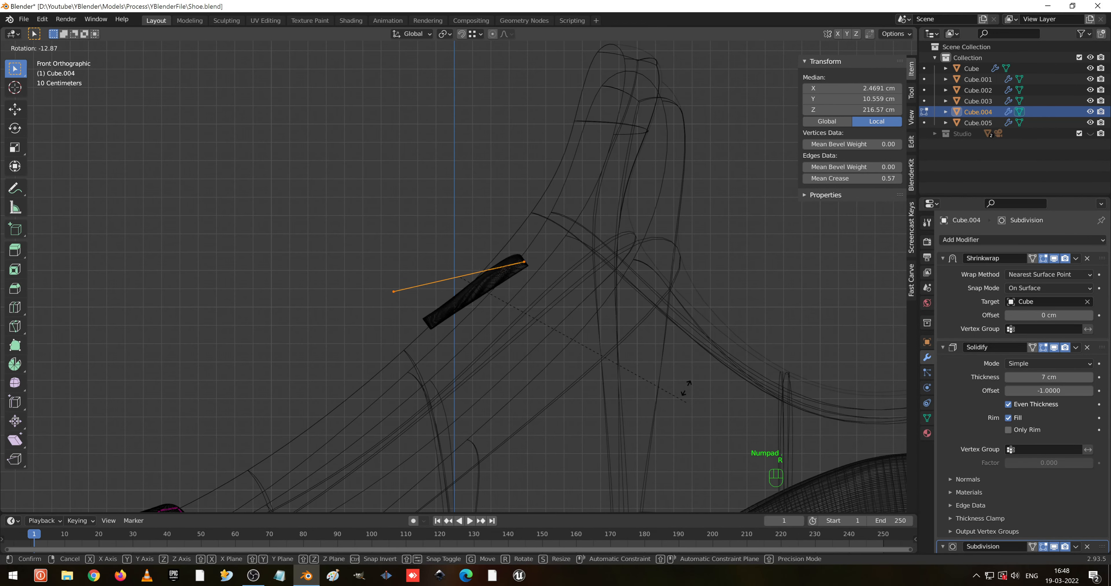
{"action": "left_click", "coordinate": [669, 259]}
{"action": "key", "text": "shift+z"}
{"action": "mouse_move", "coordinate": [640, 374]}
{"action": "middle_mouse_down"}
{"action": "mouse_move", "coordinate": [650, 358]}
{"action": "mouse_move", "coordinate": [467, 312]}
{"action": "mouse_move", "coordinate": [489, 342]}
{"action": "mouse_move", "coordinate": [436, 328]}
{"action": "middle_mouse_up"}
{"action": "scroll", "coordinate": [466, 312], "scroll_direction": "up", "scroll_amount": 3}
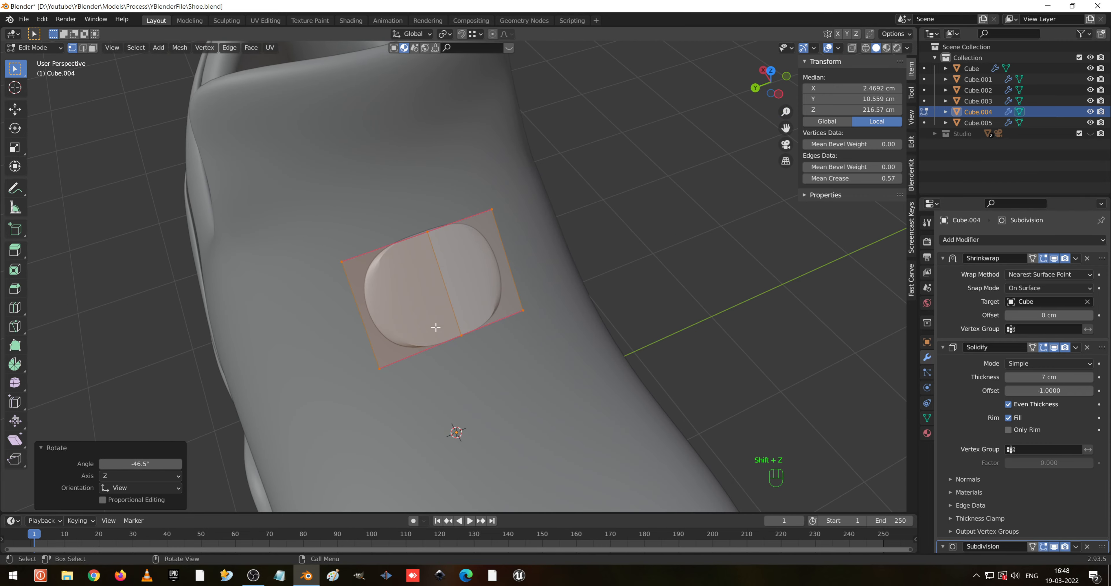
- Set the mean crease of the patch's two uncreased end edges to 1.00
{"action": "key", "text": "2"}
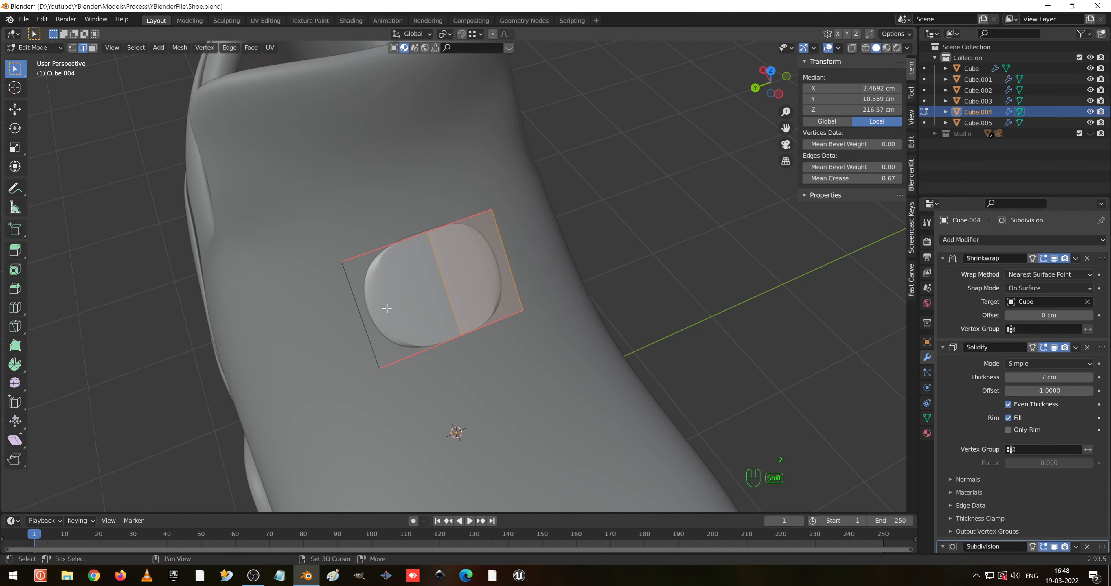
{"action": "left_click", "coordinate": [387, 309]}
{"action": "left_click", "coordinate": [501, 269], "text": "shift"}
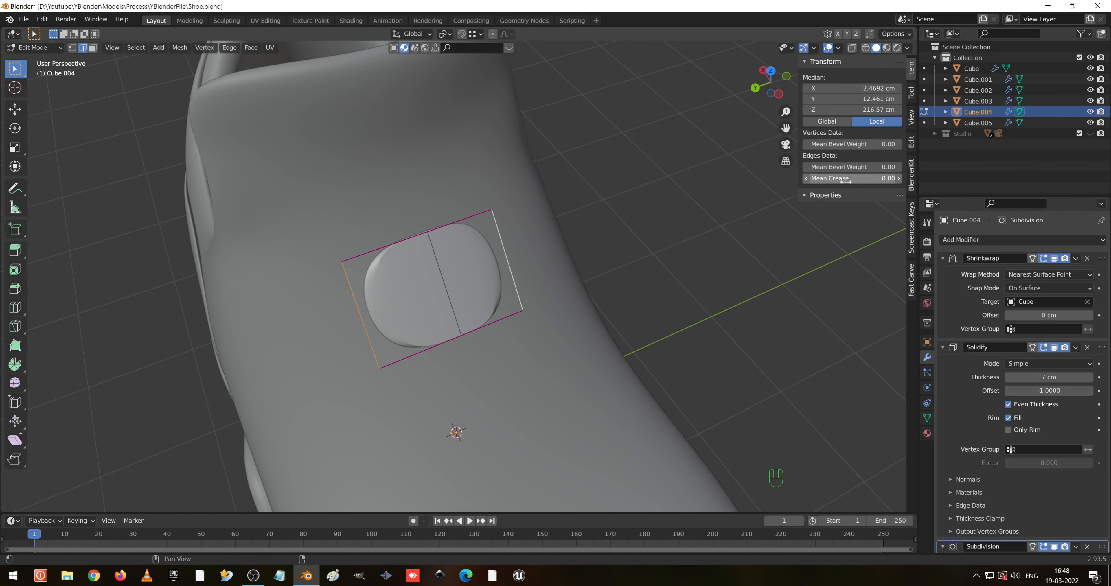
{"action": "left_click_drag", "start_coordinate": [837, 178], "coordinate": [880, 178]}
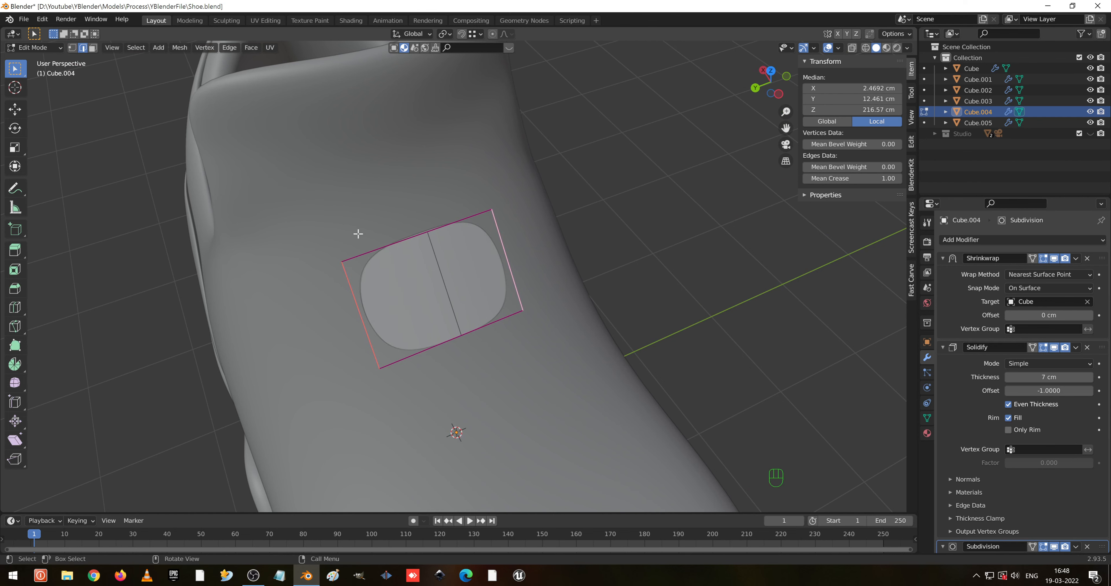
{"action": "left_click", "coordinate": [355, 246], "text": "shift"}
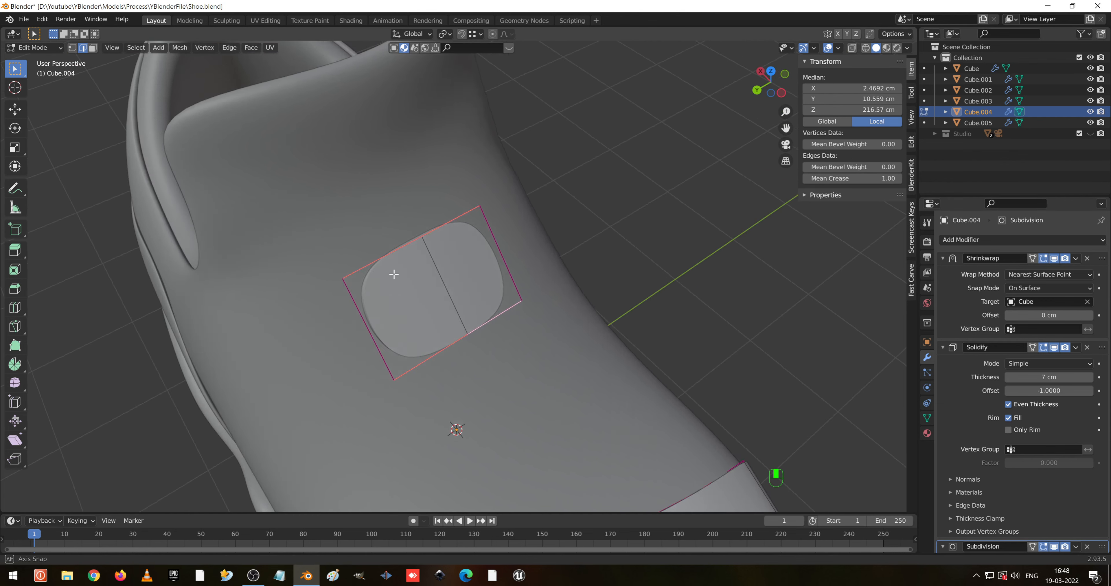
{"action": "key", "text": "Tab"}
{"action": "middle_click_drag", "start_coordinate": [392, 278], "coordinate": [568, 323]}
{"action": "left_click", "coordinate": [481, 363]}
{"action": "left_click", "coordinate": [480, 361]}
{"action": "key", "text": "Tab"}
{"action": "scroll", "coordinate": [485, 387], "scroll_direction": "down", "scroll_amount": 5}
{"action": "key", "text": "Tab"}
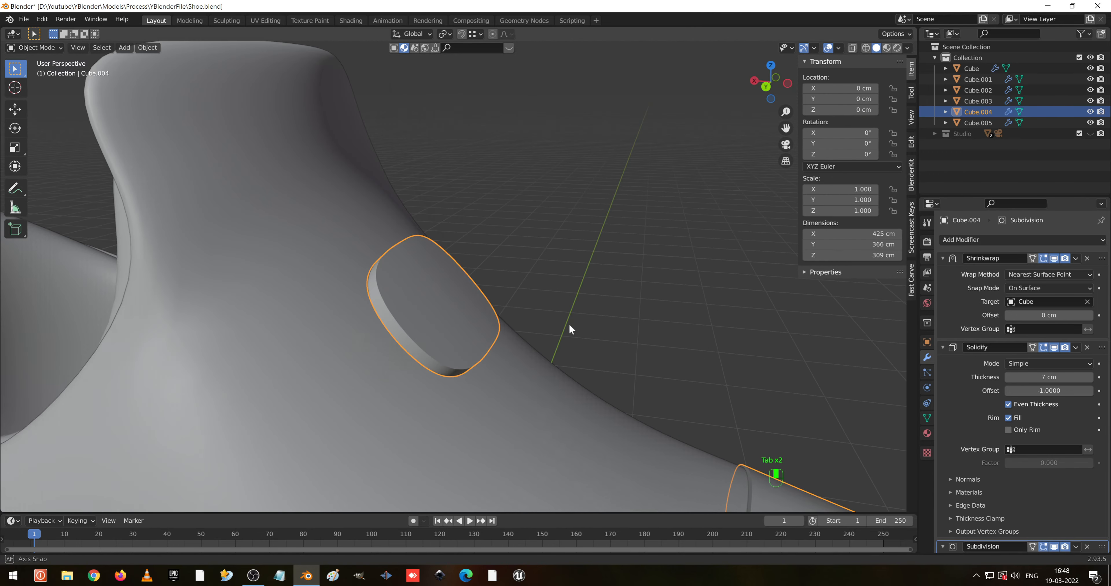
- Select only the instep patch, separate it from the front strap into its own object, and return to Object Mode
{"action": "key", "text": "Tab"}
{"action": "scroll", "coordinate": [427, 330], "scroll_direction": "down", "scroll_amount": 4}
{"action": "key", "text": "a"}
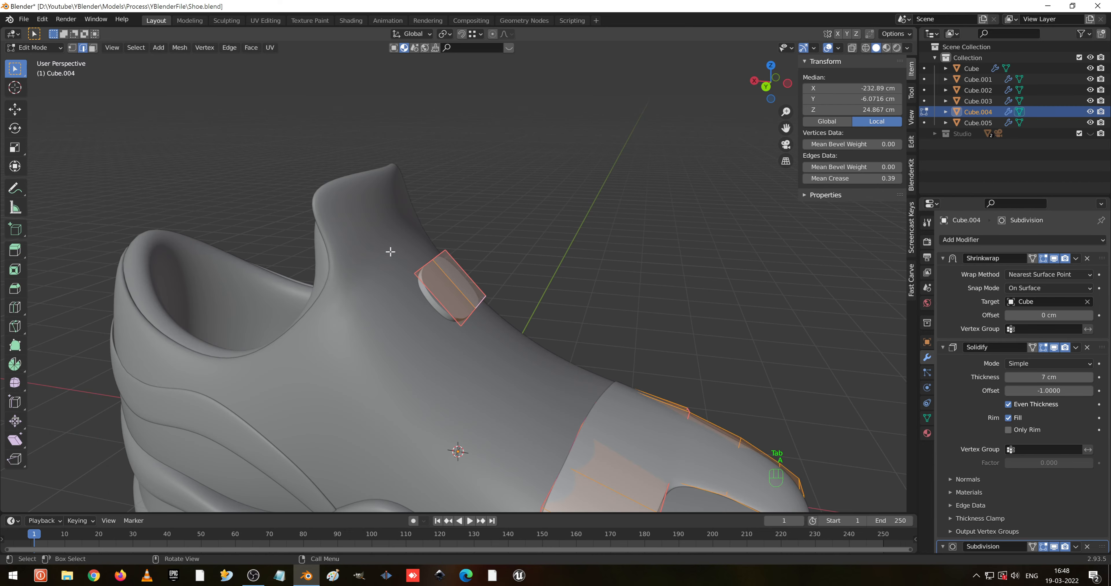
{"action": "left_click_drag", "start_coordinate": [373, 208], "coordinate": [505, 343]}
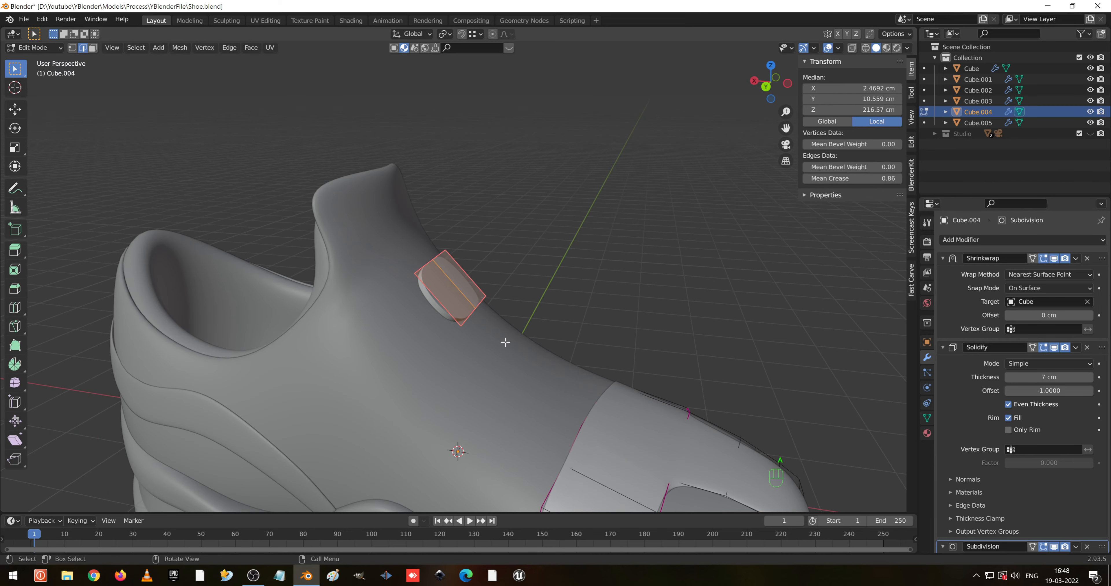
{"action": "key", "text": "p"}
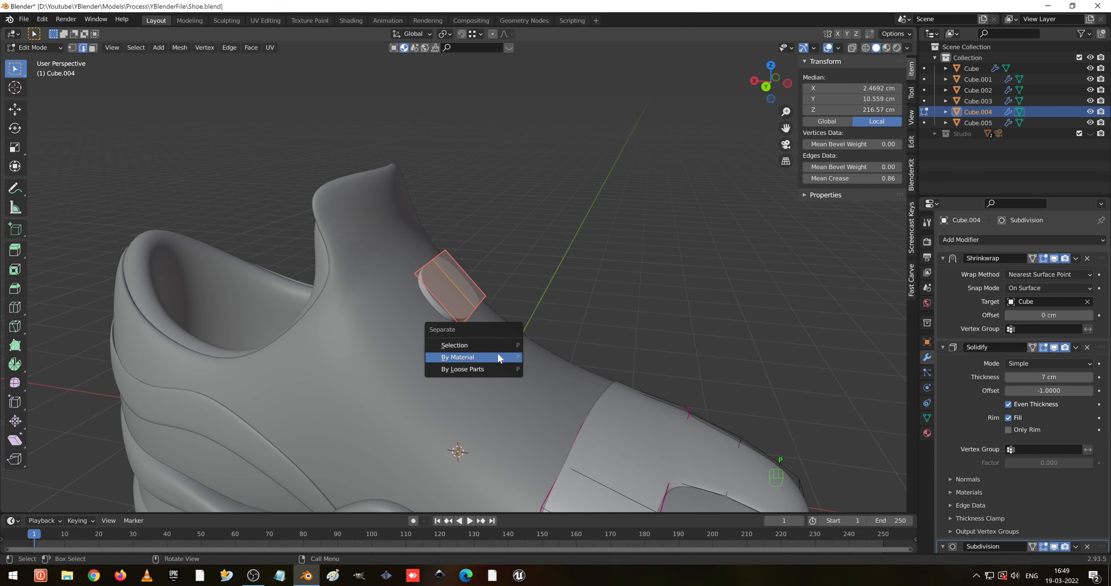
{"action": "left_click", "coordinate": [494, 345]}
{"action": "key", "text": "Tab"}
{"action": "scroll", "coordinate": [495, 347], "scroll_direction": "up", "scroll_amount": 3}
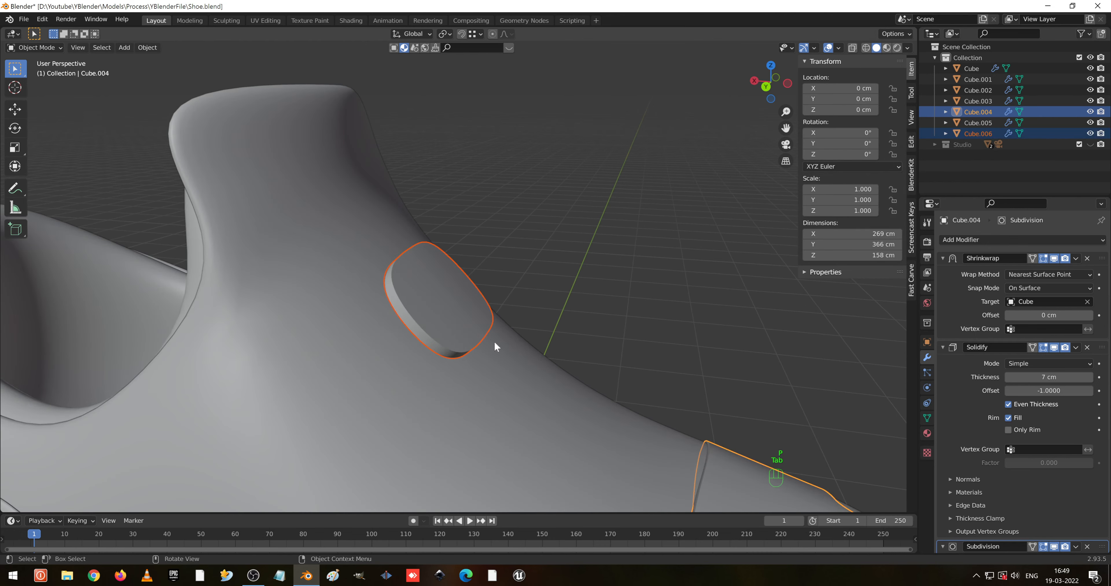
- Examine the separated instep patch and the whole shoe from several sides for fit on the upper
{"action": "left_click", "coordinate": [453, 307]}
{"action": "middle_click_drag", "start_coordinate": [453, 307], "coordinate": [546, 320]}
{"action": "scroll", "coordinate": [496, 324], "scroll_direction": "up", "scroll_amount": 3}
{"action": "middle_click_drag", "start_coordinate": [439, 330], "coordinate": [570, 315]}
{"action": "scroll", "coordinate": [513, 316], "scroll_direction": "down", "scroll_amount": 6}
{"action": "scroll", "coordinate": [427, 377], "scroll_direction": "down", "scroll_amount": 5}
{"action": "left_click", "coordinate": [574, 287]}
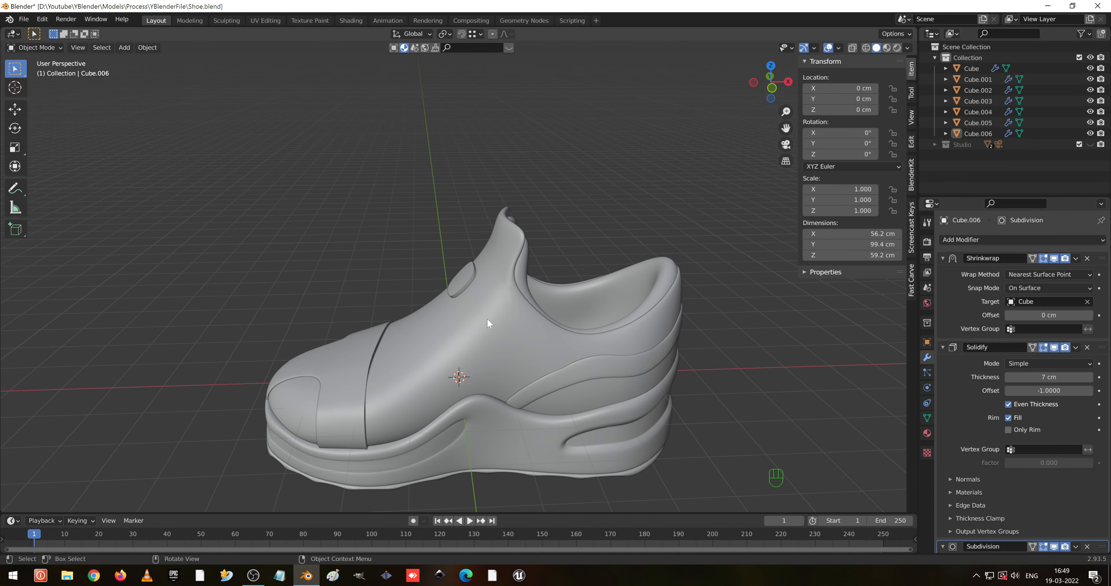
{"action": "middle_click_drag", "start_coordinate": [487, 318], "coordinate": [624, 336]}
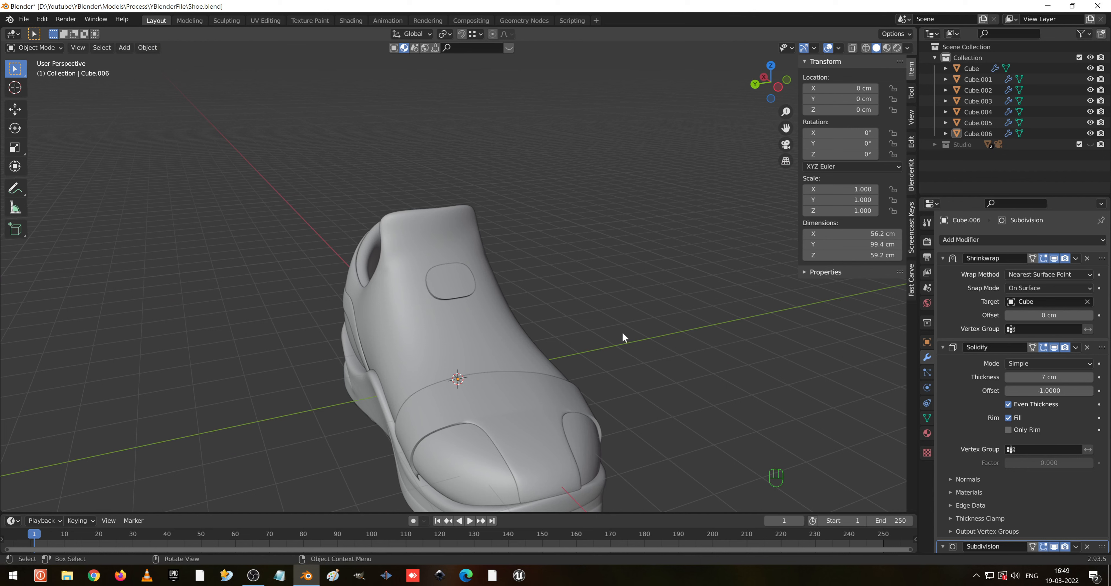